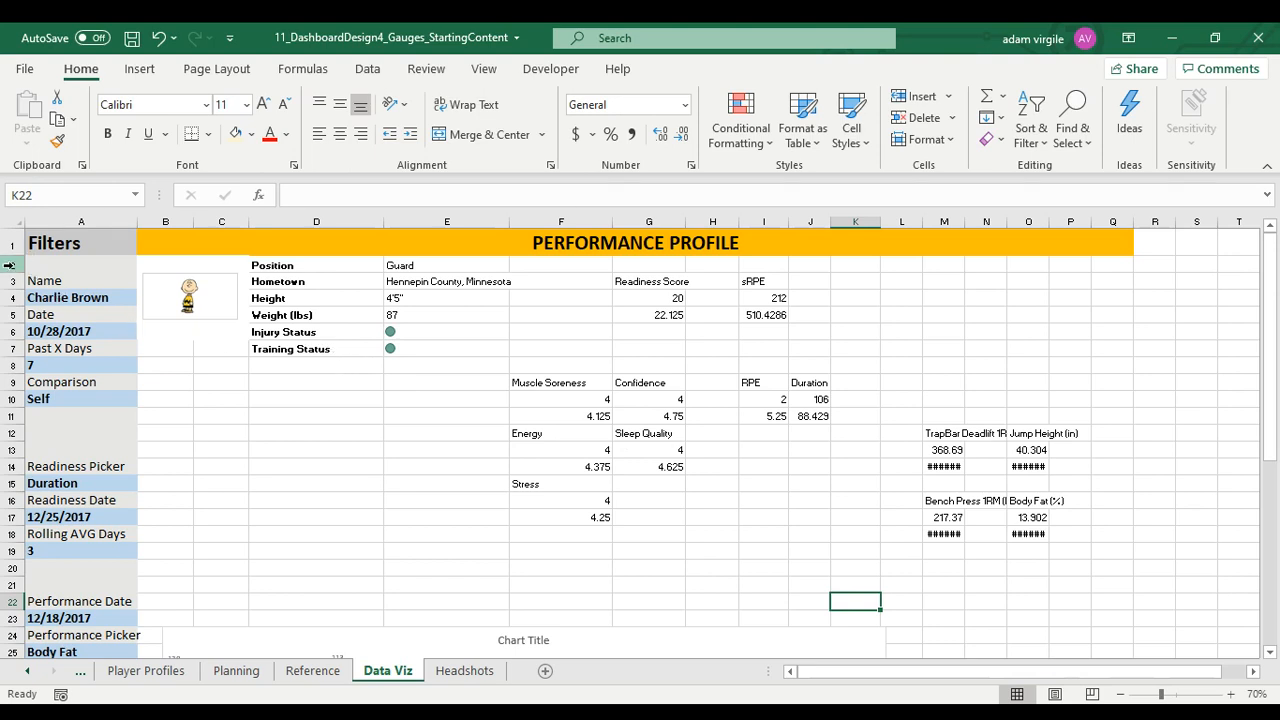
Reduce the height of row 2 so it becomes a thin spacer below the title
{"action": "left_click", "coordinate": [10, 264]}
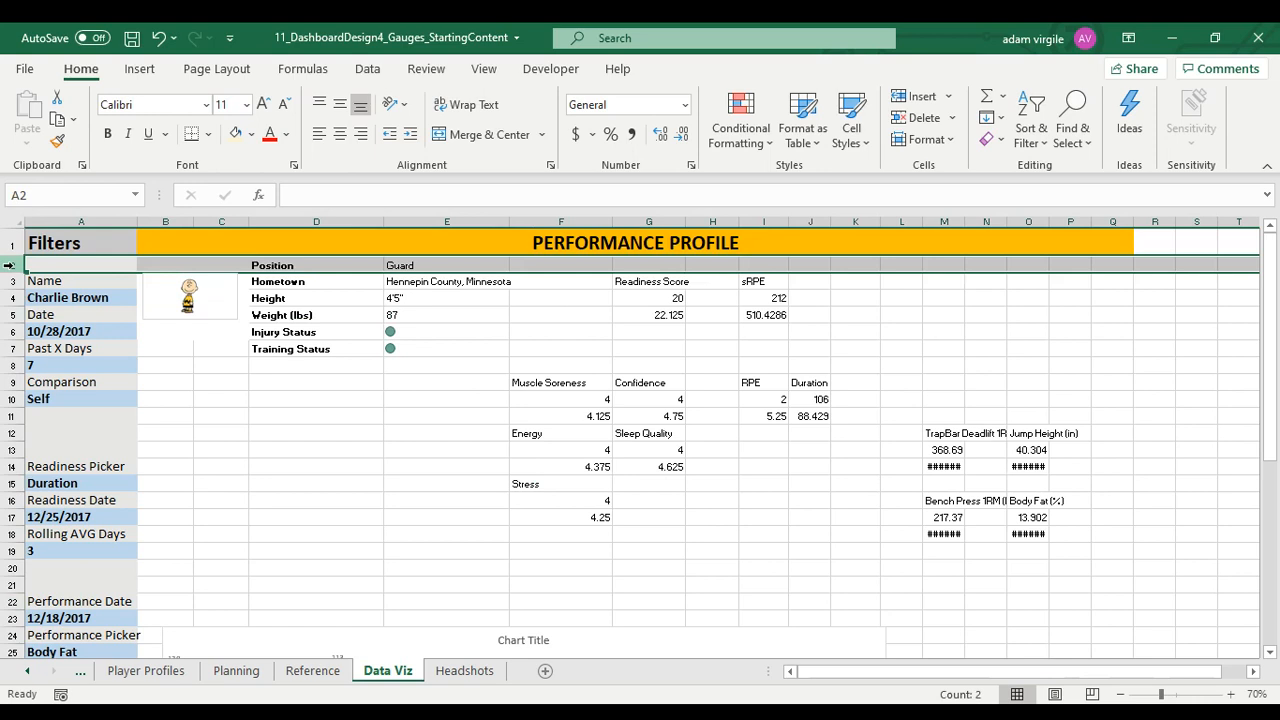
{"action": "right_click", "coordinate": [10, 264]}
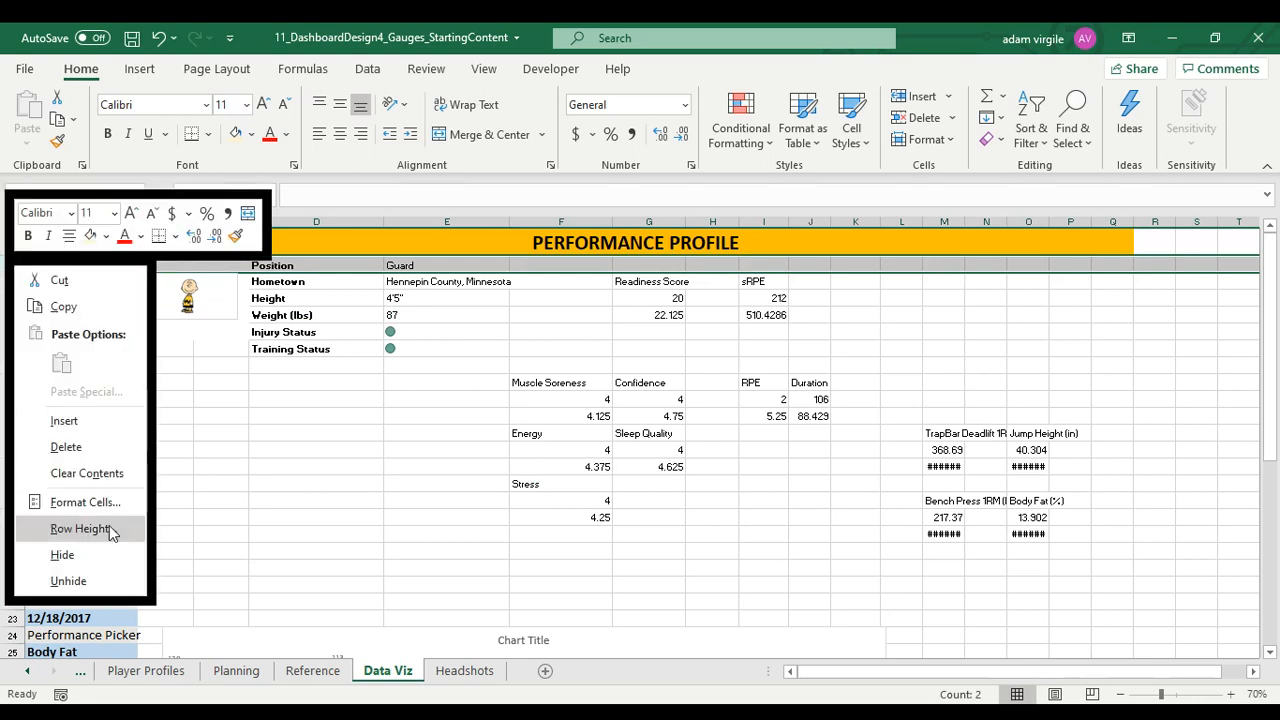
{"action": "left_click", "coordinate": [277, 434]}
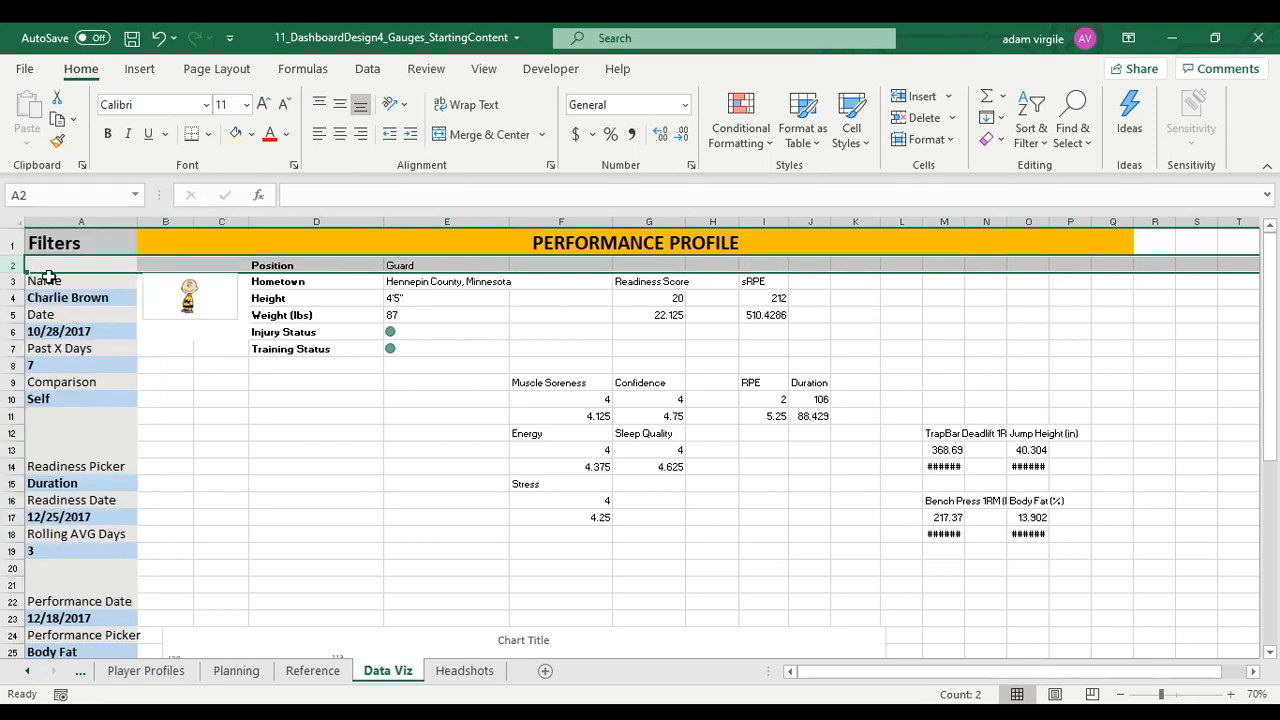
{"action": "left_click", "coordinate": [432, 714]}
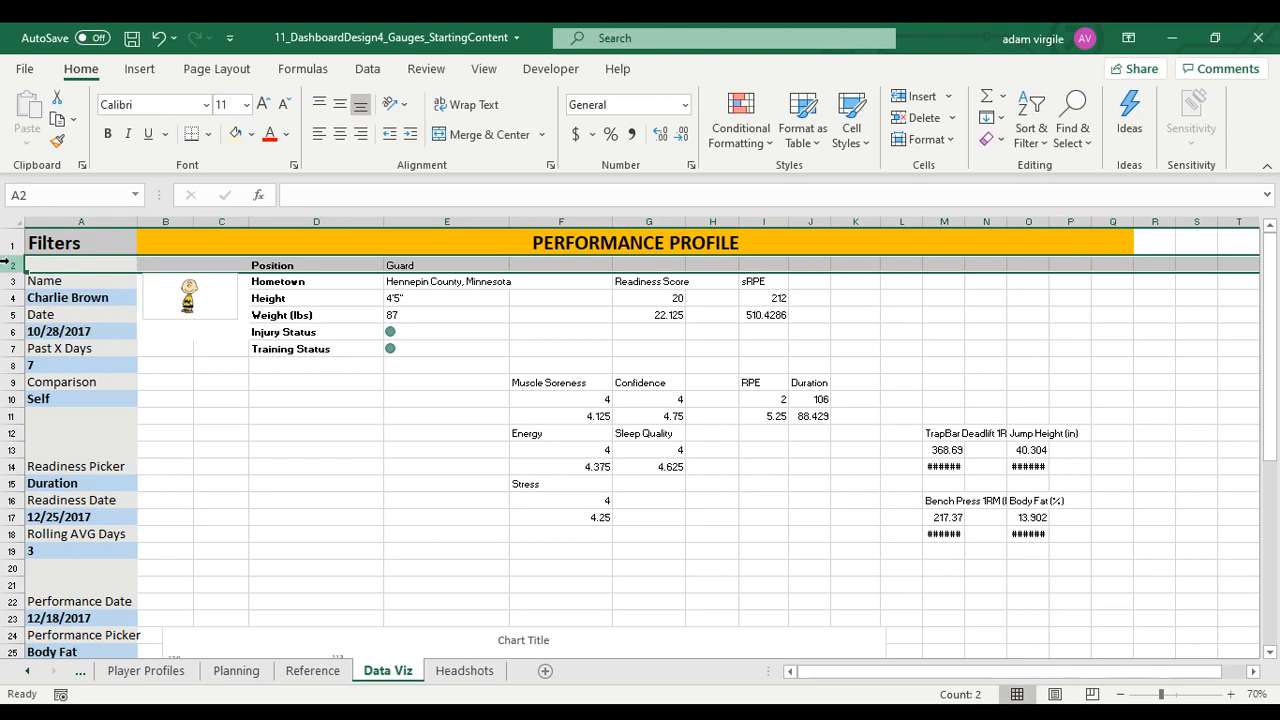
{"action": "right_click", "coordinate": [6, 262]}
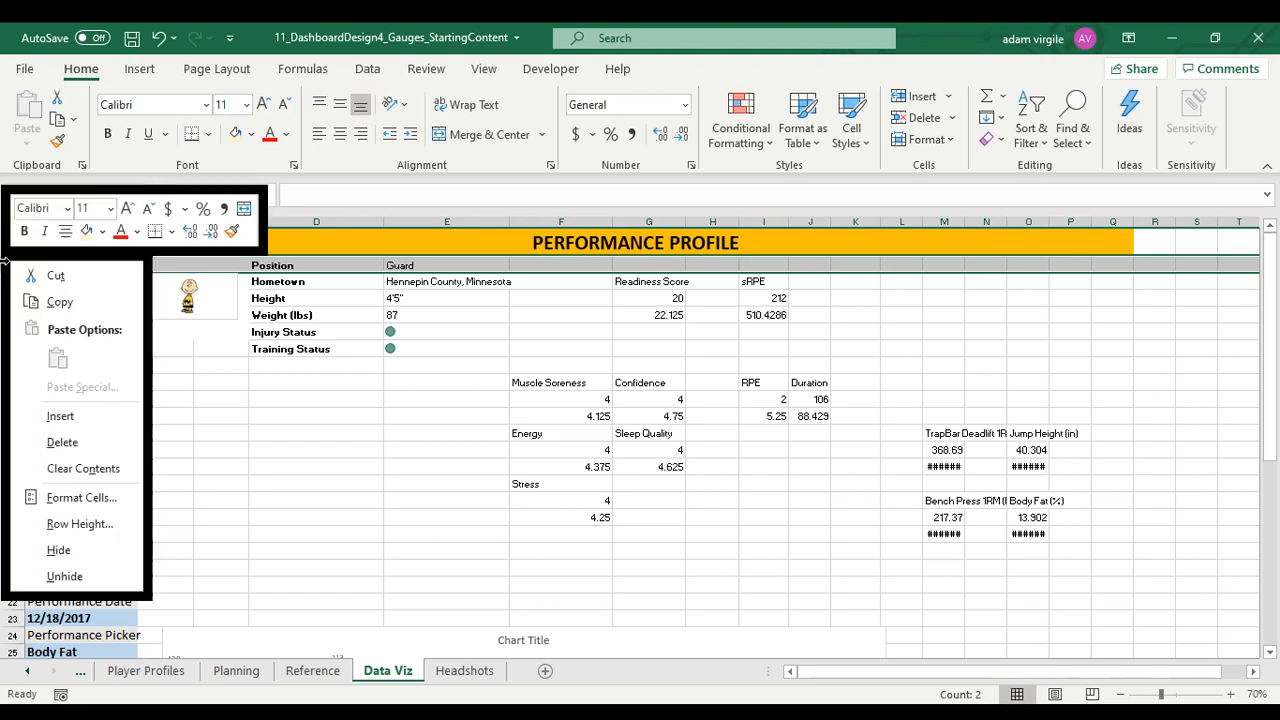
{"action": "left_click", "coordinate": [100, 524]}
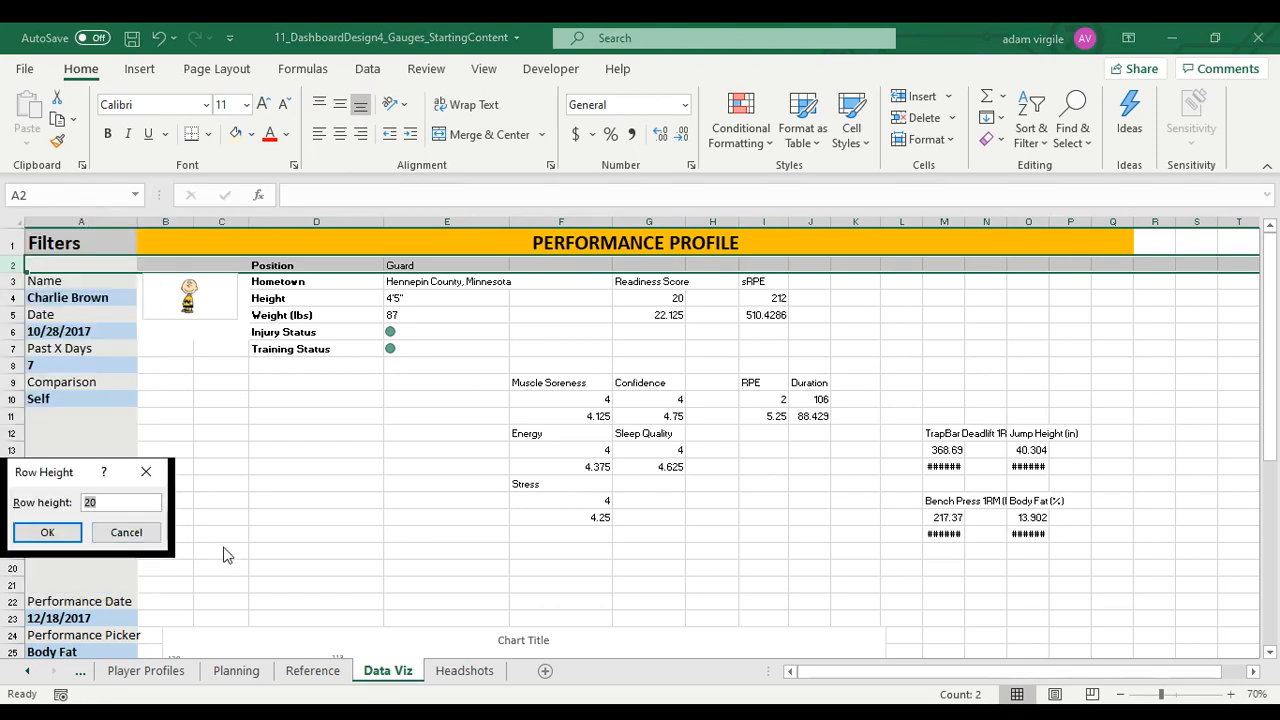
{"action": "key", "text": "Return"}
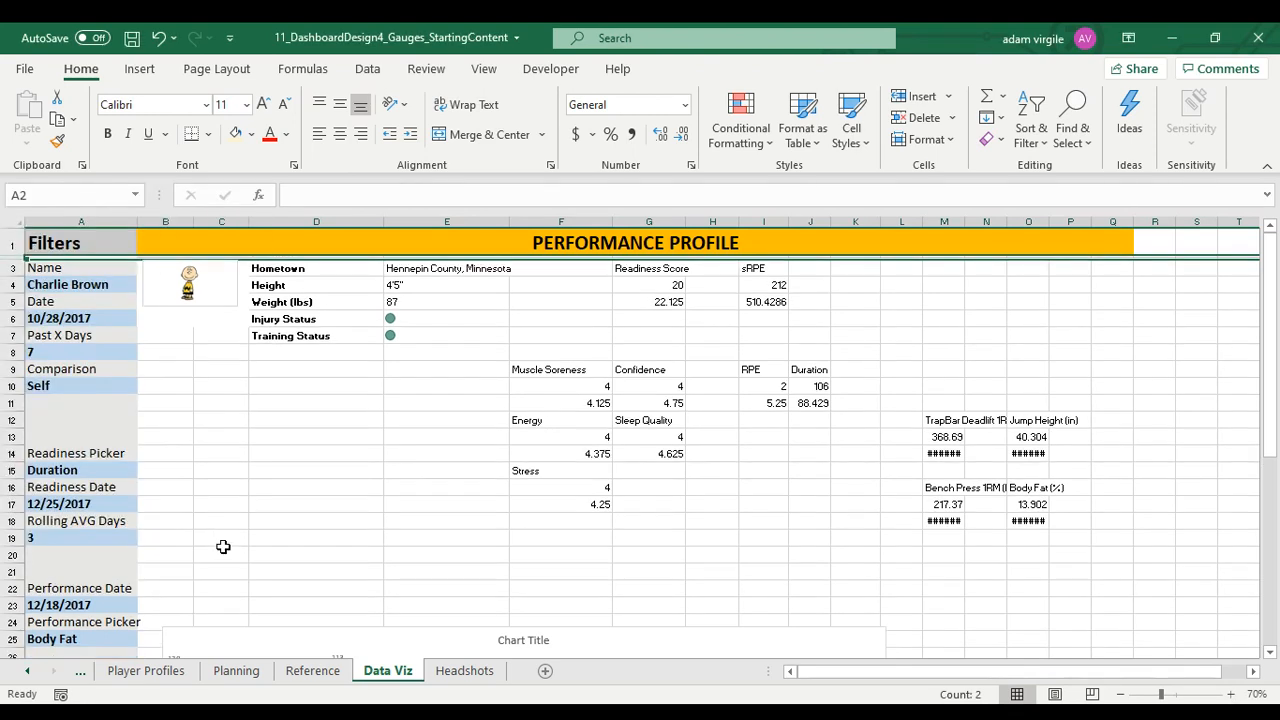
{"action": "left_click", "coordinate": [82, 247]}
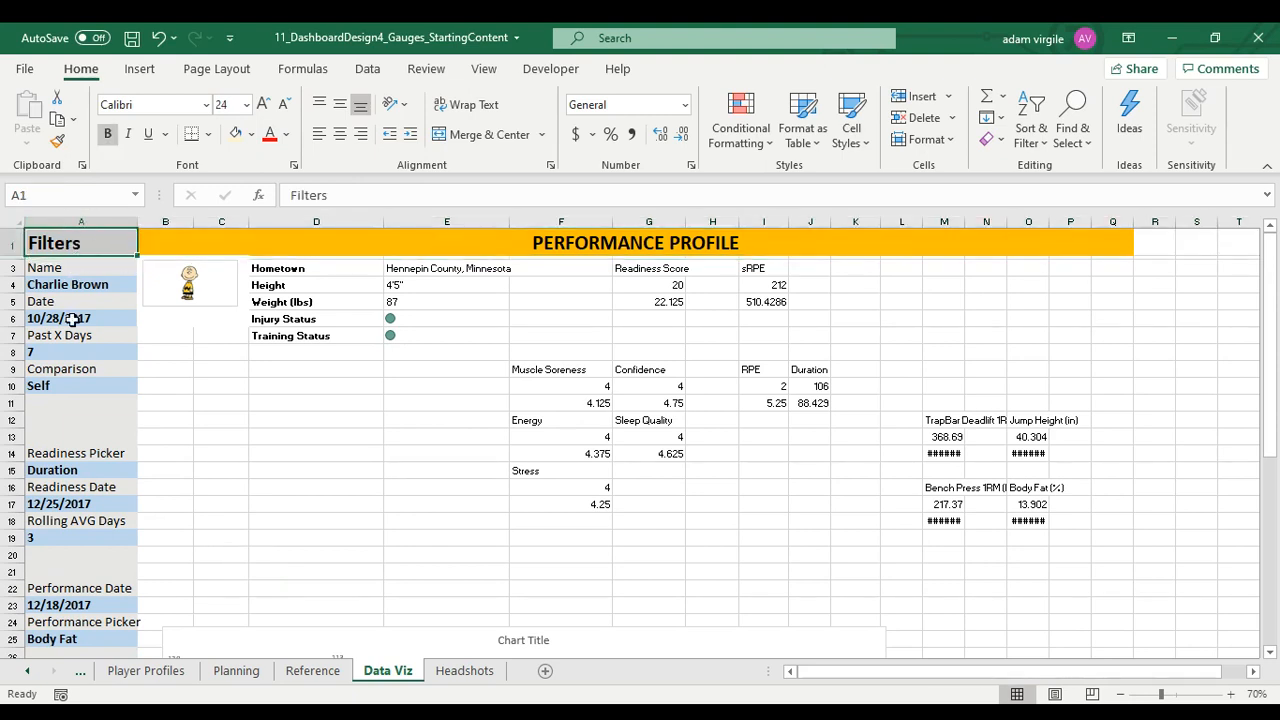
Set the width of column B to 10
{"action": "right_click", "coordinate": [165, 222]}
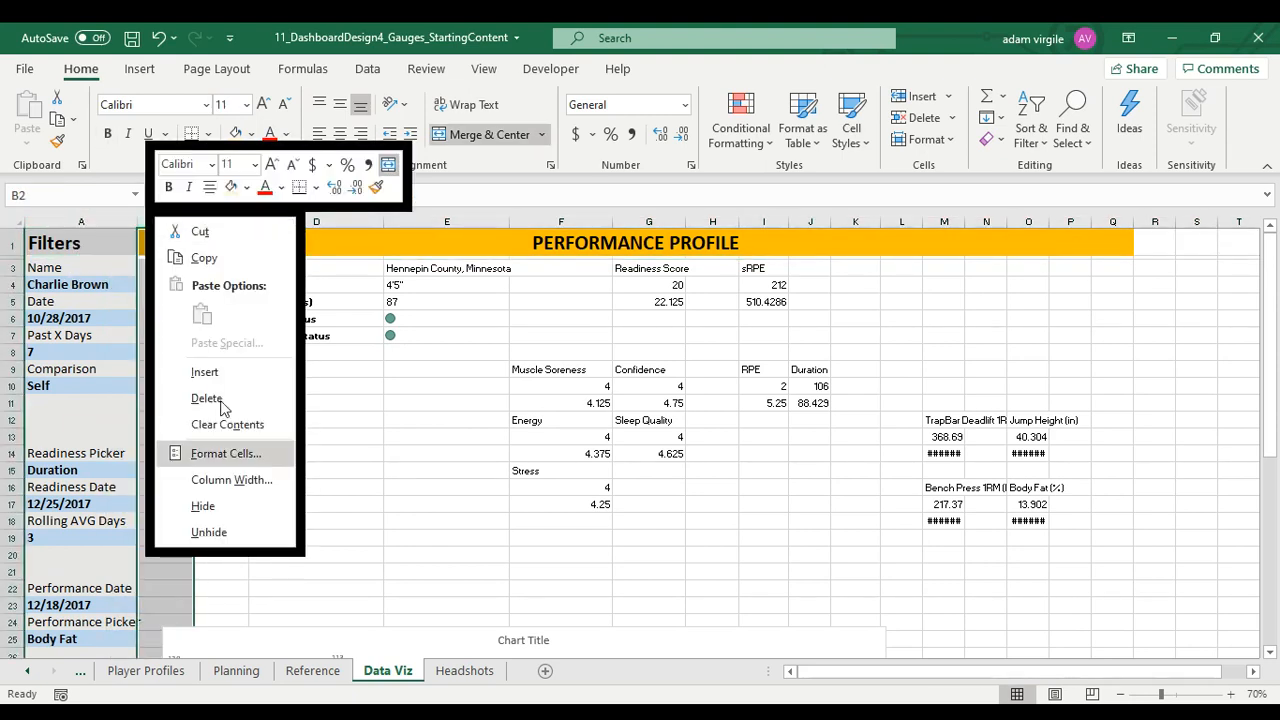
{"action": "left_click", "coordinate": [262, 478]}
{"action": "type", "text": "10"}
{"action": "key", "text": "Return"}
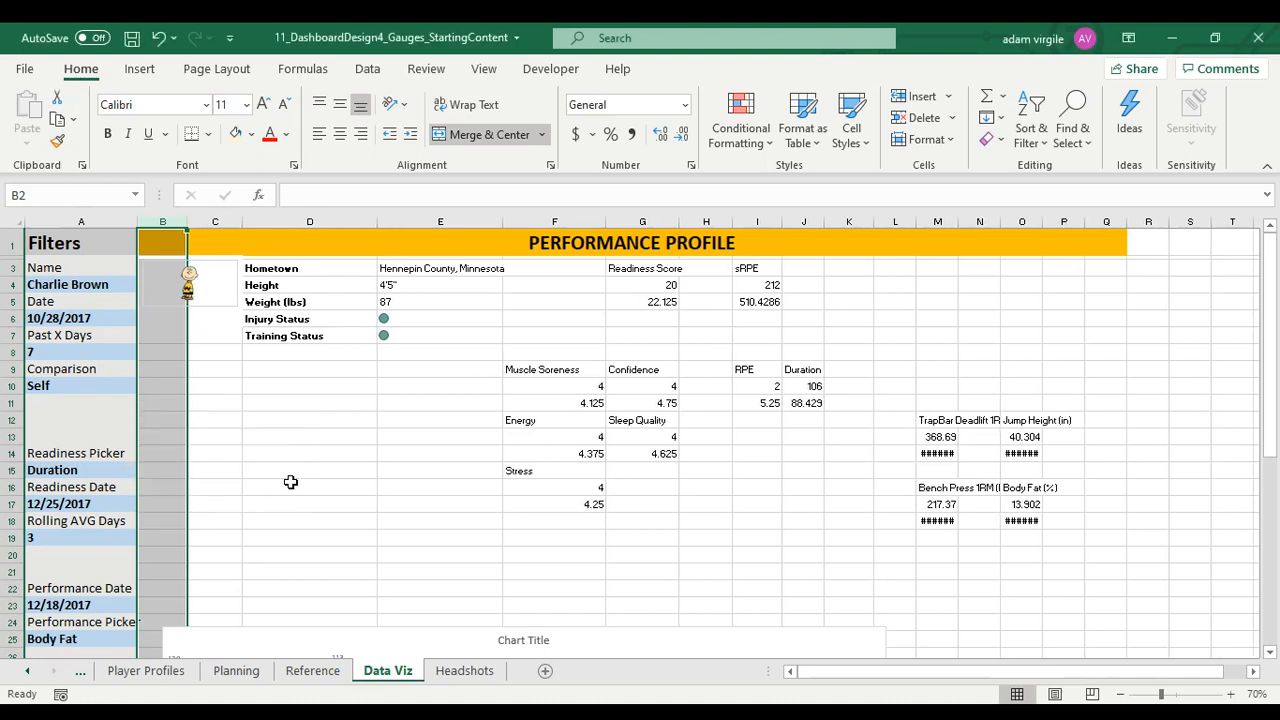
Narrow column B to a width of 4
{"action": "right_click", "coordinate": [163, 222]}
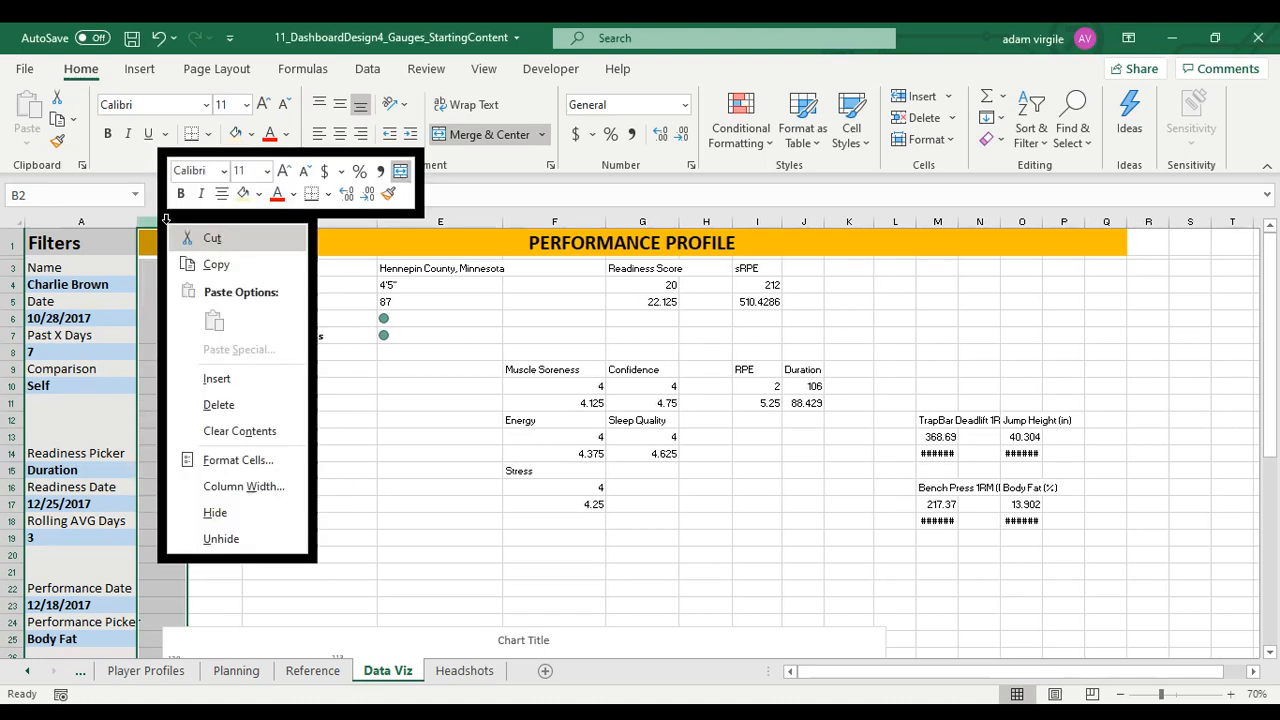
{"action": "left_click", "coordinate": [265, 486]}
{"action": "type", "text": "4"}
{"action": "key", "text": "Return"}
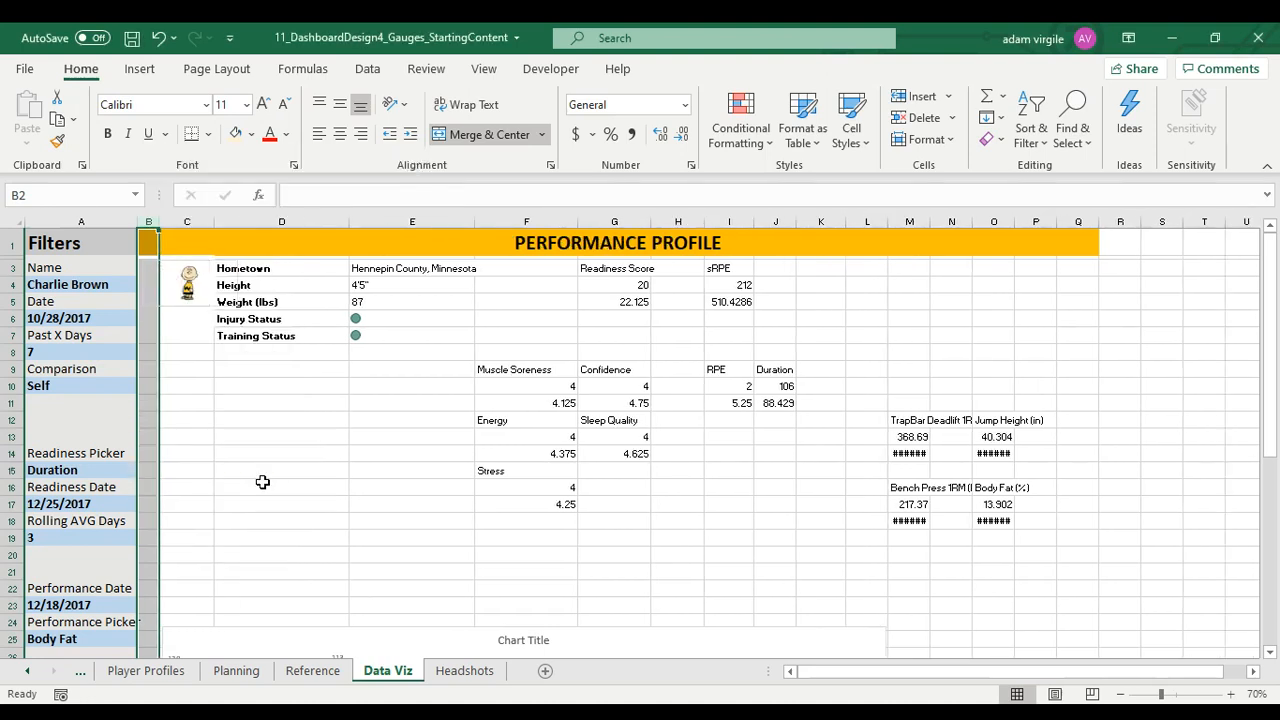
Make the thin spacer row 2 slightly taller
{"action": "left_click", "coordinate": [14, 259]}
{"action": "right_click", "coordinate": [14, 259]}
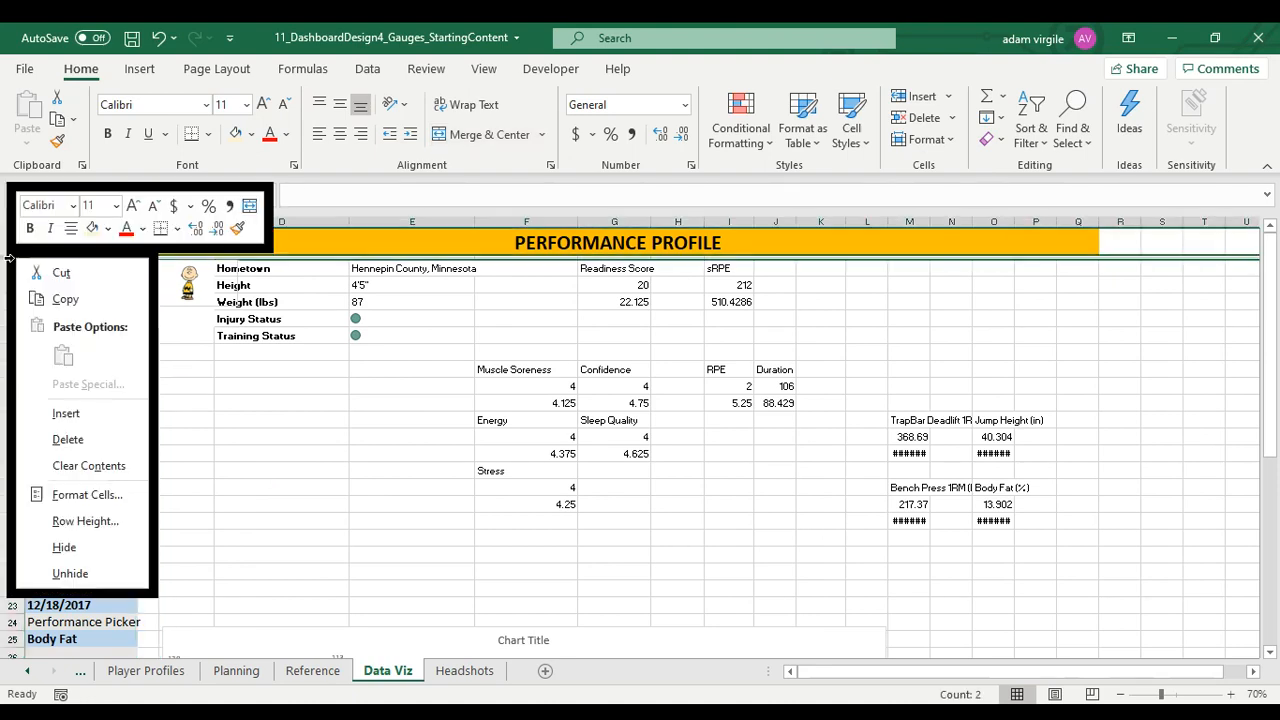
{"action": "left_click", "coordinate": [85, 519]}
{"action": "type", "text": "4"}
{"action": "key", "text": "Return"}
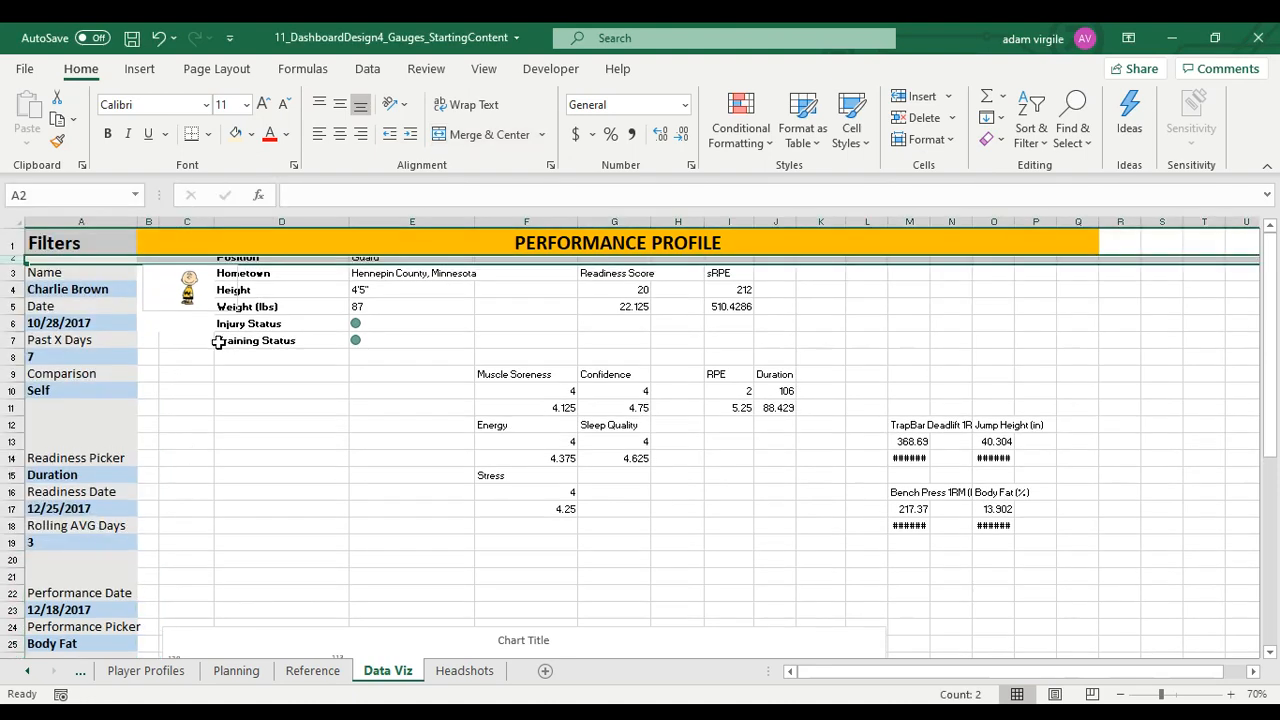
Fill both column B and row 2 with white
{"action": "left_click", "coordinate": [148, 220]}
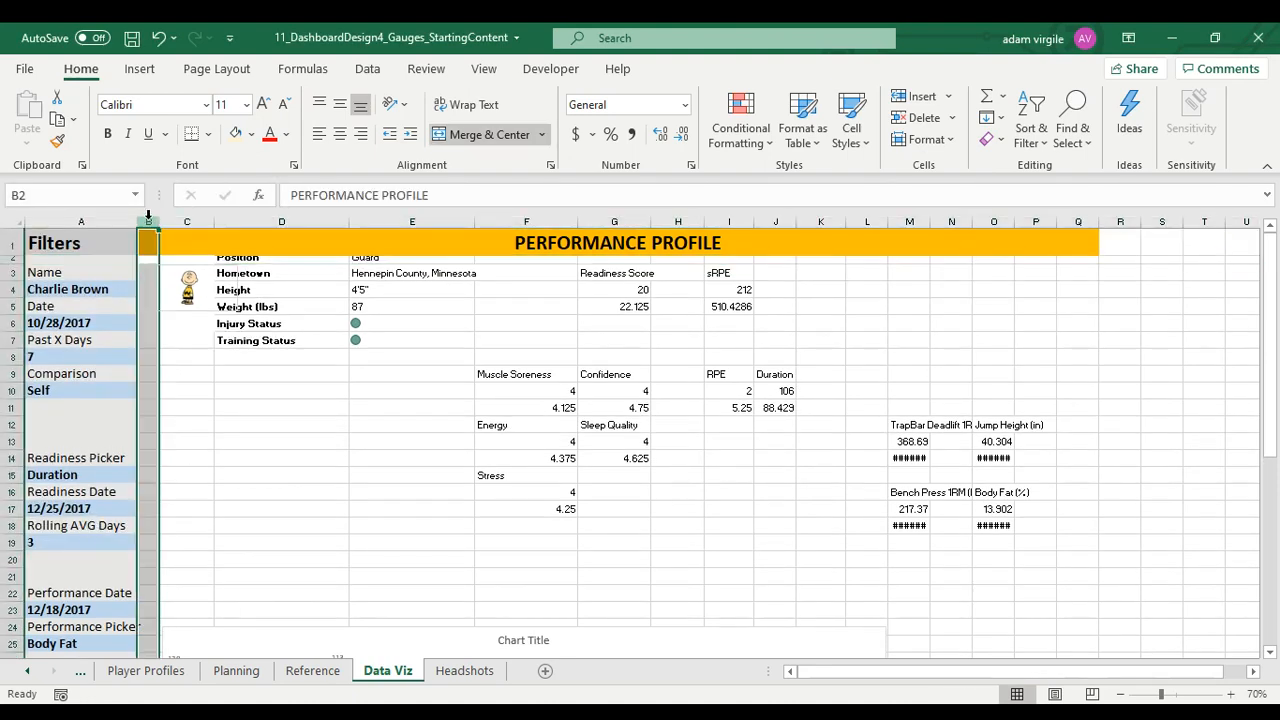
{"action": "left_click", "coordinate": [8, 260]}
{"action": "left_click", "coordinate": [148, 221]}
{"action": "left_click", "coordinate": [8, 260]}
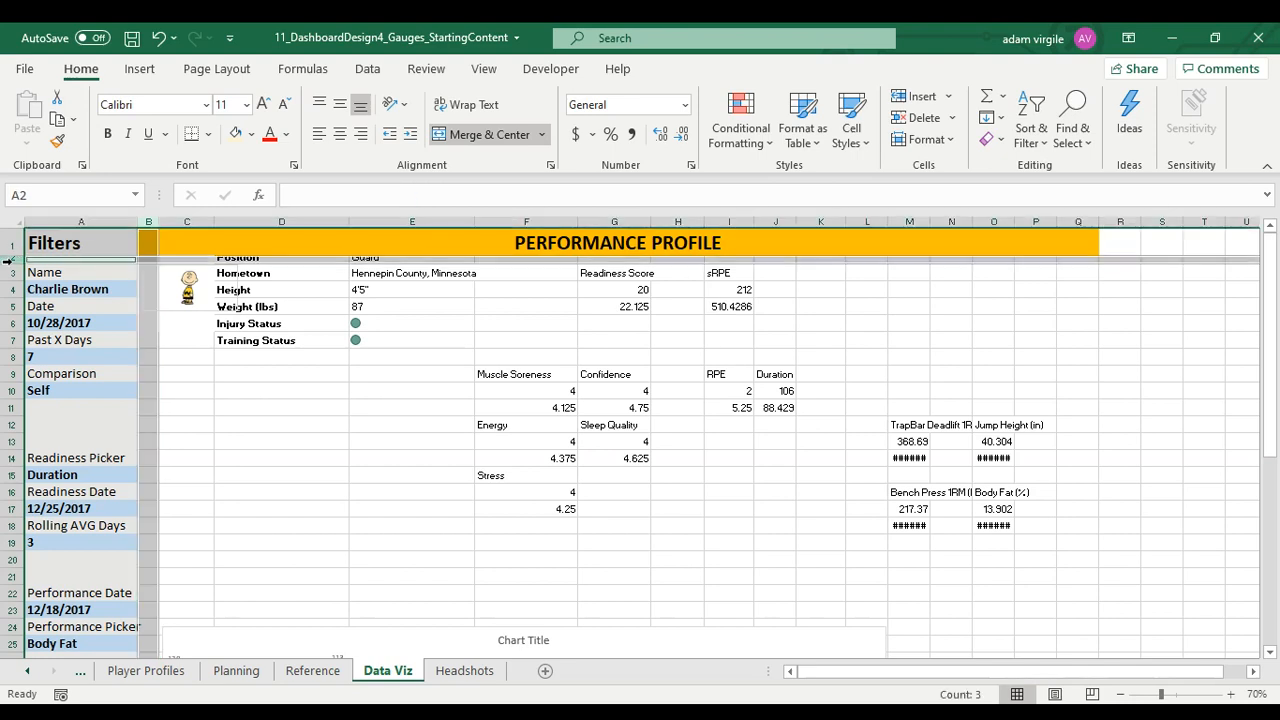
{"action": "left_click", "coordinate": [253, 140]}
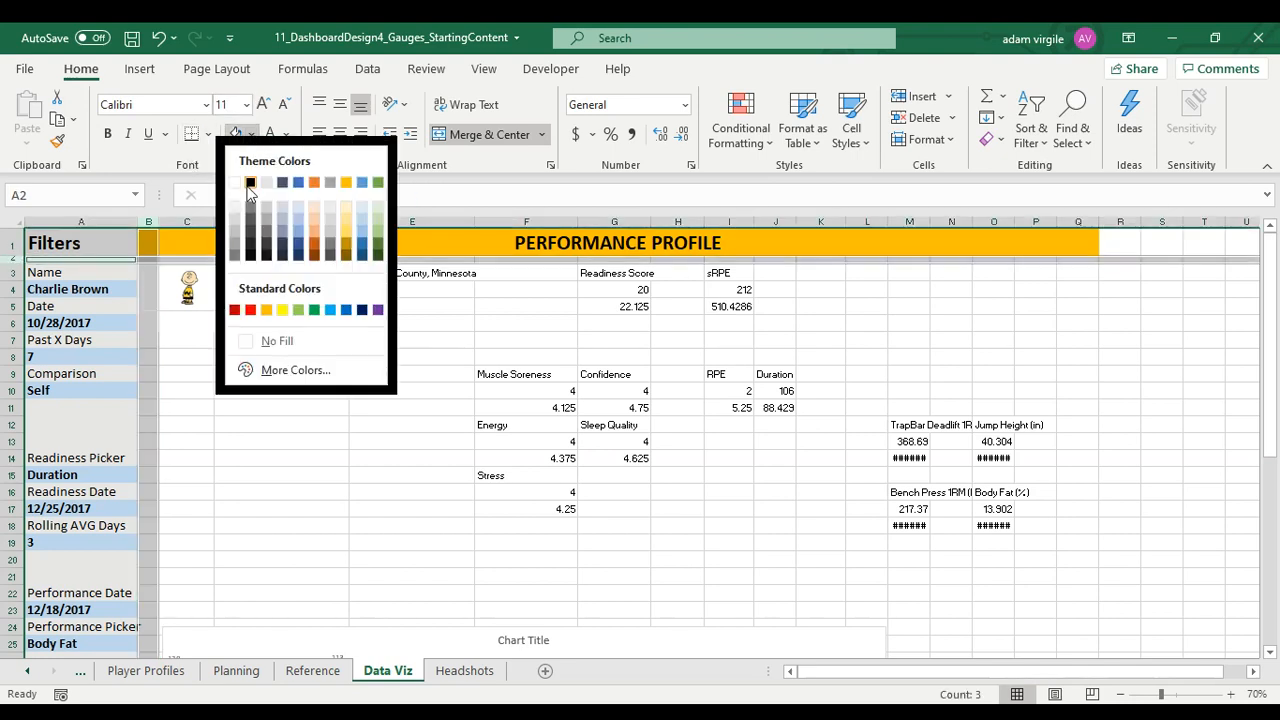
{"action": "left_click", "coordinate": [234, 183]}
{"action": "left_click", "coordinate": [252, 491]}
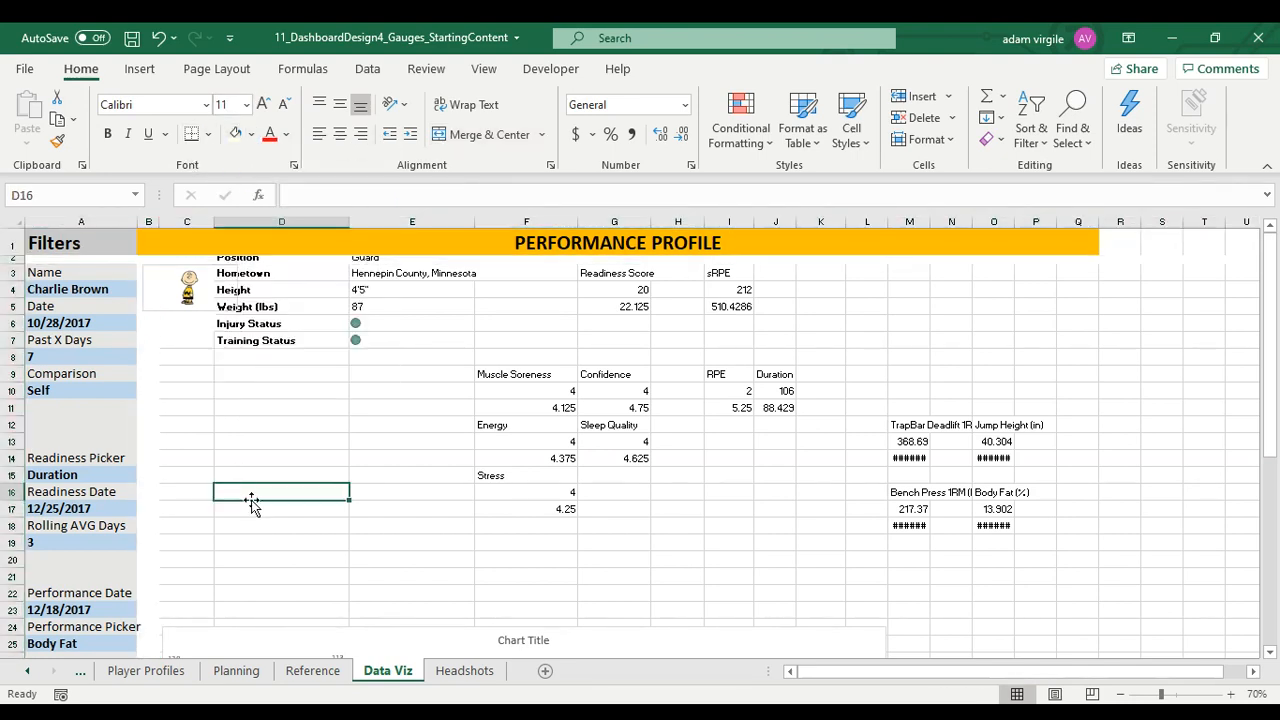
Unmerge the PERFORMANCE PROFILE title, move it to start at C1, and merge and center it across C1:N1
{"action": "left_click", "coordinate": [151, 244]}
{"action": "left_click", "coordinate": [149, 222]}
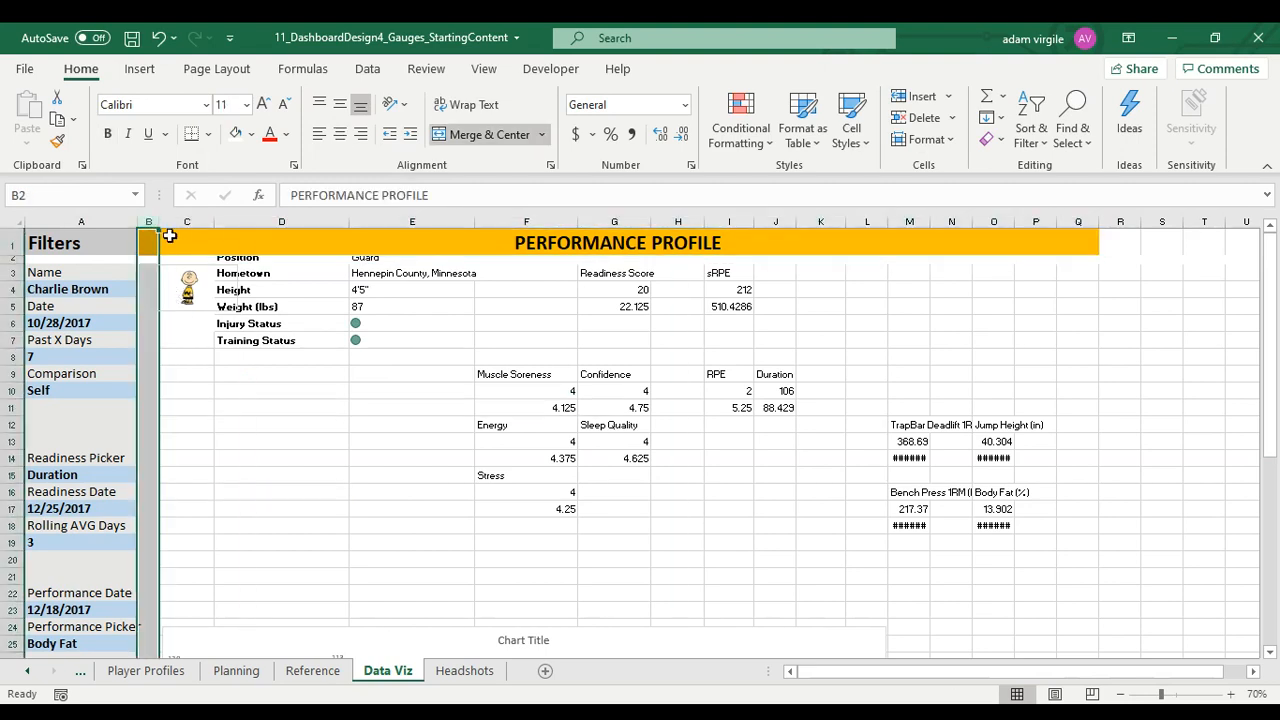
{"action": "left_click", "coordinate": [166, 238]}
{"action": "left_click", "coordinate": [489, 134]}
{"action": "left_click", "coordinate": [150, 246]}
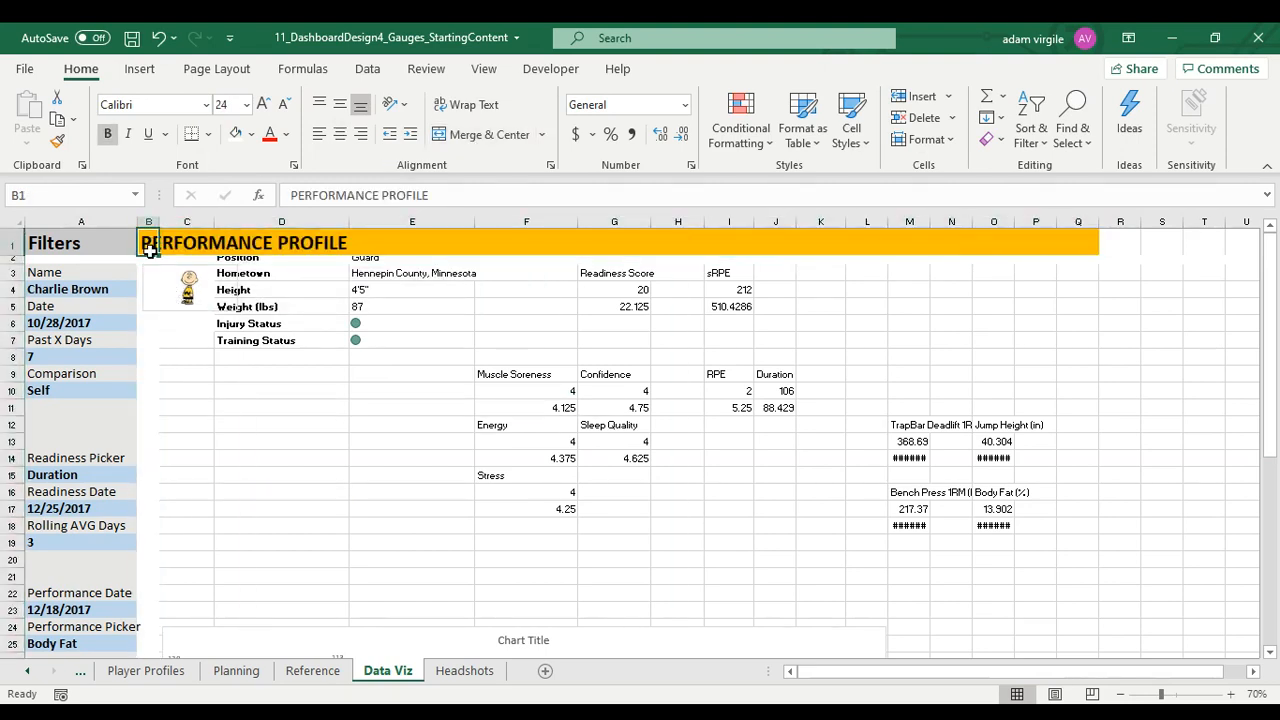
{"action": "left_click_drag", "start_coordinate": [155, 254], "coordinate": [946, 243]}
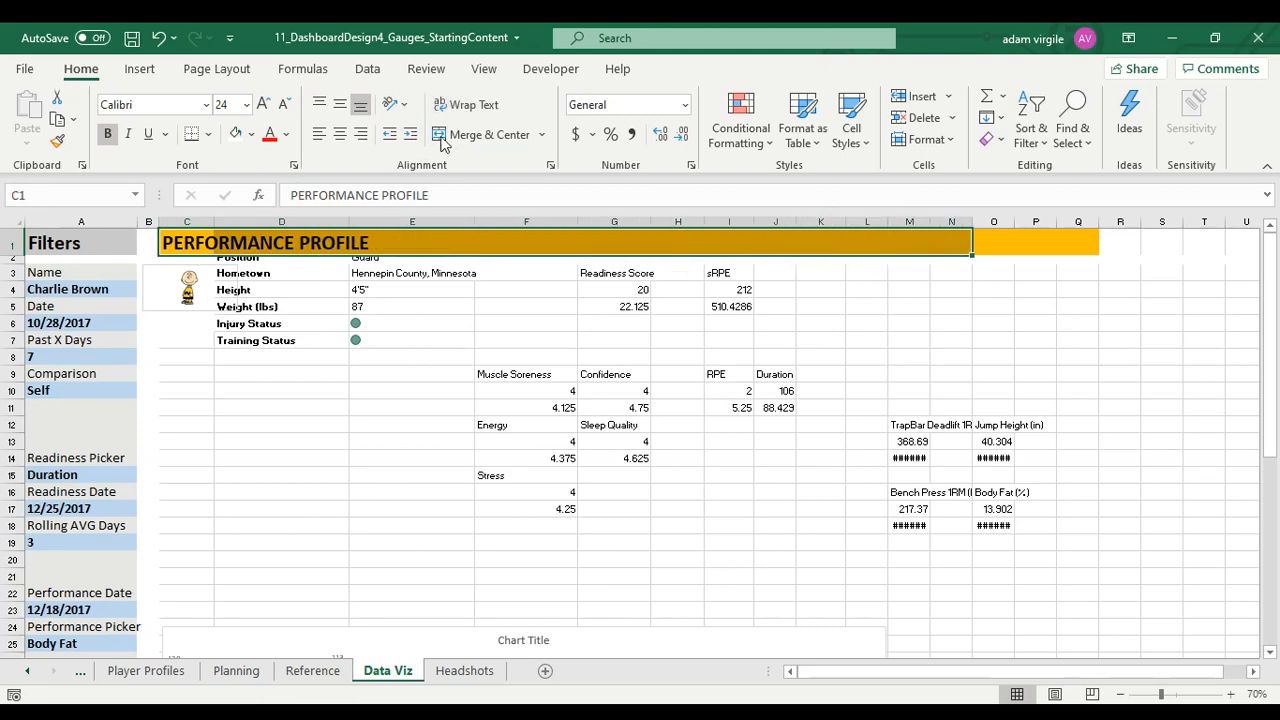
{"action": "left_click", "coordinate": [489, 134]}
Set the height of rows 3 to 40 to 27
{"action": "left_click", "coordinate": [10, 272]}
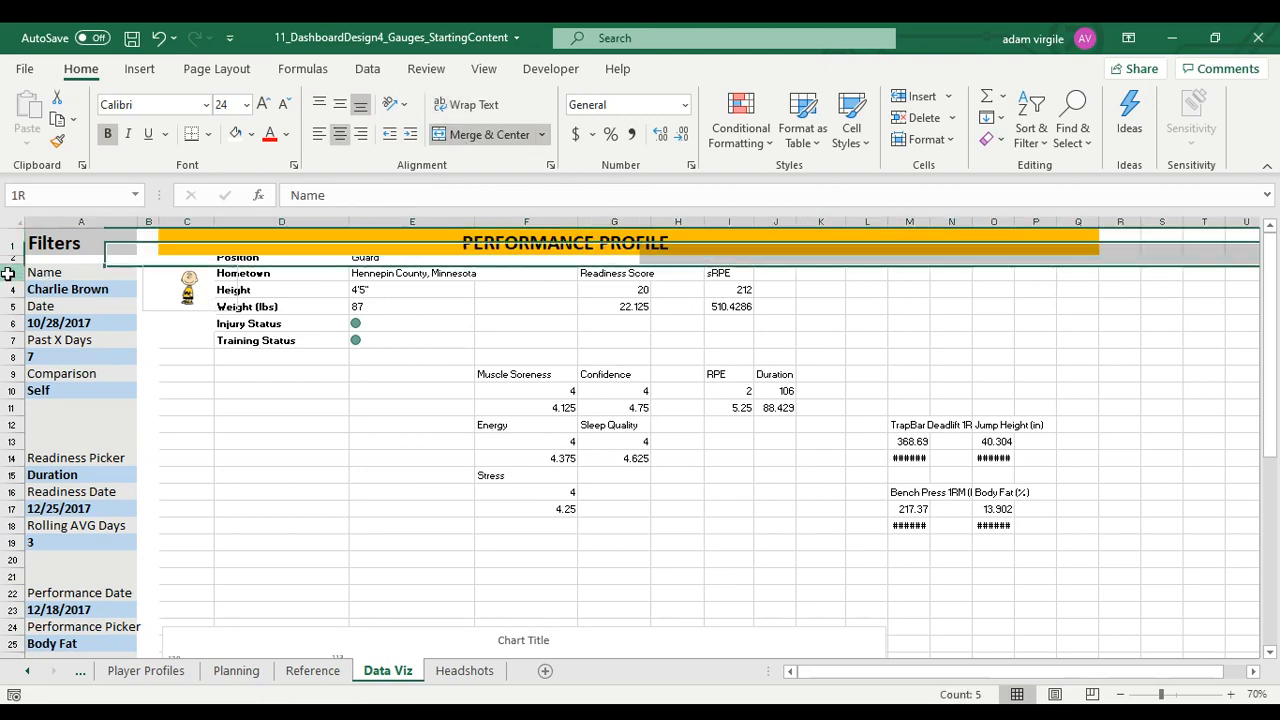
{"action": "scroll", "coordinate": [30, 424], "scroll_direction": "down", "scroll_amount": 4}
{"action": "scroll", "coordinate": [30, 424], "scroll_direction": "down", "scroll_amount": 4}
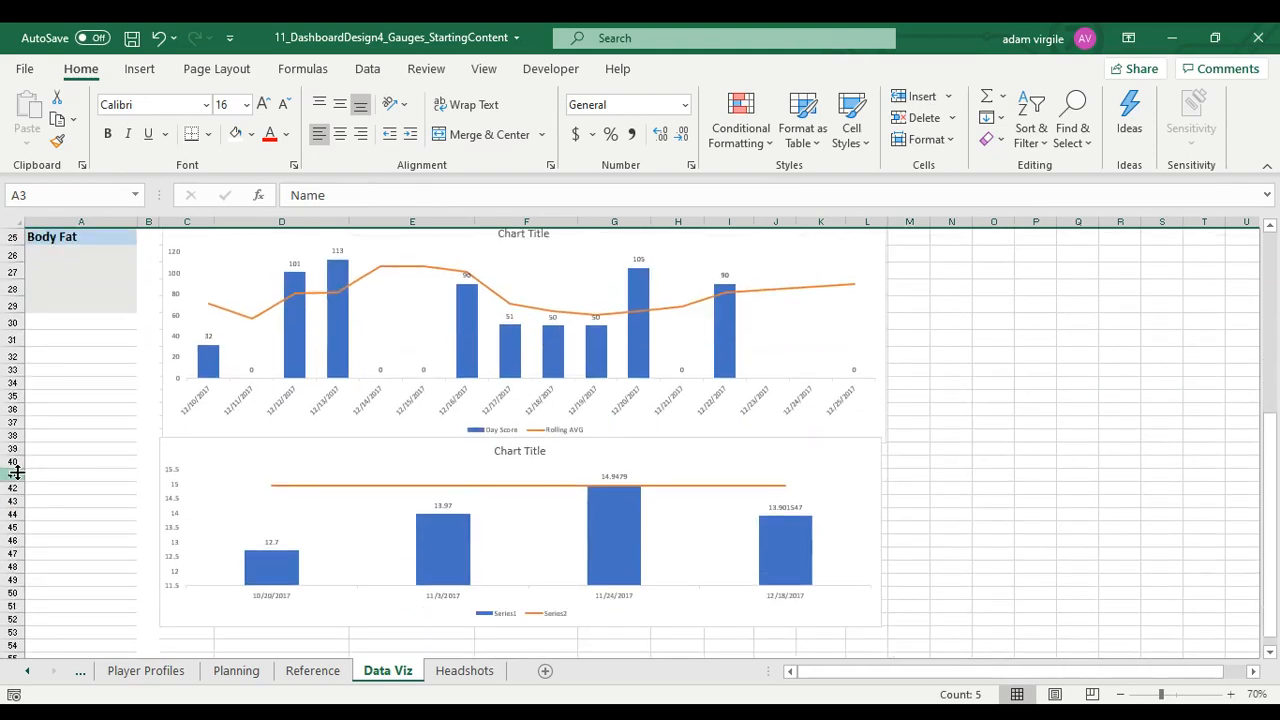
{"action": "left_click", "coordinate": [14, 460], "text": "shift"}
{"action": "right_click", "coordinate": [16, 462]}
{"action": "left_click", "coordinate": [79, 394]}
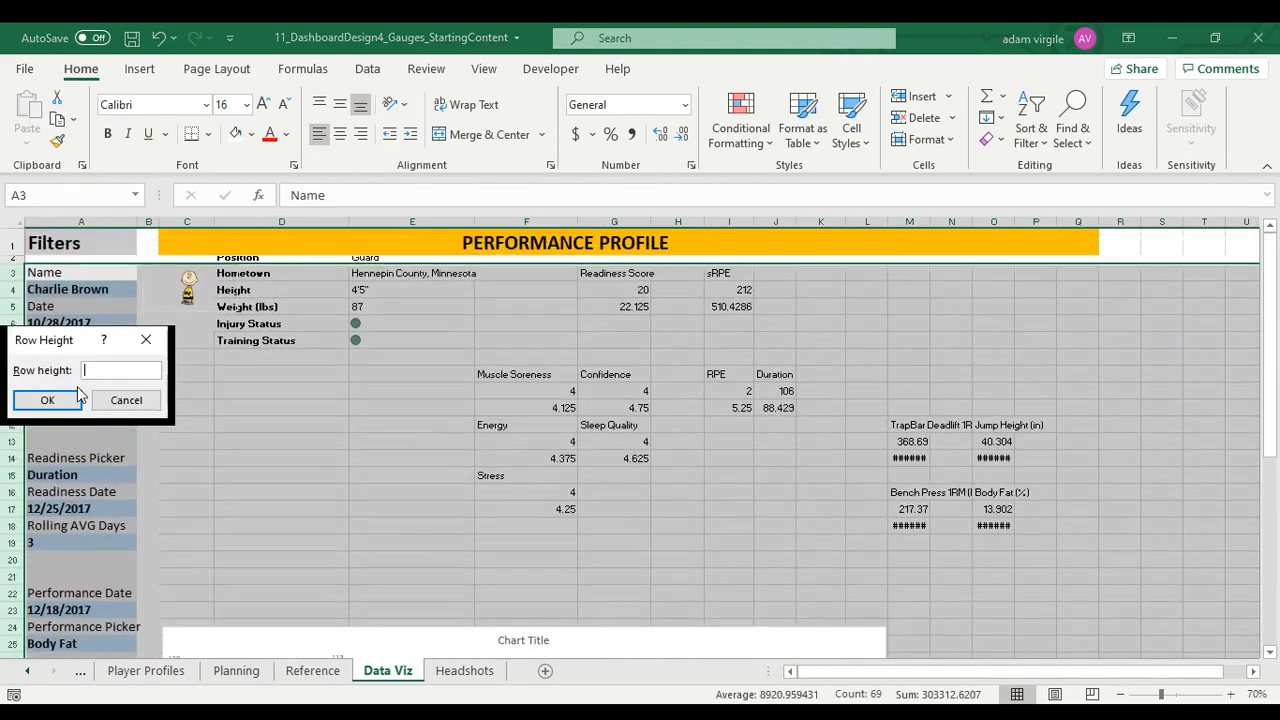
{"action": "type", "text": "27"}
{"action": "left_click", "coordinate": [79, 394]}
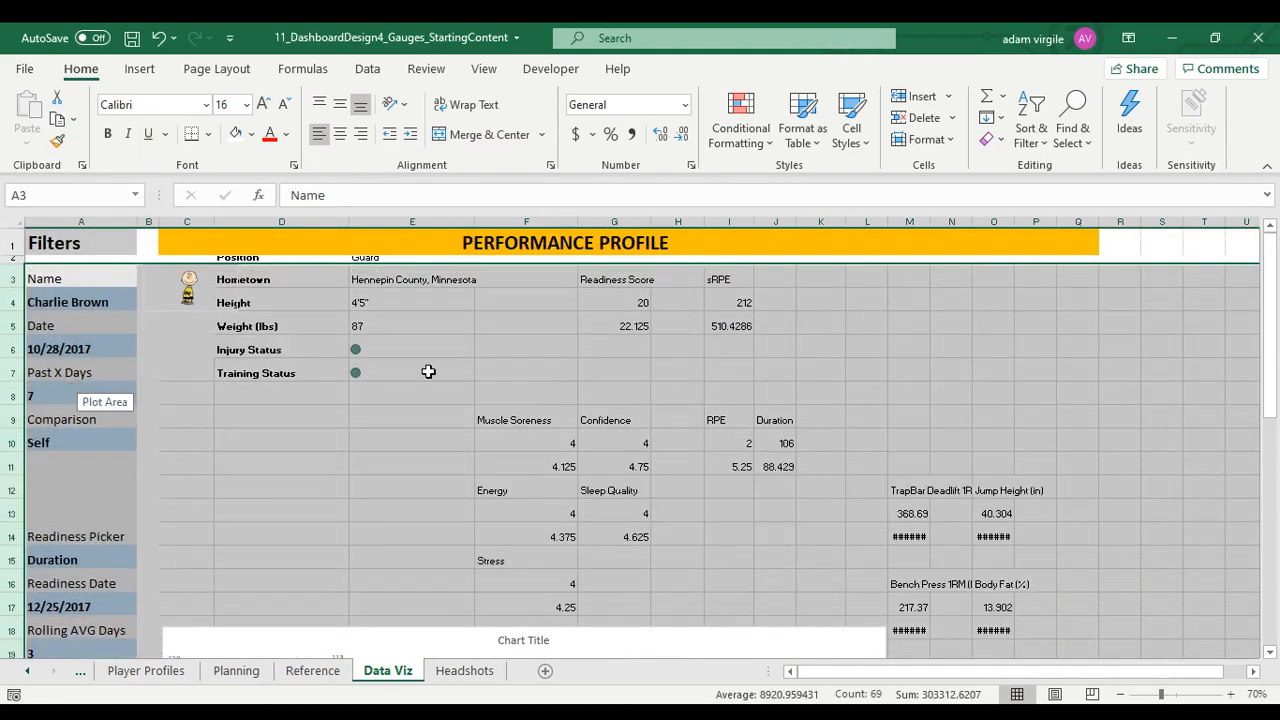
Move the player details block, from Position to Training Status, down one row into D3:E8
{"action": "left_click", "coordinate": [417, 375]}
{"action": "left_click", "coordinate": [325, 300]}
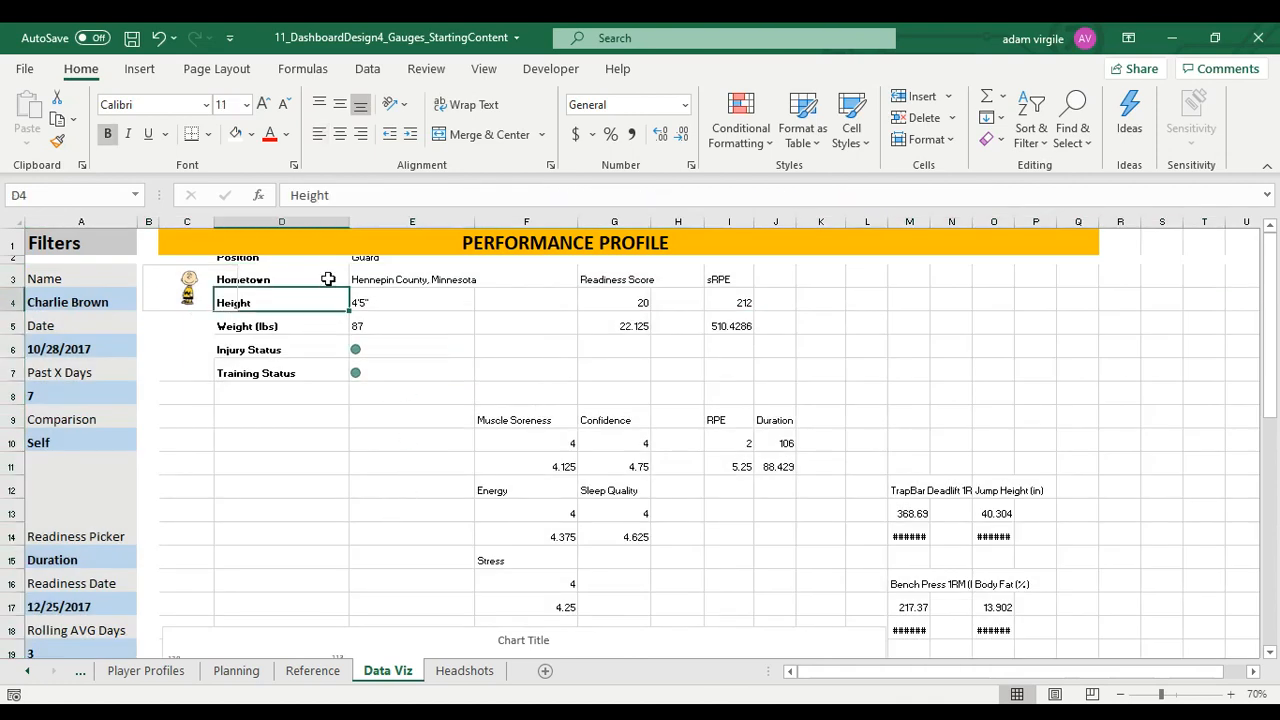
{"action": "left_click", "coordinate": [267, 259]}
{"action": "left_click_drag", "start_coordinate": [267, 259], "coordinate": [420, 409]}
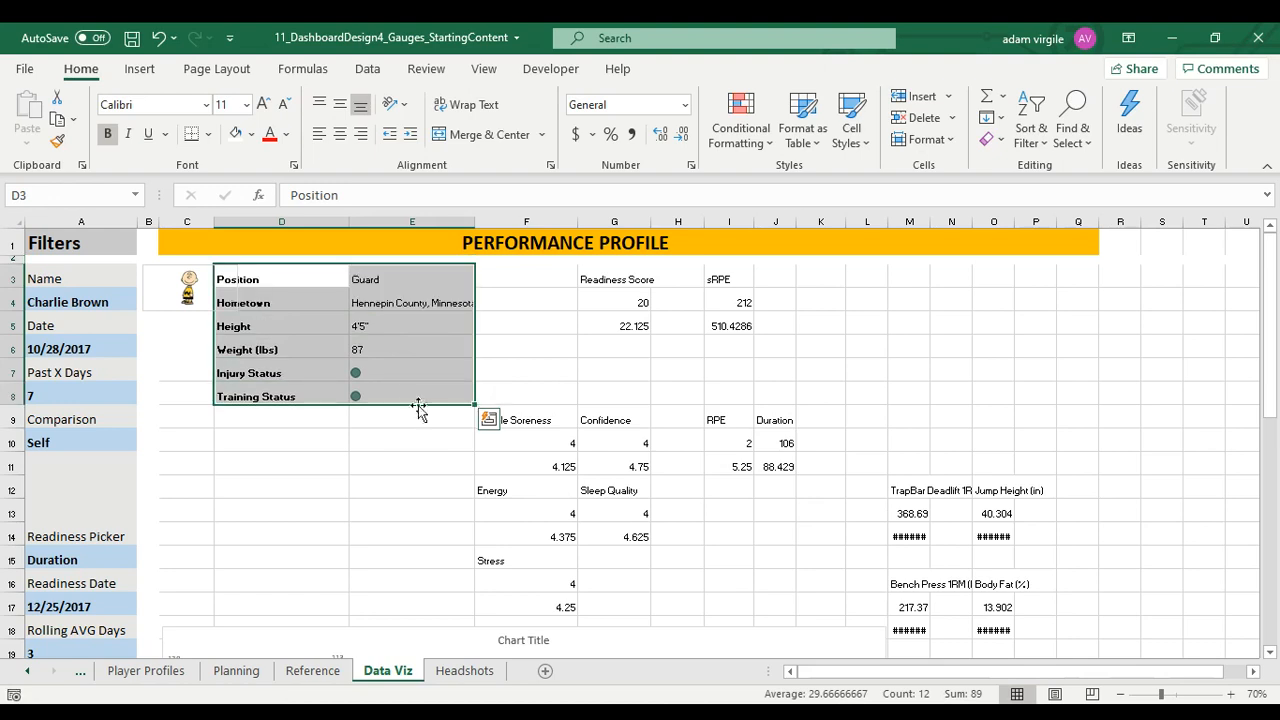
Move the headshot picture down to rows 10 and 11 and relocate the player details block to start at C14
{"action": "left_click", "coordinate": [505, 367]}
{"action": "left_click", "coordinate": [218, 282]}
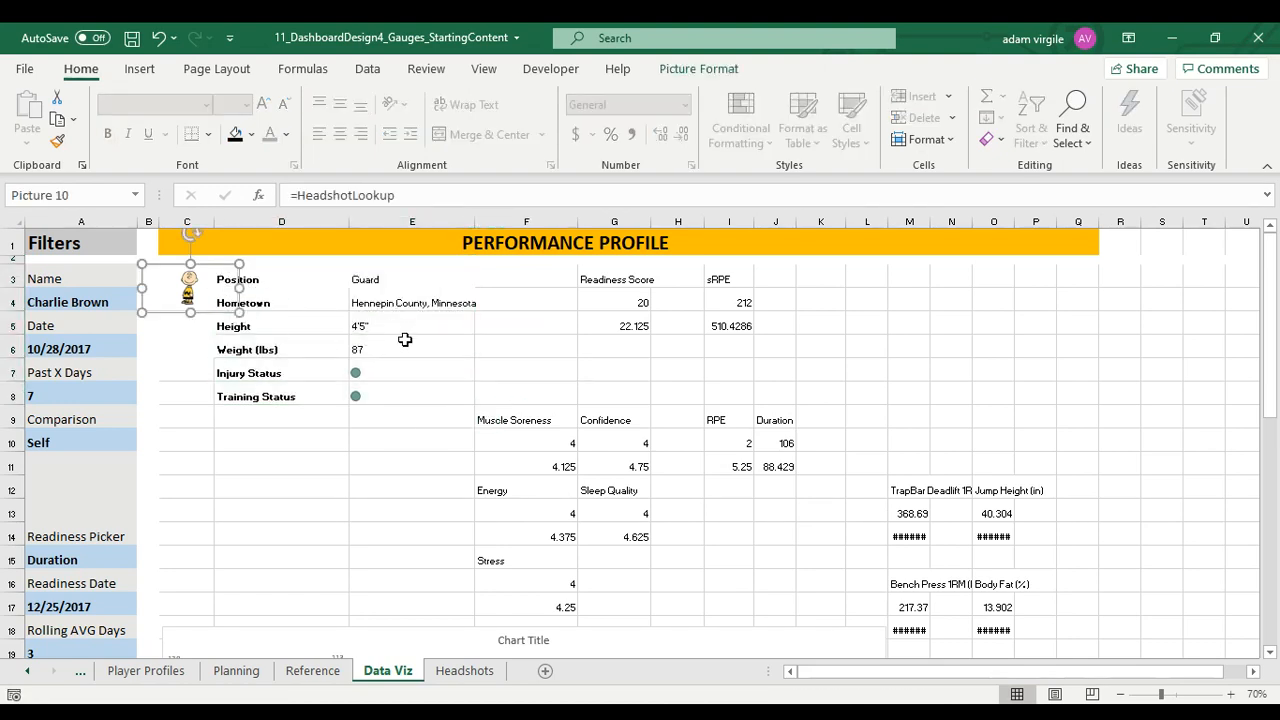
{"action": "left_click_drag", "start_coordinate": [239, 313], "coordinate": [237, 310]}
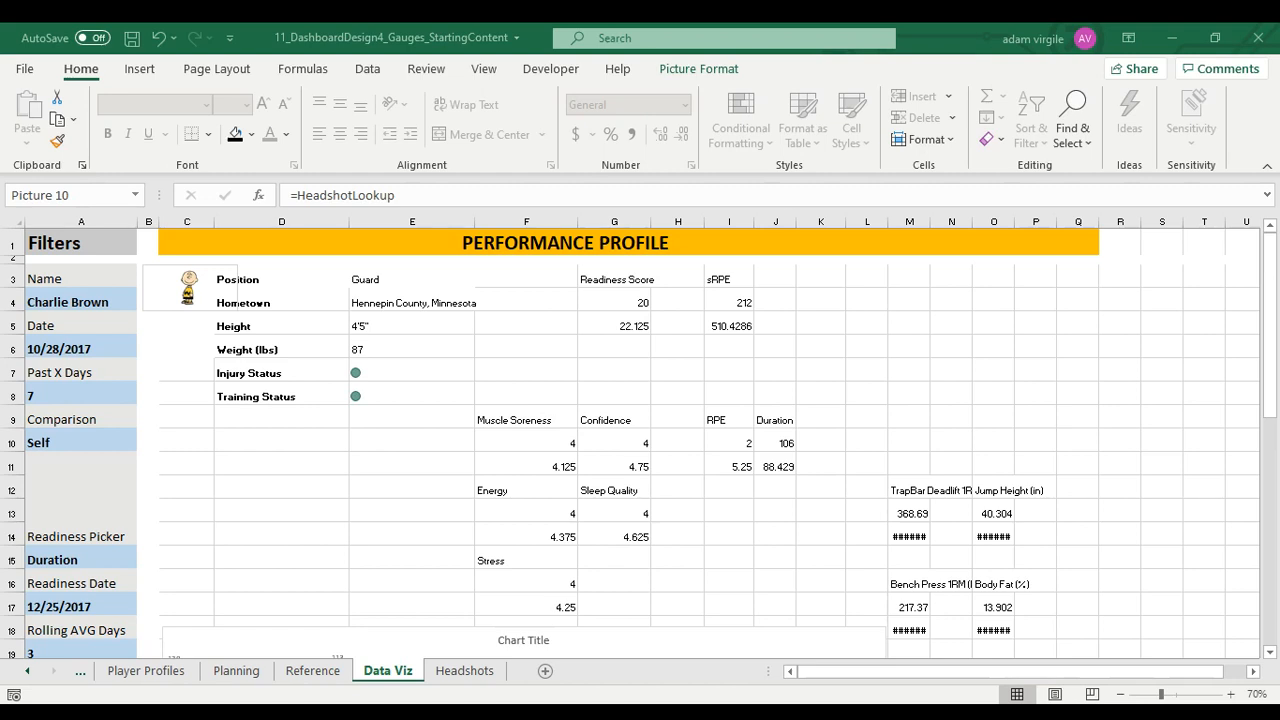
{"action": "left_click", "coordinate": [232, 279]}
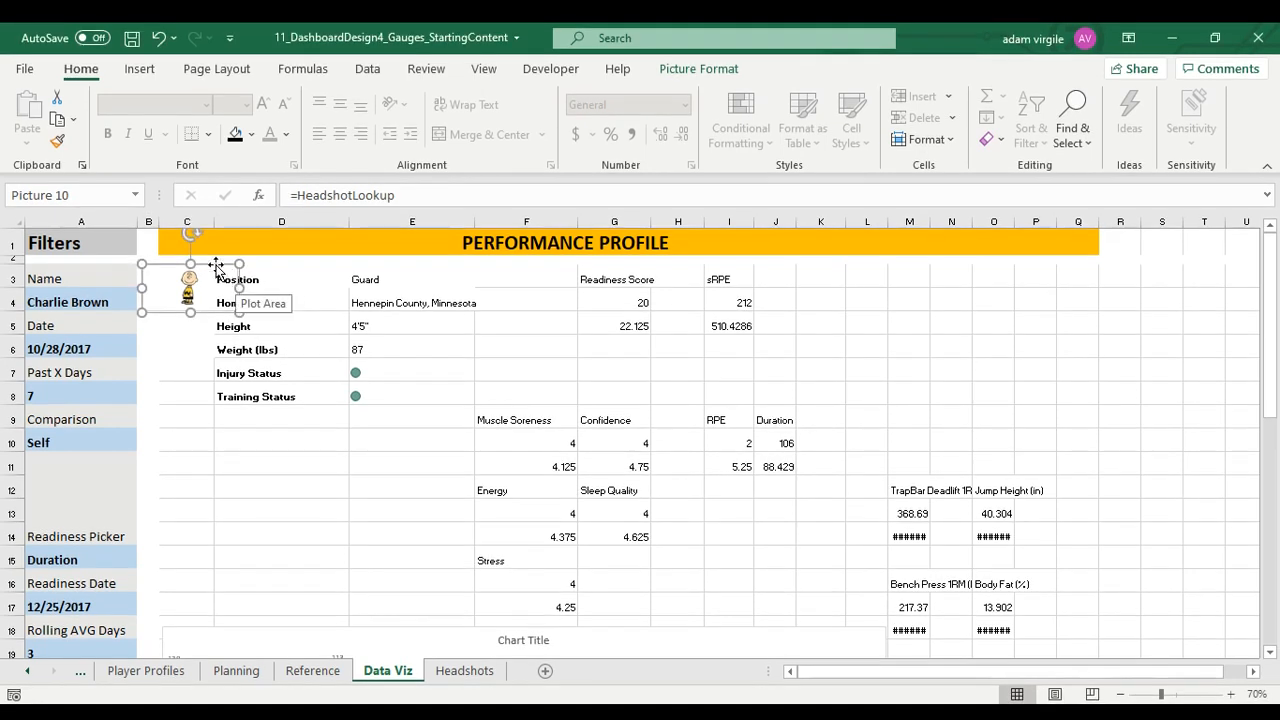
{"action": "left_click_drag", "start_coordinate": [216, 266], "coordinate": [314, 634]}
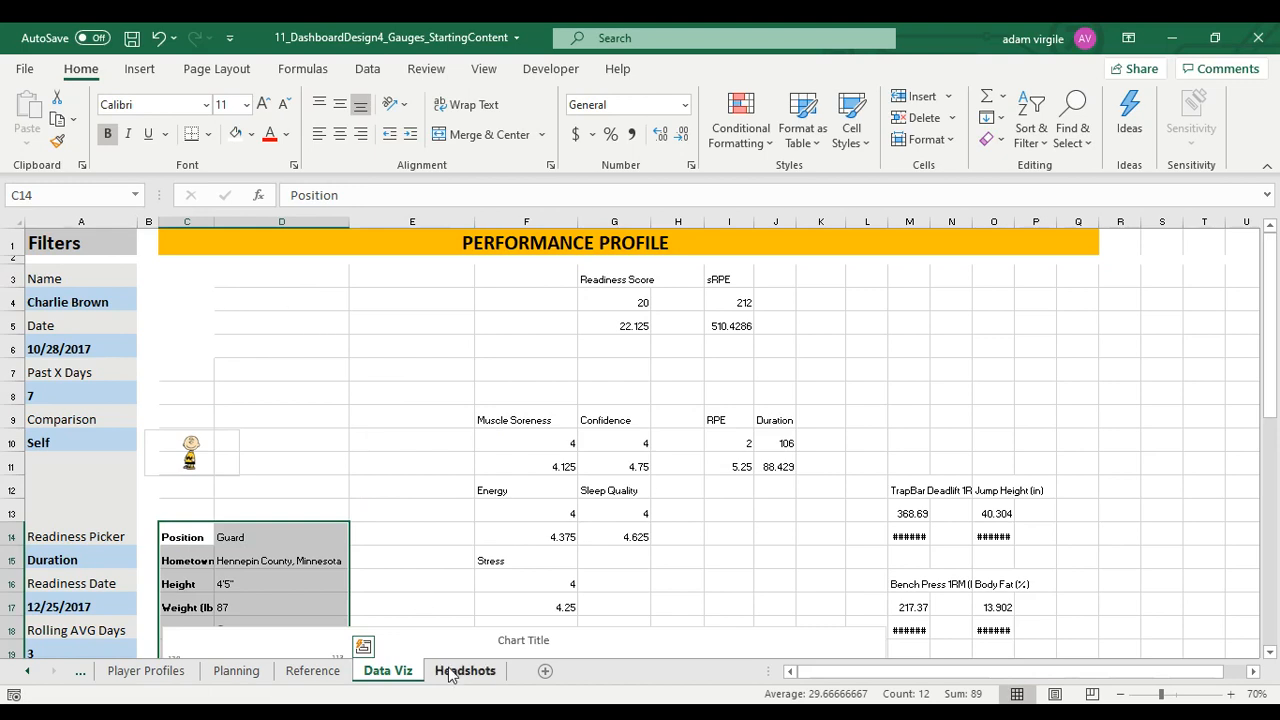
{"action": "left_click", "coordinate": [455, 714]}
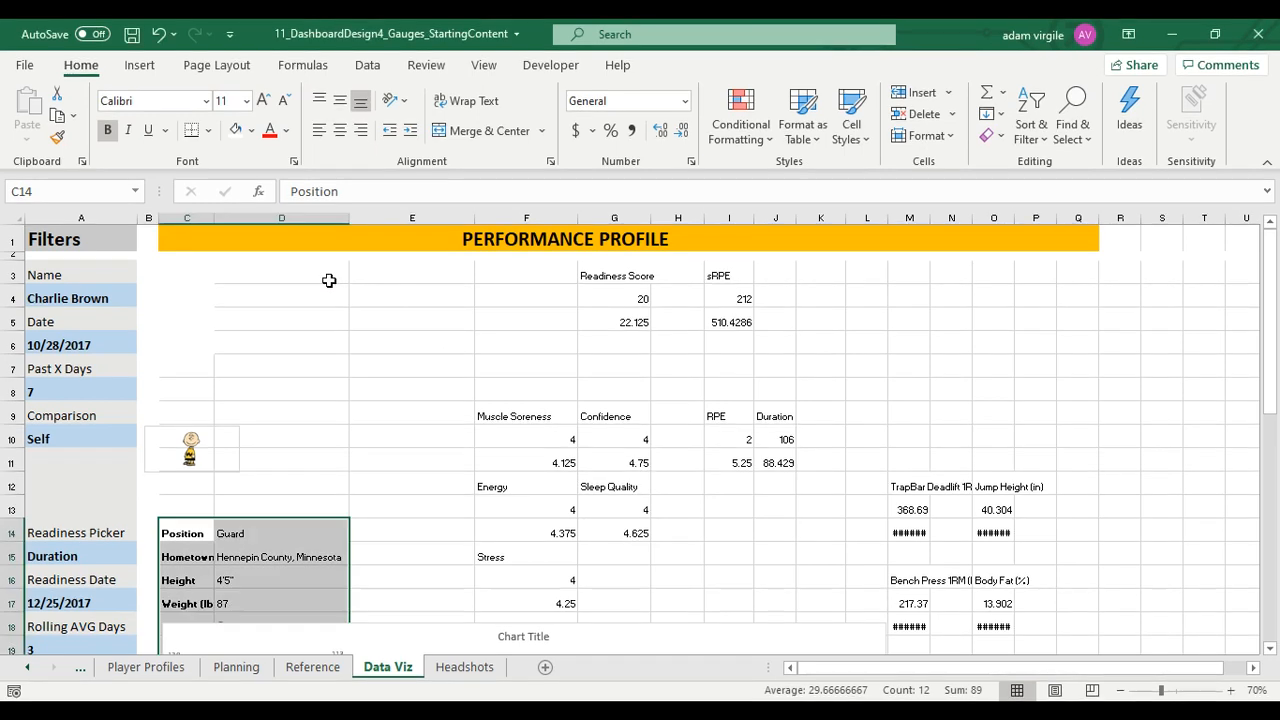
Merge and center C4:F4 and link it to the selected player's name with the formula =$A$4
{"action": "left_click_drag", "start_coordinate": [206, 303], "coordinate": [495, 309]}
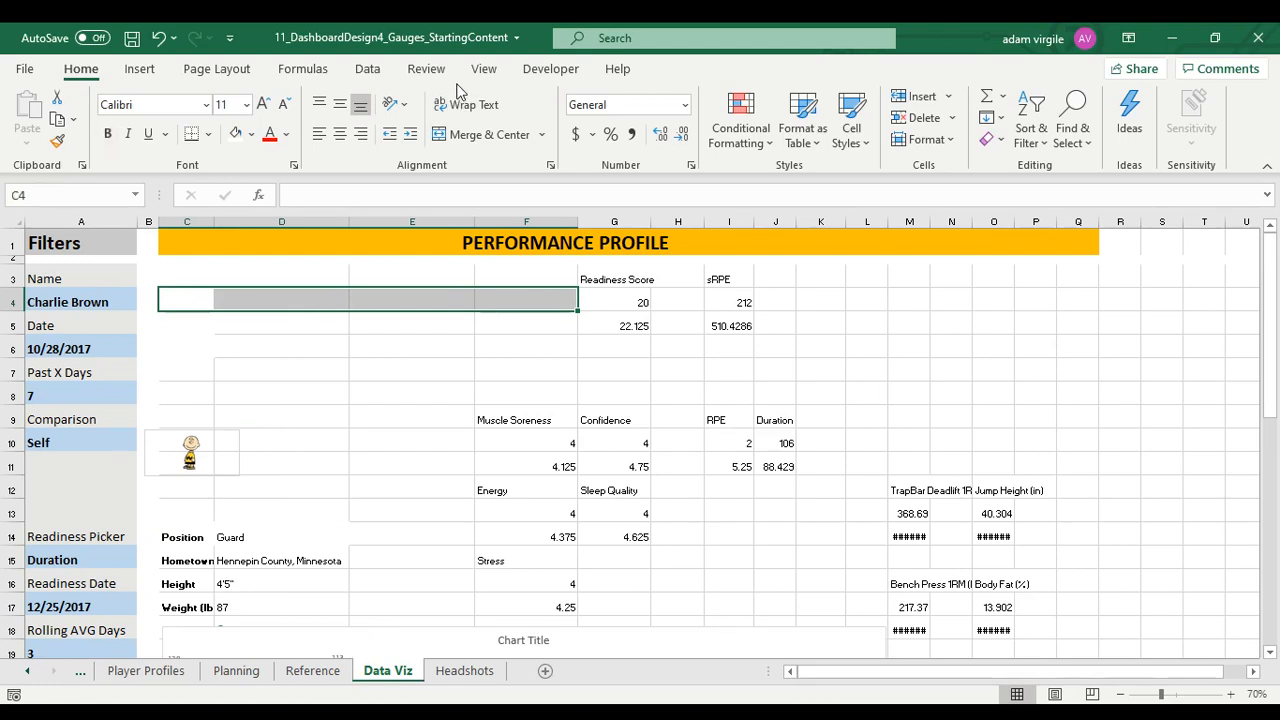
{"action": "left_click", "coordinate": [475, 134]}
{"action": "type", "text": "="}
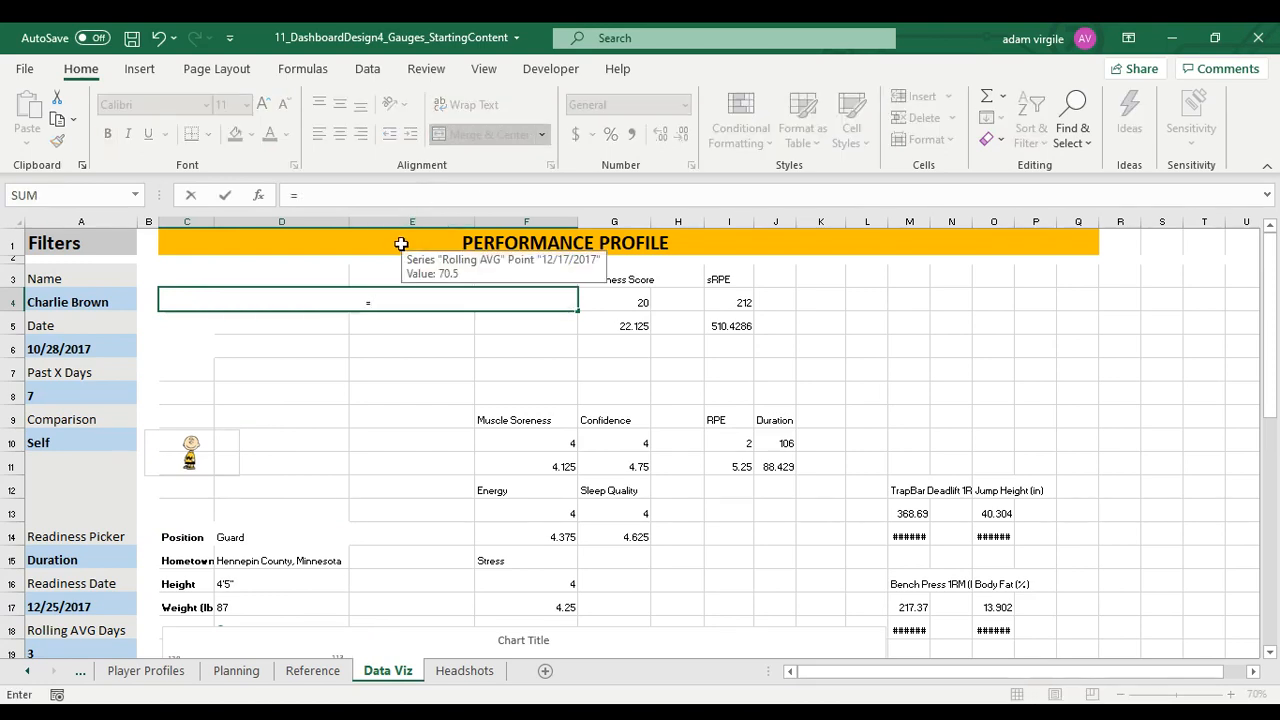
{"action": "left_click", "coordinate": [119, 301]}
{"action": "left_click", "coordinate": [309, 192]}
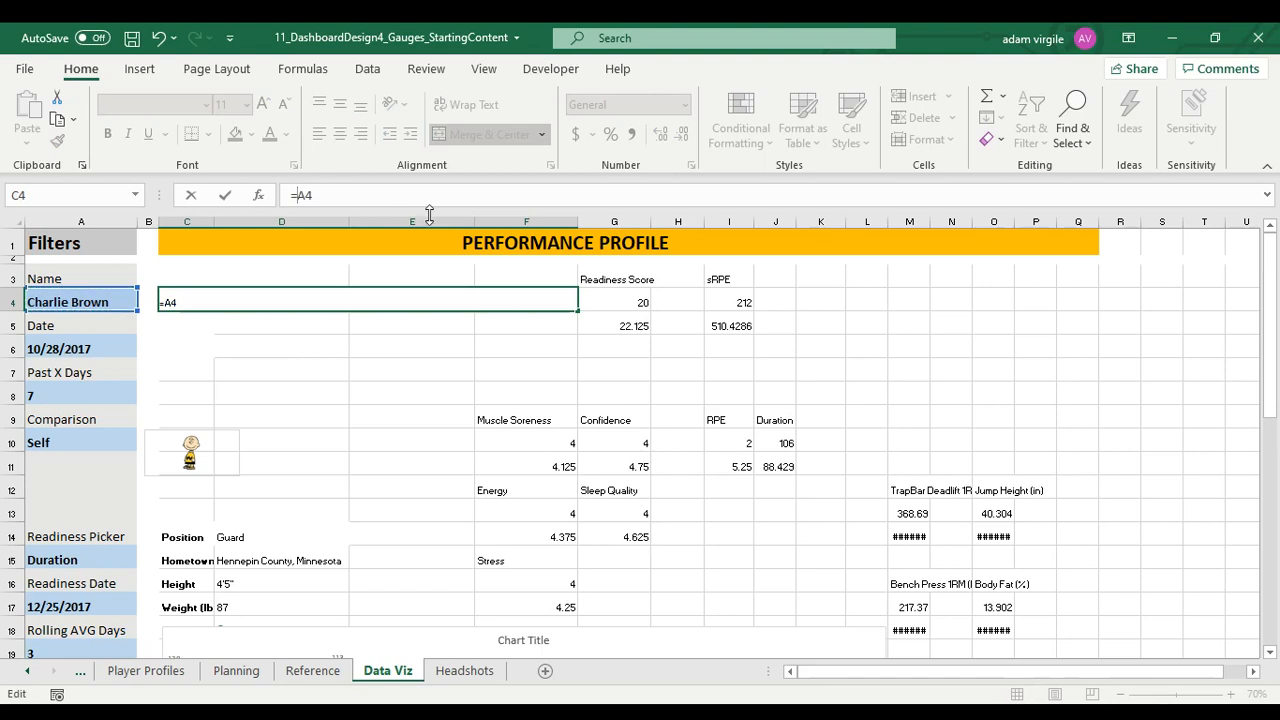
{"action": "key", "text": "F4"}
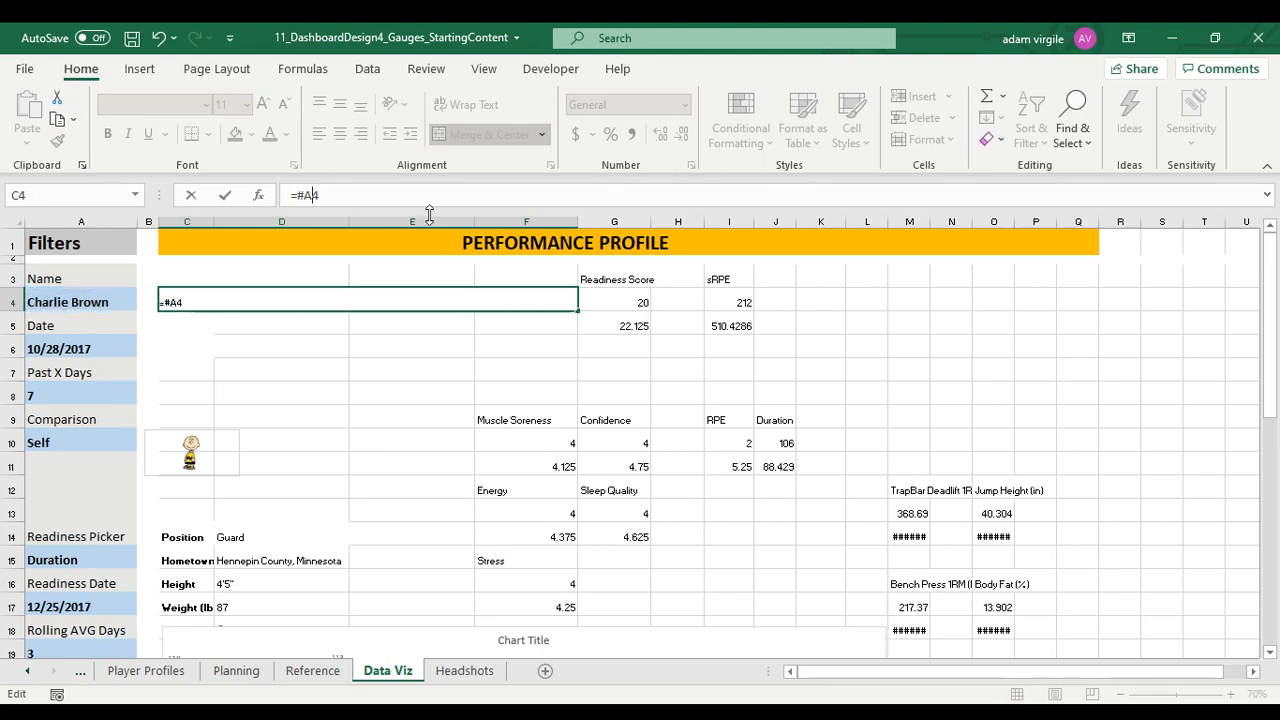
{"action": "key", "text": "BackSpace"}
{"action": "key", "text": "BackSpace"}
{"action": "type", "text": "$a"}
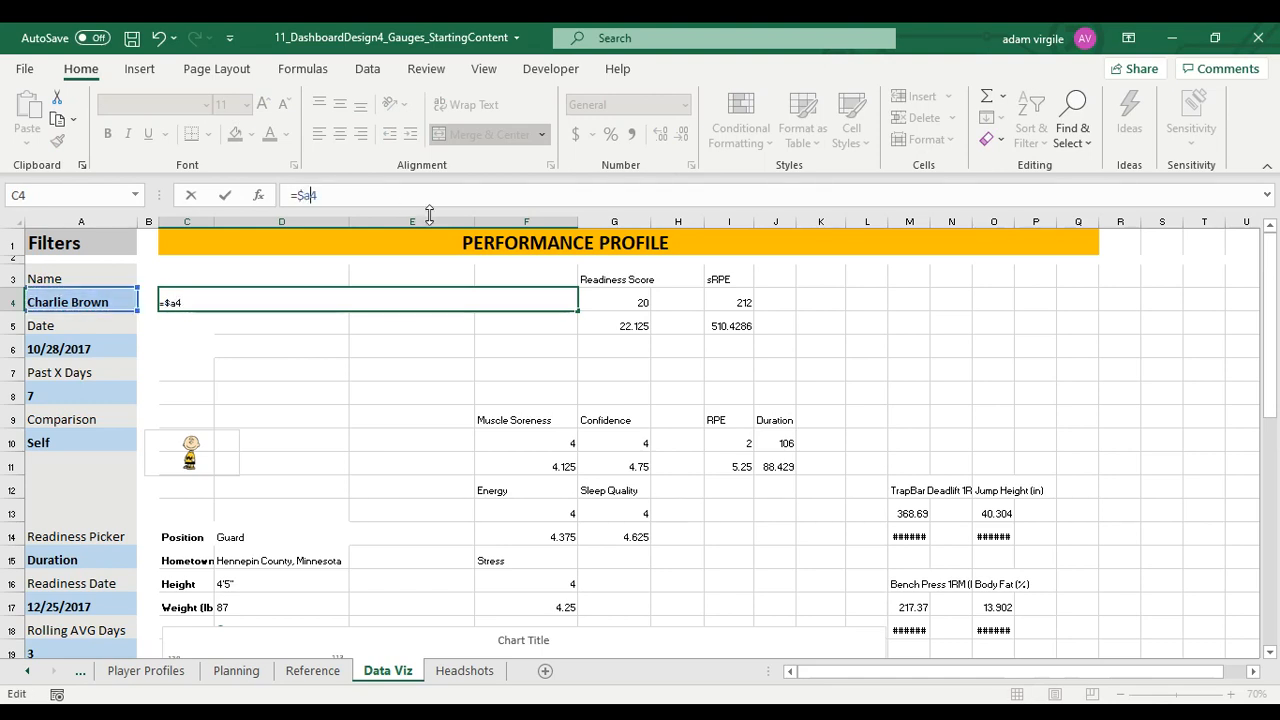
{"action": "key", "text": "BackSpace"}
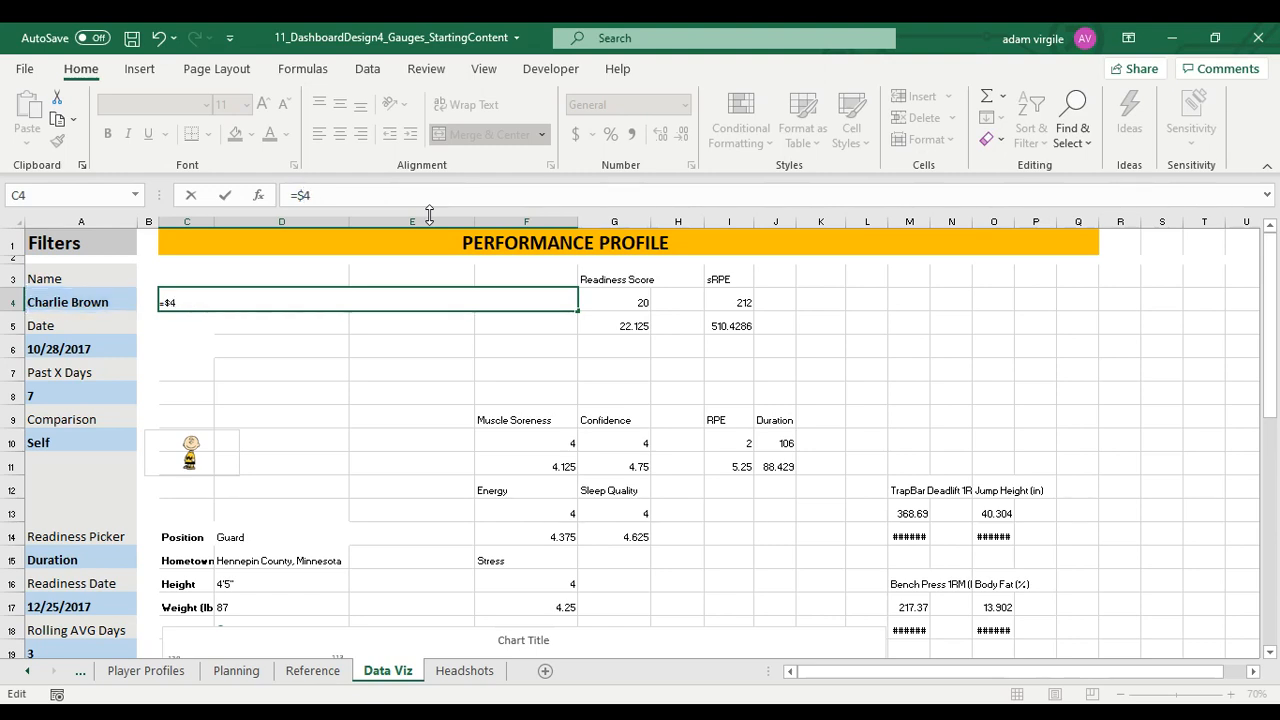
{"action": "type", "text": "A$"}
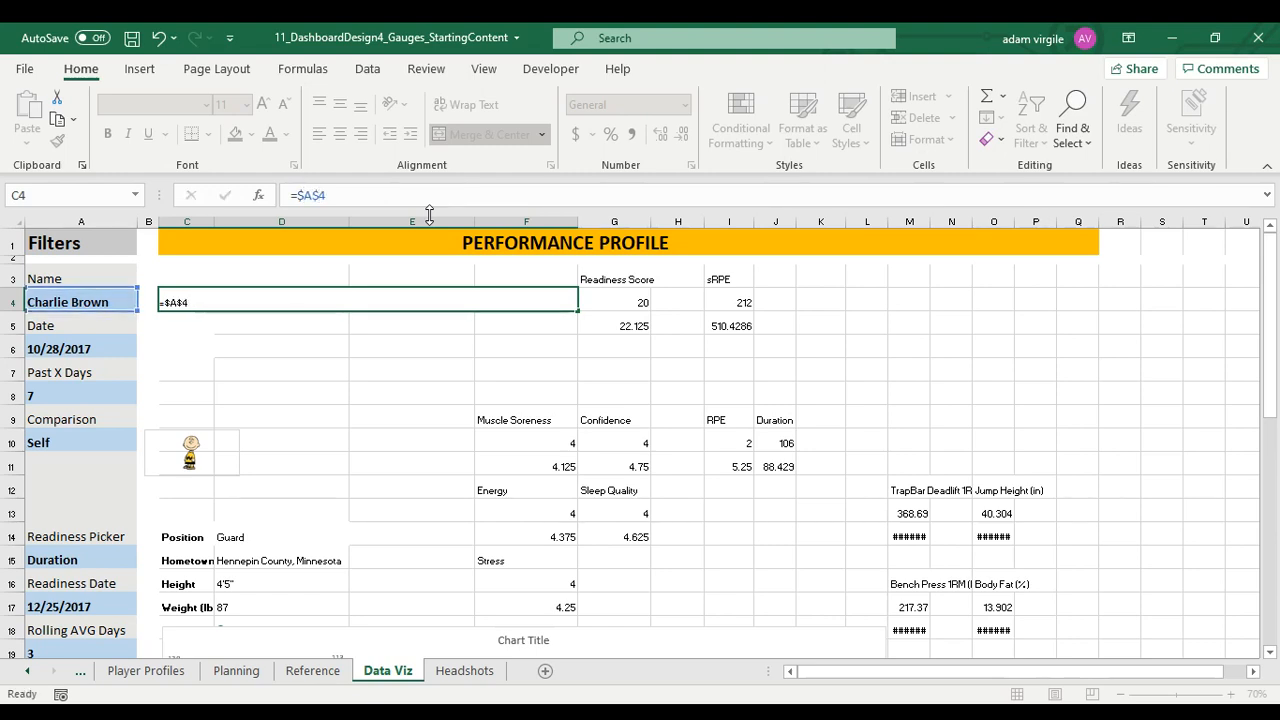
{"action": "key", "text": "Return"}
Make the player name in the merged C4 cell bold with font size 20
{"action": "left_click", "coordinate": [402, 297]}
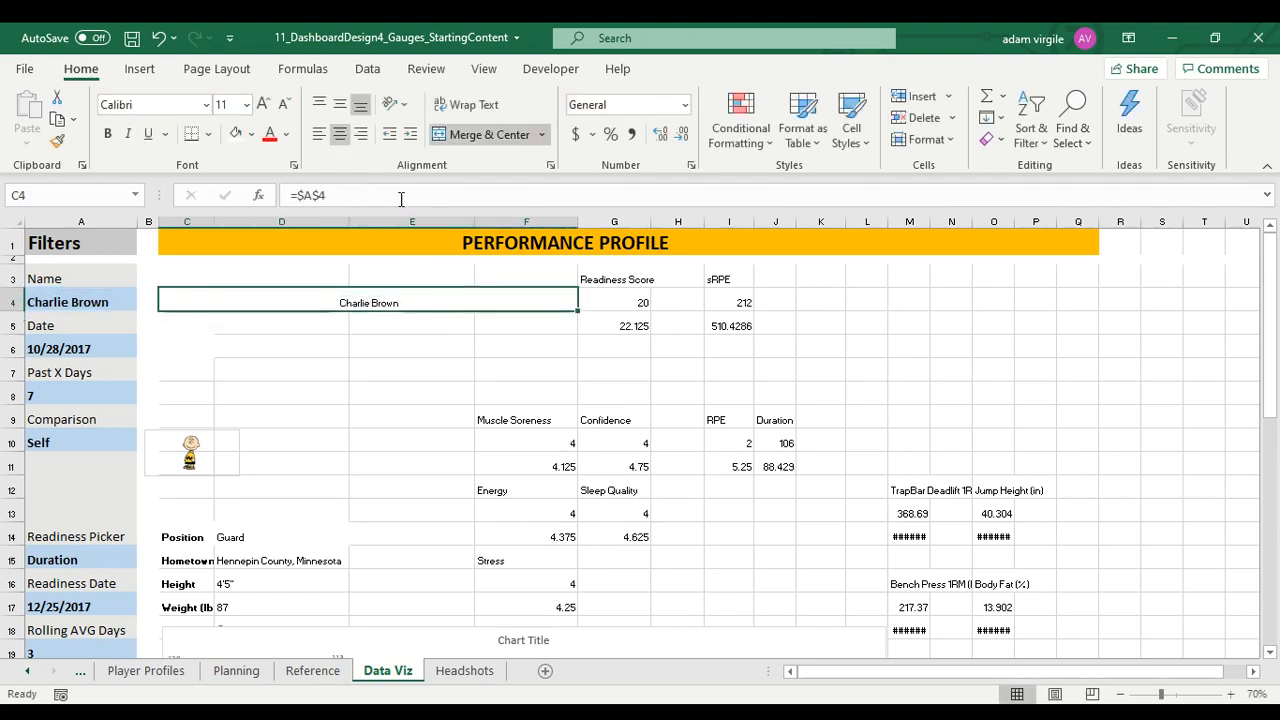
{"action": "key", "text": "ctrl+b"}
{"action": "left_click", "coordinate": [232, 103]}
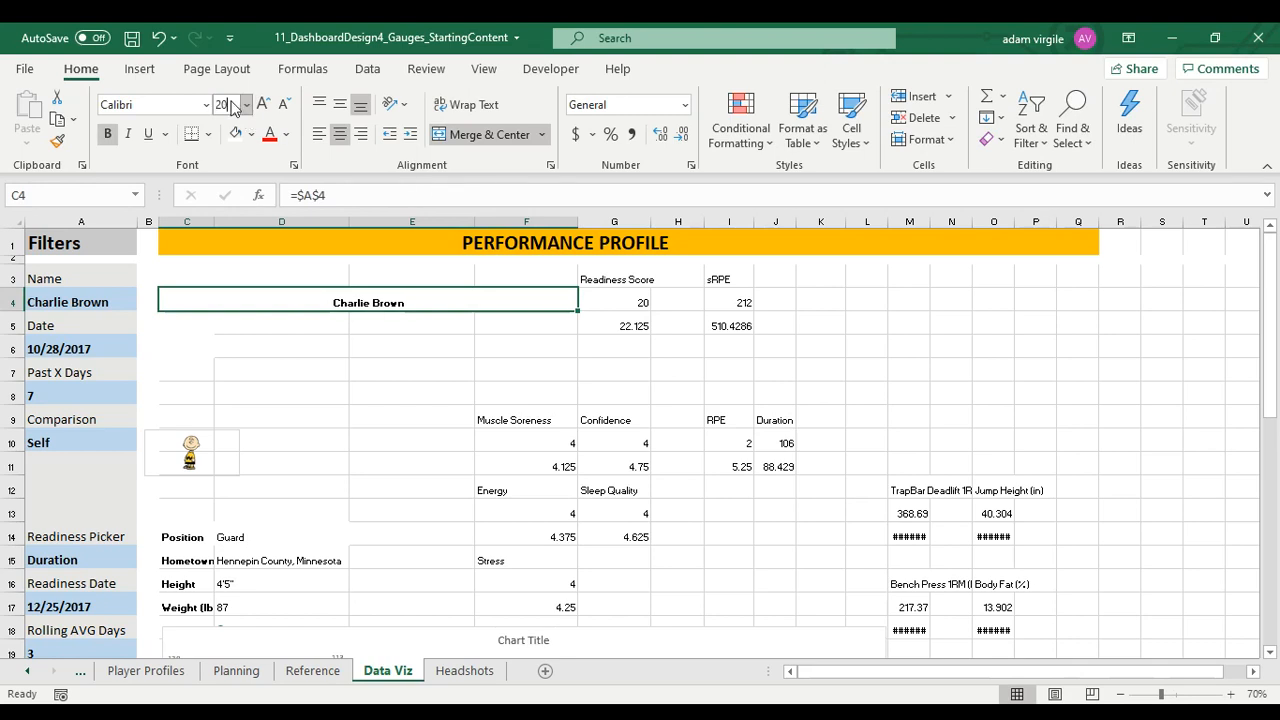
{"action": "key", "text": "Return"}
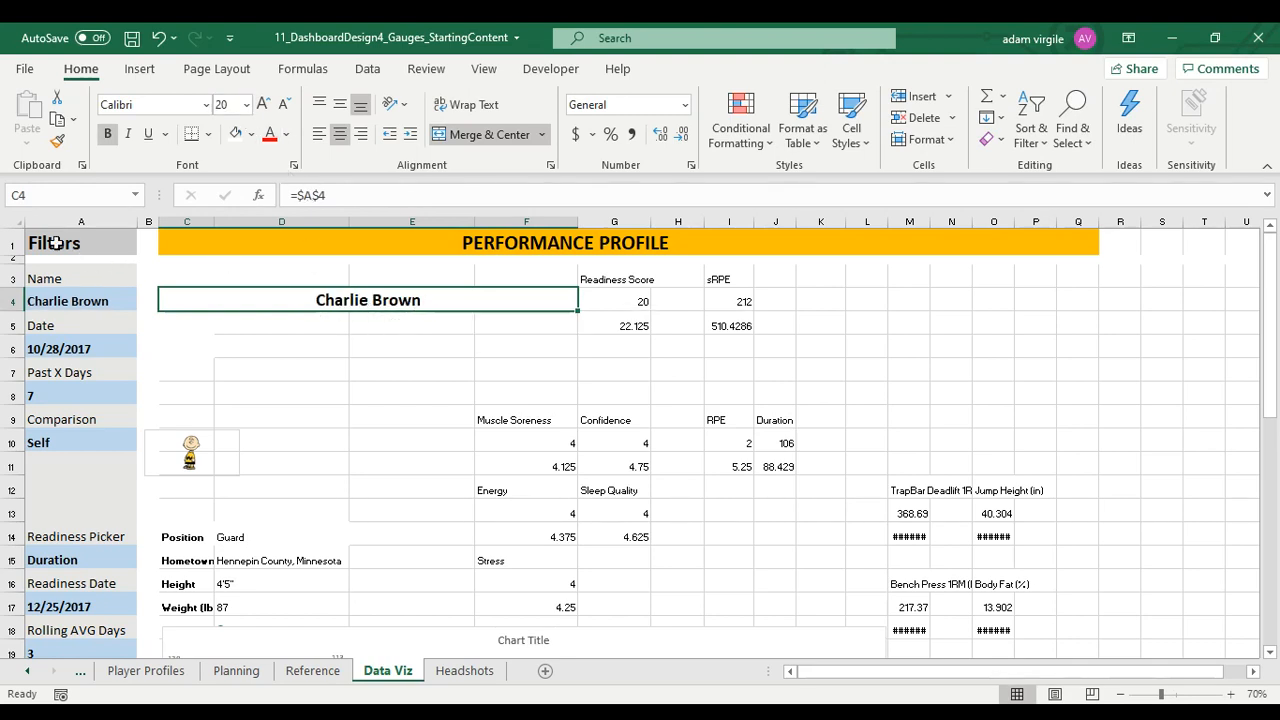
Change the font of the entire Data Viz sheet to Bahnschrift
{"action": "left_click", "coordinate": [12, 221]}
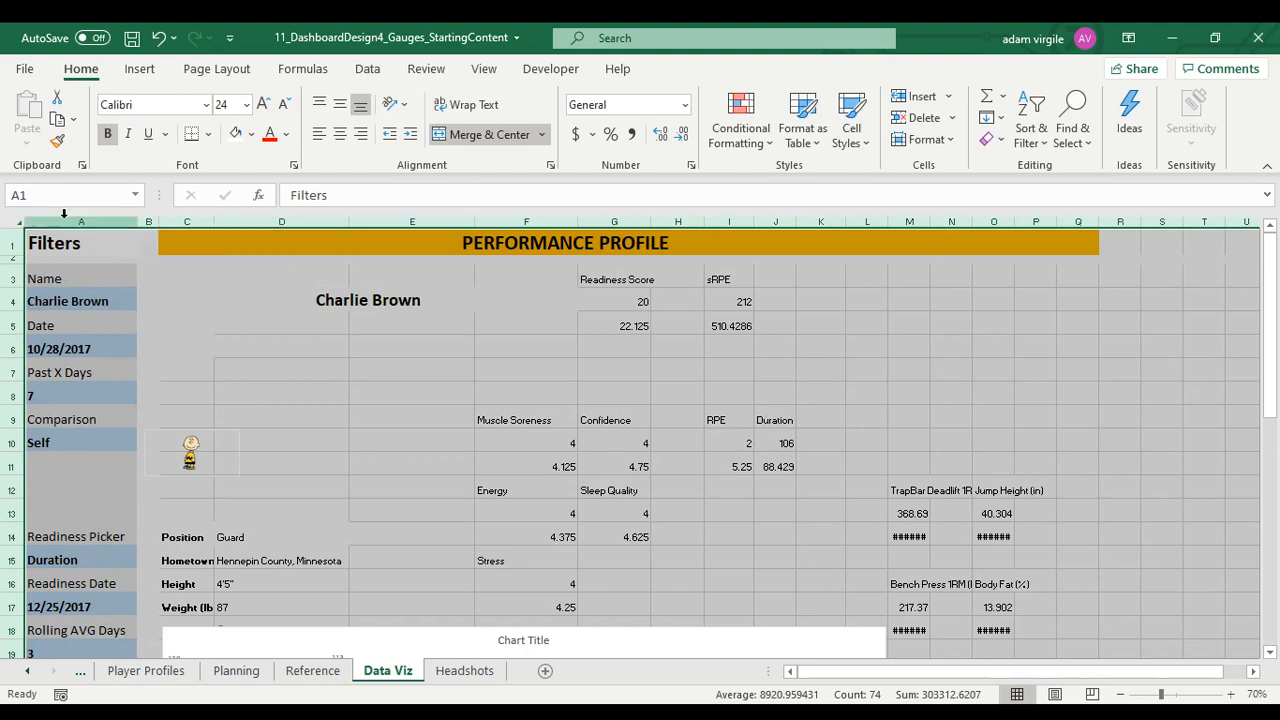
{"action": "left_click", "coordinate": [153, 106]}
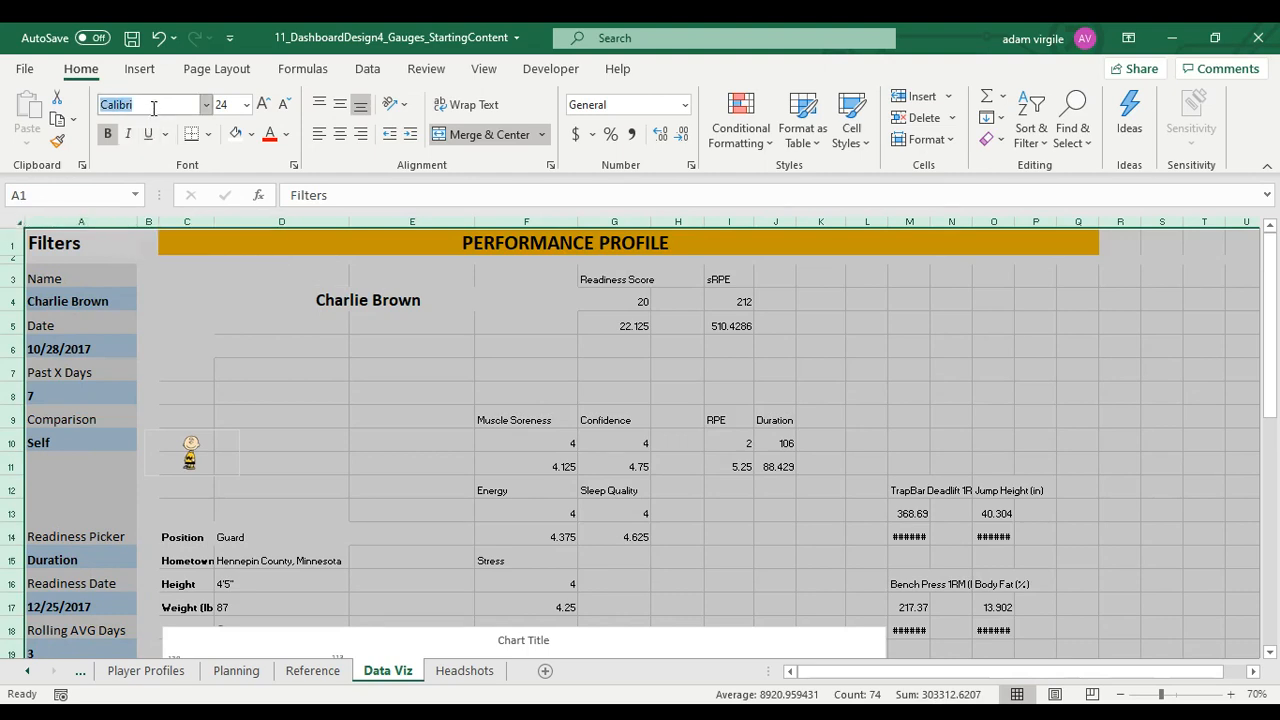
{"action": "type", "text": "Bahnschrift"}
{"action": "key", "text": "Return"}
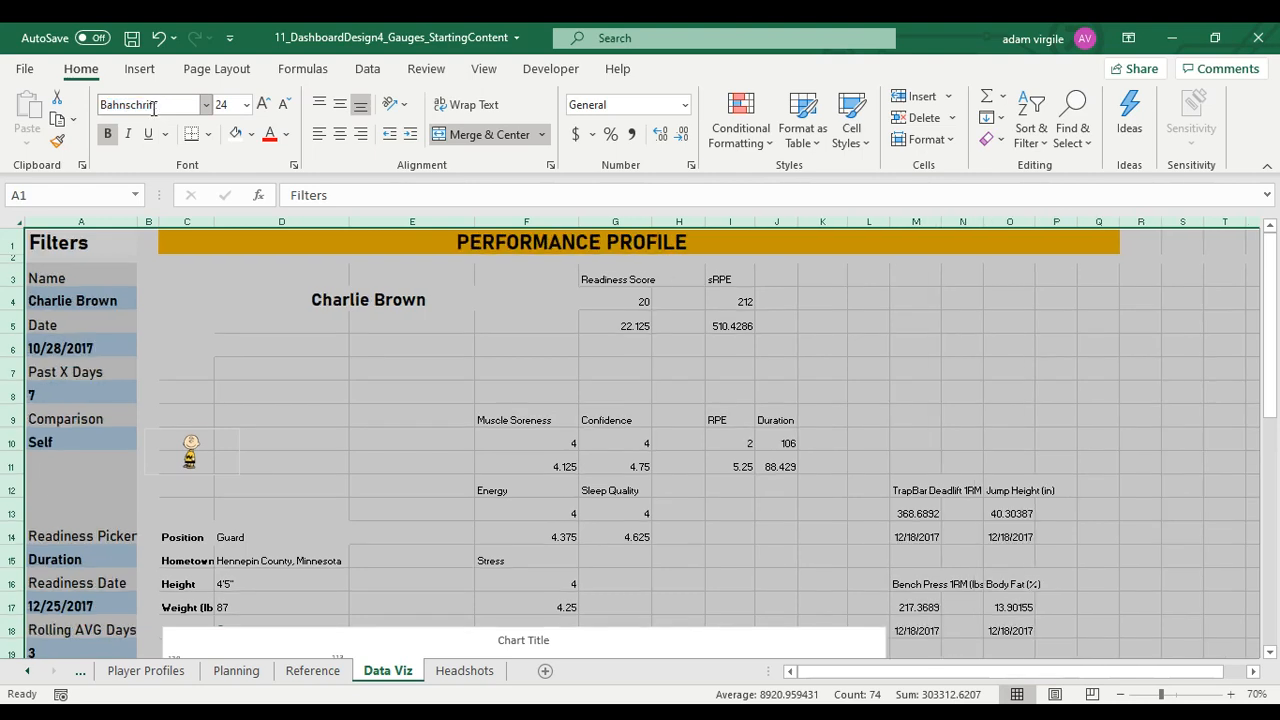
{"action": "left_click", "coordinate": [387, 328]}
Fill the player name banner in C4:F4 with the same gold as the PERFORMANCE PROFILE title
{"action": "left_click", "coordinate": [337, 305]}
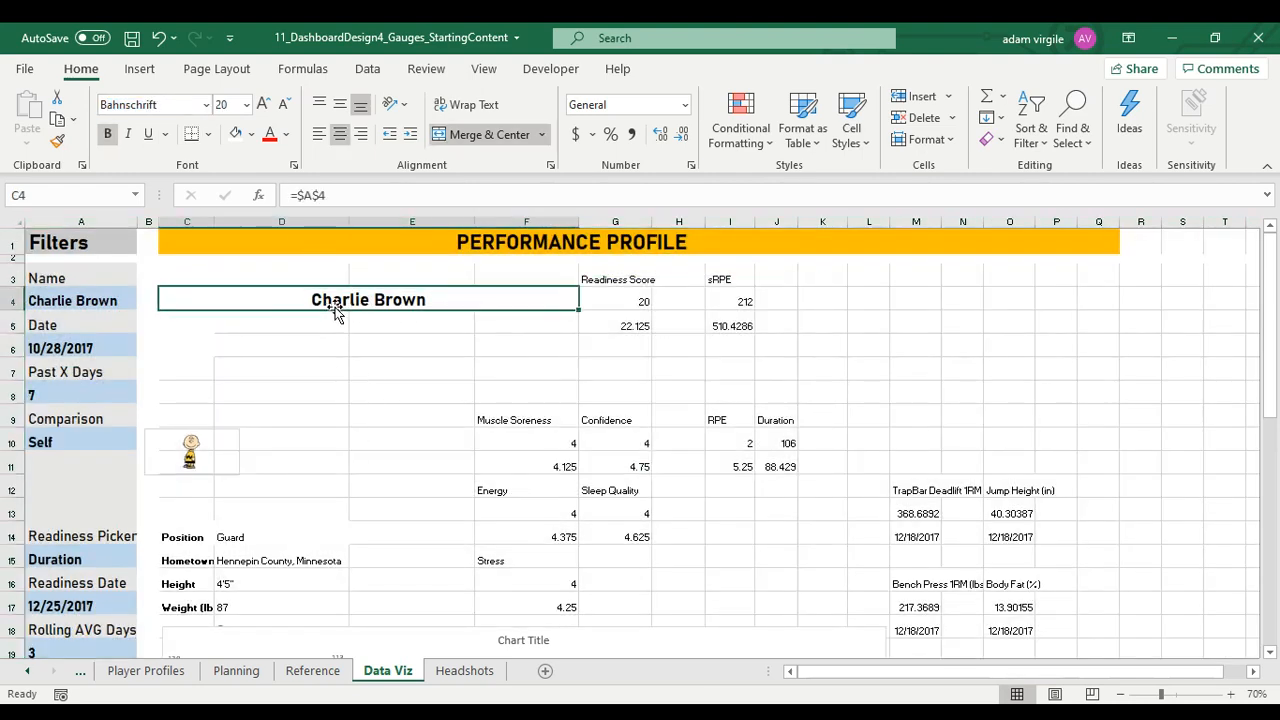
{"action": "left_click", "coordinate": [254, 135]}
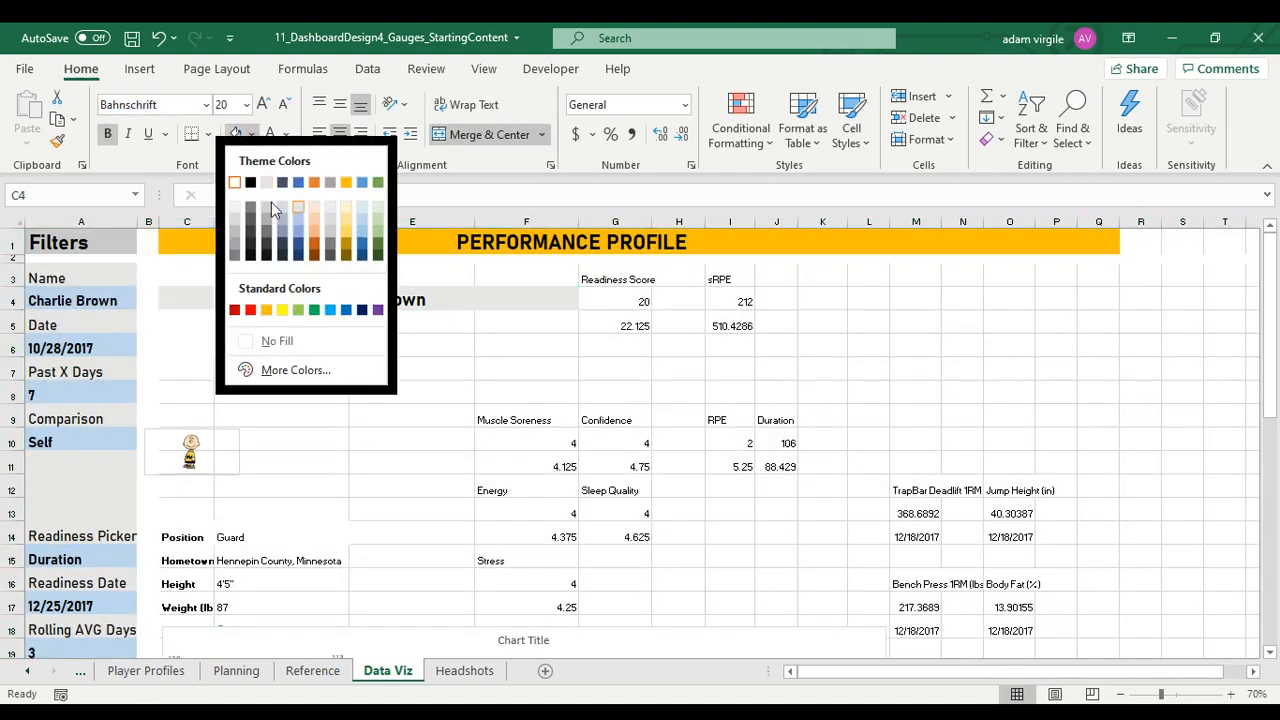
{"action": "left_click", "coordinate": [346, 182]}
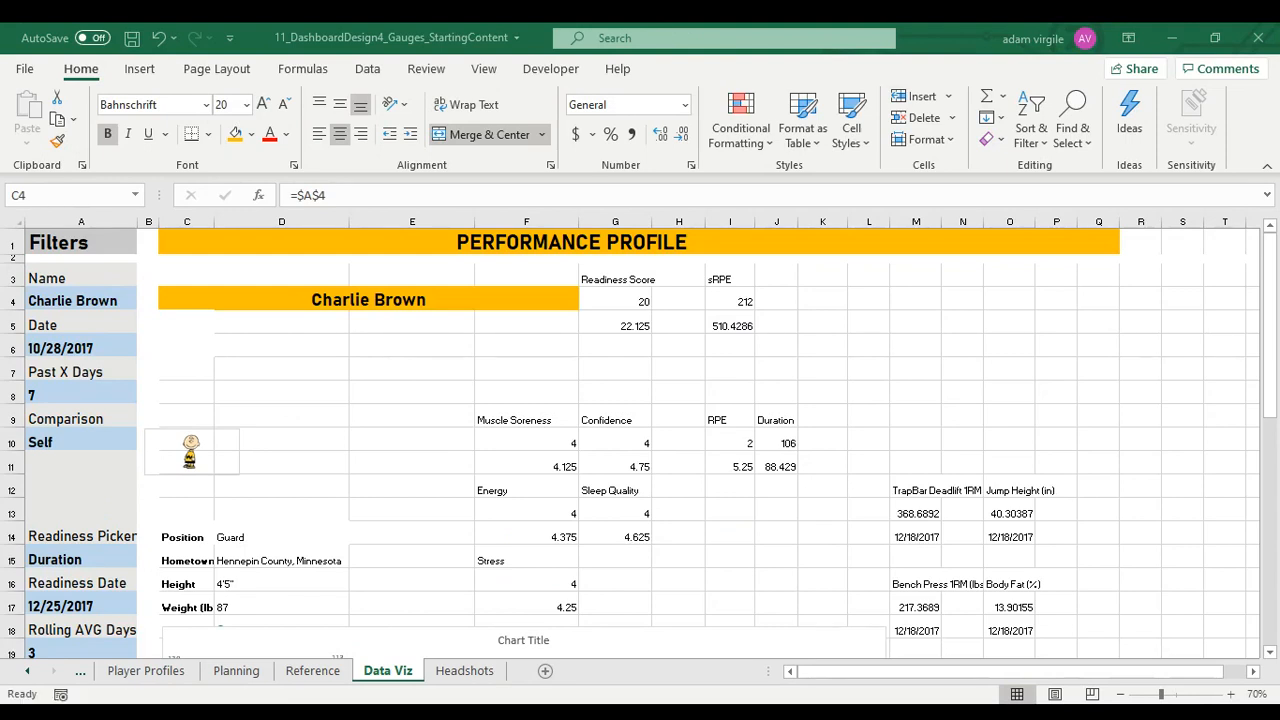
{"action": "right_click", "coordinate": [567, 222]}
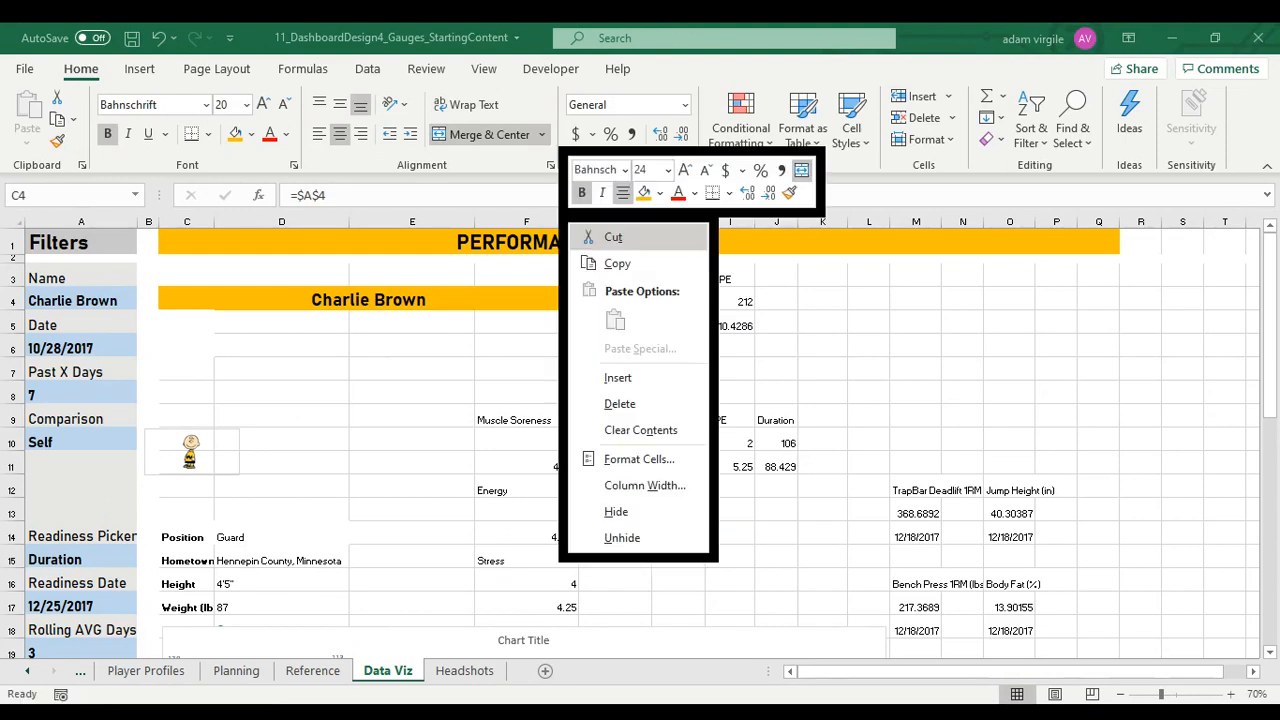
{"action": "left_click", "coordinate": [646, 486]}
{"action": "left_click", "coordinate": [675, 496]}
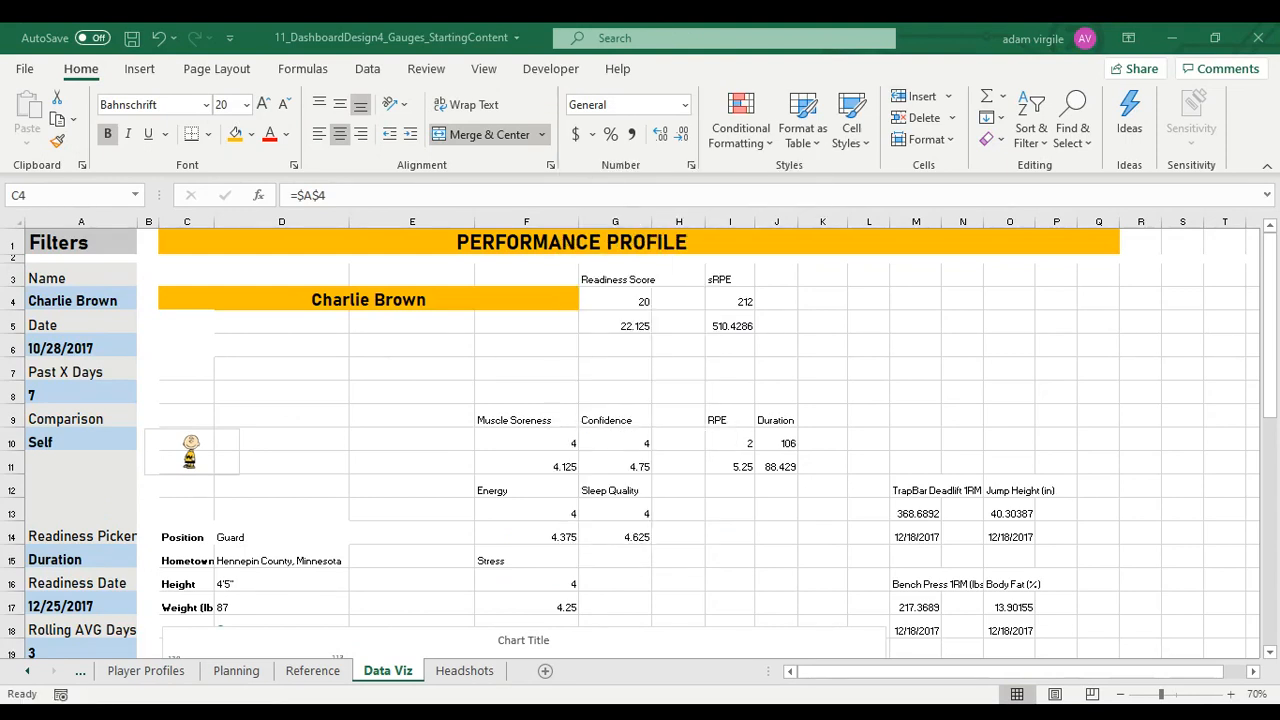
Give columns D through S one uniform column width
{"action": "left_click", "coordinate": [265, 220]}
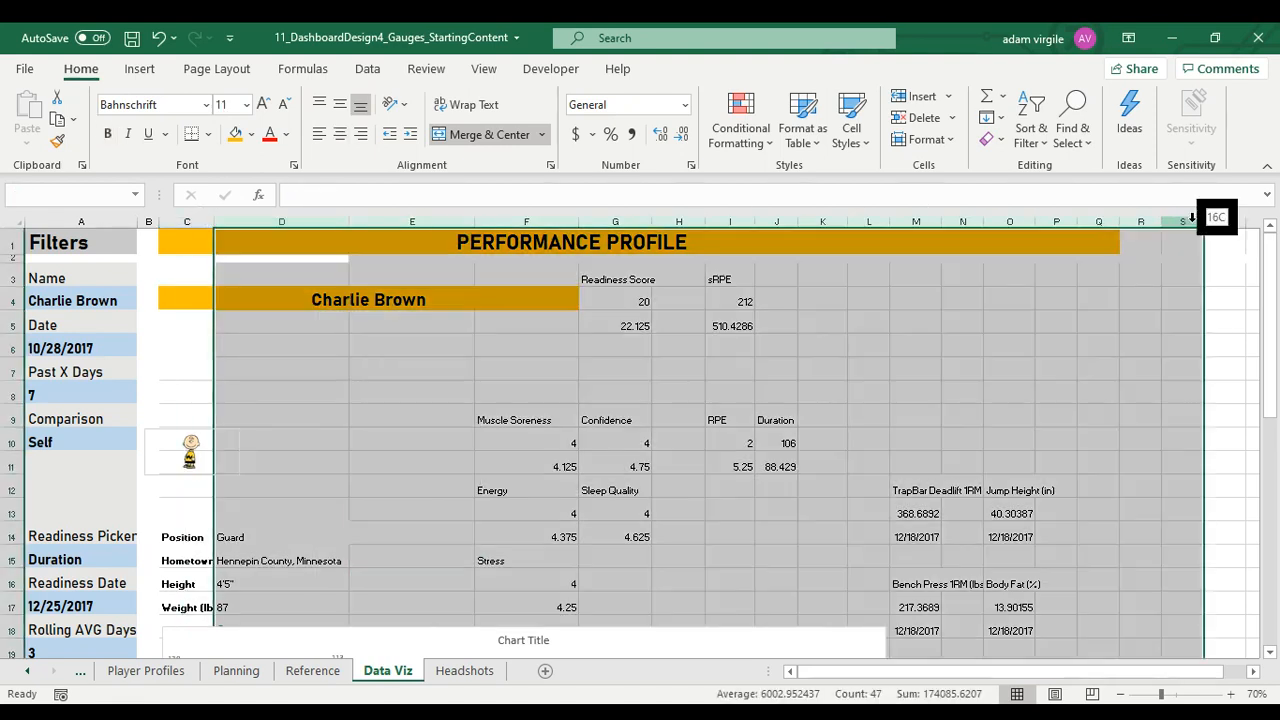
{"action": "left_click", "coordinate": [1195, 220], "text": "shift"}
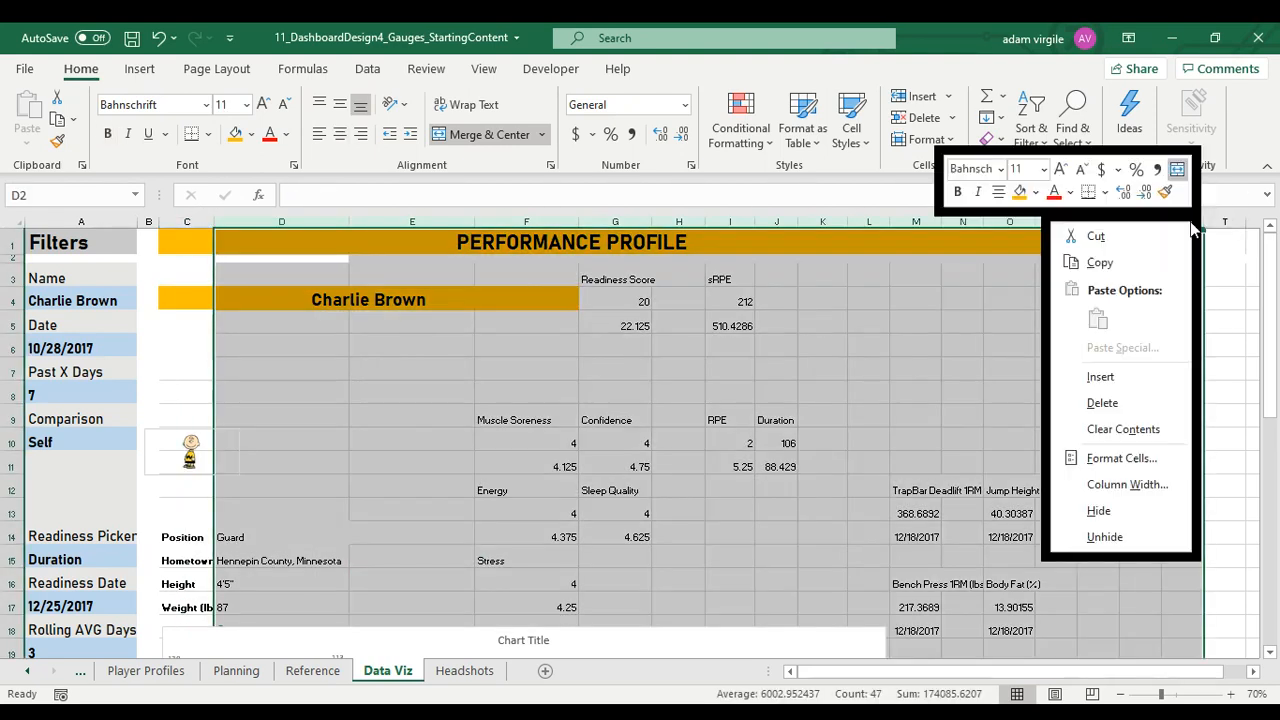
{"action": "right_click", "coordinate": [1195, 220]}
{"action": "left_click", "coordinate": [1127, 484]}
{"action": "key", "text": "Return"}
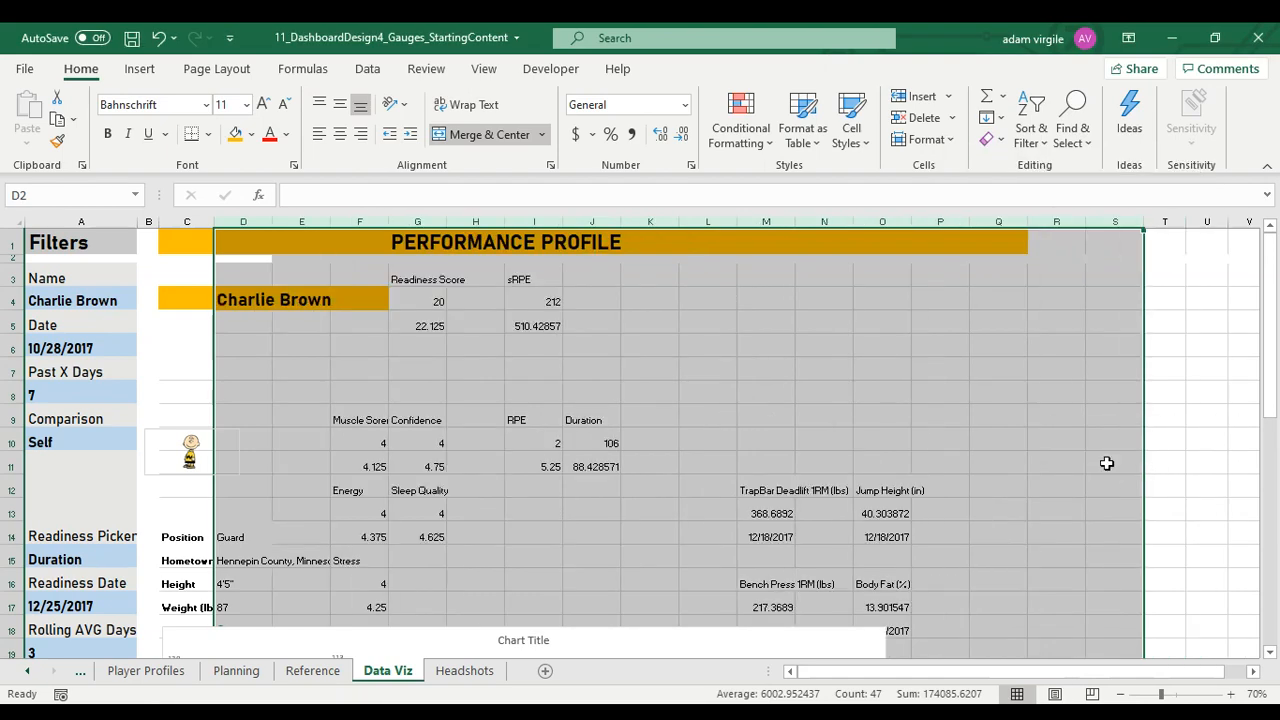
{"action": "left_click", "coordinate": [243, 320]}
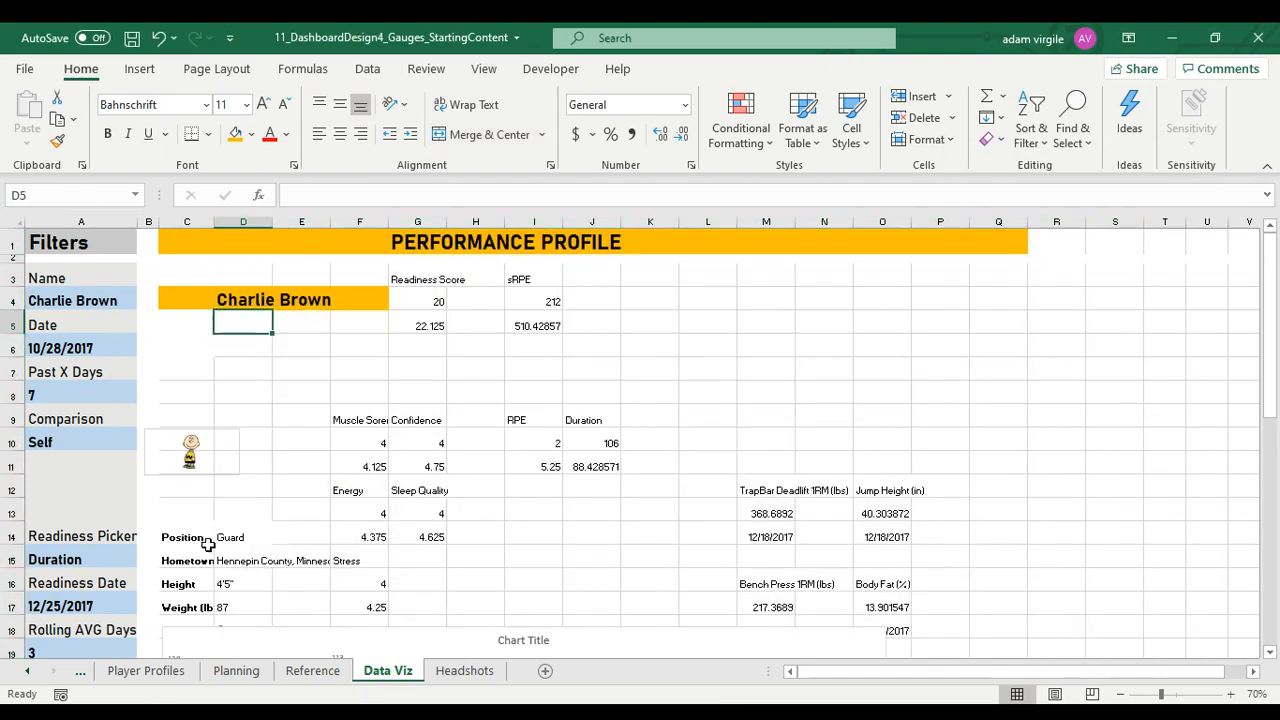
Move the column-and-line chart down and to the right, clear of the player details block
{"action": "scroll", "coordinate": [390, 584], "scroll_direction": "down", "scroll_amount": 2}
{"action": "left_click", "coordinate": [201, 430]}
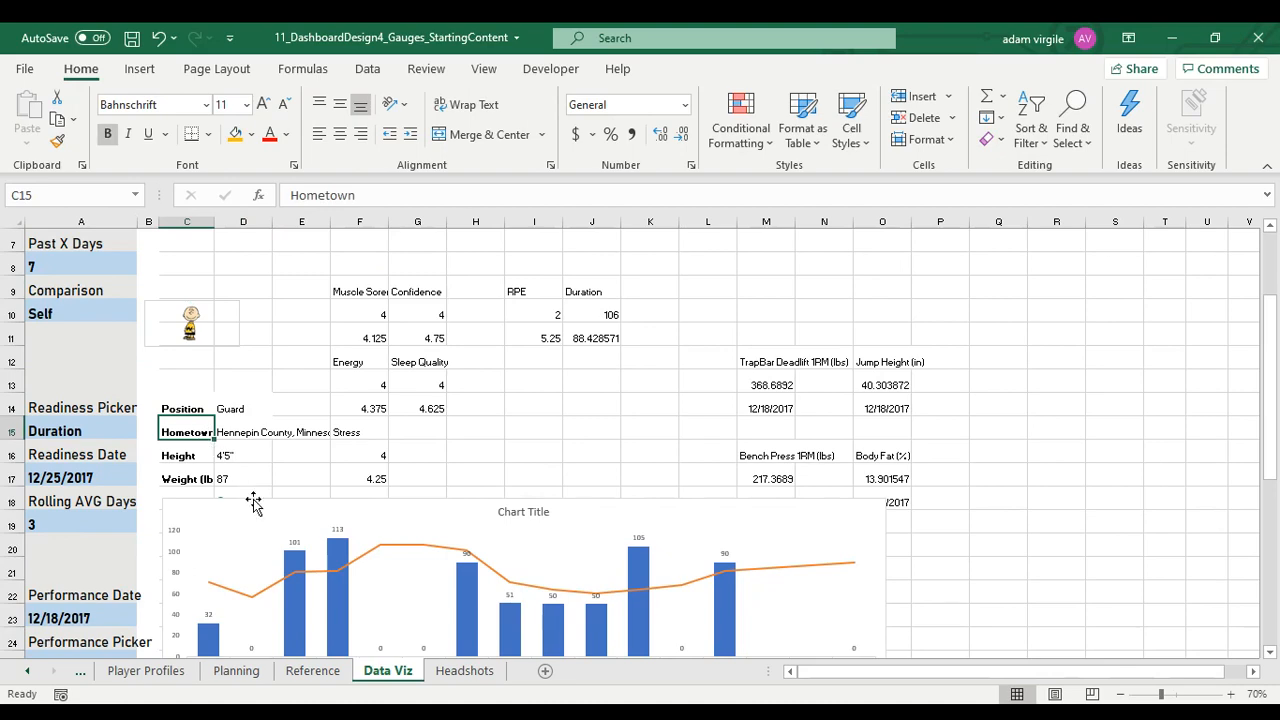
{"action": "left_click_drag", "start_coordinate": [251, 503], "coordinate": [634, 583]}
{"action": "scroll", "coordinate": [230, 460], "scroll_direction": "up", "scroll_amount": 2}
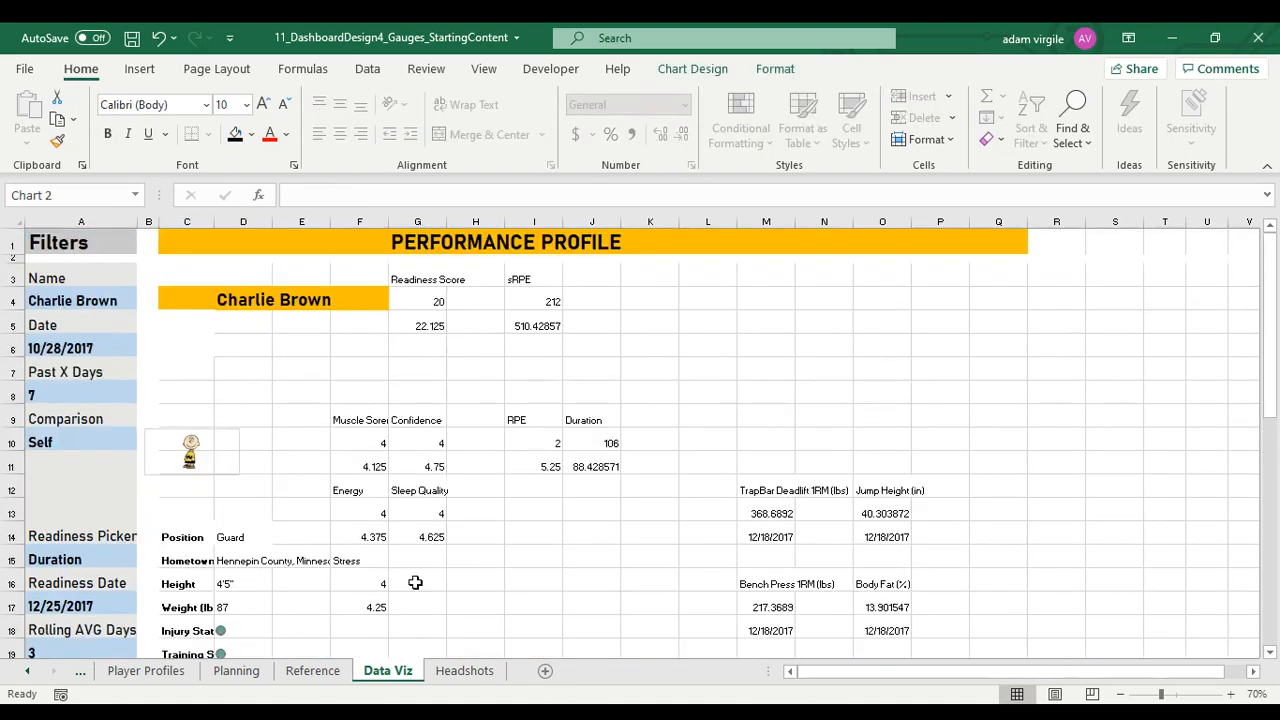
Move the headshot picture up below the name banner around E5:F6, and shift the Muscle Soreness to Stress block one column right to G9:H17
{"action": "left_click_drag", "start_coordinate": [214, 431], "coordinate": [381, 329]}
{"action": "left_click_drag", "start_coordinate": [210, 330], "coordinate": [478, 534]}
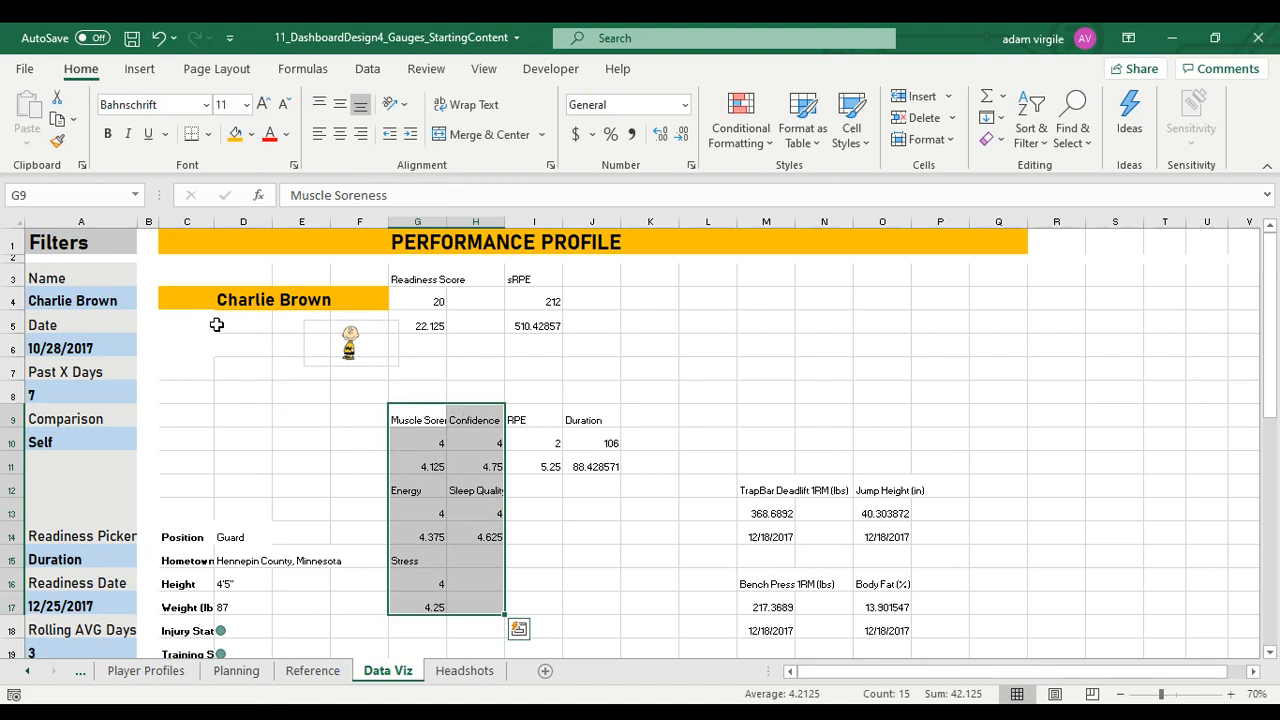
{"action": "left_click_drag", "start_coordinate": [180, 318], "coordinate": [346, 420]}
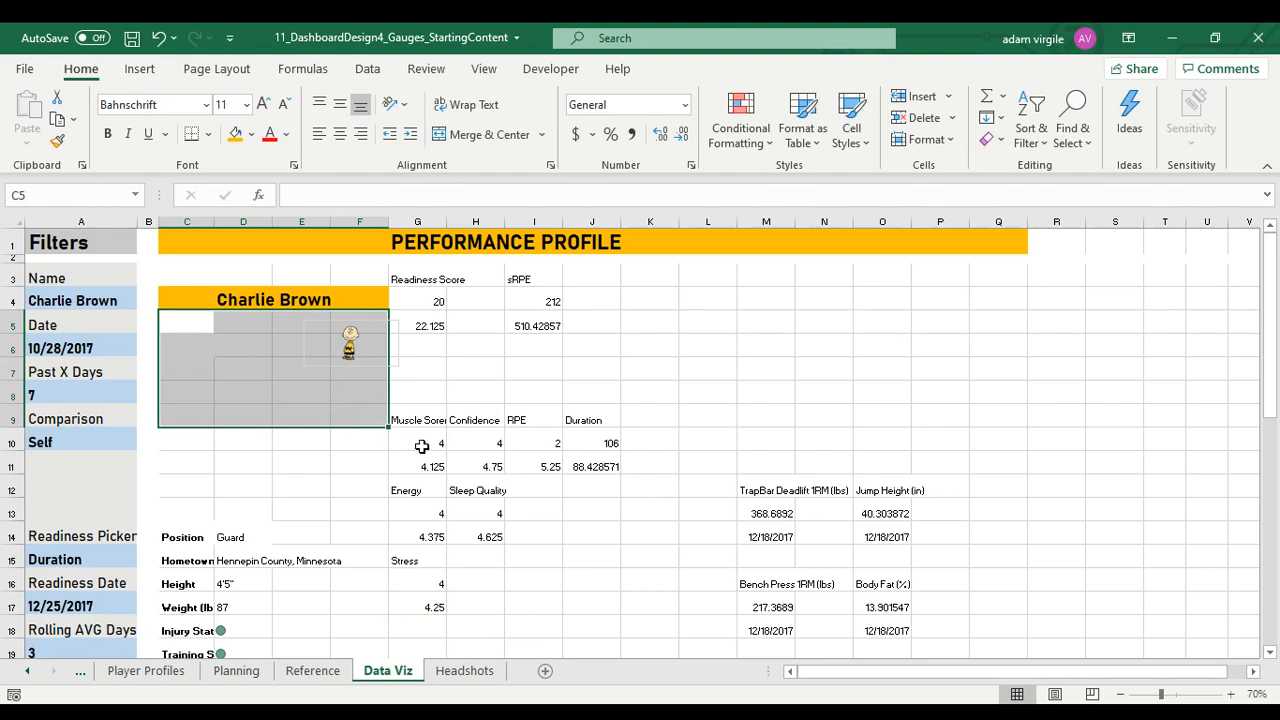
{"action": "left_click", "coordinate": [432, 437]}
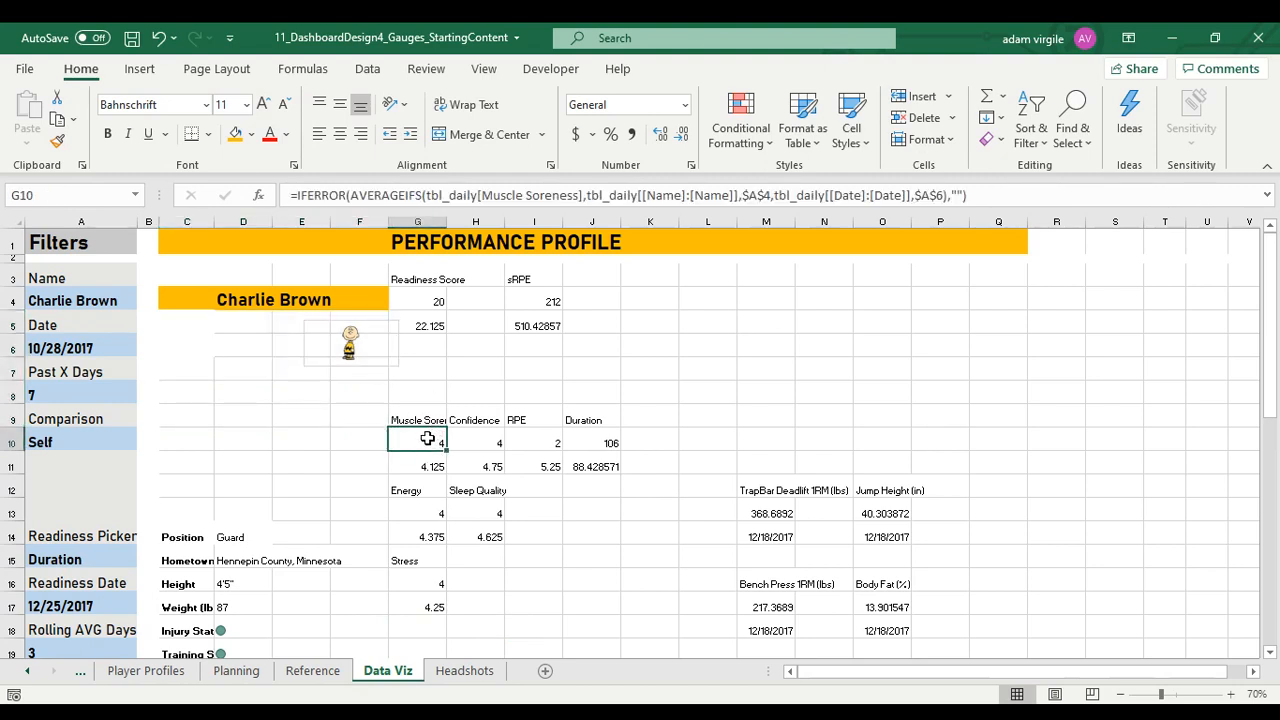
{"action": "left_click_drag", "start_coordinate": [423, 414], "coordinate": [430, 466]}
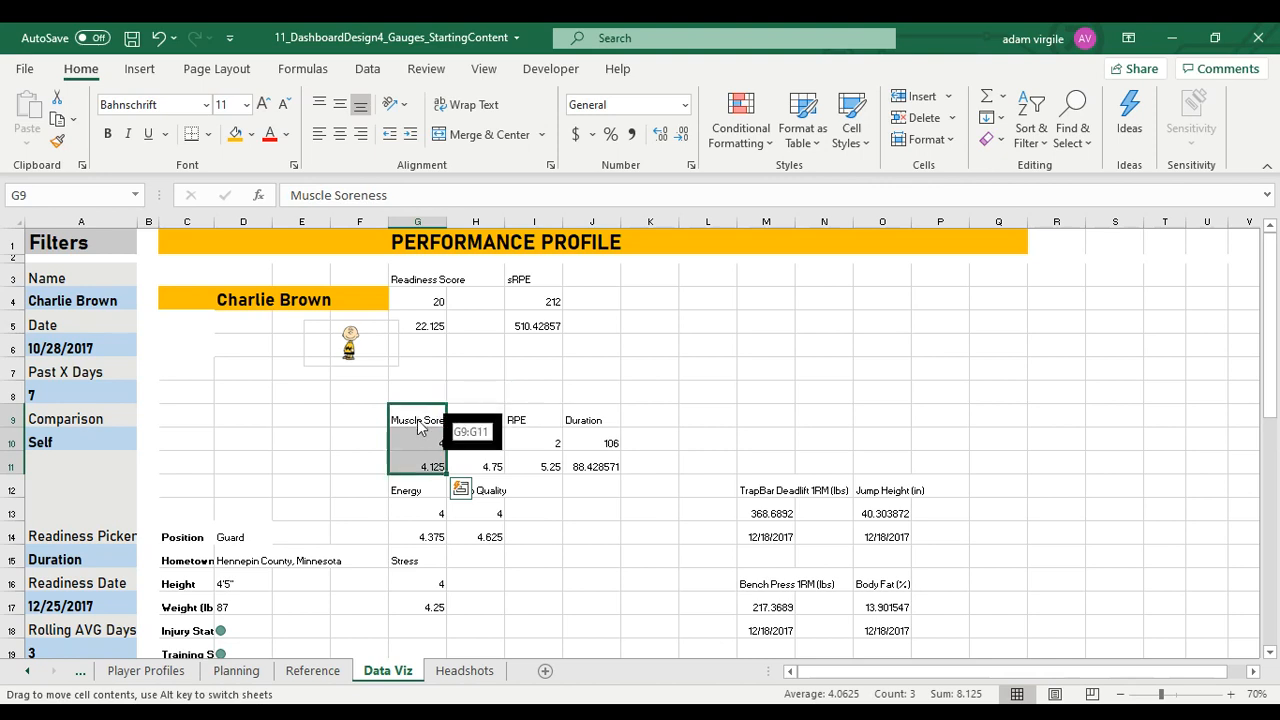
{"action": "left_click_drag", "start_coordinate": [186, 321], "coordinate": [370, 419]}
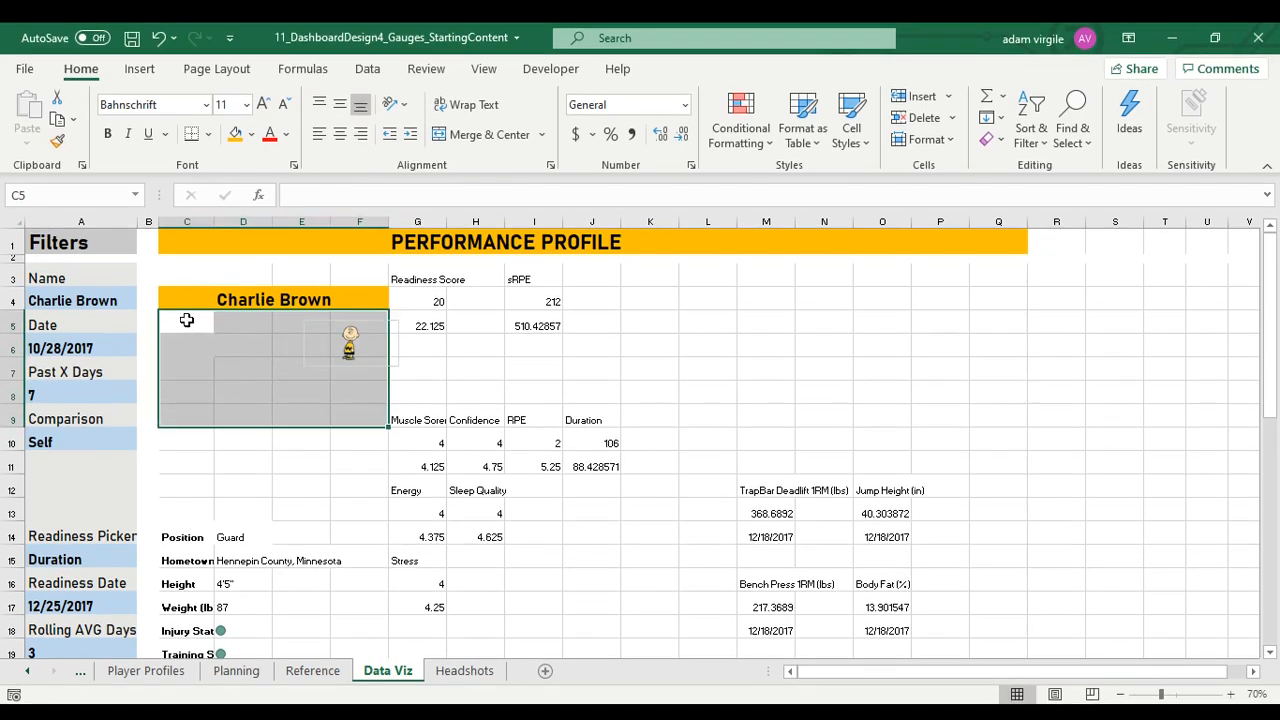
Fill C5:F8 below the name banner with light gray and reposition the headshot inside the shaded area
{"action": "left_click_drag", "start_coordinate": [189, 320], "coordinate": [360, 394]}
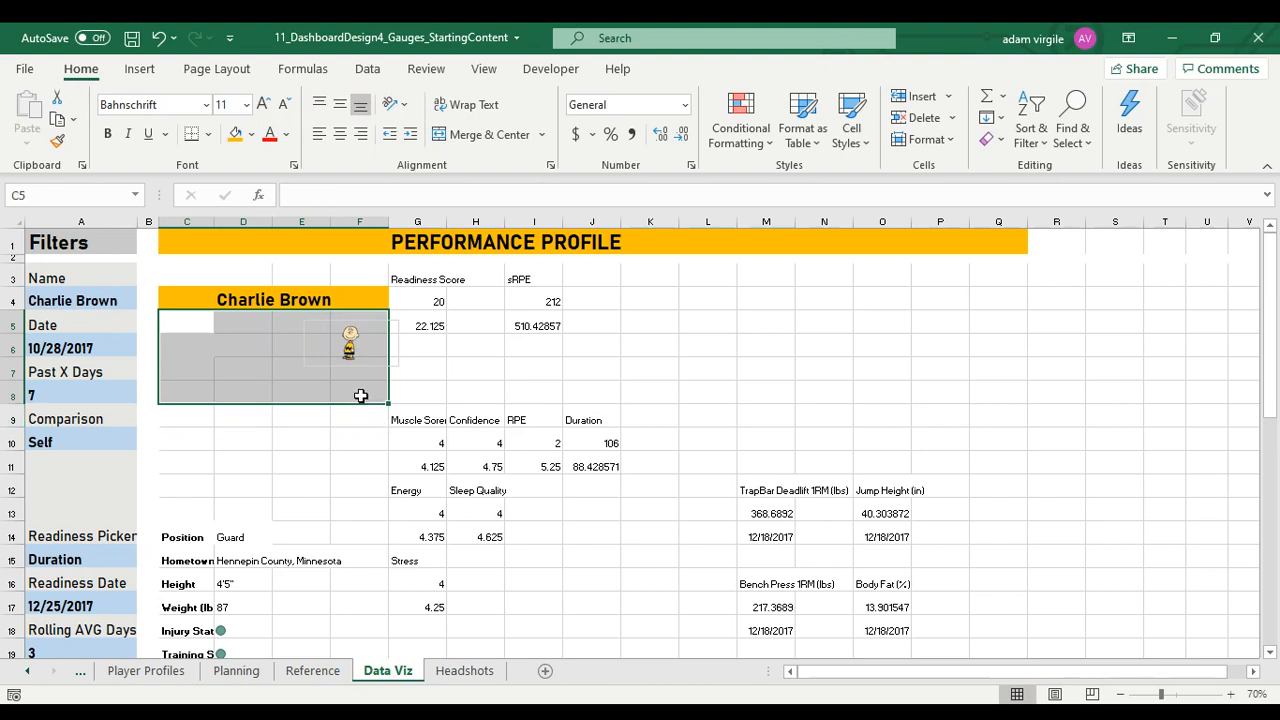
{"action": "left_click", "coordinate": [254, 133]}
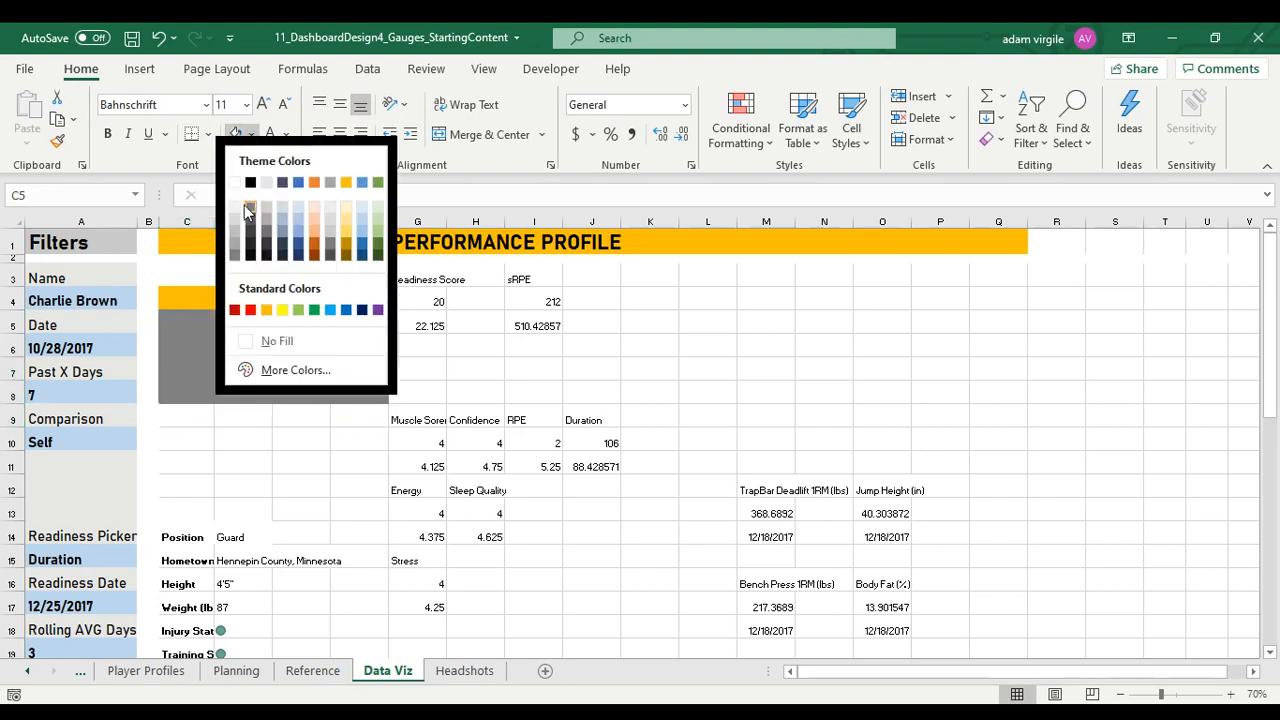
{"action": "left_click", "coordinate": [267, 183]}
{"action": "left_click", "coordinate": [356, 343]}
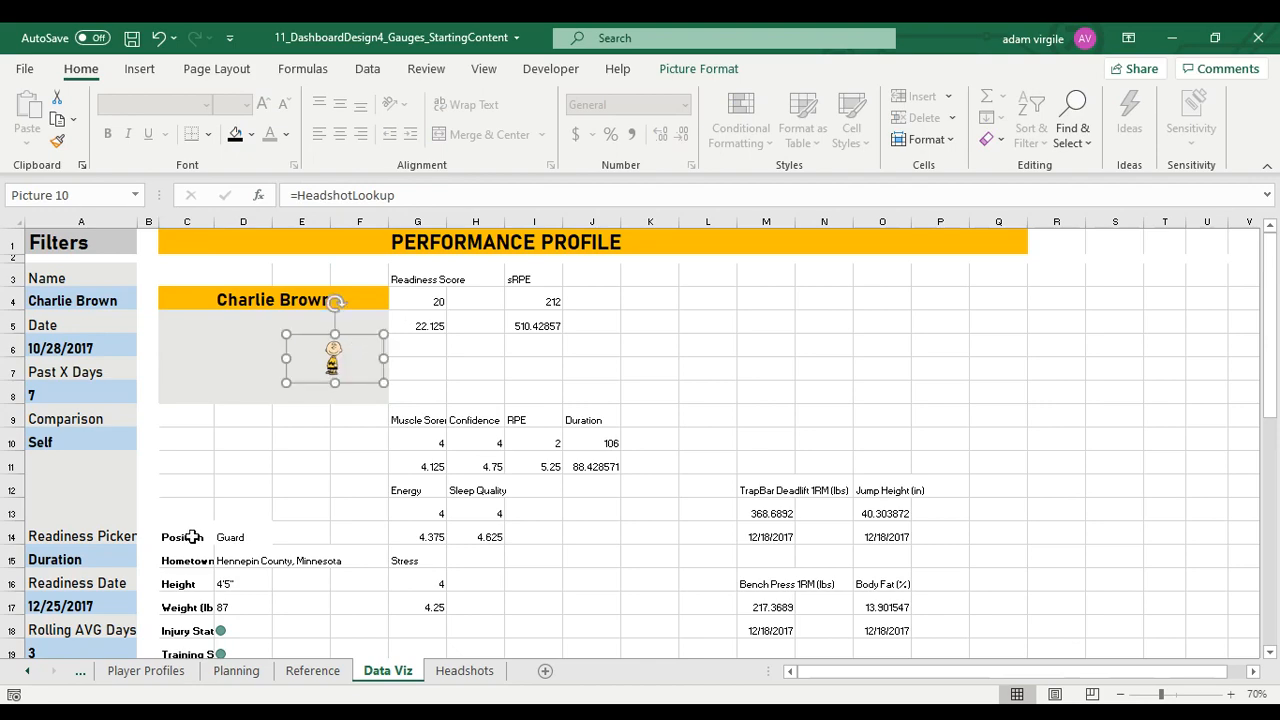
Clear the contents of the Hometown row, C15:D15, in the player details block
{"action": "left_click_drag", "start_coordinate": [193, 537], "coordinate": [284, 629]}
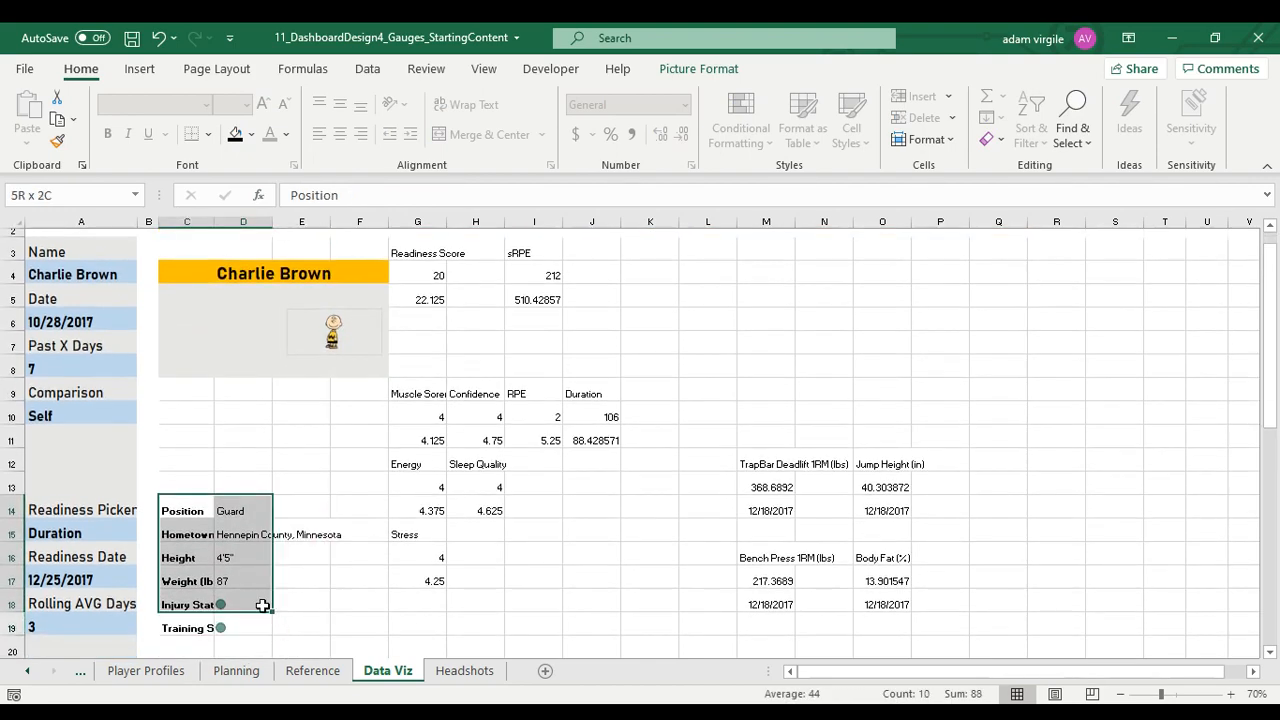
{"action": "left_click", "coordinate": [243, 535]}
{"action": "right_click", "coordinate": [243, 535]}
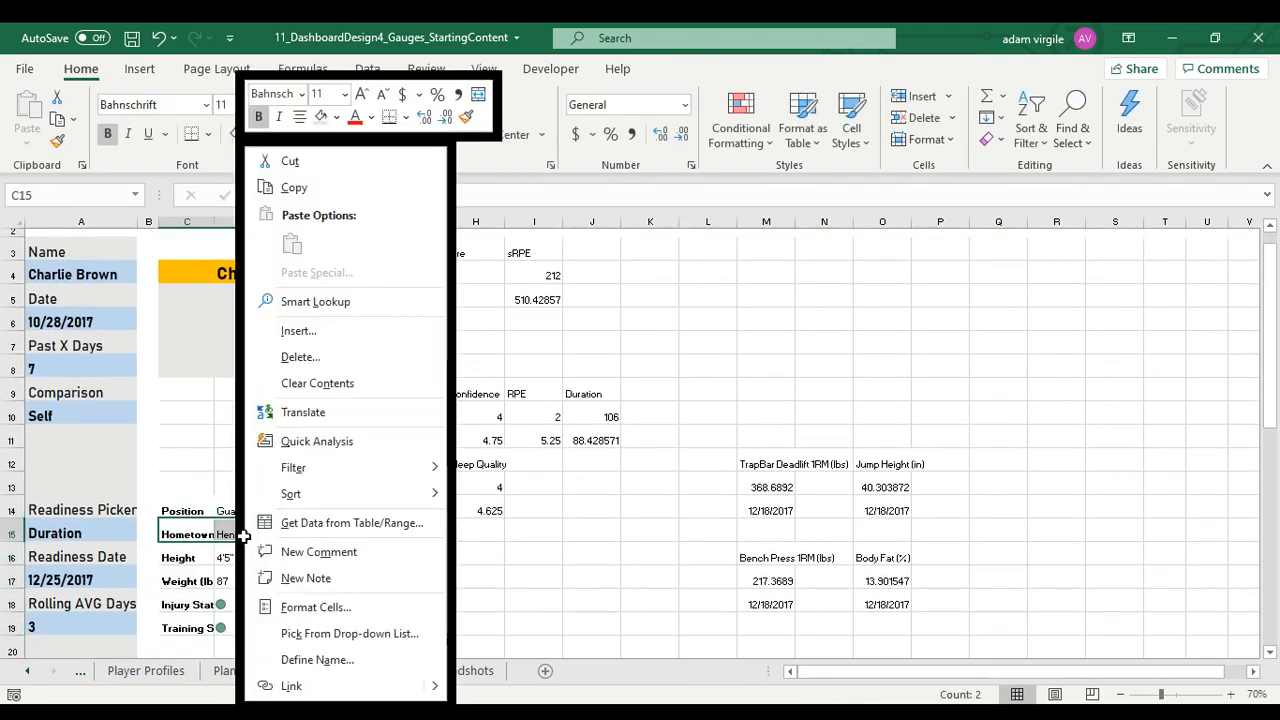
{"action": "left_click", "coordinate": [340, 384]}
Move the Position row and the Height to Training Status rows up to C5:D9, directly below the name banner
{"action": "left_click_drag", "start_coordinate": [172, 558], "coordinate": [249, 626]}
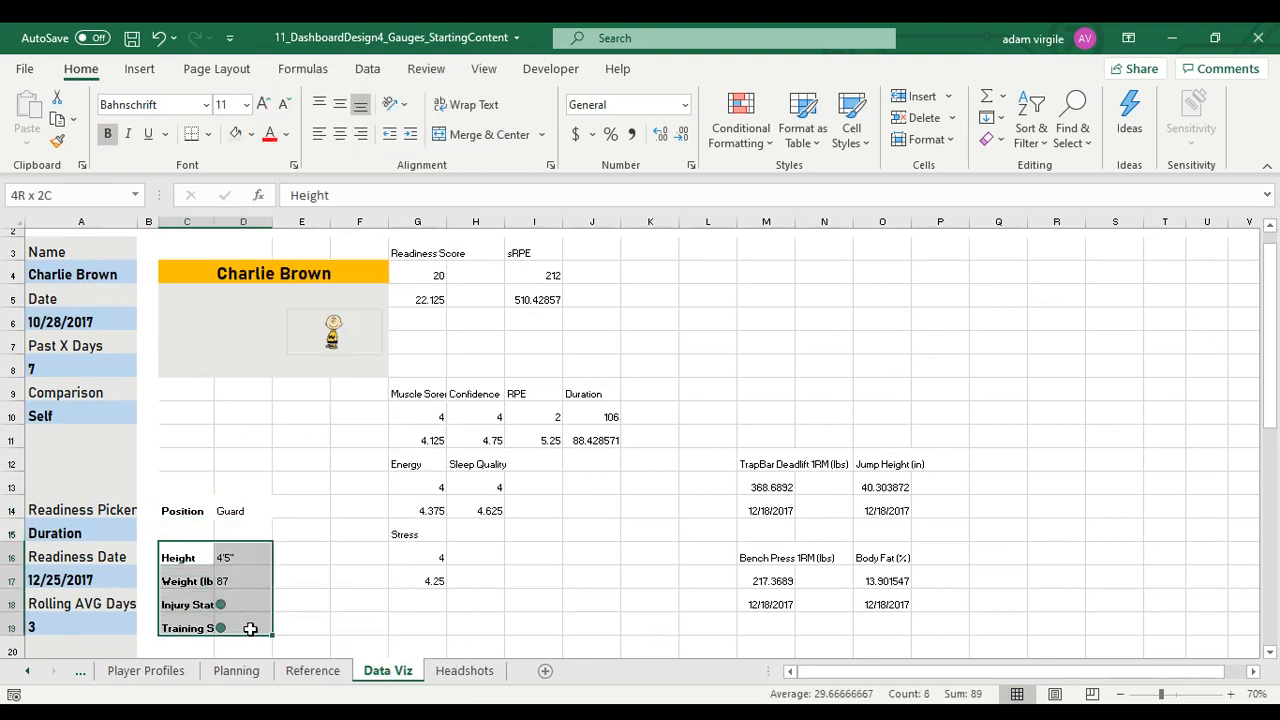
{"action": "left_click_drag", "start_coordinate": [240, 551], "coordinate": [257, 597]}
{"action": "left_click_drag", "start_coordinate": [240, 500], "coordinate": [343, 391]}
Fill C5:F9 below the name banner with light gray and autofit column C to its labels
{"action": "left_click", "coordinate": [300, 390]}
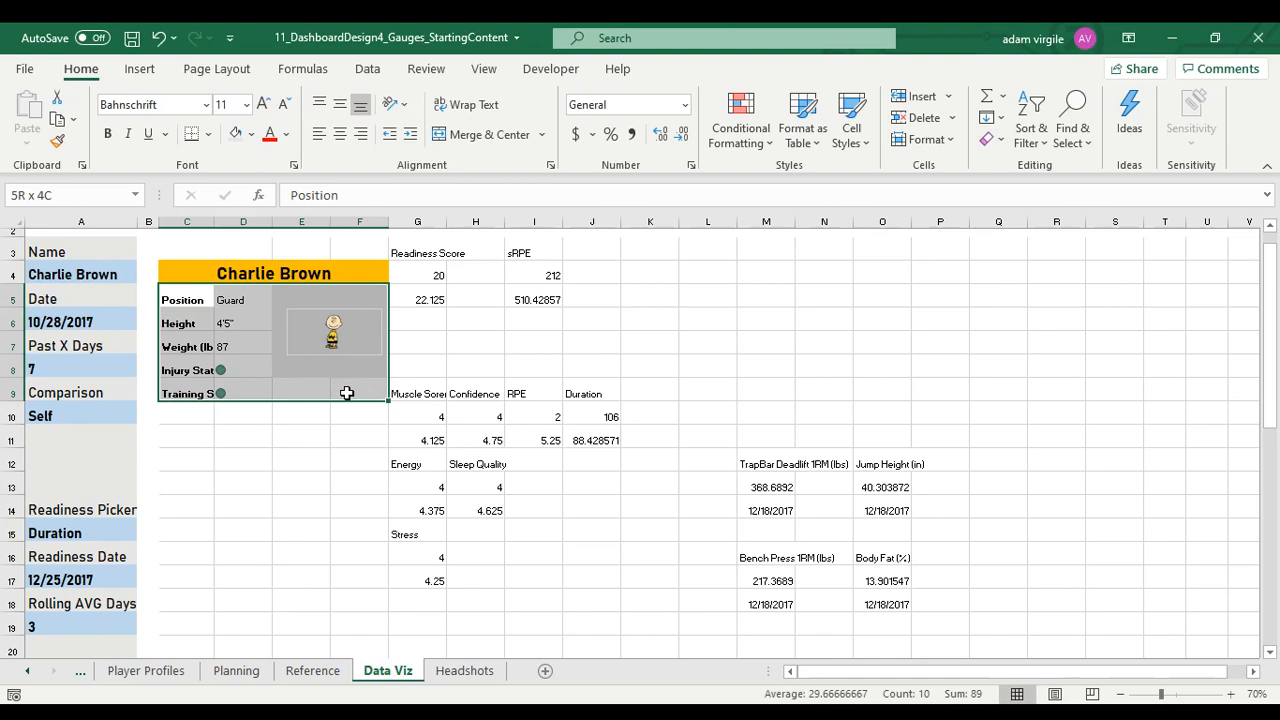
{"action": "left_click", "coordinate": [235, 134]}
{"action": "double_click", "coordinate": [212, 222]}
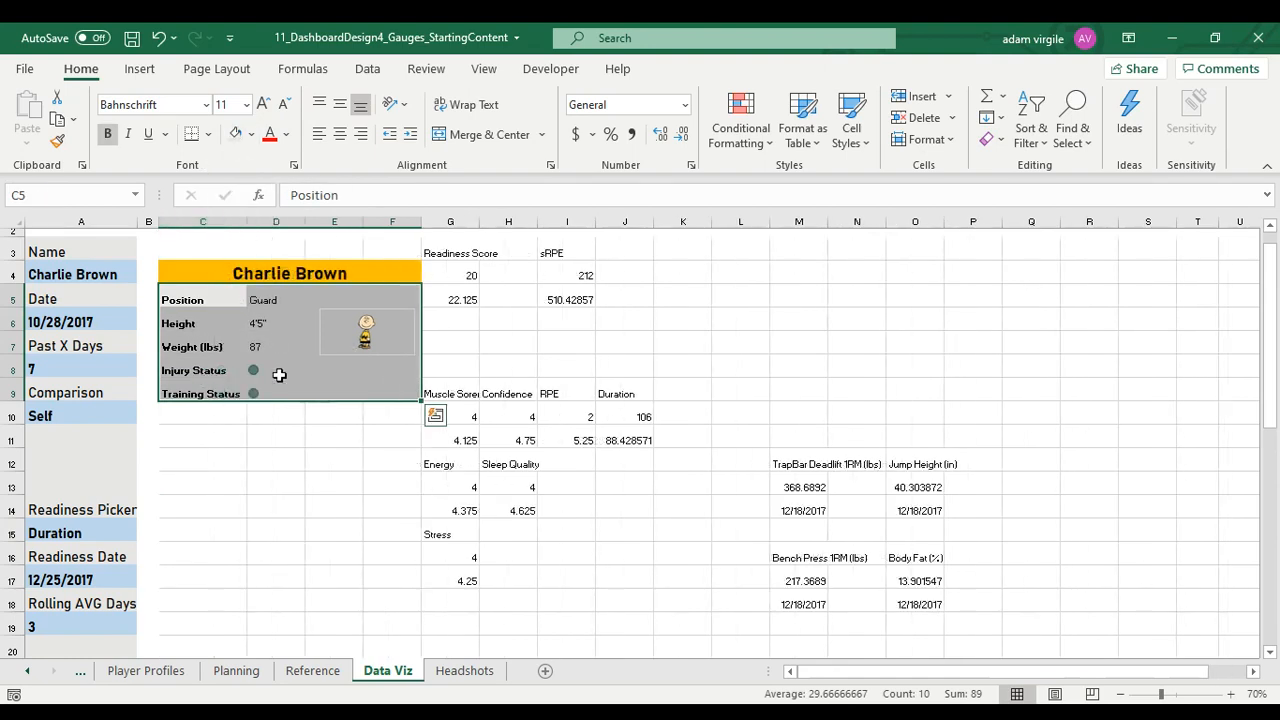
Set the player details in C5:D9 to font size 14 and middle-align them vertically
{"action": "left_click", "coordinate": [190, 298]}
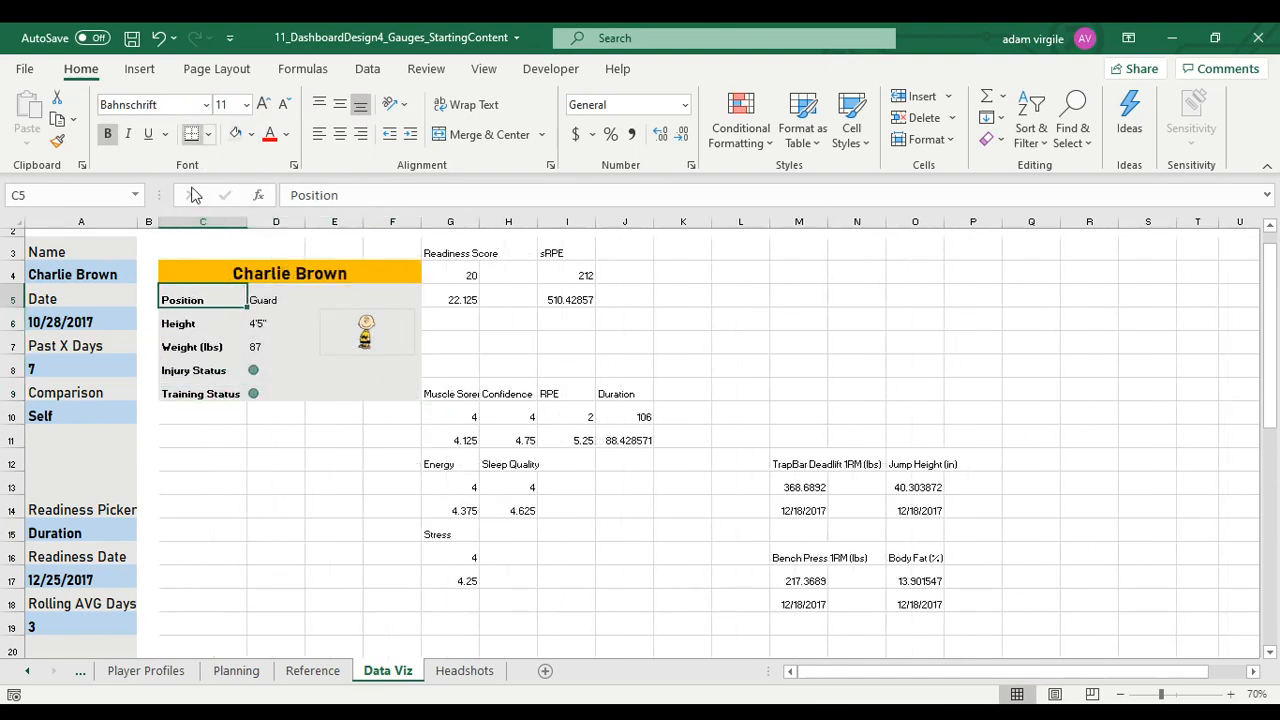
{"action": "left_click_drag", "start_coordinate": [194, 303], "coordinate": [290, 394]}
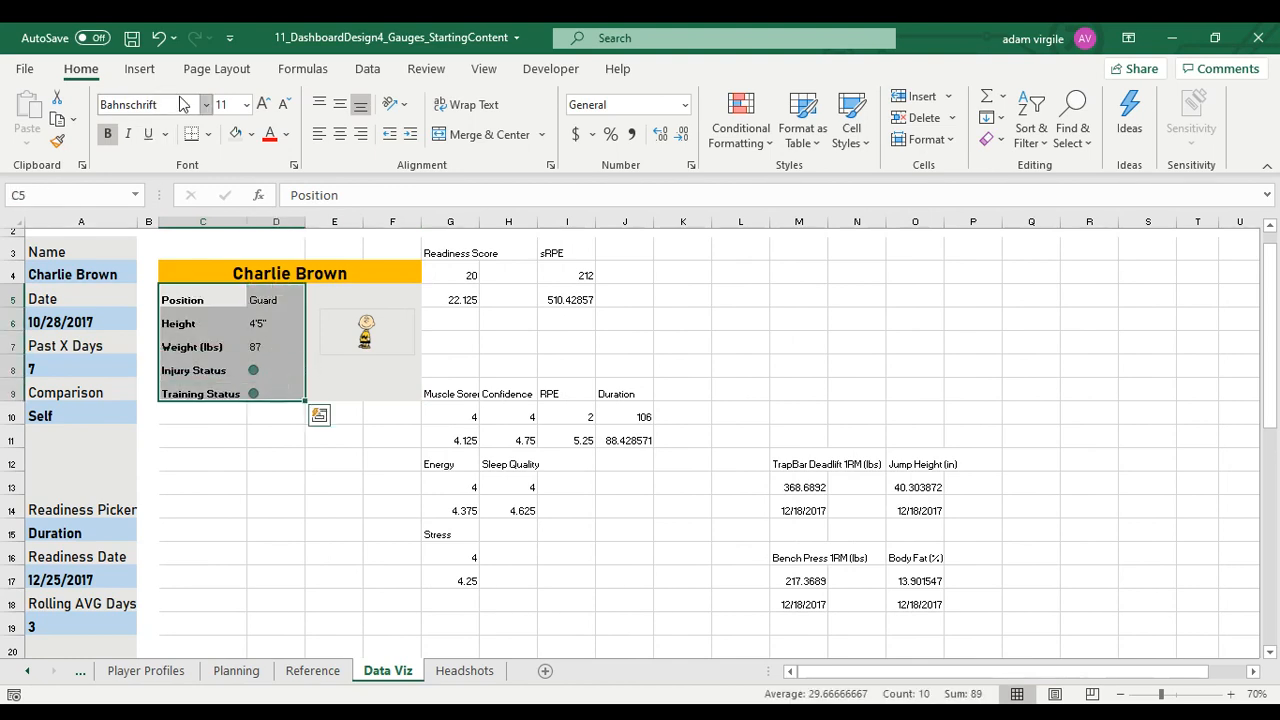
{"action": "left_click", "coordinate": [224, 104]}
{"action": "type", "text": "14"}
{"action": "key", "text": "Return"}
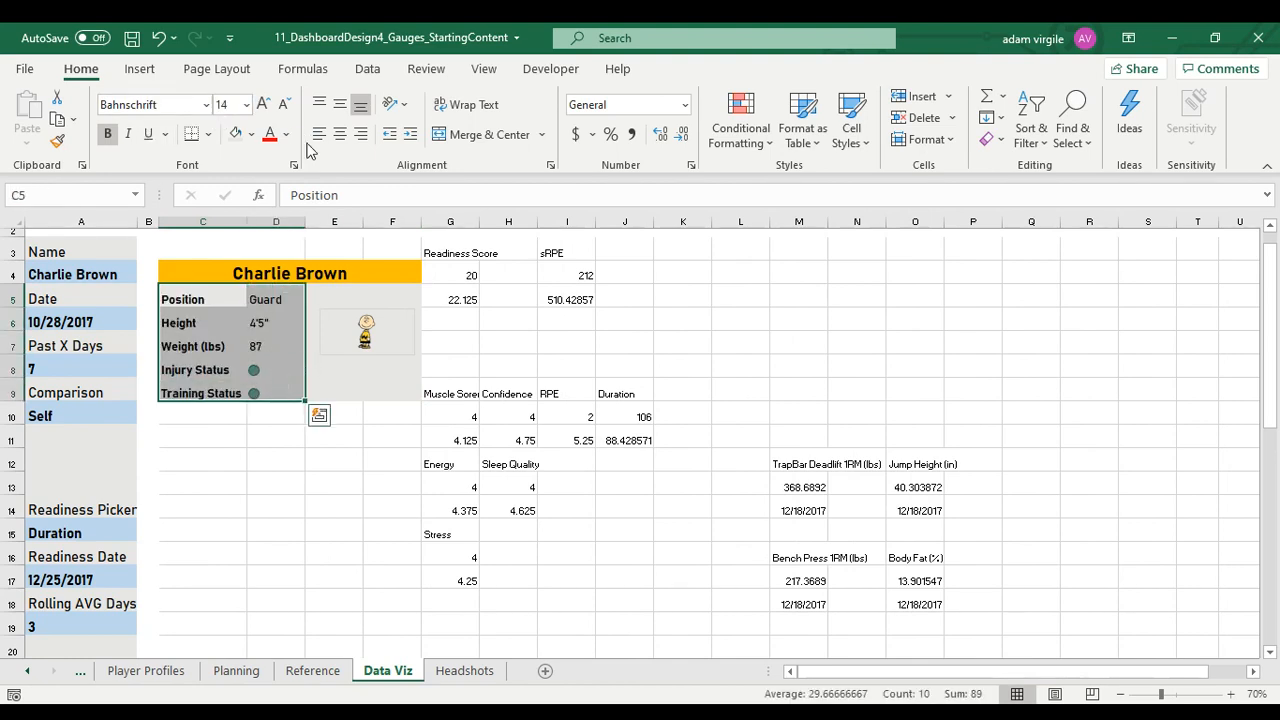
{"action": "left_click", "coordinate": [340, 106]}
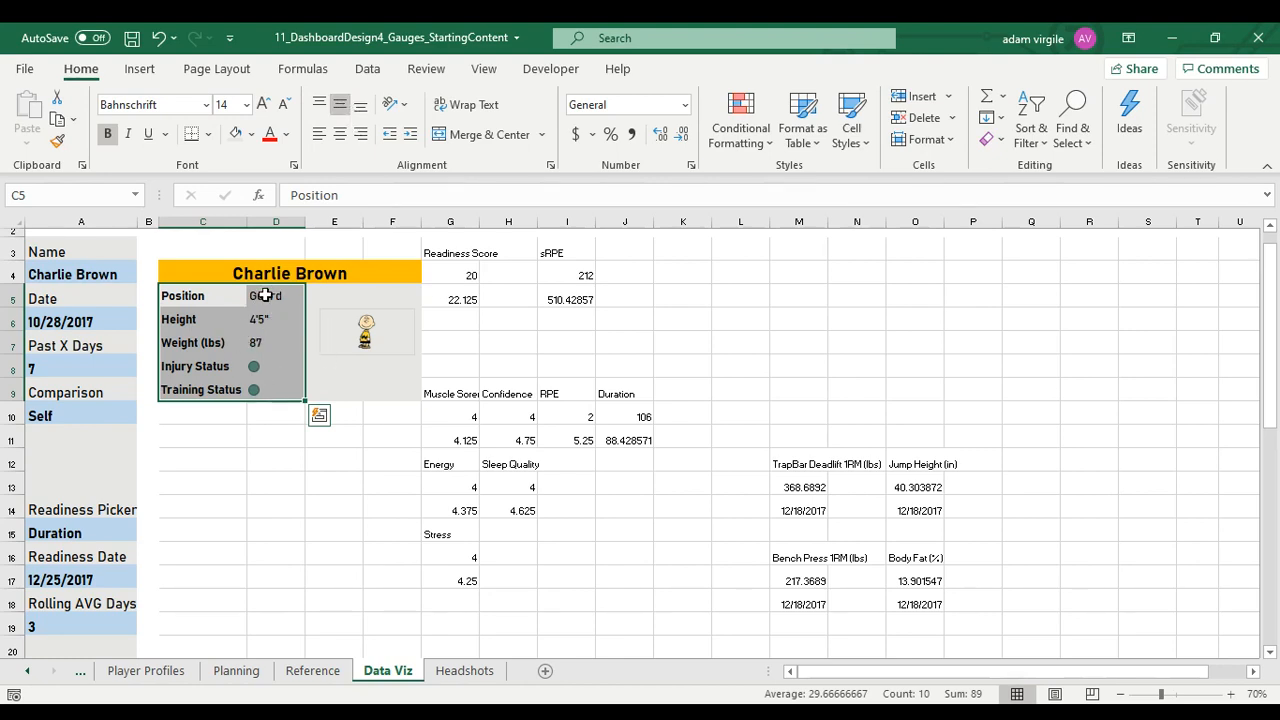
Fill the headshot area E5:F9 with light gold and nudge the headshot picture towards its center
{"action": "left_click_drag", "start_coordinate": [367, 336], "coordinate": [361, 343]}
{"action": "scroll", "coordinate": [380, 485], "scroll_direction": "up", "scroll_amount": 1}
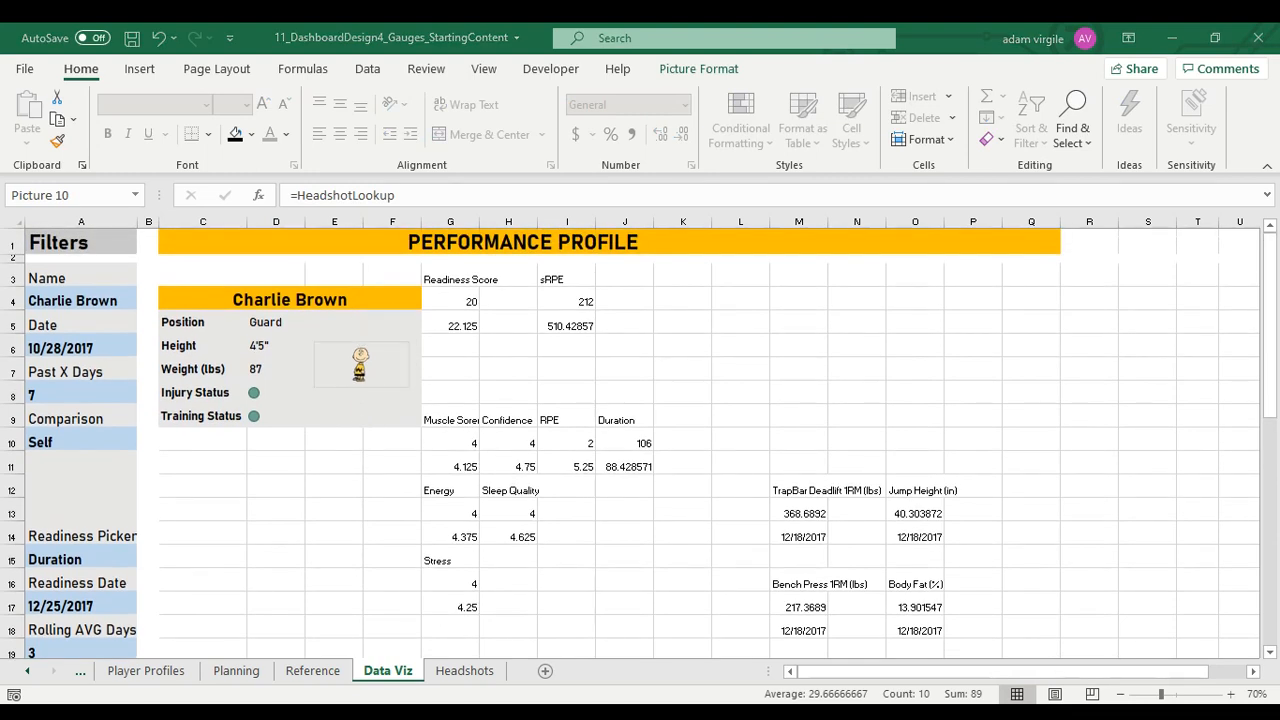
{"action": "left_click", "coordinate": [345, 345]}
{"action": "left_click_drag", "start_coordinate": [340, 322], "coordinate": [383, 410]}
{"action": "left_click", "coordinate": [251, 134]}
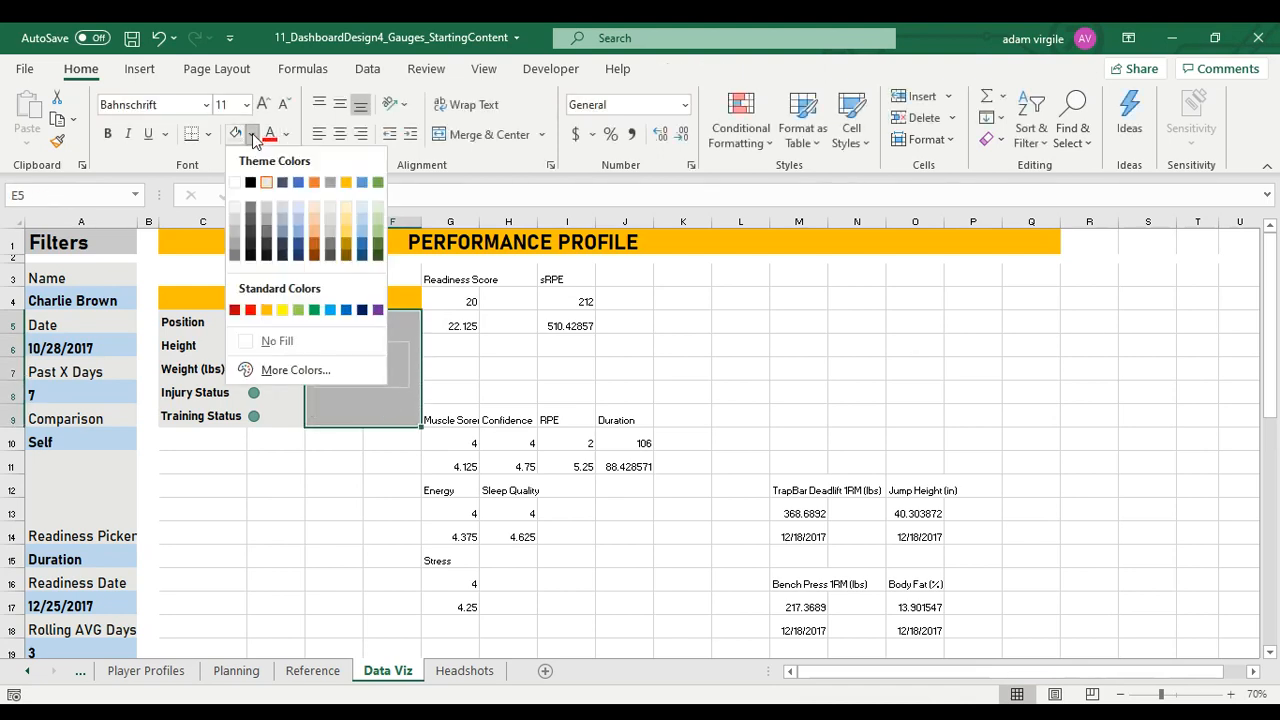
{"action": "left_click", "coordinate": [351, 209]}
{"action": "left_click", "coordinate": [437, 291]}
{"action": "left_click", "coordinate": [398, 354]}
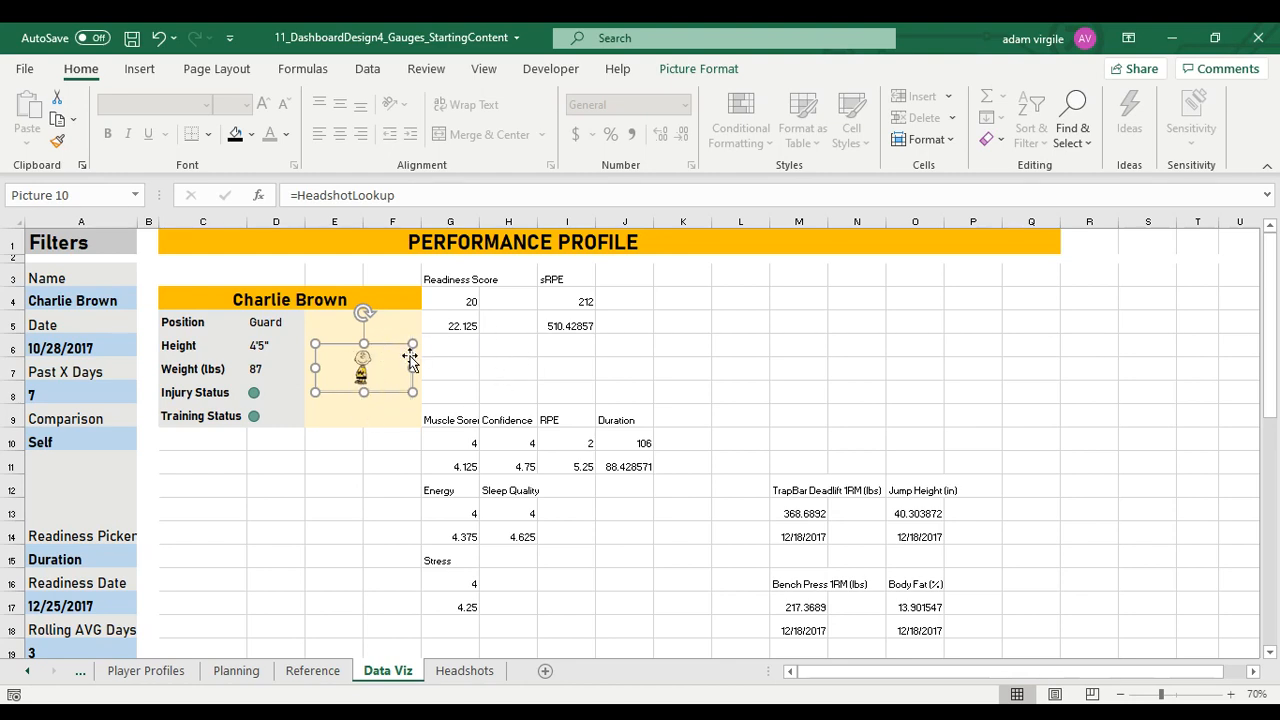
{"action": "left_click", "coordinate": [409, 437]}
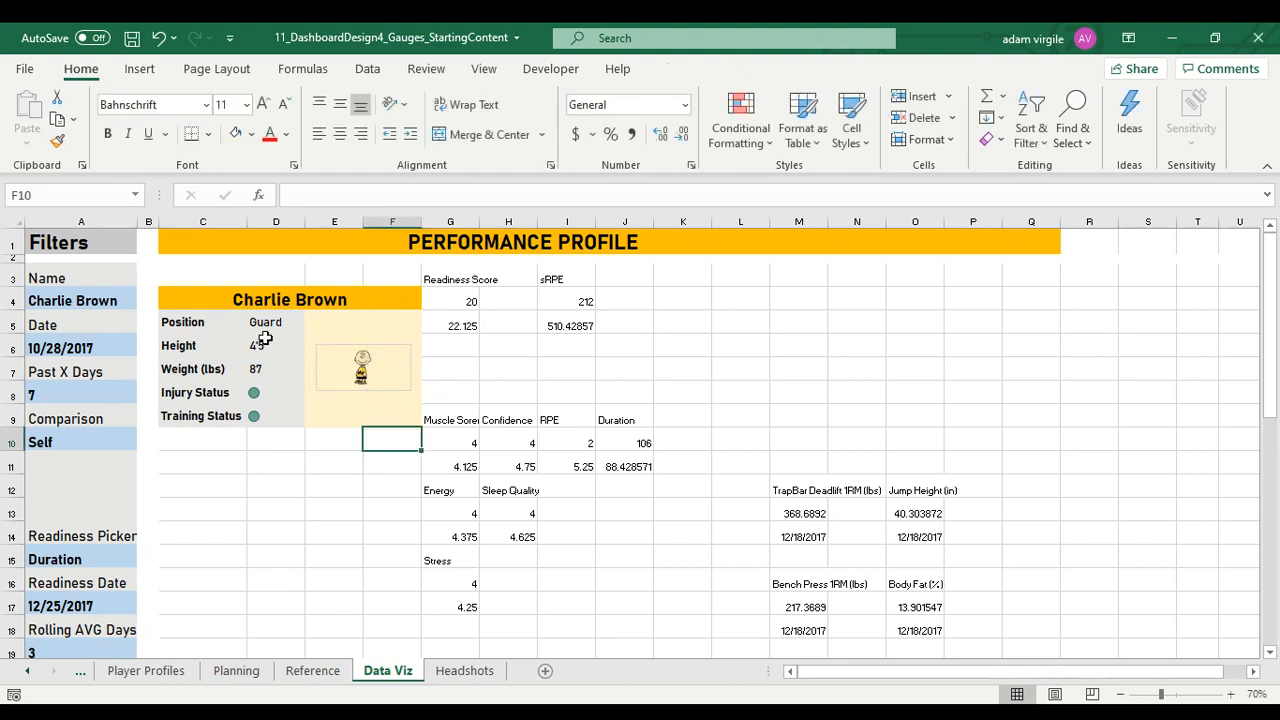
Center the player detail values in D5:D9 horizontally
{"action": "left_click_drag", "start_coordinate": [268, 322], "coordinate": [272, 414]}
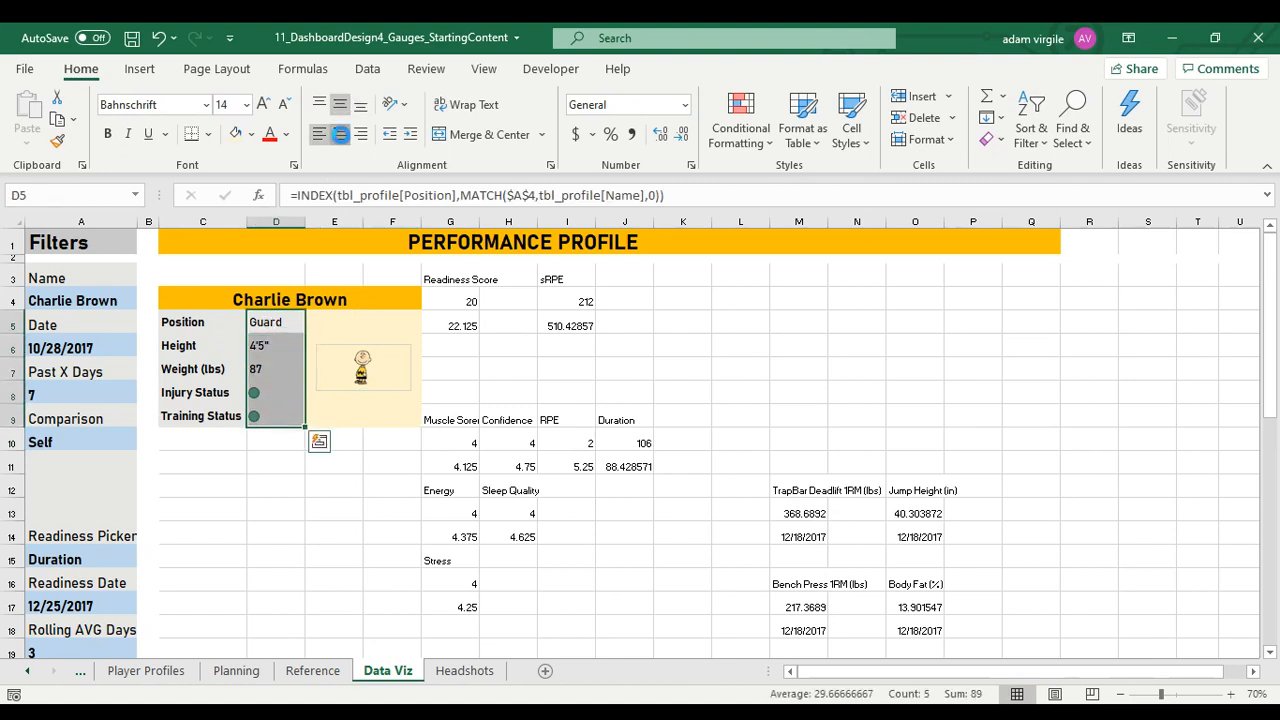
{"action": "left_click", "coordinate": [341, 140]}
{"action": "left_click", "coordinate": [264, 522]}
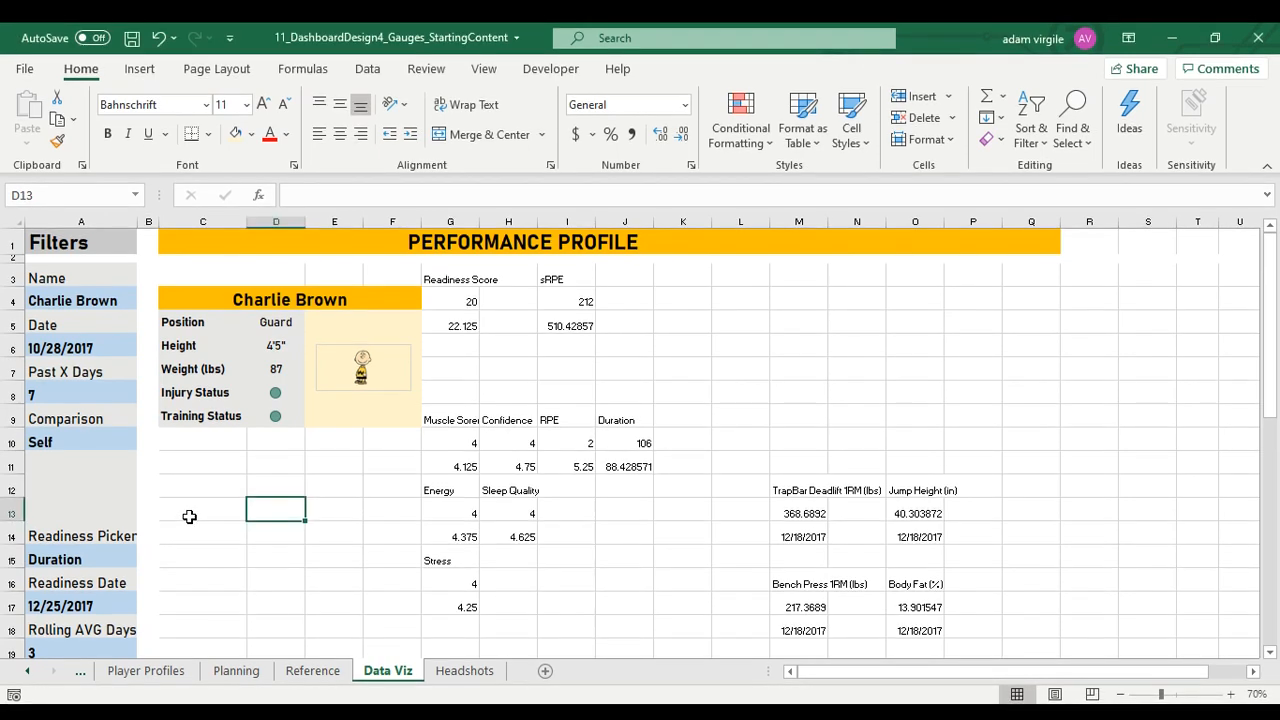
Merge and center C13:F13 into a banner and fill it with dark blue
{"action": "left_click_drag", "start_coordinate": [189, 514], "coordinate": [372, 512]}
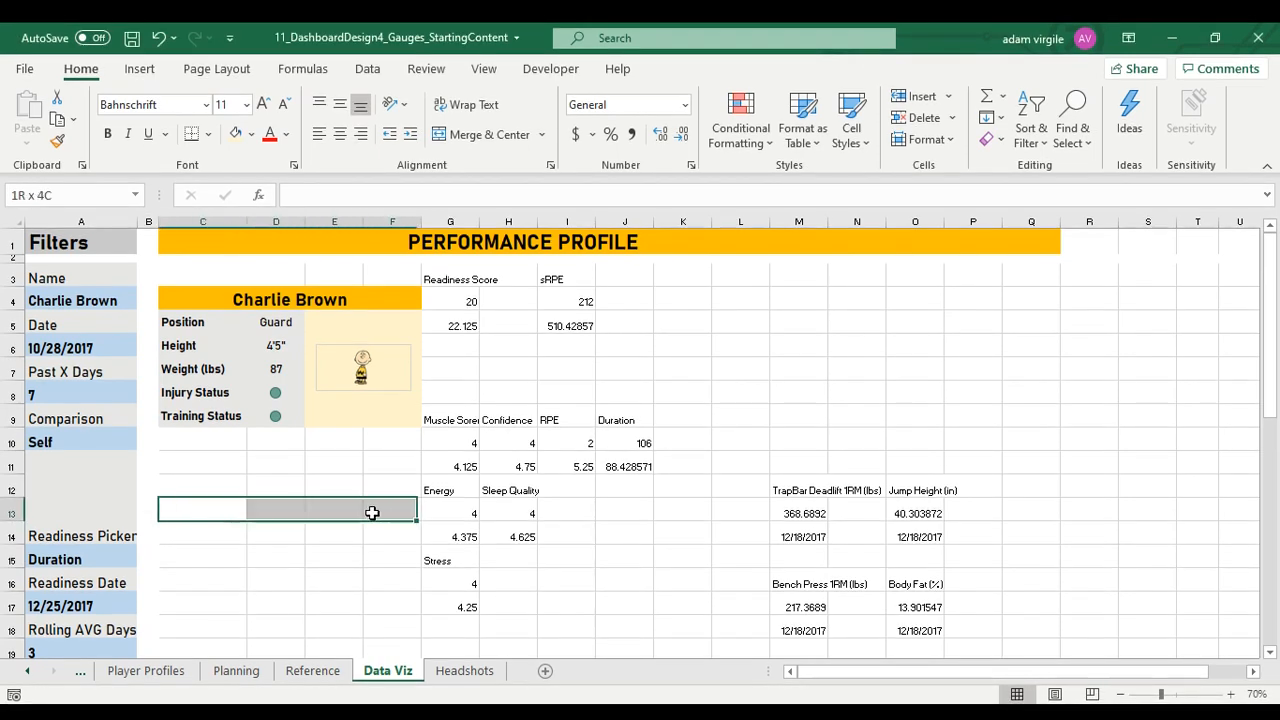
{"action": "left_click", "coordinate": [450, 134]}
{"action": "left_click", "coordinate": [302, 303]}
{"action": "left_click", "coordinate": [306, 337]}
{"action": "left_click", "coordinate": [280, 509]}
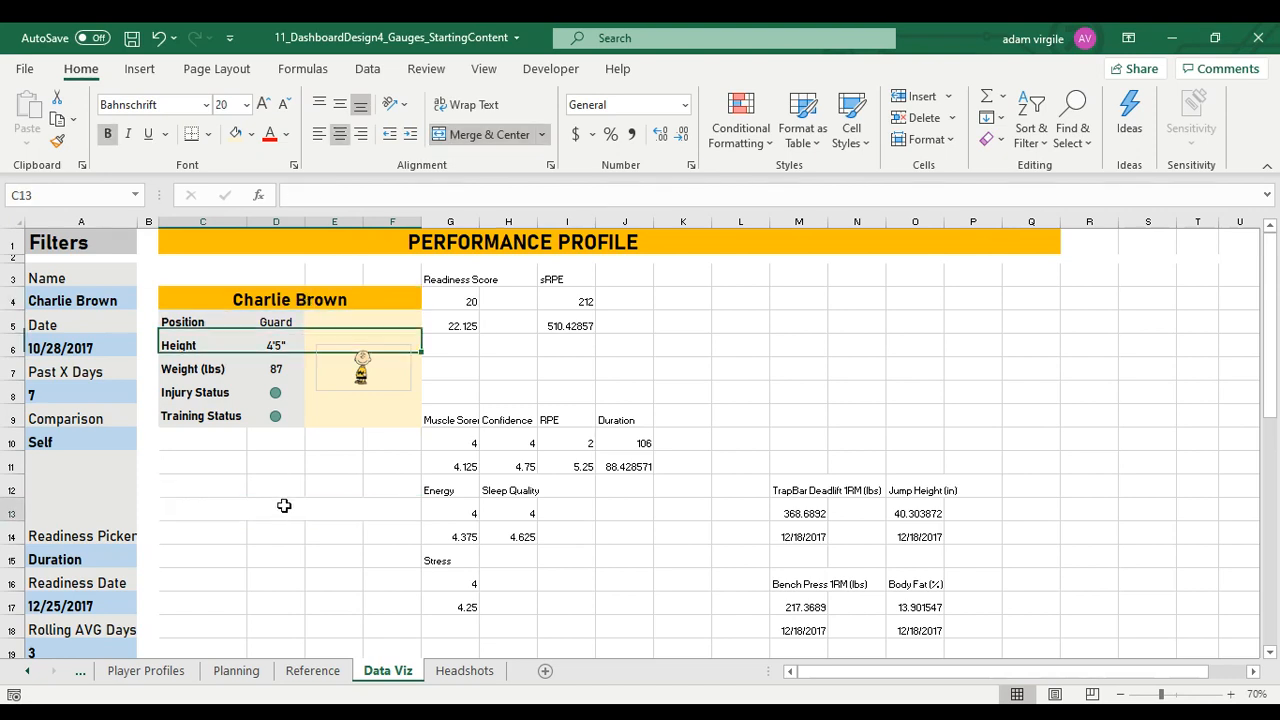
{"action": "left_click", "coordinate": [253, 134]}
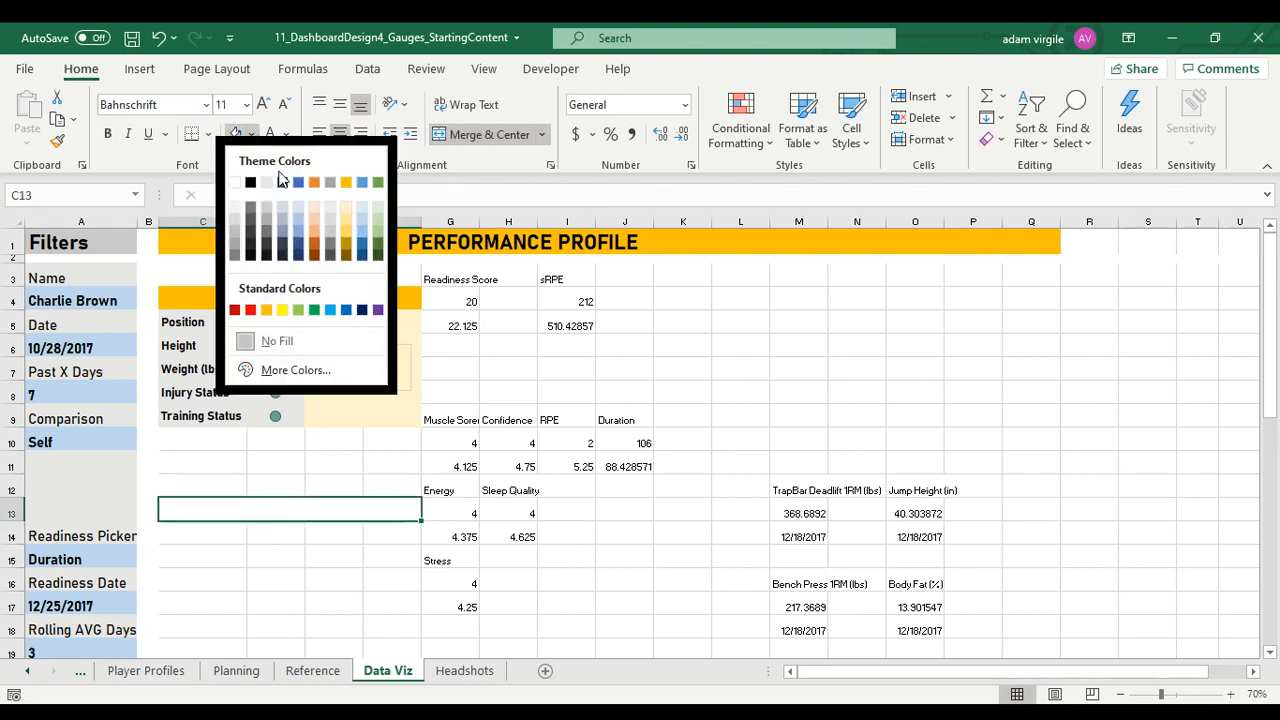
{"action": "left_click", "coordinate": [362, 311]}
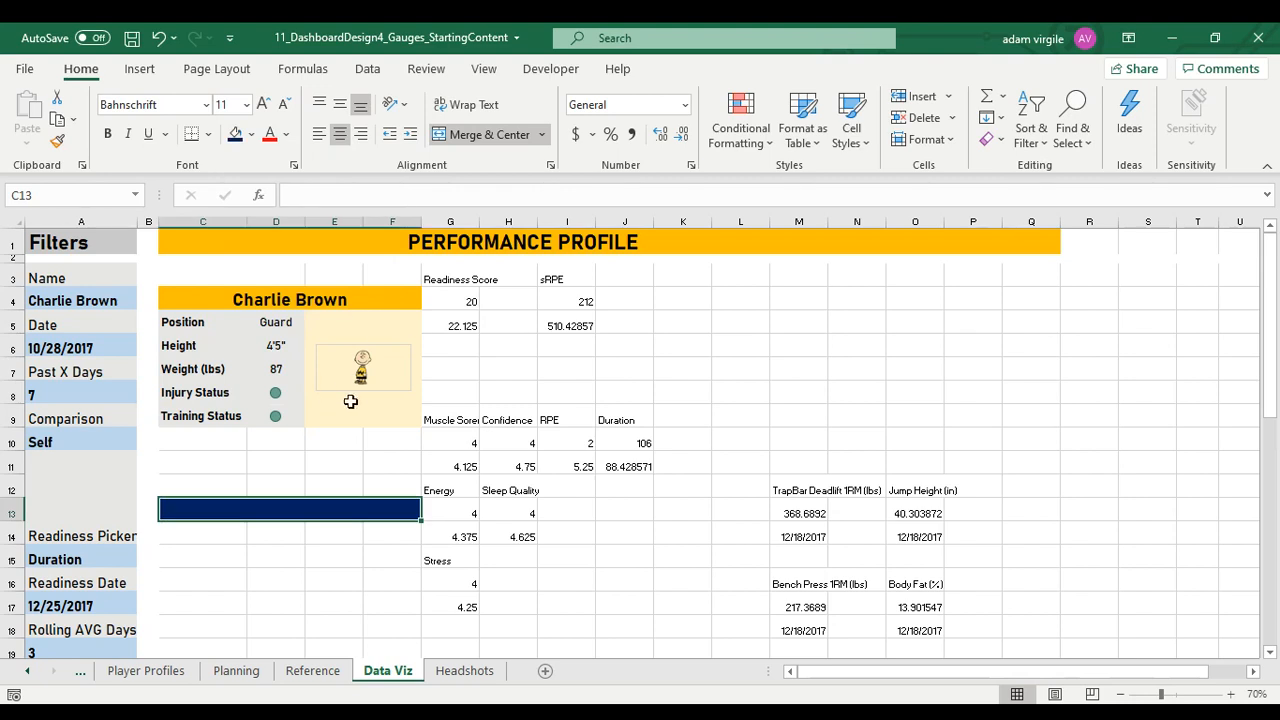
Enter the heading Readiness in the dark blue banner and format it as bold, size 20, middle-aligned white text
{"action": "type", "text": "Readiness"}
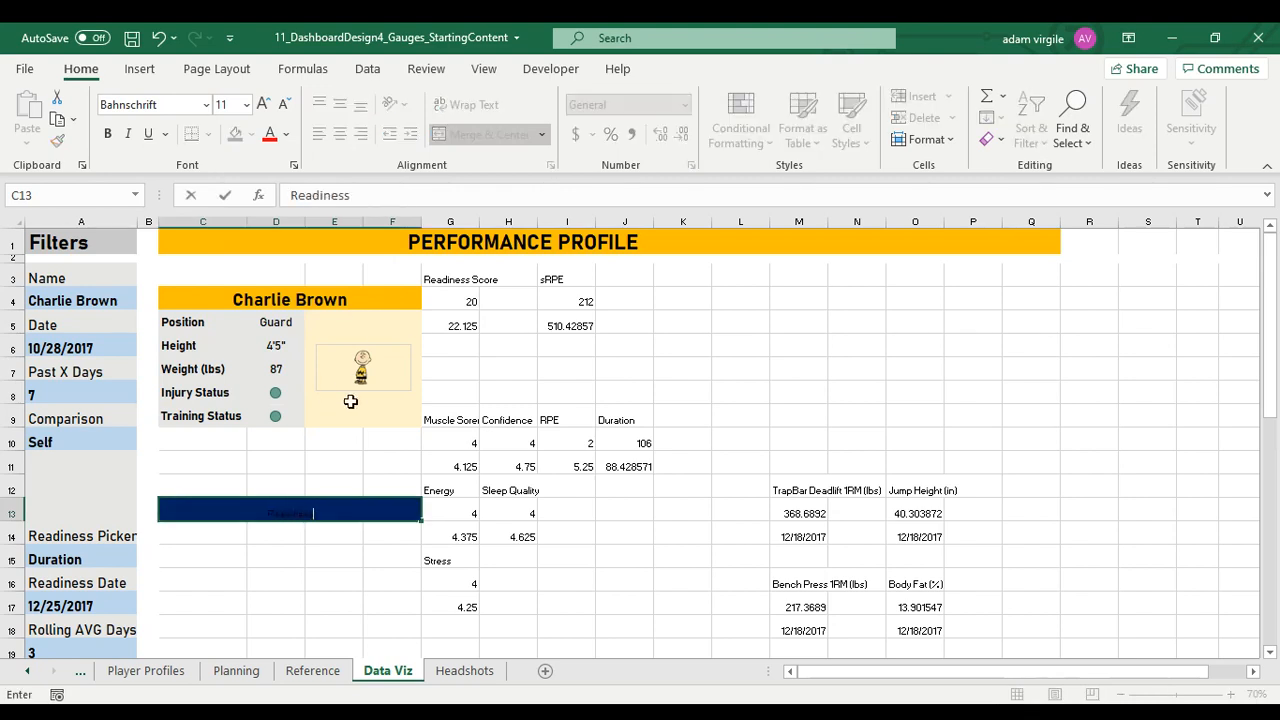
{"action": "key", "text": "Return"}
{"action": "key", "text": "Up"}
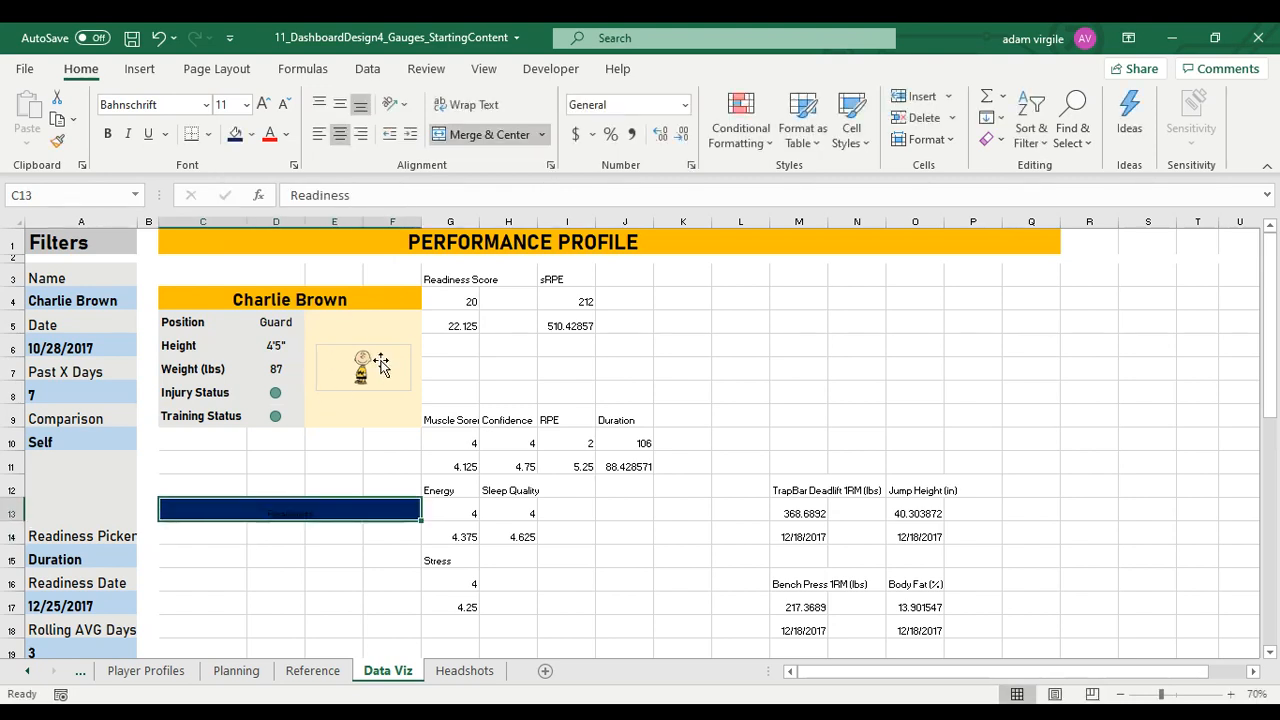
{"action": "left_click", "coordinate": [151, 107]}
{"action": "left_click", "coordinate": [228, 105]}
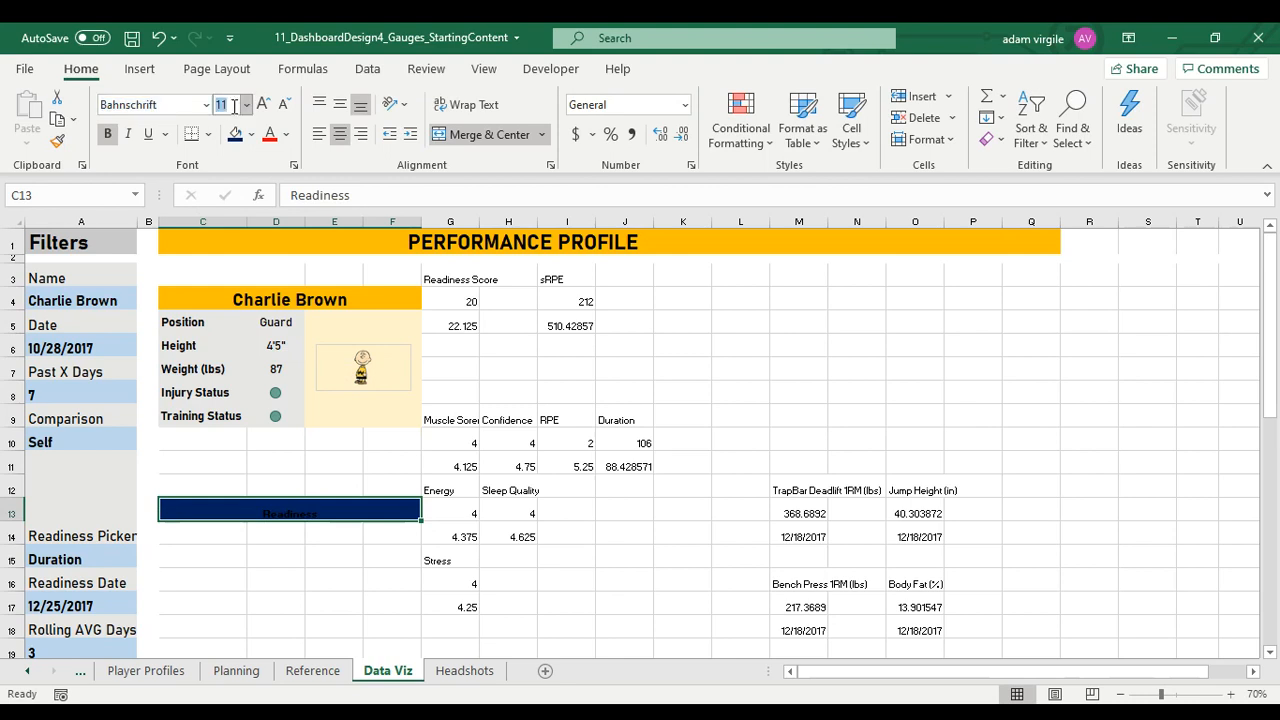
{"action": "type", "text": "20"}
{"action": "key", "text": "Return"}
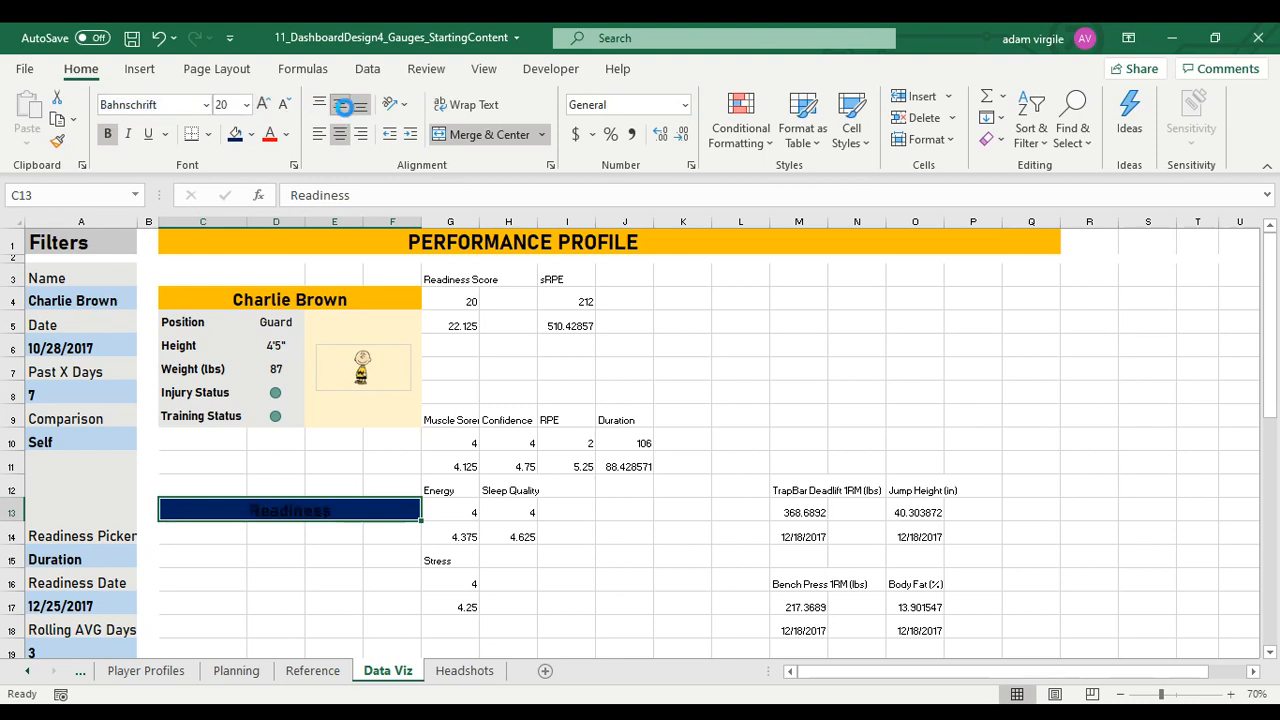
{"action": "left_click", "coordinate": [286, 134]}
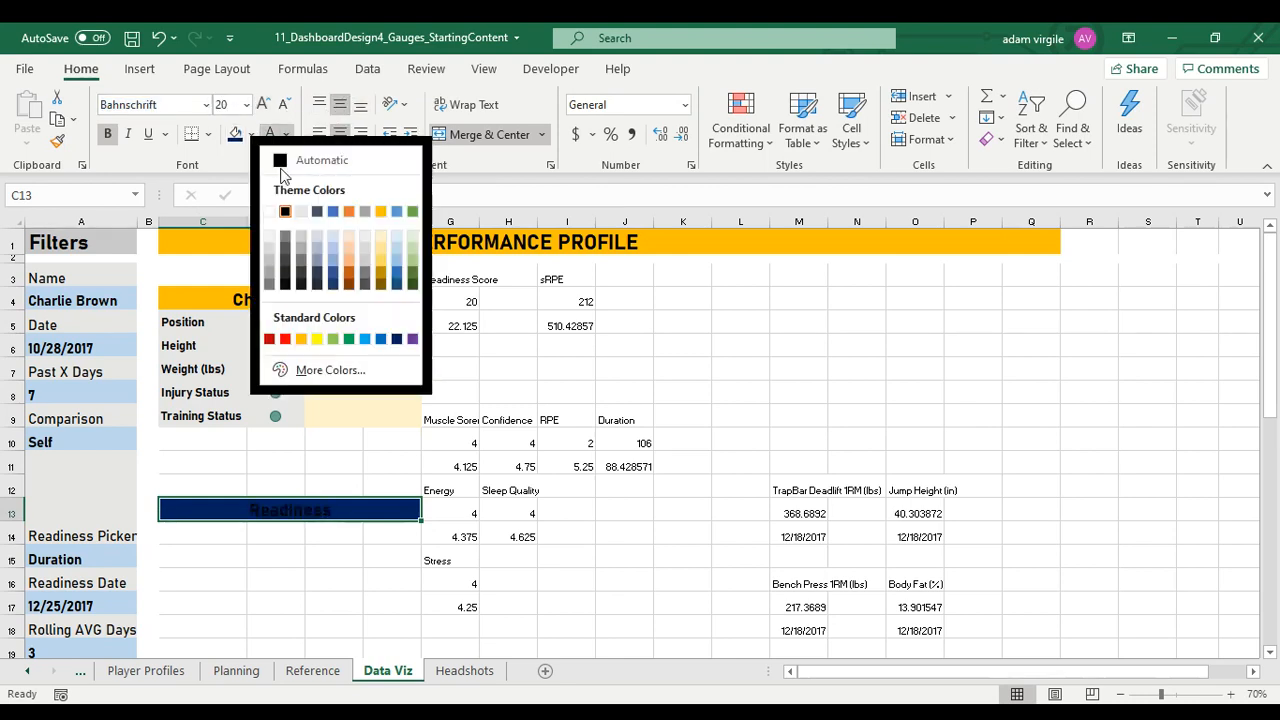
{"action": "left_click", "coordinate": [271, 219]}
Fill the gap between the player details and the Readiness banner, C10:F12, with white
{"action": "scroll", "coordinate": [297, 505], "scroll_direction": "down", "scroll_amount": 1}
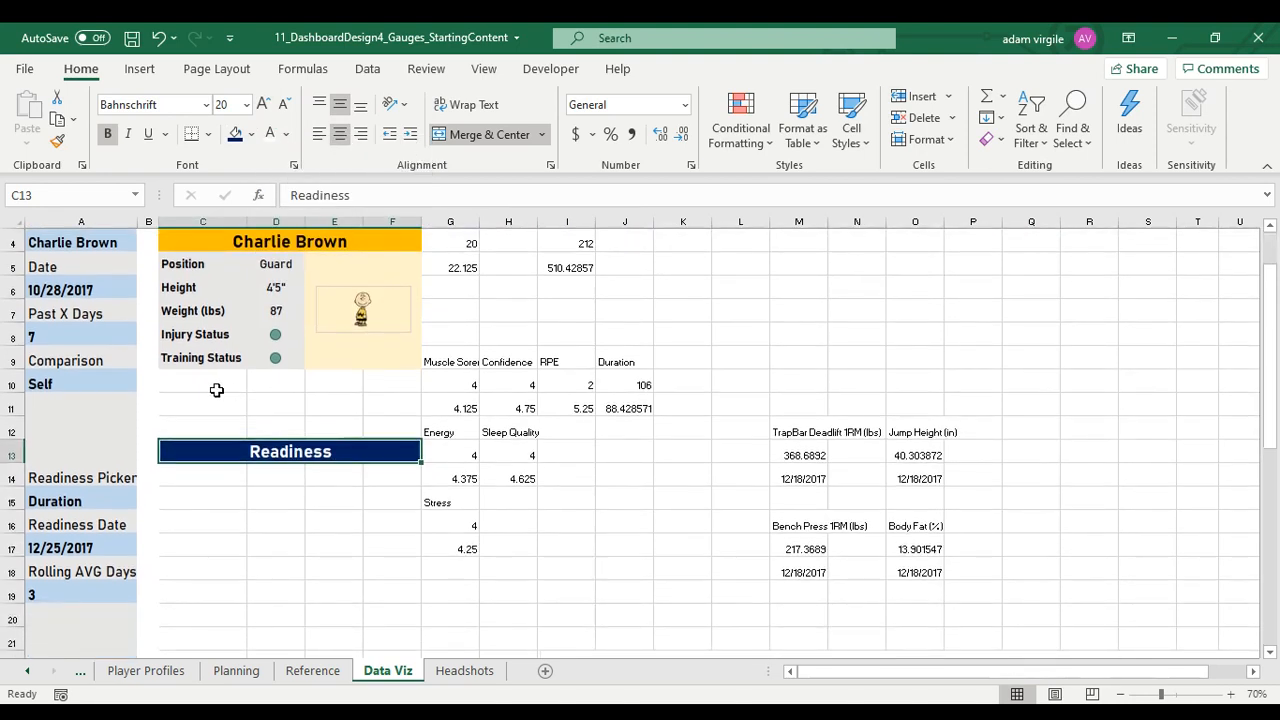
{"action": "left_click_drag", "start_coordinate": [180, 382], "coordinate": [389, 425]}
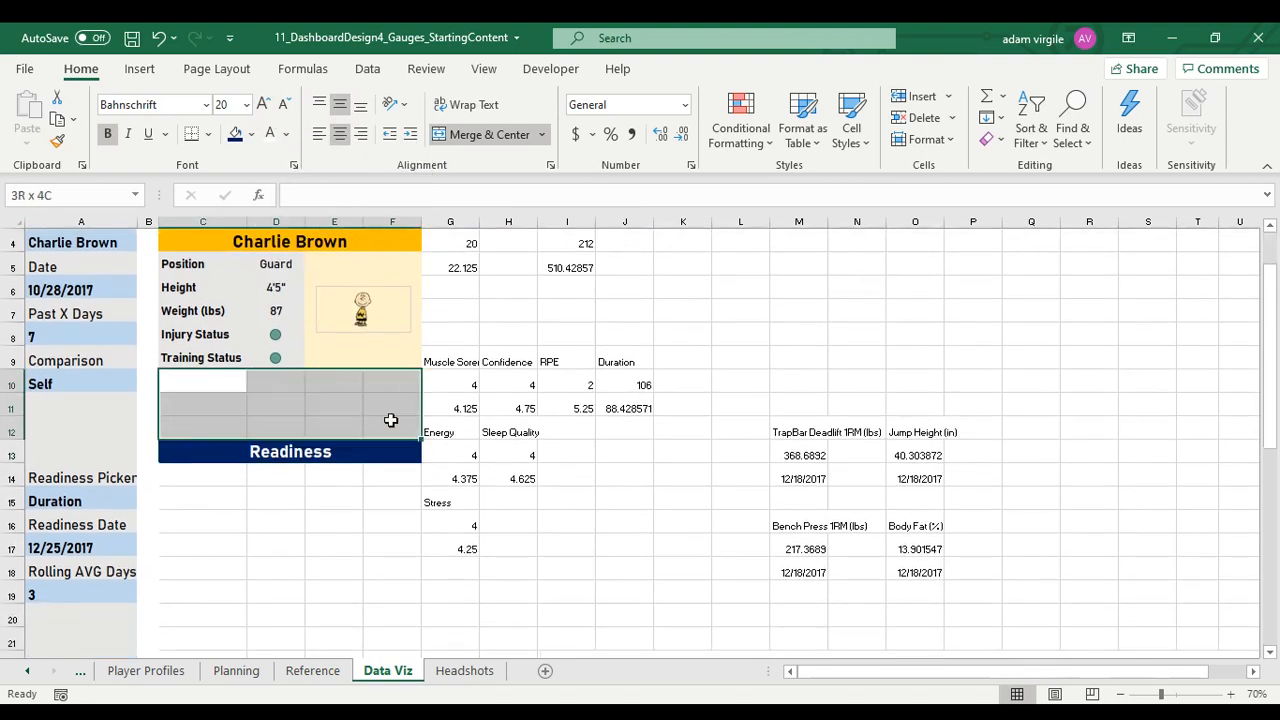
{"action": "left_click", "coordinate": [253, 135]}
{"action": "left_click", "coordinate": [235, 183]}
{"action": "left_click", "coordinate": [334, 402]}
{"action": "scroll", "coordinate": [375, 462], "scroll_direction": "up", "scroll_amount": 1}
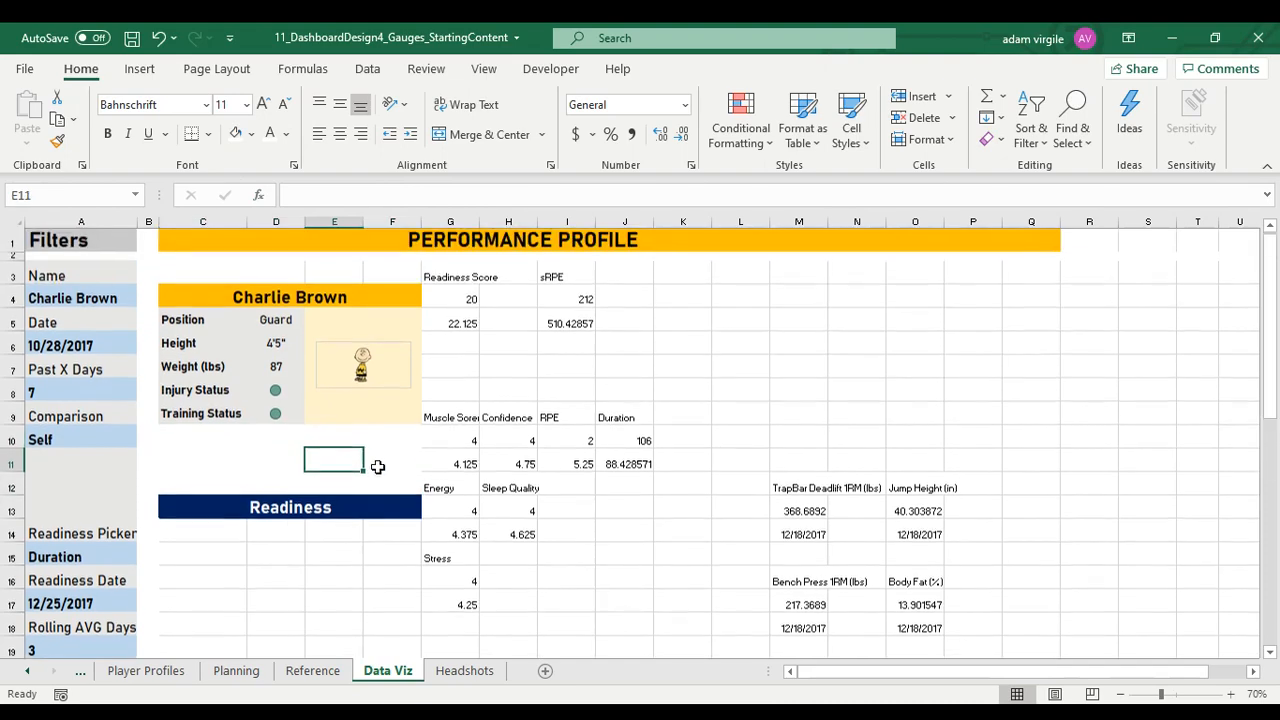
{"action": "left_click", "coordinate": [242, 533]}
{"action": "scroll", "coordinate": [265, 540], "scroll_direction": "down", "scroll_amount": 2}
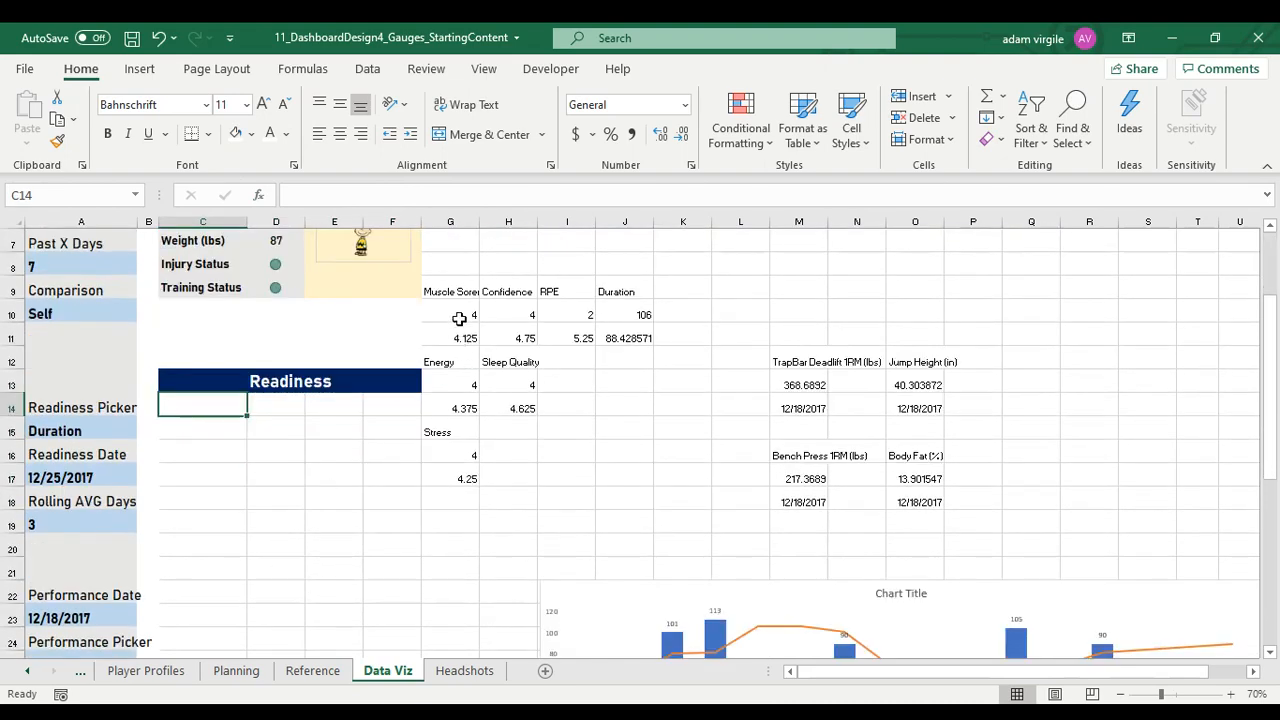
{"action": "key", "text": "alt+Tab"}
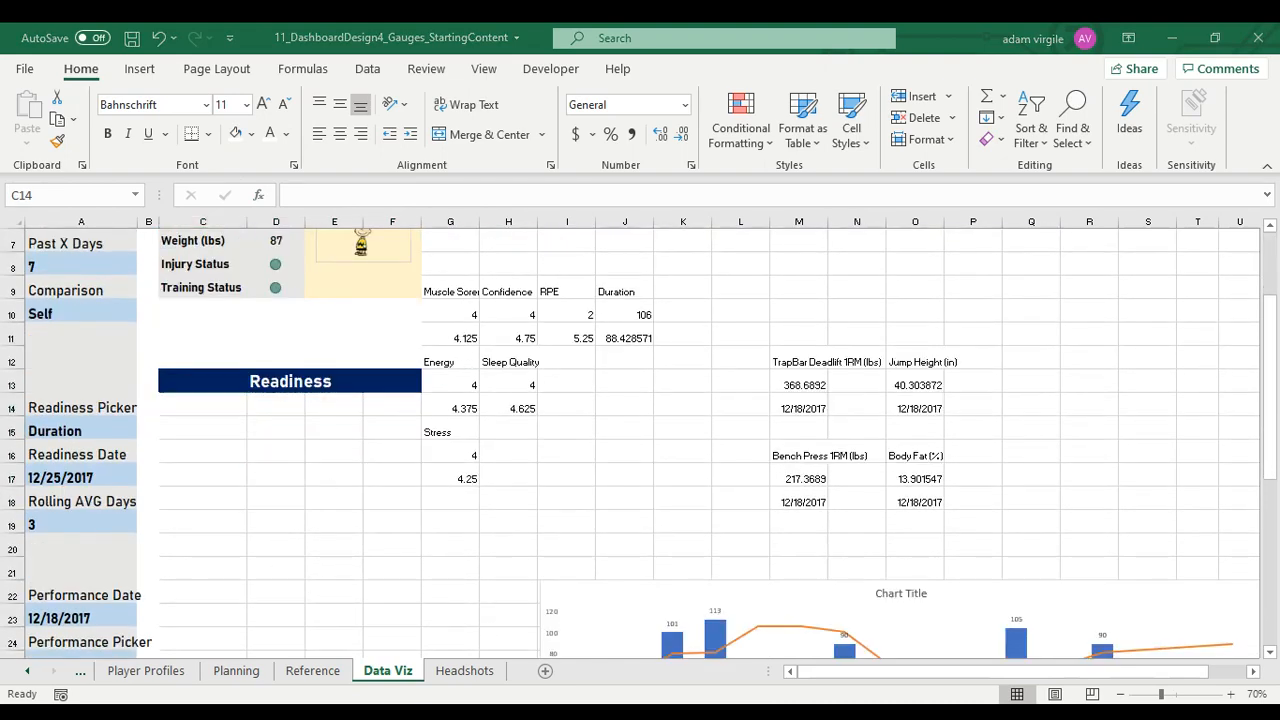
{"action": "key", "text": "alt+Tab"}
{"action": "left_click_drag", "start_coordinate": [440, 291], "coordinate": [535, 488]}
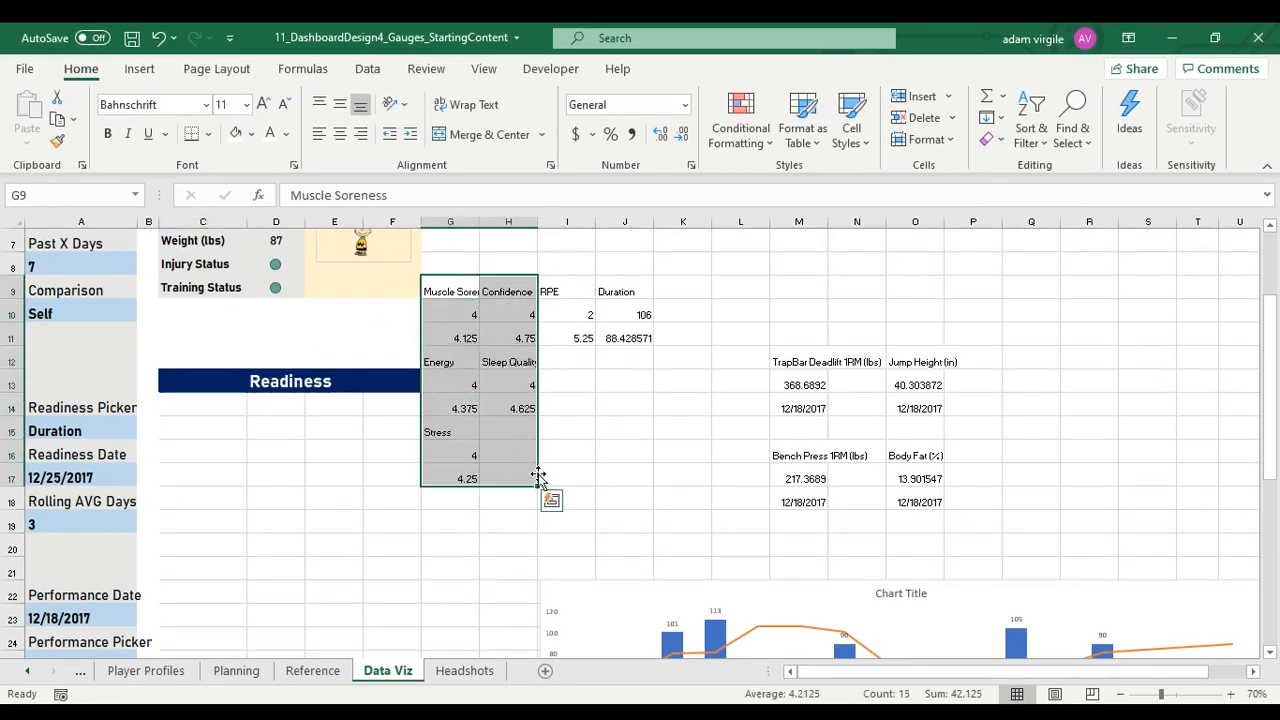
{"action": "scroll", "coordinate": [541, 478], "scroll_direction": "down", "scroll_amount": 2}
{"action": "scroll", "coordinate": [541, 478], "scroll_direction": "up", "scroll_amount": 3}
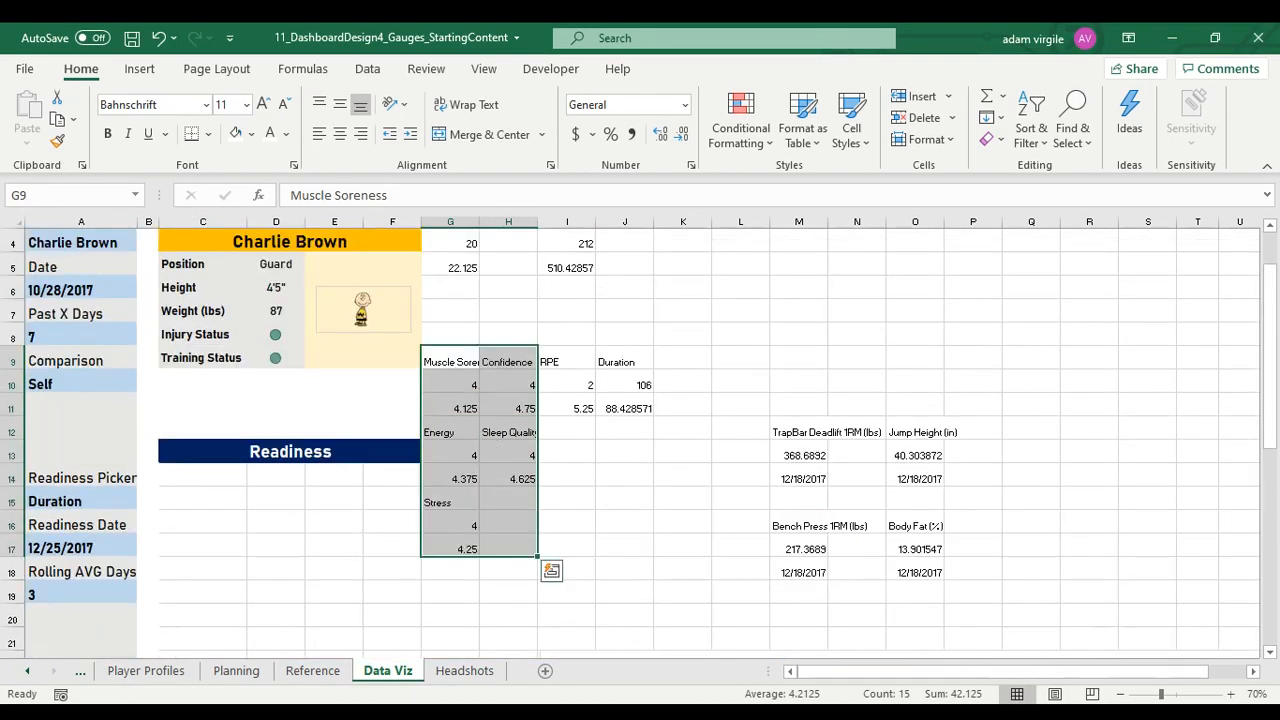
{"action": "key", "text": "alt+Tab"}
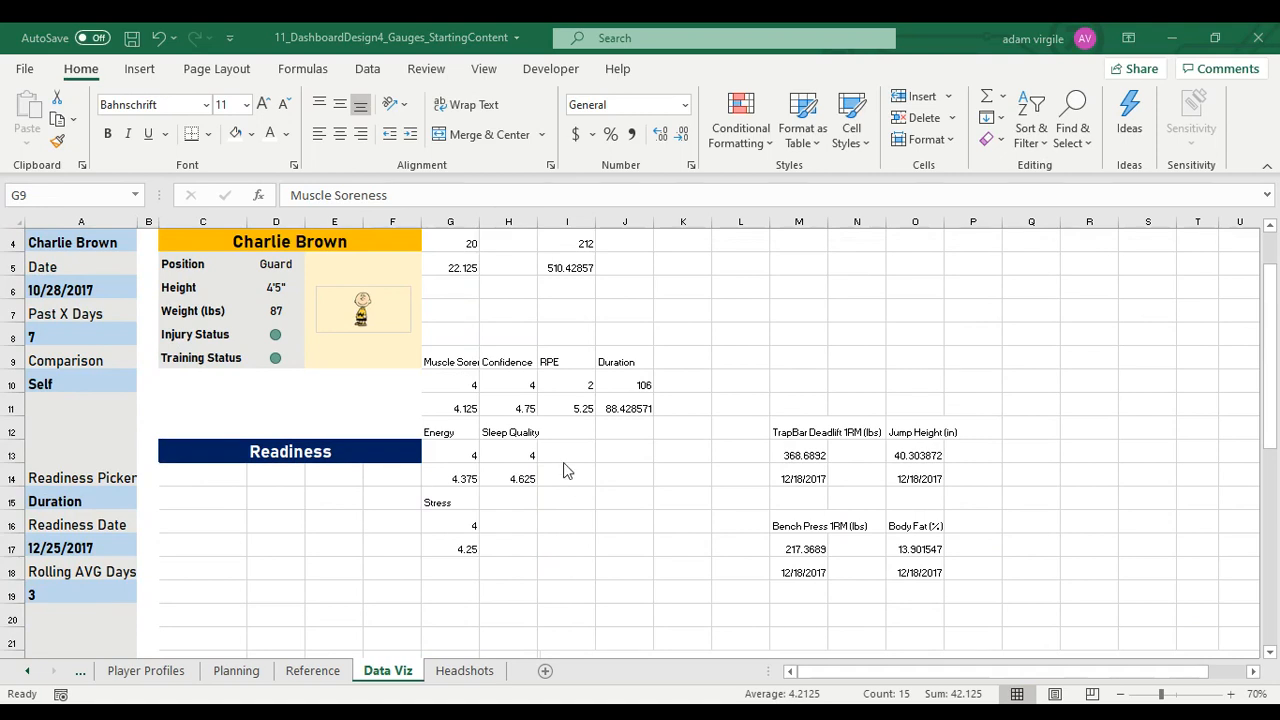
{"action": "left_click", "coordinate": [462, 366]}
{"action": "key", "text": "ctrl+Down"}
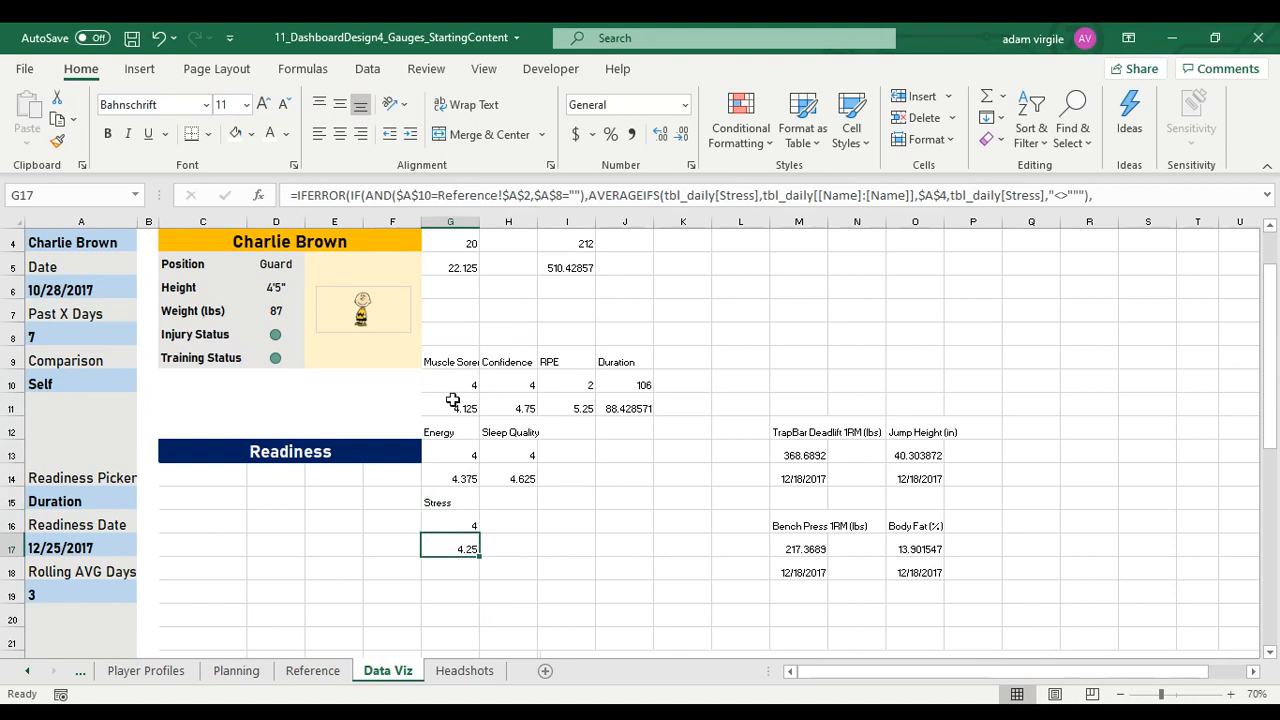
Move the Muscle Soreness label and its two values into a single row, C15:E15, below the Readiness banner
{"action": "left_click", "coordinate": [452, 362]}
{"action": "left_click_drag", "start_coordinate": [451, 363], "coordinate": [257, 520]}
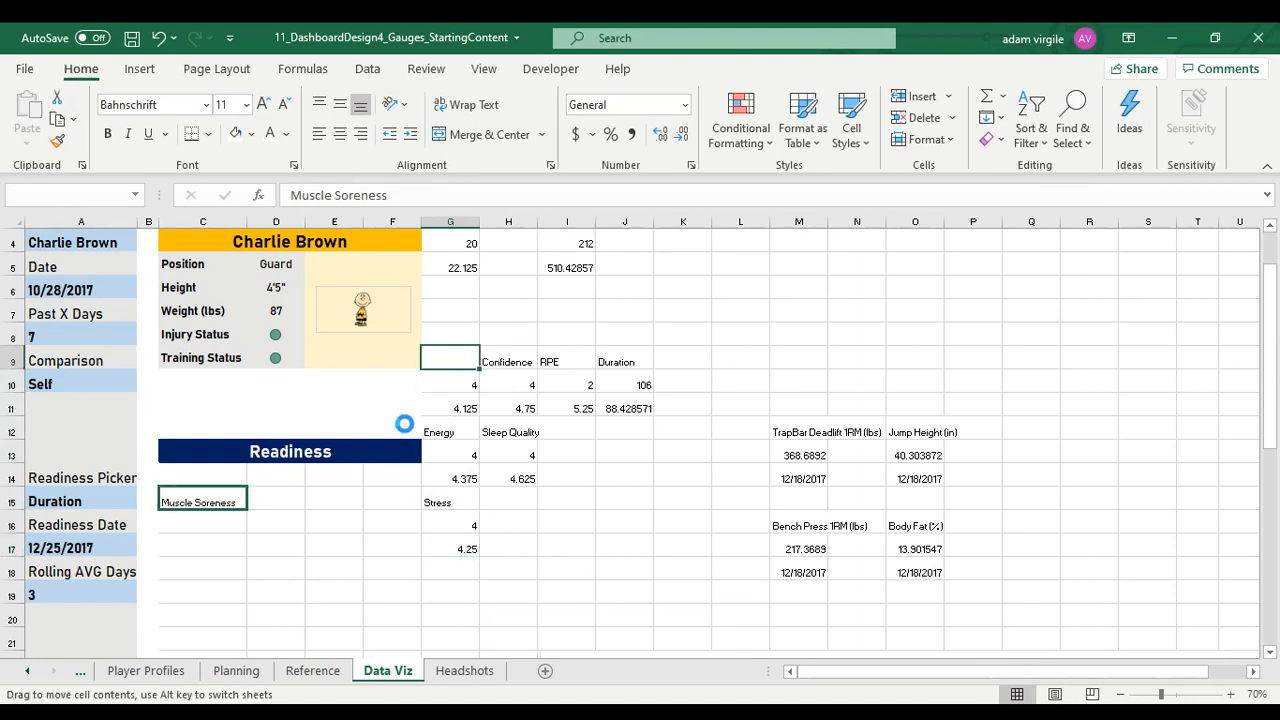
{"action": "left_click", "coordinate": [450, 385]}
{"action": "left_click_drag", "start_coordinate": [457, 396], "coordinate": [290, 508]}
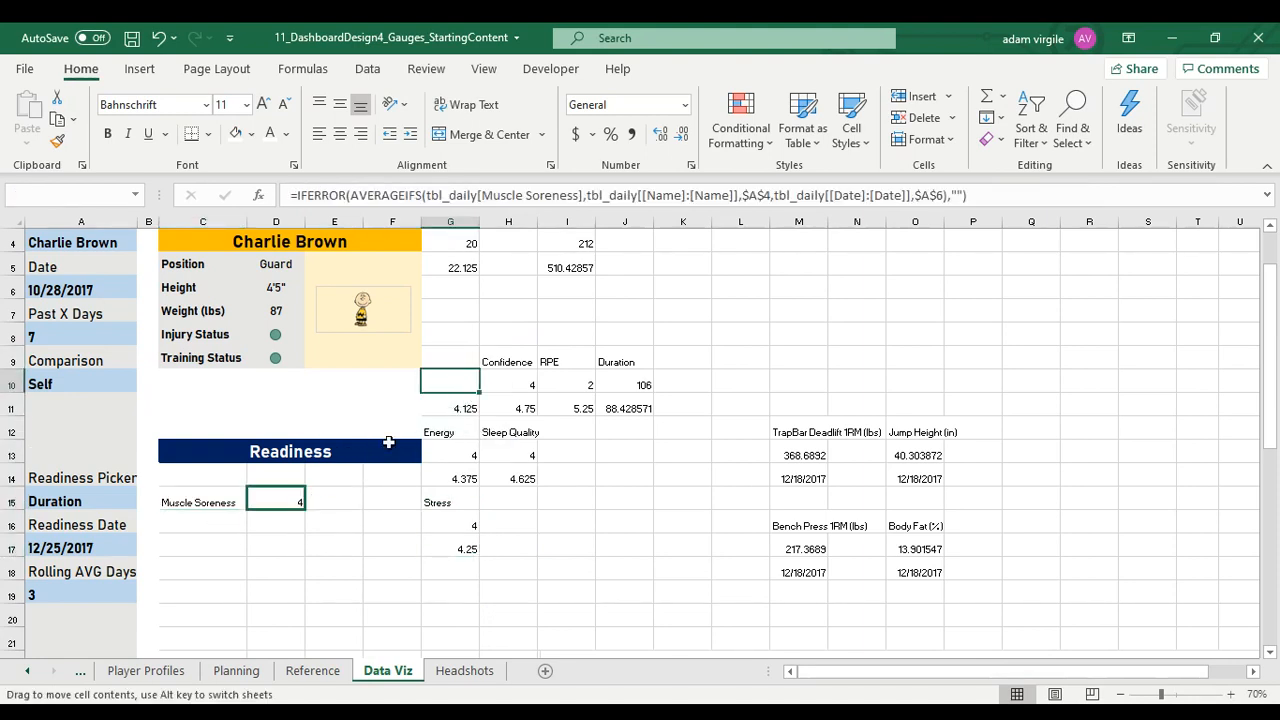
{"action": "left_click", "coordinate": [455, 408]}
{"action": "left_click_drag", "start_coordinate": [466, 418], "coordinate": [363, 494]}
{"action": "left_click_drag", "start_coordinate": [206, 502], "coordinate": [340, 502]}
Move the Energy label and its two values into a single row, C16:E16, below Muscle Soreness
{"action": "left_click", "coordinate": [463, 446]}
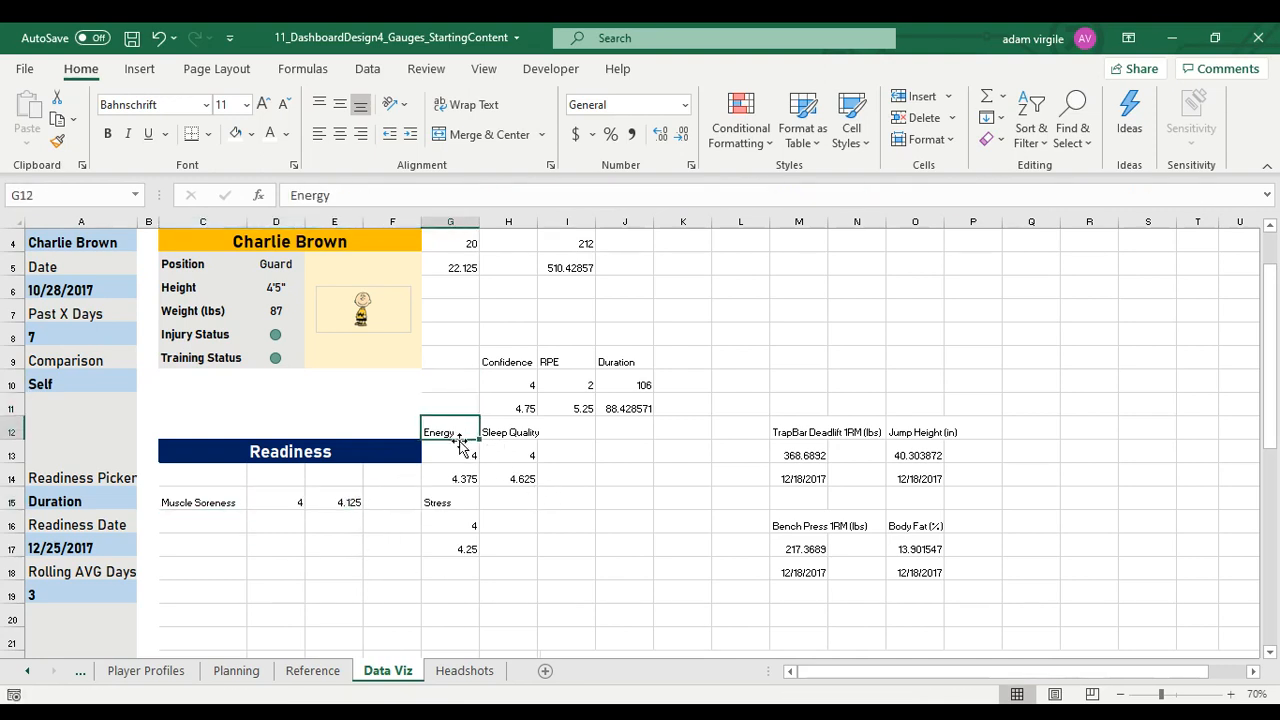
{"action": "left_click_drag", "start_coordinate": [463, 446], "coordinate": [200, 530]}
{"action": "left_click", "coordinate": [471, 449]}
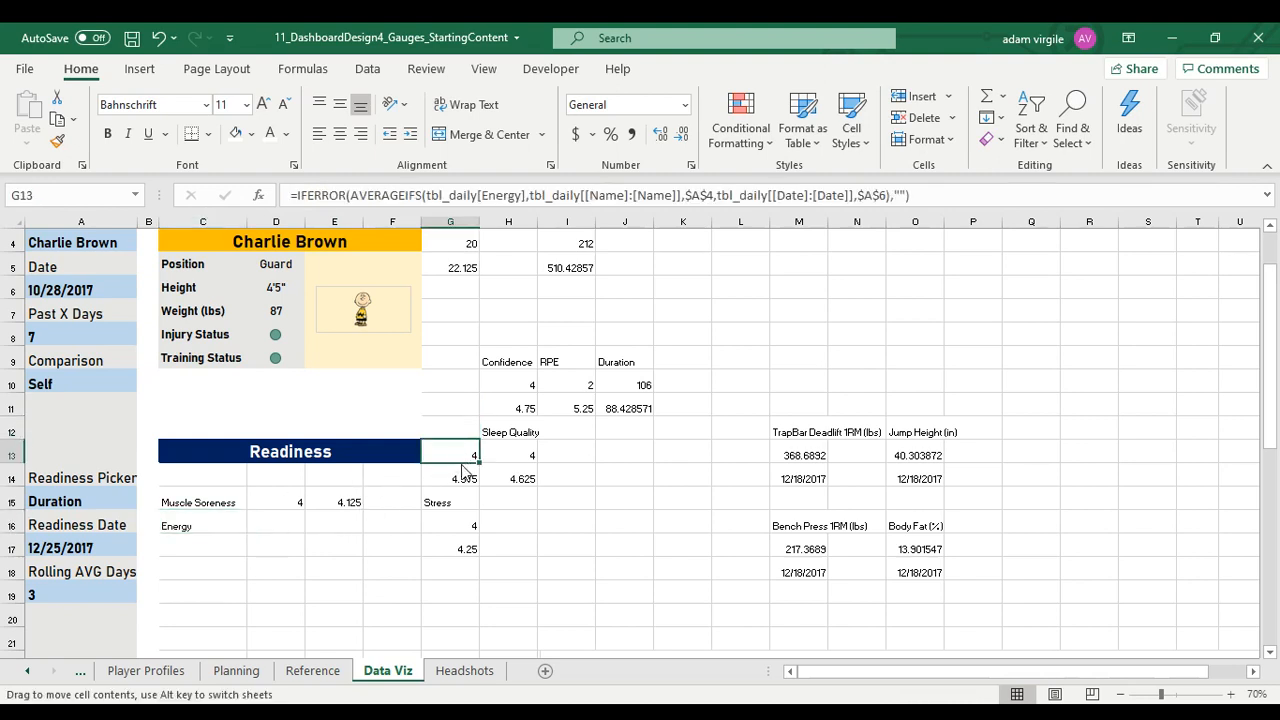
{"action": "left_click_drag", "start_coordinate": [471, 449], "coordinate": [320, 546]}
{"action": "left_click", "coordinate": [463, 480]}
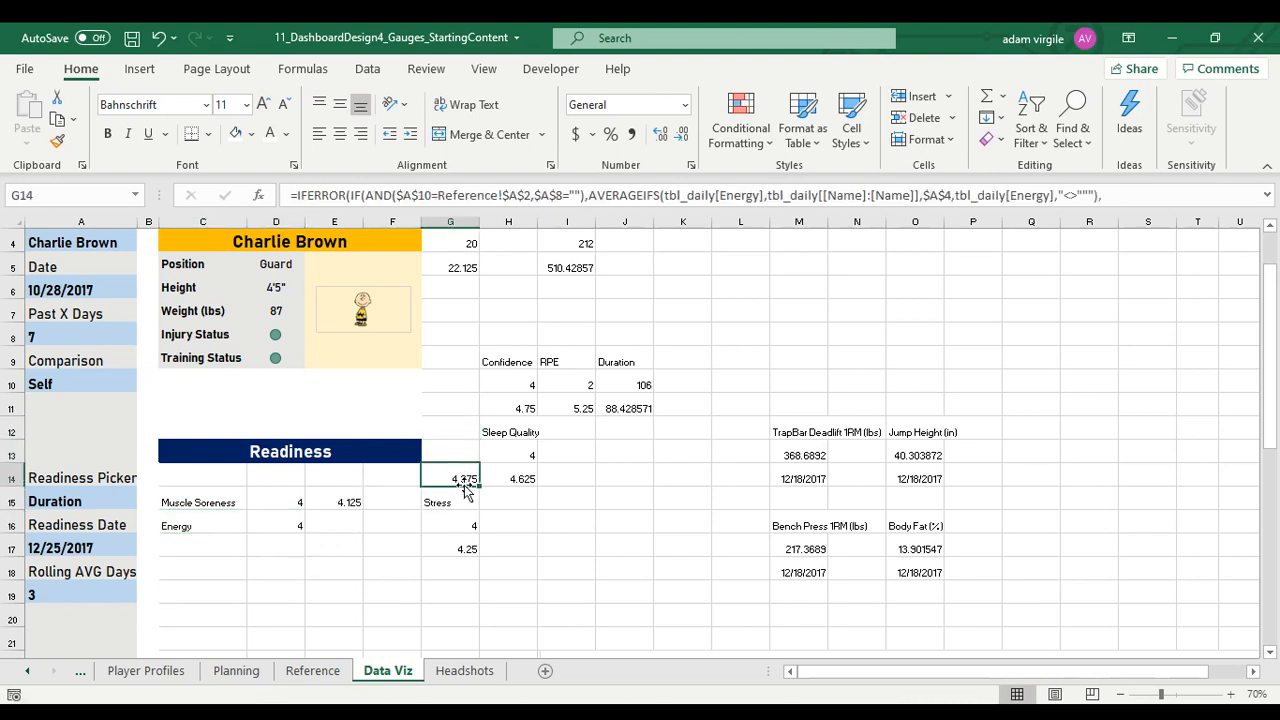
{"action": "left_click_drag", "start_coordinate": [465, 492], "coordinate": [346, 523]}
Move the Stress label and its two values into a single row, C17:E17, below Energy
{"action": "left_click", "coordinate": [465, 505]}
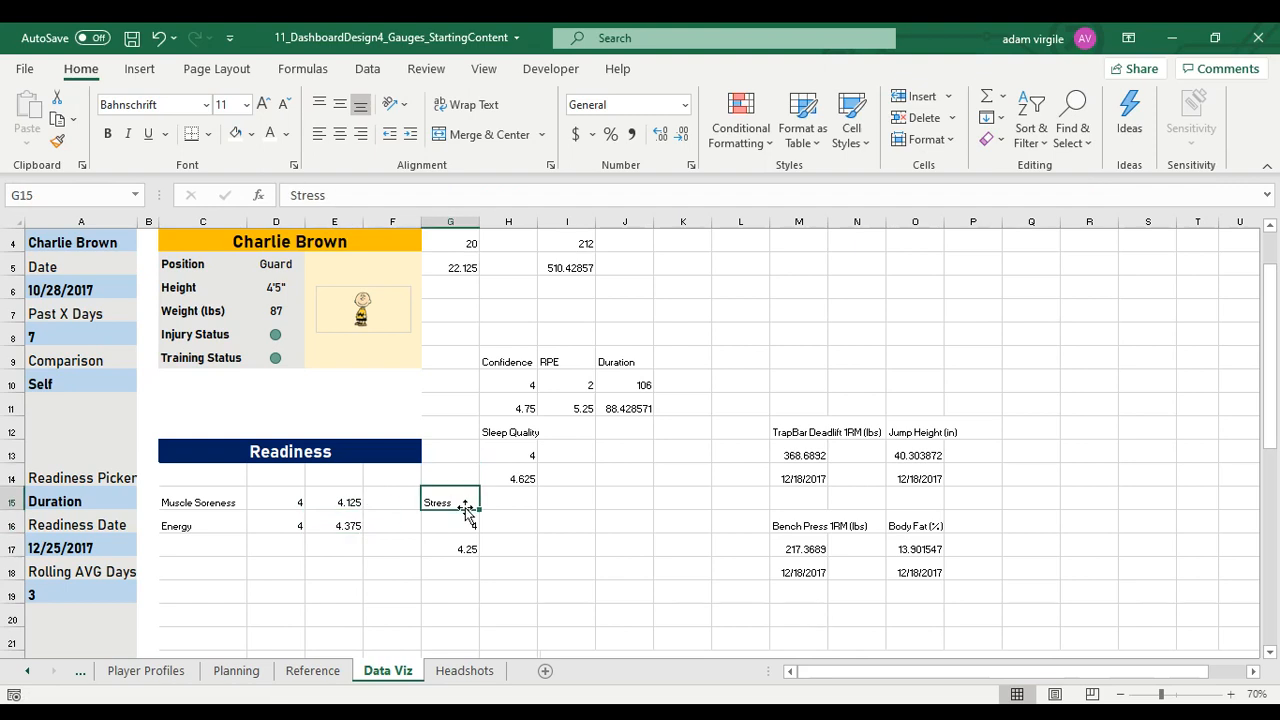
{"action": "left_click_drag", "start_coordinate": [465, 505], "coordinate": [202, 552]}
{"action": "left_click", "coordinate": [449, 524]}
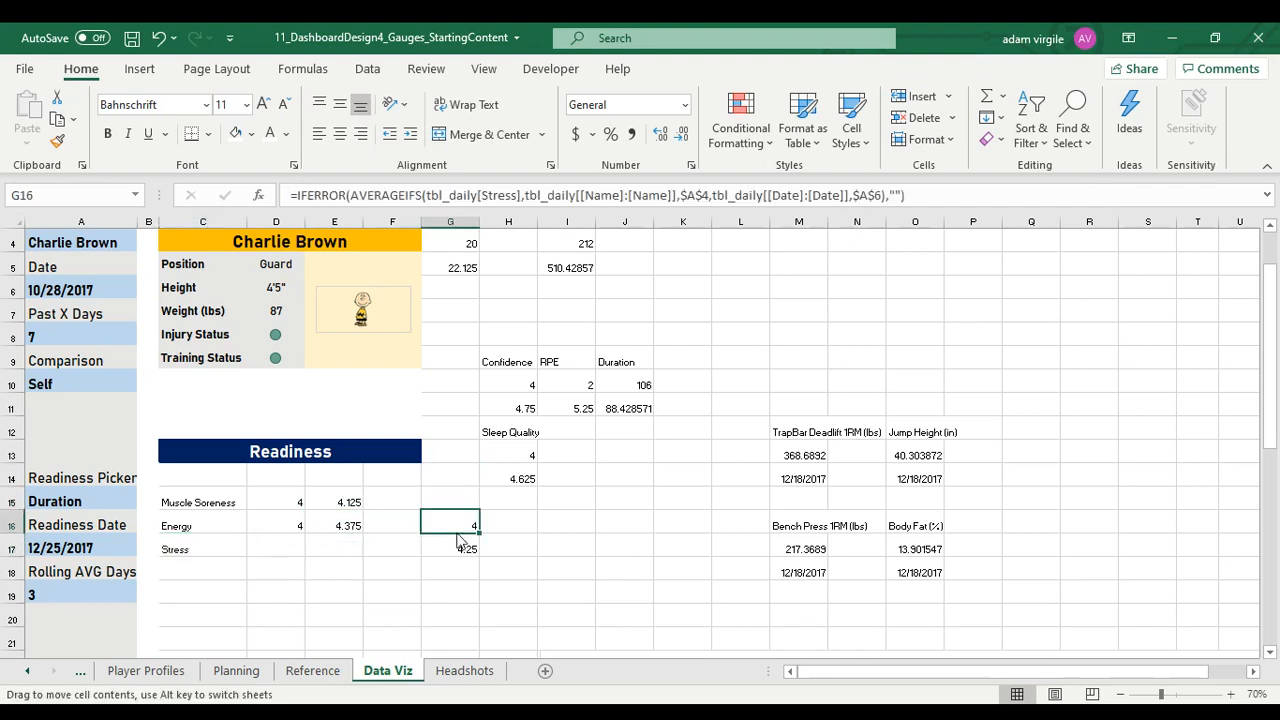
{"action": "left_click_drag", "start_coordinate": [458, 538], "coordinate": [278, 545]}
{"action": "left_click", "coordinate": [452, 545]}
{"action": "left_click_drag", "start_coordinate": [466, 543], "coordinate": [348, 545]}
Move the Sleep Quality label and its two values into a single row, C18:E18, below Stress
{"action": "left_click", "coordinate": [508, 432]}
{"action": "left_click_drag", "start_coordinate": [512, 442], "coordinate": [215, 583]}
{"action": "left_click", "coordinate": [515, 452]}
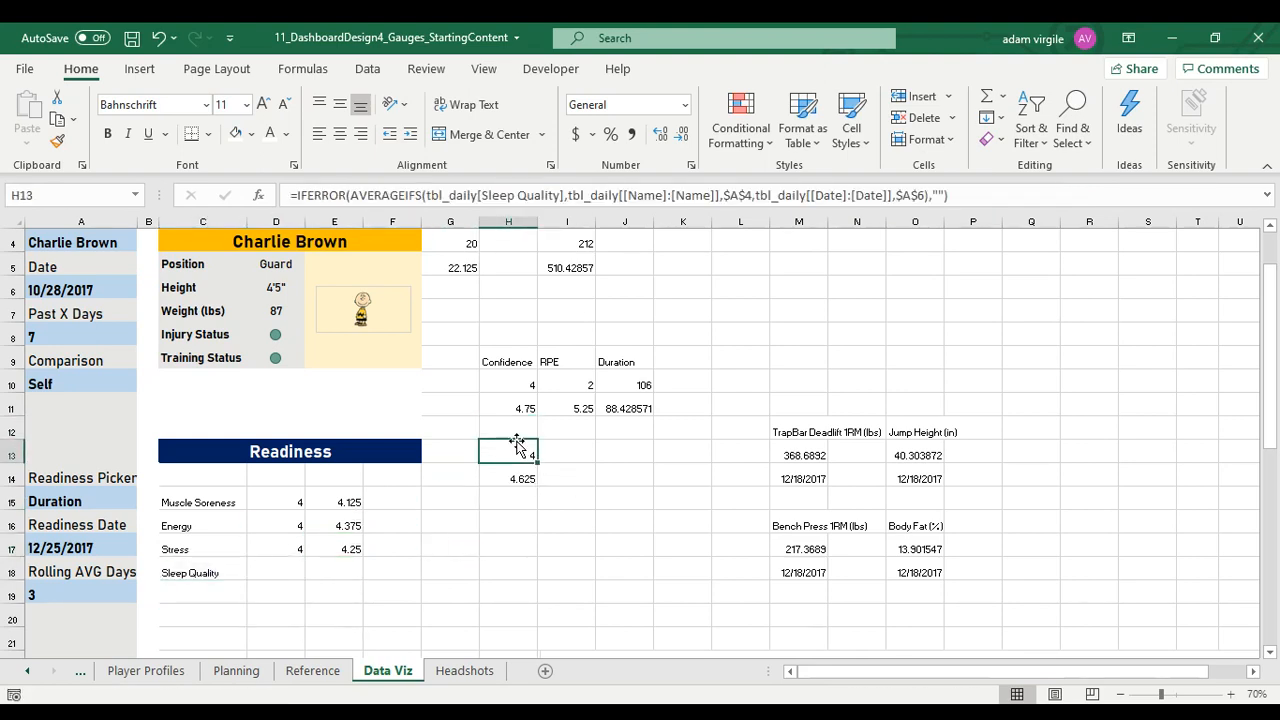
{"action": "left_click_drag", "start_coordinate": [516, 444], "coordinate": [342, 566]}
{"action": "left_click", "coordinate": [522, 477]}
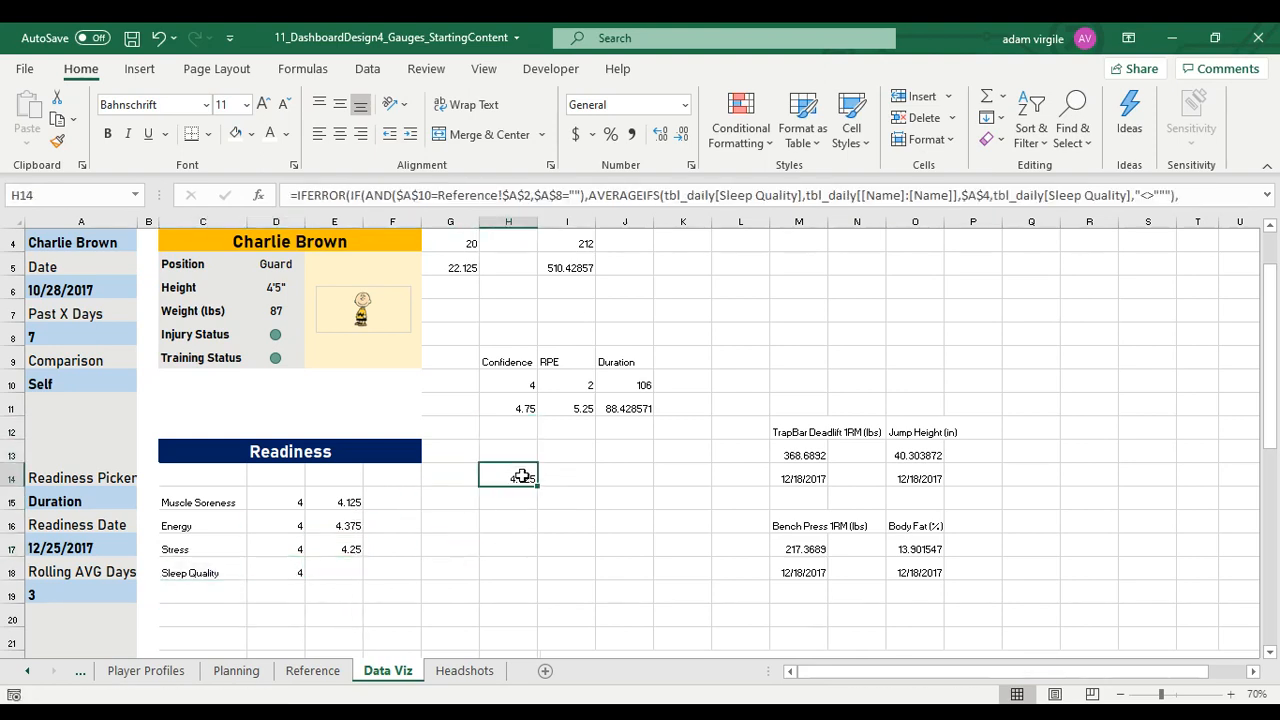
{"action": "left_click_drag", "start_coordinate": [522, 462], "coordinate": [338, 574]}
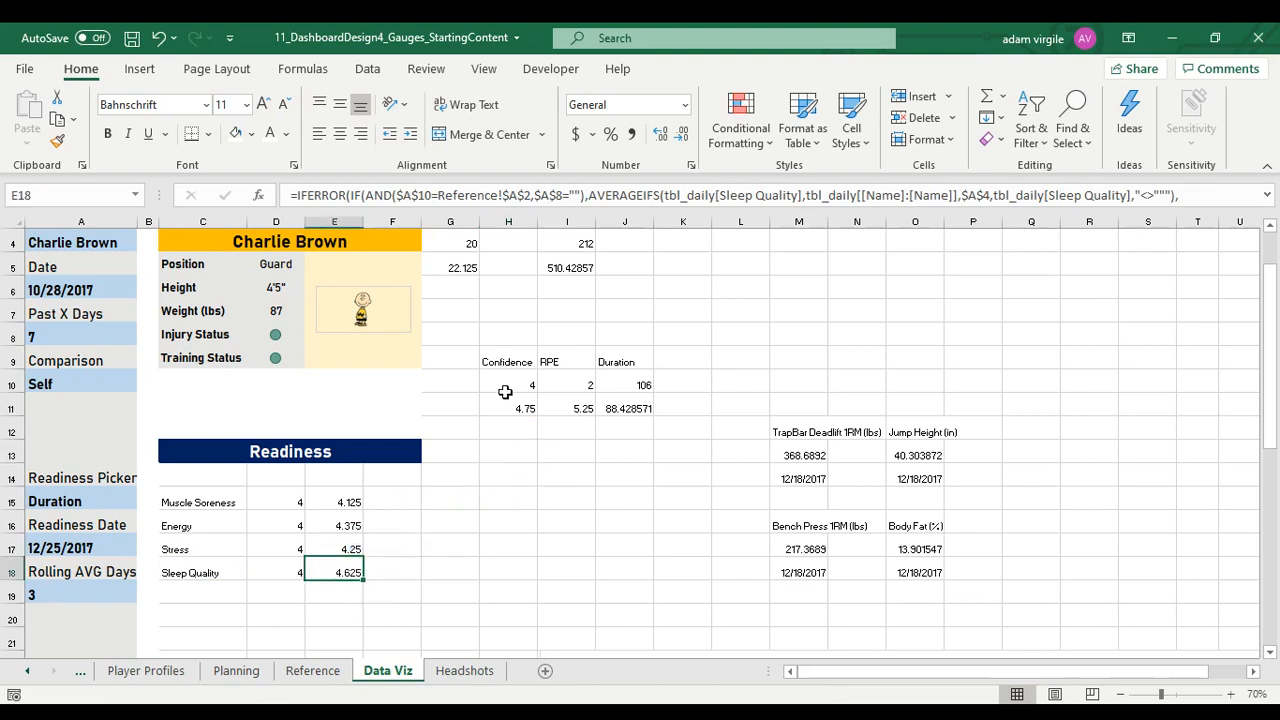
Move the two Confidence values side by side into D19:E19, below the Sleep Quality values
{"action": "left_click", "coordinate": [516, 388]}
{"action": "left_click_drag", "start_coordinate": [516, 388], "coordinate": [278, 598]}
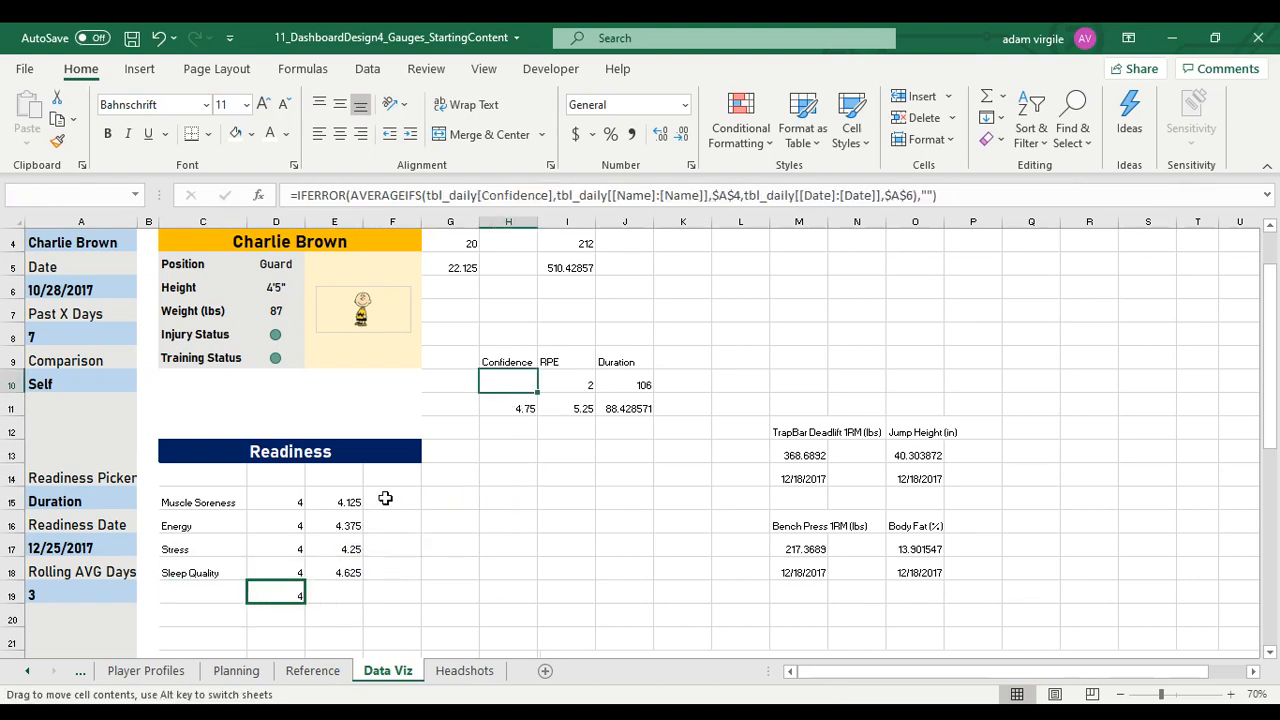
{"action": "left_click", "coordinate": [517, 407]}
{"action": "left_click_drag", "start_coordinate": [523, 400], "coordinate": [352, 595]}
Check which metric column the averaging formulas in E19 and E18 reference, leaving both formulas unedited
{"action": "left_click", "coordinate": [762, 195]}
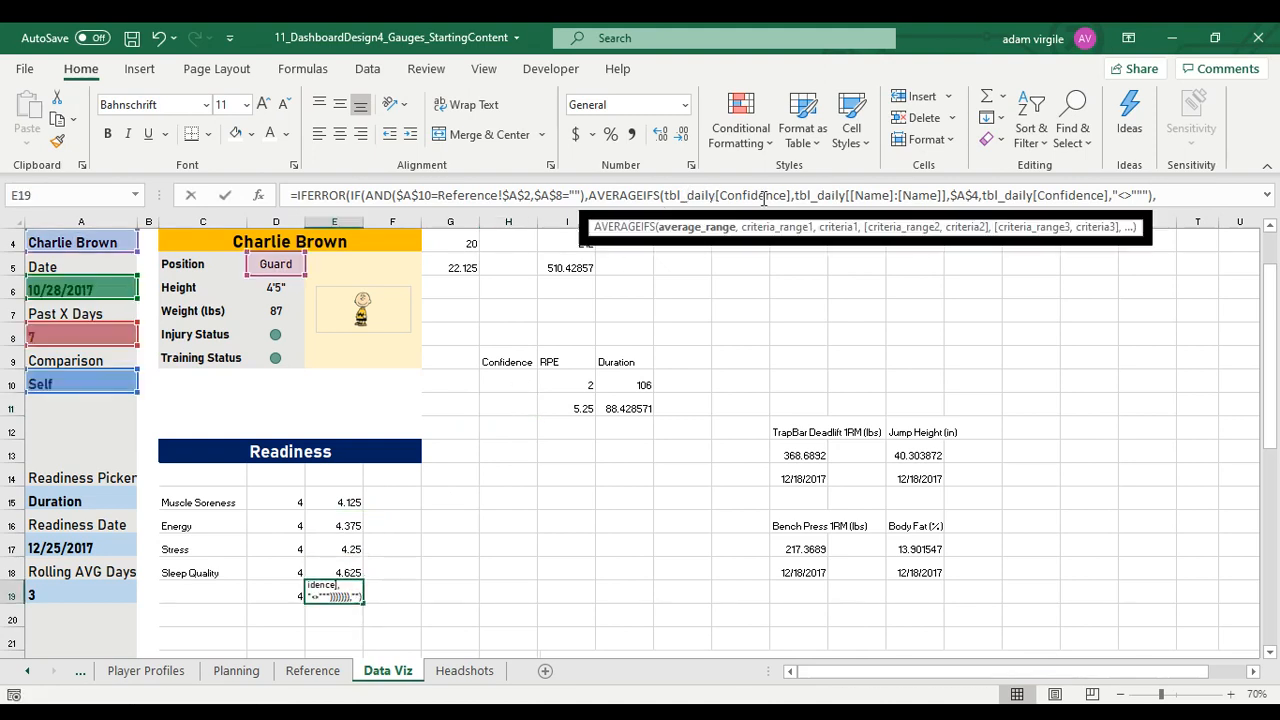
{"action": "type", "text": "`"}
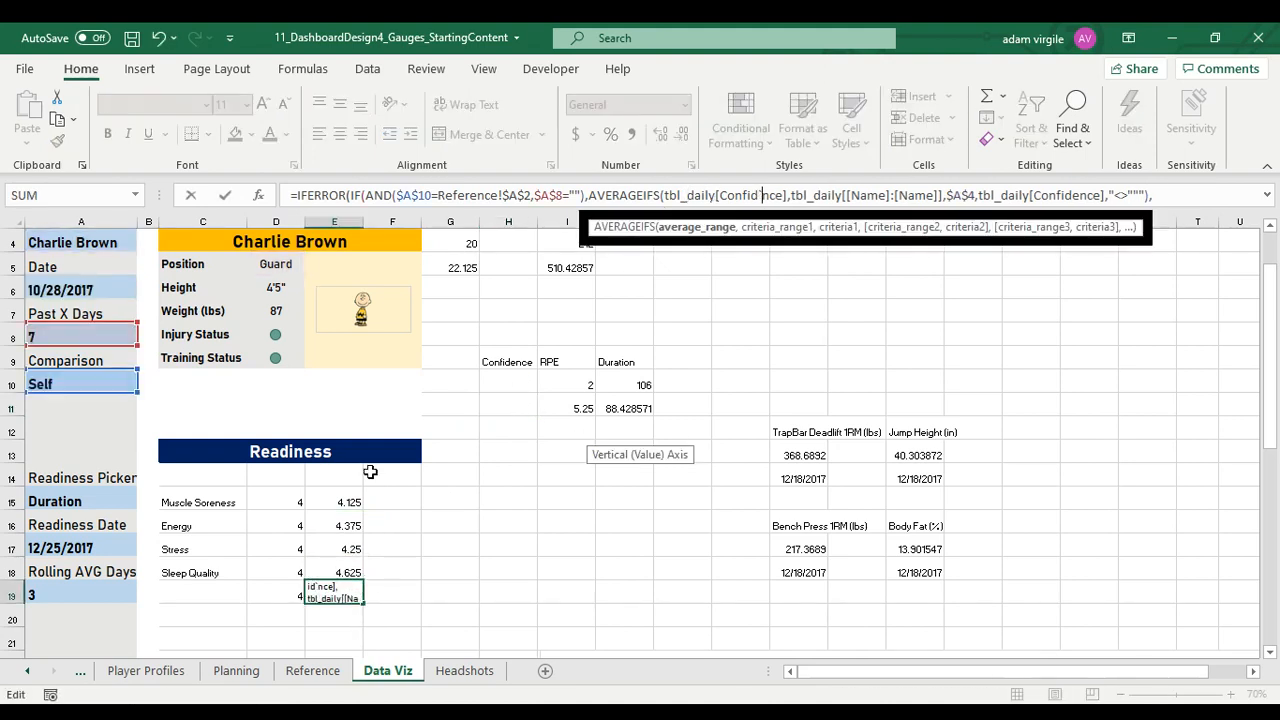
{"action": "left_click", "coordinate": [370, 472]}
{"action": "left_click", "coordinate": [606, 468]}
{"action": "key", "text": "Escape"}
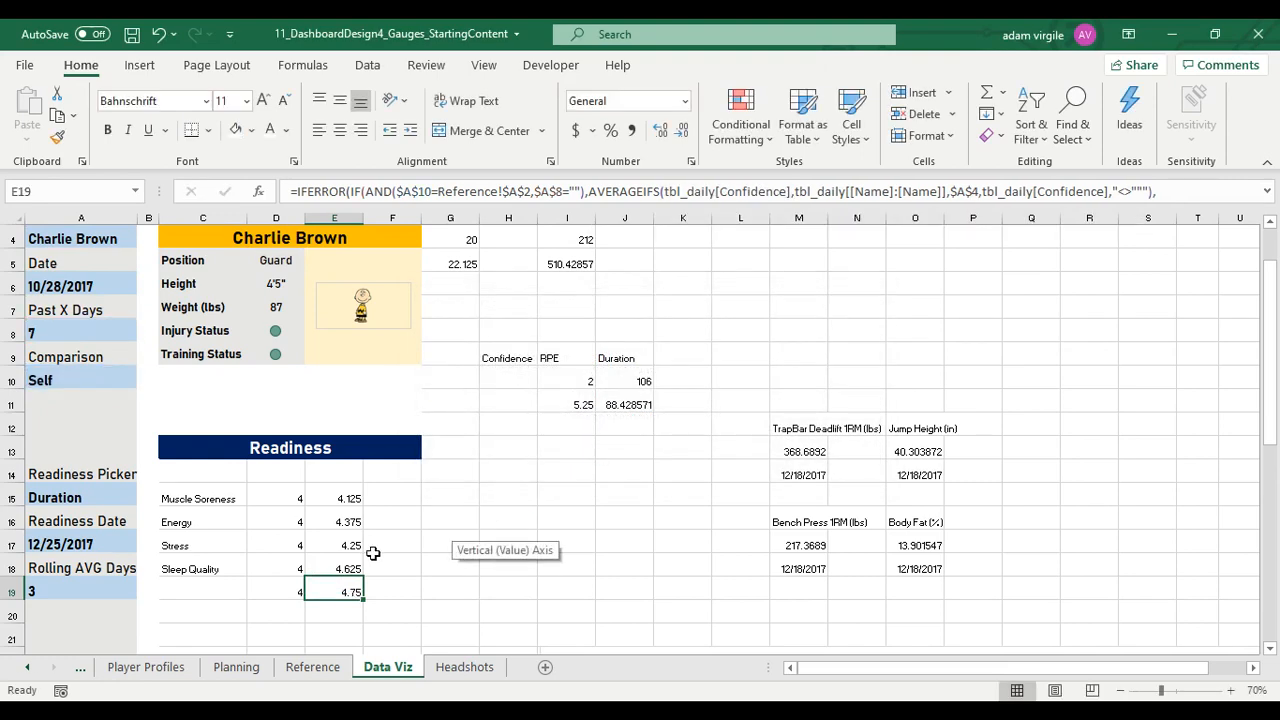
{"action": "left_click", "coordinate": [344, 561]}
{"action": "left_click", "coordinate": [764, 191]}
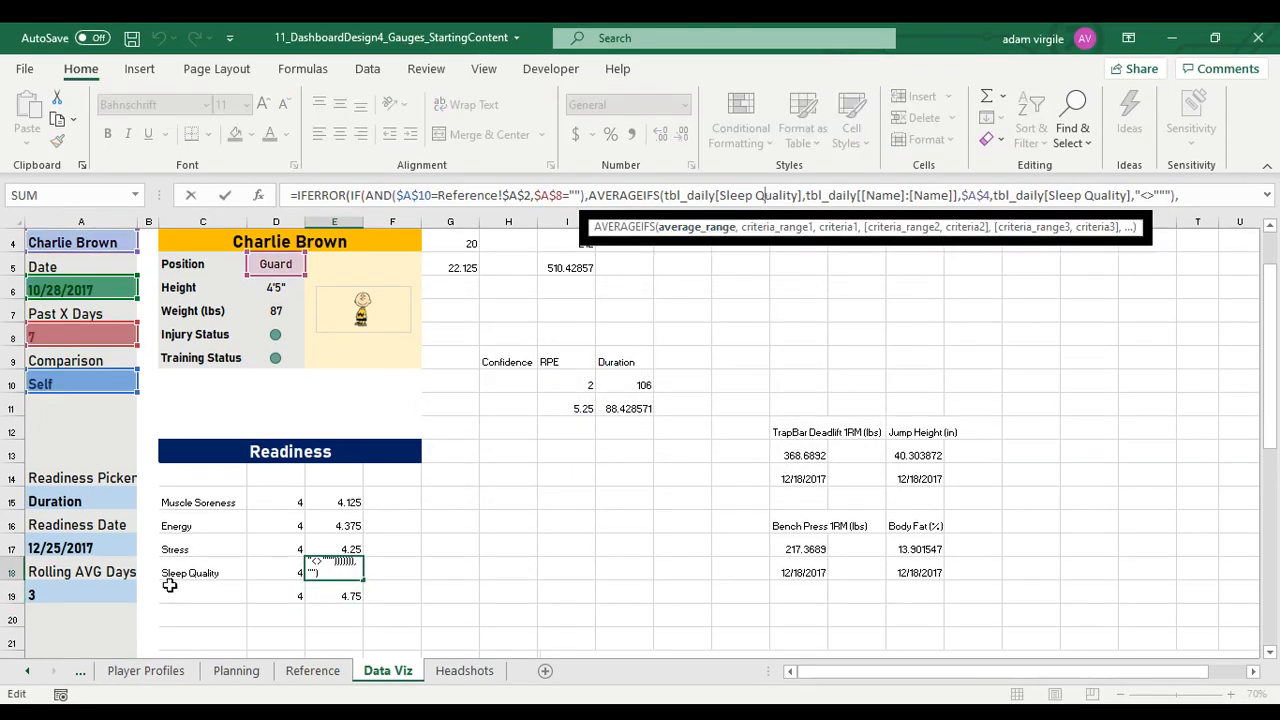
{"action": "key", "text": "Escape"}
Move the Confidence label into C19, beside its two values
{"action": "left_click_drag", "start_coordinate": [500, 366], "coordinate": [190, 604]}
{"action": "mouse_move", "coordinate": [192, 500]}
{"action": "left_mouse_down"}
{"action": "mouse_move", "coordinate": [342, 581]}
{"action": "mouse_move", "coordinate": [348, 597]}
{"action": "left_mouse_up"}
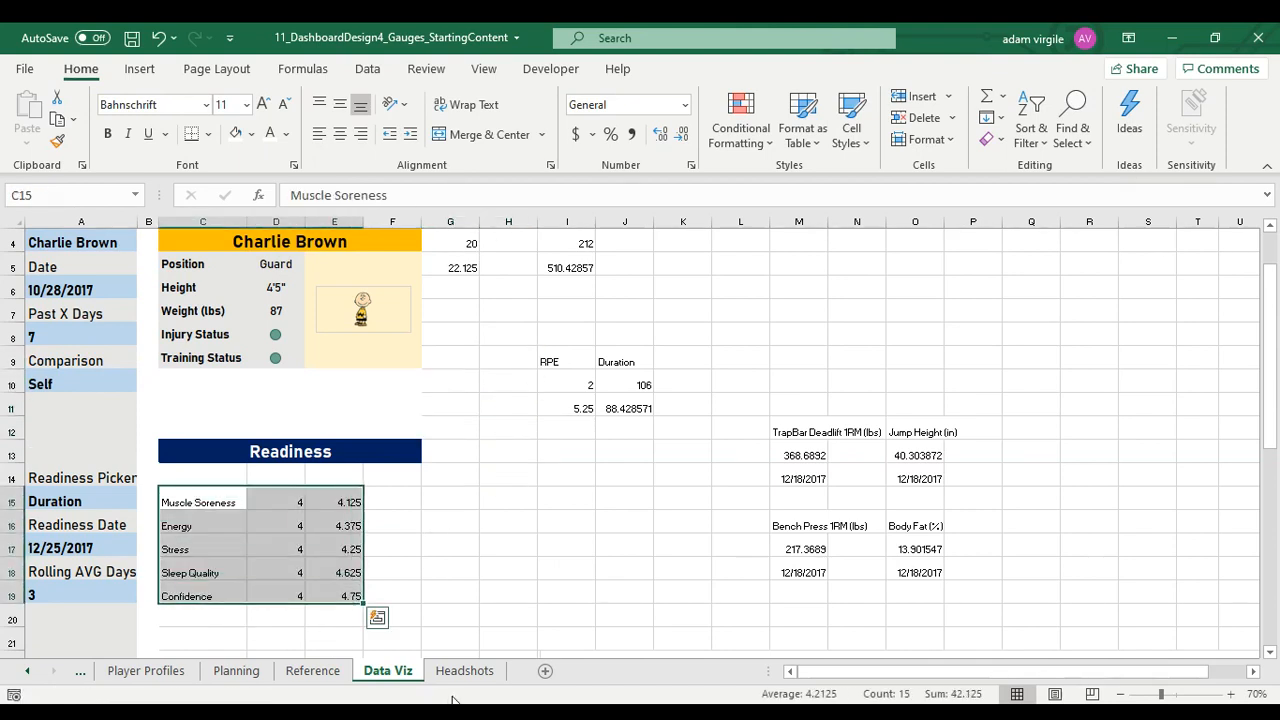
Format the comparison averages in E15:E19 as Number with one decimal place
{"action": "left_click_drag", "start_coordinate": [338, 500], "coordinate": [352, 591]}
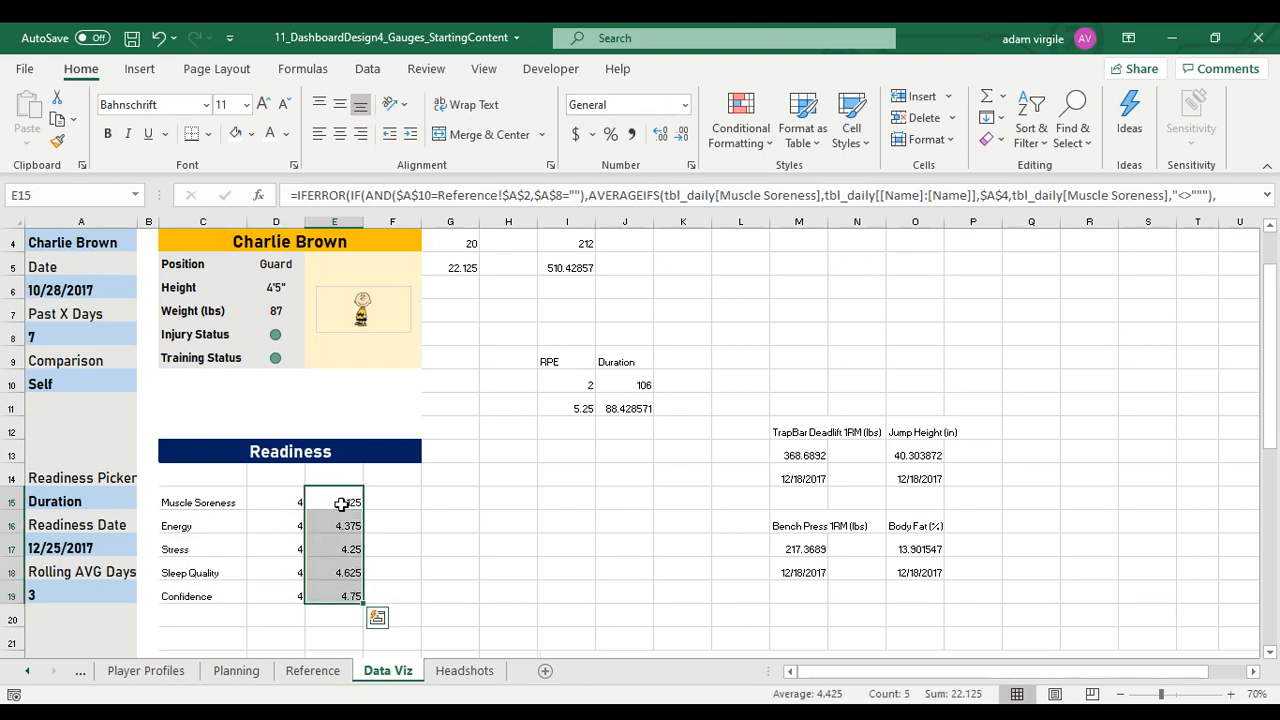
{"action": "left_click", "coordinate": [627, 108]}
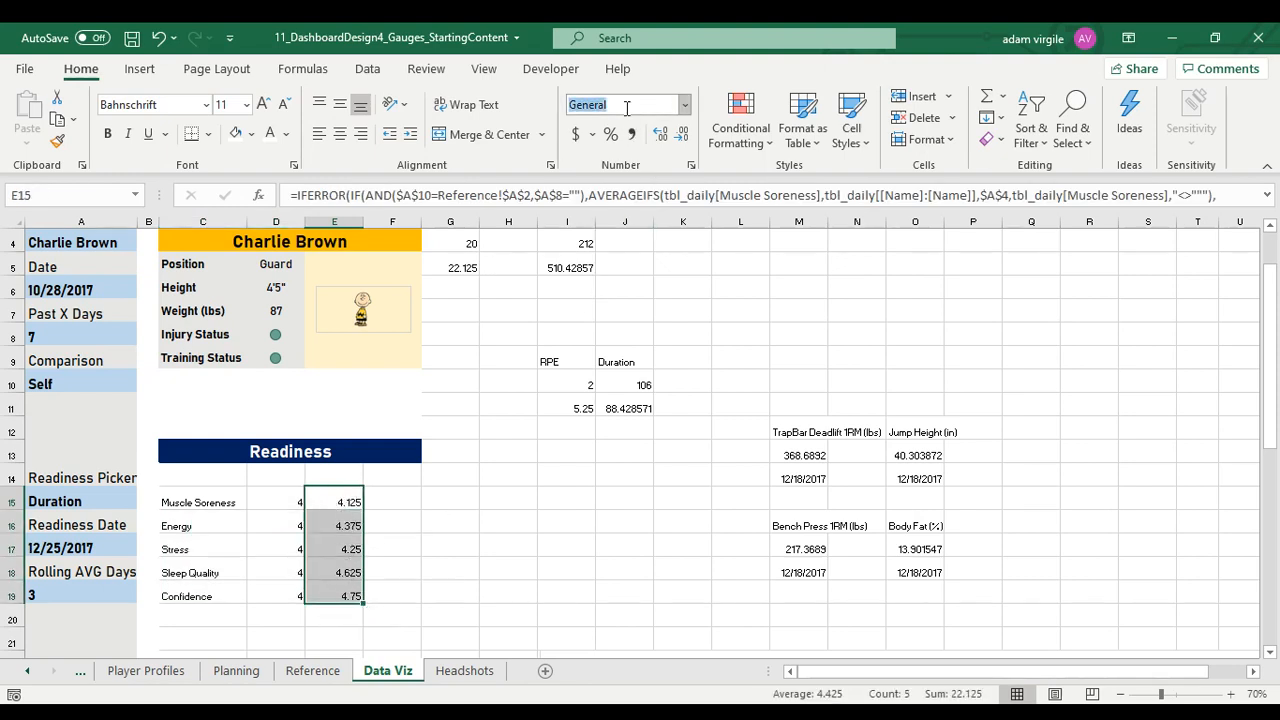
{"action": "type", "text": "Number"}
{"action": "key", "text": "Return"}
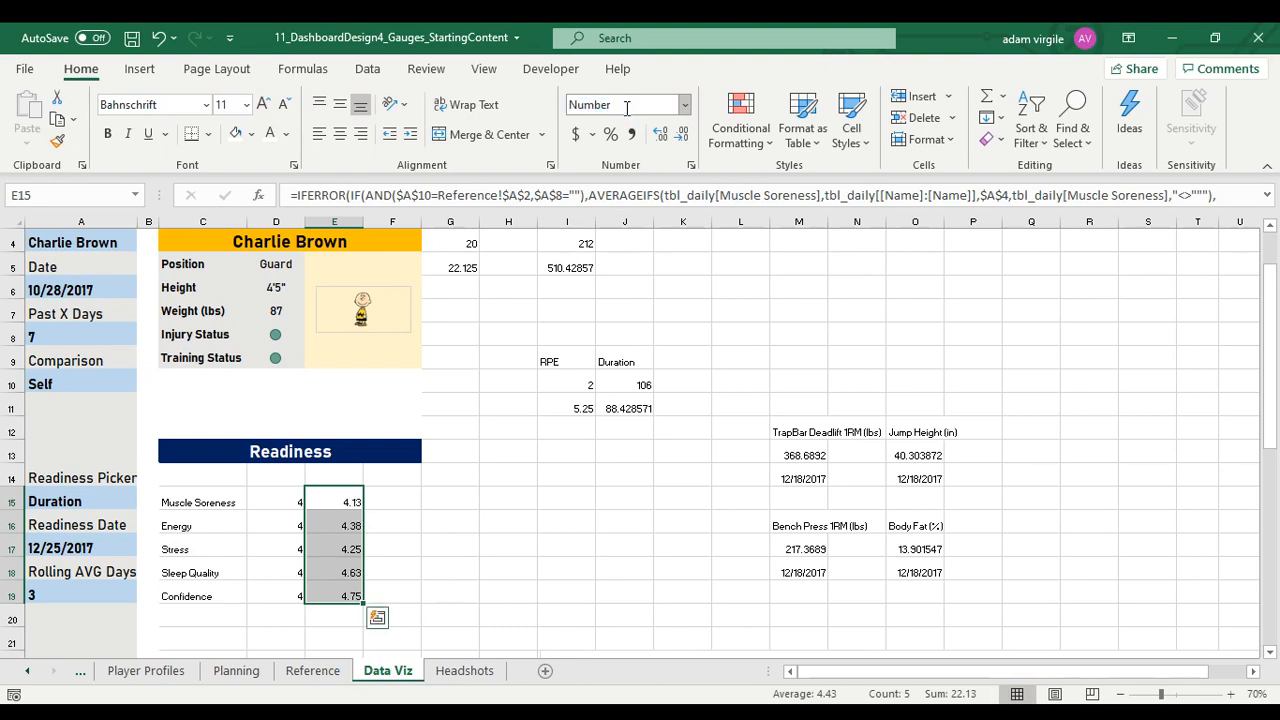
{"action": "left_click", "coordinate": [682, 136]}
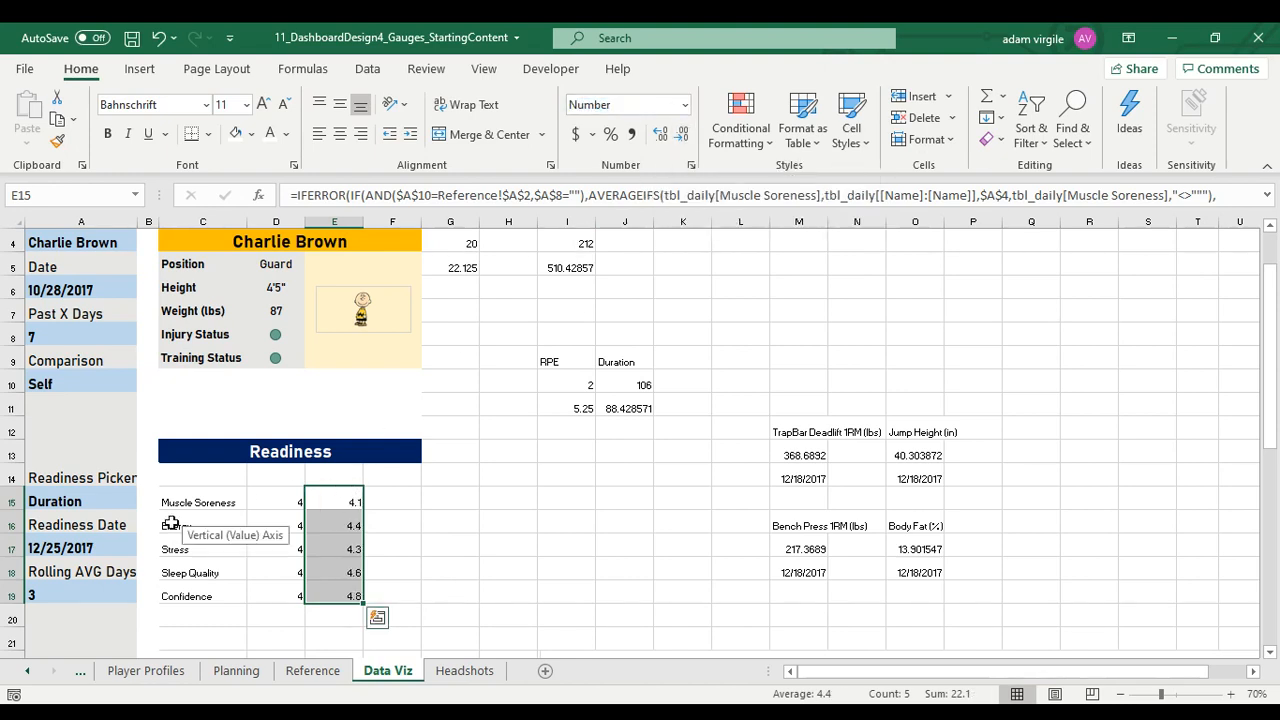
Center the readiness values in D15:E19 horizontally and vertically
{"action": "left_click_drag", "start_coordinate": [292, 501], "coordinate": [354, 591]}
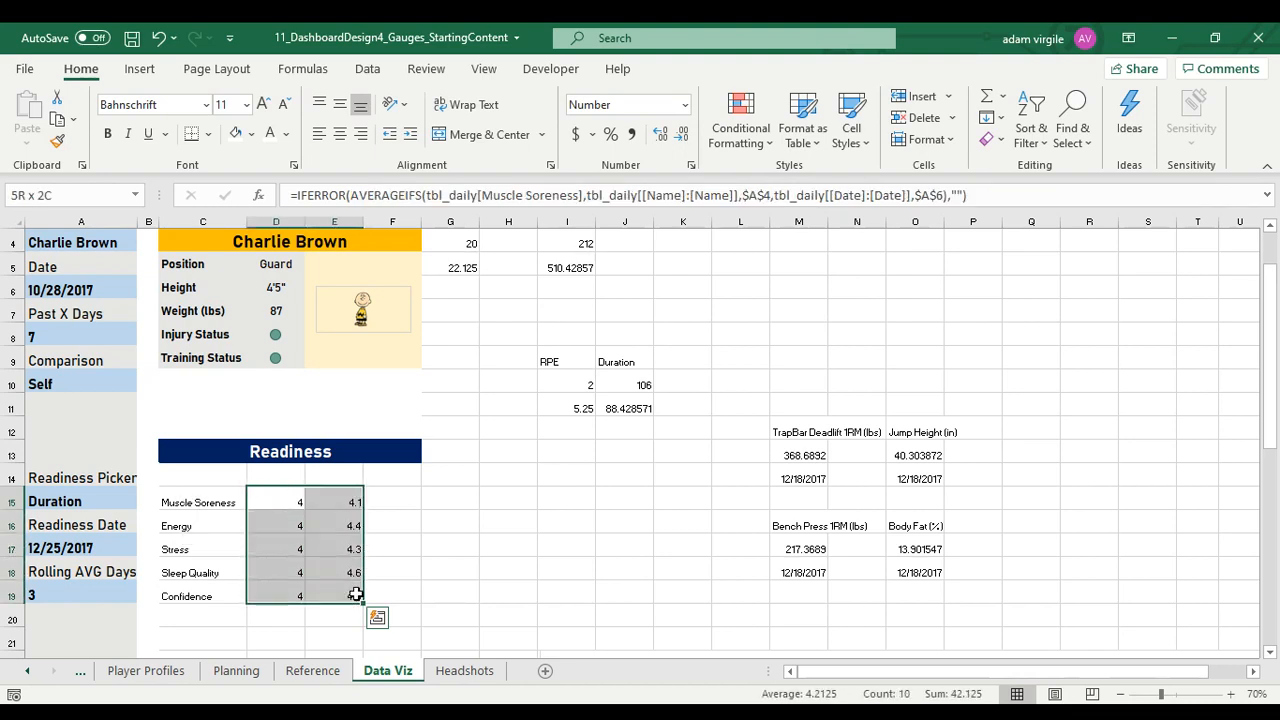
{"action": "left_click", "coordinate": [339, 134]}
{"action": "left_click", "coordinate": [340, 104]}
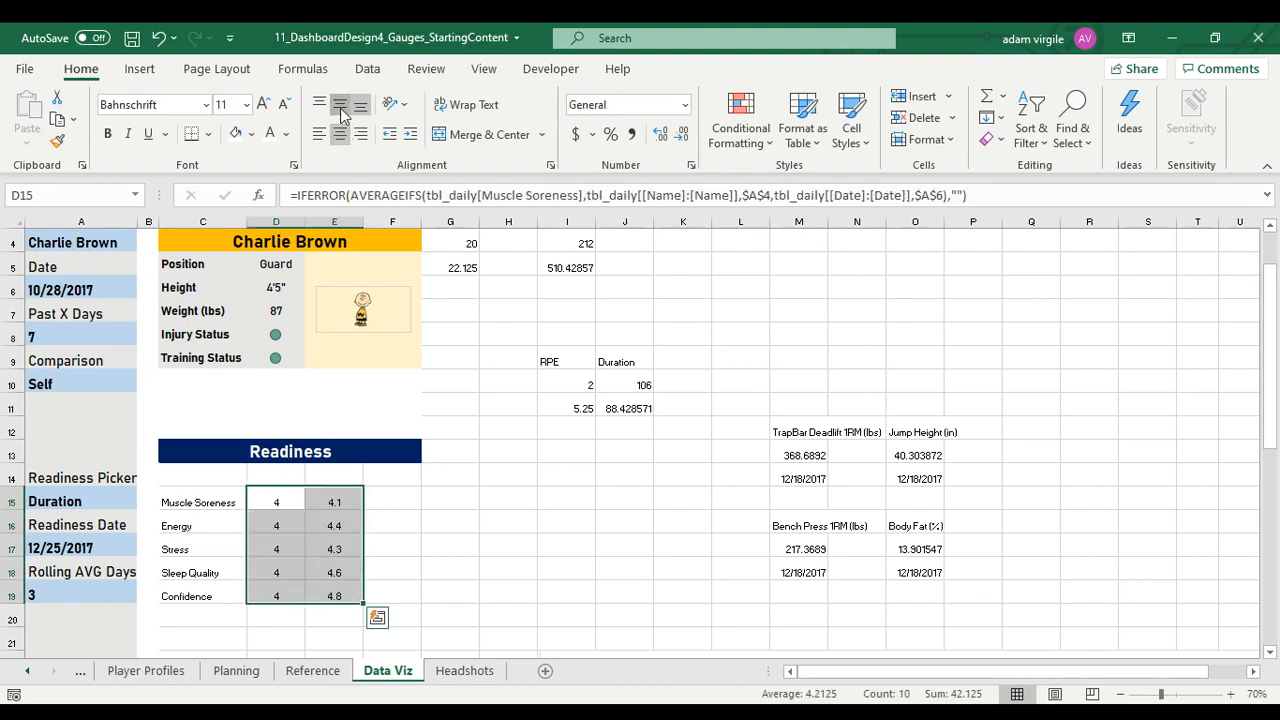
Make the metric labels in C15:C19 bold and set the font size of C15:E19 to 14
{"action": "left_click_drag", "start_coordinate": [188, 497], "coordinate": [202, 594]}
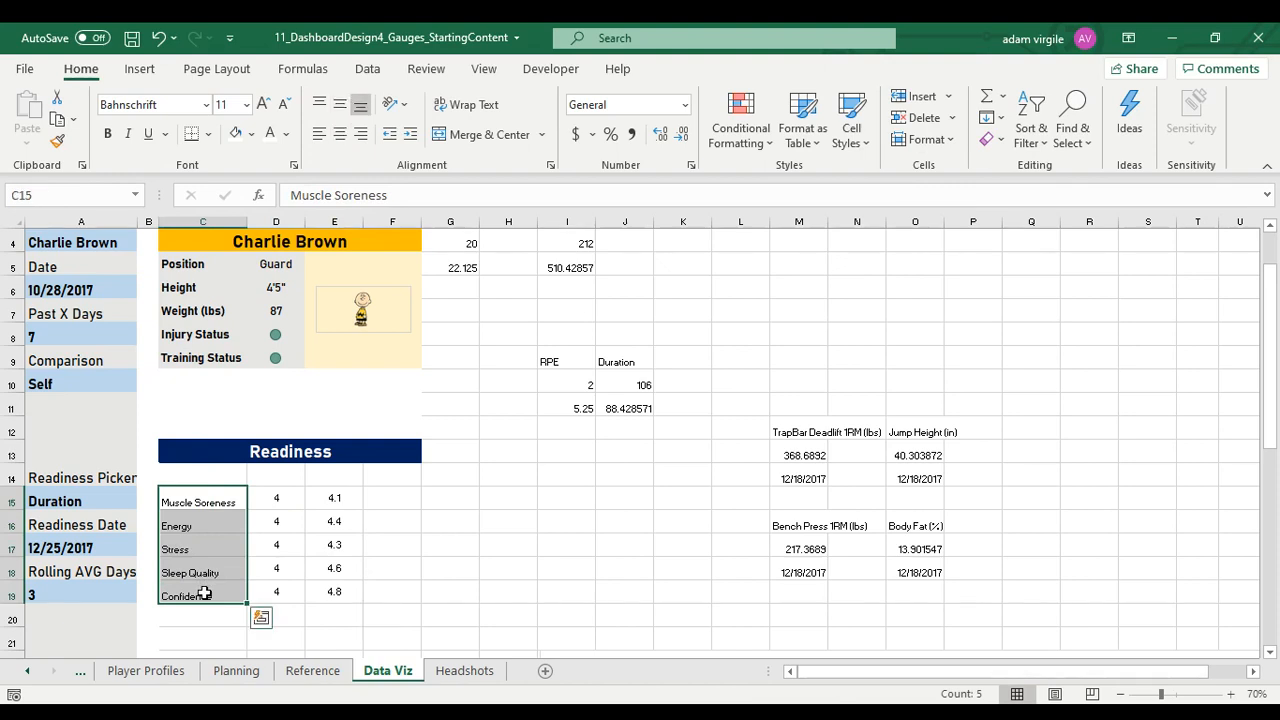
{"action": "key", "text": "ctrl+b"}
{"action": "left_click_drag", "start_coordinate": [223, 506], "coordinate": [347, 597]}
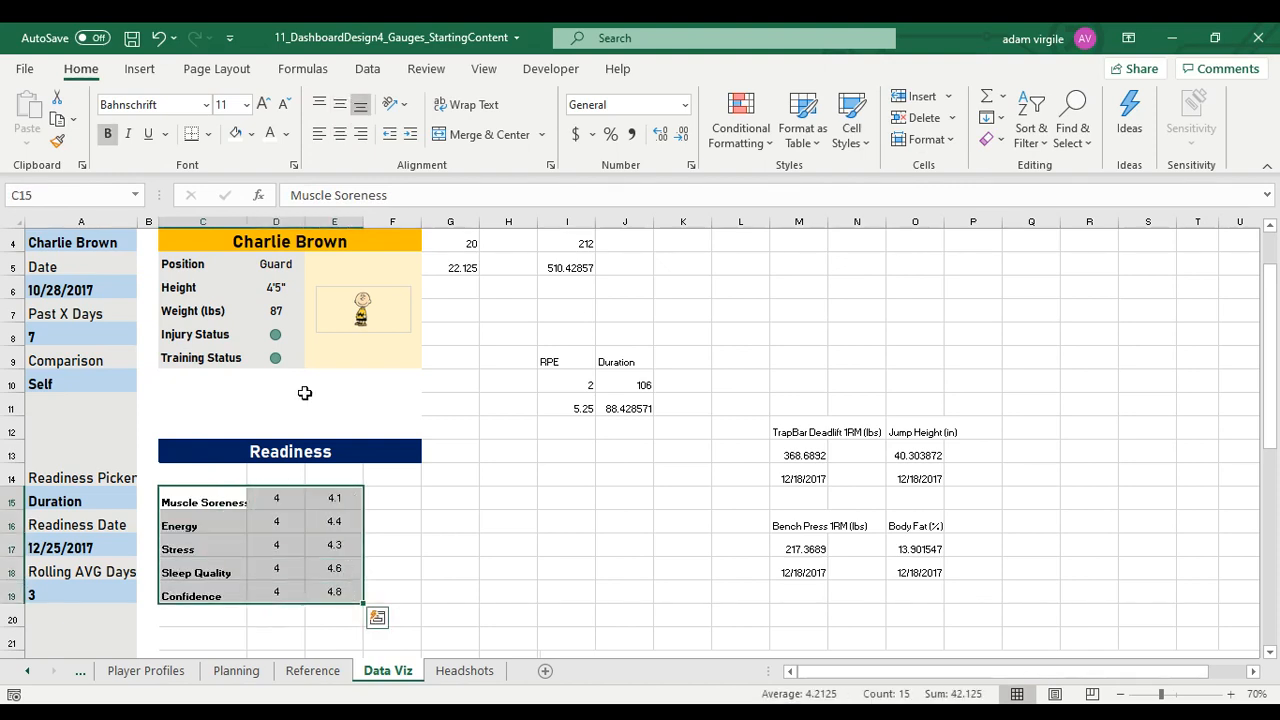
{"action": "left_click", "coordinate": [181, 105]}
{"action": "key", "text": "Return"}
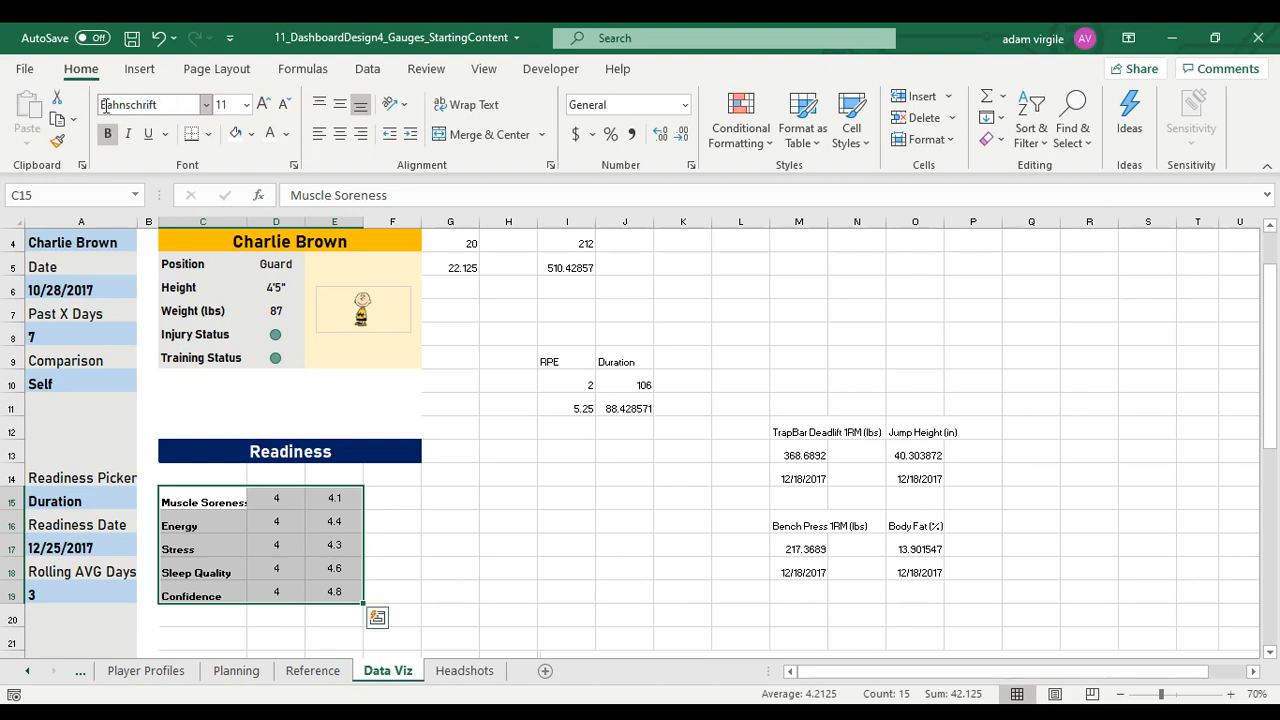
{"action": "left_click", "coordinate": [224, 105]}
{"action": "type", "text": "14"}
{"action": "key", "text": "Return"}
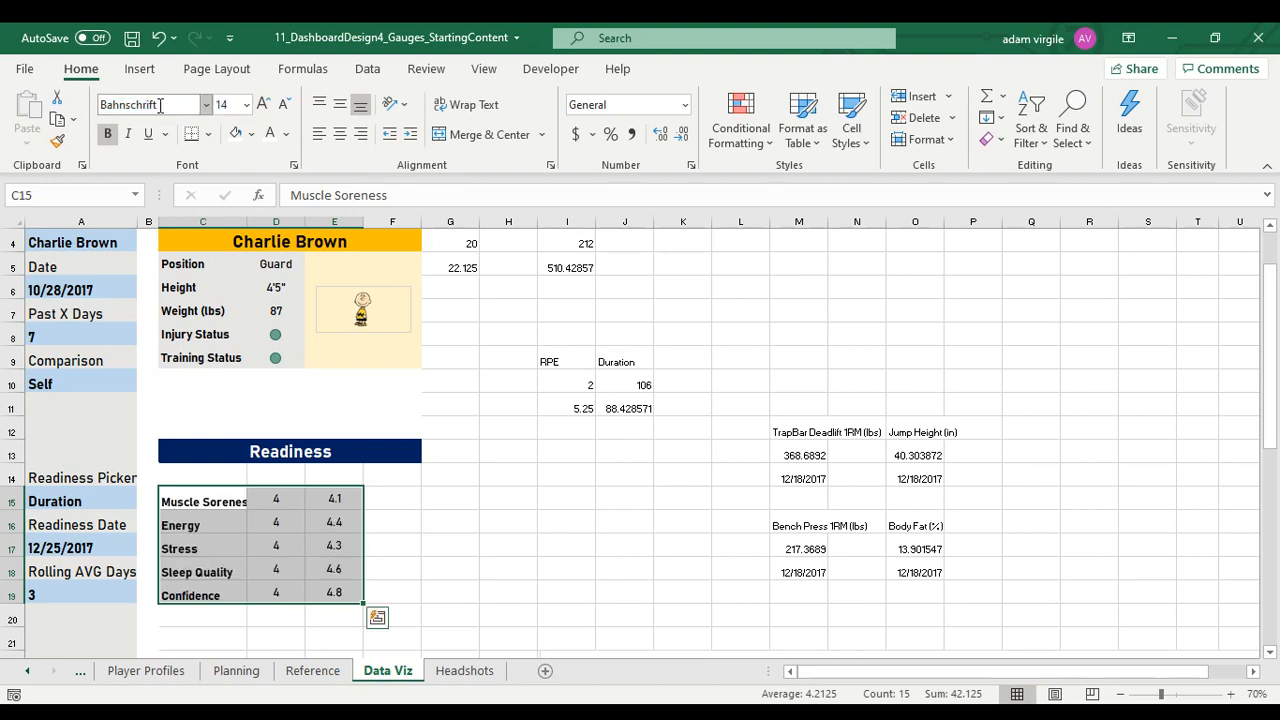
Autofit column C to its contents and middle-align the readiness table C15:E19
{"action": "double_click", "coordinate": [248, 220]}
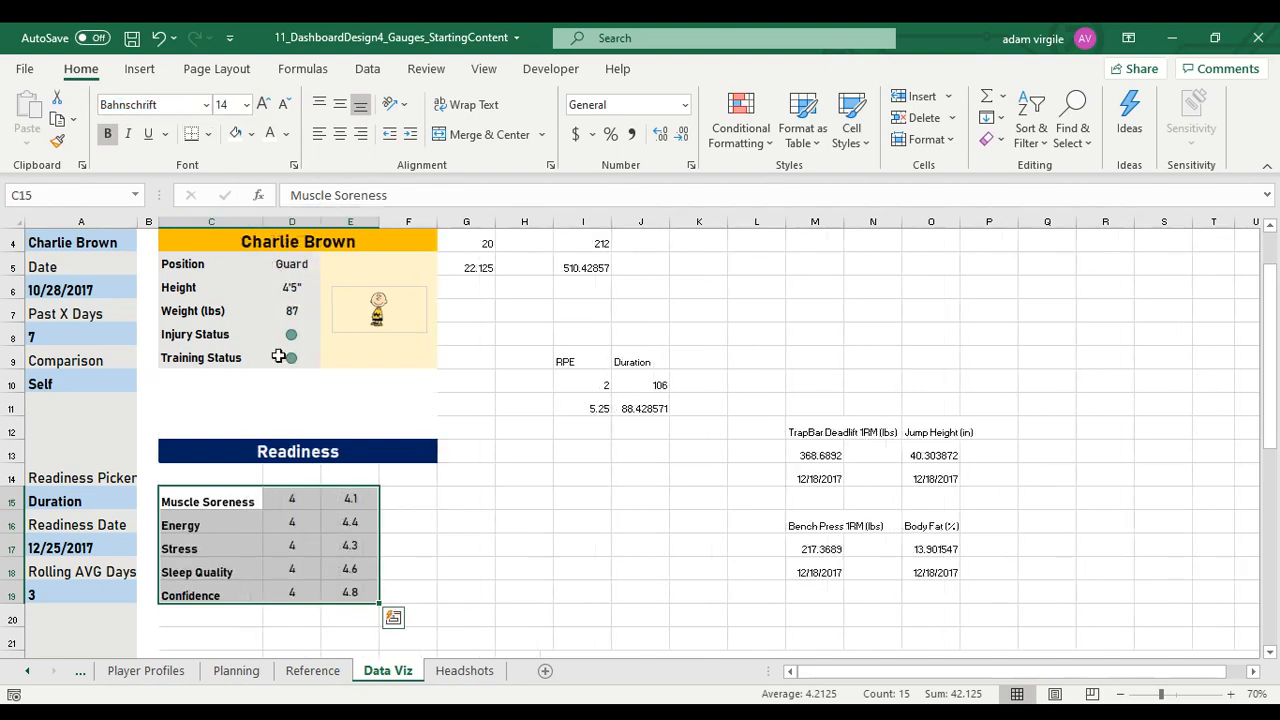
{"action": "left_click", "coordinate": [299, 540]}
{"action": "left_click_drag", "start_coordinate": [215, 501], "coordinate": [376, 593]}
{"action": "left_click", "coordinate": [339, 104]}
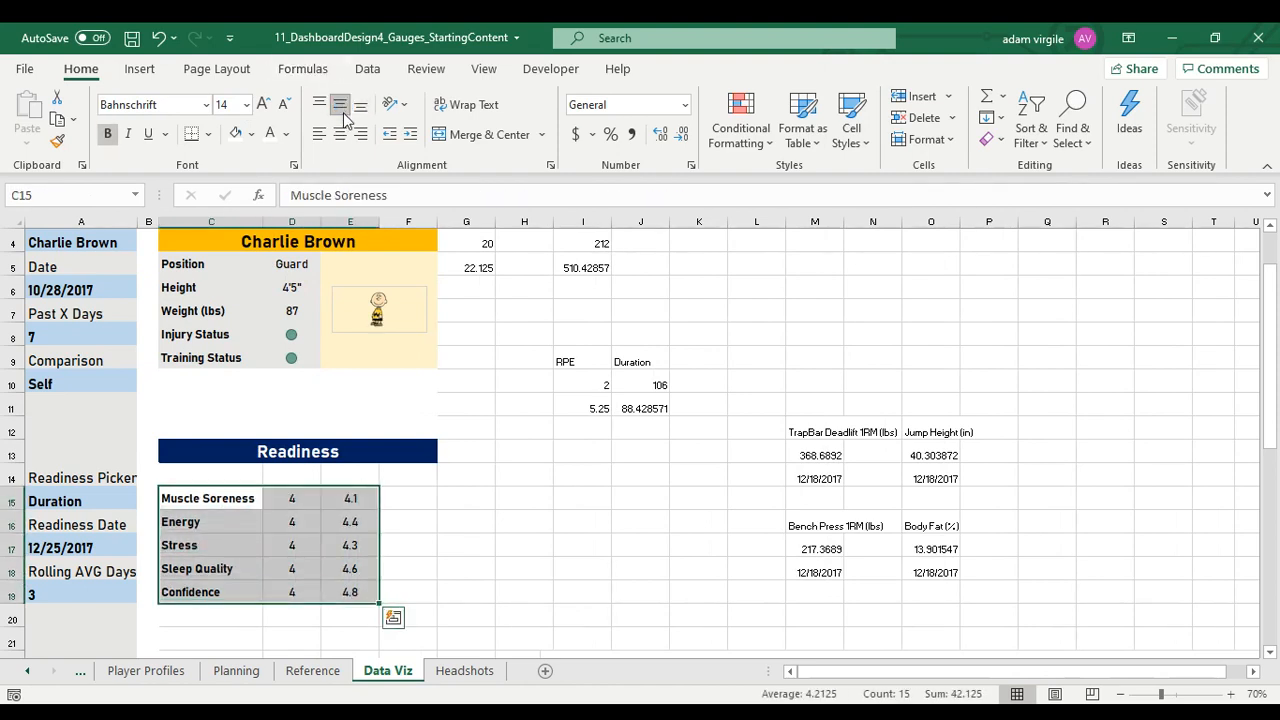
Move the whole readiness table down one row to C16:E20
{"action": "scroll", "coordinate": [228, 452], "scroll_direction": "down", "scroll_amount": 1}
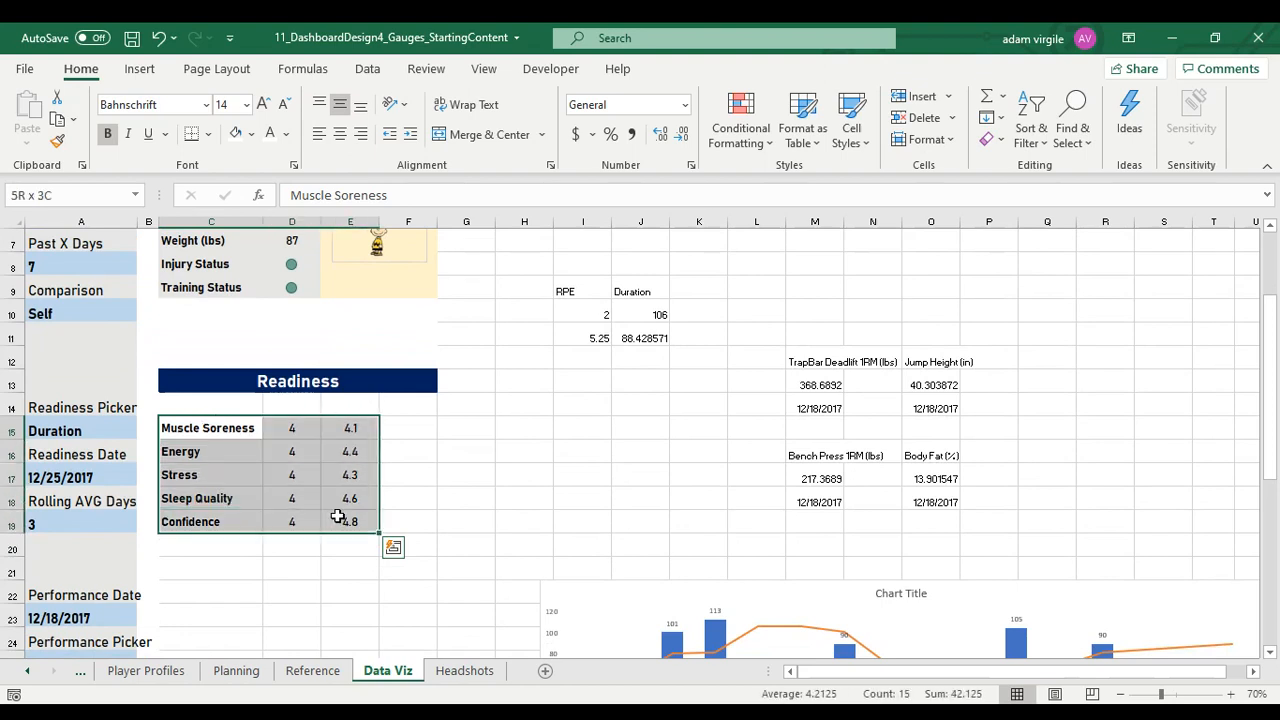
{"action": "left_click_drag", "start_coordinate": [343, 537], "coordinate": [345, 560]}
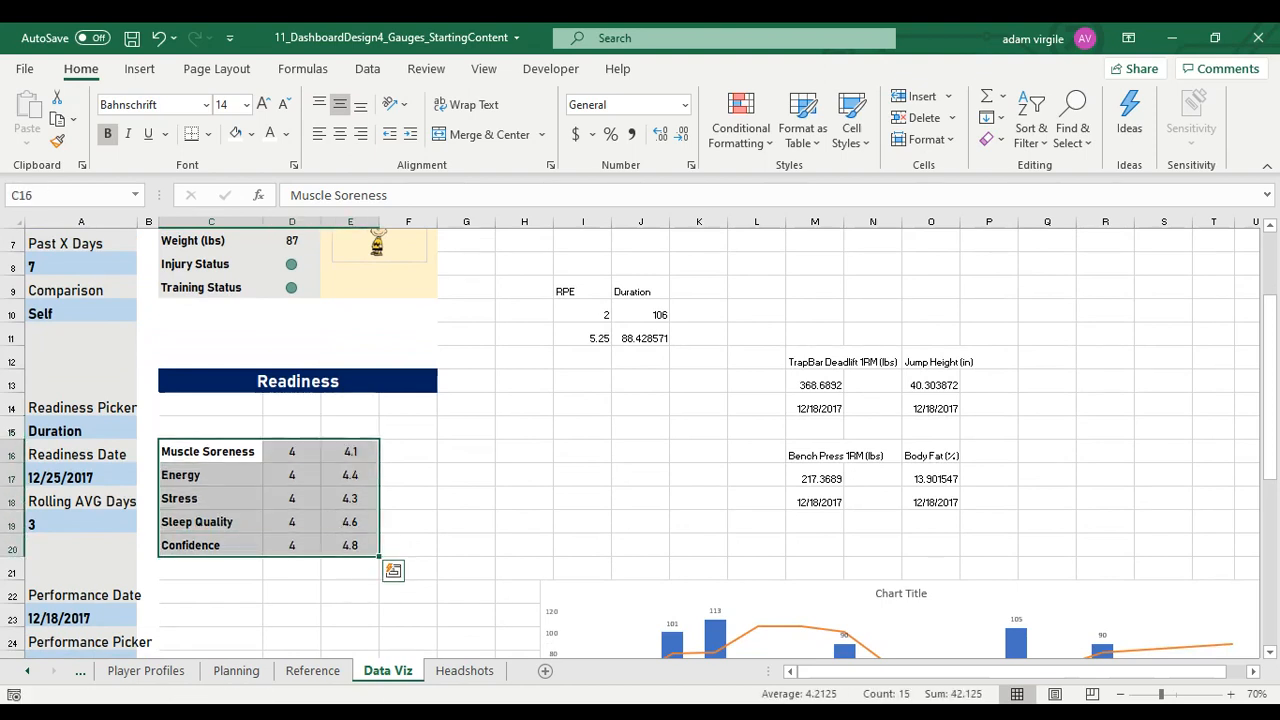
{"action": "key", "text": "alt+Tab"}
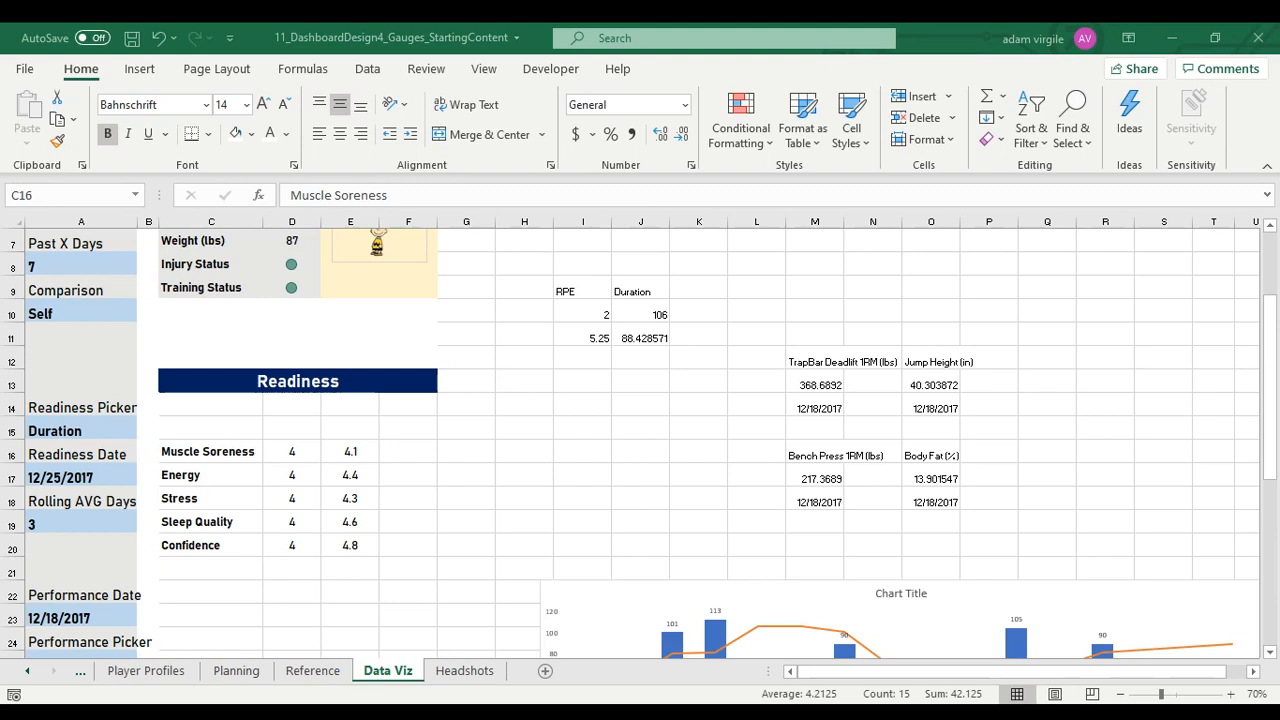
{"action": "key", "text": "alt+Tab"}
Copy the Muscle Soreness formula from D16 into D15, the empty cell above it
{"action": "left_click", "coordinate": [296, 451]}
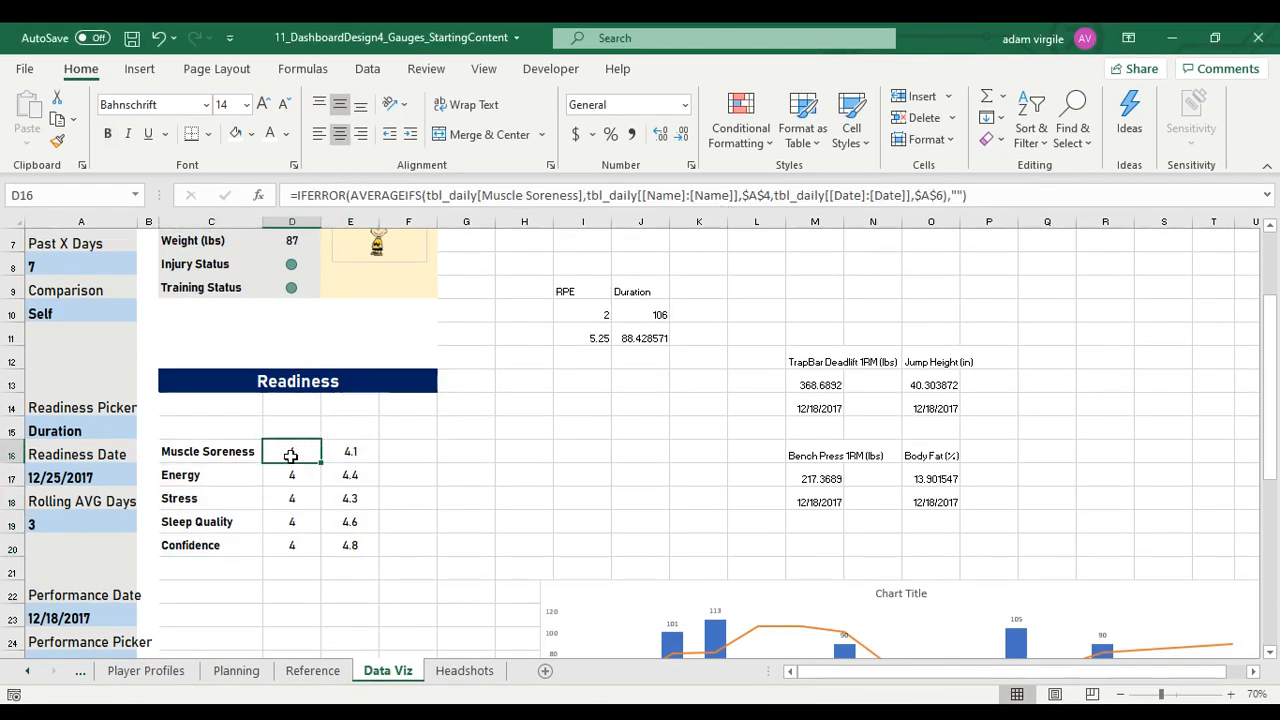
{"action": "left_click_drag", "start_coordinate": [290, 456], "coordinate": [337, 451]}
{"action": "left_click", "coordinate": [343, 451]}
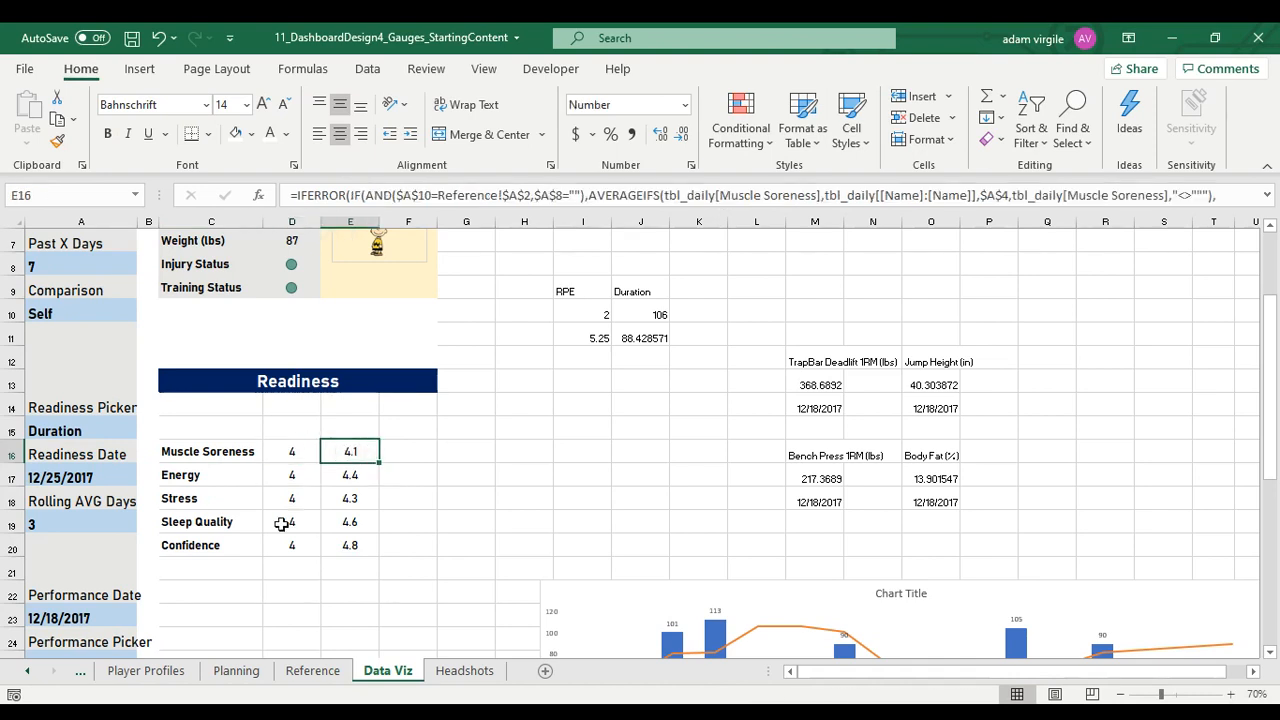
{"action": "left_click", "coordinate": [296, 454]}
{"action": "key", "text": "ctrl+c"}
{"action": "left_click", "coordinate": [296, 423]}
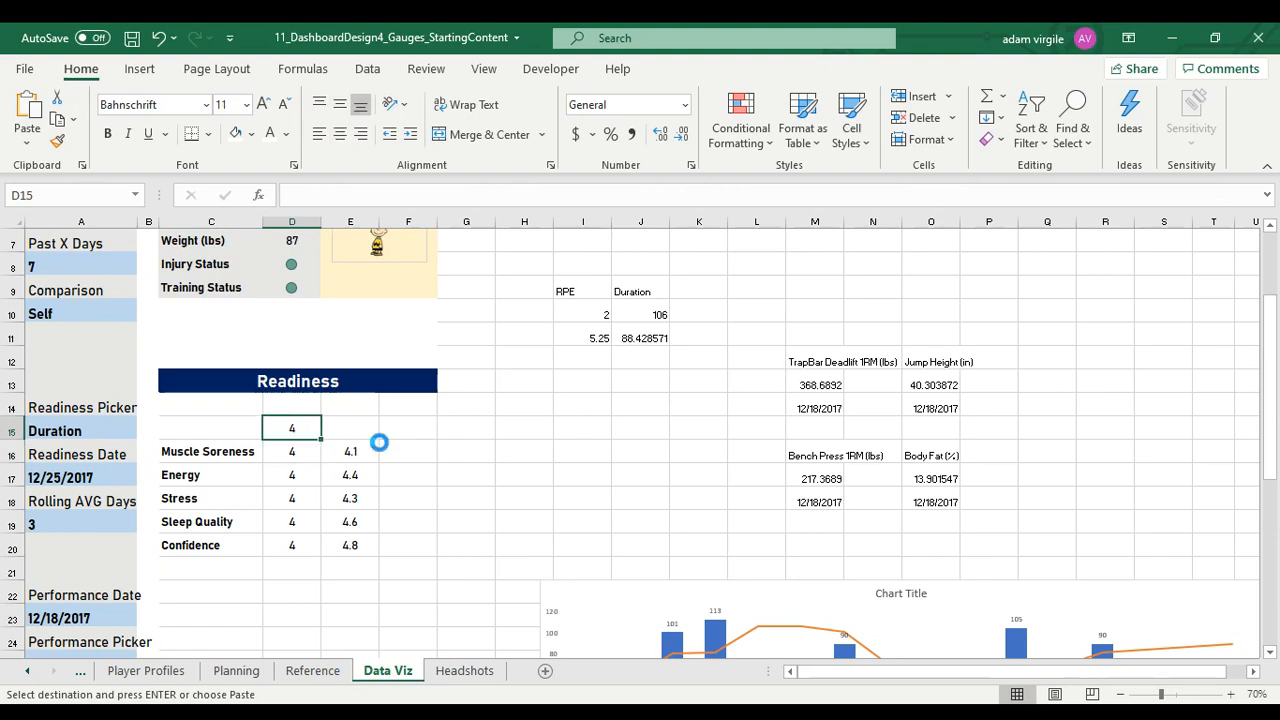
{"action": "key", "text": "ctrl+v"}
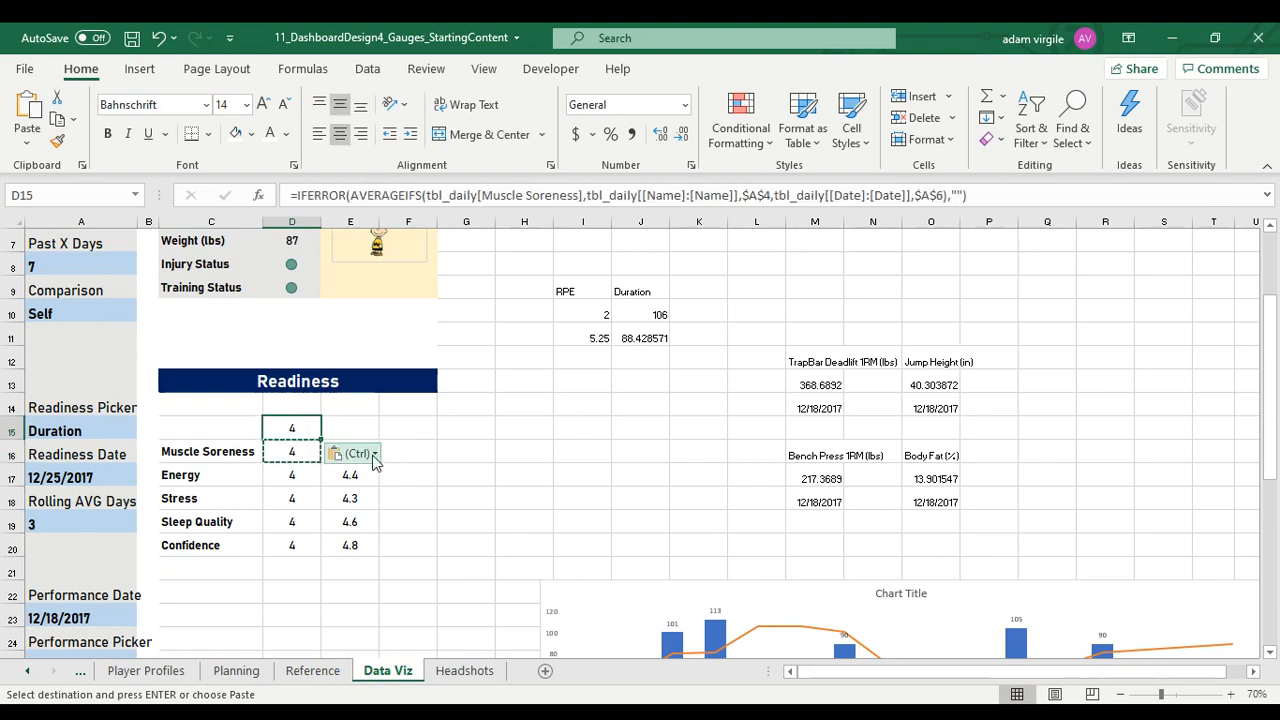
Edit the formula in D15 so it averages the Readiness Score column of tbl_daily instead of Muscle Soreness
{"action": "left_click", "coordinate": [495, 195]}
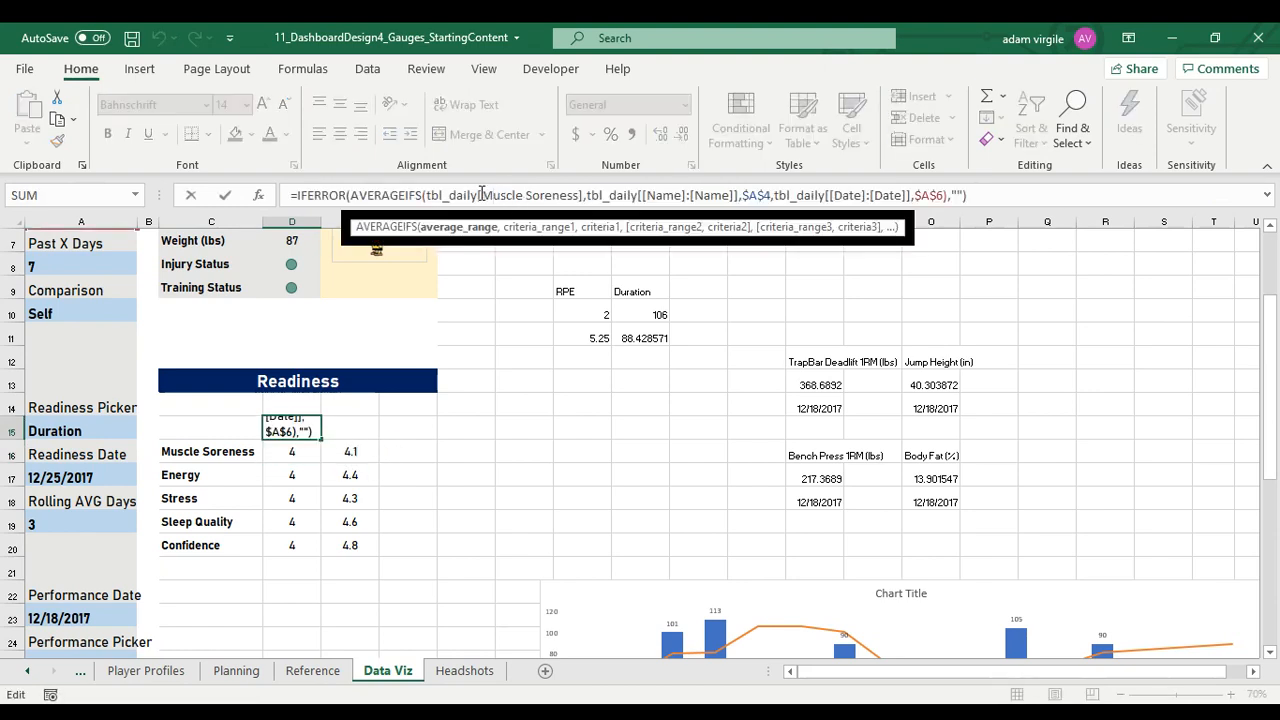
{"action": "mouse_move", "coordinate": [481, 195]}
{"action": "left_mouse_down"}
{"action": "mouse_move", "coordinate": [576, 193]}
{"action": "mouse_move", "coordinate": [490, 195]}
{"action": "left_mouse_up"}
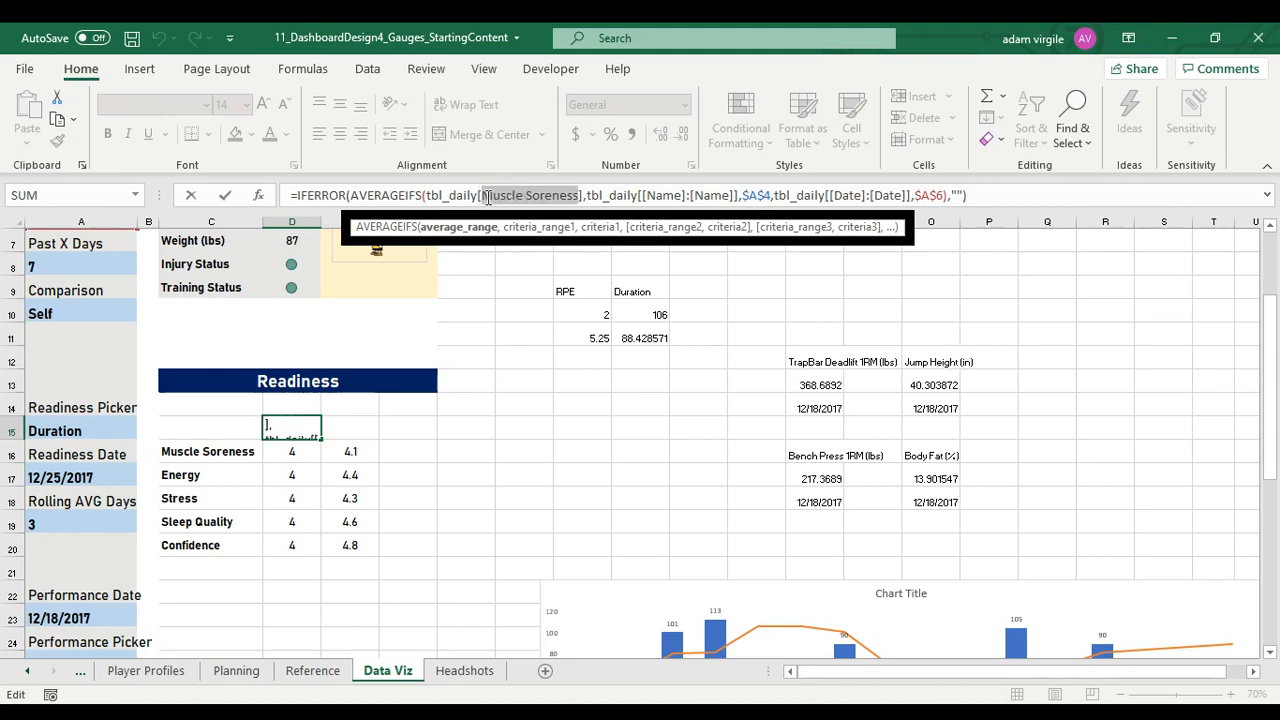
{"action": "type", "text": "R"}
{"action": "key", "text": "Tab"}
{"action": "key", "text": "Return"}
{"action": "key", "text": "Up"}
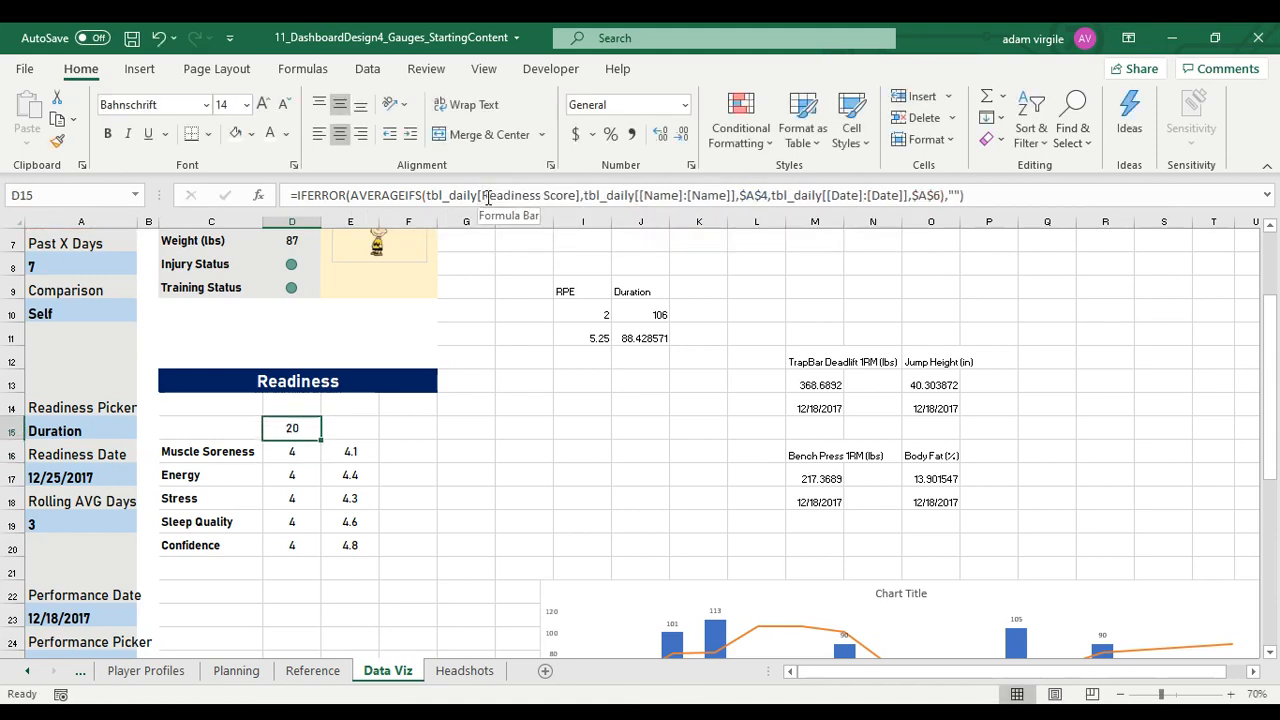
Copy the Muscle Soreness comparison formula from E16 into E15 and enlarge the formula bar to show several lines
{"action": "left_click", "coordinate": [362, 450]}
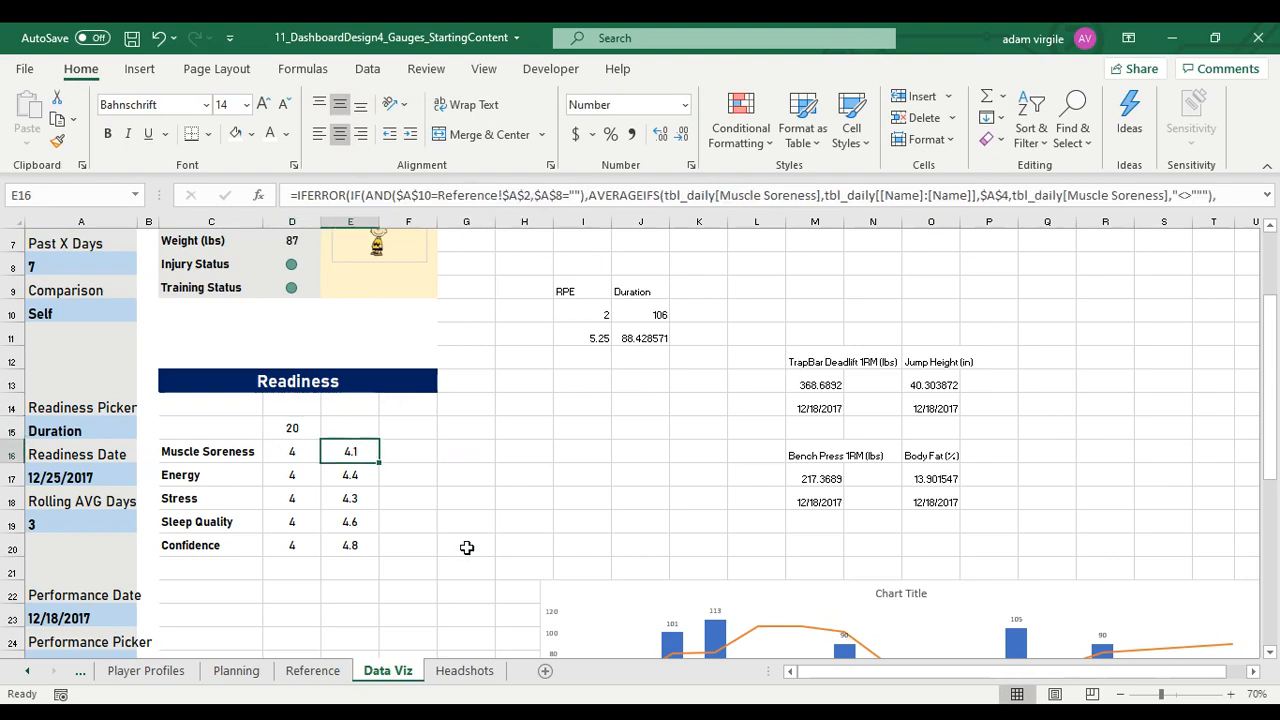
{"action": "key", "text": "ctrl+c"}
{"action": "left_click", "coordinate": [350, 428]}
{"action": "key", "text": "ctrl+v"}
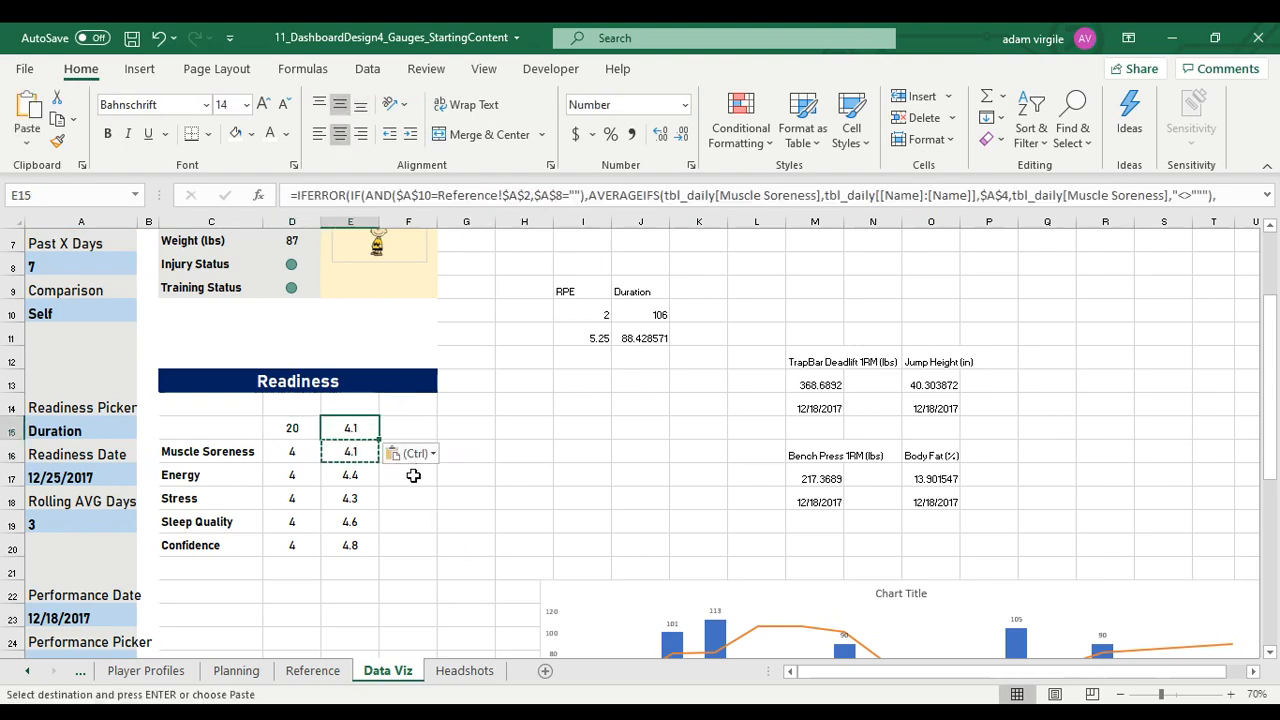
{"action": "left_click", "coordinate": [551, 195]}
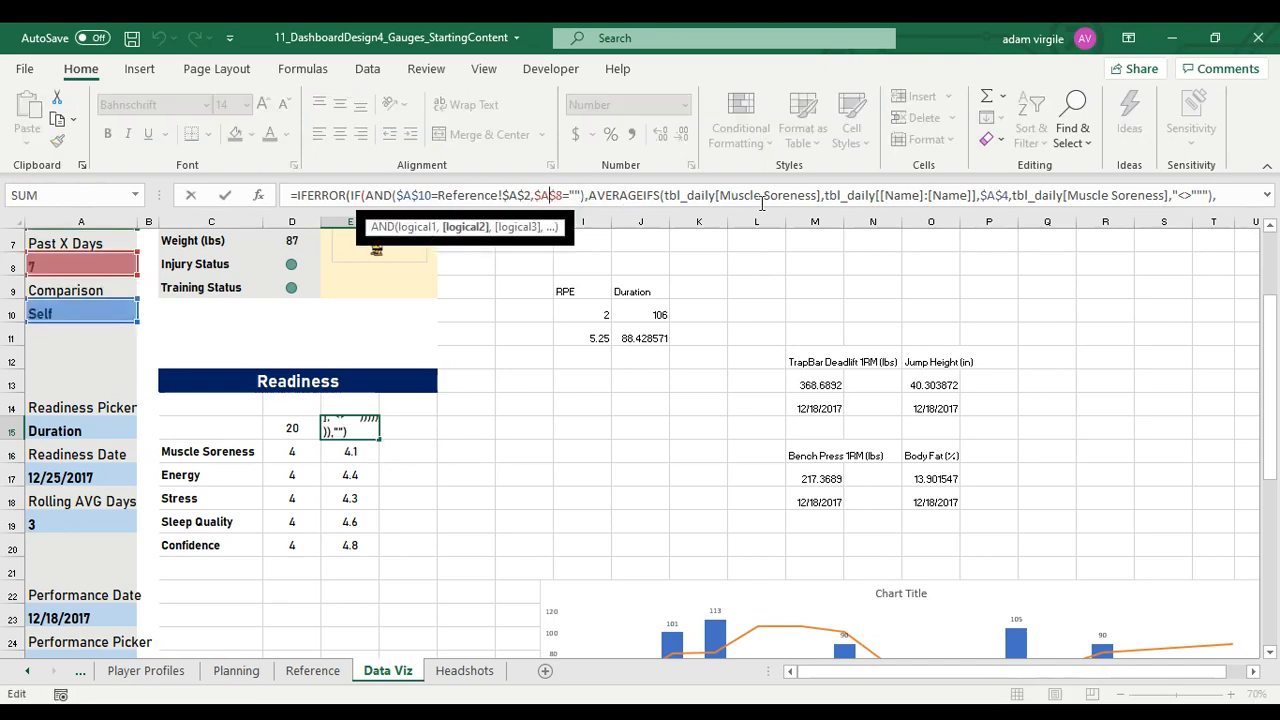
{"action": "left_click_drag", "start_coordinate": [760, 207], "coordinate": [760, 319]}
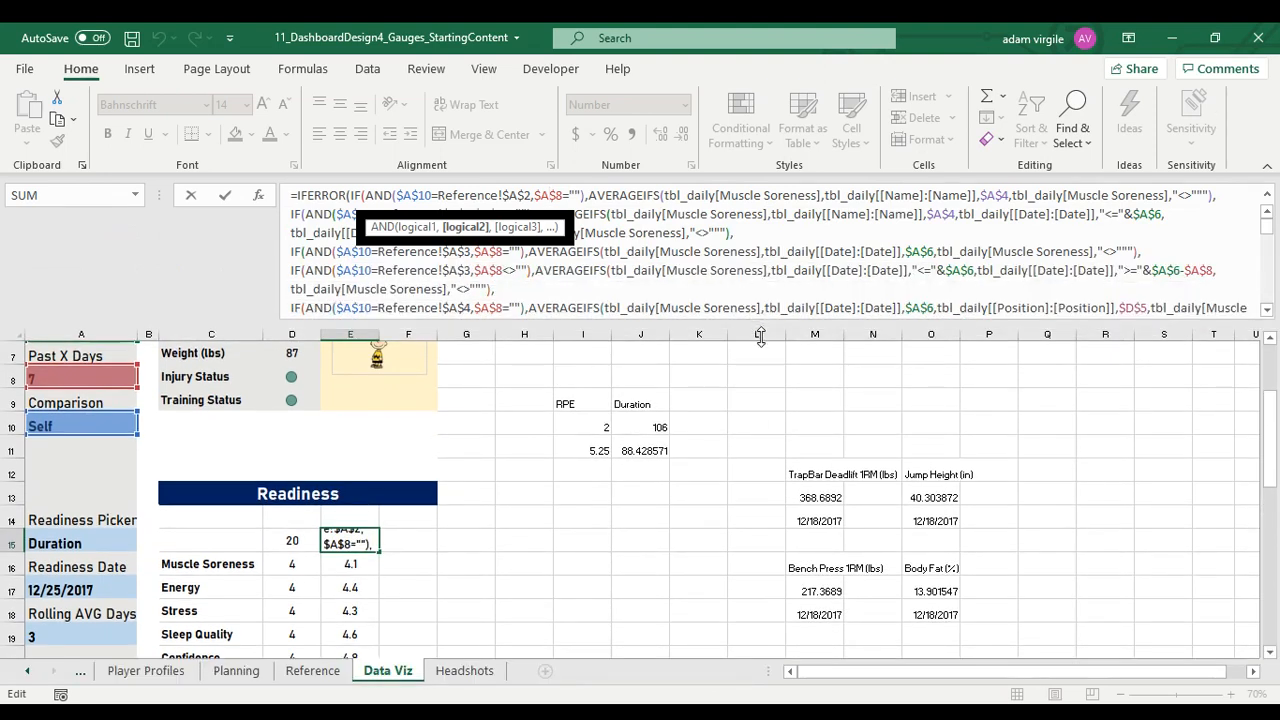
{"action": "key", "text": "Escape"}
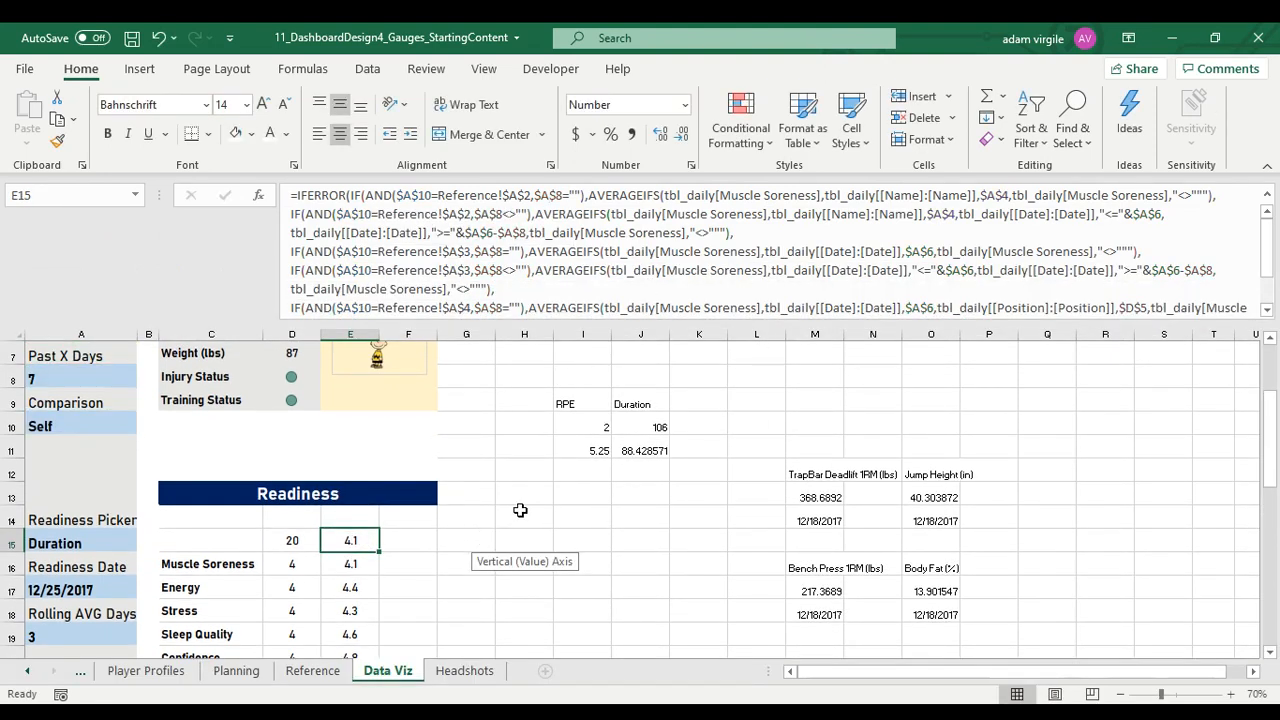
Replace all occurrences of "Muscle Soreness" with "Readiness Score" in the formula in E15, limiting the replacement to E15:F15
{"action": "left_click_drag", "start_coordinate": [345, 537], "coordinate": [391, 537]}
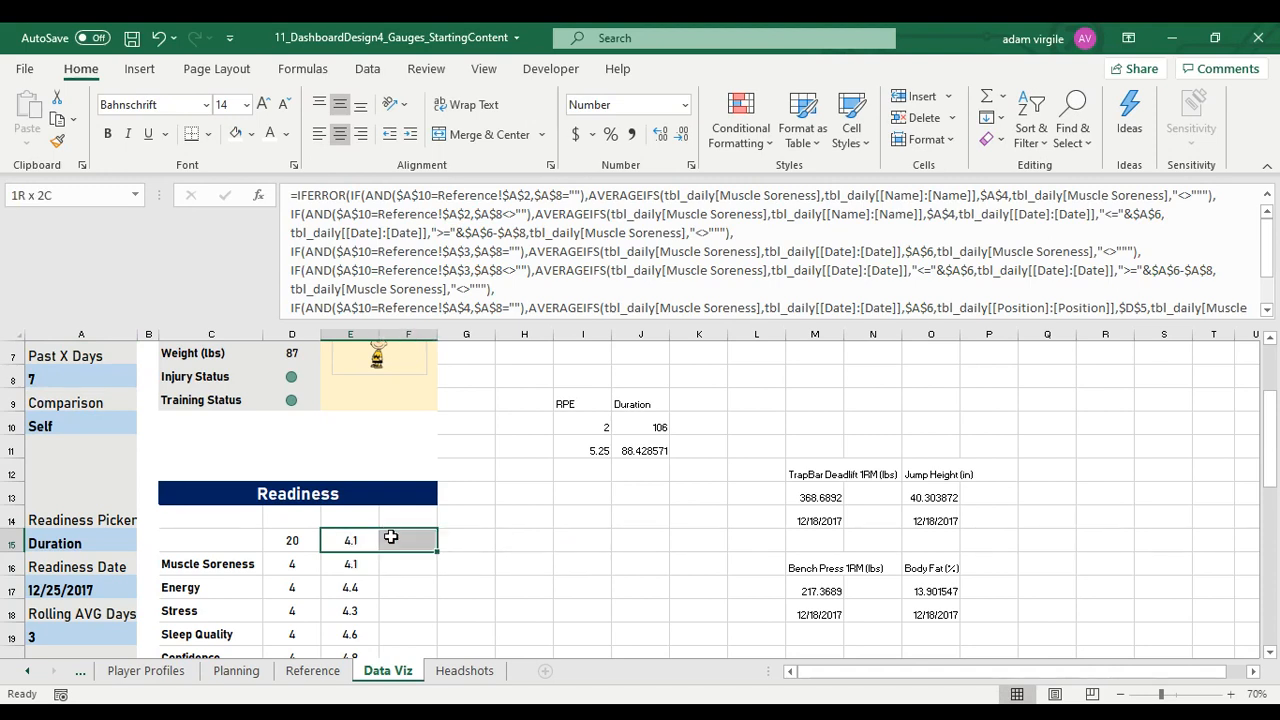
{"action": "left_click", "coordinate": [1074, 125]}
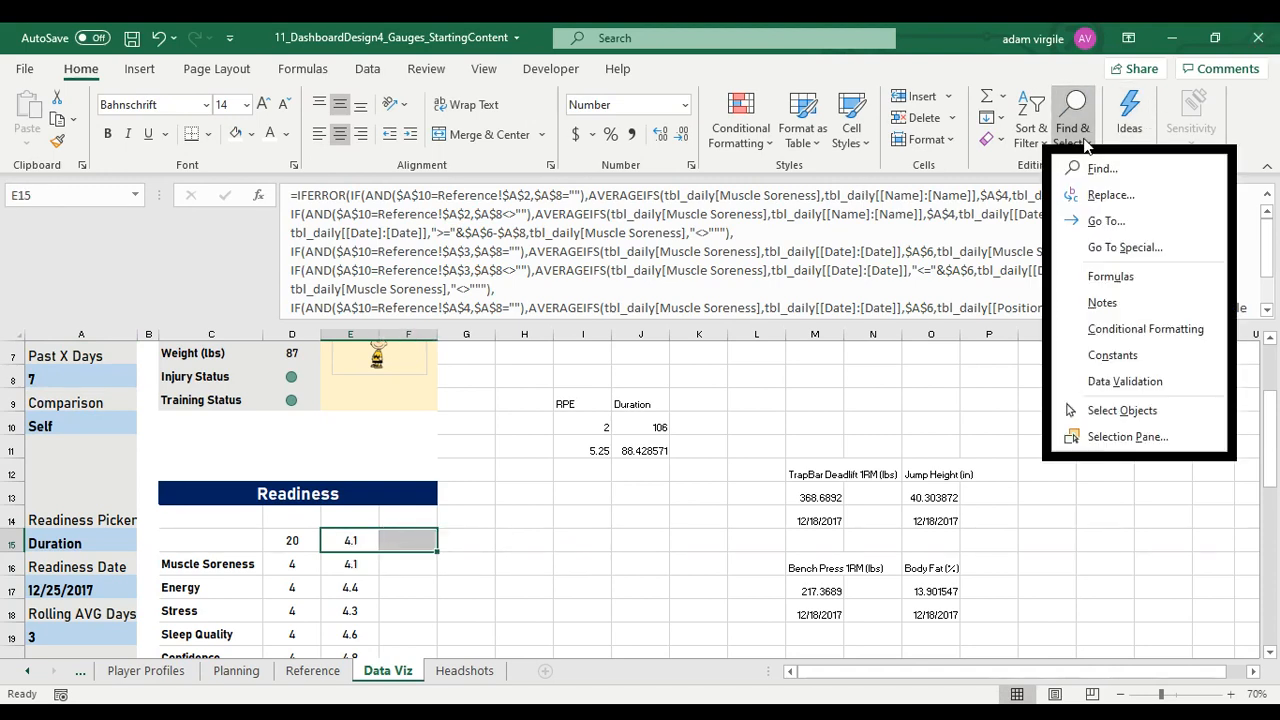
{"action": "left_click", "coordinate": [1092, 196]}
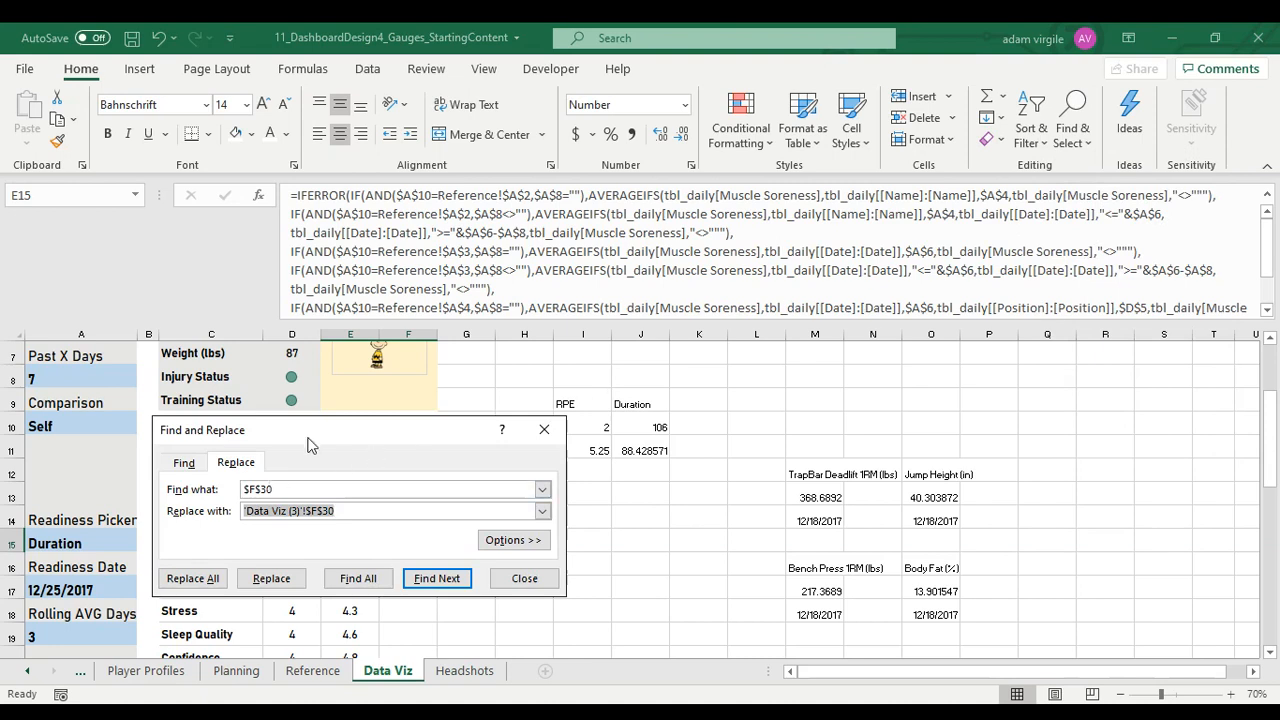
{"action": "left_click_drag", "start_coordinate": [312, 430], "coordinate": [722, 351]}
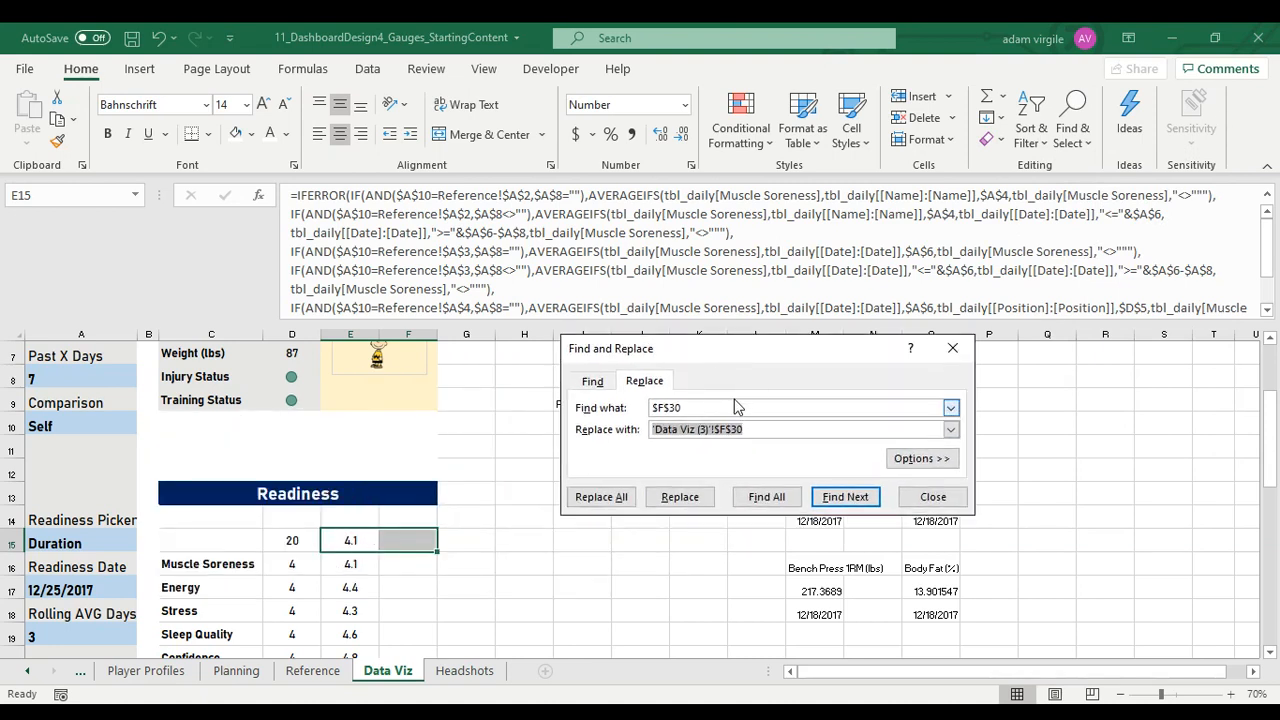
{"action": "double_click", "coordinate": [737, 407]}
{"action": "type", "text": "Muscle Sorene"}
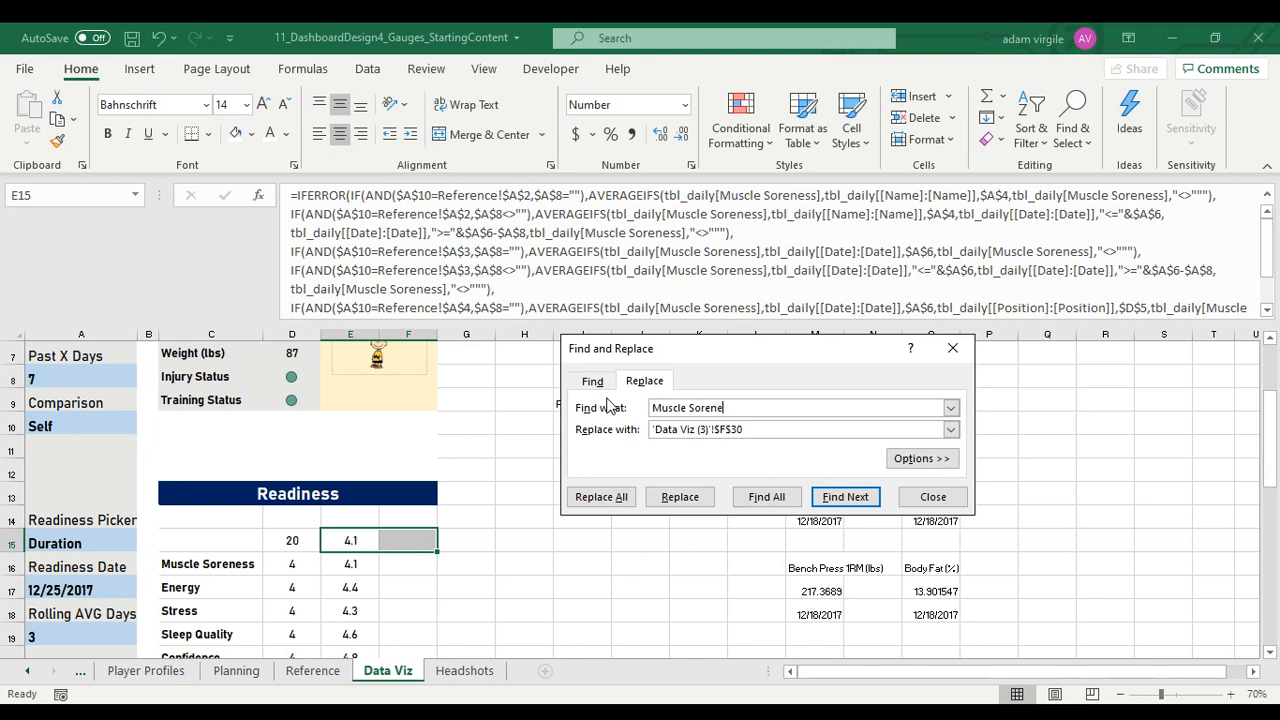
{"action": "type", "text": "ss"}
{"action": "key", "text": "Tab"}
{"action": "type", "text": "R"}
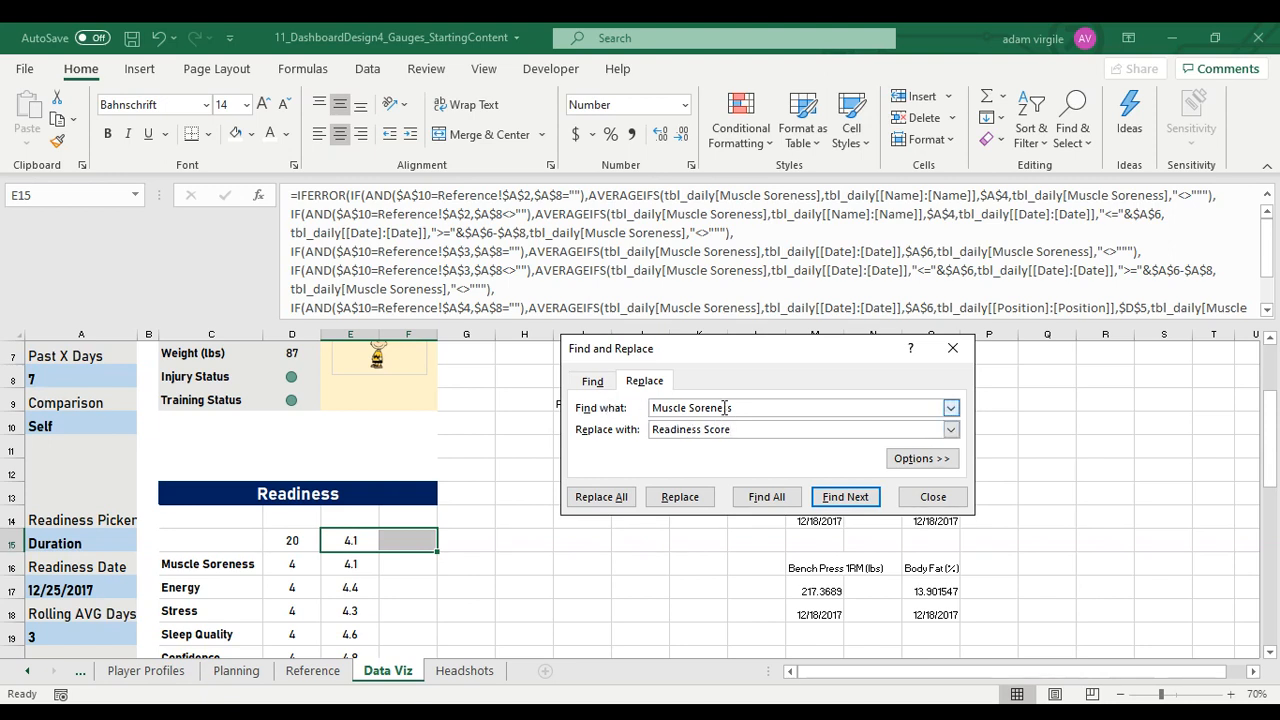
{"action": "left_click", "coordinate": [594, 504]}
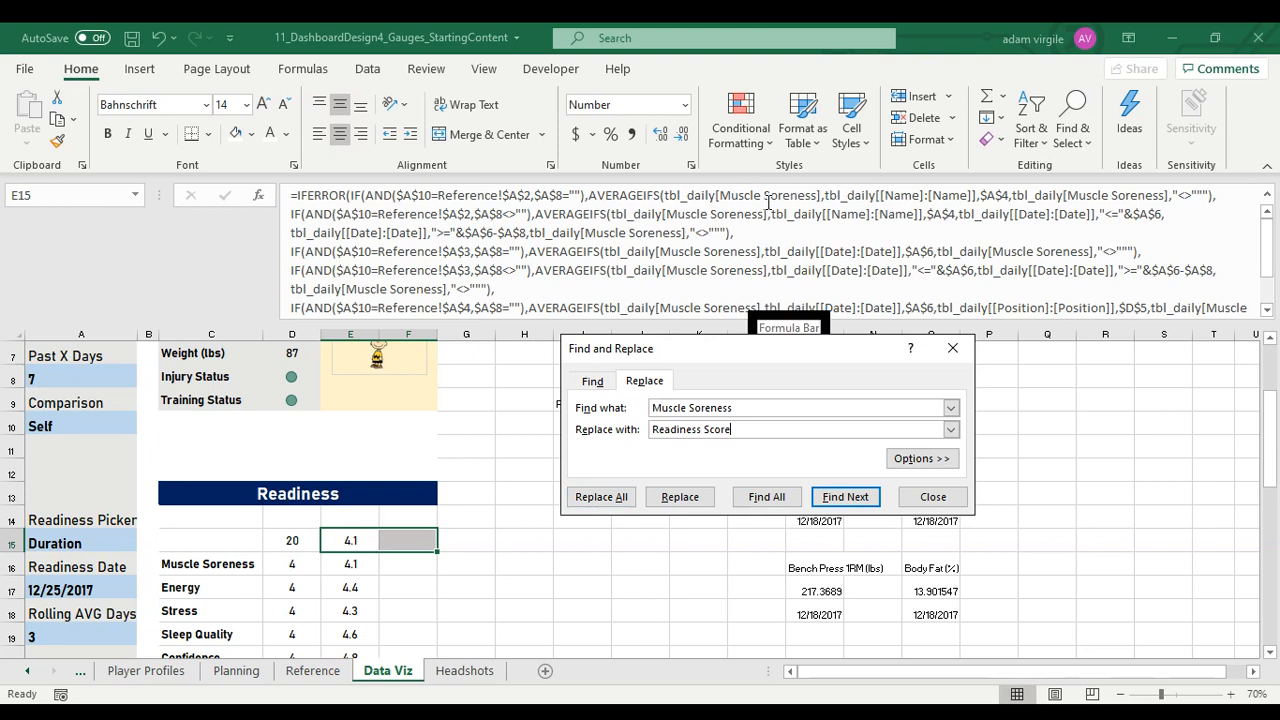
{"action": "left_click", "coordinate": [605, 497]}
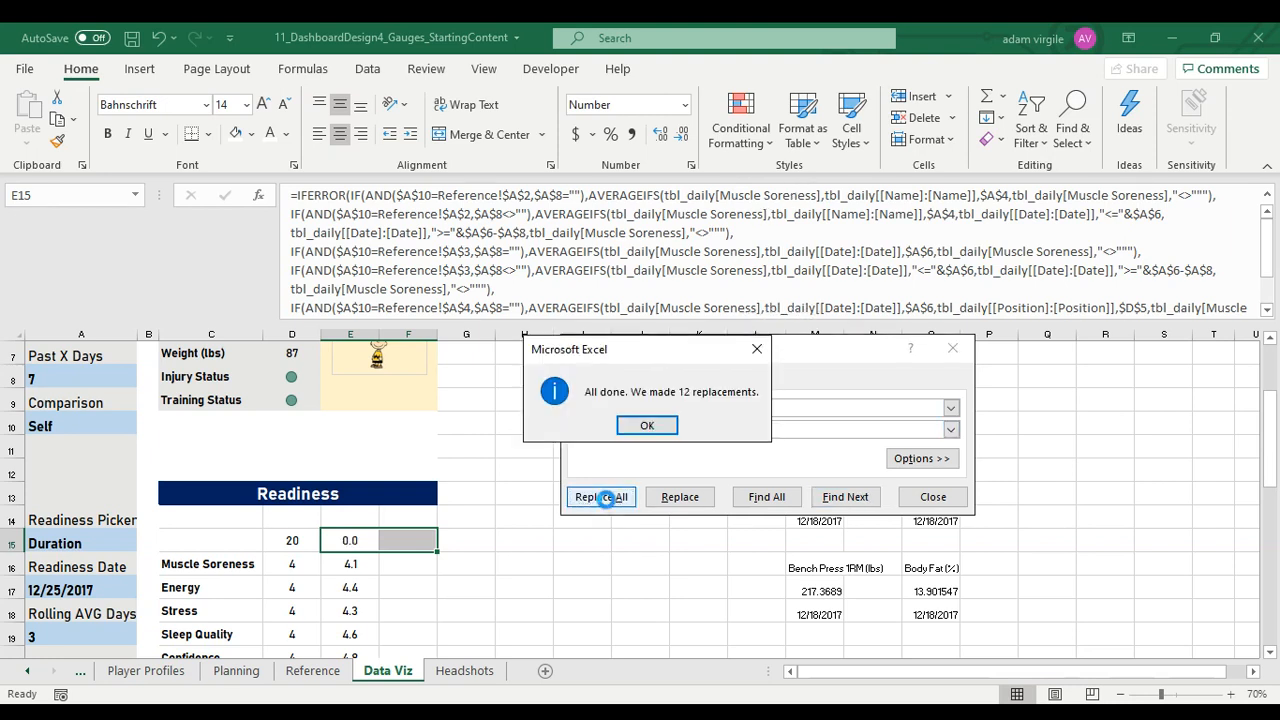
{"action": "left_click", "coordinate": [665, 424]}
Check the column references throughout the E15 formula and close the Find and Replace dialog
{"action": "left_click", "coordinate": [350, 536]}
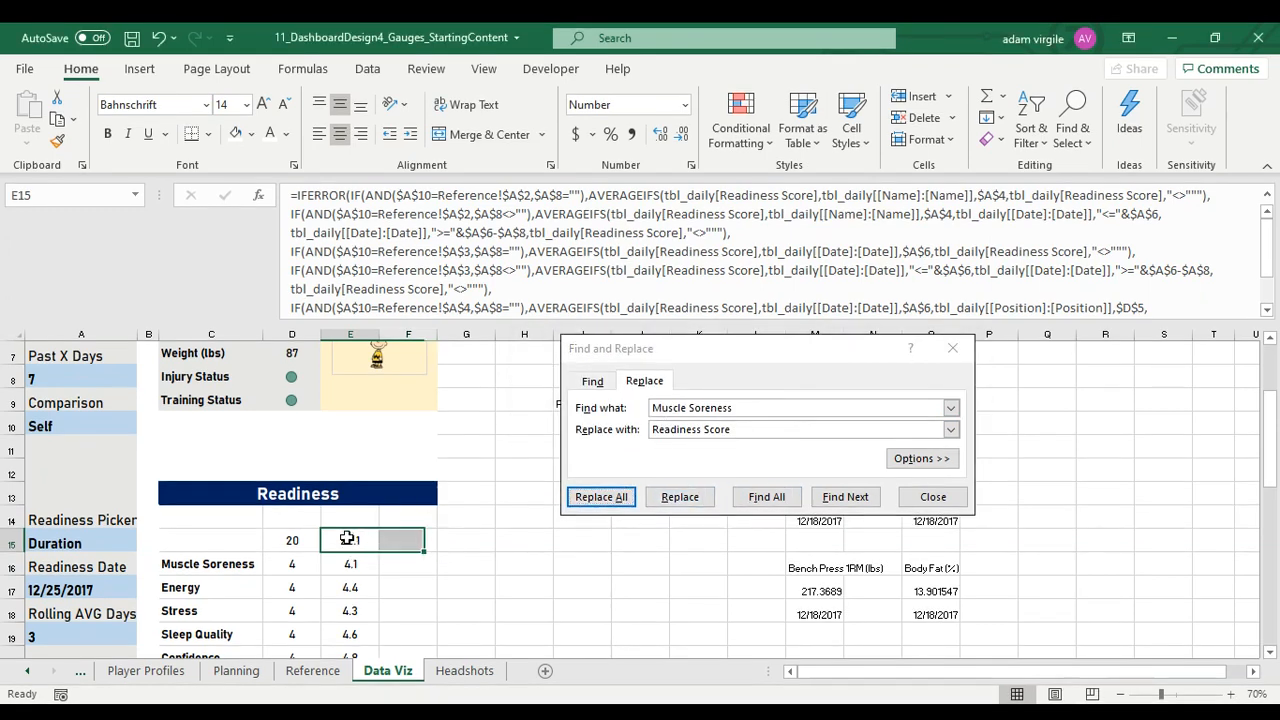
{"action": "left_click", "coordinate": [758, 190]}
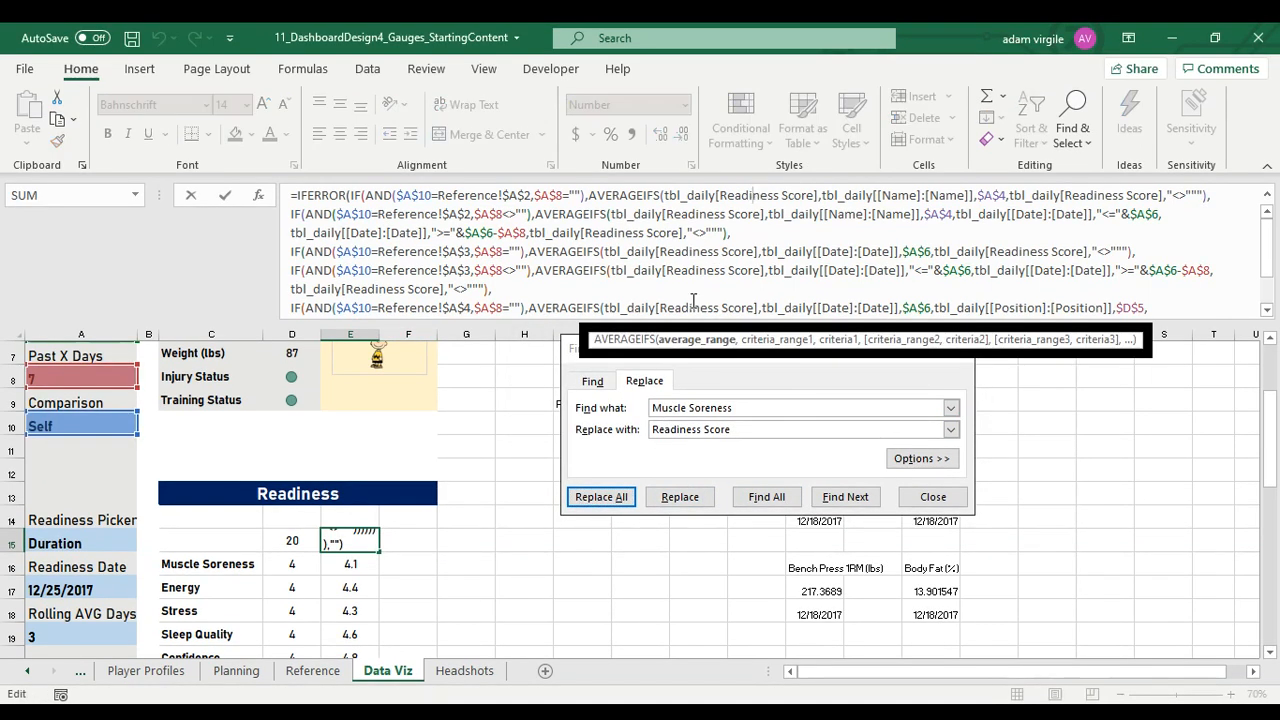
{"action": "scroll", "coordinate": [718, 232], "scroll_direction": "down", "scroll_amount": 3}
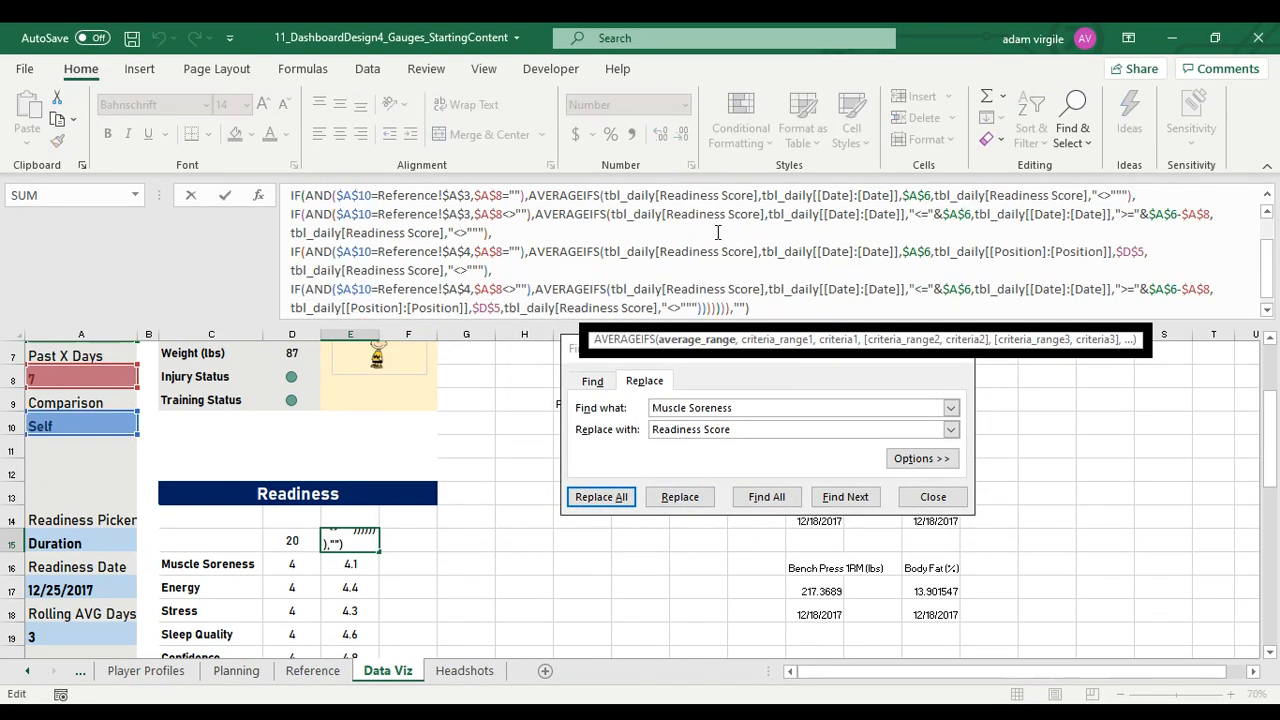
{"action": "left_click", "coordinate": [930, 496]}
{"action": "key", "text": "Escape"}
Italicize the comparison values in E15:E20 of the Readiness table
{"action": "scroll", "coordinate": [411, 543], "scroll_direction": "down", "scroll_amount": 1}
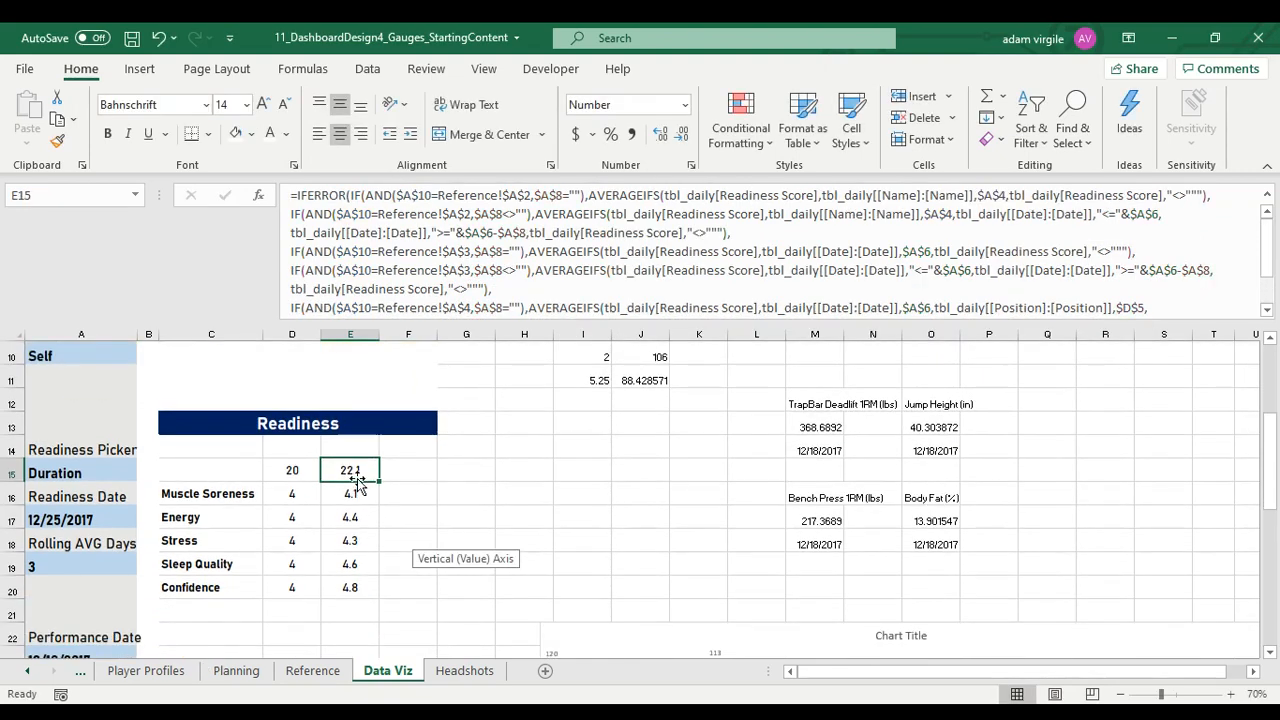
{"action": "left_click_drag", "start_coordinate": [352, 475], "coordinate": [354, 585]}
{"action": "key", "text": "ctrl+i"}
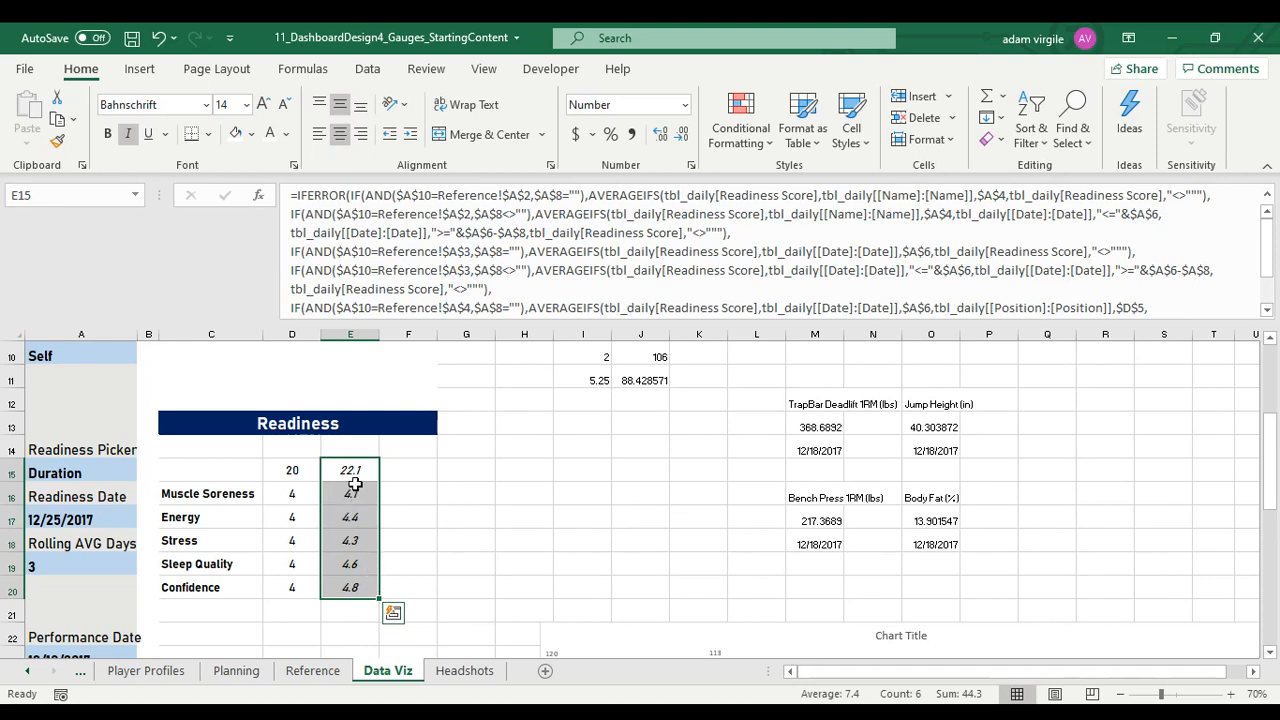
Copy the Muscle Soreness label with its formatting into C15 and change its text to "Readiness Score"
{"action": "left_click", "coordinate": [231, 470]}
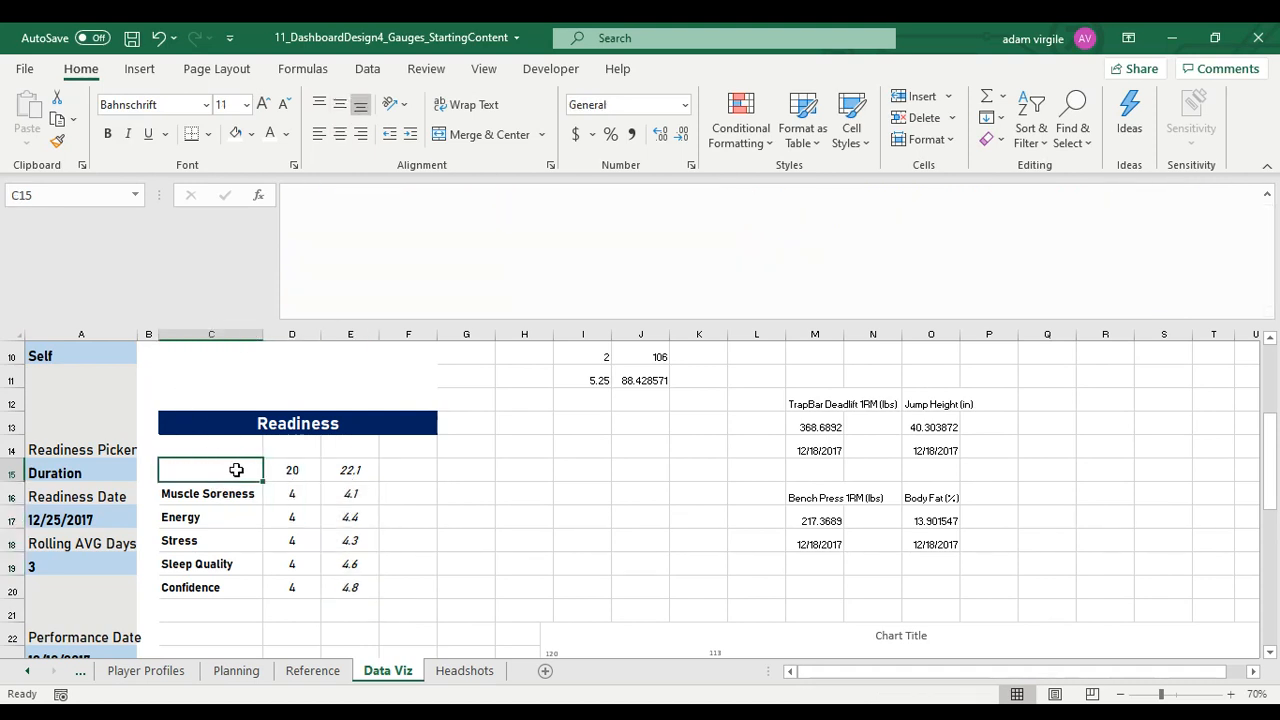
{"action": "left_click", "coordinate": [214, 491]}
{"action": "key", "text": "ctrl+c"}
{"action": "left_click", "coordinate": [218, 466]}
{"action": "key", "text": "ctrl+v"}
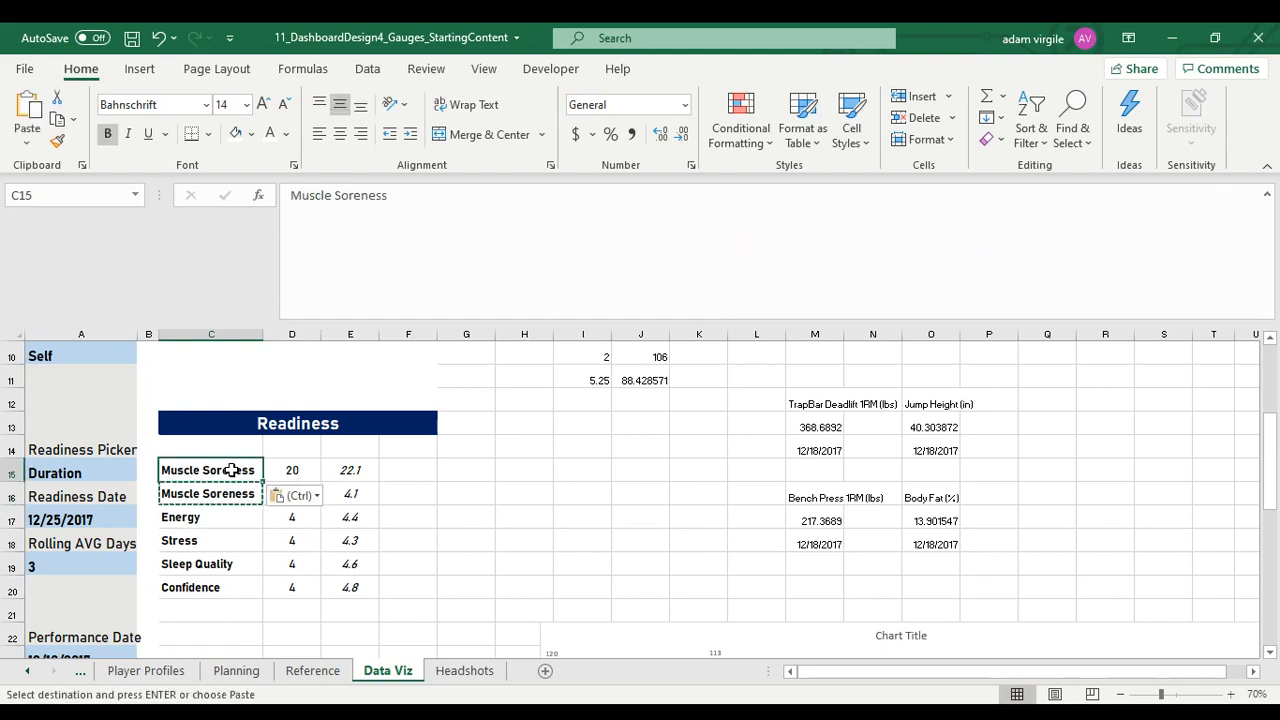
{"action": "type", "text": "Readiness"}
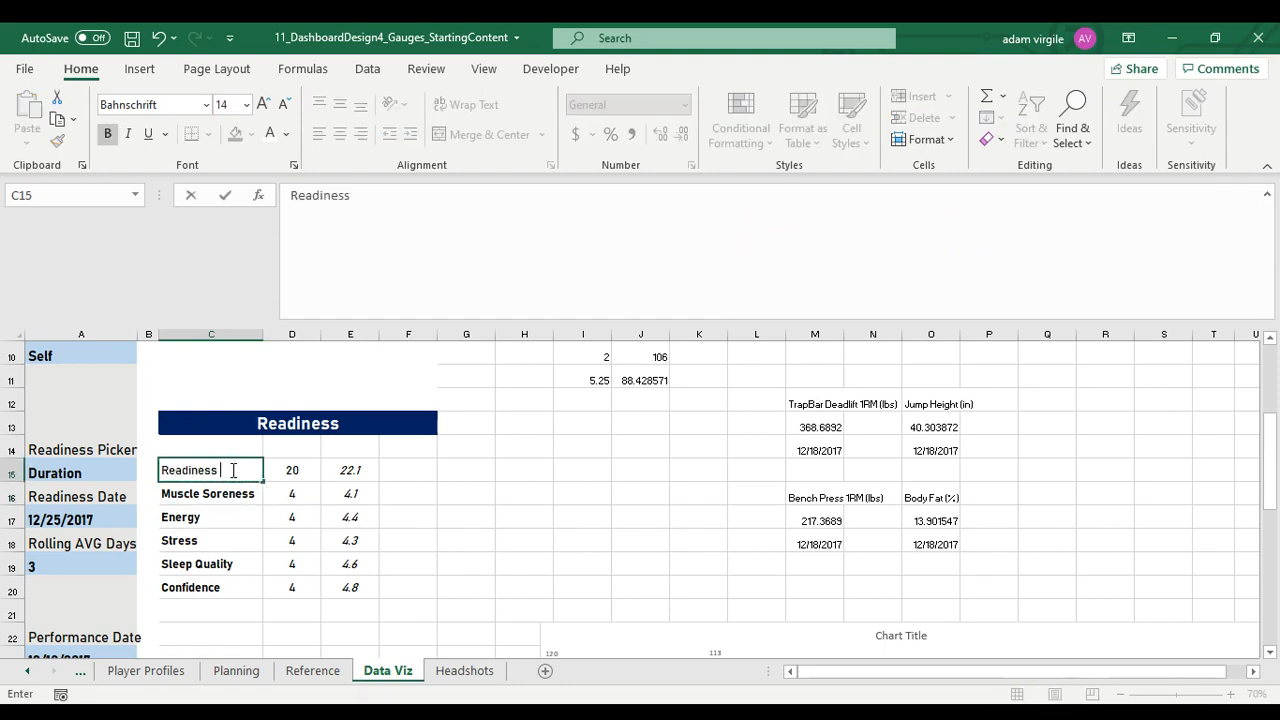
{"action": "type", "text": " Score"}
{"action": "key", "text": "Return"}
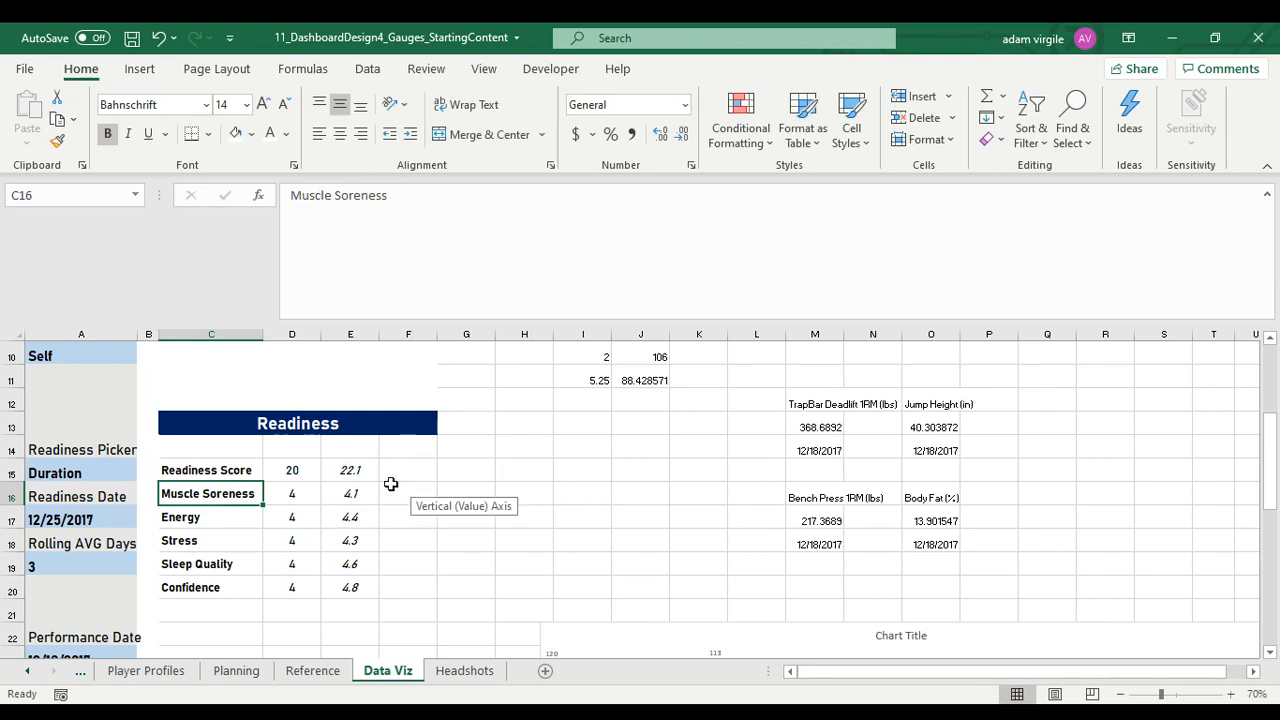
Fill the Readiness block C14:F20 with light gray
{"action": "left_click_drag", "start_coordinate": [190, 446], "coordinate": [423, 590]}
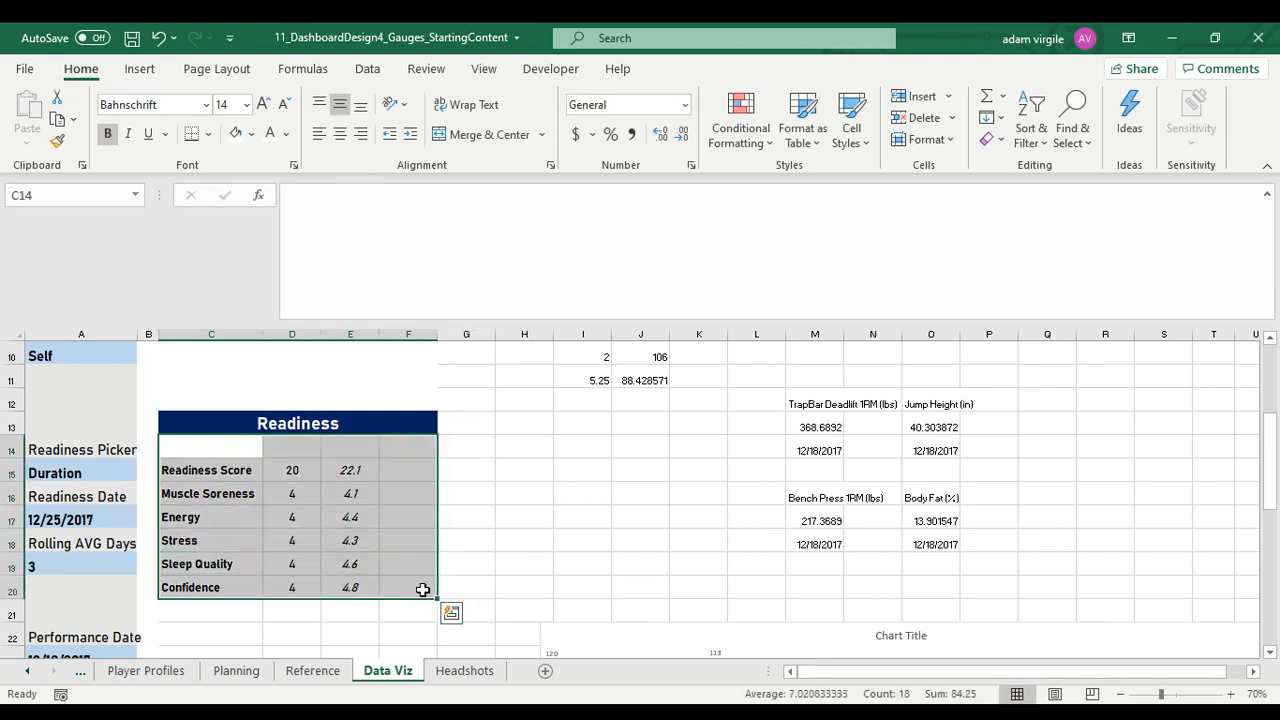
{"action": "left_click", "coordinate": [252, 135]}
{"action": "left_click", "coordinate": [271, 188]}
{"action": "left_click", "coordinate": [368, 476]}
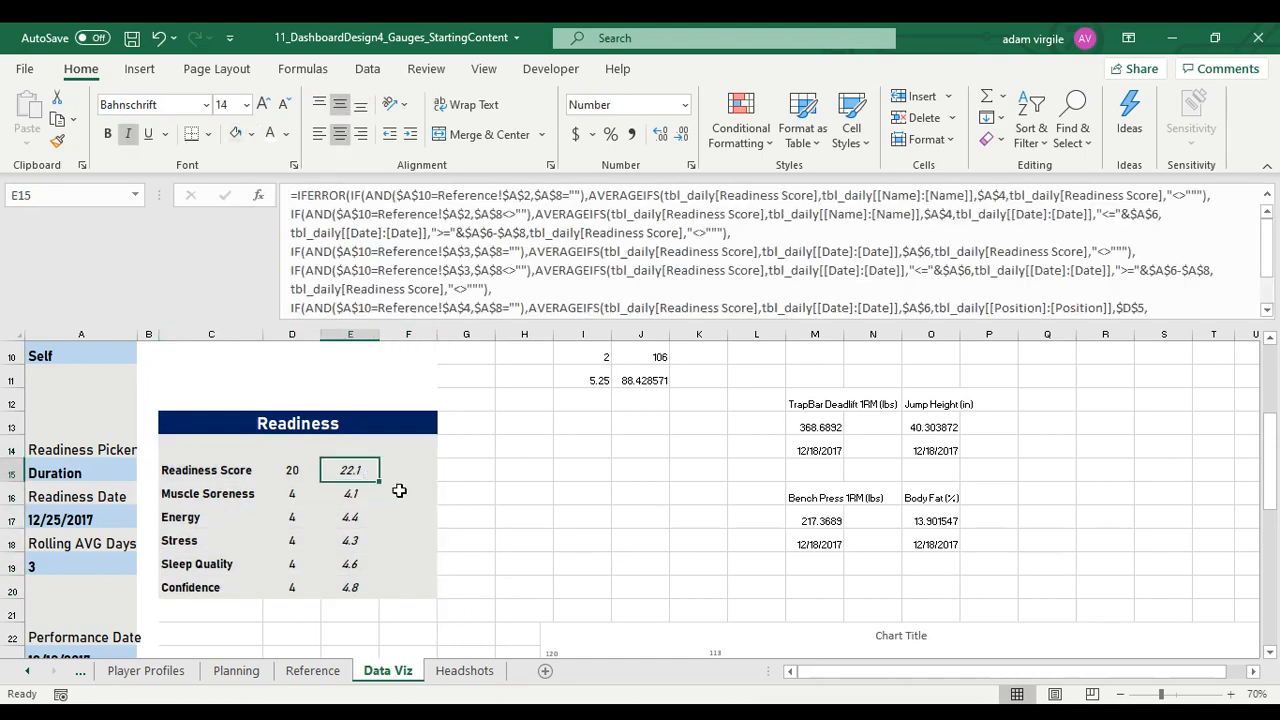
{"action": "left_click", "coordinate": [406, 470]}
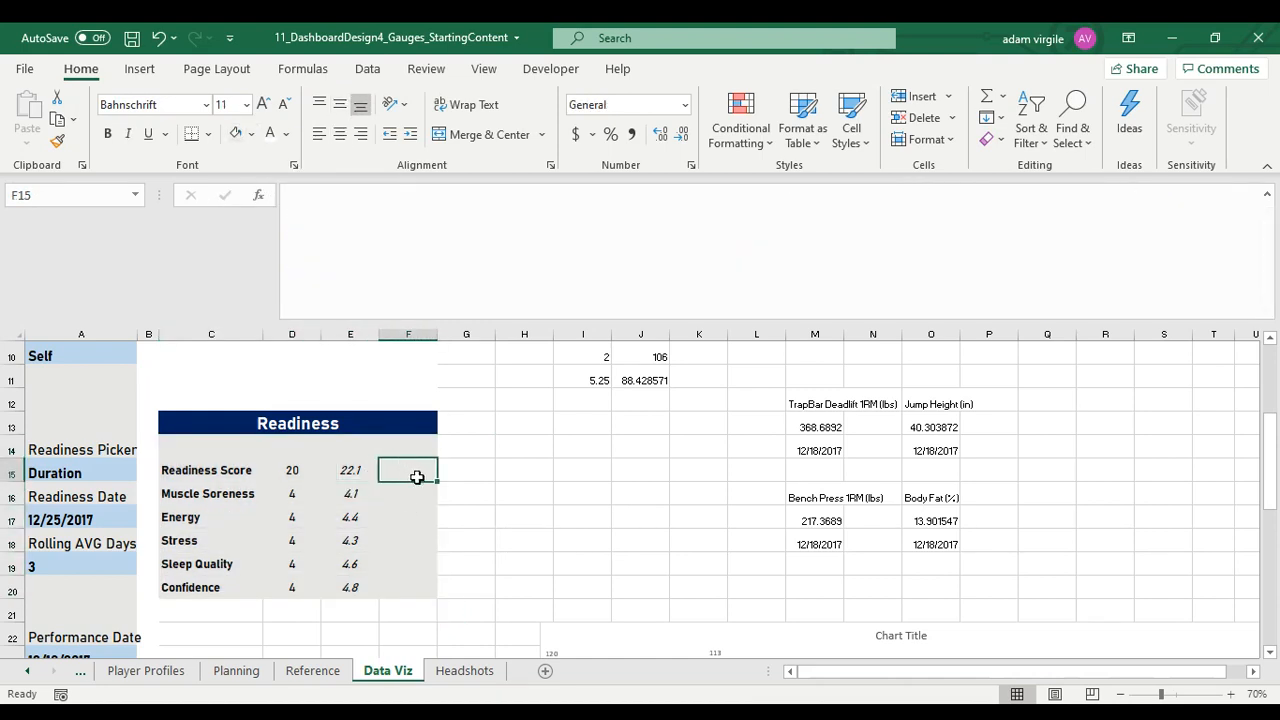
{"action": "scroll", "coordinate": [412, 515], "scroll_direction": "down", "scroll_amount": 1}
{"action": "scroll", "coordinate": [412, 515], "scroll_direction": "up", "scroll_amount": 1}
{"action": "left_click", "coordinate": [485, 712]}
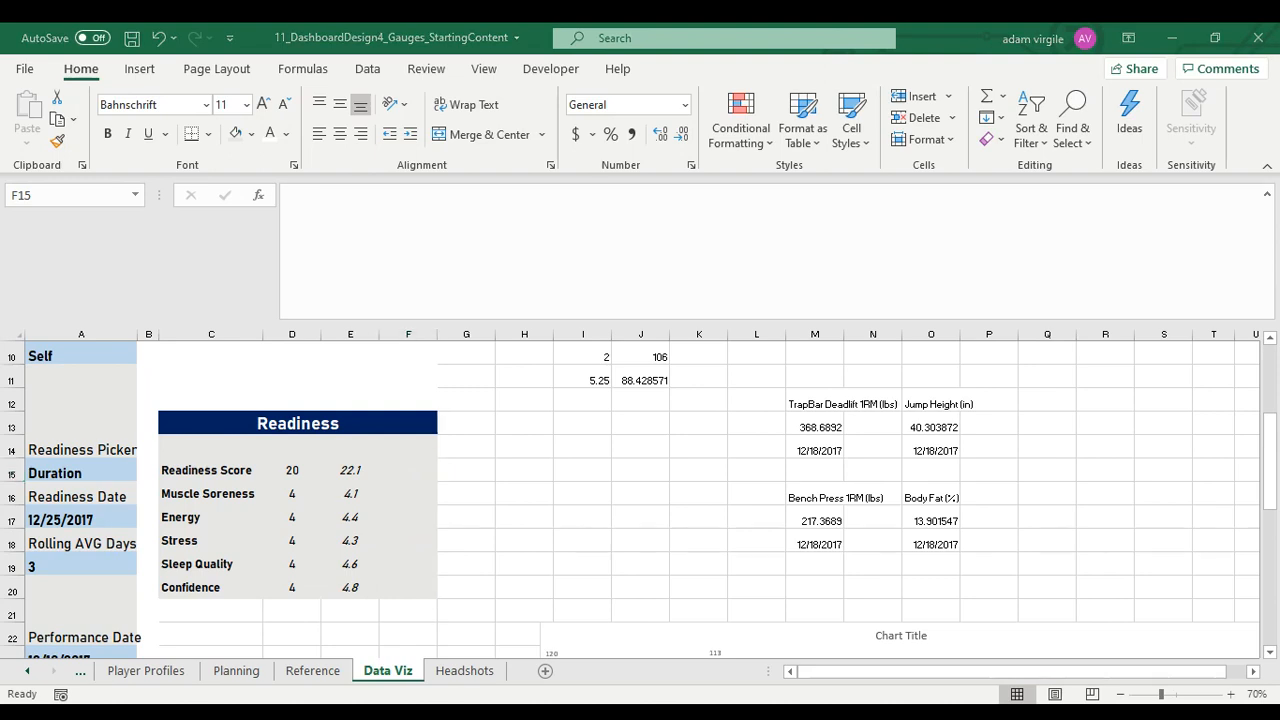
{"action": "left_click", "coordinate": [285, 470]}
{"action": "scroll", "coordinate": [300, 530], "scroll_direction": "up", "scroll_amount": 1}
{"action": "scroll", "coordinate": [275, 540], "scroll_direction": "up", "scroll_amount": 2}
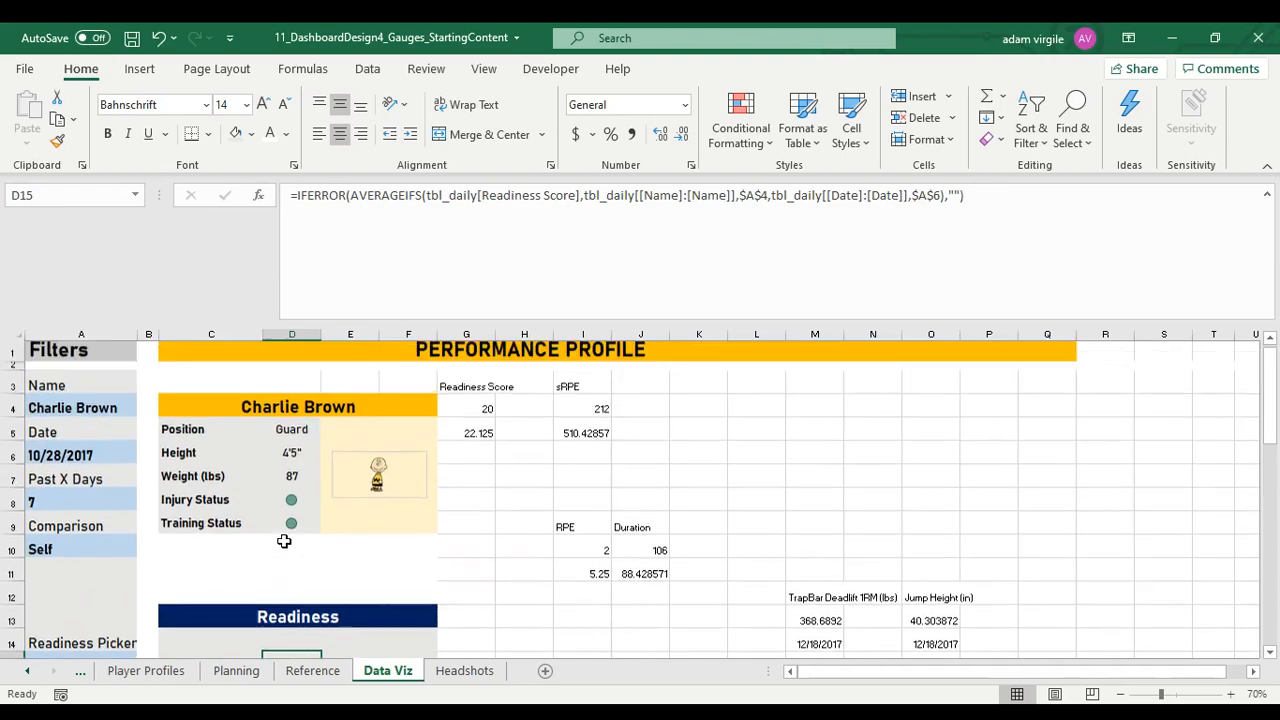
{"action": "scroll", "coordinate": [283, 540], "scroll_direction": "down", "scroll_amount": 2}
{"action": "scroll", "coordinate": [285, 545], "scroll_direction": "up", "scroll_amount": 1}
Clear the Past X Days filter value in A8 and compare the Readiness Score cells D15 and E15
{"action": "left_click", "coordinate": [60, 445]}
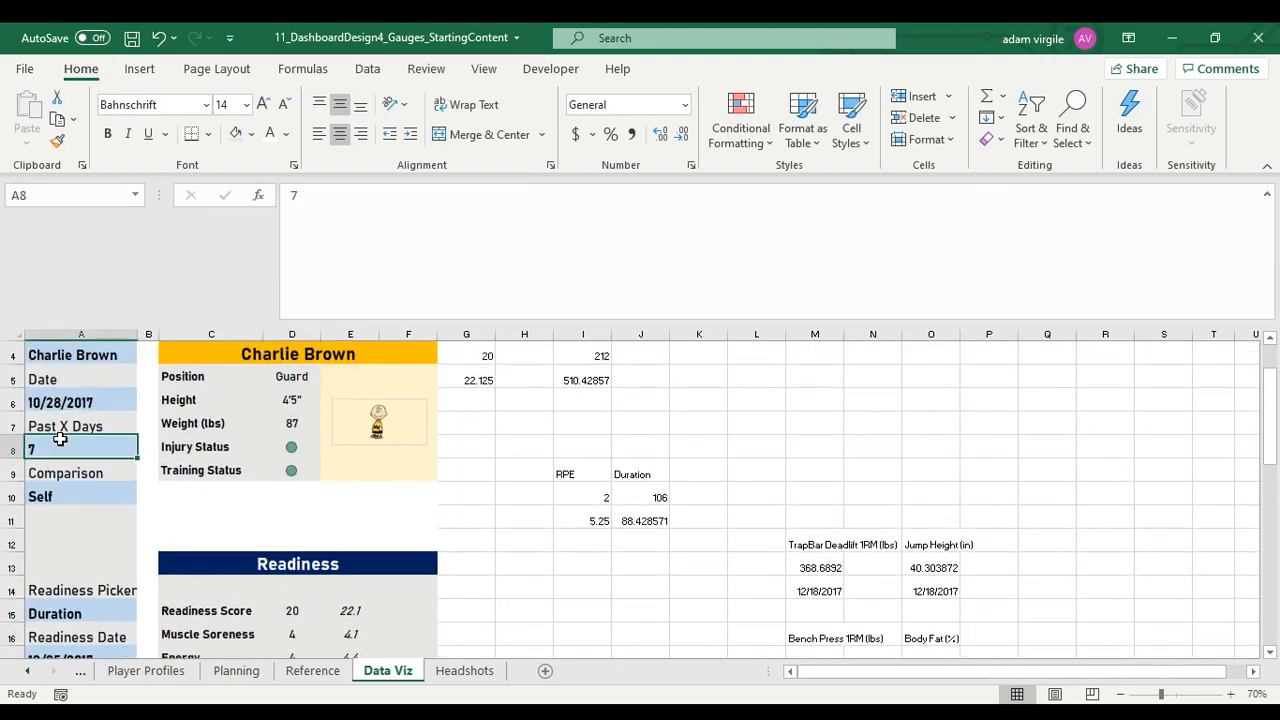
{"action": "key", "text": "Delete"}
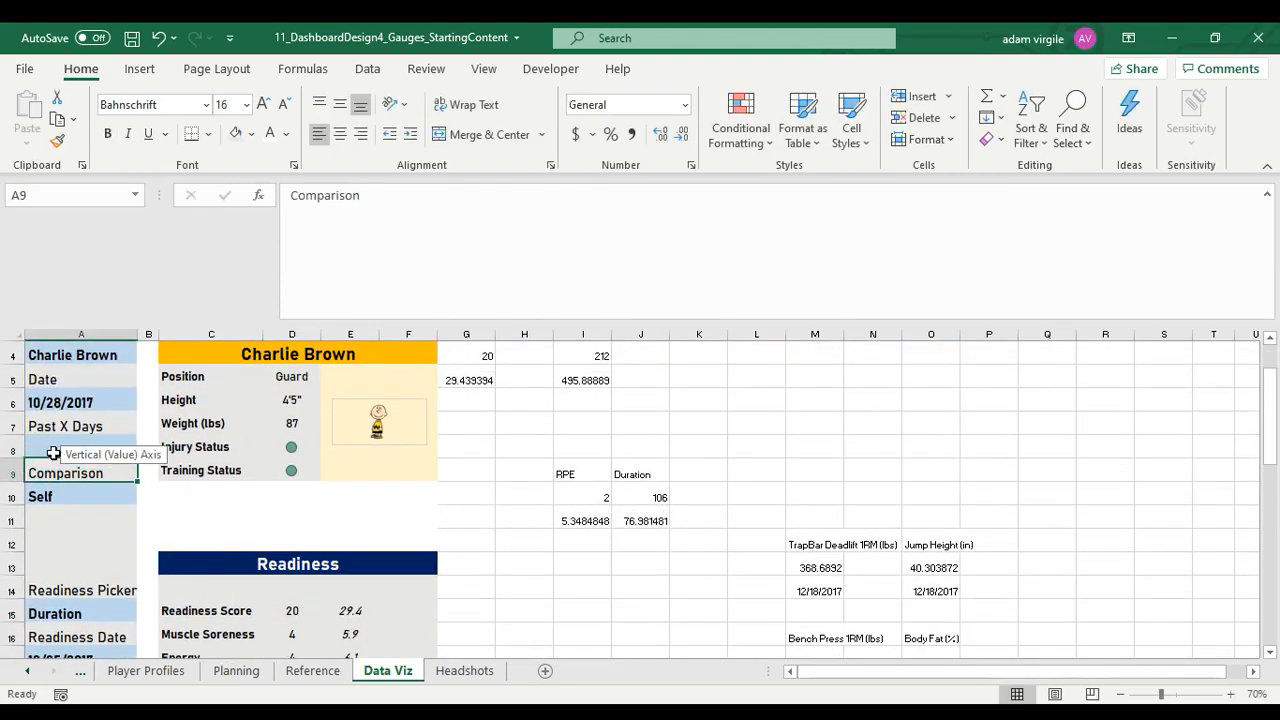
{"action": "left_click", "coordinate": [55, 452]}
{"action": "left_click", "coordinate": [290, 610]}
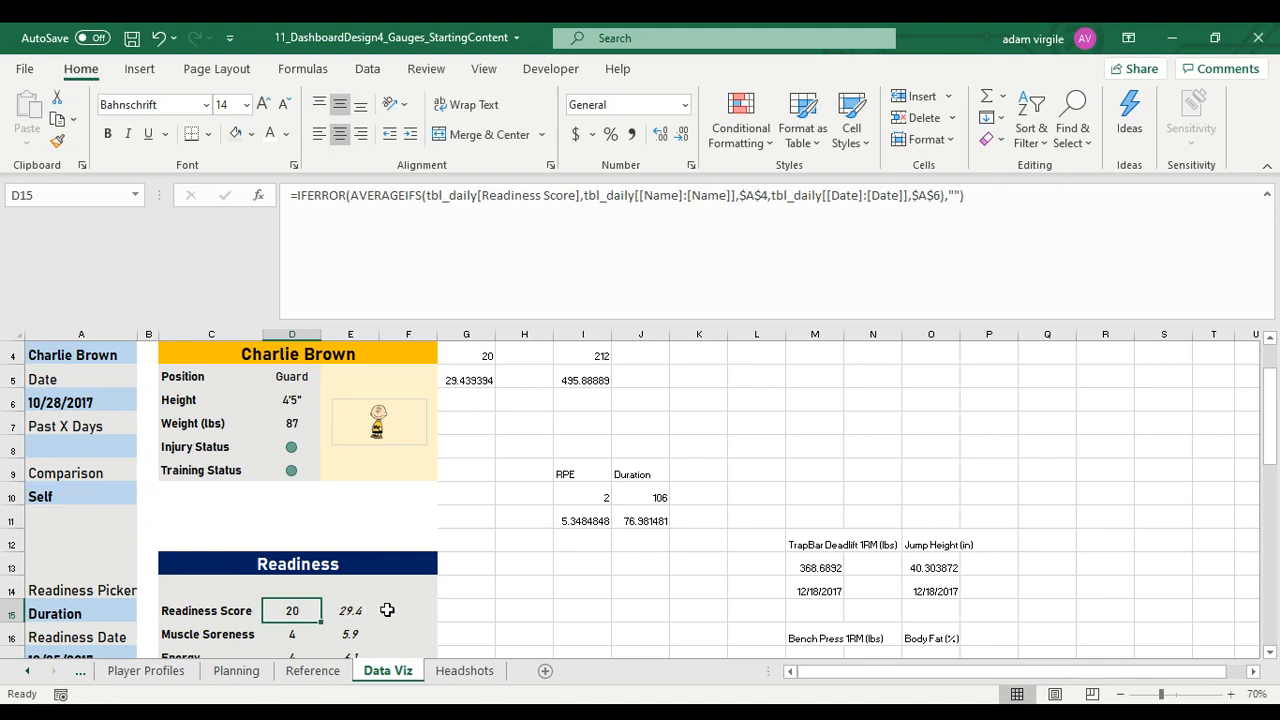
{"action": "scroll", "coordinate": [387, 610], "scroll_direction": "down", "scroll_amount": 1}
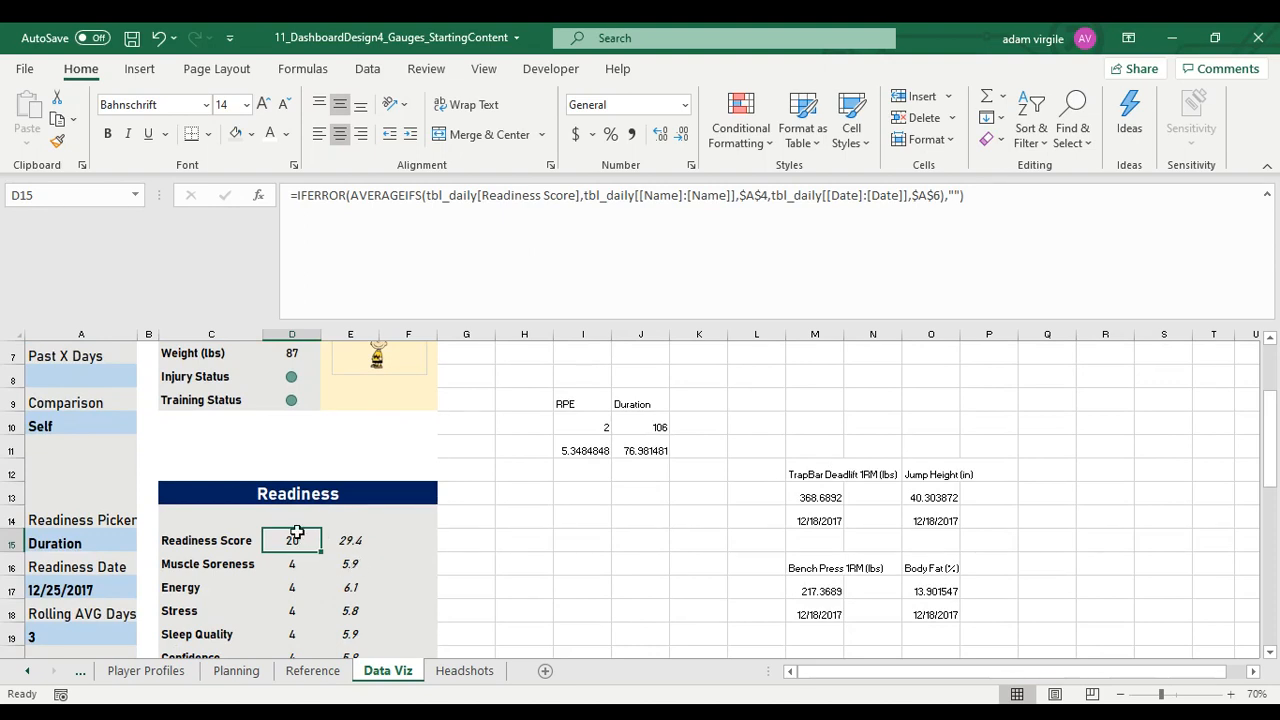
{"action": "left_click", "coordinate": [338, 540]}
{"action": "left_click", "coordinate": [296, 543]}
Set the Comparison filter in A10 to Position
{"action": "left_click", "coordinate": [110, 428]}
{"action": "type", "text": "Position"}
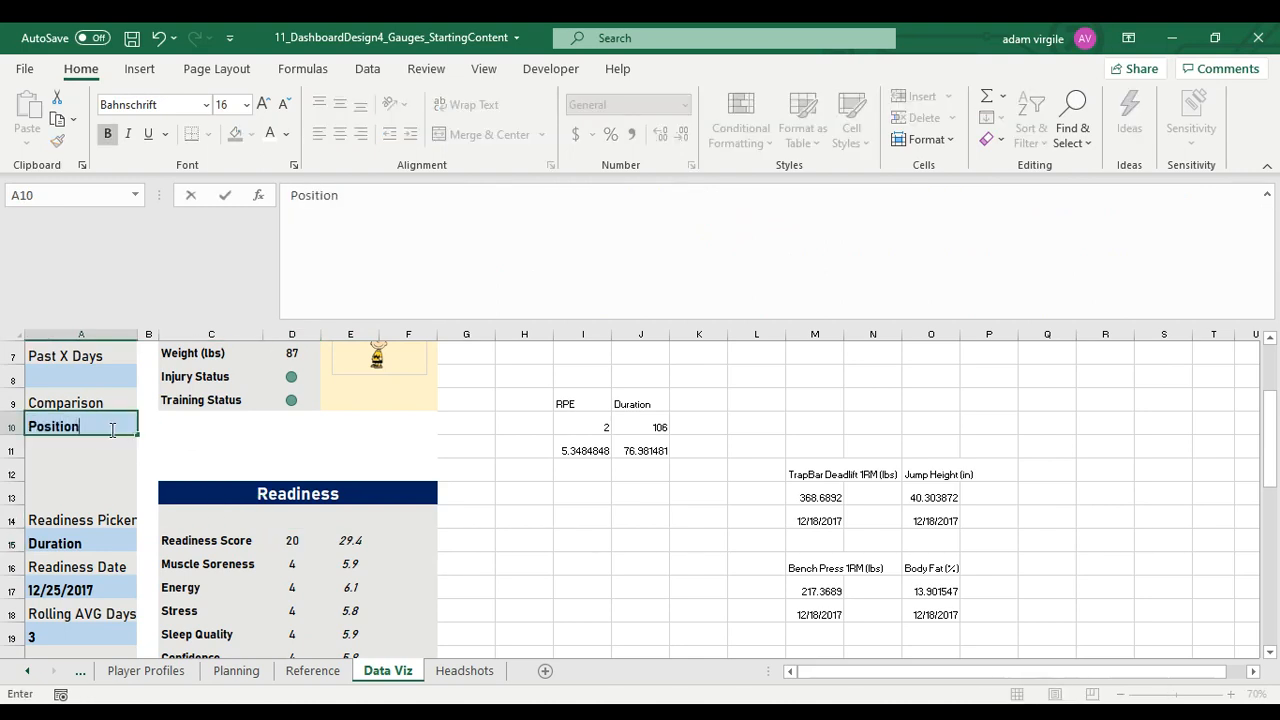
{"action": "key", "text": "Return"}
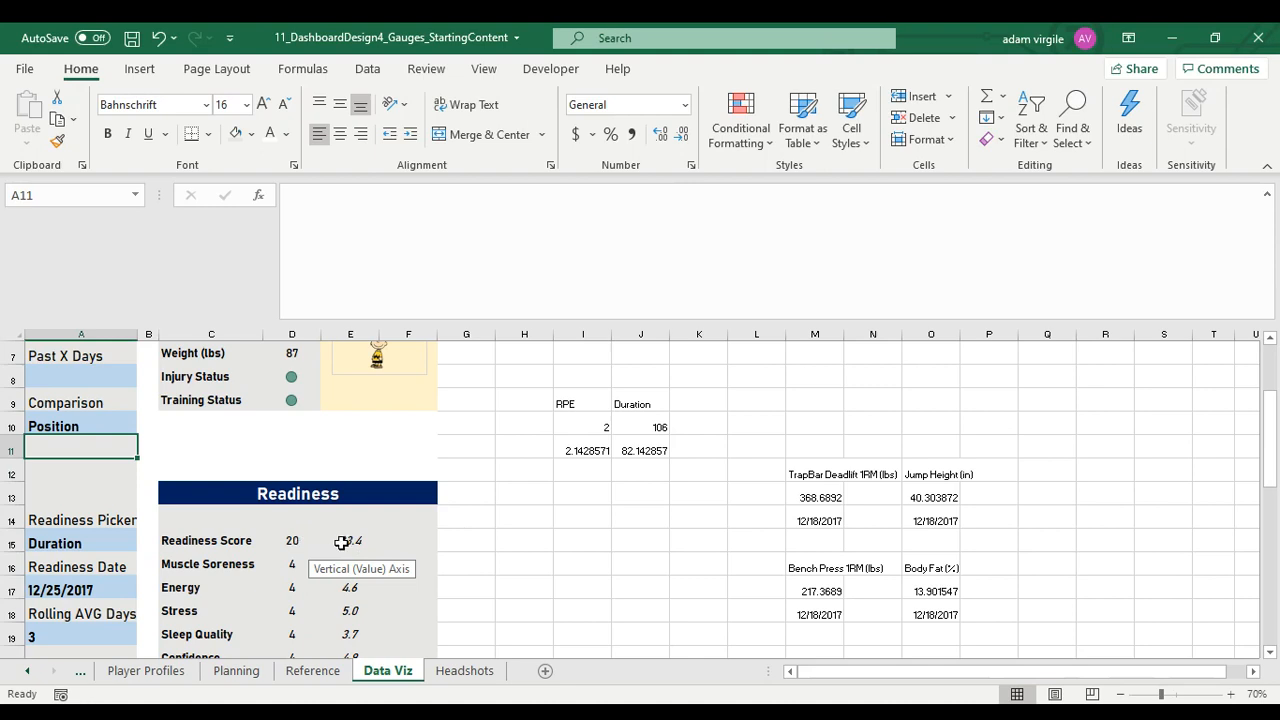
Start the percent-difference formula =(D15-E15)/E15 in F15 of the Readiness Score row
{"action": "left_click", "coordinate": [414, 537]}
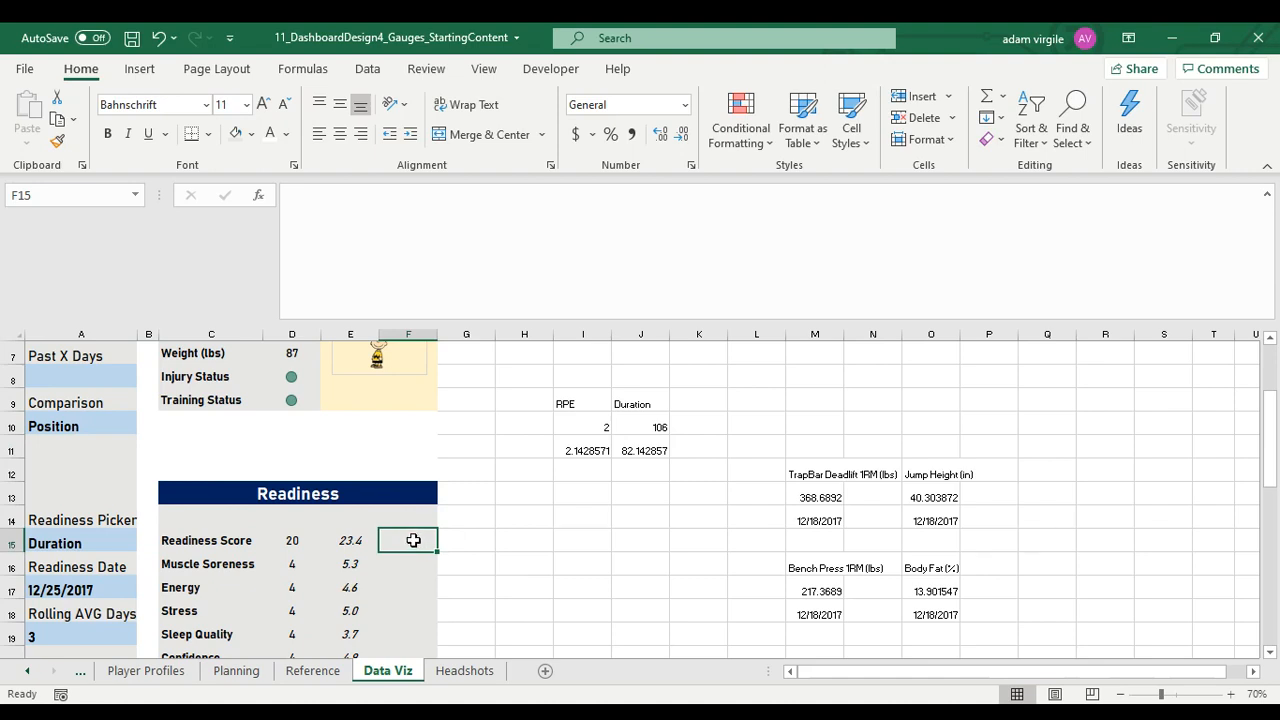
{"action": "mouse_move", "coordinate": [415, 543]}
{"action": "left_mouse_down"}
{"action": "mouse_move", "coordinate": [414, 563]}
{"action": "mouse_move", "coordinate": [412, 544]}
{"action": "left_mouse_up"}
{"action": "type", "text": "="}
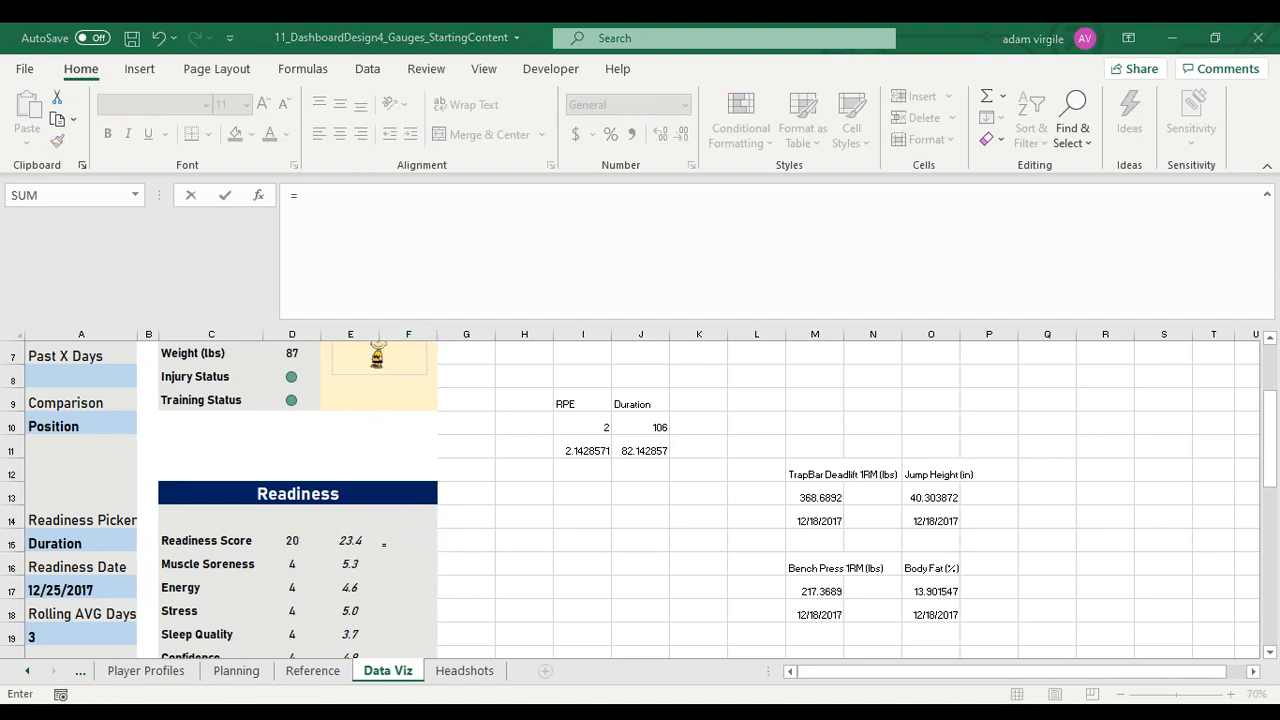
{"action": "left_click", "coordinate": [298, 541]}
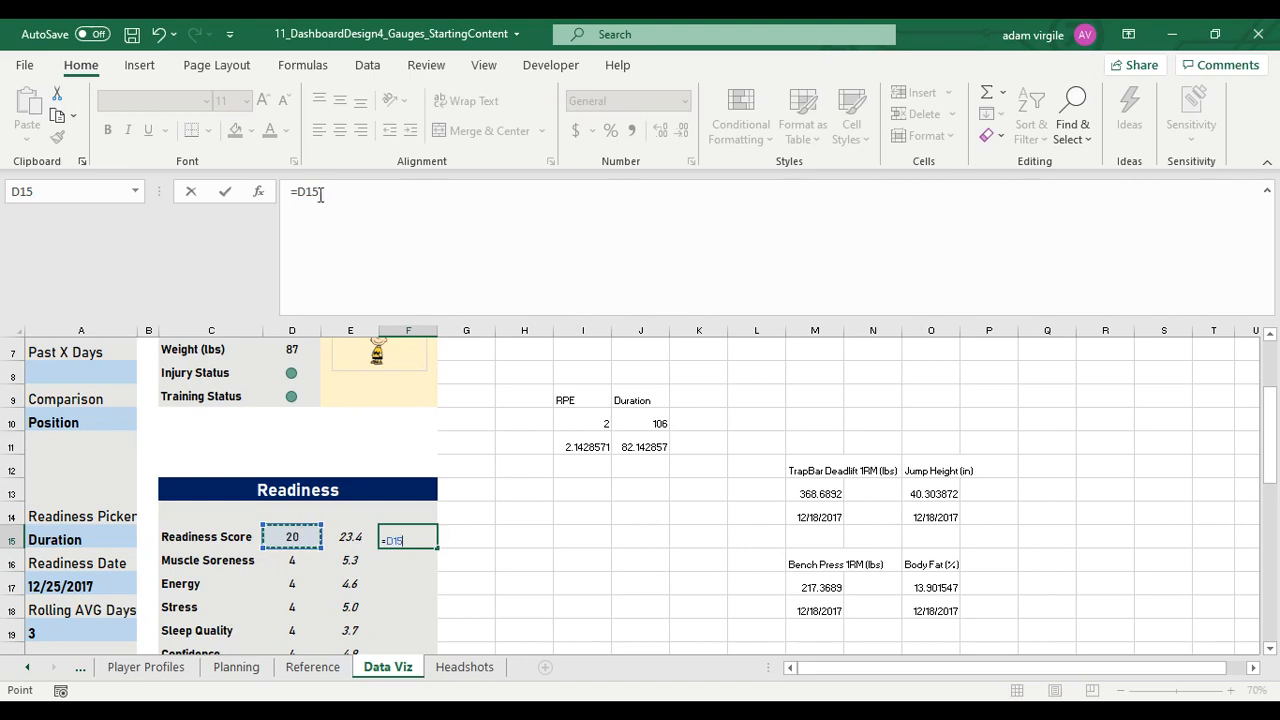
{"action": "type", "text": "-"}
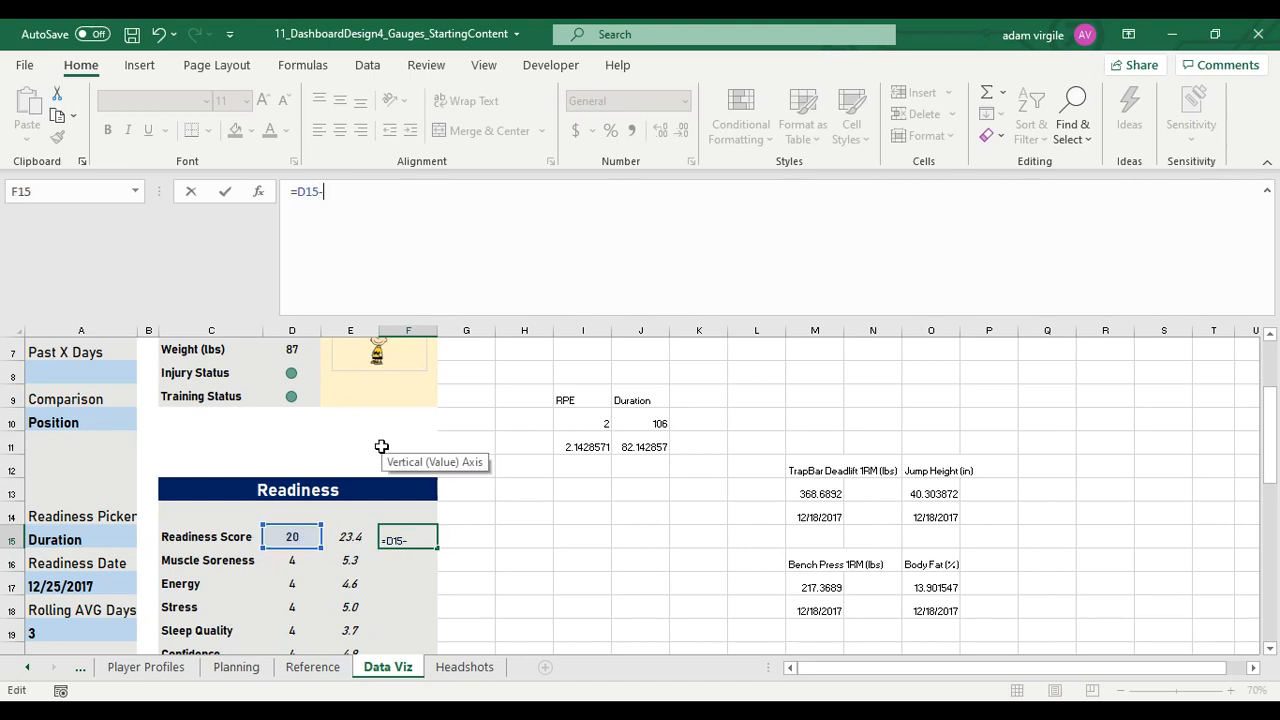
{"action": "left_click", "coordinate": [345, 535]}
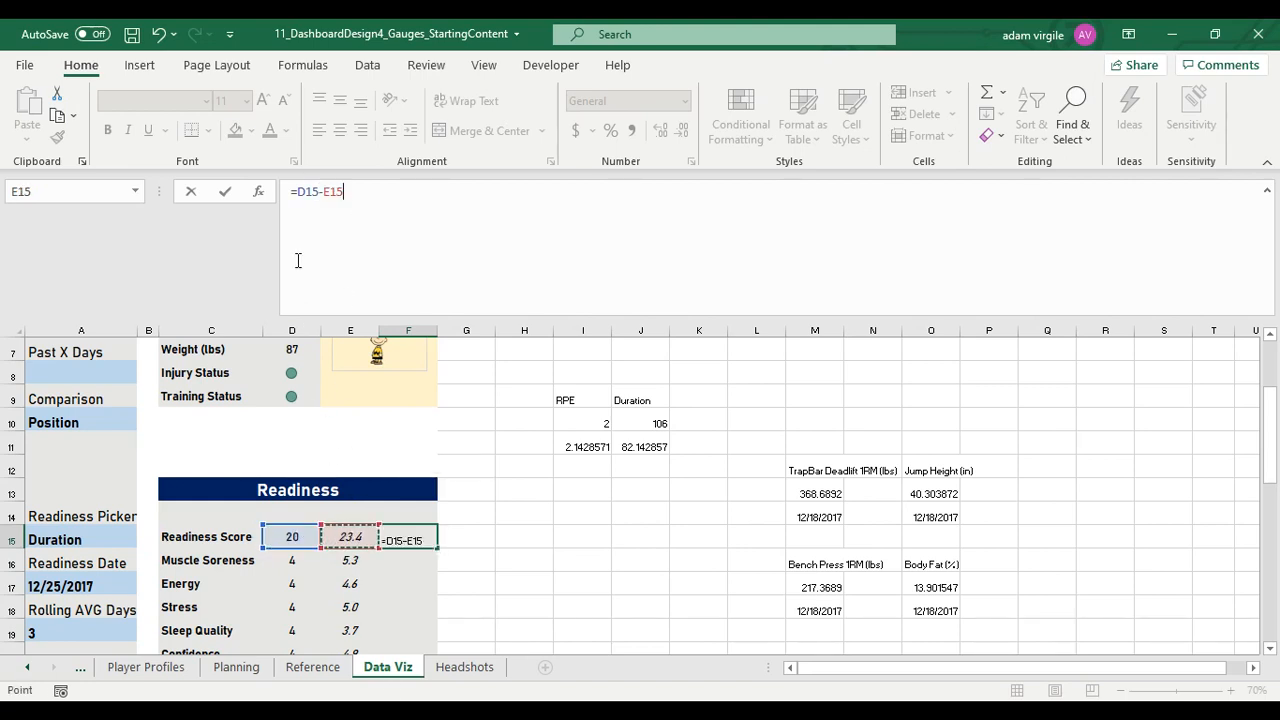
{"action": "left_click", "coordinate": [295, 190]}
{"action": "type", "text": "("}
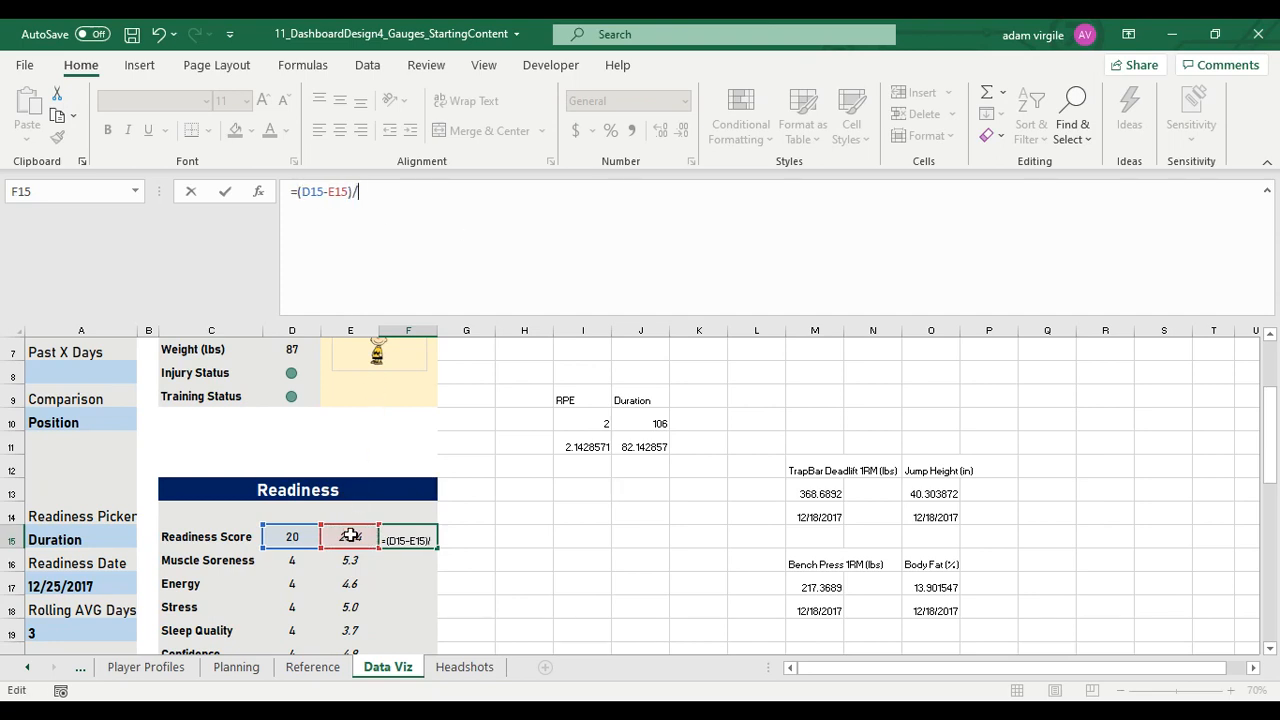
{"action": "left_click", "coordinate": [350, 535]}
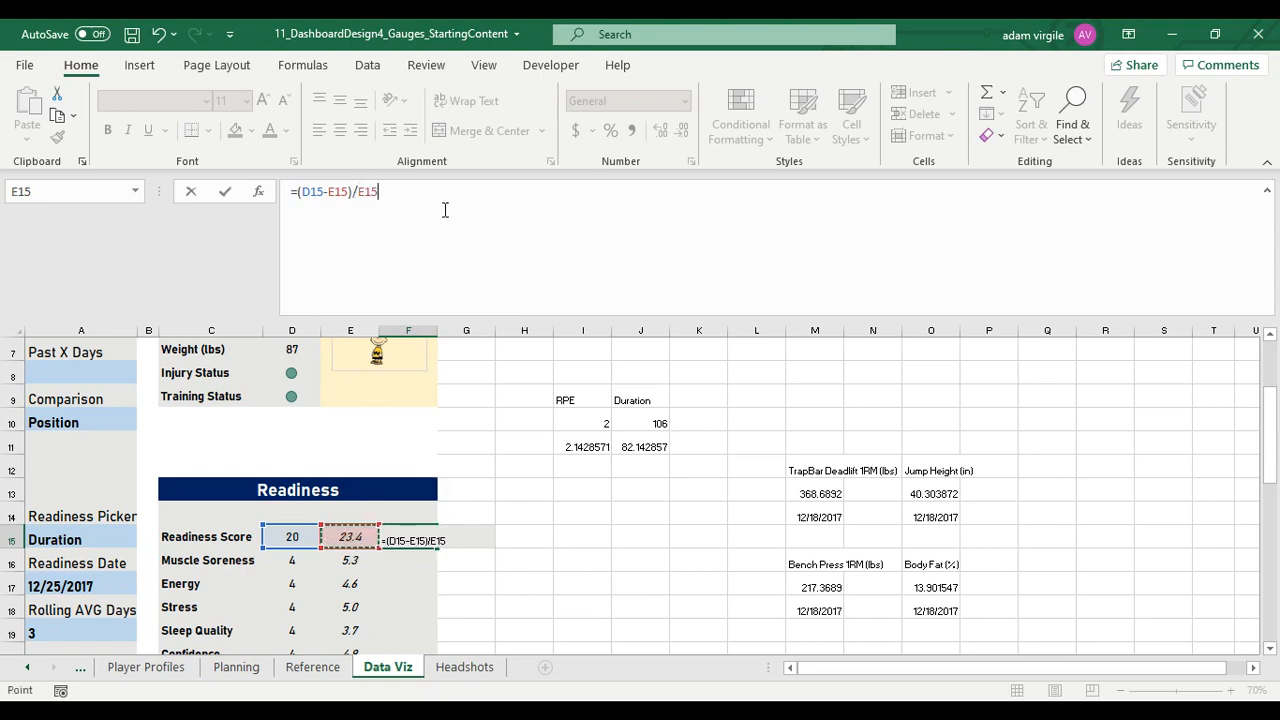
Wrap the F15 formula in IFERROR with a fallback of 0, giving =IFERROR((D15-E15)/E15,0)
{"action": "left_click", "coordinate": [296, 192]}
{"action": "type", "text": "IFERROR("}
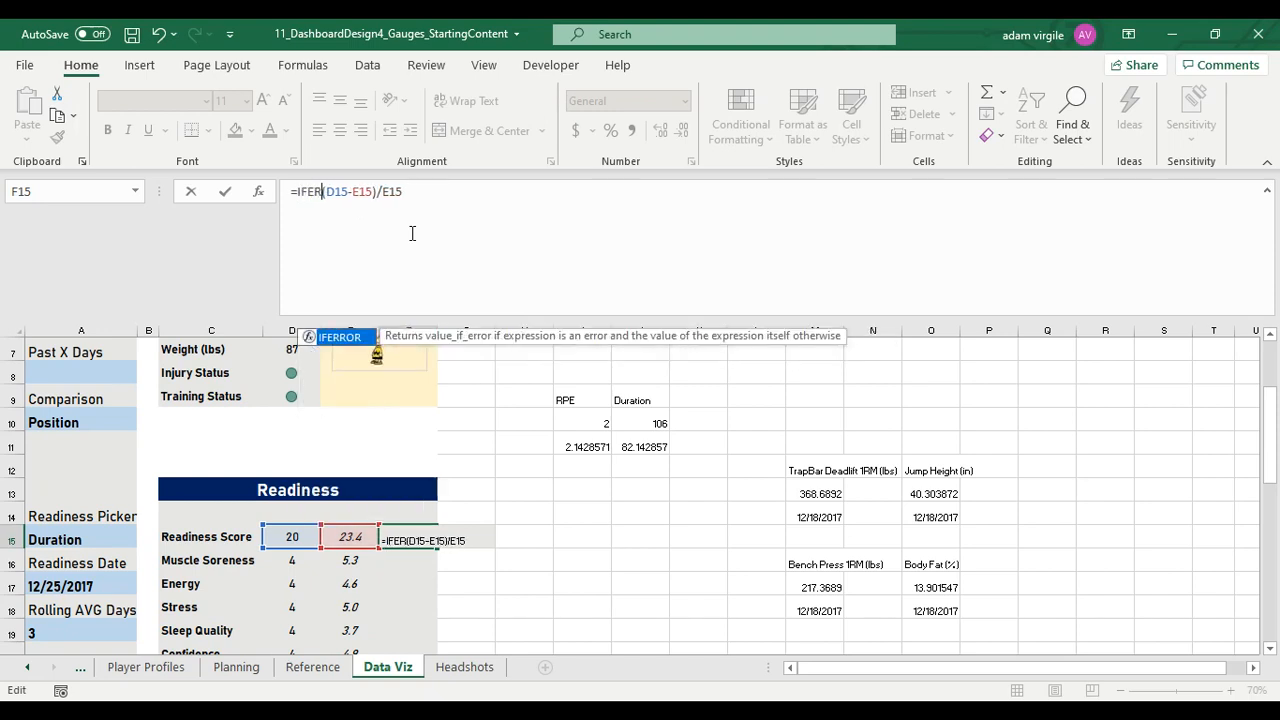
{"action": "left_click", "coordinate": [477, 210]}
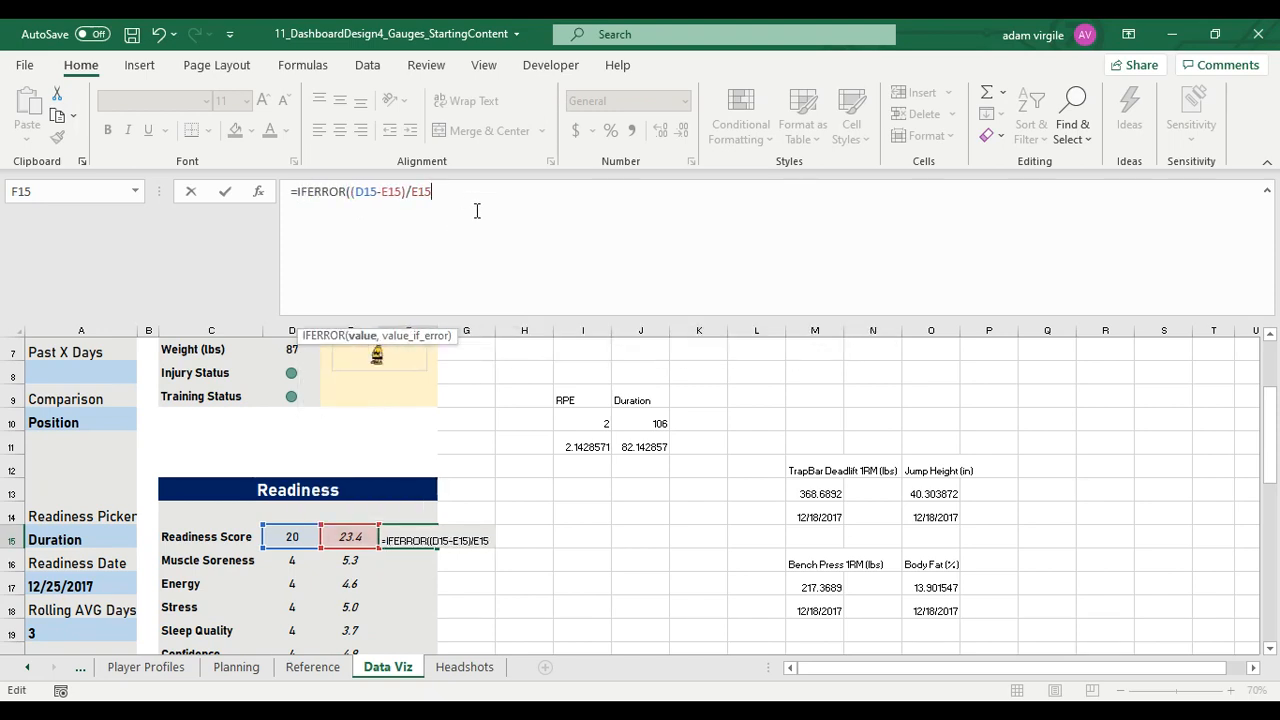
{"action": "type", "text": ",0"}
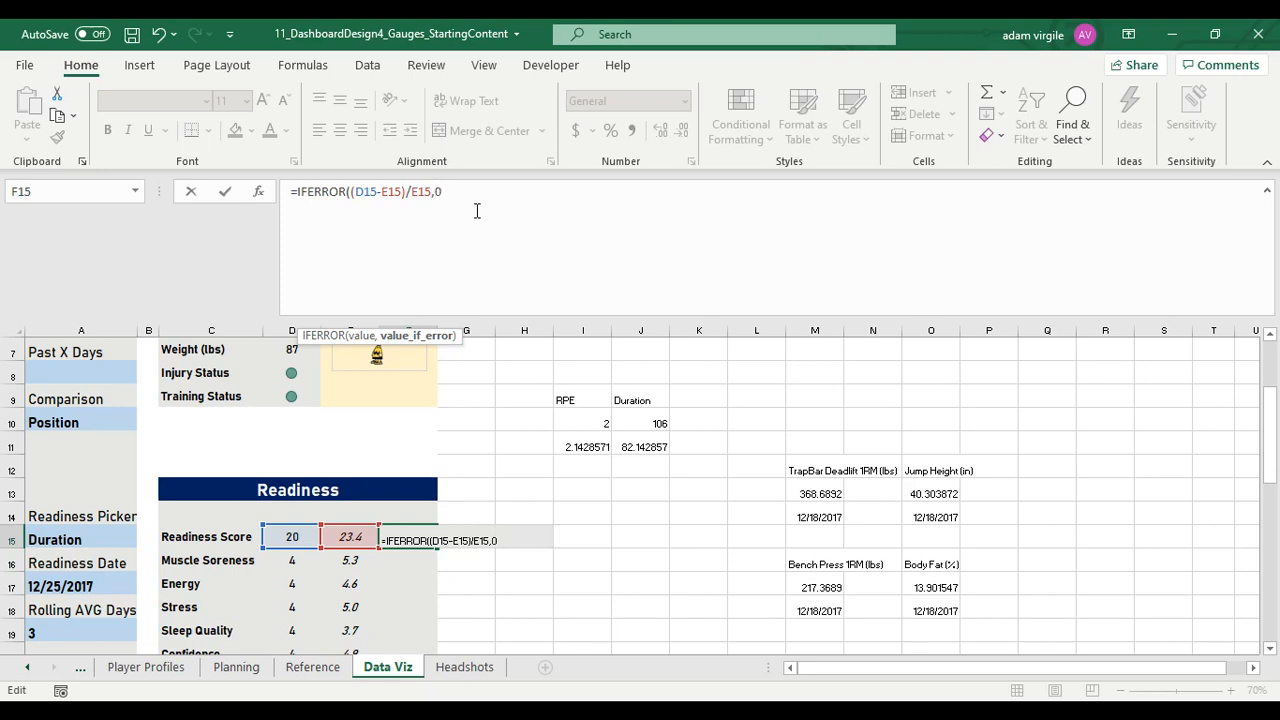
{"action": "type", "text": ")"}
{"action": "key", "text": "Return"}
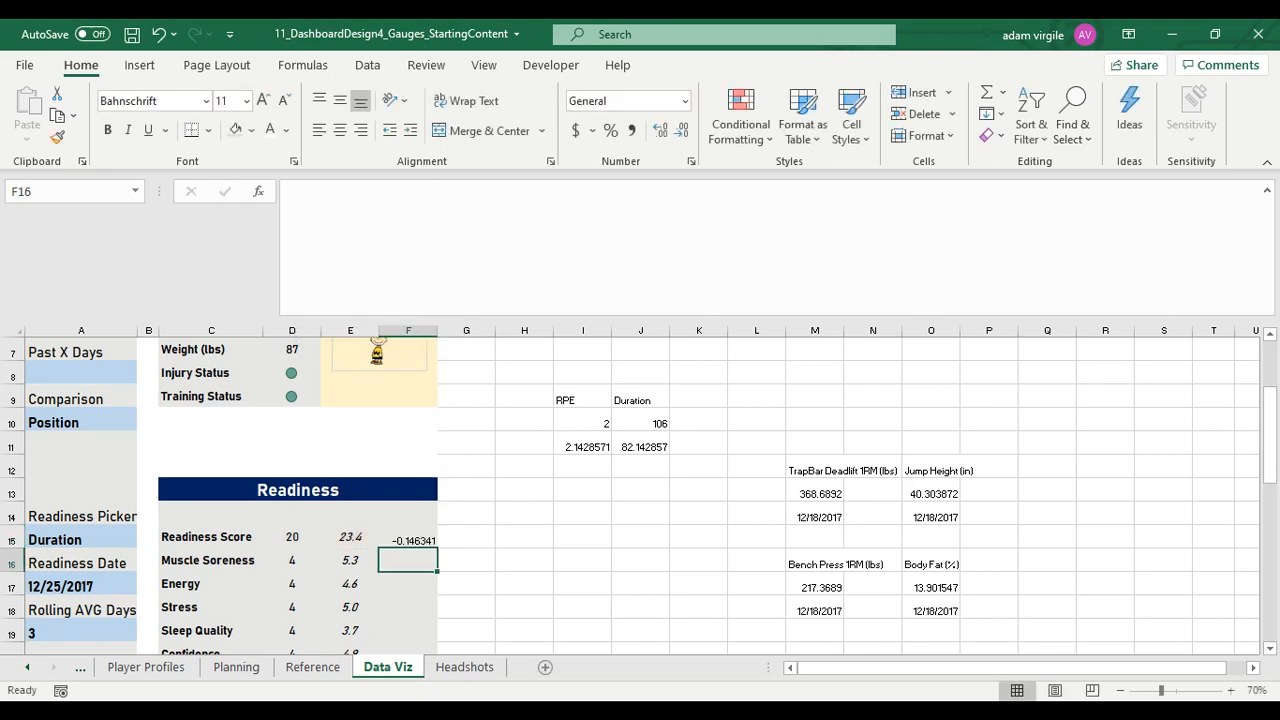
Format the Readiness Score difference in F15 as Percentage
{"action": "scroll", "coordinate": [449, 546], "scroll_direction": "down", "scroll_amount": 1}
{"action": "left_click", "coordinate": [412, 470]}
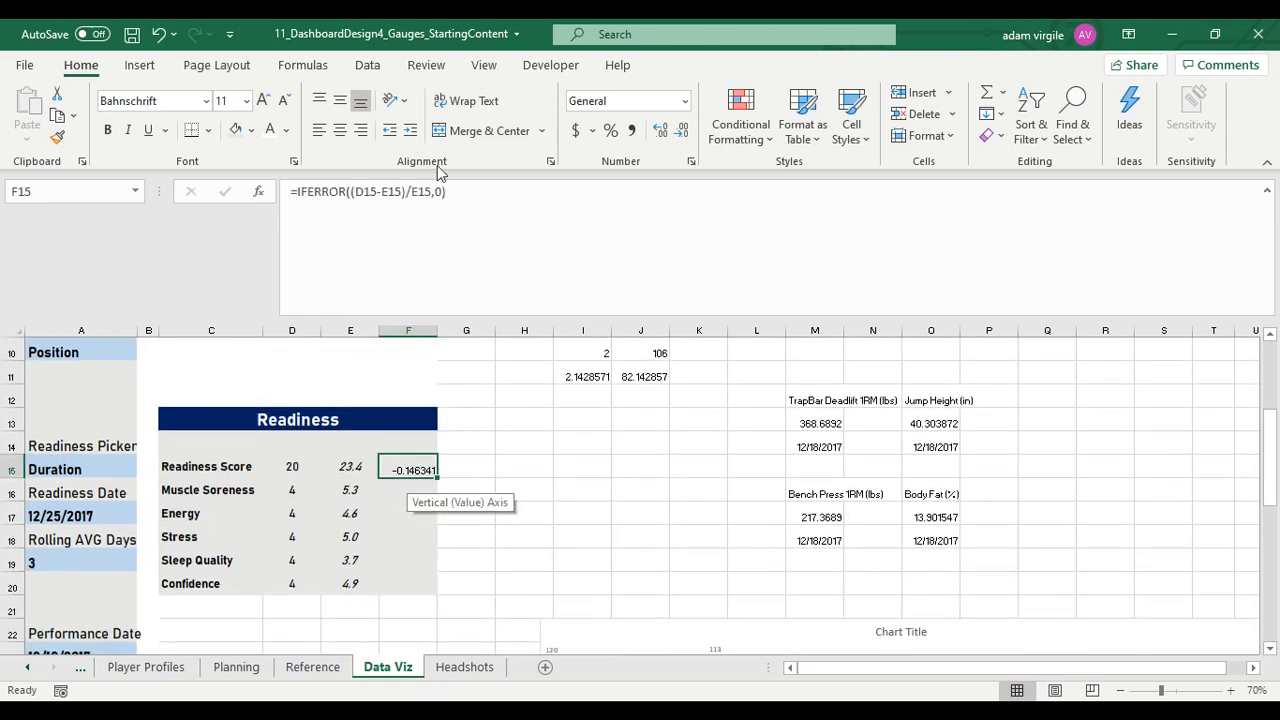
{"action": "left_click", "coordinate": [600, 103]}
{"action": "type", "text": "Percentage"}
{"action": "key", "text": "Return"}
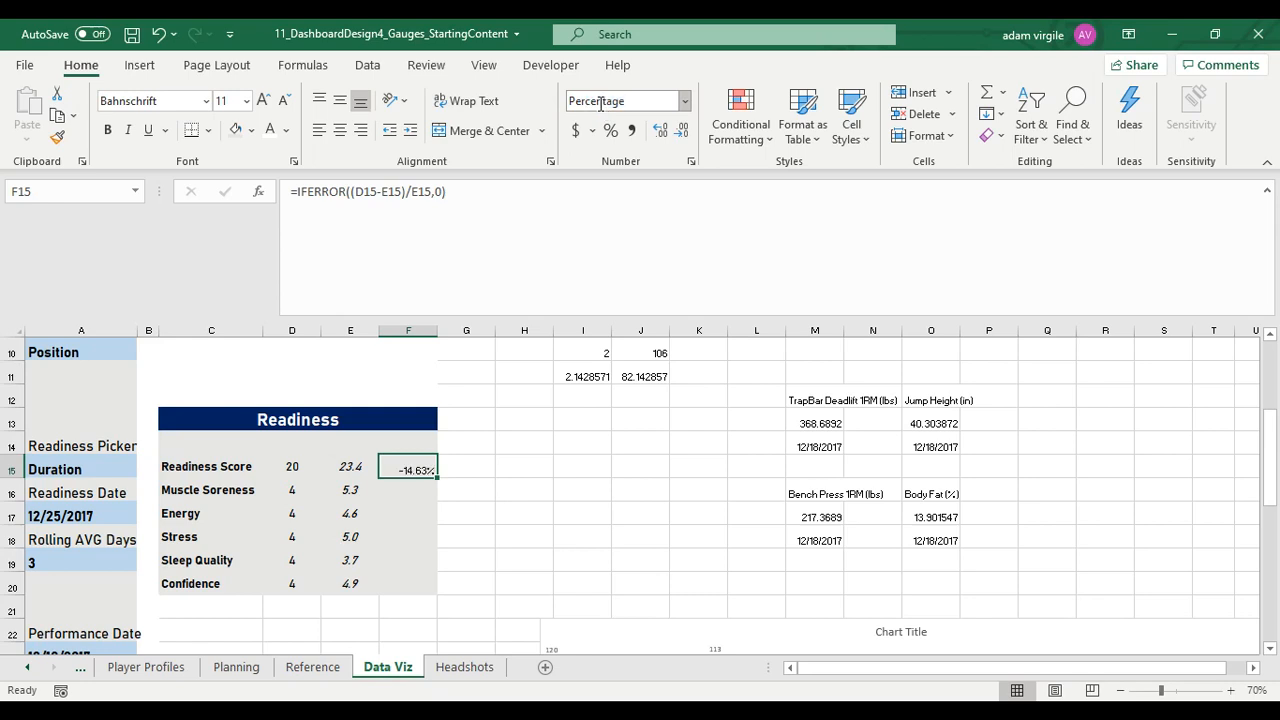
{"action": "left_click", "coordinate": [300, 466]}
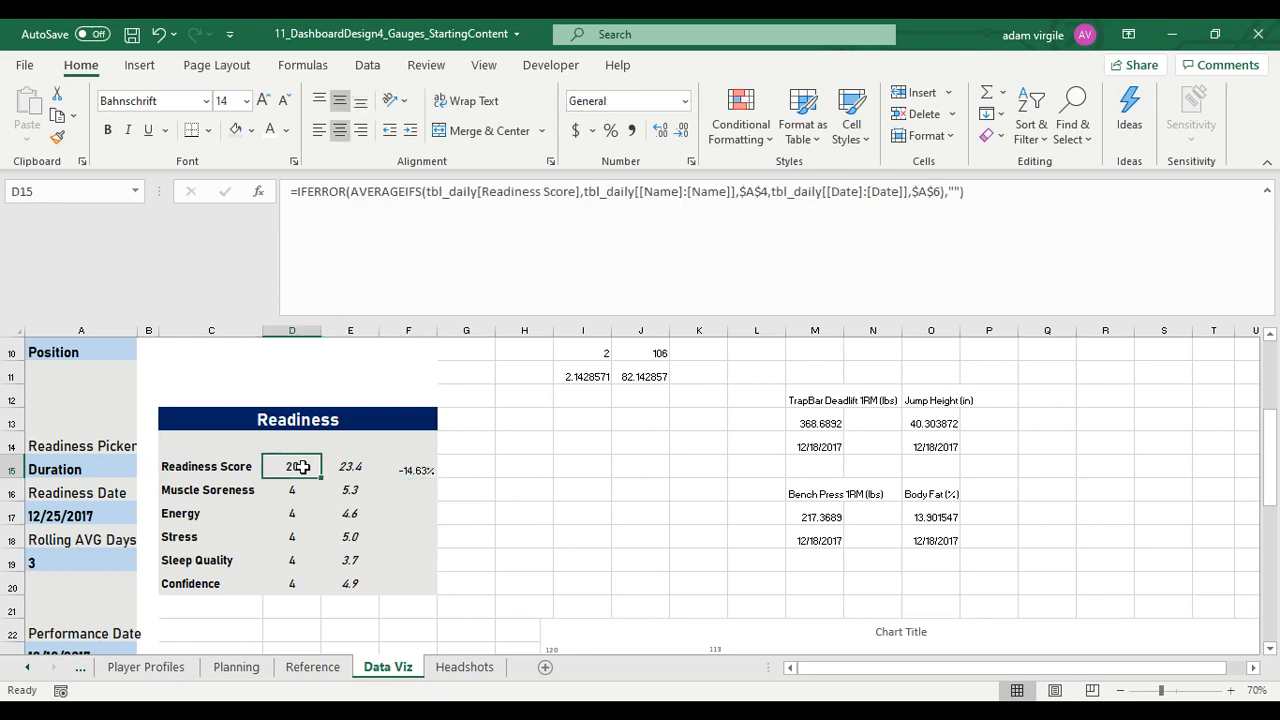
Copy the F15 formula into F16:F20, pasting formulas only
{"action": "left_click", "coordinate": [412, 470]}
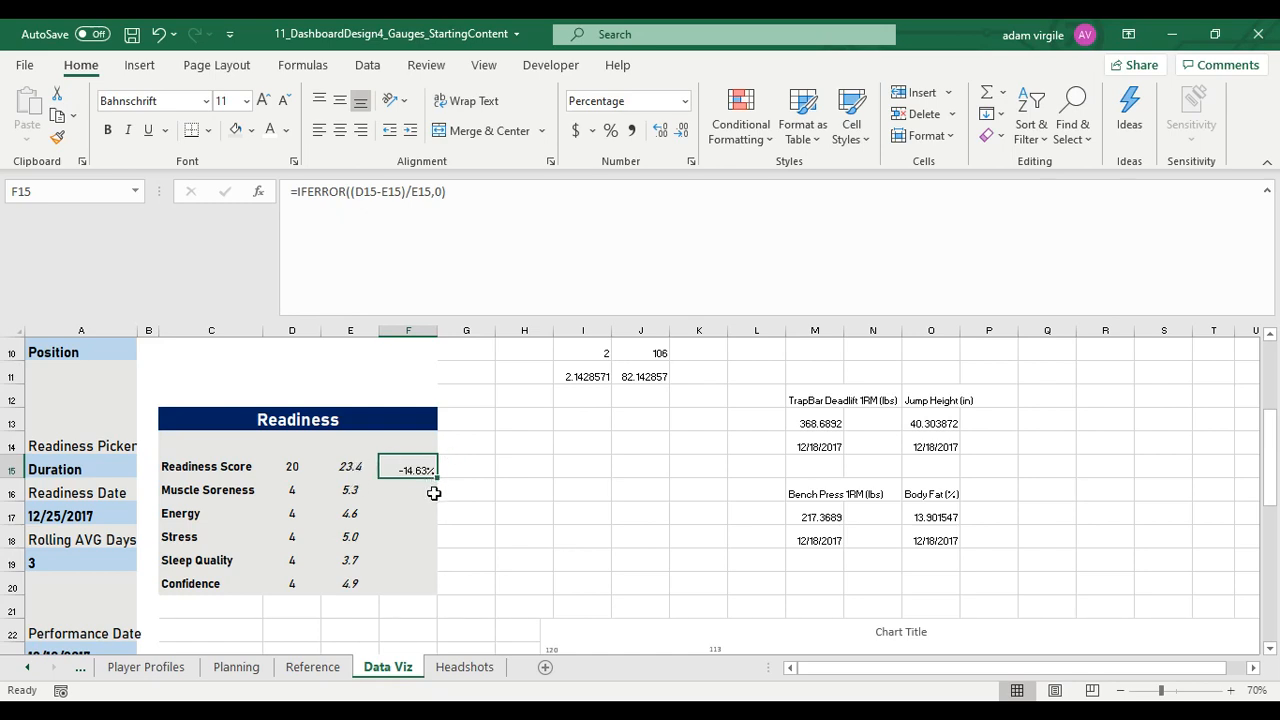
{"action": "key", "text": "ctrl+c"}
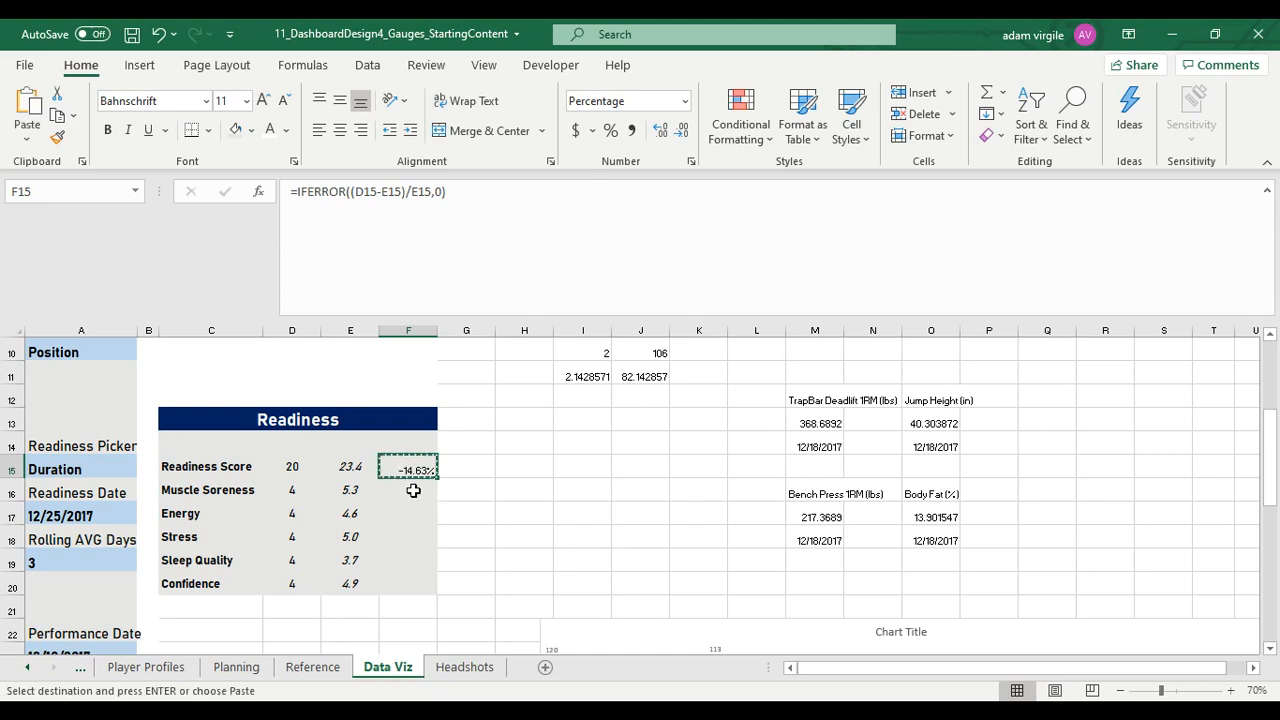
{"action": "left_click_drag", "start_coordinate": [414, 489], "coordinate": [409, 578]}
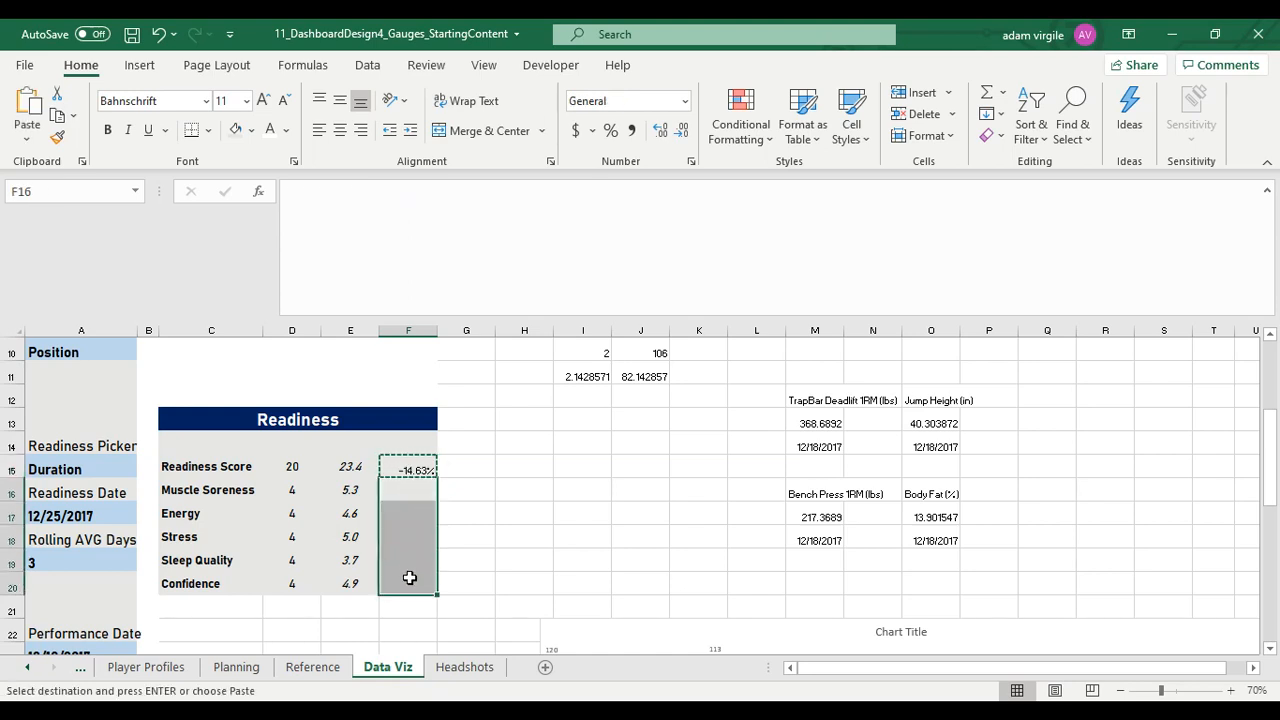
{"action": "right_click", "coordinate": [410, 498]}
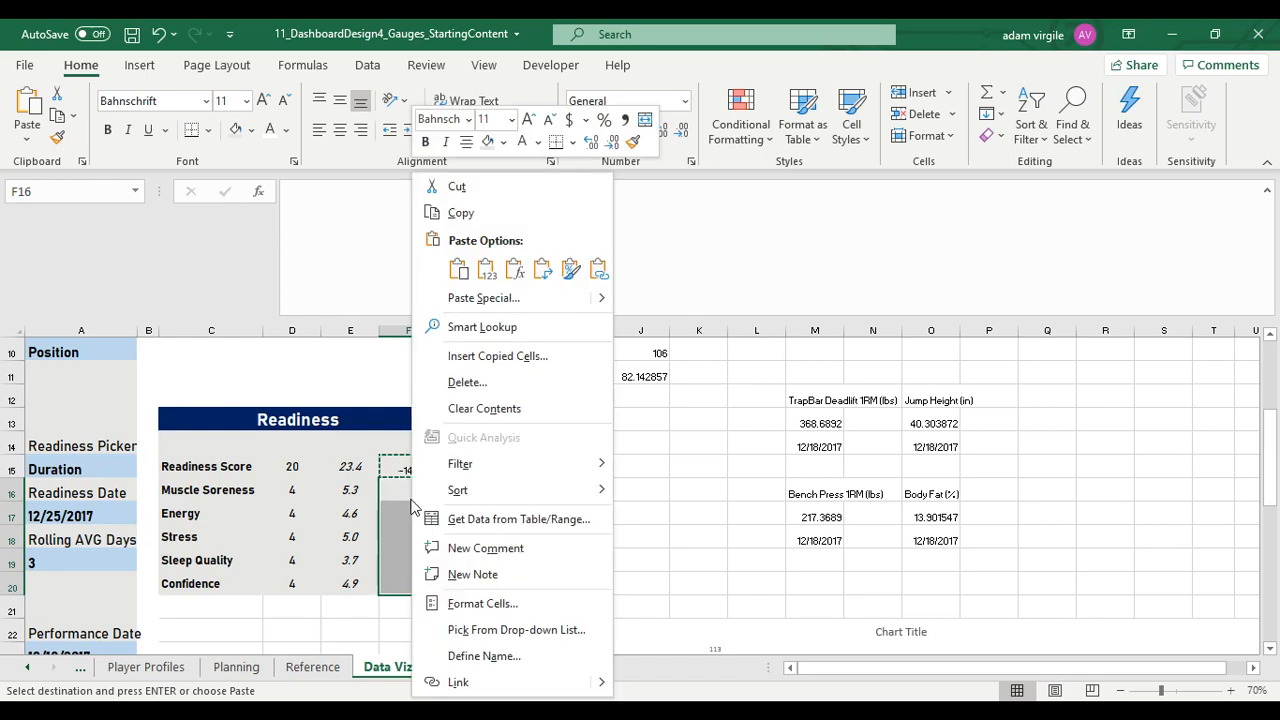
{"action": "left_click", "coordinate": [514, 268]}
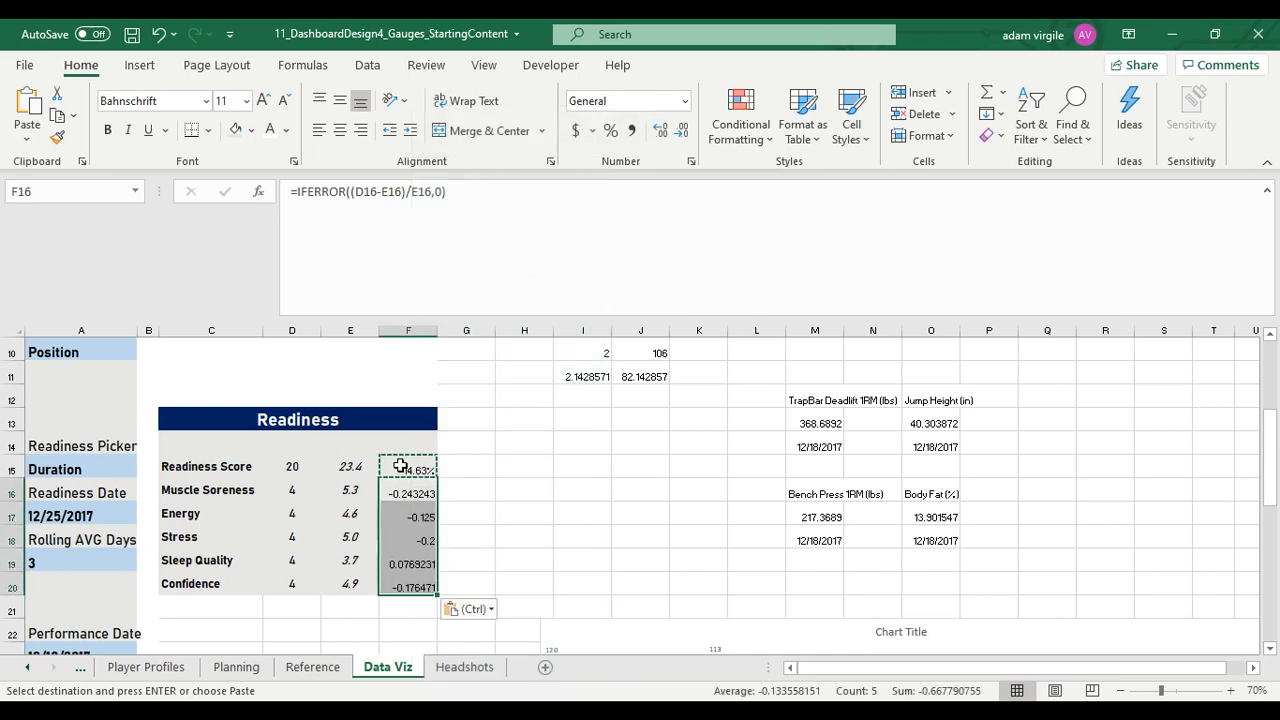
Check the cell references of the pasted formulas in F16:F20 against F15 and end the copy mode
{"action": "left_click", "coordinate": [405, 494]}
{"action": "key", "text": "Down"}
{"action": "key", "text": "Down"}
{"action": "key", "text": "Down"}
{"action": "key", "text": "Down"}
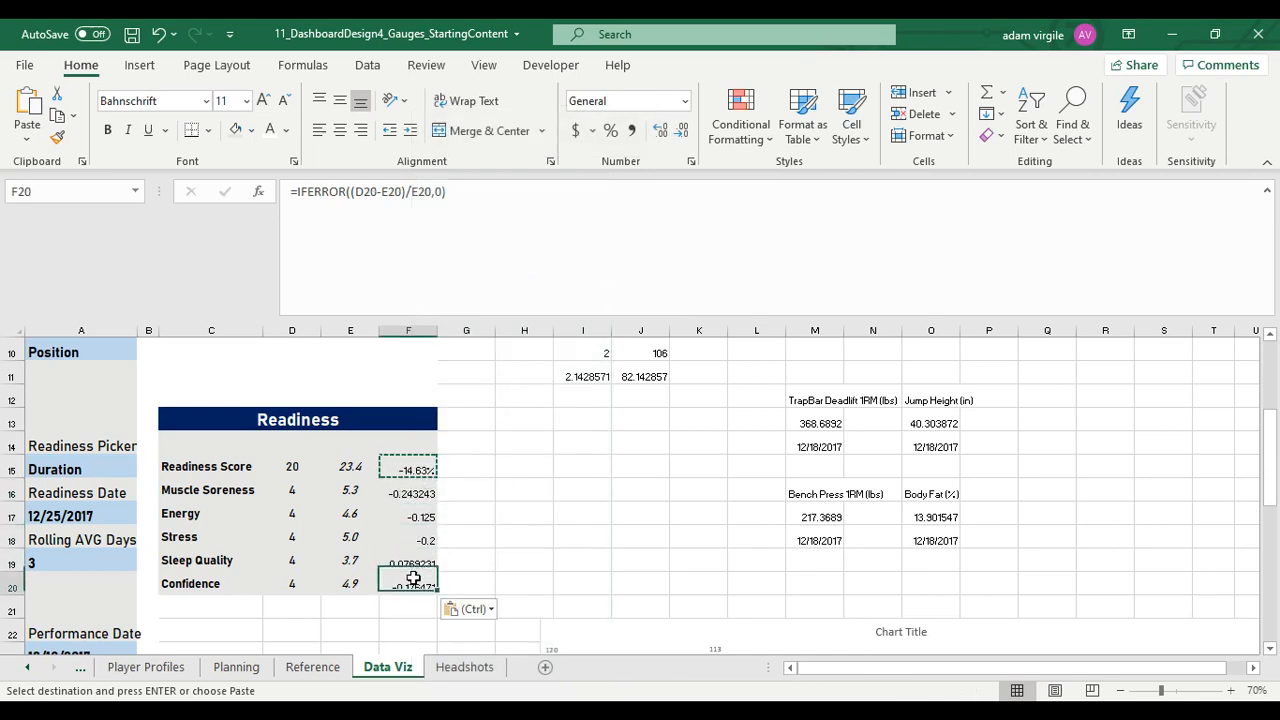
{"action": "left_click", "coordinate": [416, 470]}
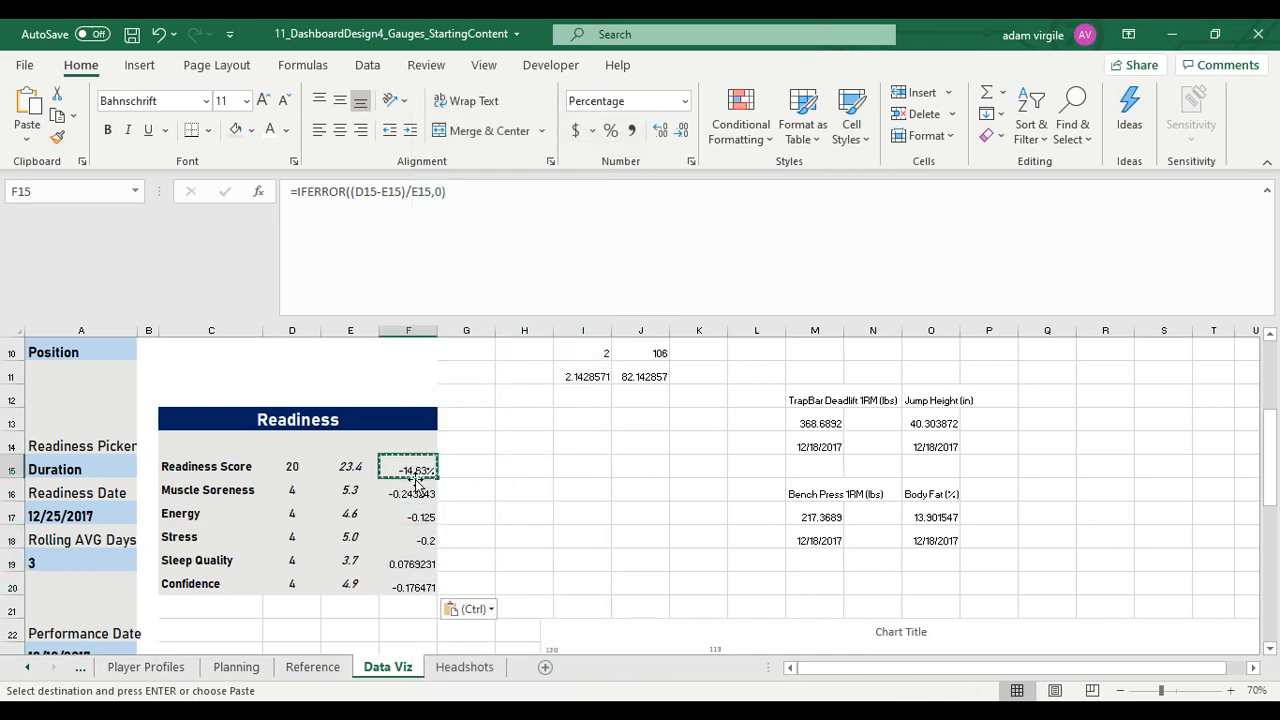
{"action": "key", "text": "Escape"}
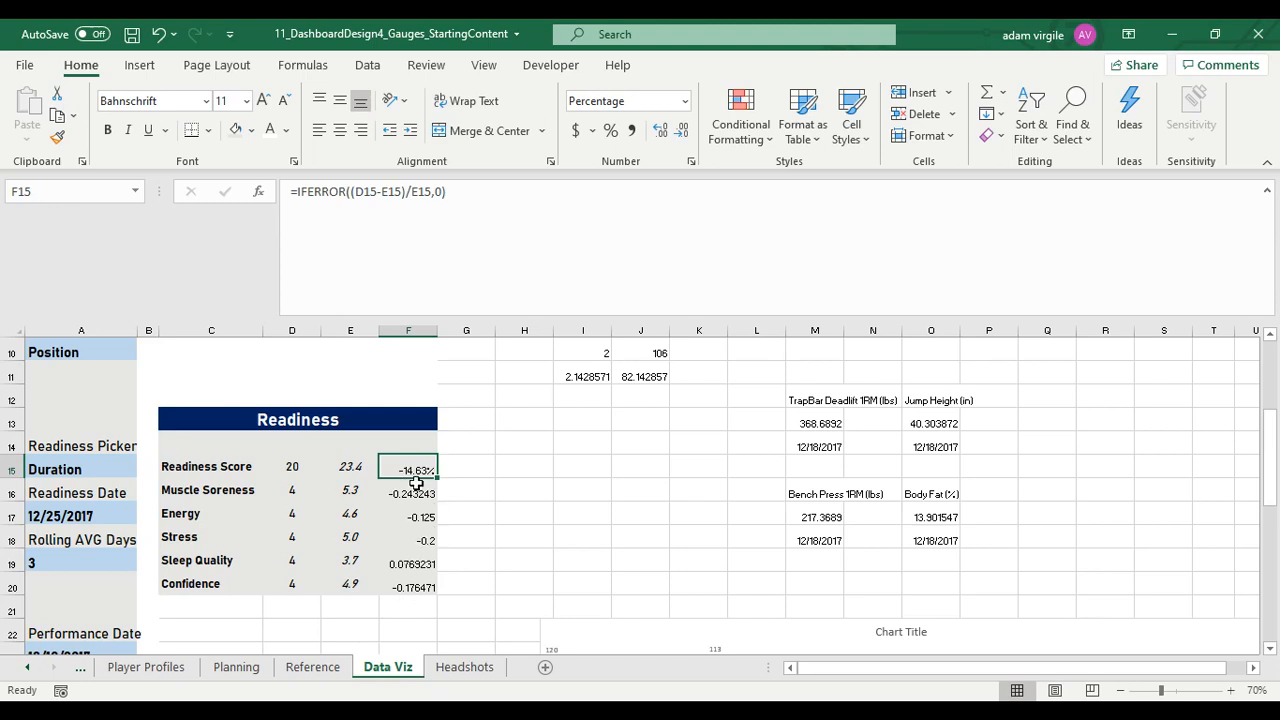
Begin a custom conditional formatting rule for F15:F20 with the Data Bar format style
{"action": "left_click_drag", "start_coordinate": [416, 469], "coordinate": [410, 577]}
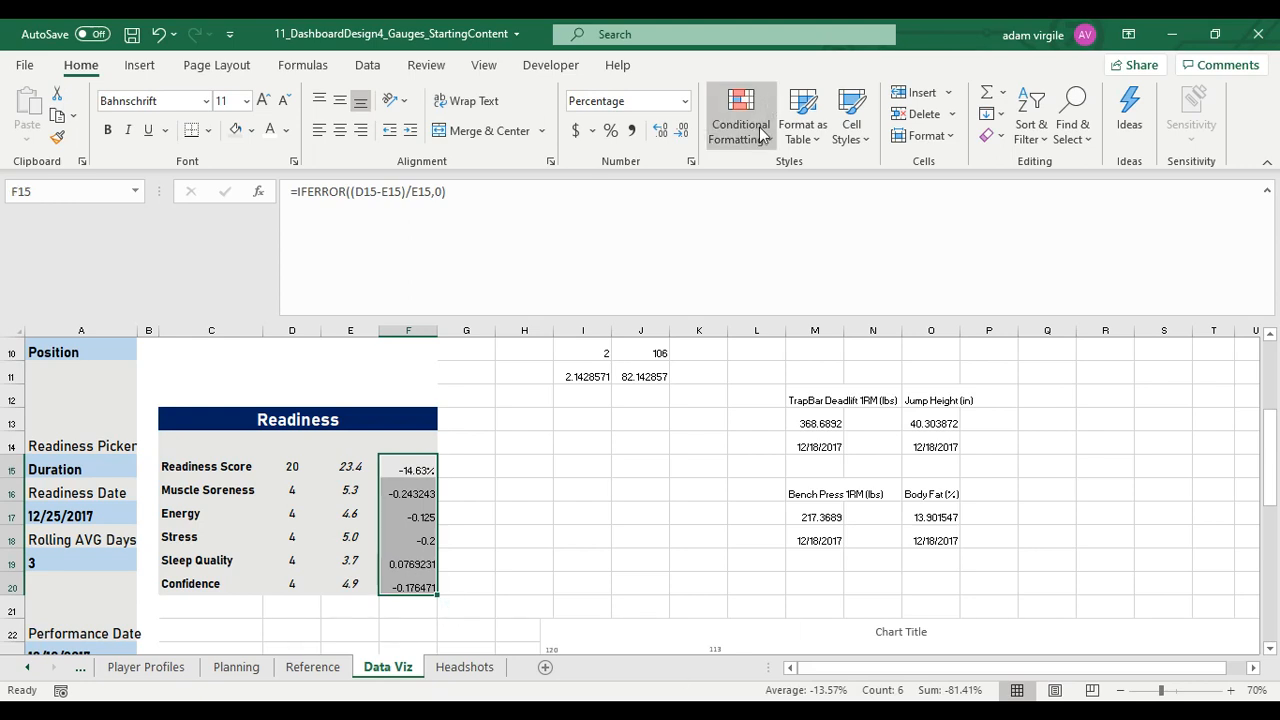
{"action": "left_click", "coordinate": [760, 130]}
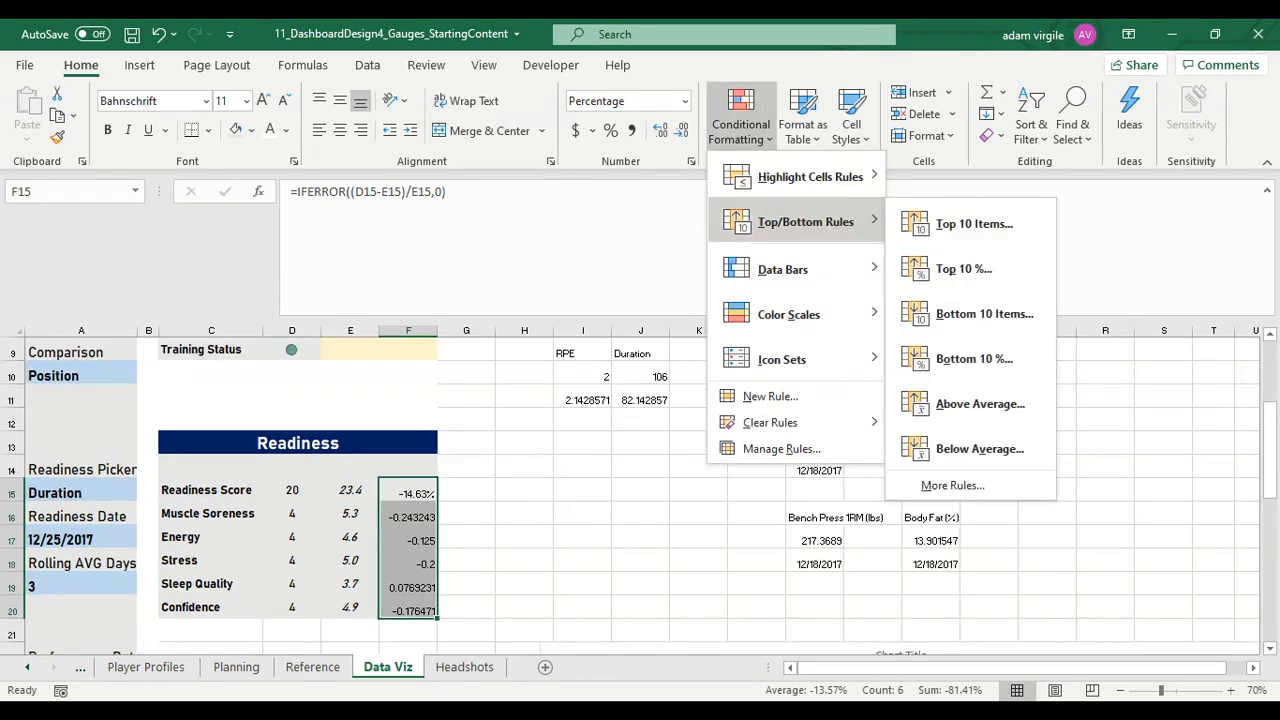
{"action": "mouse_move", "coordinate": [783, 269]}
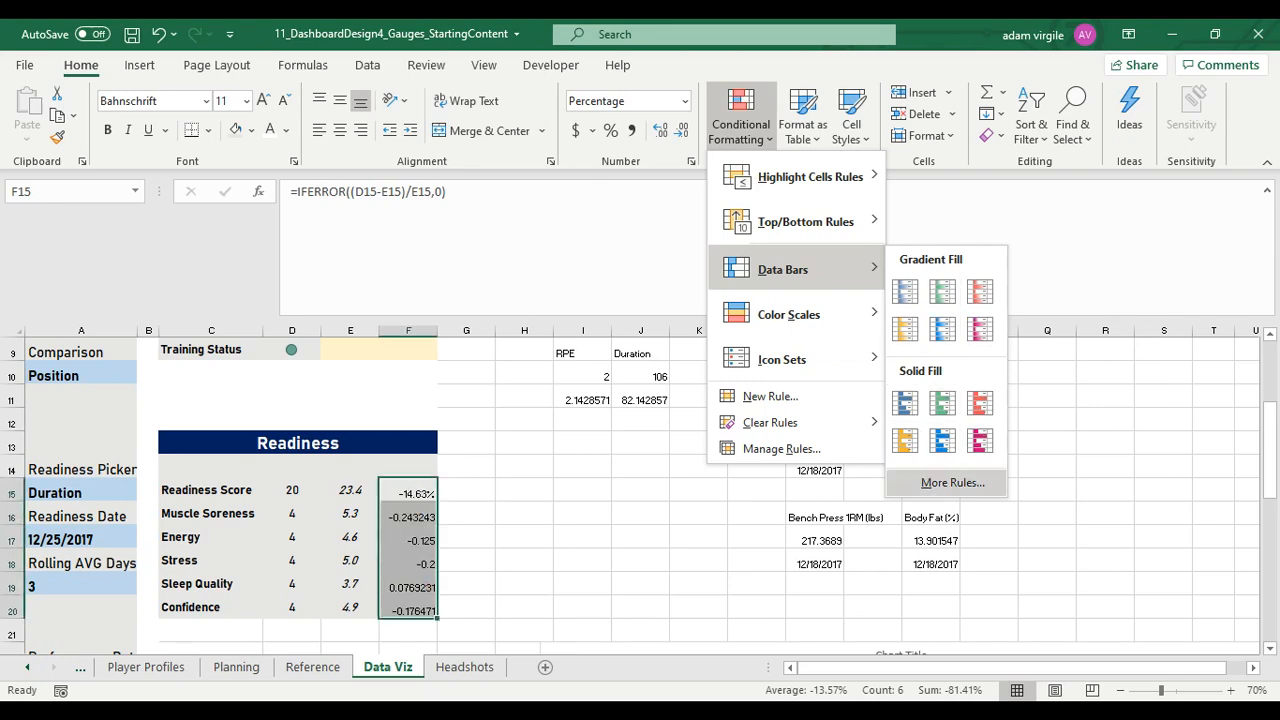
{"action": "left_click", "coordinate": [952, 482]}
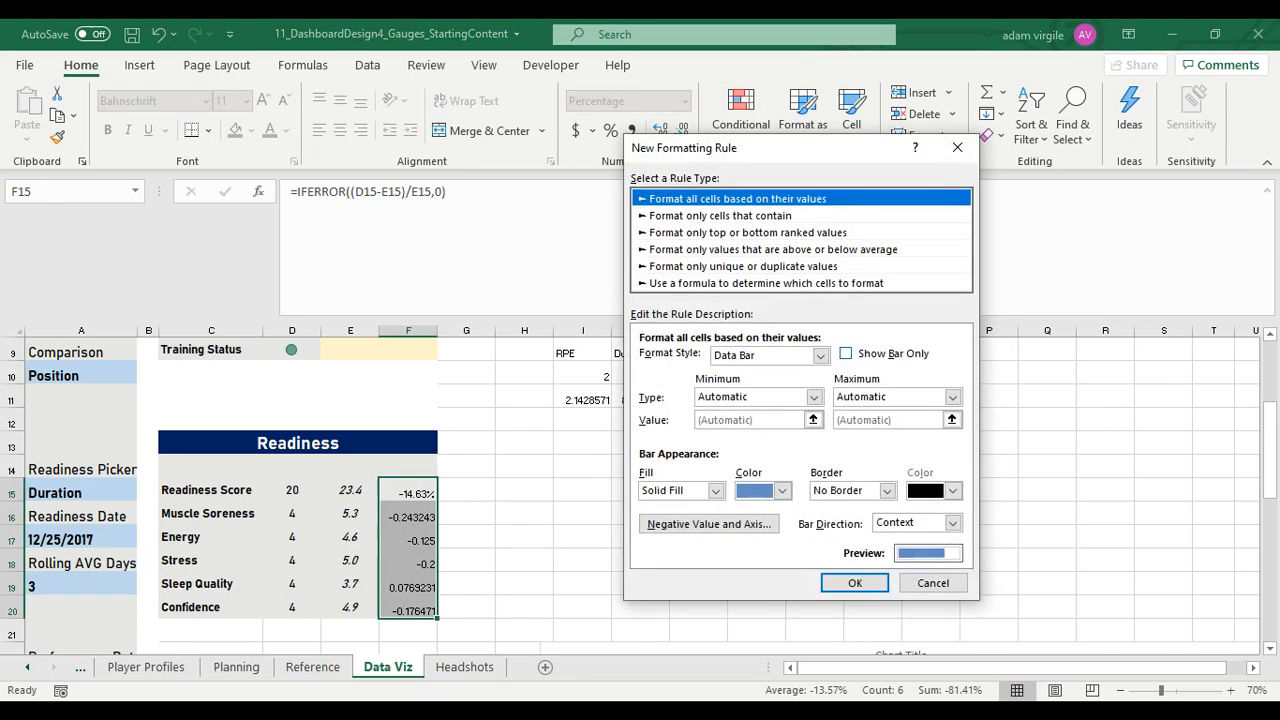
{"action": "left_click", "coordinate": [820, 355]}
{"action": "key", "text": "Down"}
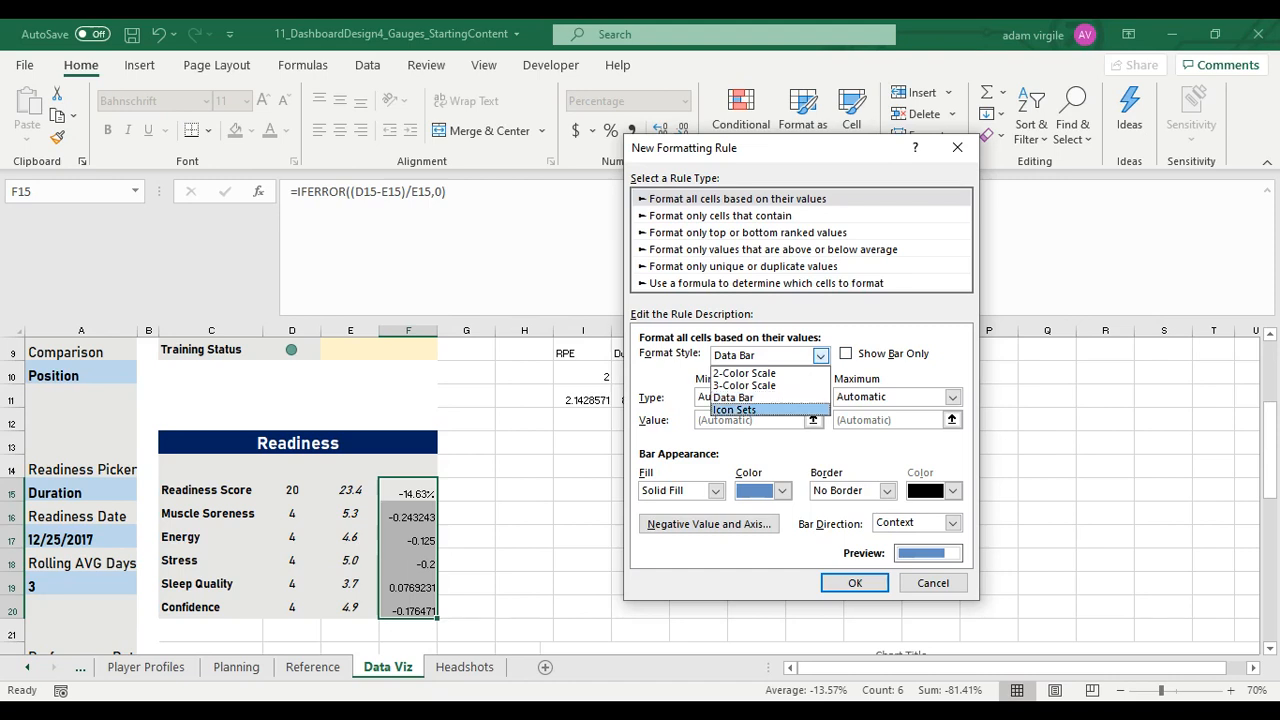
{"action": "left_click", "coordinate": [820, 356]}
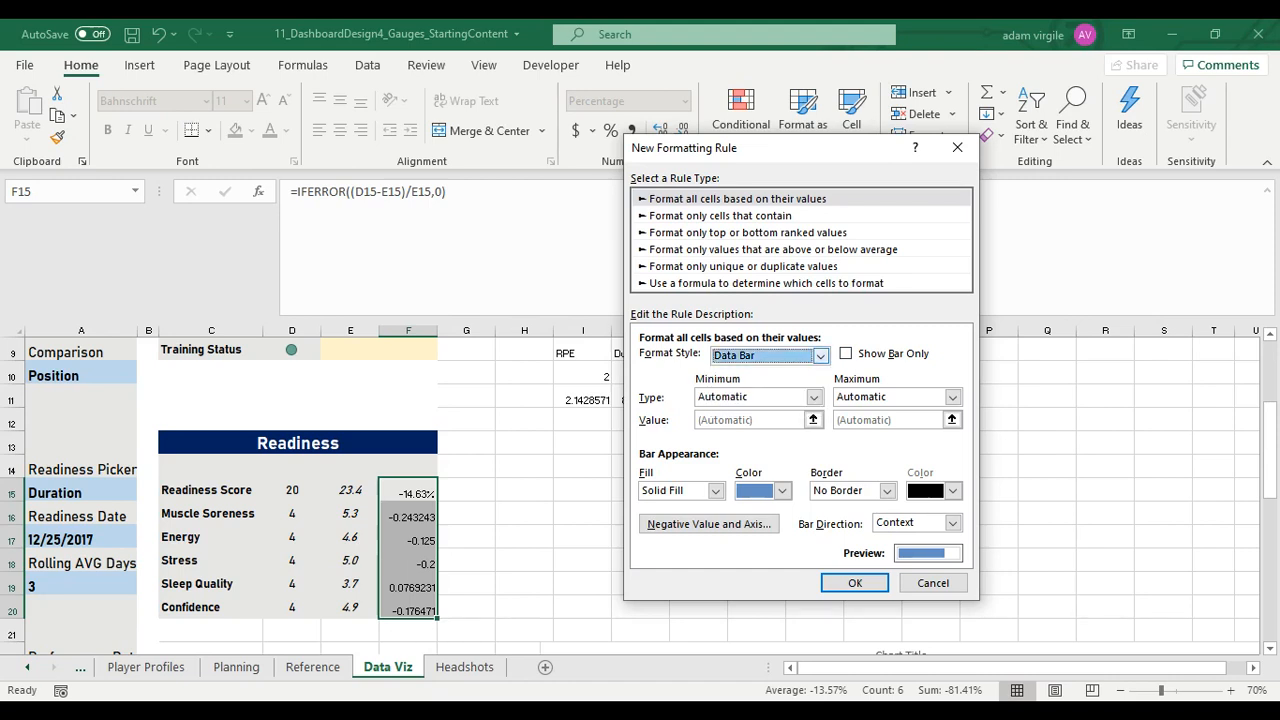
Set the data bar minimum to Number -1 and the maximum to Number 1
{"action": "left_click", "coordinate": [814, 397]}
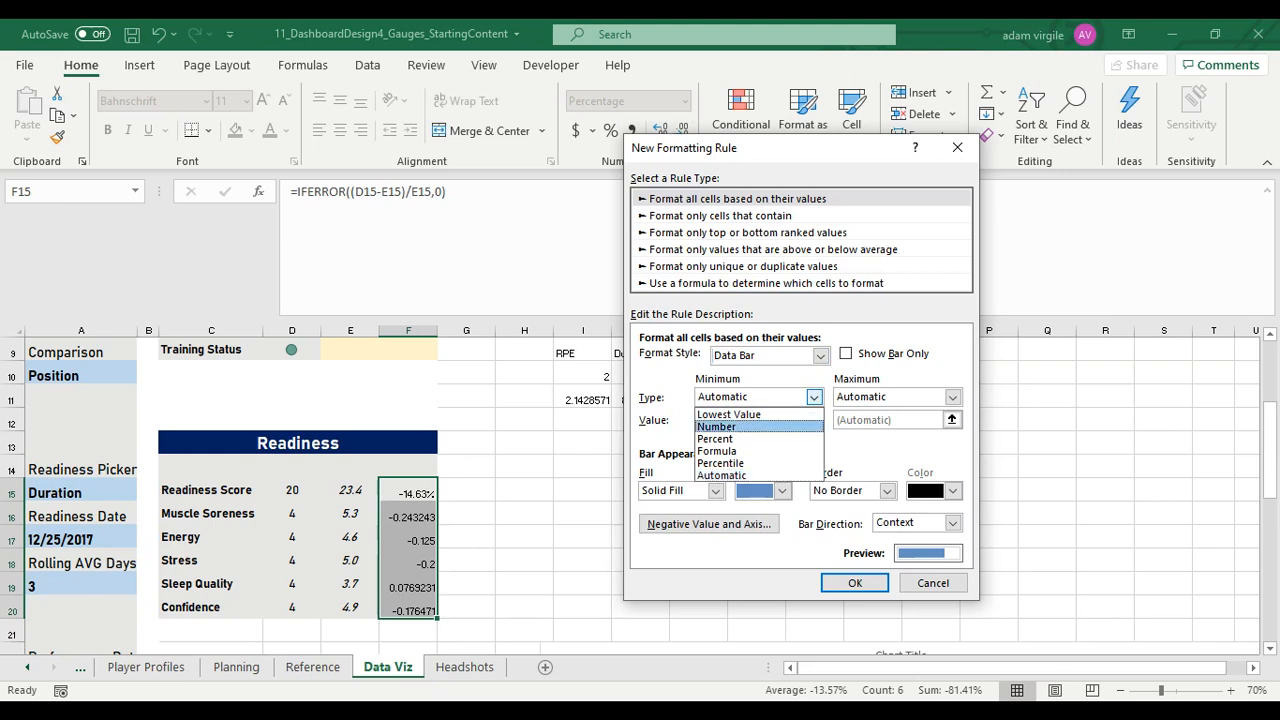
{"action": "left_click", "coordinate": [718, 427]}
{"action": "left_click", "coordinate": [735, 420]}
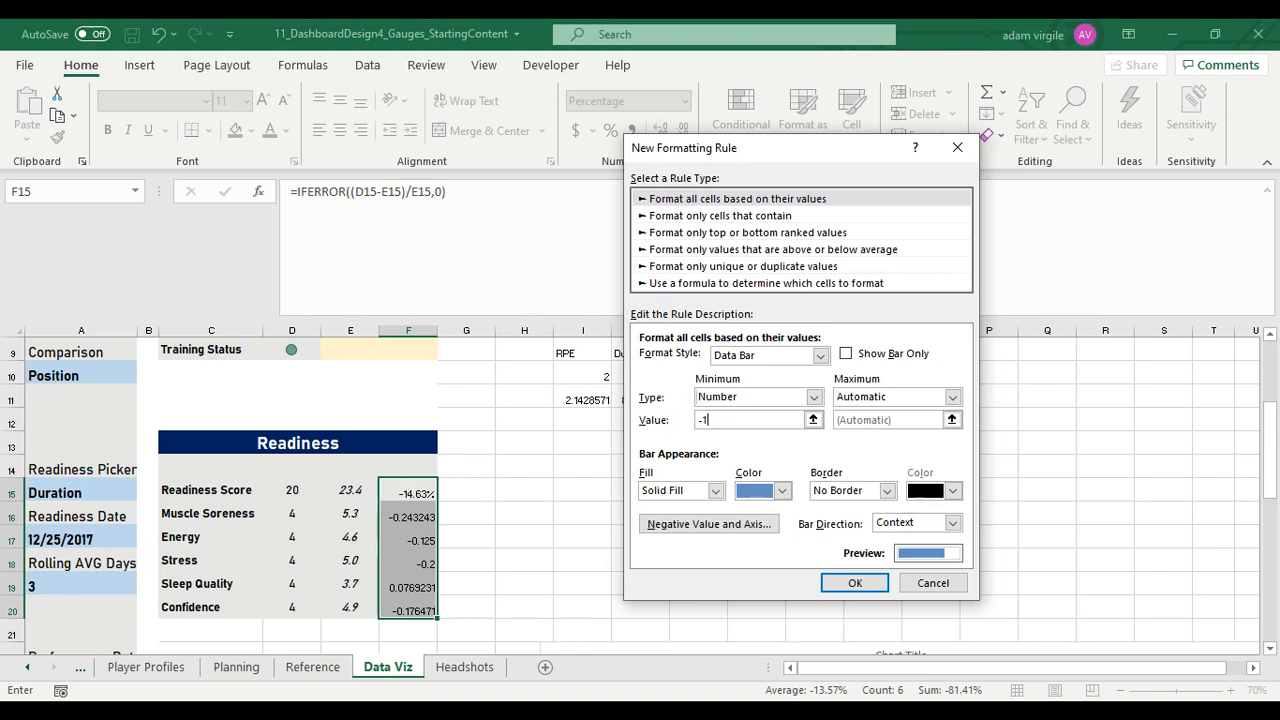
{"action": "left_click", "coordinate": [953, 397]}
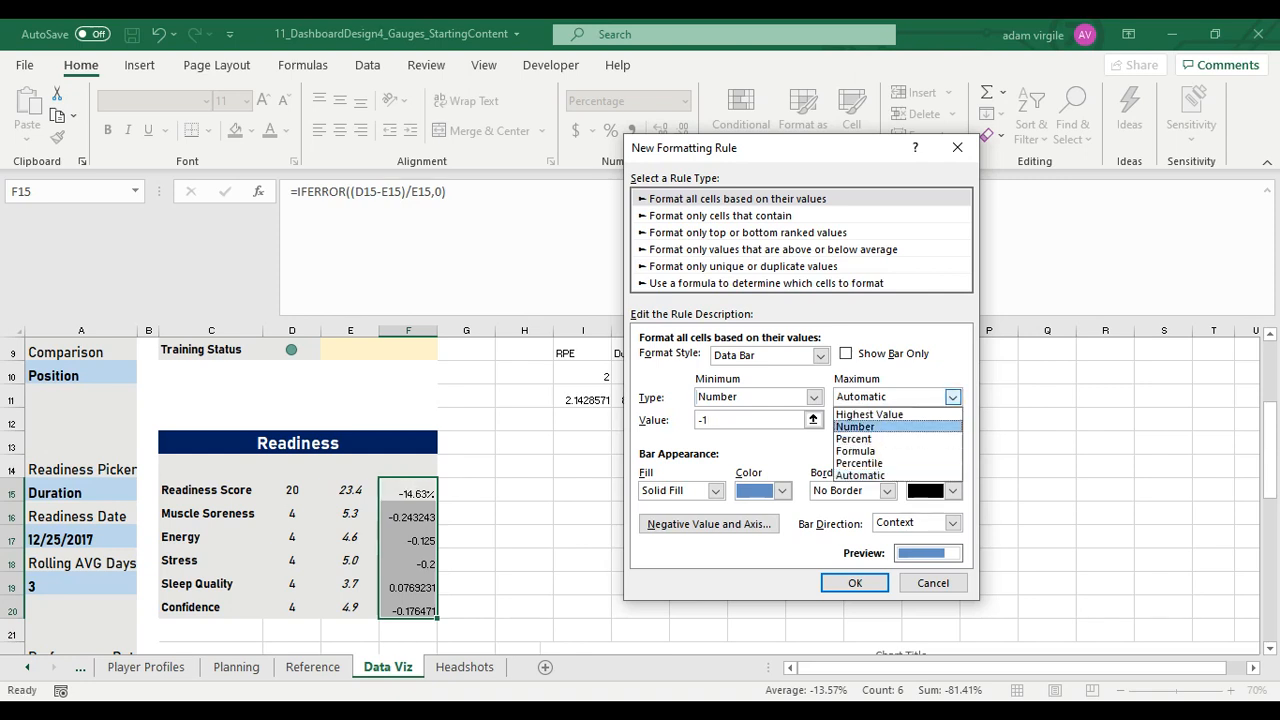
{"action": "left_click", "coordinate": [856, 427]}
{"action": "left_click_drag", "start_coordinate": [858, 420], "coordinate": [815, 420]}
{"action": "type", "text": "1"}
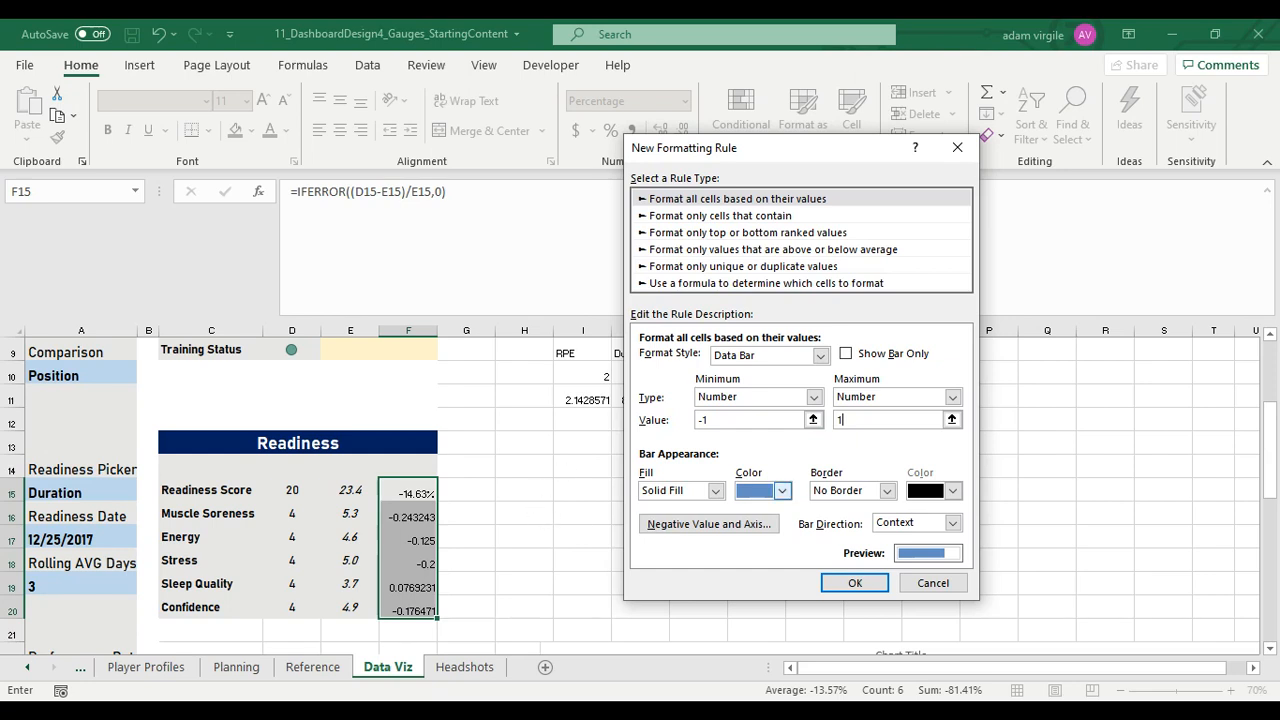
Give the data bars a gradient fill in standard green
{"action": "left_click", "coordinate": [782, 490]}
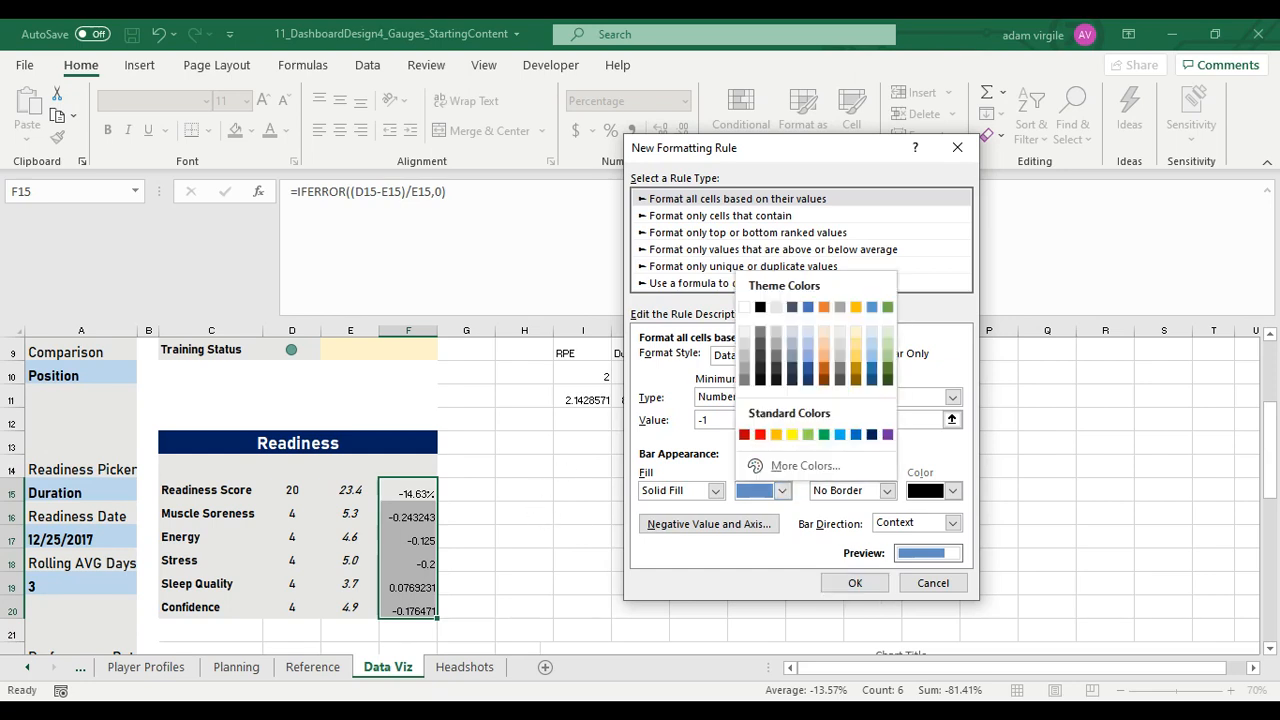
{"action": "left_click", "coordinate": [782, 490]}
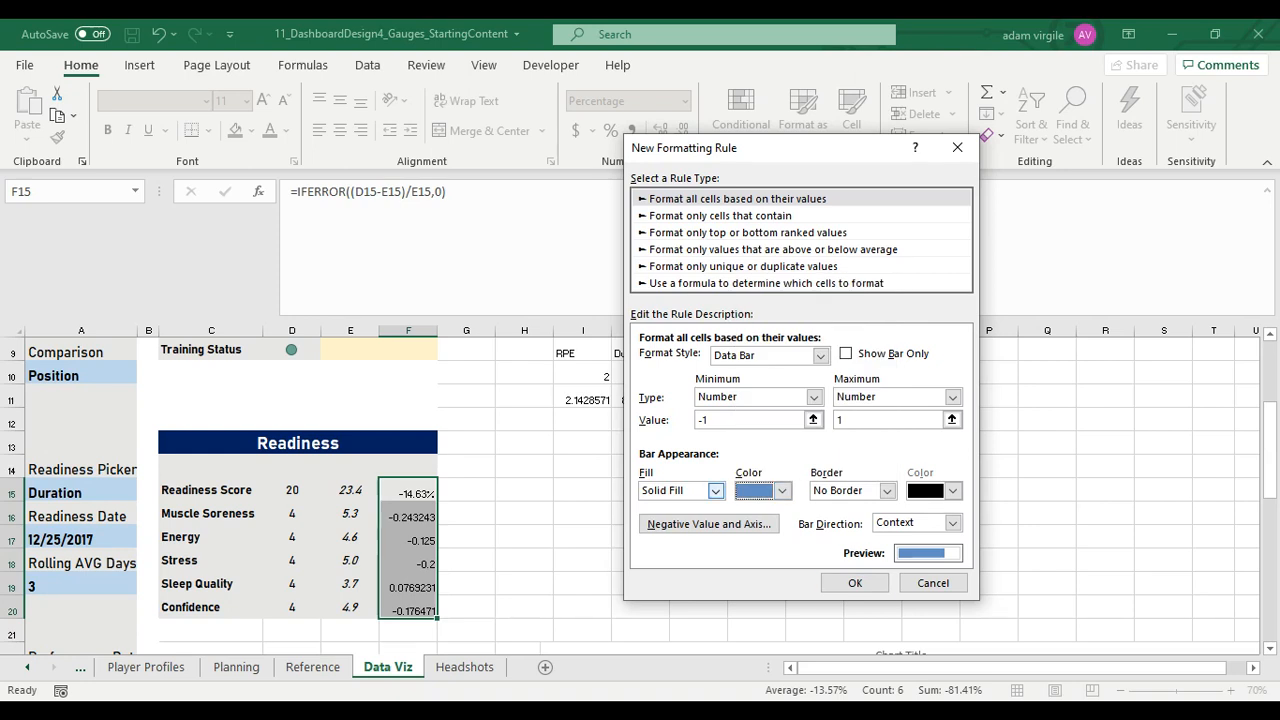
{"action": "left_click", "coordinate": [716, 491]}
{"action": "left_click", "coordinate": [672, 518]}
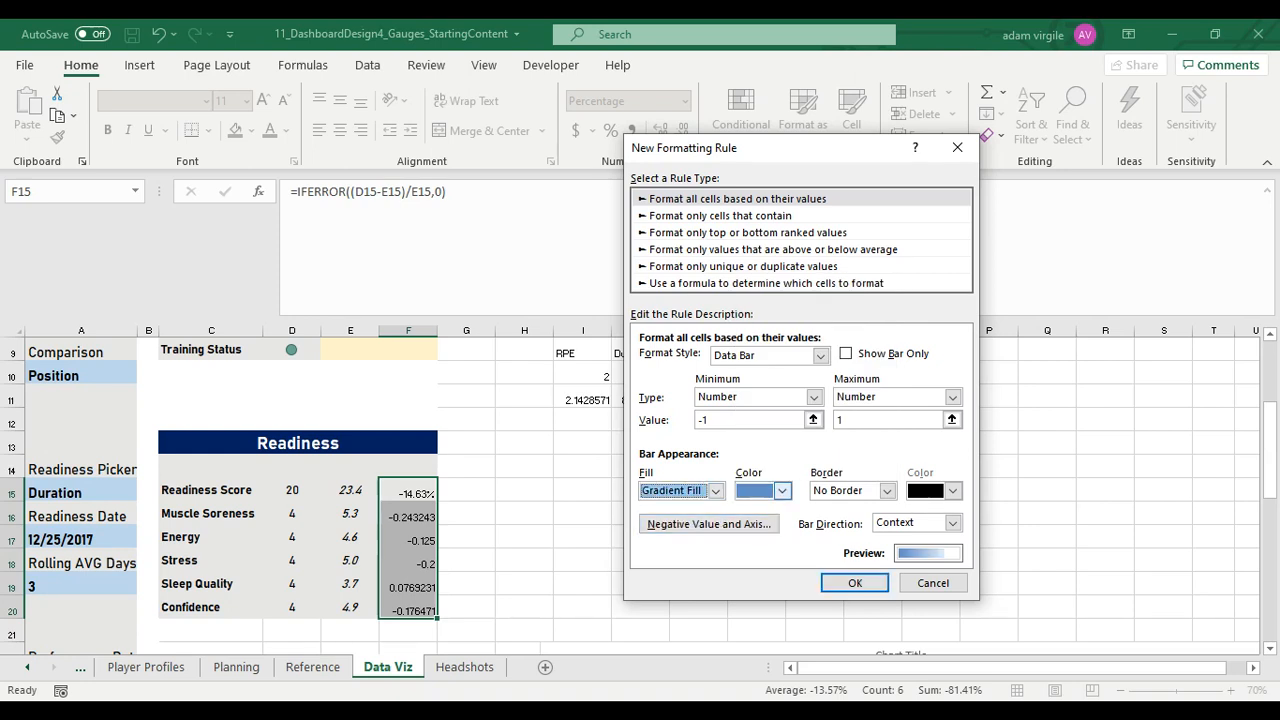
{"action": "left_click", "coordinate": [782, 490]}
{"action": "left_click", "coordinate": [823, 434]}
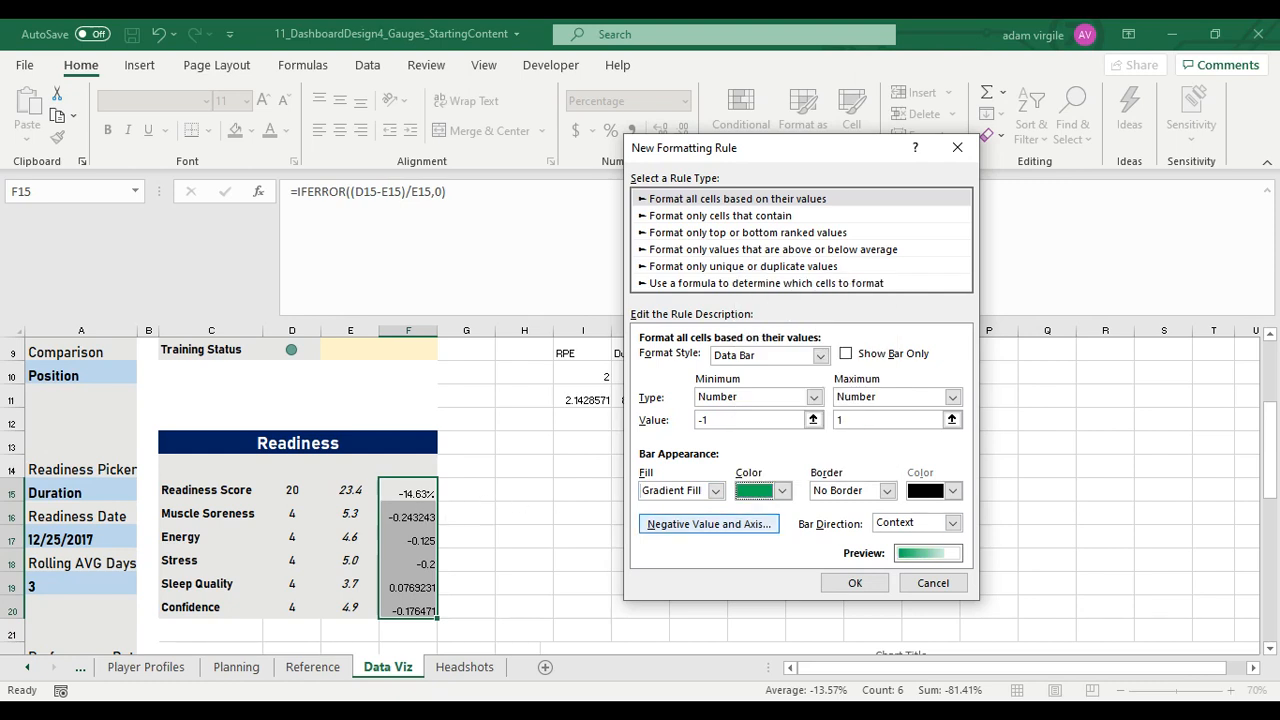
Place the data bar axis at the cell midpoint in Light Gray, Background 2, Darker 75%, and apply the new rule to F15:F20
{"action": "left_click", "coordinate": [708, 524]}
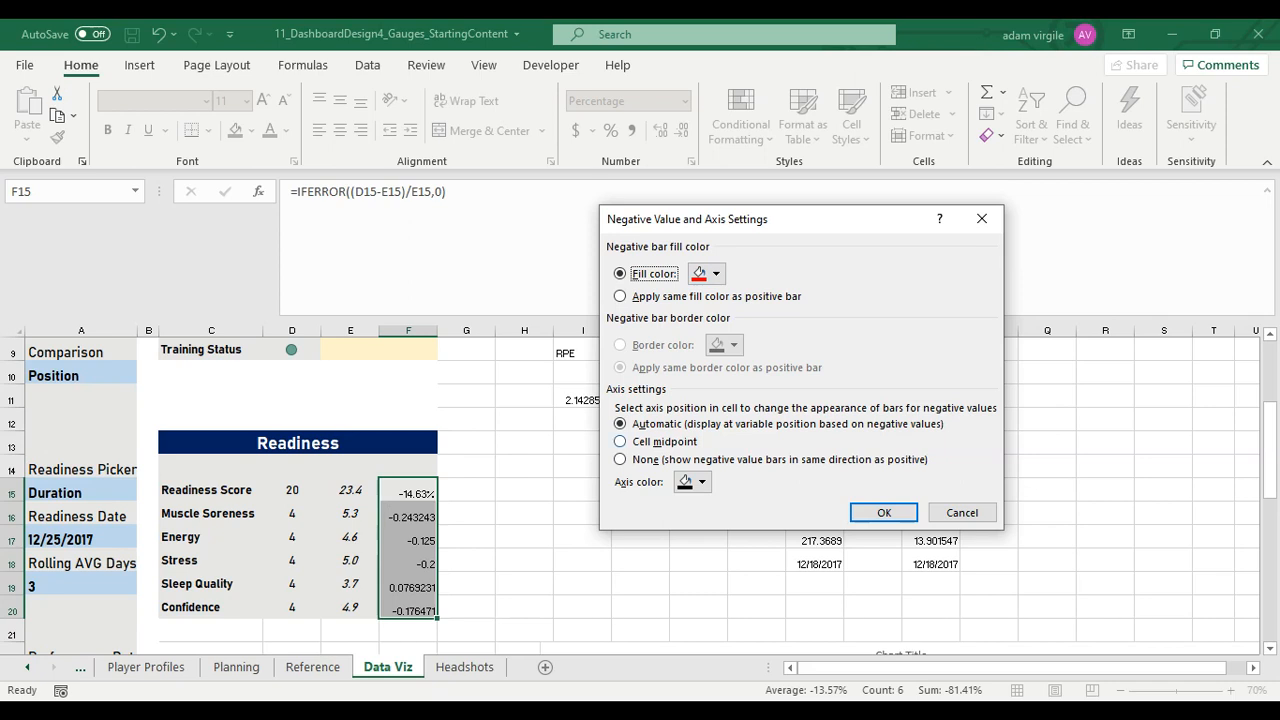
{"action": "key", "text": "alt+m"}
{"action": "left_click", "coordinate": [701, 481]}
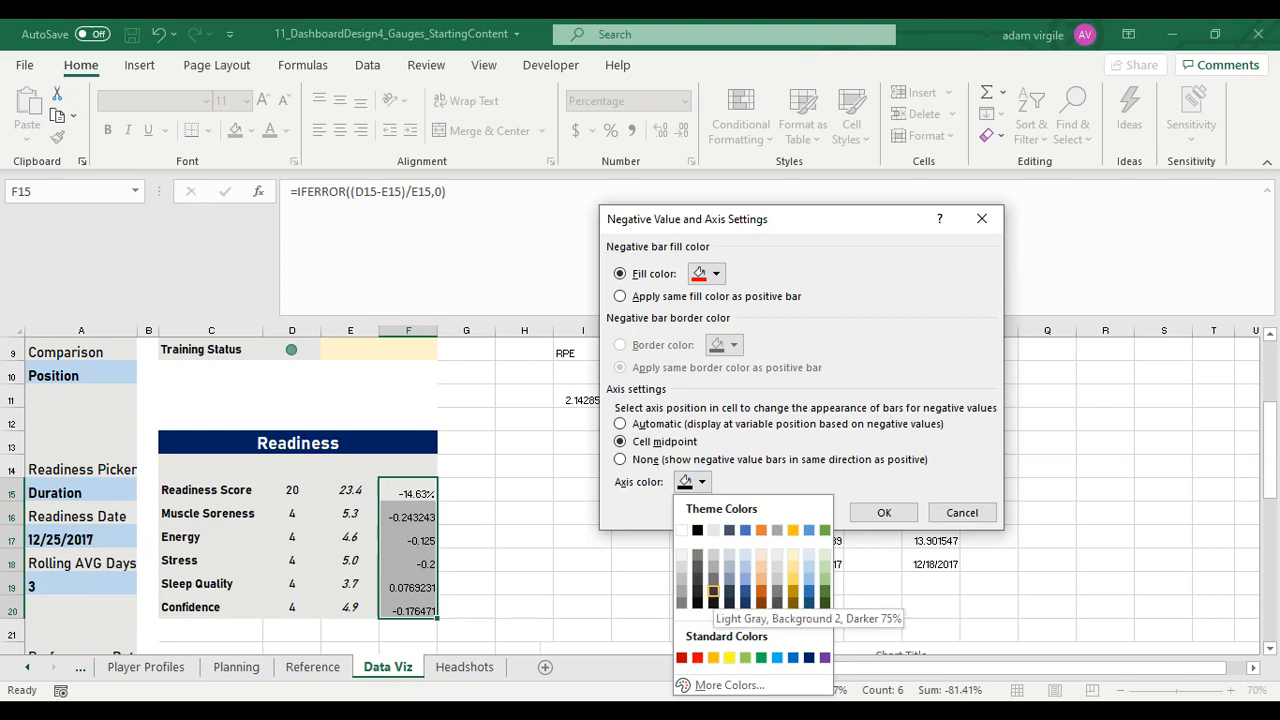
{"action": "left_click", "coordinate": [713, 591]}
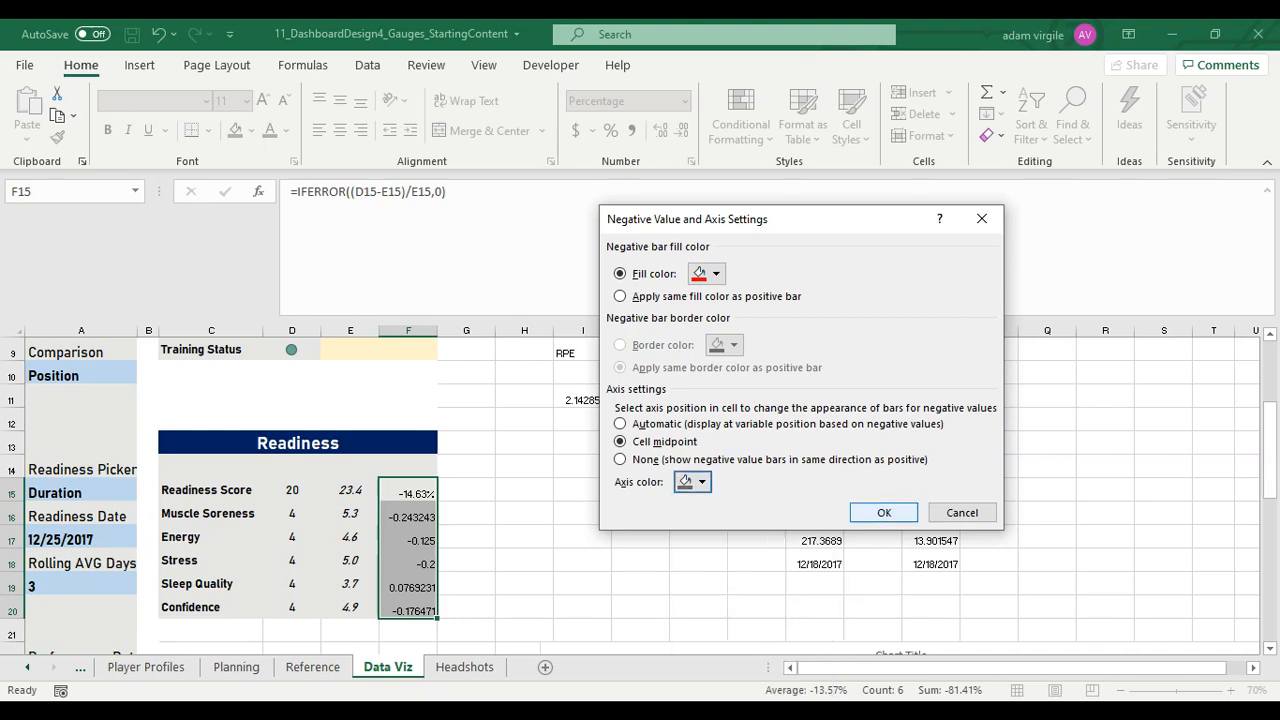
{"action": "key", "text": "Return"}
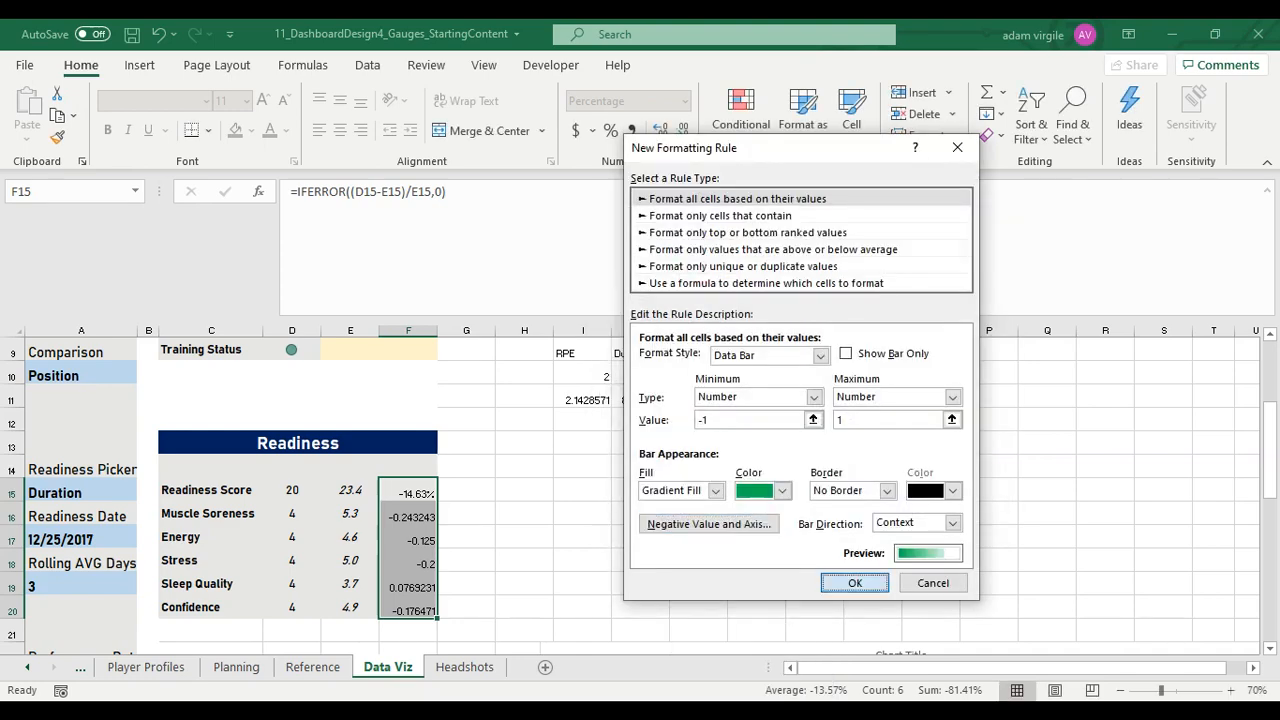
{"action": "left_click", "coordinate": [844, 582]}
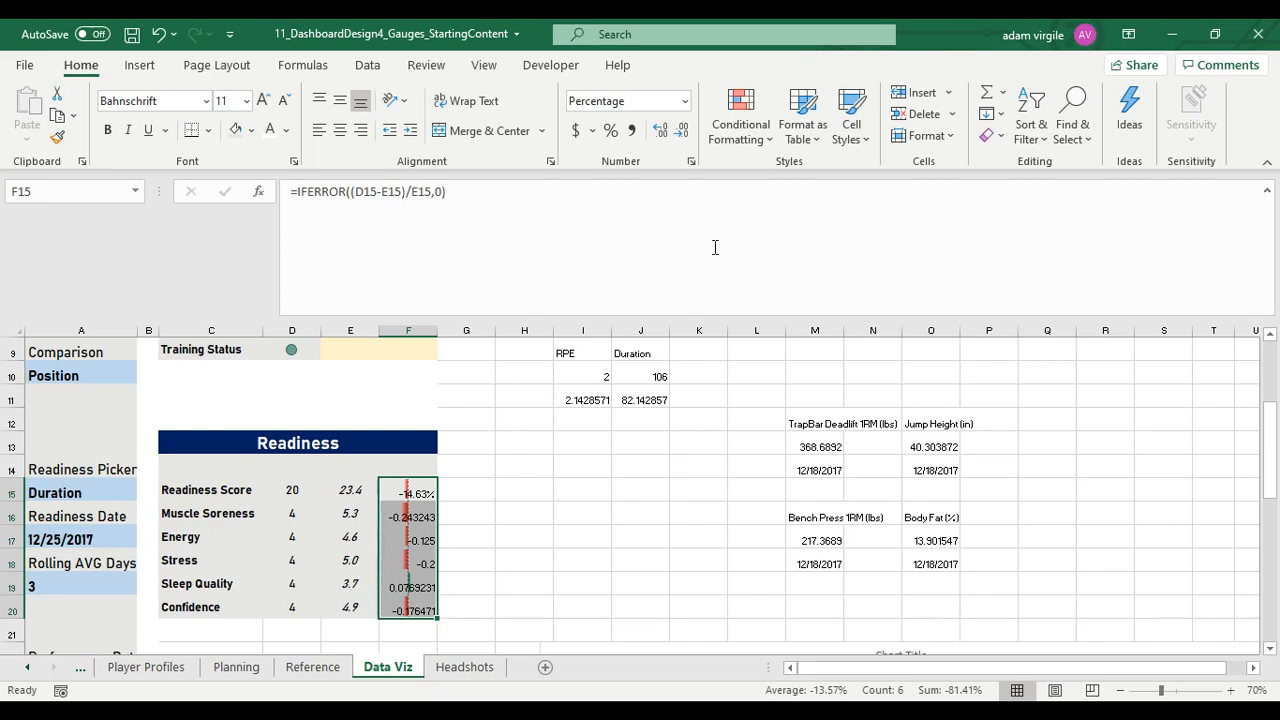
Edit the data bar rule on F15:F20 to show only the bars without the cell values
{"action": "left_click", "coordinate": [740, 125]}
{"action": "left_click", "coordinate": [779, 449]}
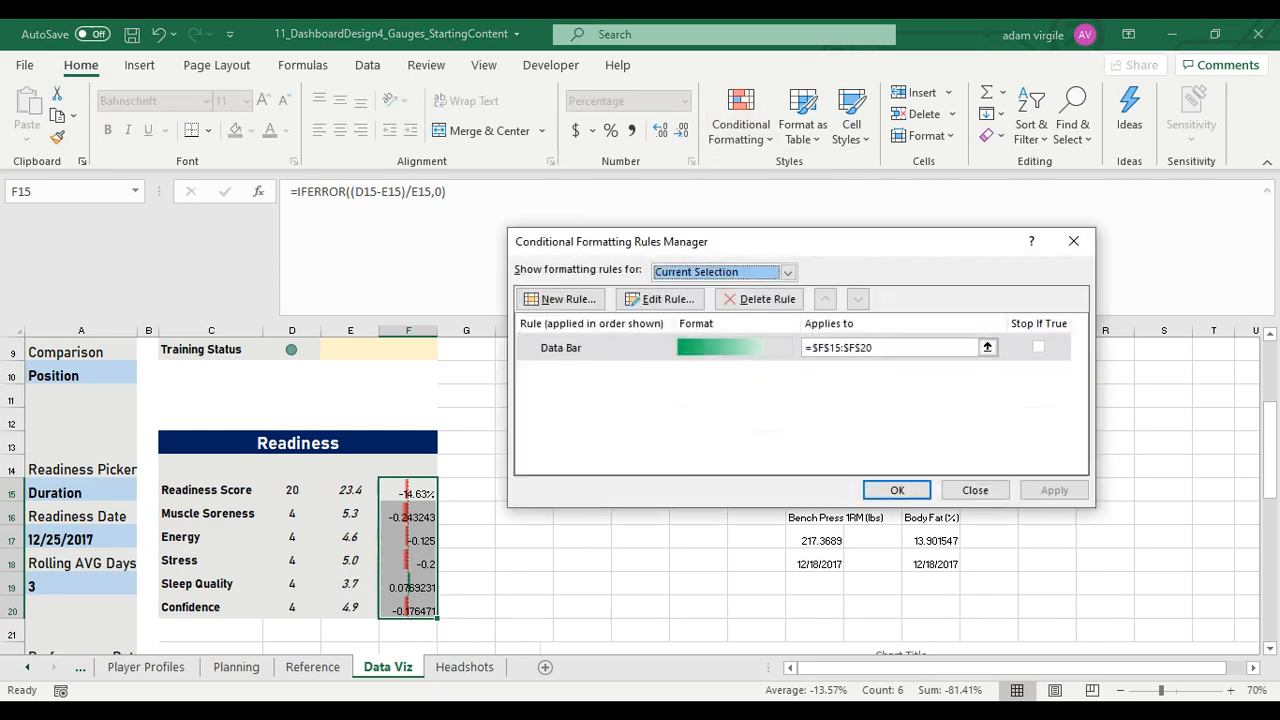
{"action": "double_click", "coordinate": [562, 348]}
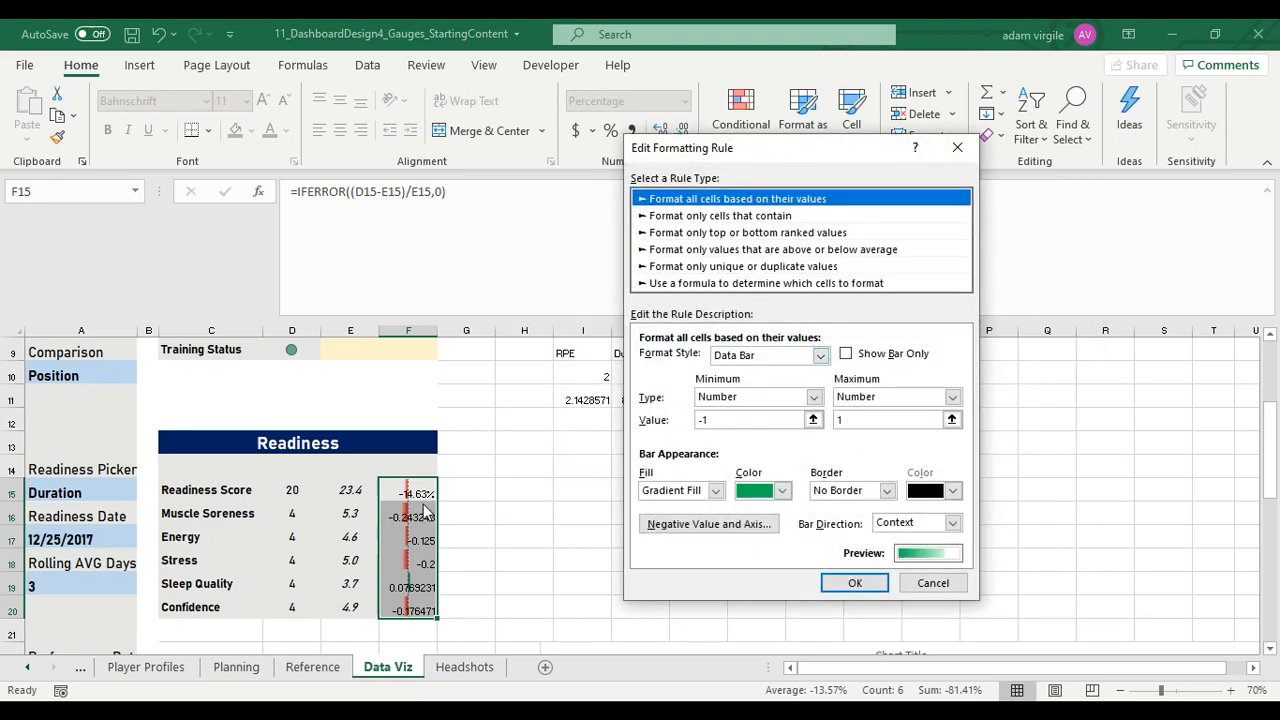
{"action": "left_click", "coordinate": [846, 354]}
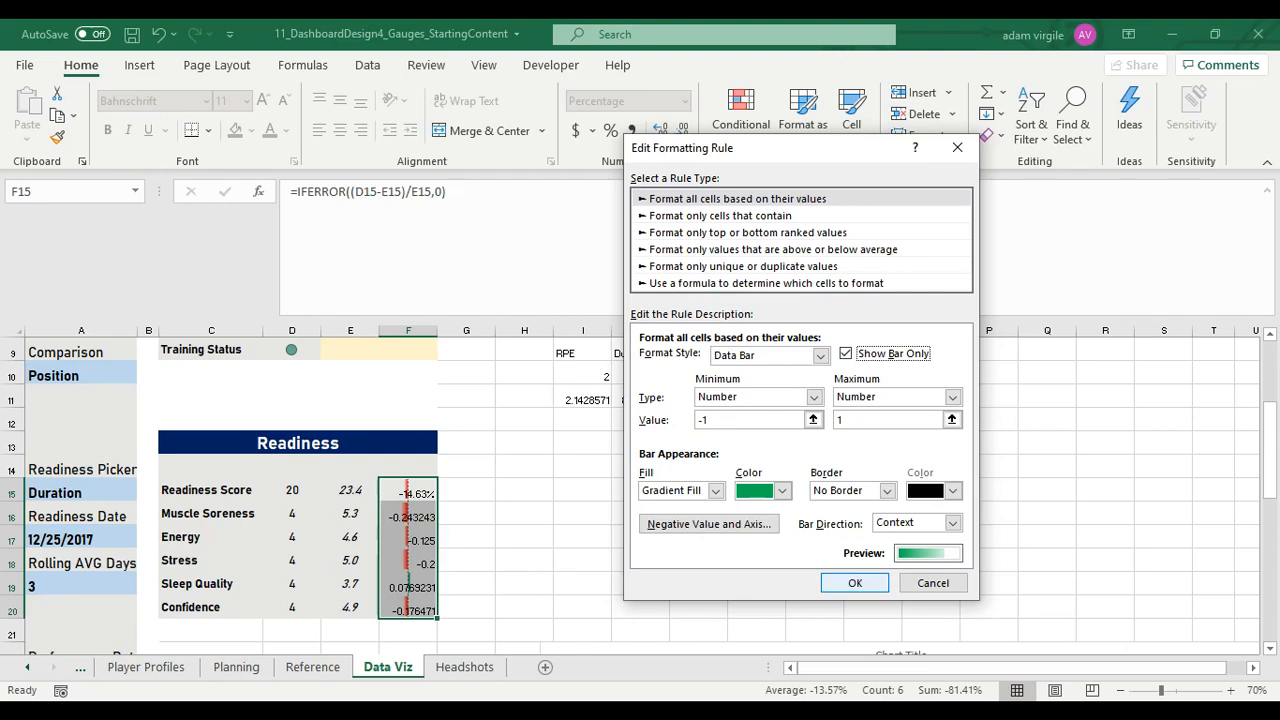
{"action": "left_click", "coordinate": [855, 583]}
{"action": "left_click", "coordinate": [1054, 490]}
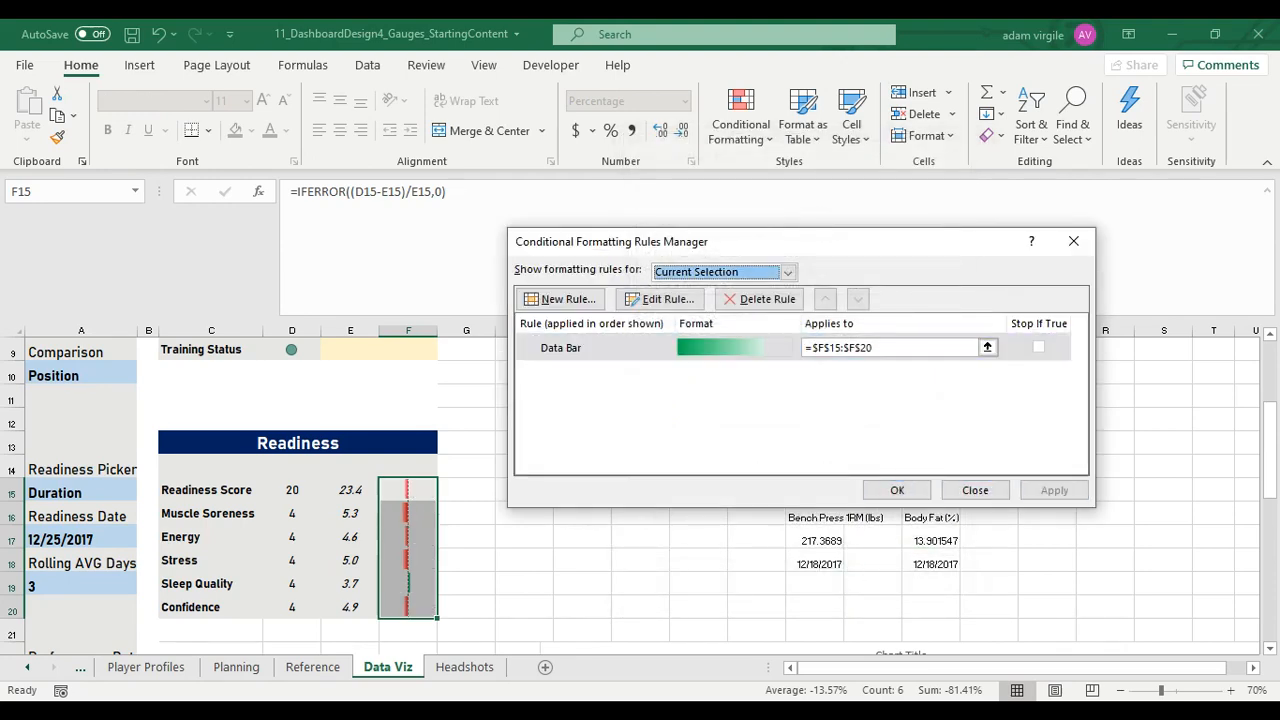
{"action": "left_click", "coordinate": [897, 490]}
{"action": "left_click", "coordinate": [502, 468]}
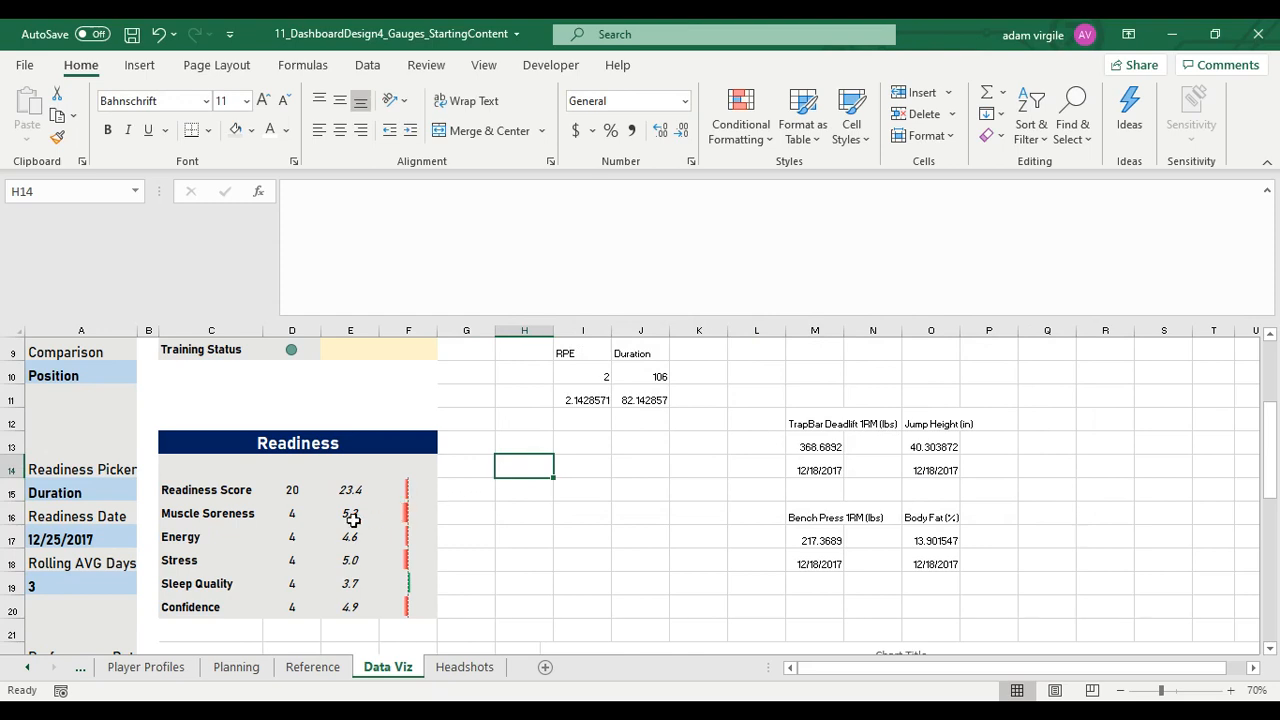
Set the Comparison filter in A10 to Self
{"action": "scroll", "coordinate": [100, 390], "scroll_direction": "up", "scroll_amount": 1}
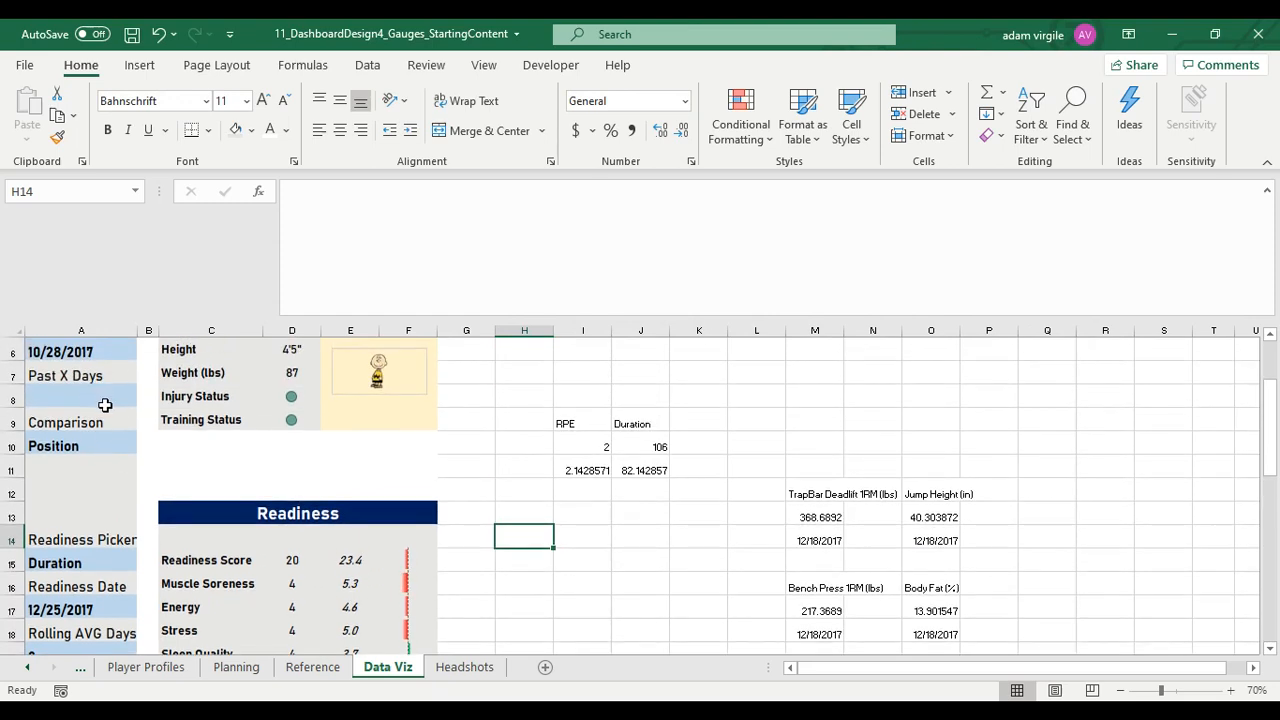
{"action": "scroll", "coordinate": [102, 397], "scroll_direction": "down", "scroll_amount": 1}
{"action": "left_click", "coordinate": [104, 379]}
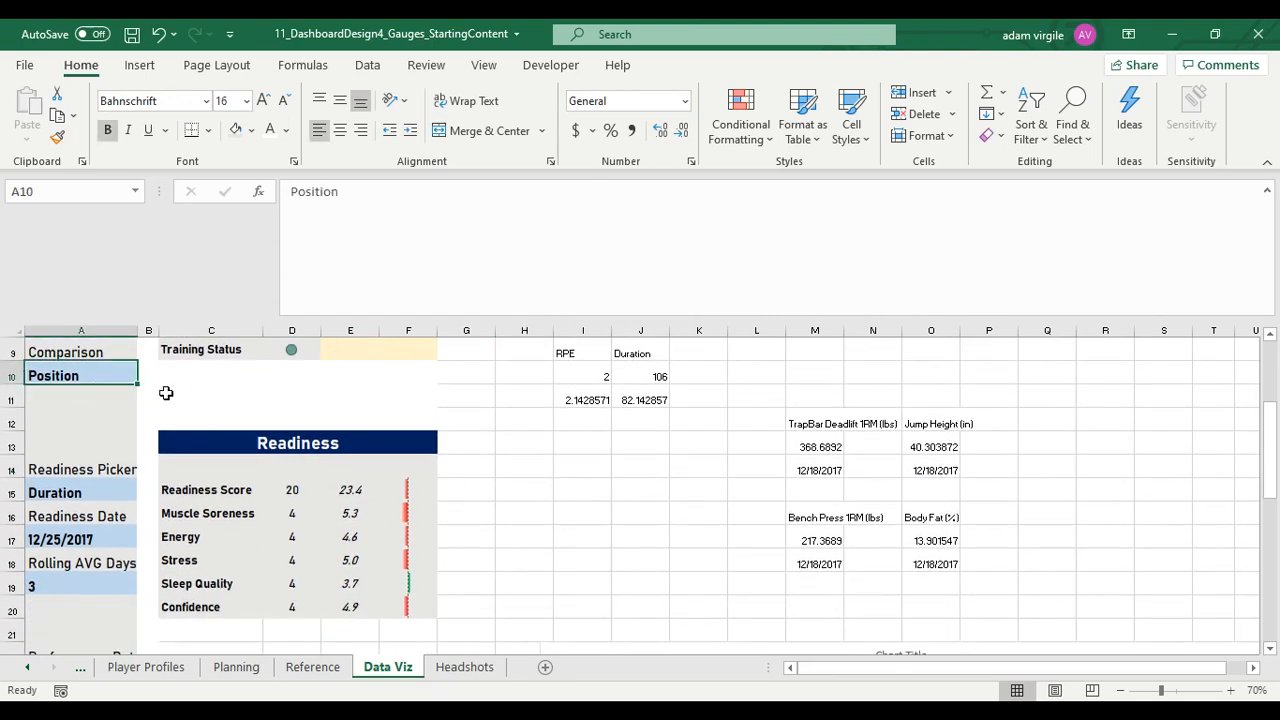
{"action": "type", "text": "Self"}
{"action": "key", "text": "Return"}
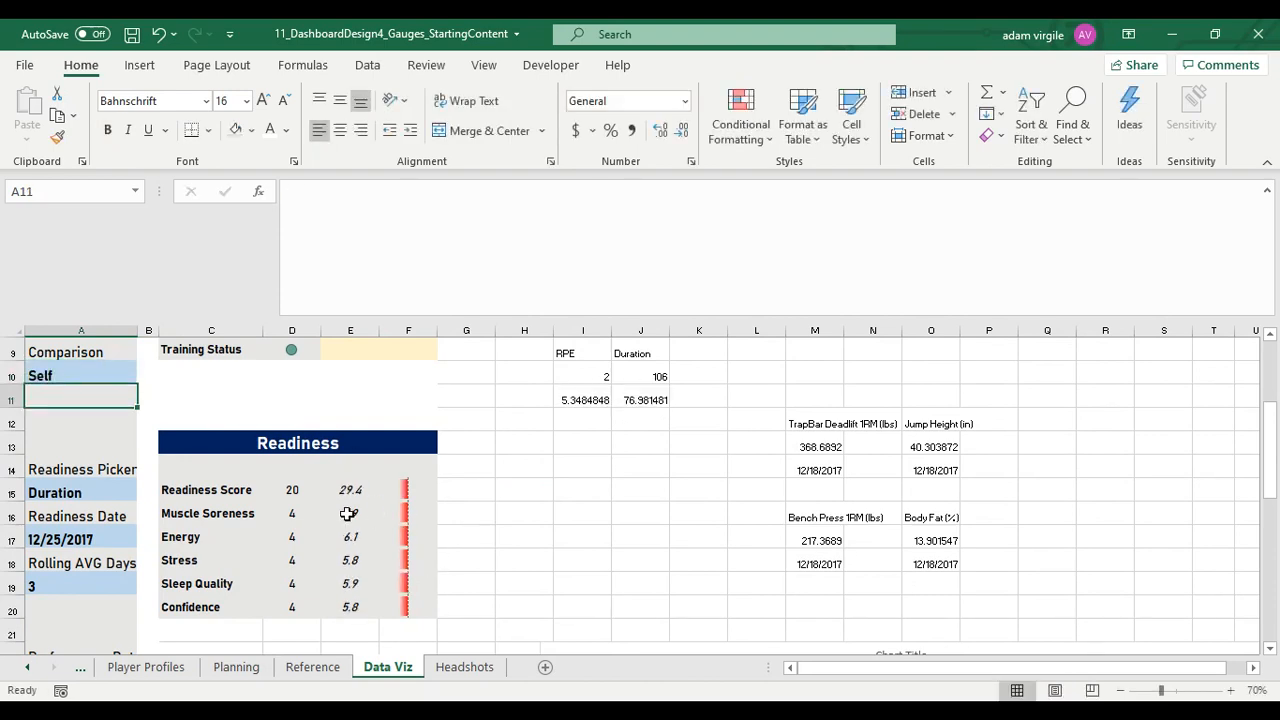
Set the filter date in A6 to 12/5/2017 and check the Muscle Soreness data bar against its two source cells
{"action": "scroll", "coordinate": [200, 494], "scroll_direction": "up", "scroll_amount": 2}
{"action": "left_click", "coordinate": [105, 420]}
{"action": "type", "text": "12"}
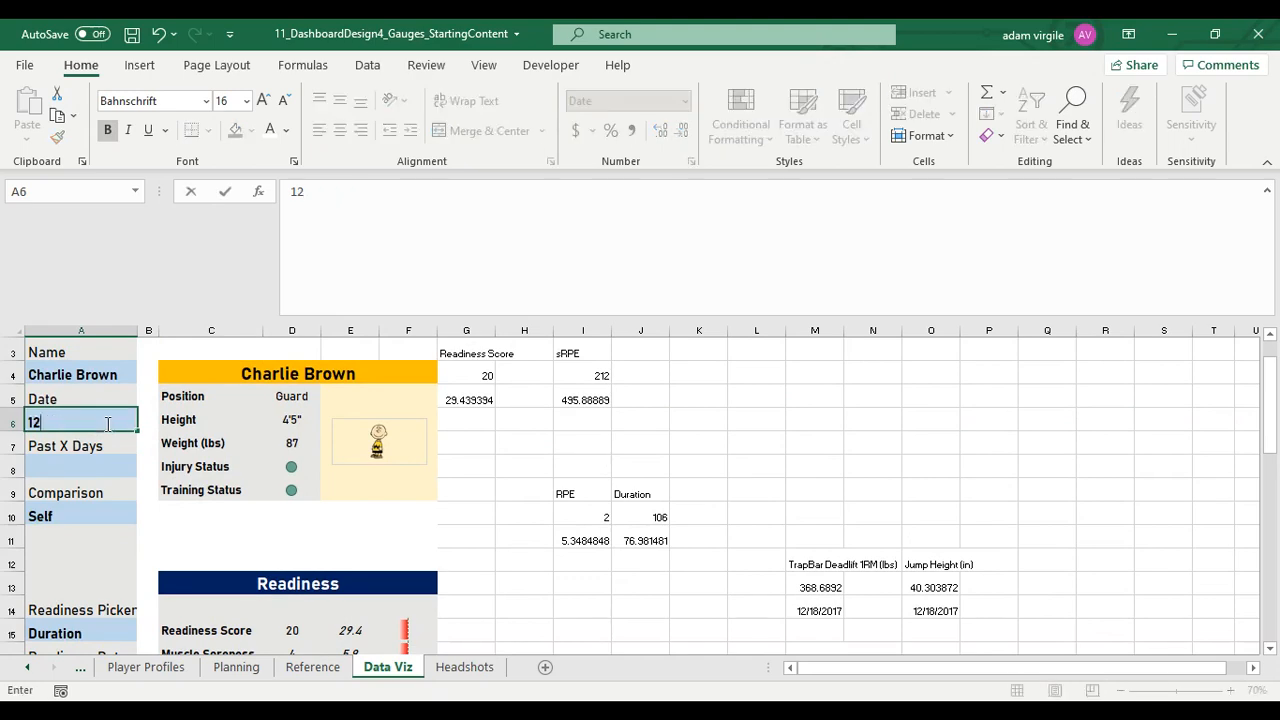
{"action": "type", "text": "/25/2017"}
{"action": "key", "text": "Return"}
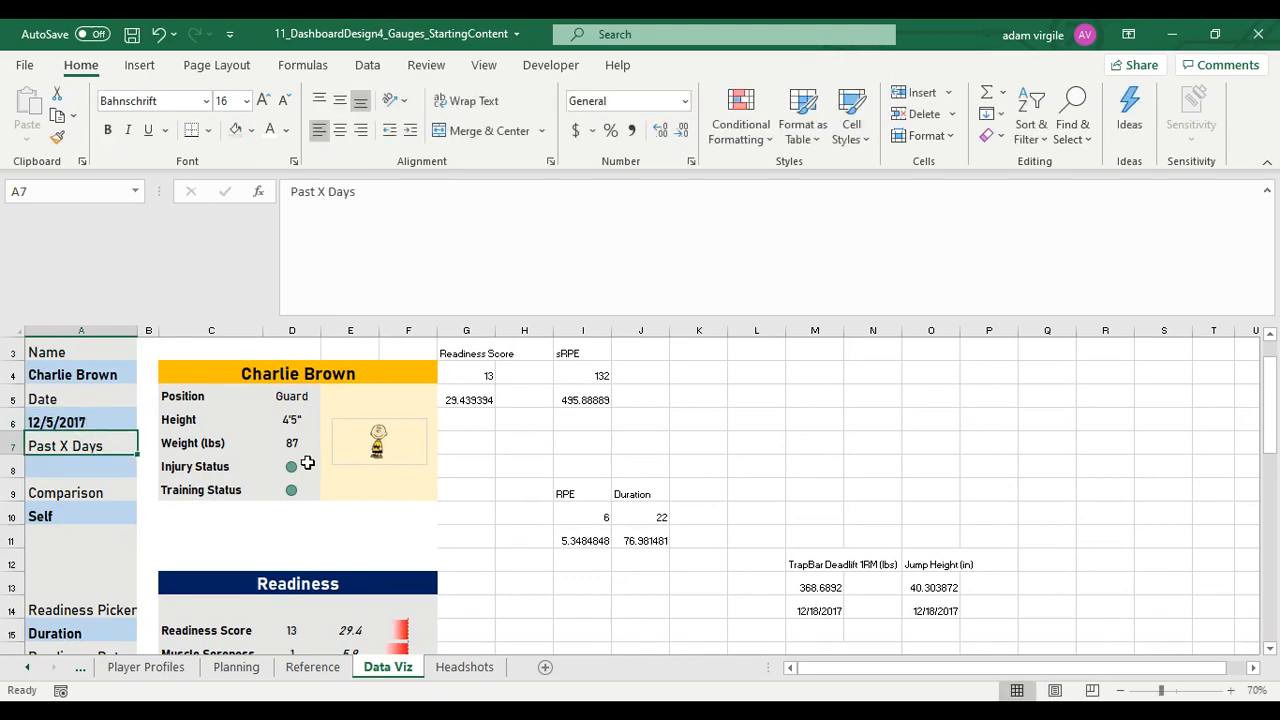
{"action": "scroll", "coordinate": [382, 502], "scroll_direction": "down", "scroll_amount": 2}
{"action": "left_click", "coordinate": [305, 518]}
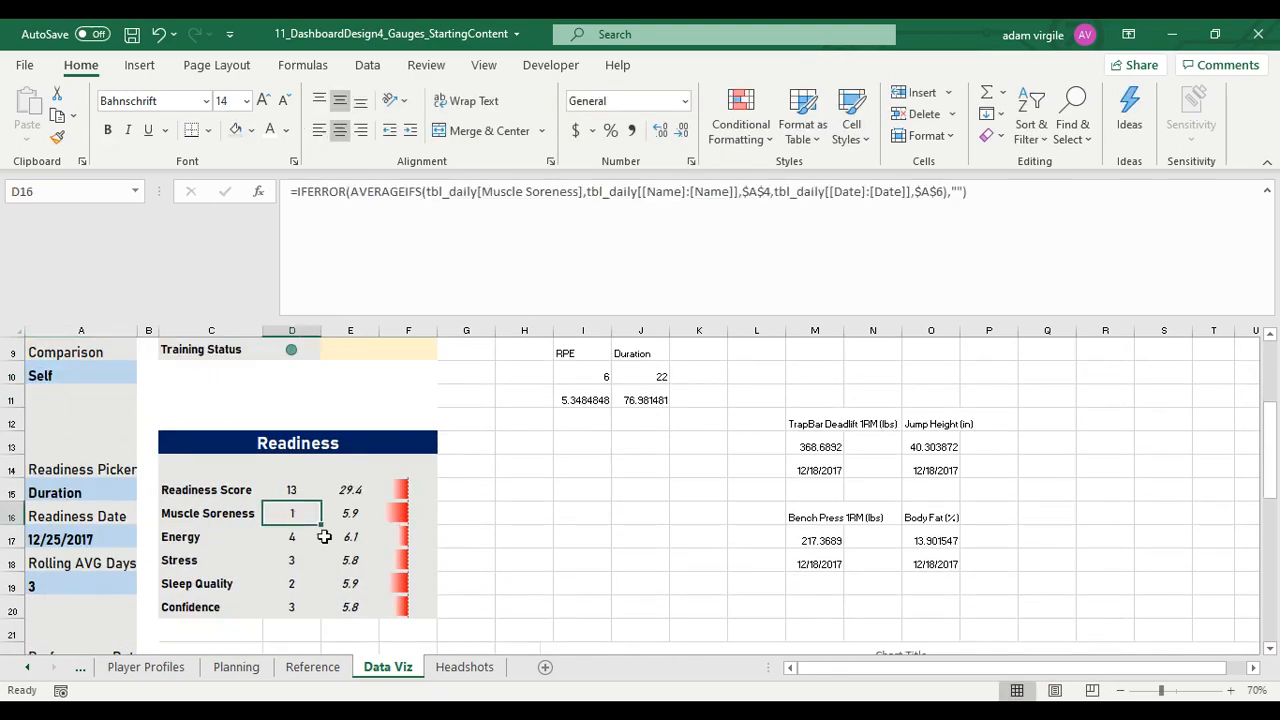
{"action": "left_click", "coordinate": [357, 517]}
{"action": "left_click", "coordinate": [400, 512]}
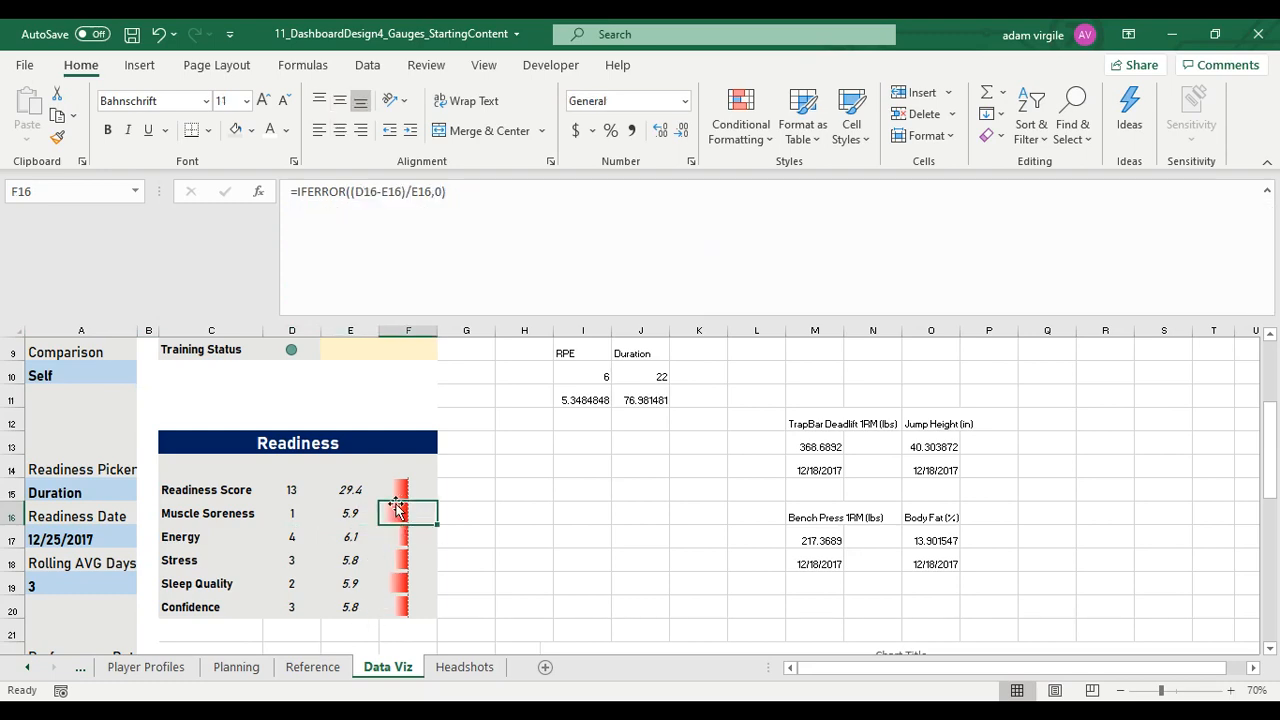
{"action": "scroll", "coordinate": [390, 528], "scroll_direction": "up", "scroll_amount": 2}
Copy the Readiness header from C13 to C22 below the table and change its text to Training Load
{"action": "scroll", "coordinate": [526, 457], "scroll_direction": "down", "scroll_amount": 3}
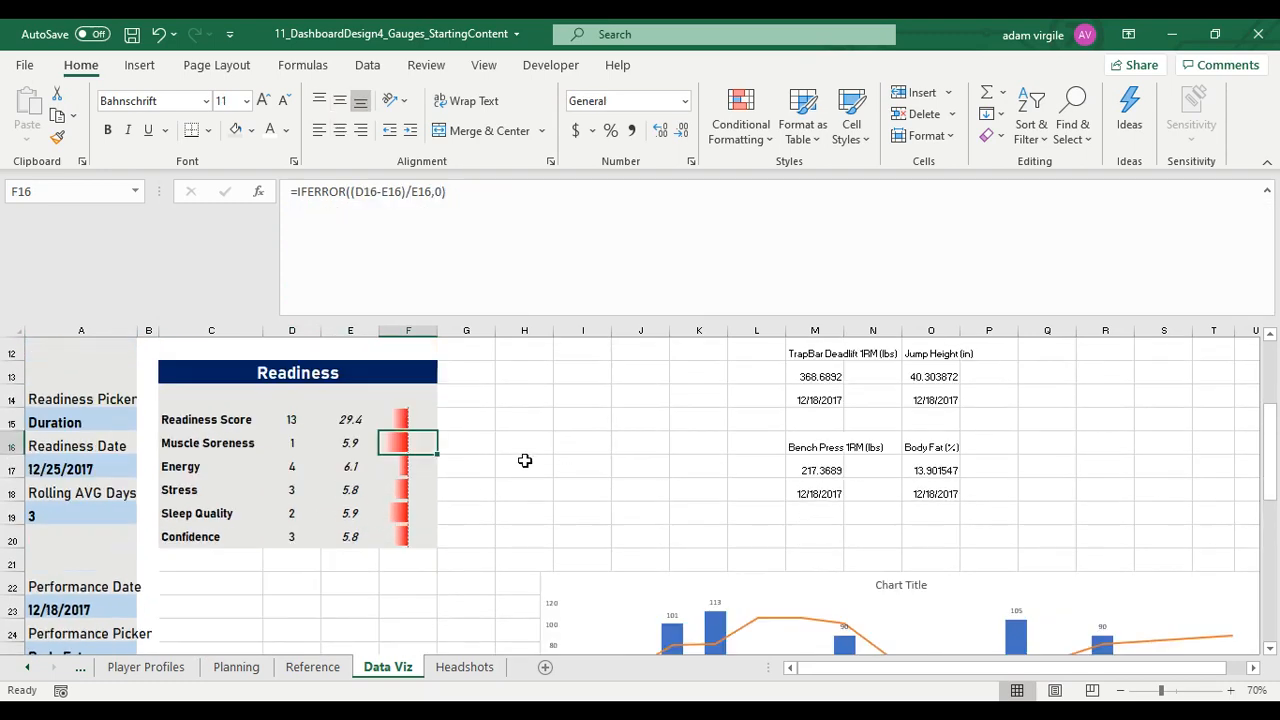
{"action": "left_click", "coordinate": [372, 370]}
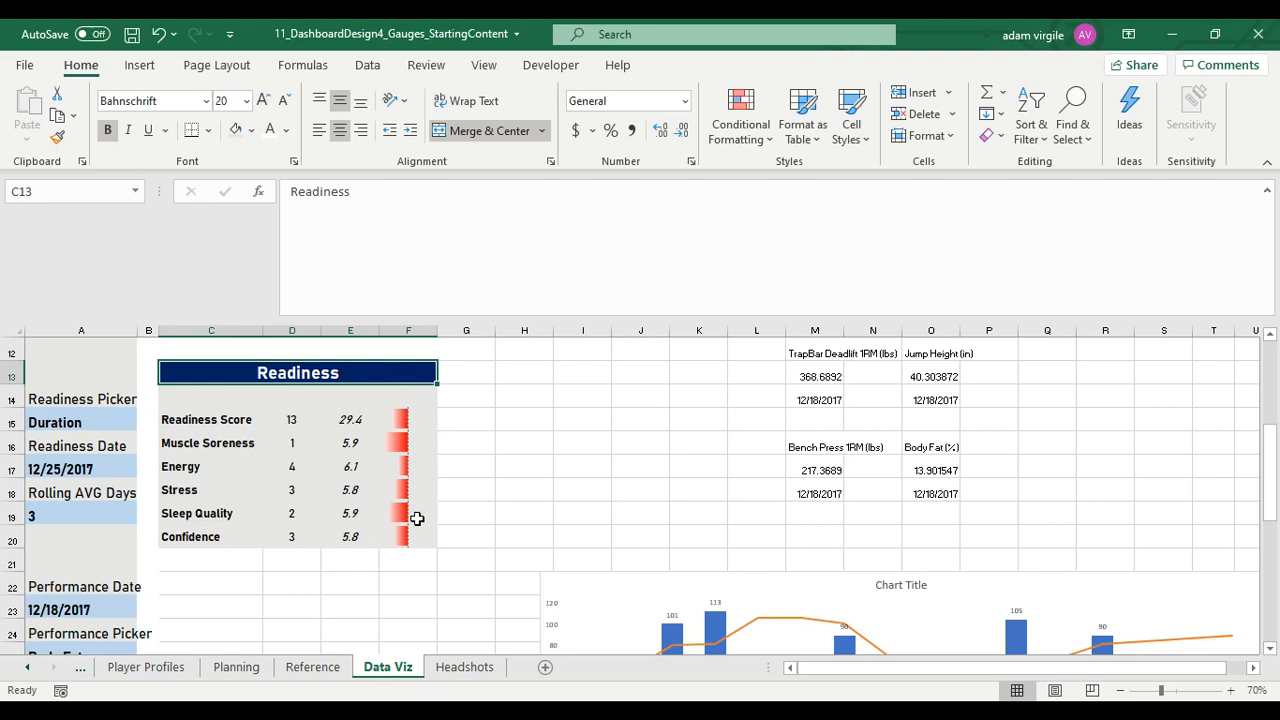
{"action": "key", "text": "ctrl+c"}
{"action": "scroll", "coordinate": [380, 558], "scroll_direction": "down", "scroll_amount": 2}
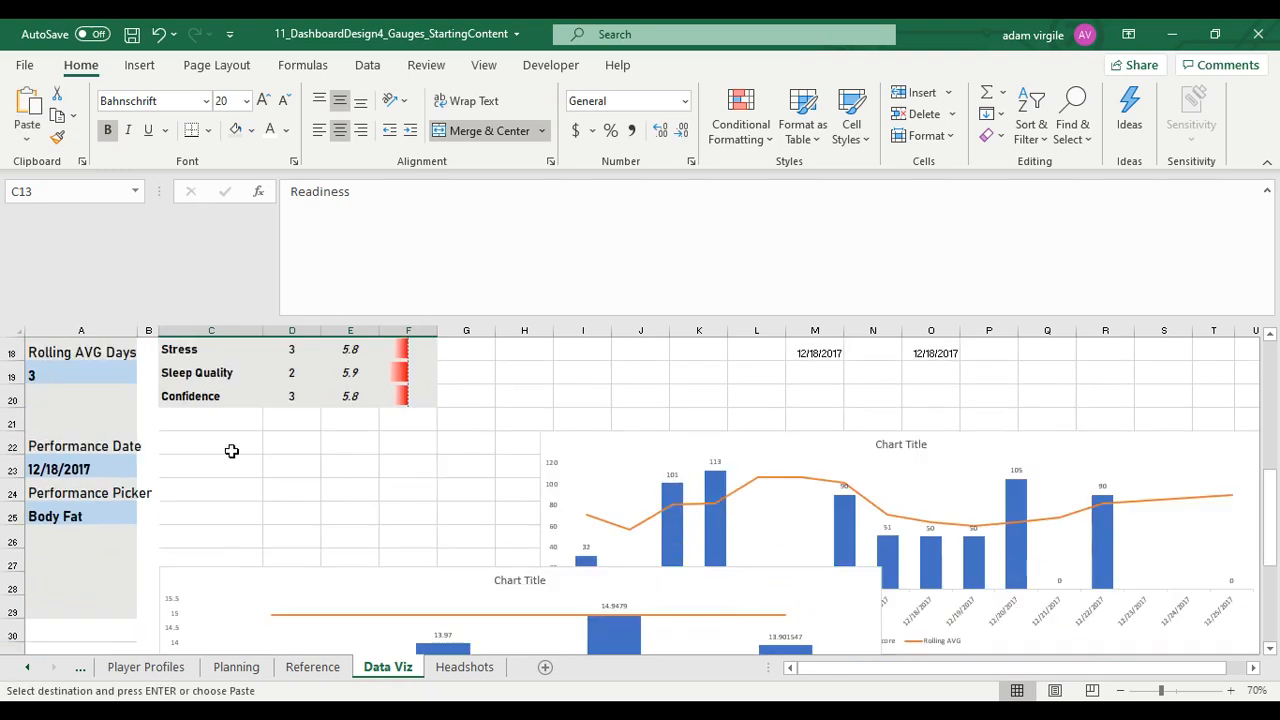
{"action": "scroll", "coordinate": [231, 451], "scroll_direction": "up", "scroll_amount": 2}
{"action": "left_click", "coordinate": [229, 589]}
{"action": "key", "text": "ctrl+v"}
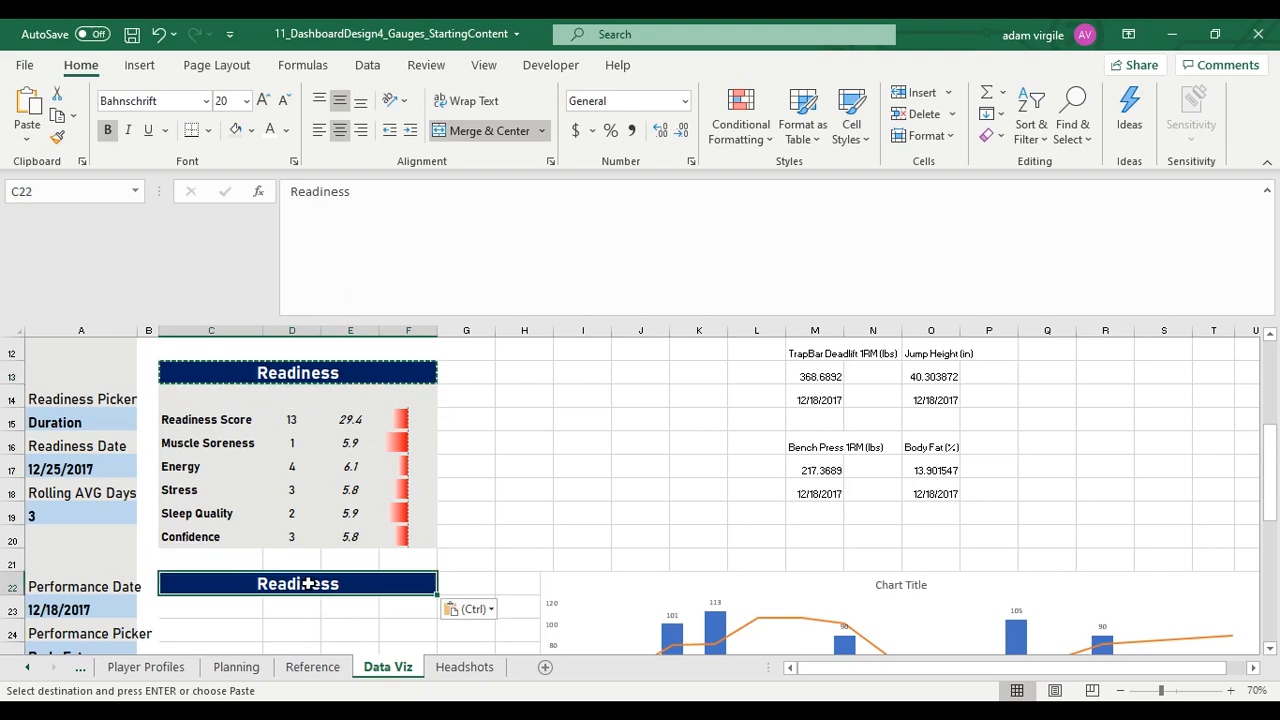
{"action": "type", "text": "Train"}
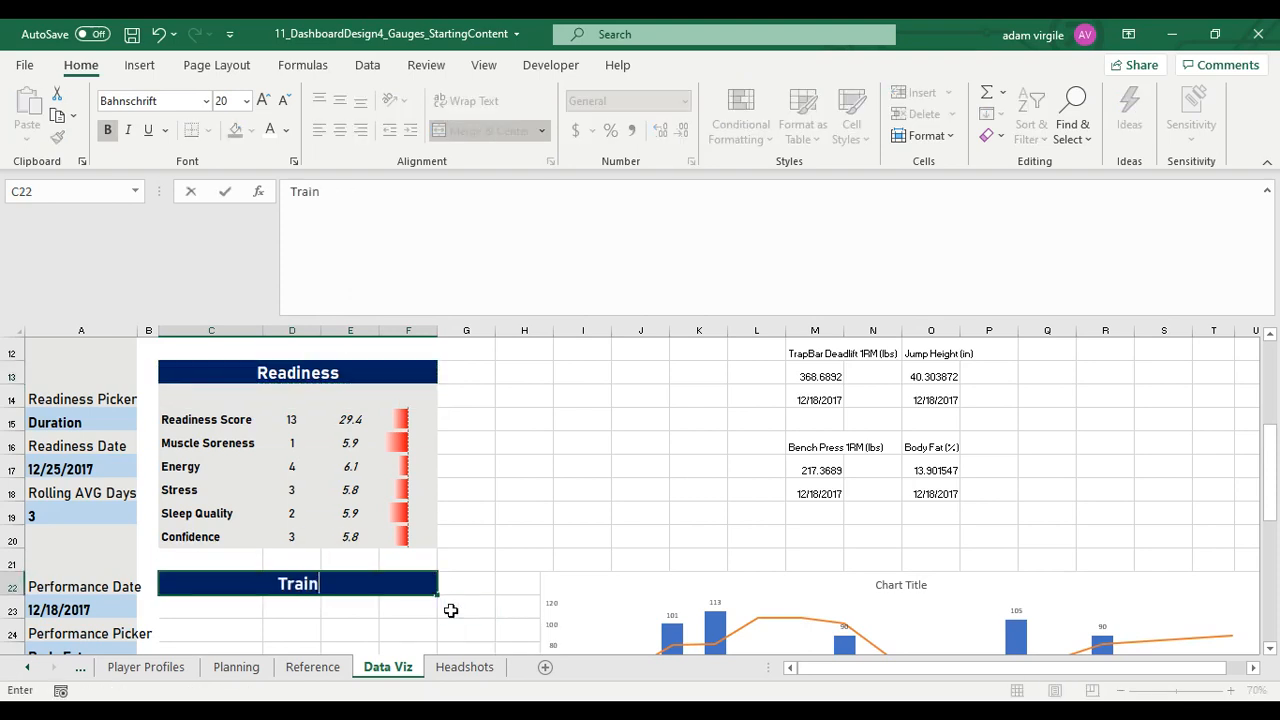
{"action": "type", "text": "ing Load"}
{"action": "key", "text": "Return"}
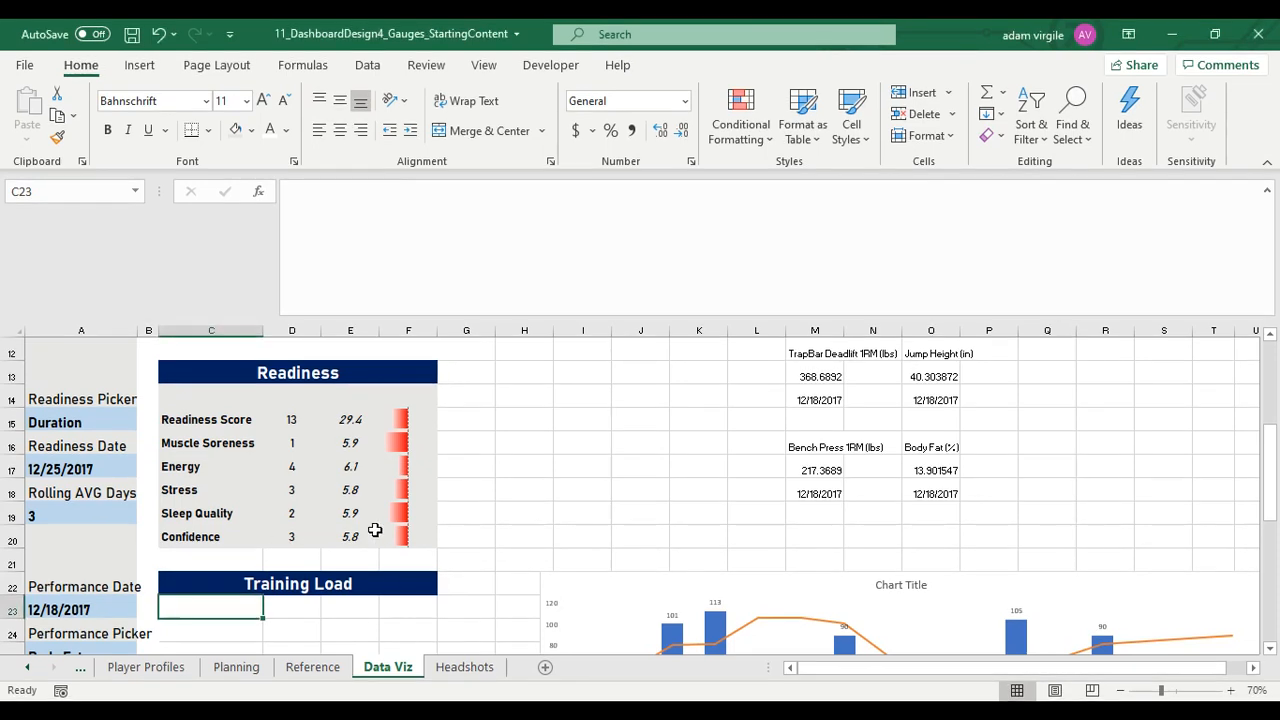
Move the sRPE label from I3 to C24 under the Training Load header
{"action": "scroll", "coordinate": [570, 537], "scroll_direction": "up", "scroll_amount": 3}
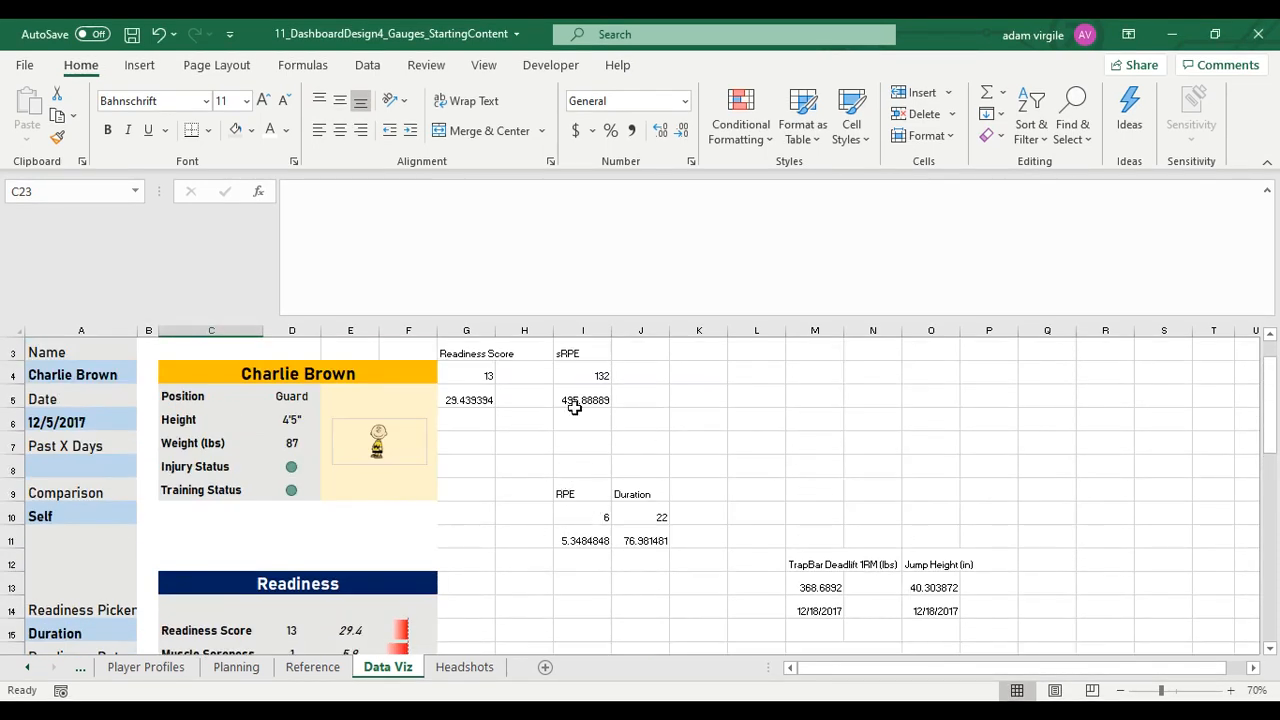
{"action": "left_click", "coordinate": [576, 354]}
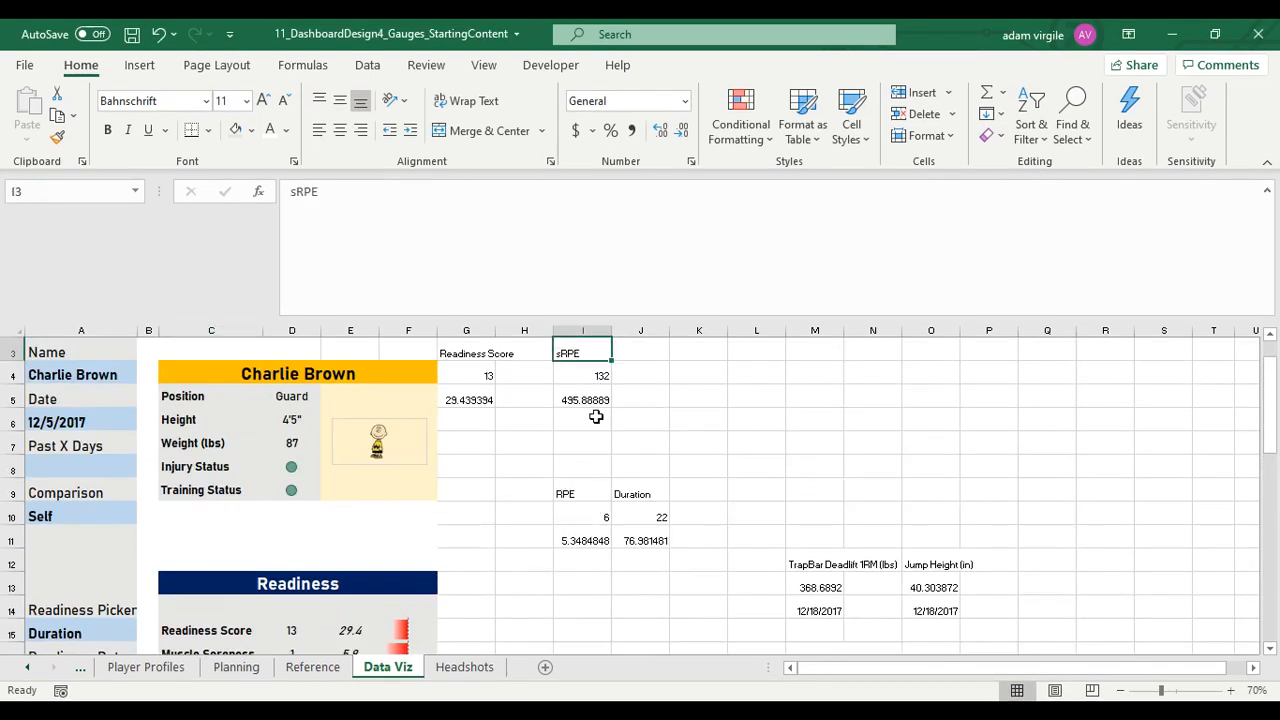
{"action": "left_click", "coordinate": [599, 362]}
{"action": "left_click", "coordinate": [488, 373]}
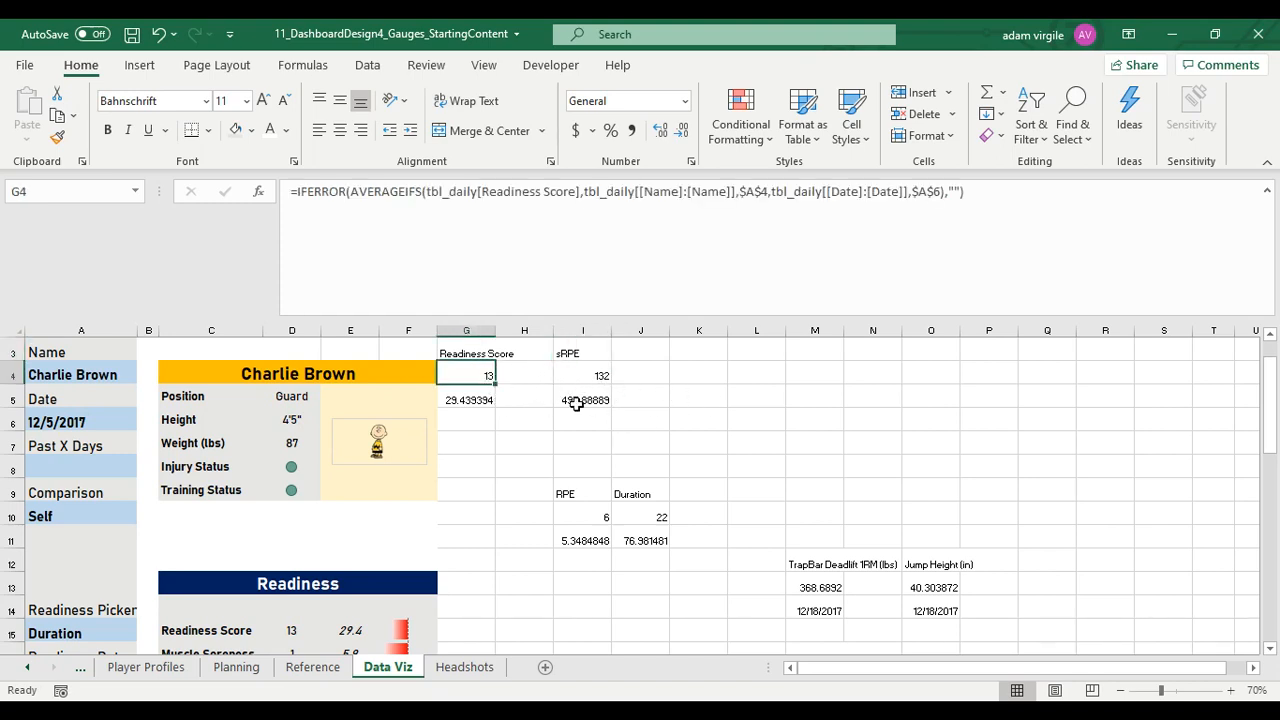
{"action": "left_click", "coordinate": [575, 358]}
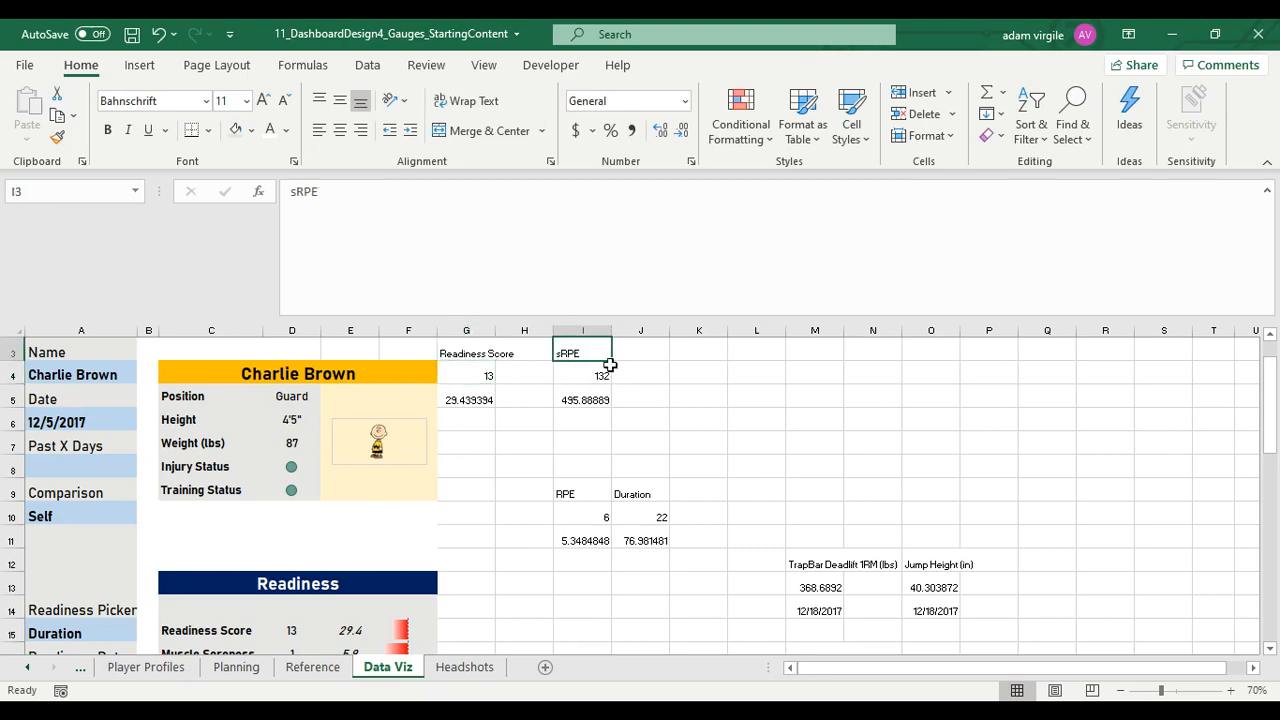
{"action": "scroll", "coordinate": [596, 362], "scroll_direction": "up", "scroll_amount": 1}
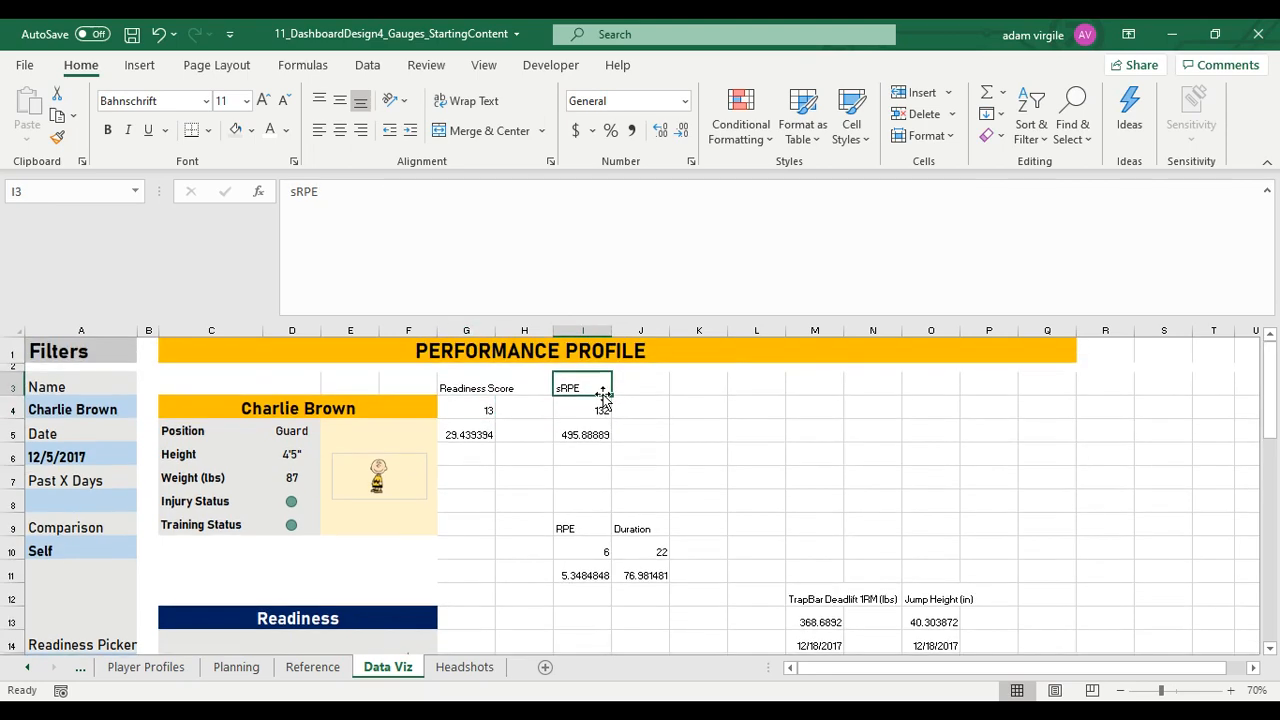
{"action": "left_click_drag", "start_coordinate": [596, 398], "coordinate": [218, 465]}
{"action": "scroll", "coordinate": [273, 484], "scroll_direction": "up", "scroll_amount": 3}
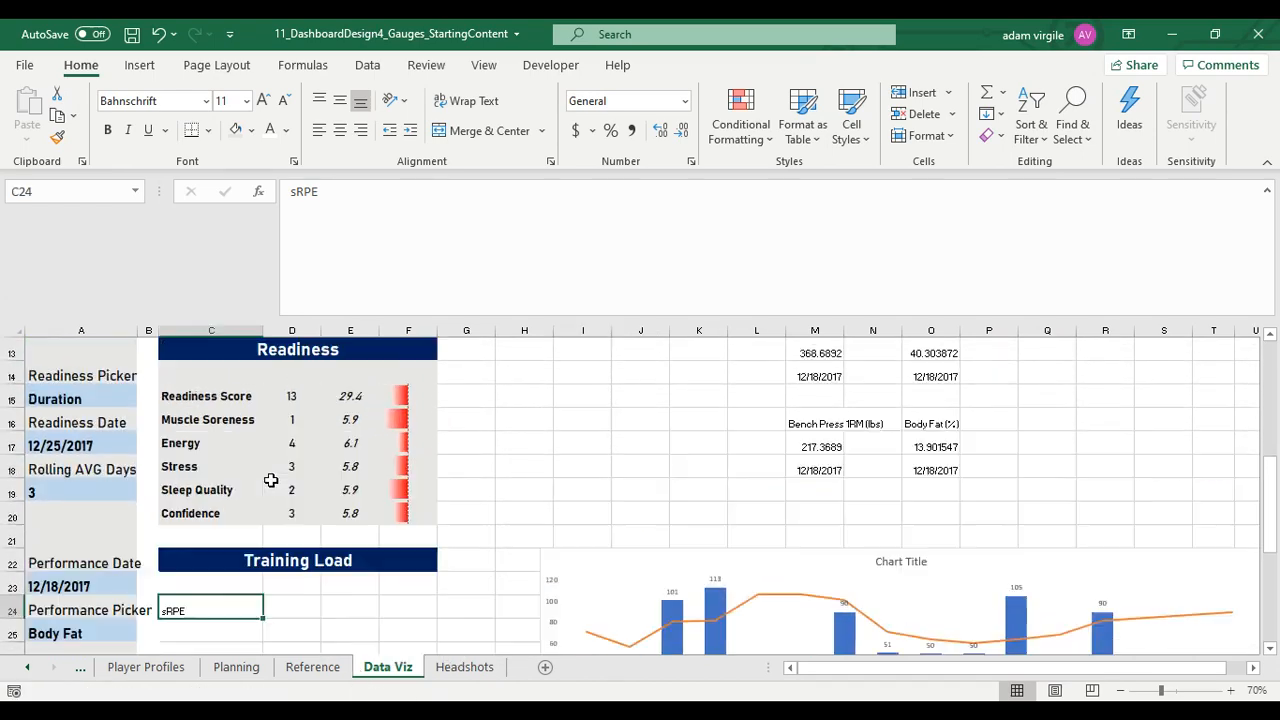
{"action": "scroll", "coordinate": [273, 484], "scroll_direction": "down", "scroll_amount": 2}
Move the two sRPE values from I4:I5 into D24 and E24 beside the sRPE label in the Training Load table
{"action": "scroll", "coordinate": [400, 480], "scroll_direction": "up", "scroll_amount": 5}
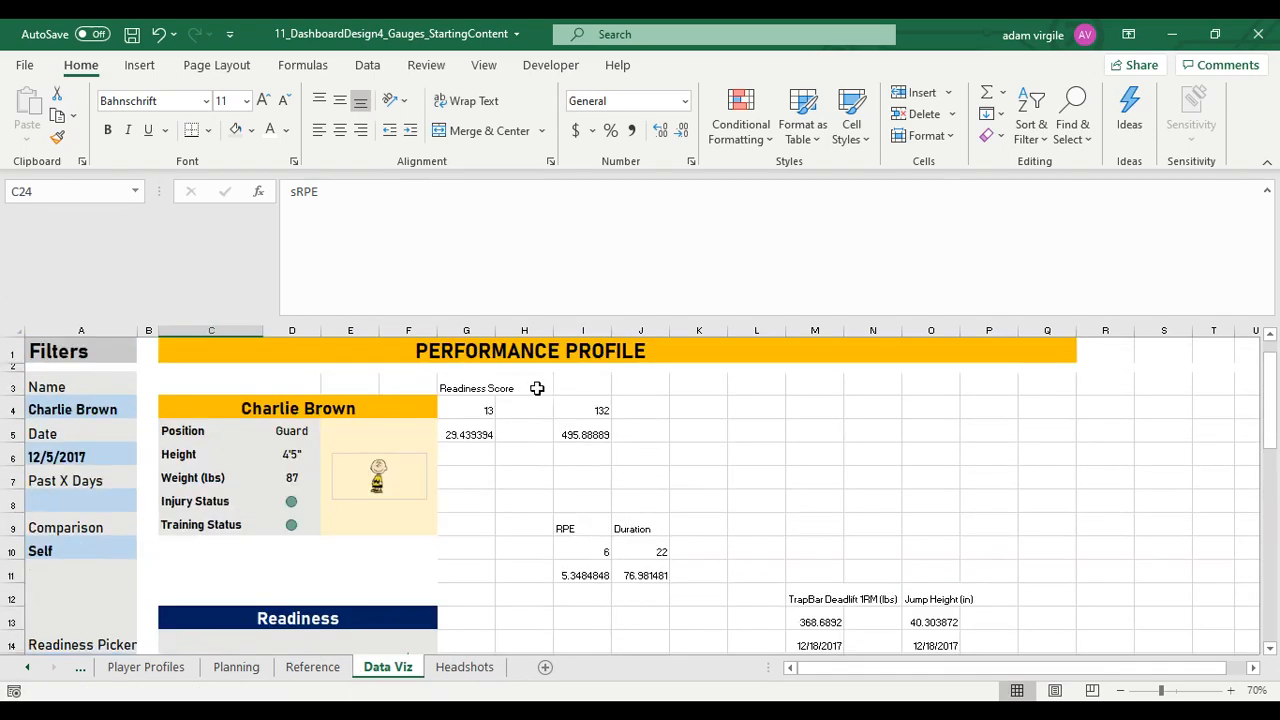
{"action": "left_click", "coordinate": [576, 532]}
{"action": "left_click", "coordinate": [600, 410]}
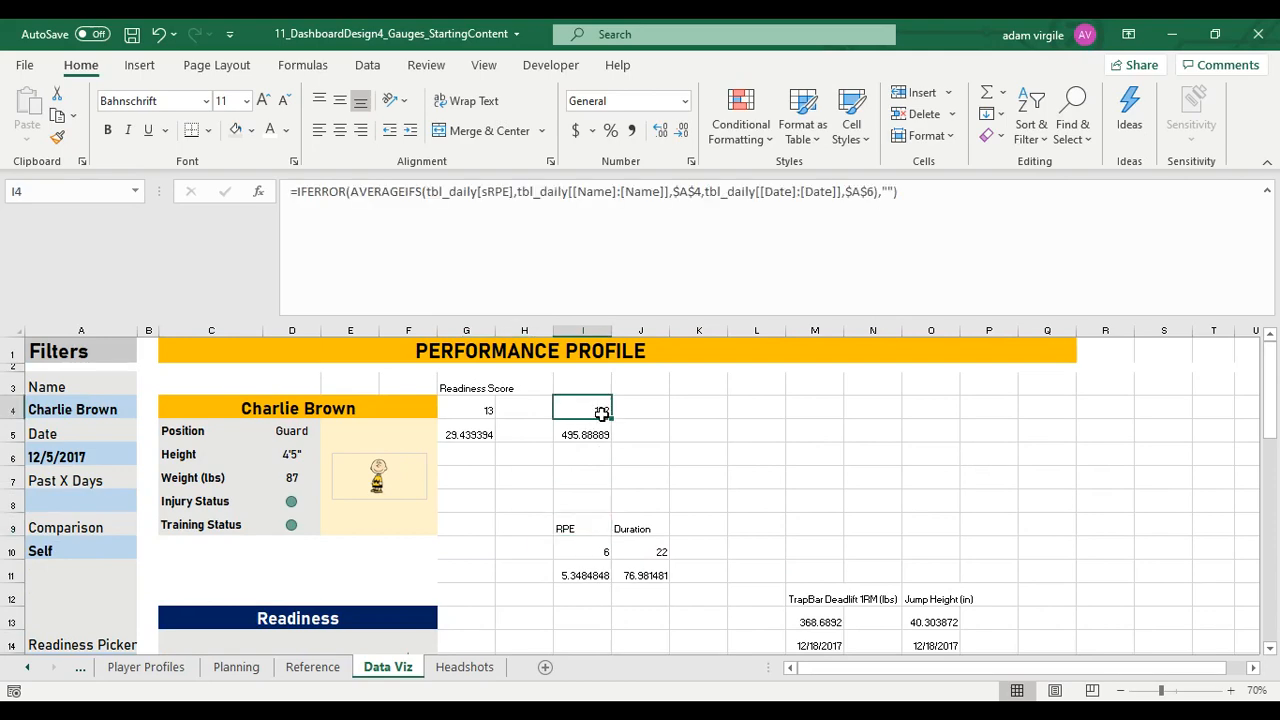
{"action": "left_click", "coordinate": [592, 436], "text": "shift"}
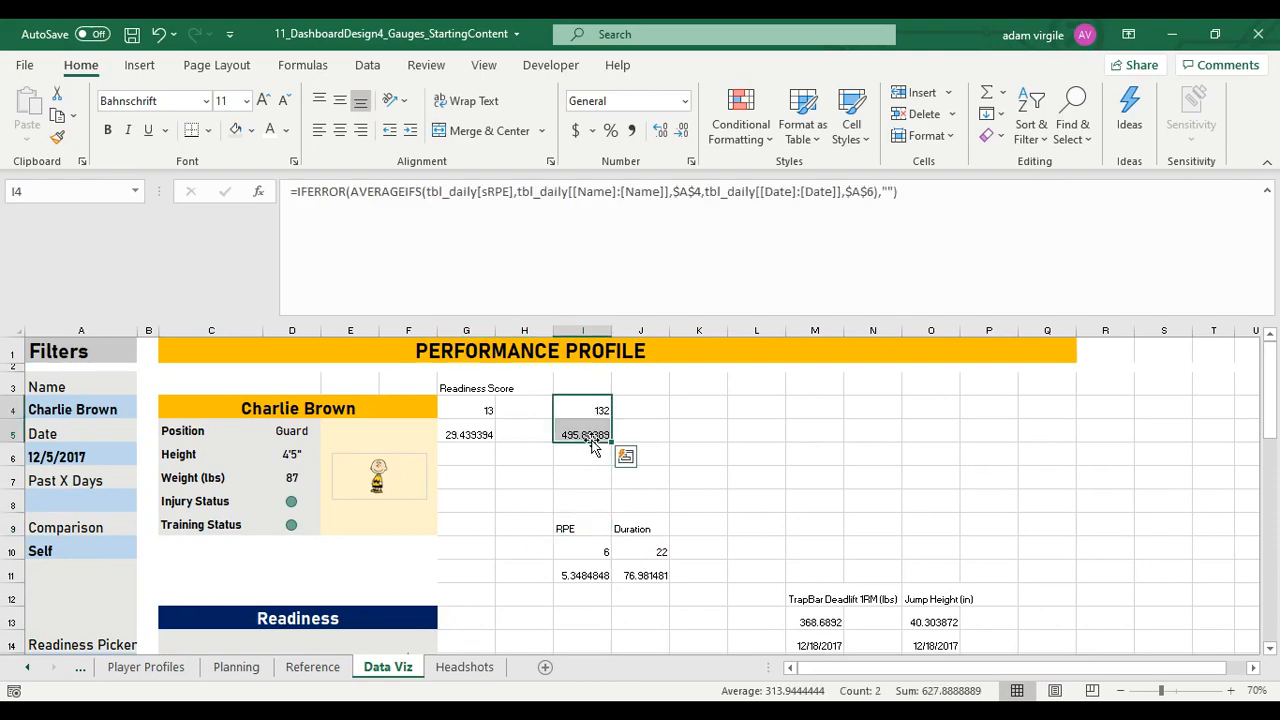
{"action": "left_click_drag", "start_coordinate": [590, 446], "coordinate": [283, 592]}
{"action": "left_click", "coordinate": [353, 564]}
{"action": "left_click", "coordinate": [305, 566]}
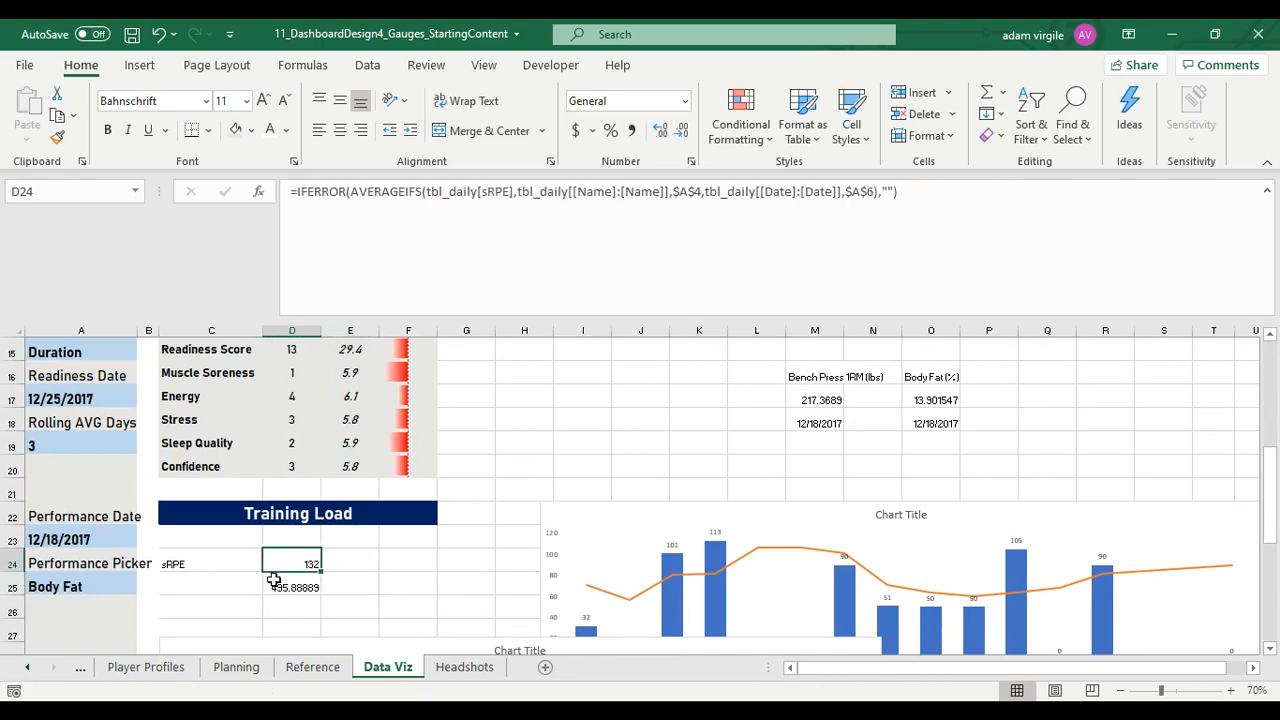
{"action": "left_click", "coordinate": [314, 587]}
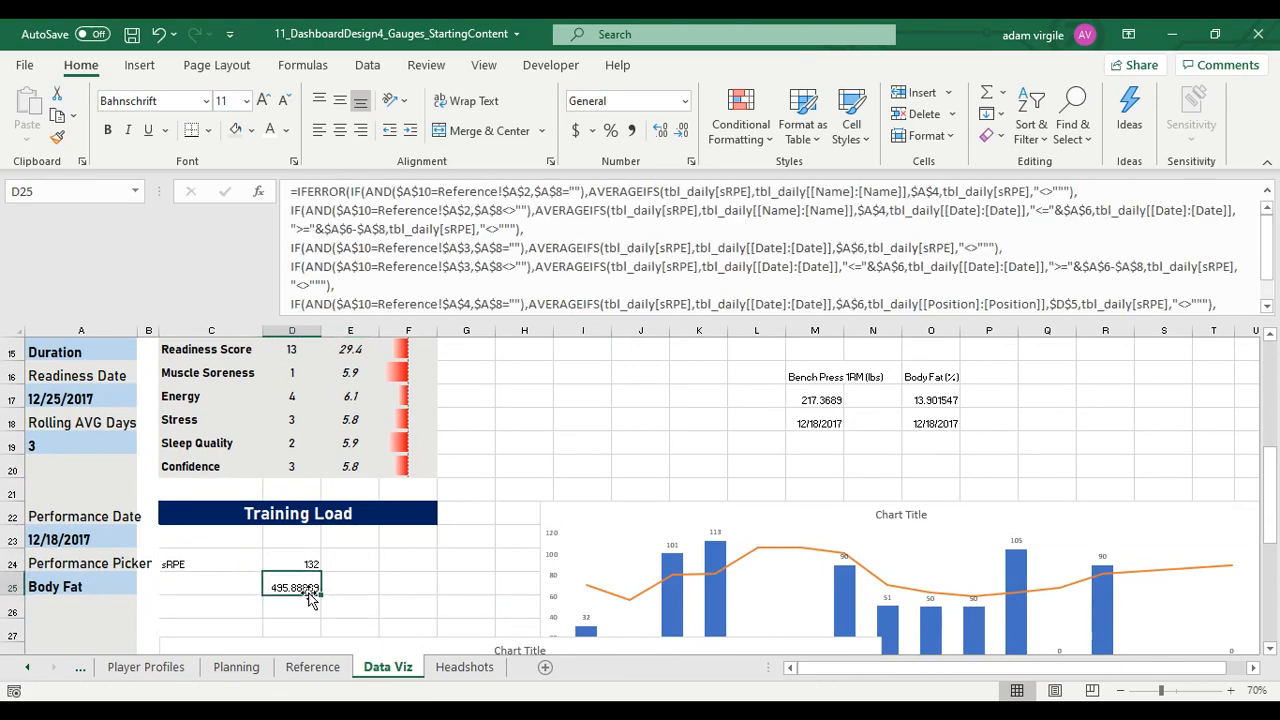
{"action": "left_click_drag", "start_coordinate": [318, 594], "coordinate": [370, 560]}
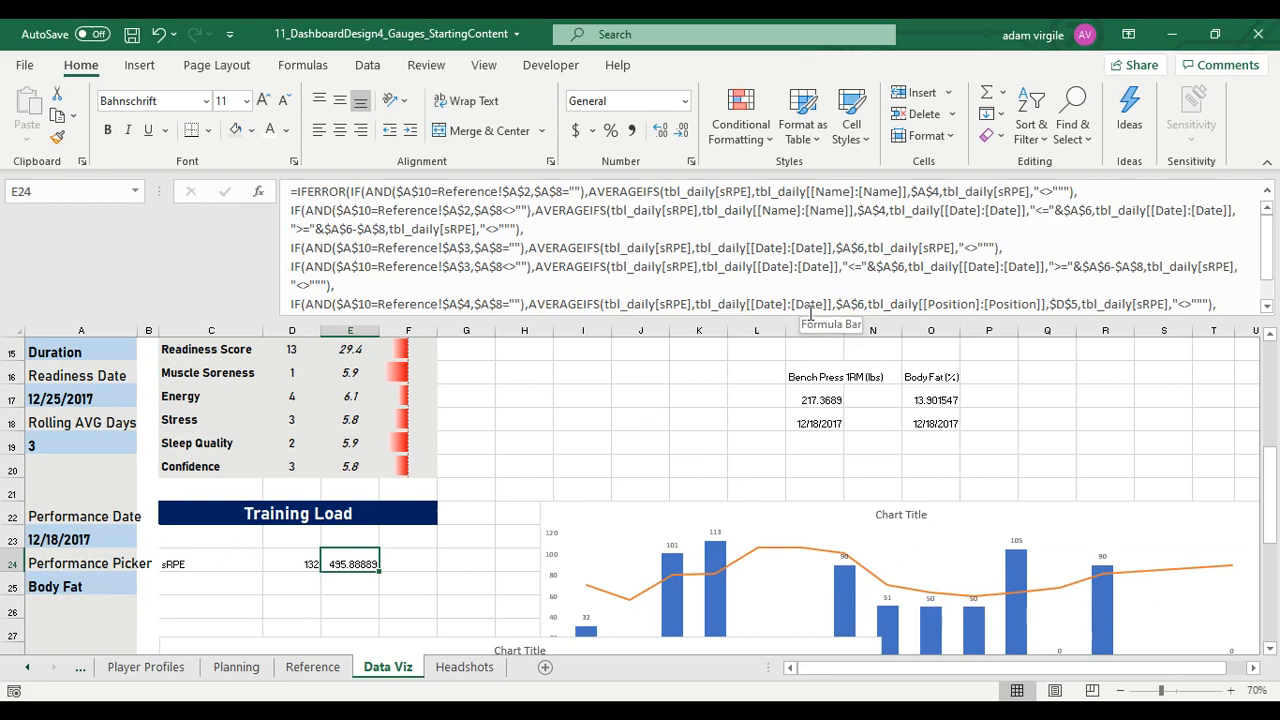
Collapse the formula bar and move the RPE label and its two values from I9:I11 into C25, D25 and E25
{"action": "left_click_drag", "start_coordinate": [811, 318], "coordinate": [803, 212]}
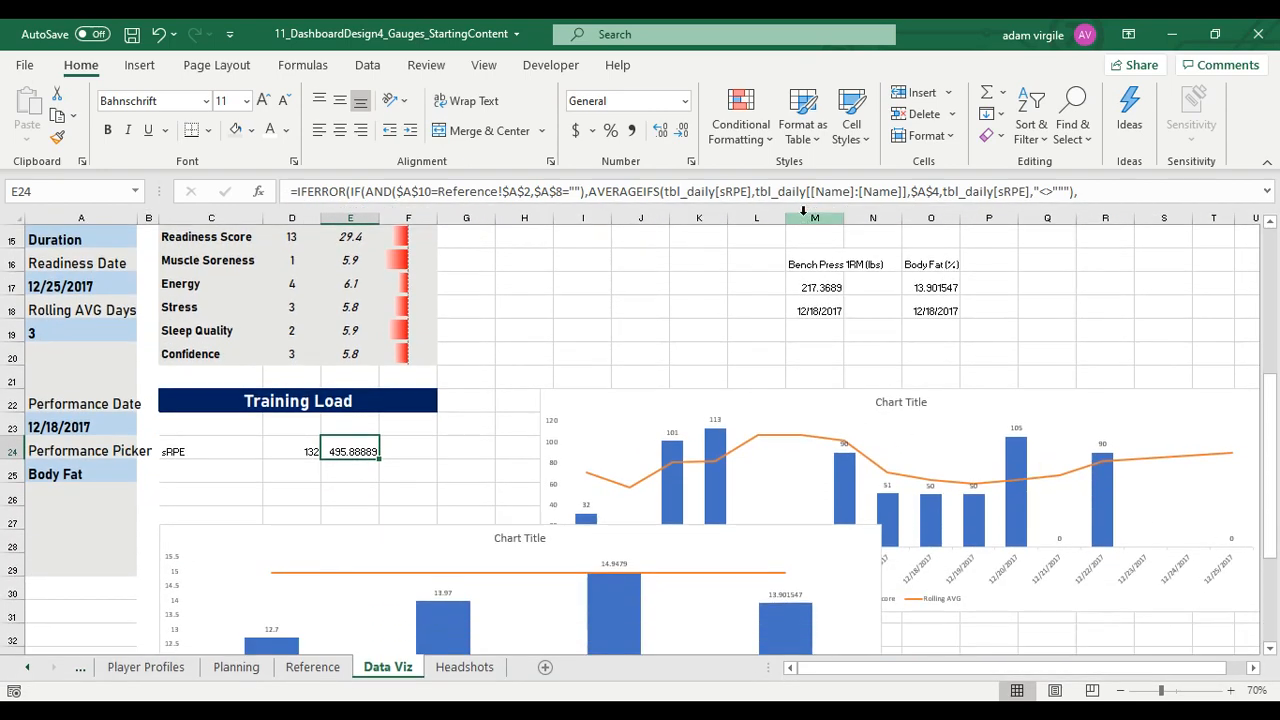
{"action": "scroll", "coordinate": [614, 400], "scroll_direction": "up", "scroll_amount": 2}
{"action": "left_click", "coordinate": [588, 246]}
{"action": "left_click_drag", "start_coordinate": [590, 246], "coordinate": [250, 620]}
{"action": "left_click", "coordinate": [593, 268]}
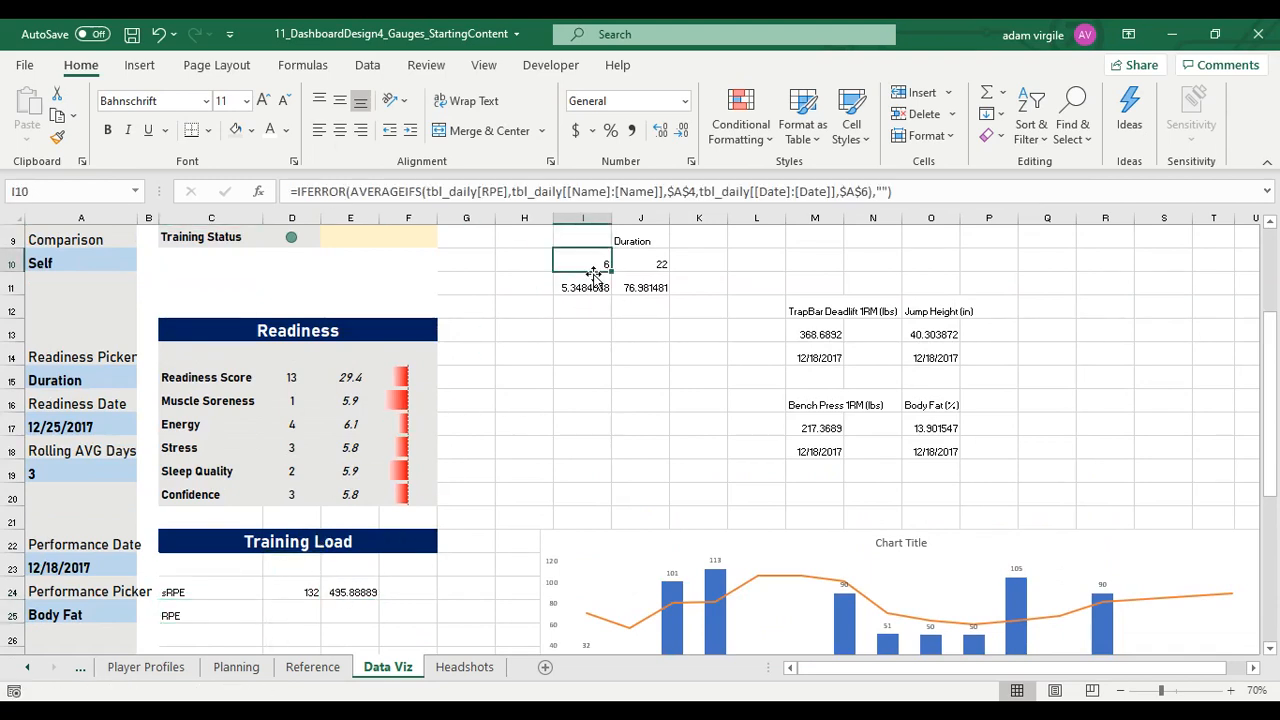
{"action": "left_click_drag", "start_coordinate": [593, 275], "coordinate": [292, 614]}
{"action": "left_click", "coordinate": [588, 290]}
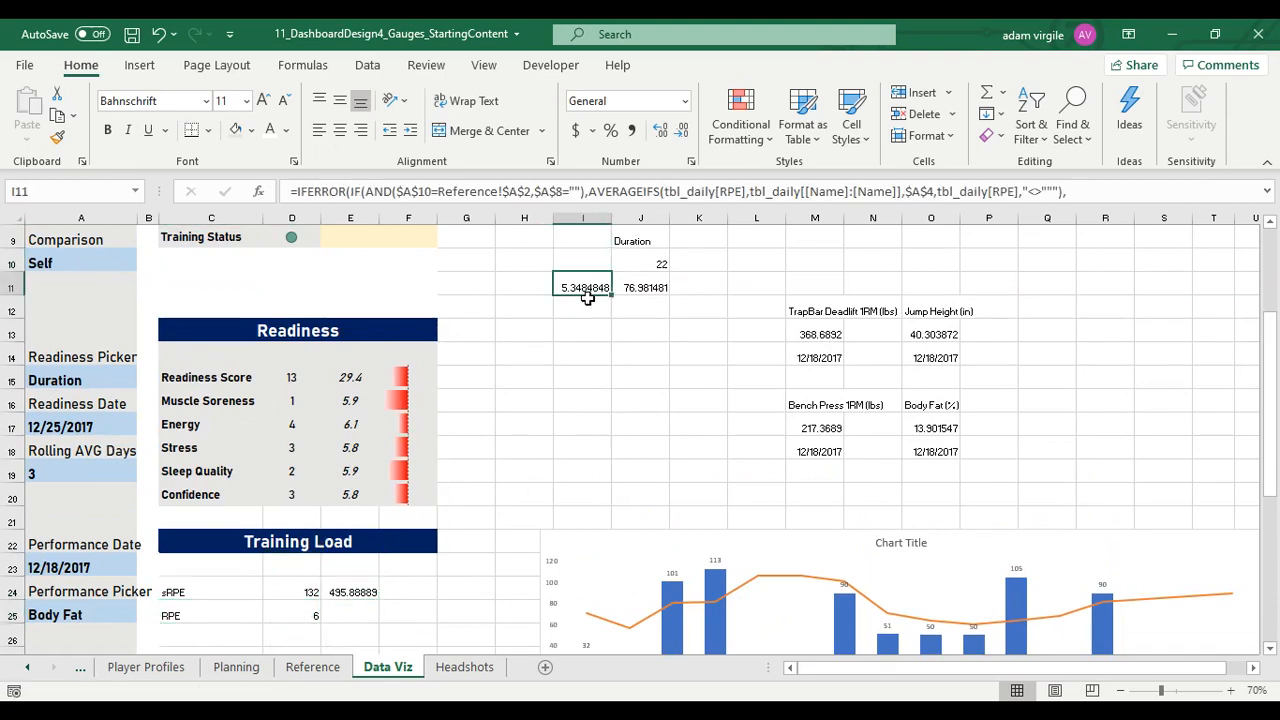
{"action": "left_click_drag", "start_coordinate": [588, 304], "coordinate": [365, 610]}
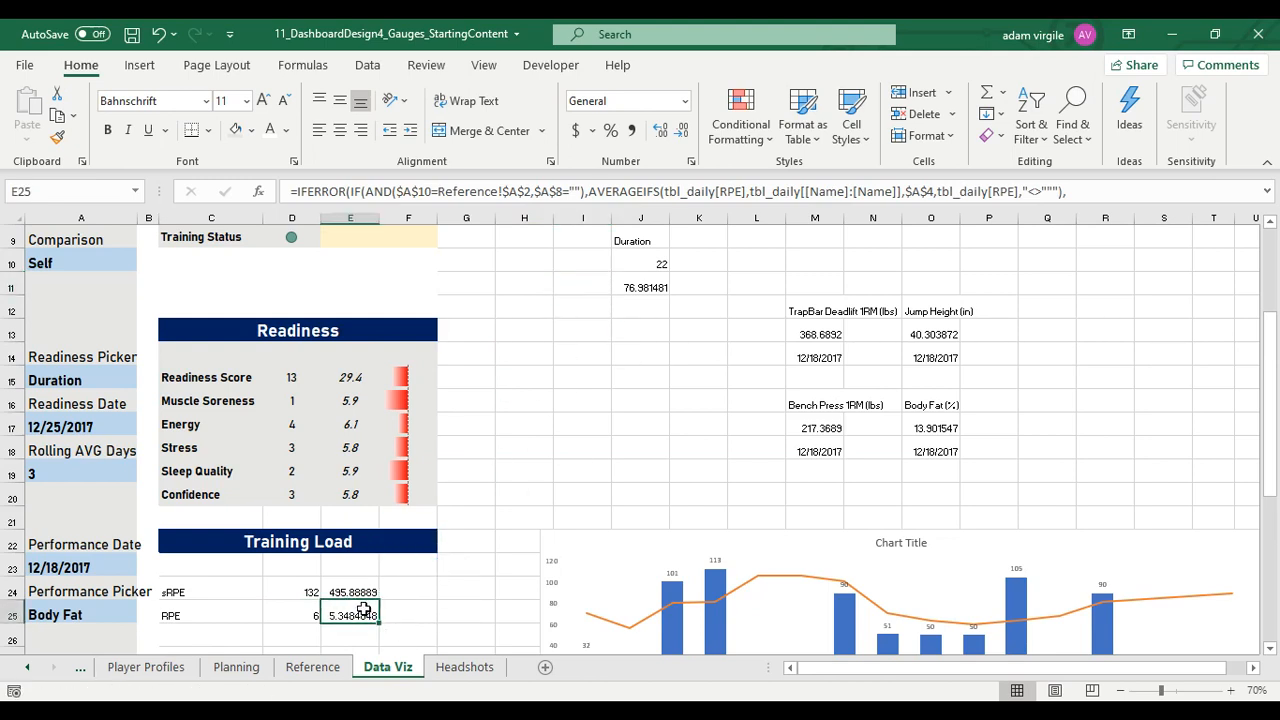
Move the Duration label and its two values from J9:J11 into C26, D26 and E26
{"action": "left_click", "coordinate": [651, 245]}
{"action": "left_click_drag", "start_coordinate": [651, 248], "coordinate": [217, 628]}
{"action": "left_click", "coordinate": [655, 262]}
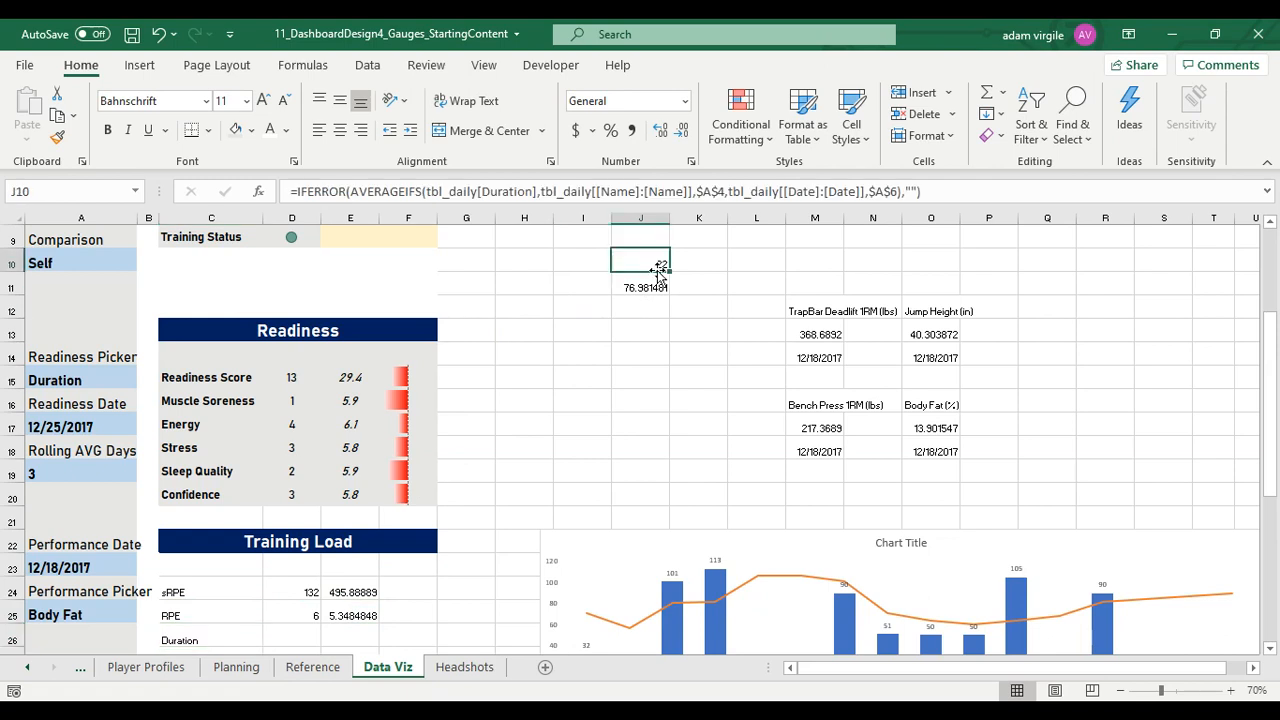
{"action": "left_click_drag", "start_coordinate": [663, 275], "coordinate": [290, 645]}
{"action": "left_click", "coordinate": [658, 288]}
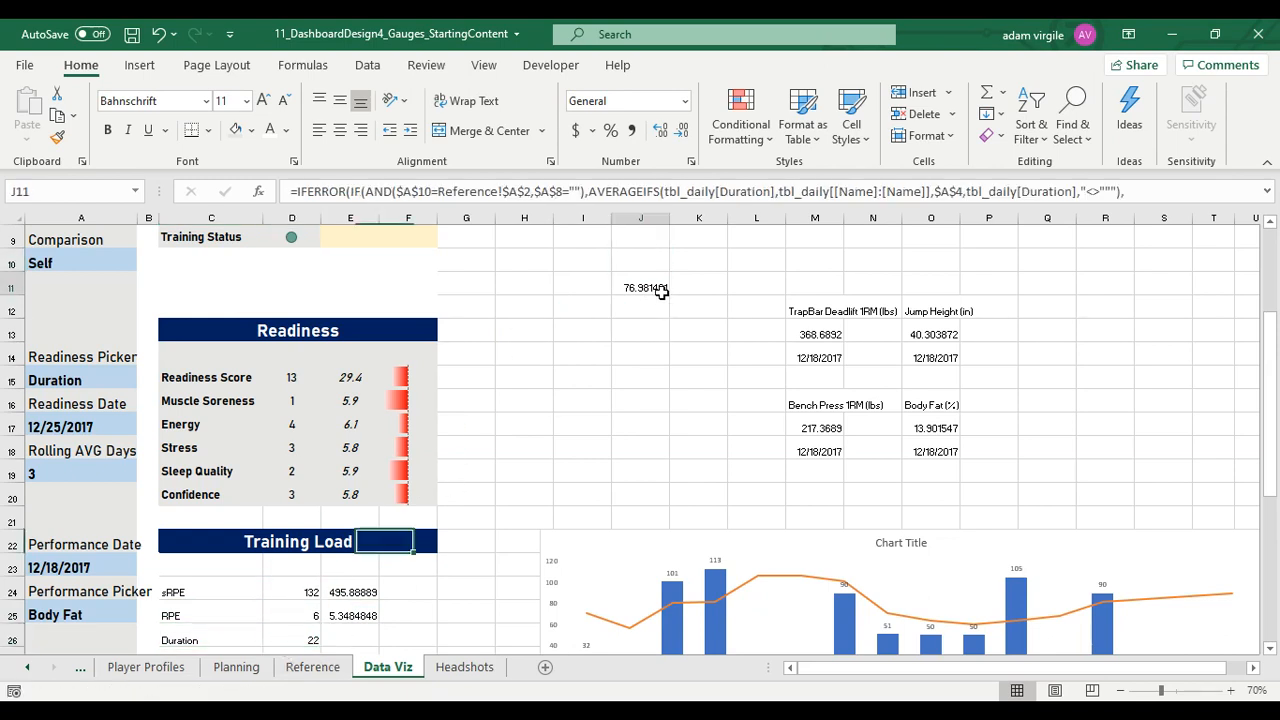
{"action": "left_click_drag", "start_coordinate": [657, 302], "coordinate": [350, 598]}
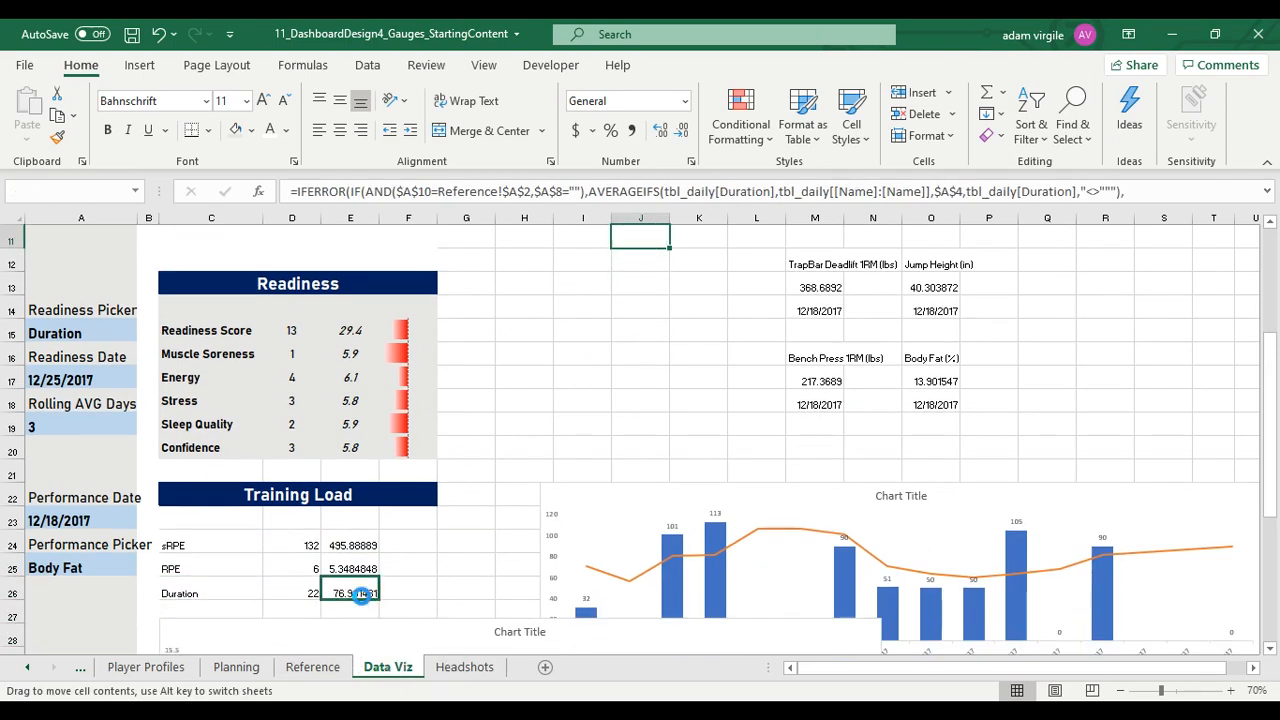
Apply the formatting of Readiness rows C15:F17 to C24:F26 and fill the blank row C23:F23 with the same grey
{"action": "left_click_drag", "start_coordinate": [200, 330], "coordinate": [411, 381]}
{"action": "key", "text": "ctrl+c"}
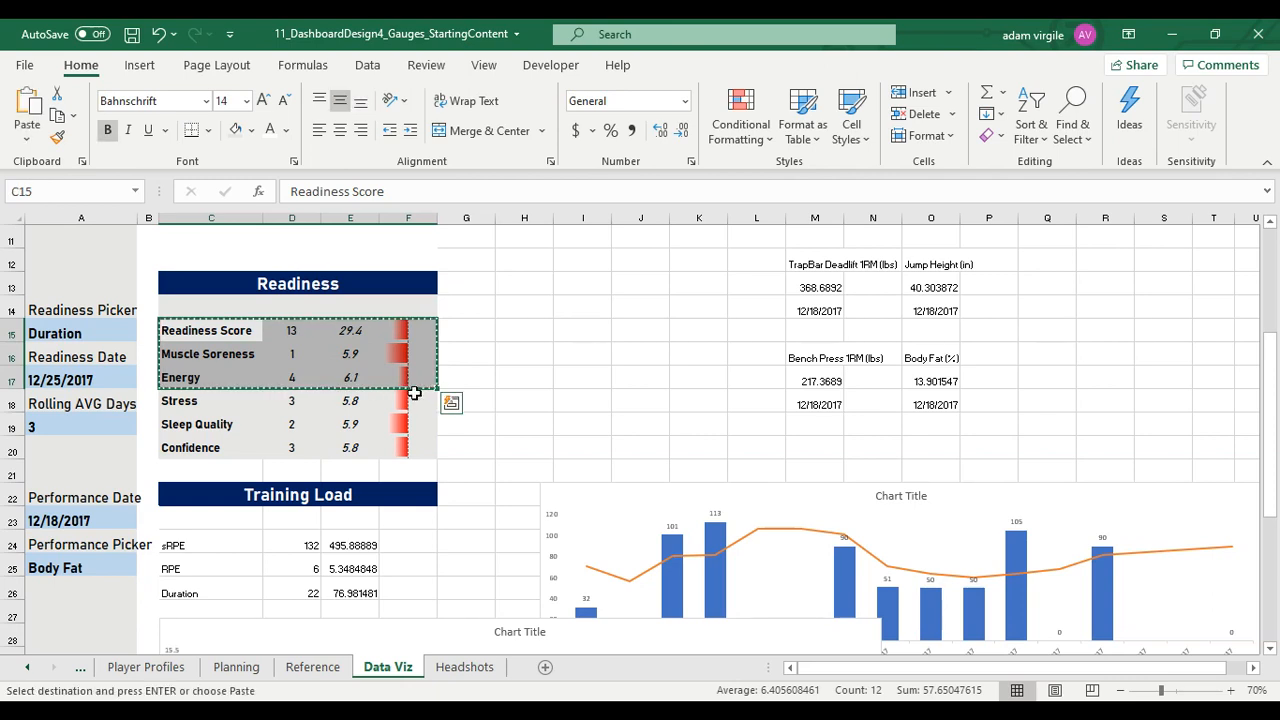
{"action": "left_click_drag", "start_coordinate": [198, 542], "coordinate": [400, 537]}
{"action": "right_click", "coordinate": [399, 548]}
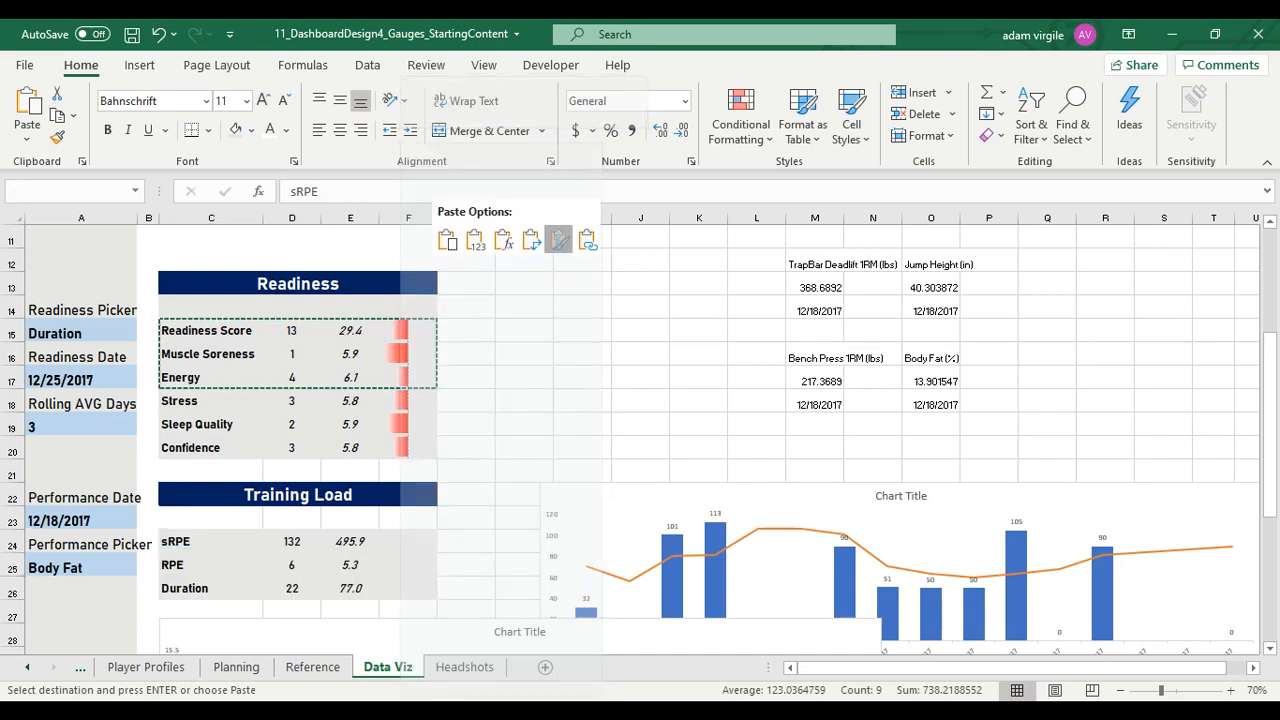
{"action": "left_click", "coordinate": [559, 240]}
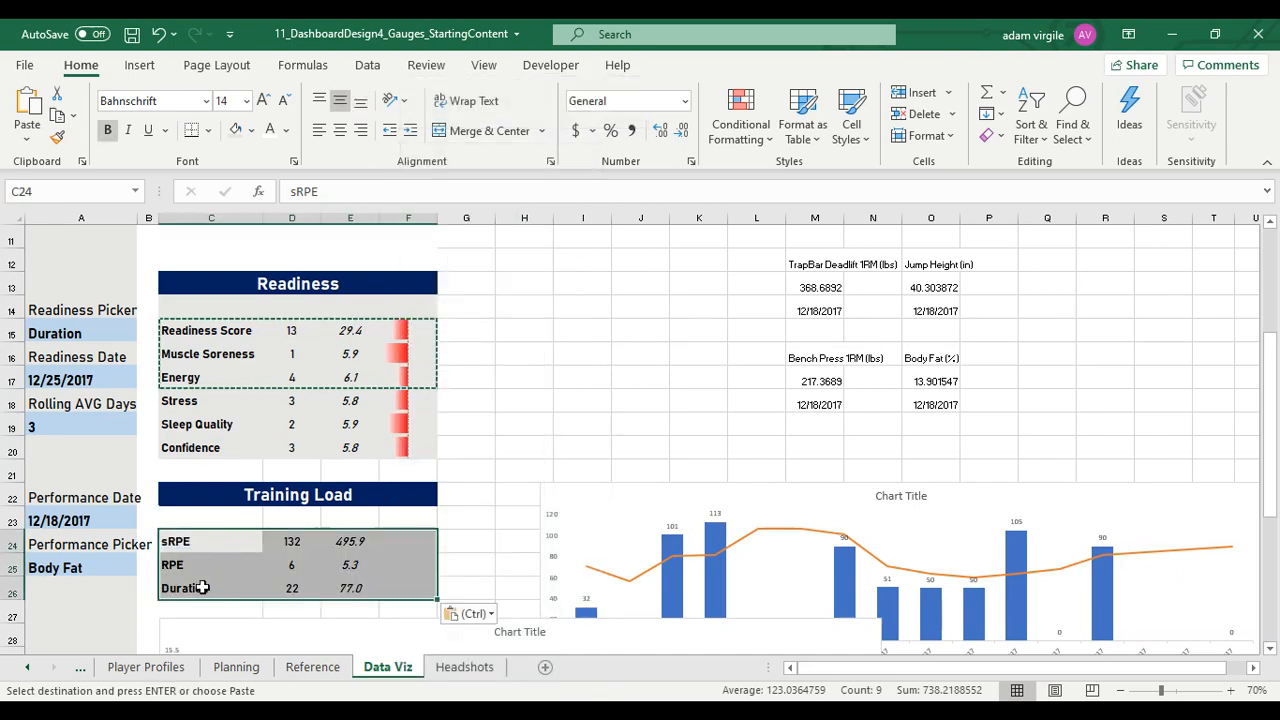
{"action": "left_click_drag", "start_coordinate": [232, 516], "coordinate": [409, 517]}
{"action": "left_click", "coordinate": [243, 135]}
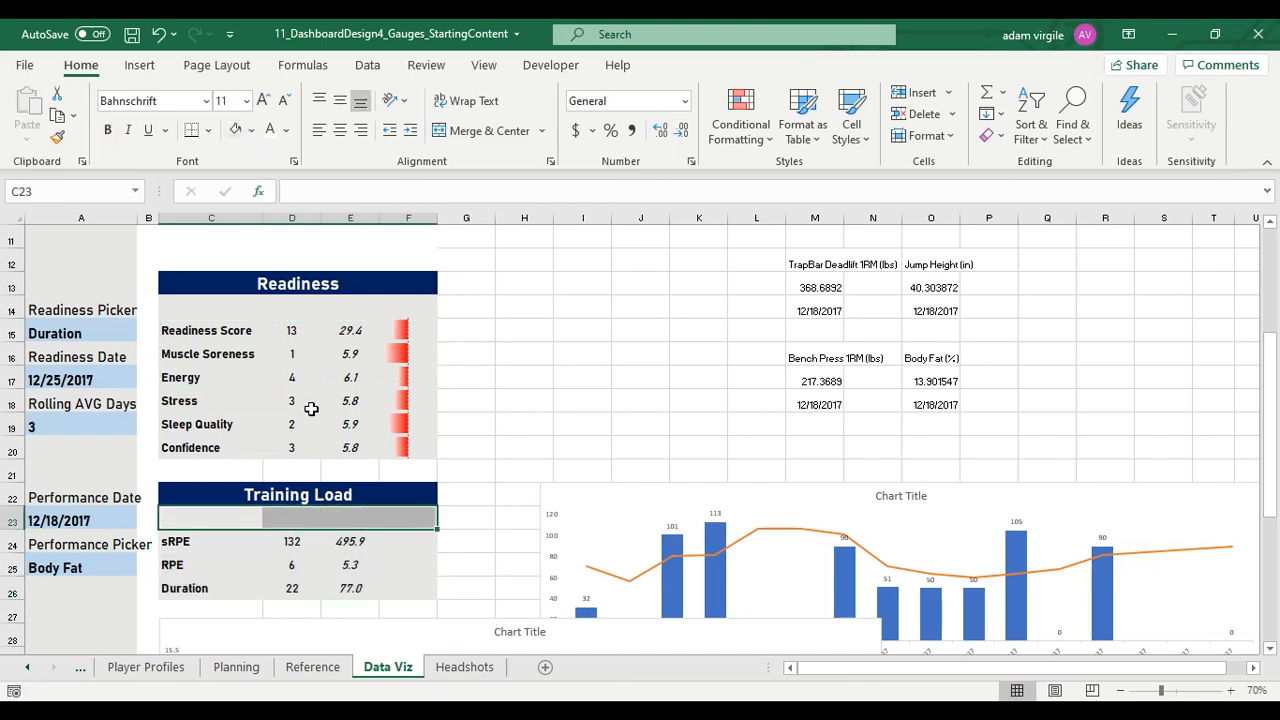
Copy the difference formula from F15 into F24:F26 for the Training Load data bars
{"action": "left_click", "coordinate": [391, 330]}
{"action": "key", "text": "ctrl+c"}
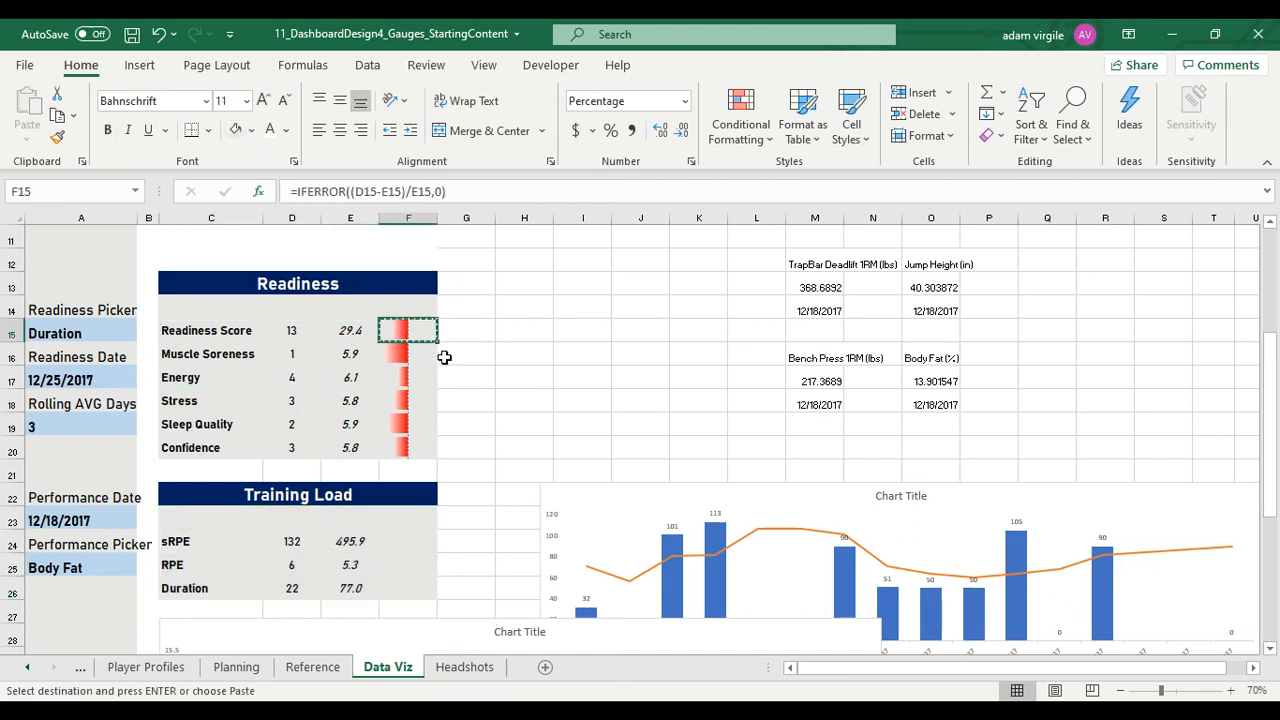
{"action": "left_click_drag", "start_coordinate": [399, 533], "coordinate": [399, 591]}
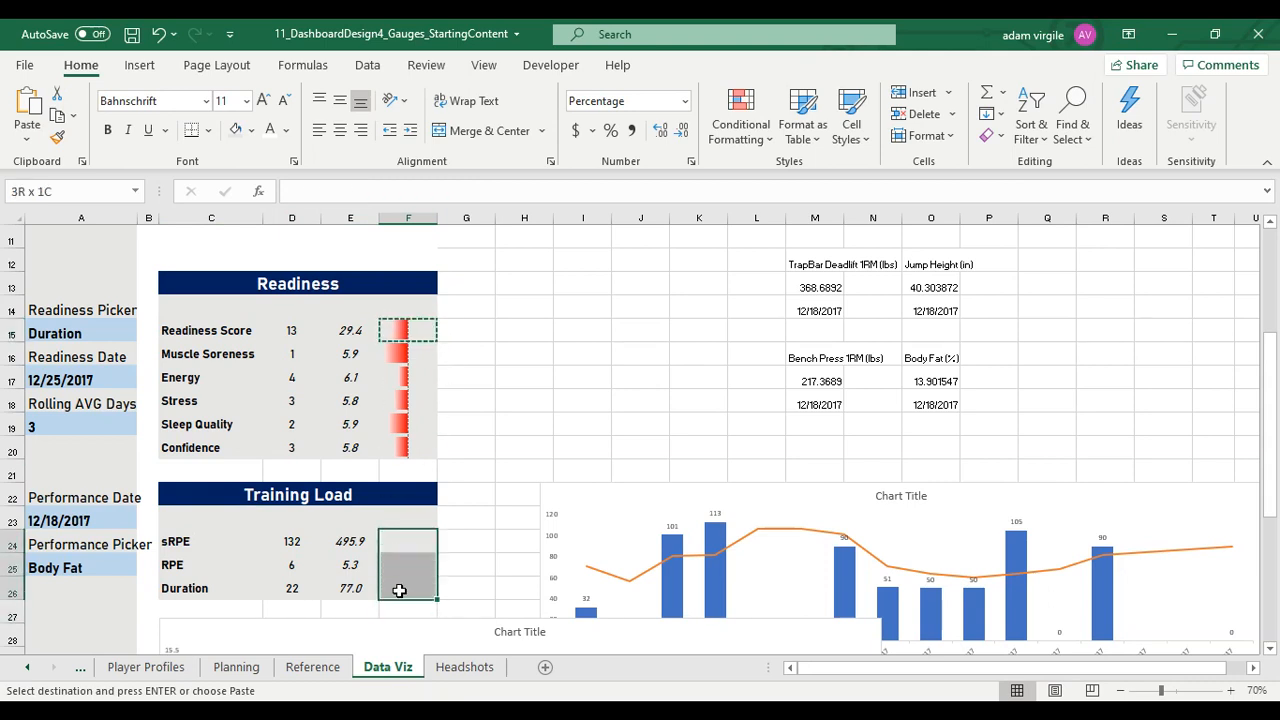
{"action": "right_click", "coordinate": [416, 539]}
{"action": "left_click", "coordinate": [519, 268]}
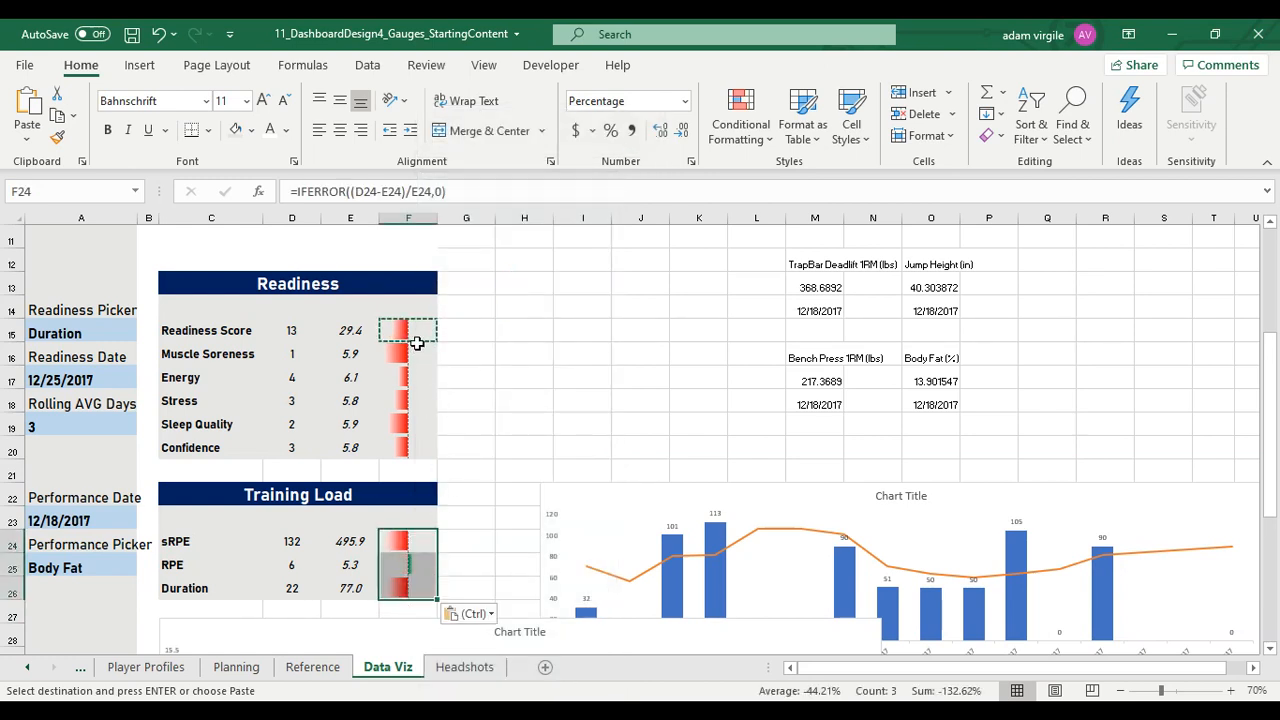
Widen column A so the Performance Picker label fits within it
{"action": "left_click", "coordinate": [430, 514]}
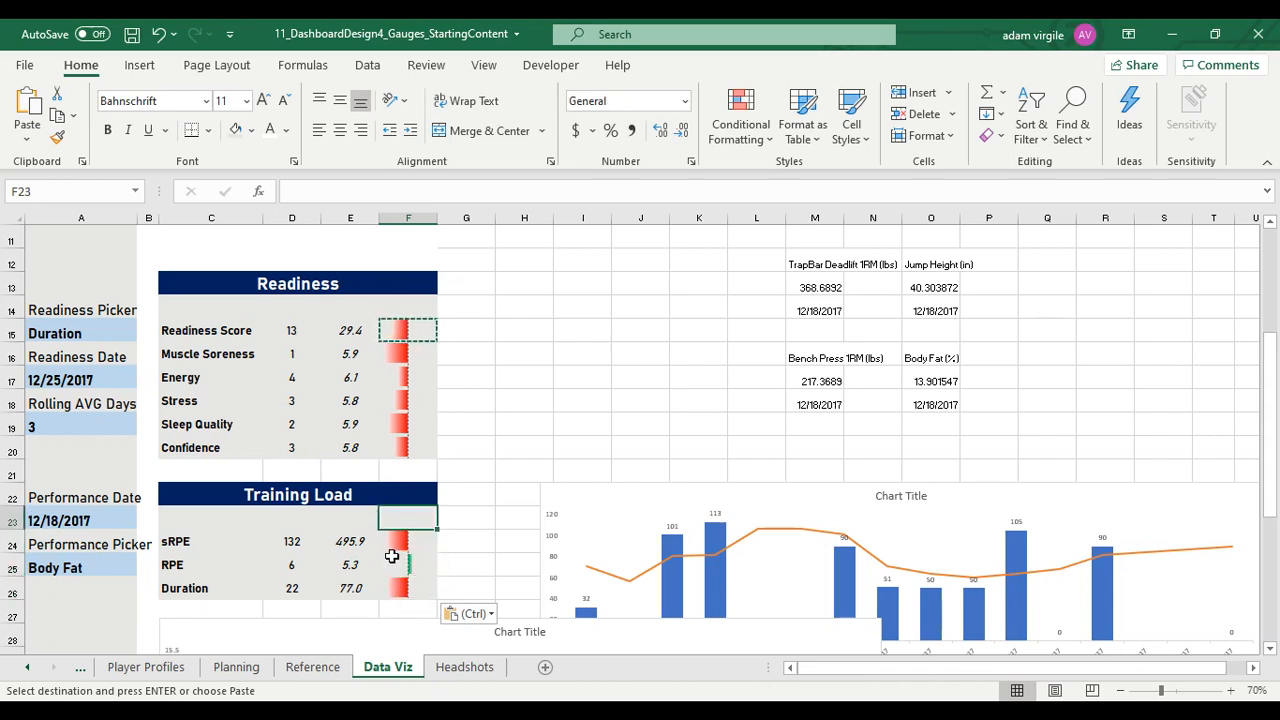
{"action": "left_click", "coordinate": [247, 564]}
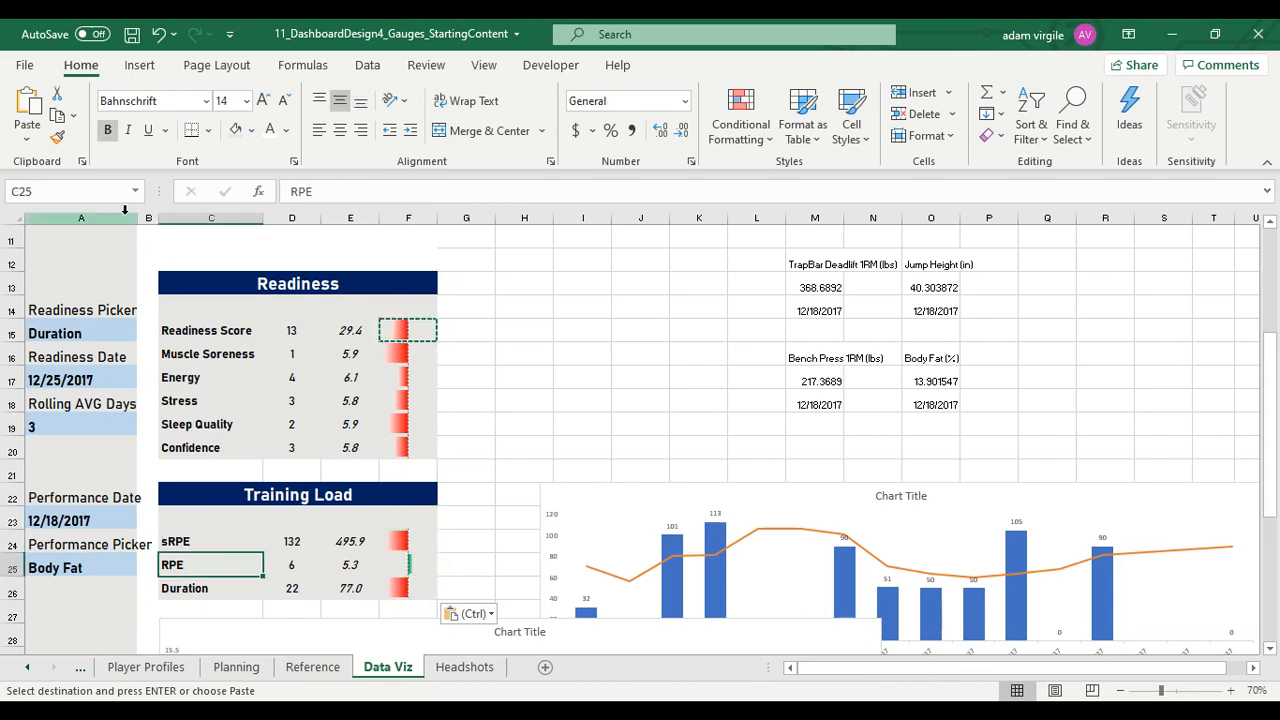
{"action": "left_click_drag", "start_coordinate": [138, 216], "coordinate": [160, 216]}
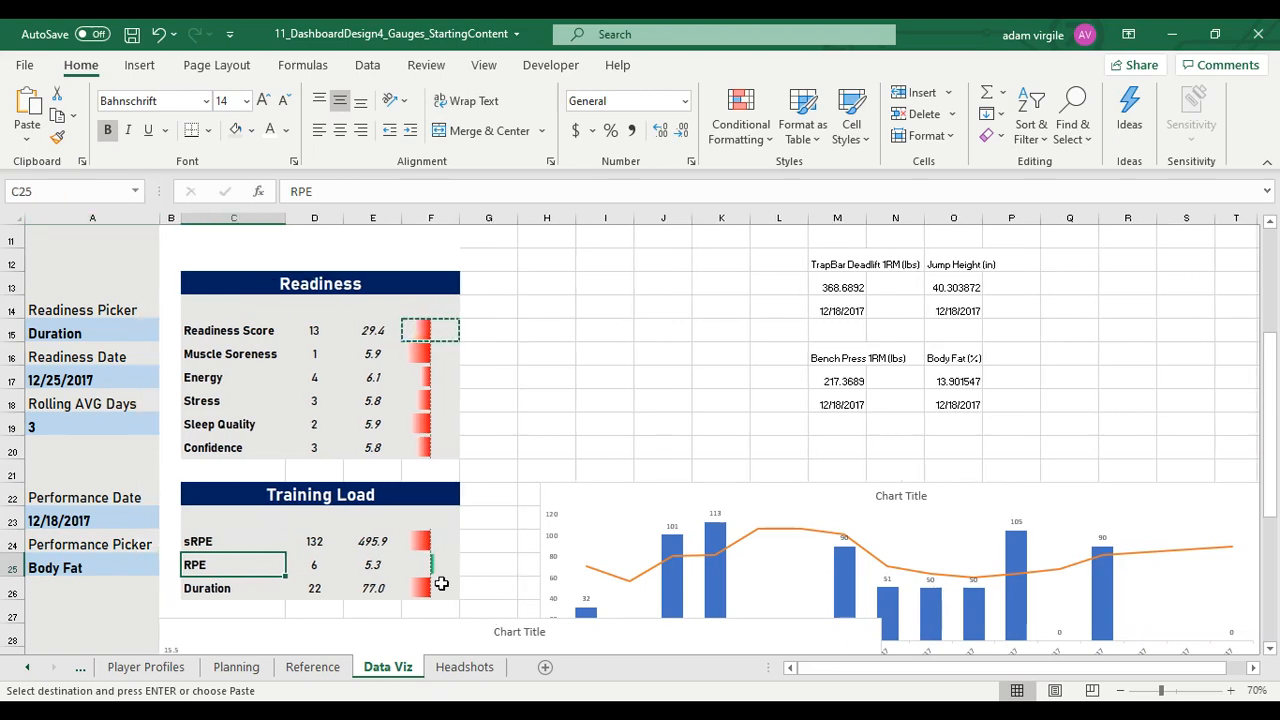
{"action": "scroll", "coordinate": [478, 563], "scroll_direction": "up", "scroll_amount": 3}
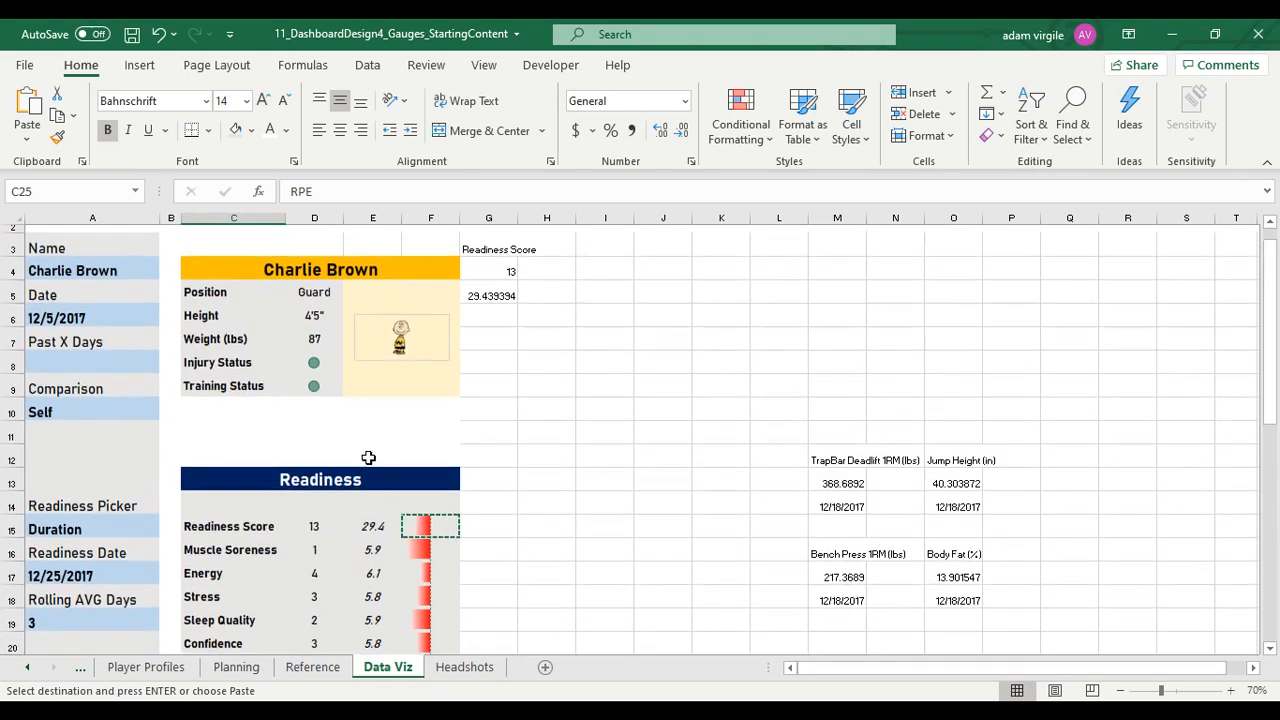
{"action": "left_click_drag", "start_coordinate": [225, 428], "coordinate": [415, 428]}
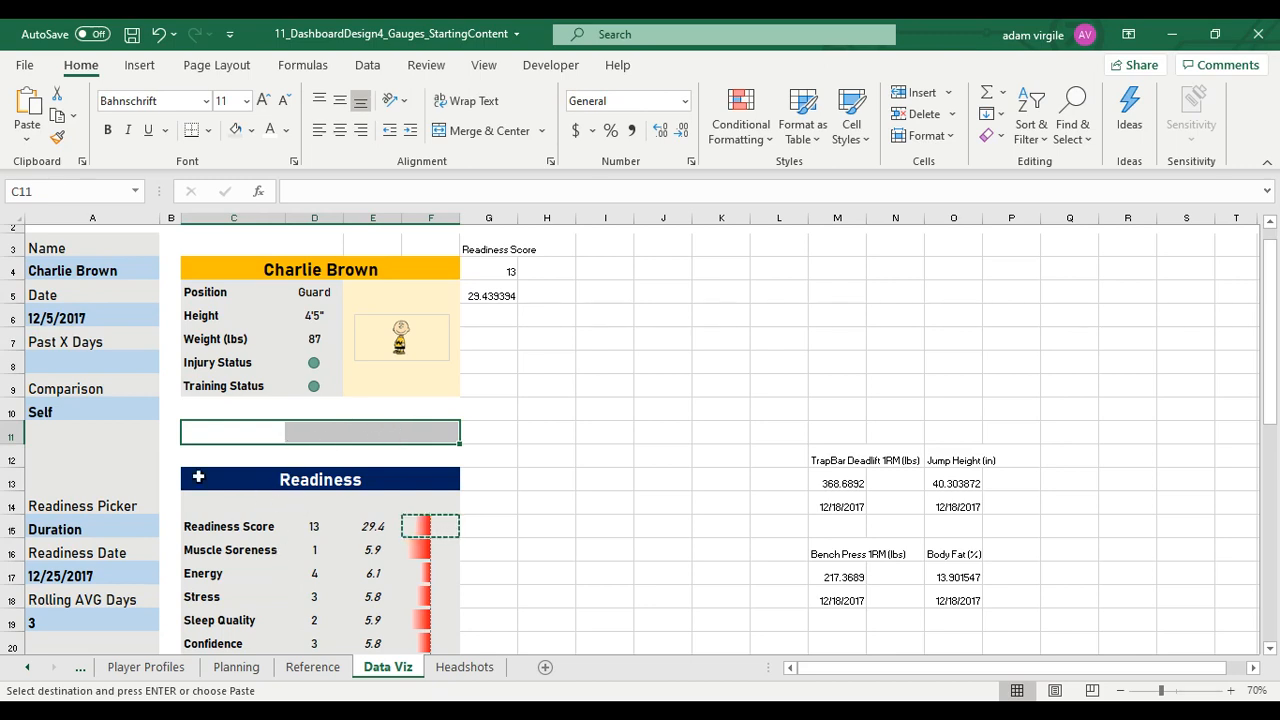
{"action": "scroll", "coordinate": [72, 364], "scroll_direction": "up", "scroll_amount": 1}
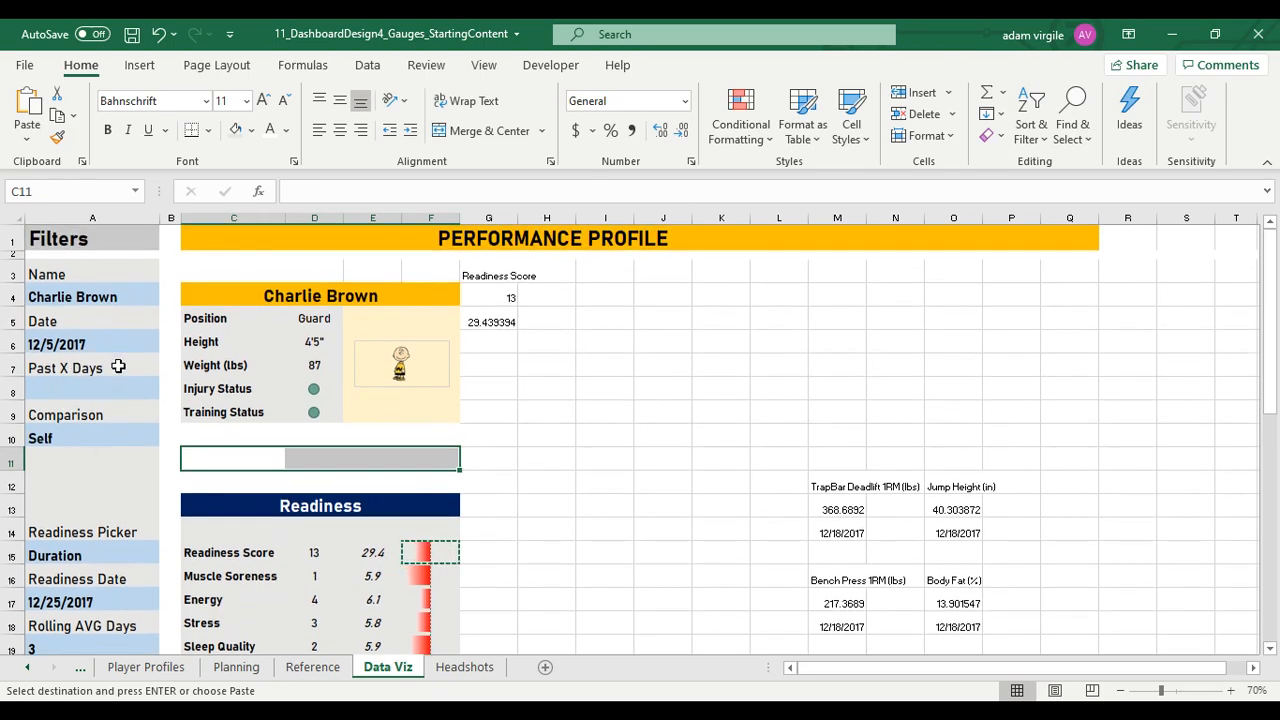
{"action": "left_click", "coordinate": [85, 438]}
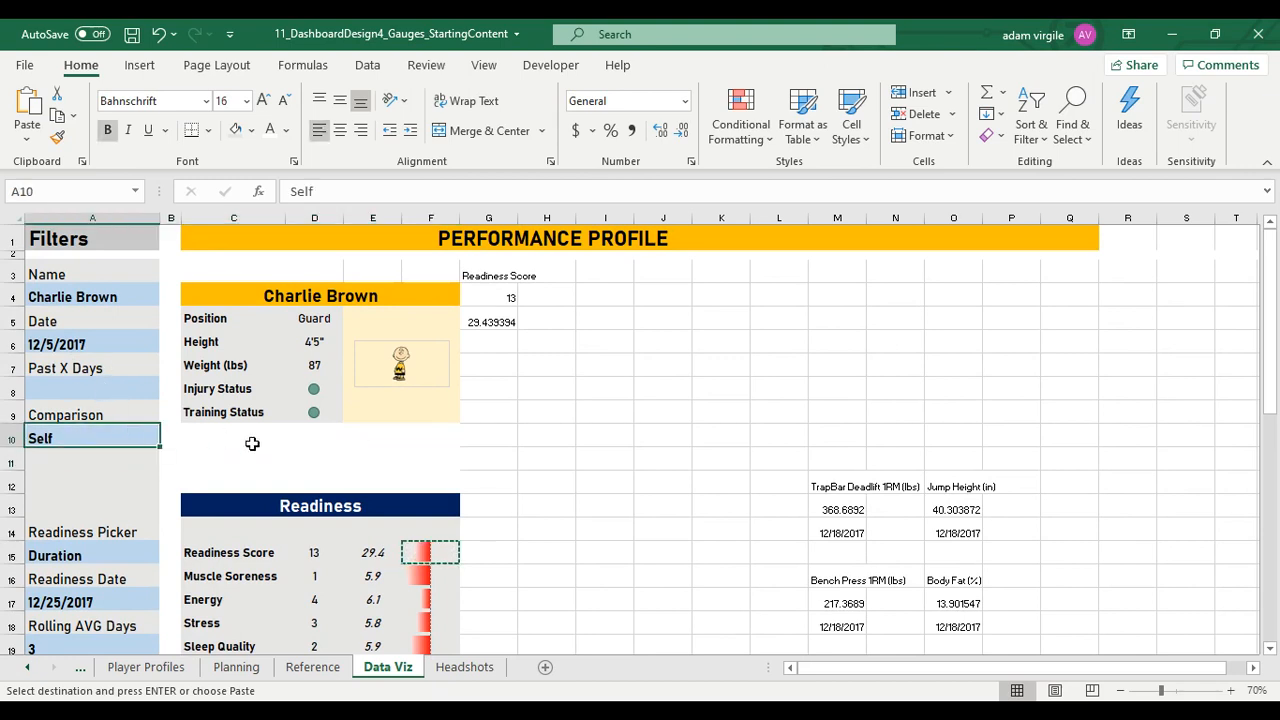
{"action": "left_click", "coordinate": [268, 450]}
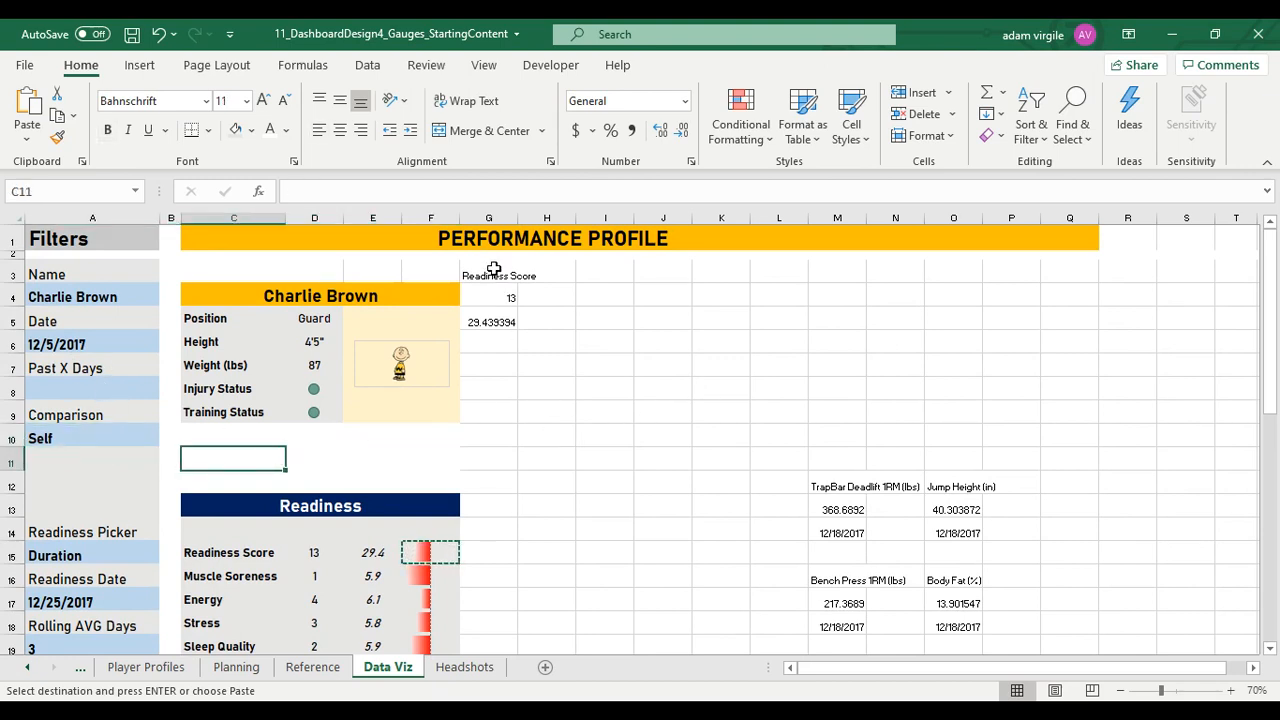
Move the Readiness Score block from G3:G6 to K13:K16 and check it against D15 and E15 in the Readiness table
{"action": "left_click_drag", "start_coordinate": [494, 268], "coordinate": [505, 345]}
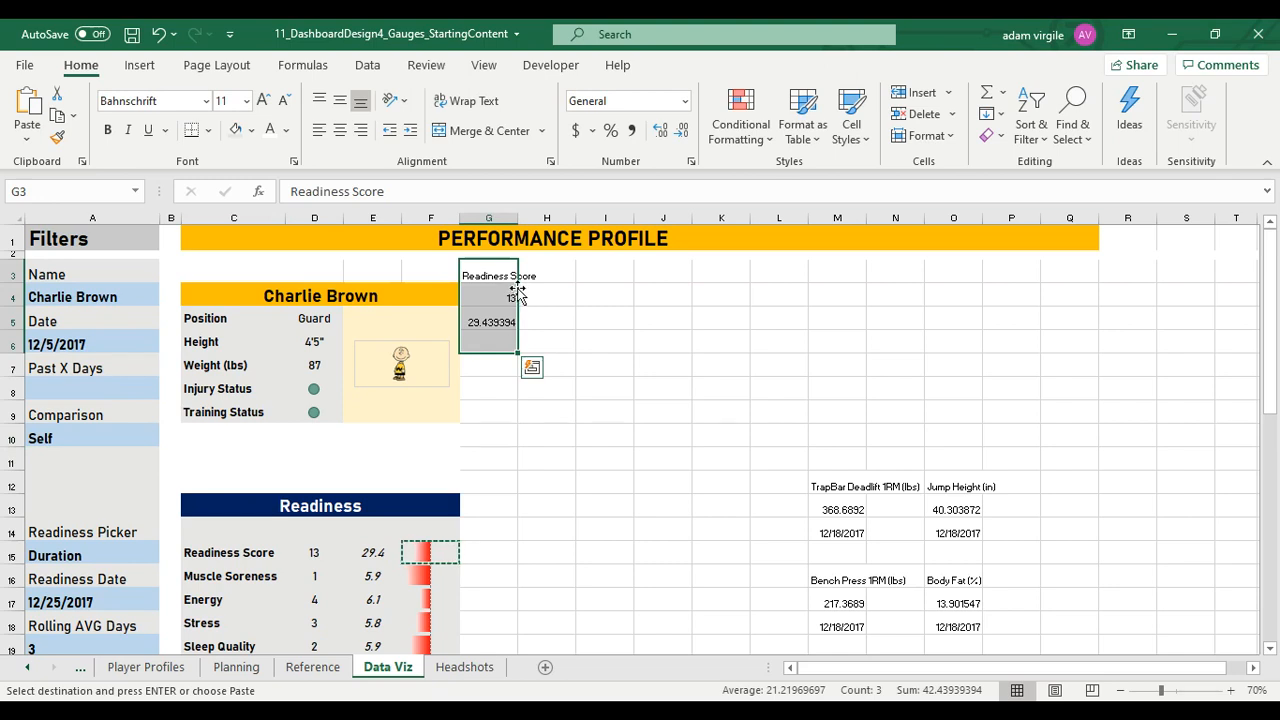
{"action": "left_click_drag", "start_coordinate": [515, 290], "coordinate": [701, 531]}
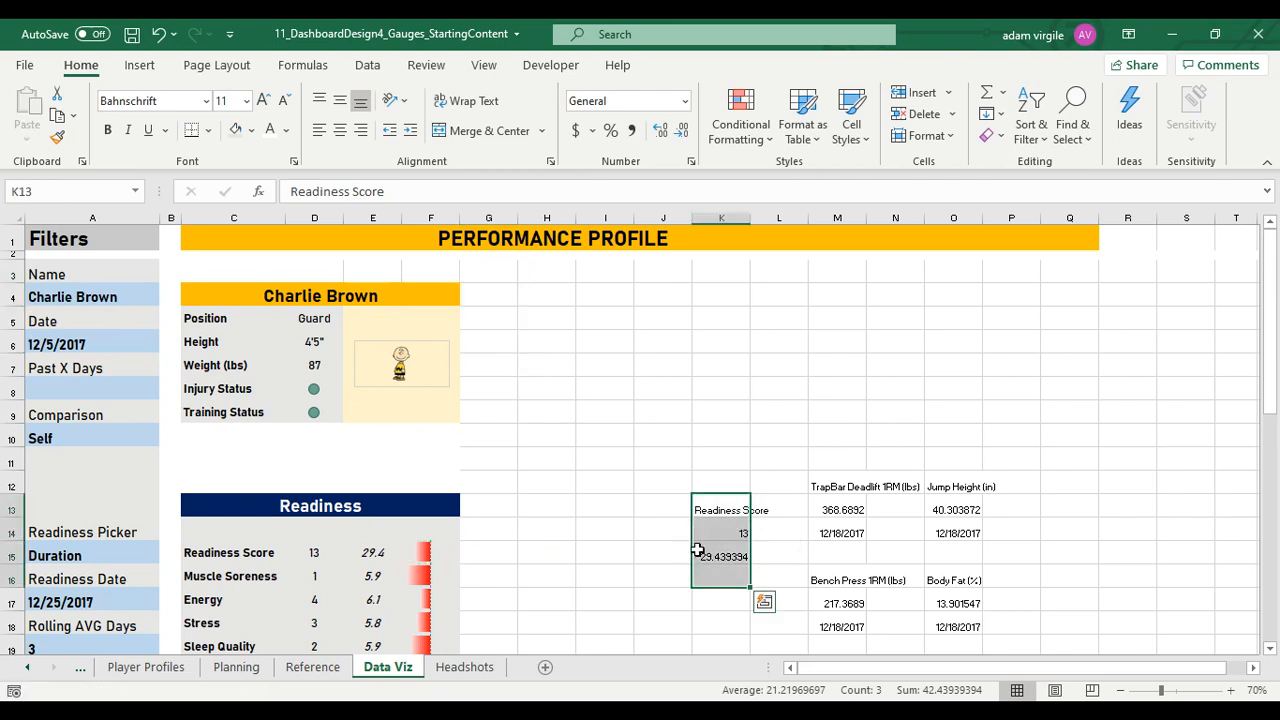
{"action": "scroll", "coordinate": [698, 551], "scroll_direction": "down", "scroll_amount": 1}
{"action": "left_click", "coordinate": [318, 498]}
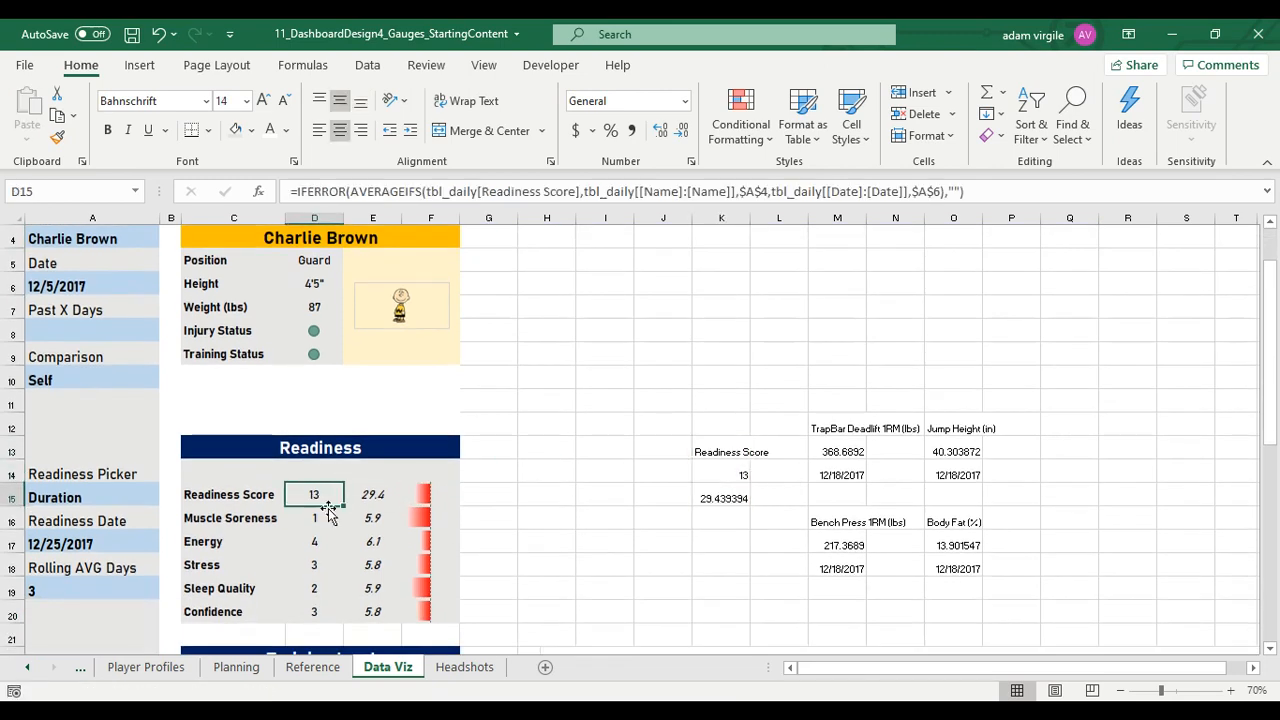
{"action": "left_click", "coordinate": [378, 500]}
{"action": "left_click_drag", "start_coordinate": [722, 451], "coordinate": [731, 490]}
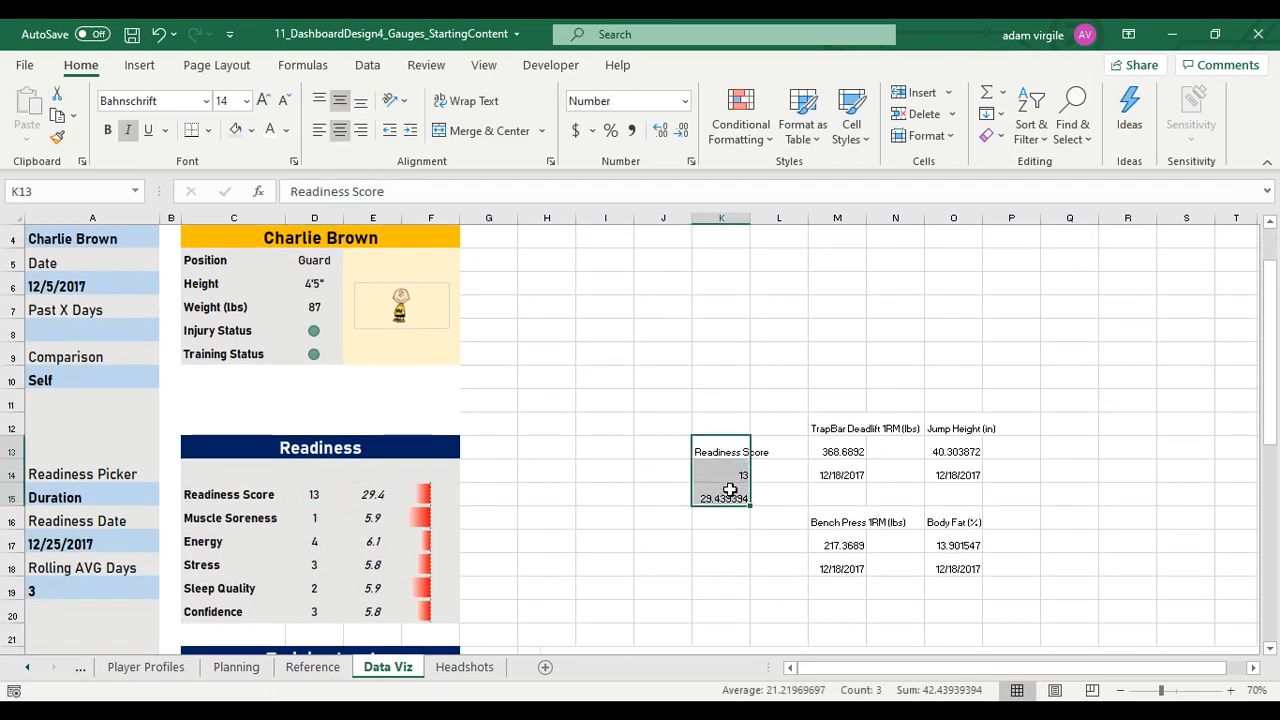
{"action": "scroll", "coordinate": [690, 490], "scroll_direction": "up", "scroll_amount": 1}
{"action": "left_click", "coordinate": [546, 293]}
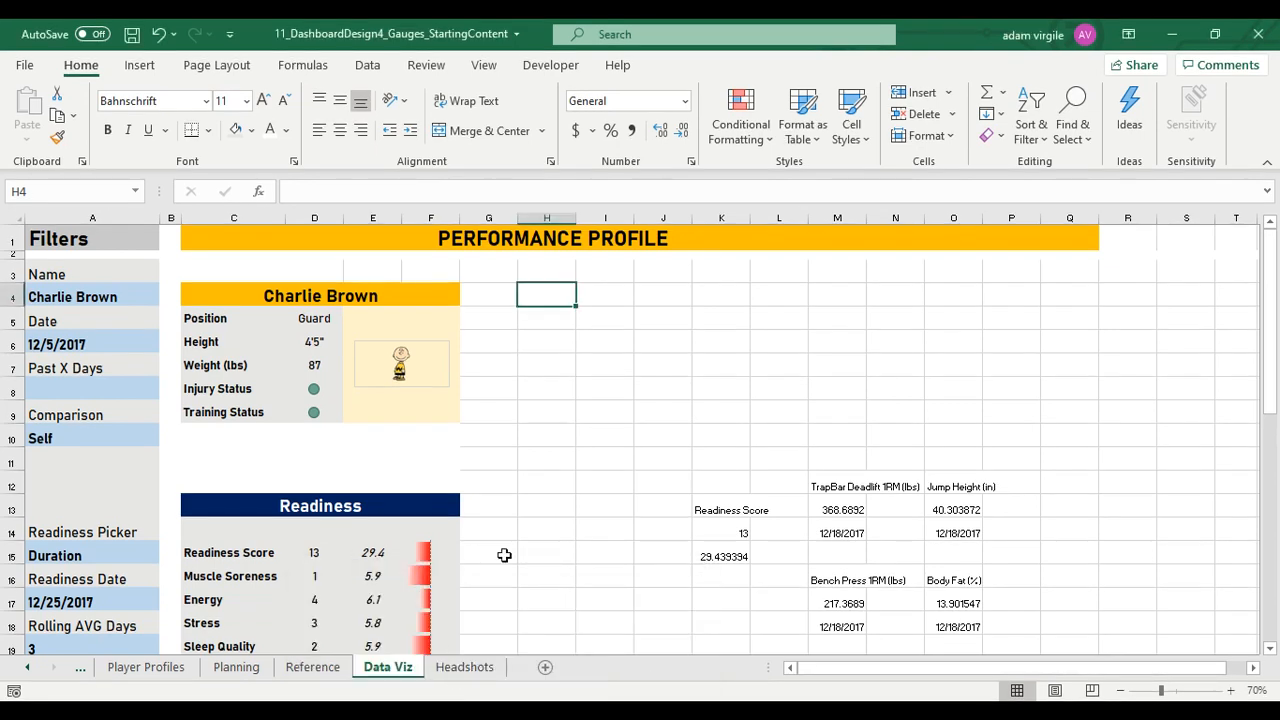
Merge and center H4:J4 and enter the heading Readiness Gauge in it
{"action": "left_click_drag", "start_coordinate": [543, 296], "coordinate": [660, 291]}
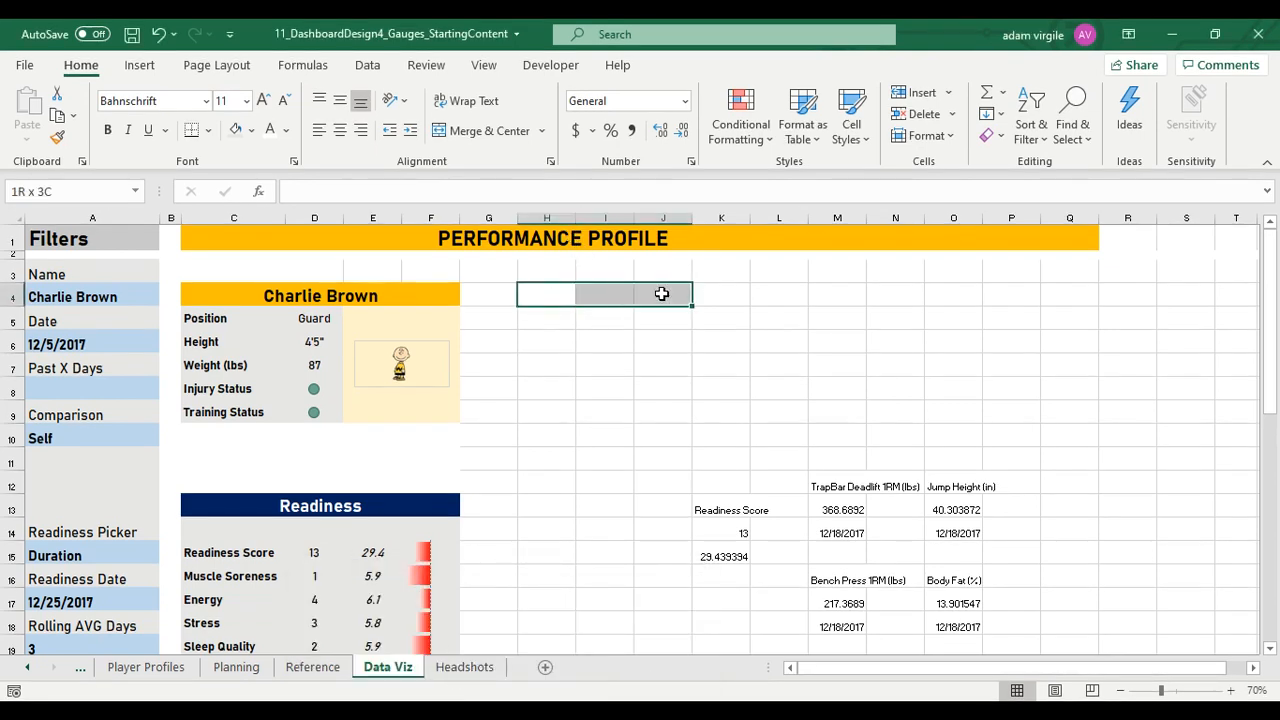
{"action": "left_click", "coordinate": [489, 130]}
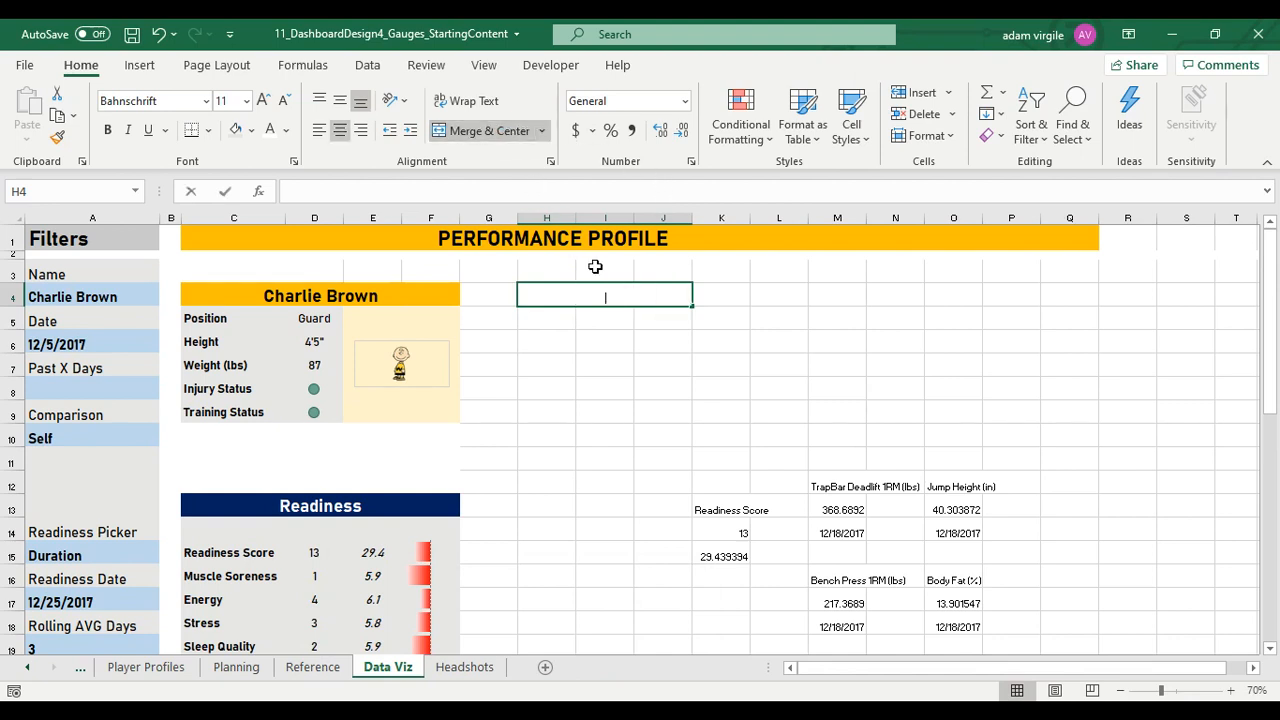
{"action": "type", "text": "Readiness Gauge"}
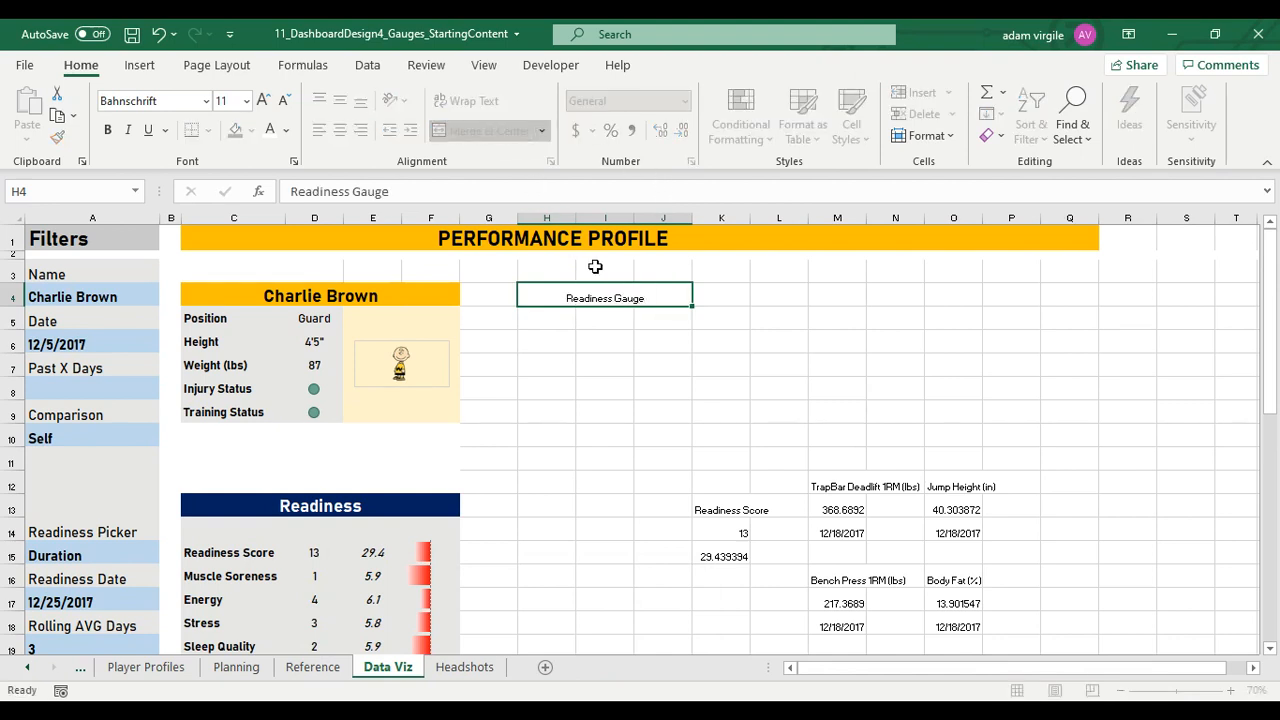
{"action": "key", "text": "Return"}
Format the Readiness Gauge heading as bold, size 20 and middle-aligned to match the player name header in C4
{"action": "left_click", "coordinate": [622, 297]}
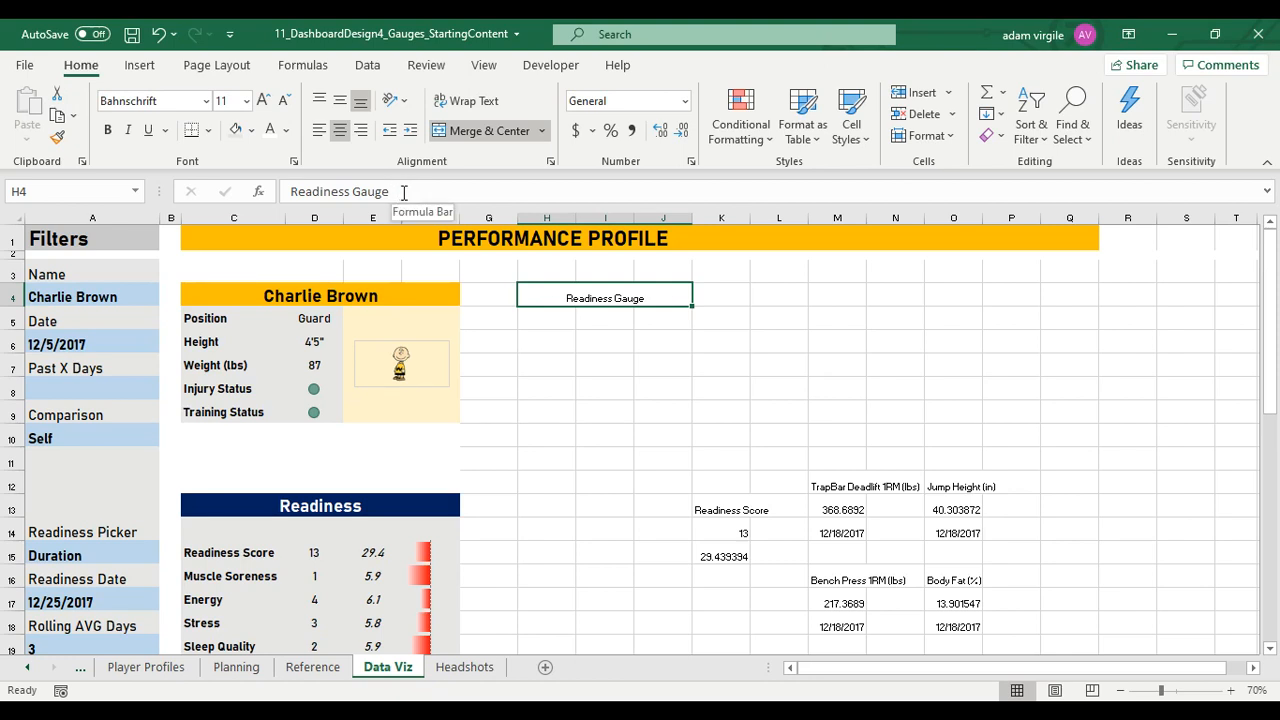
{"action": "key", "text": "ctrl+b"}
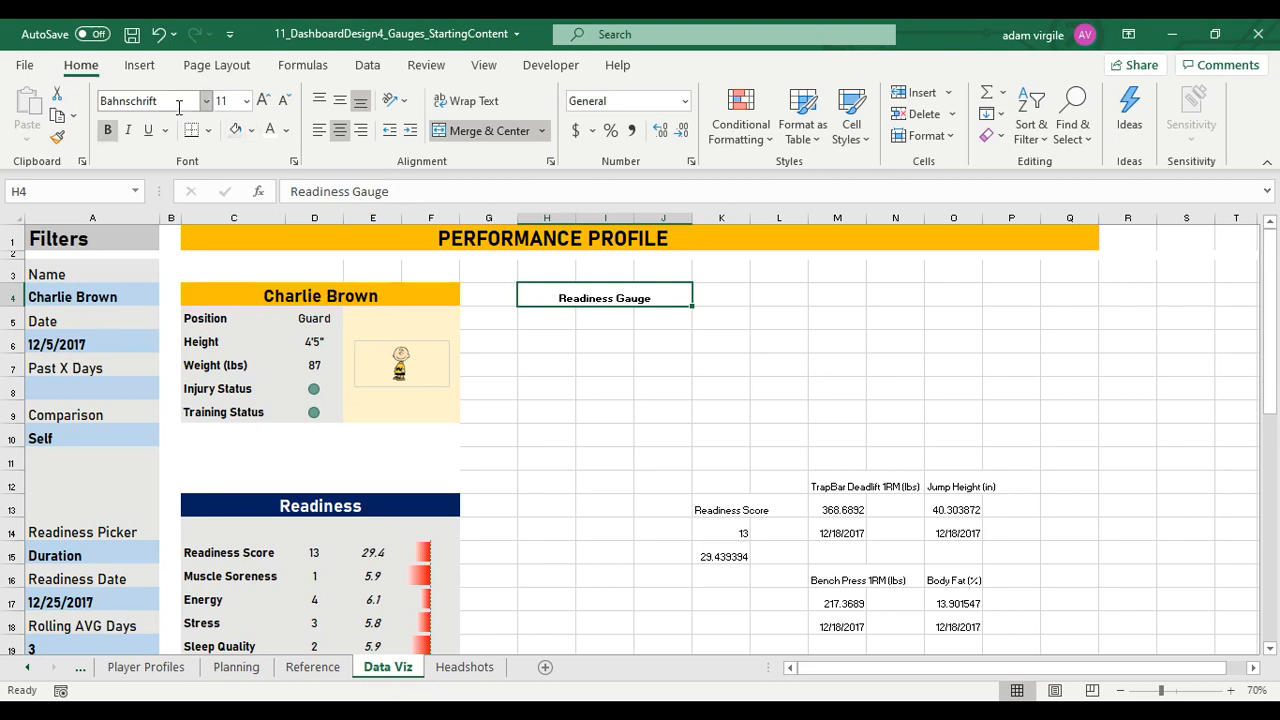
{"action": "left_click", "coordinate": [360, 296]}
{"action": "left_click", "coordinate": [540, 296]}
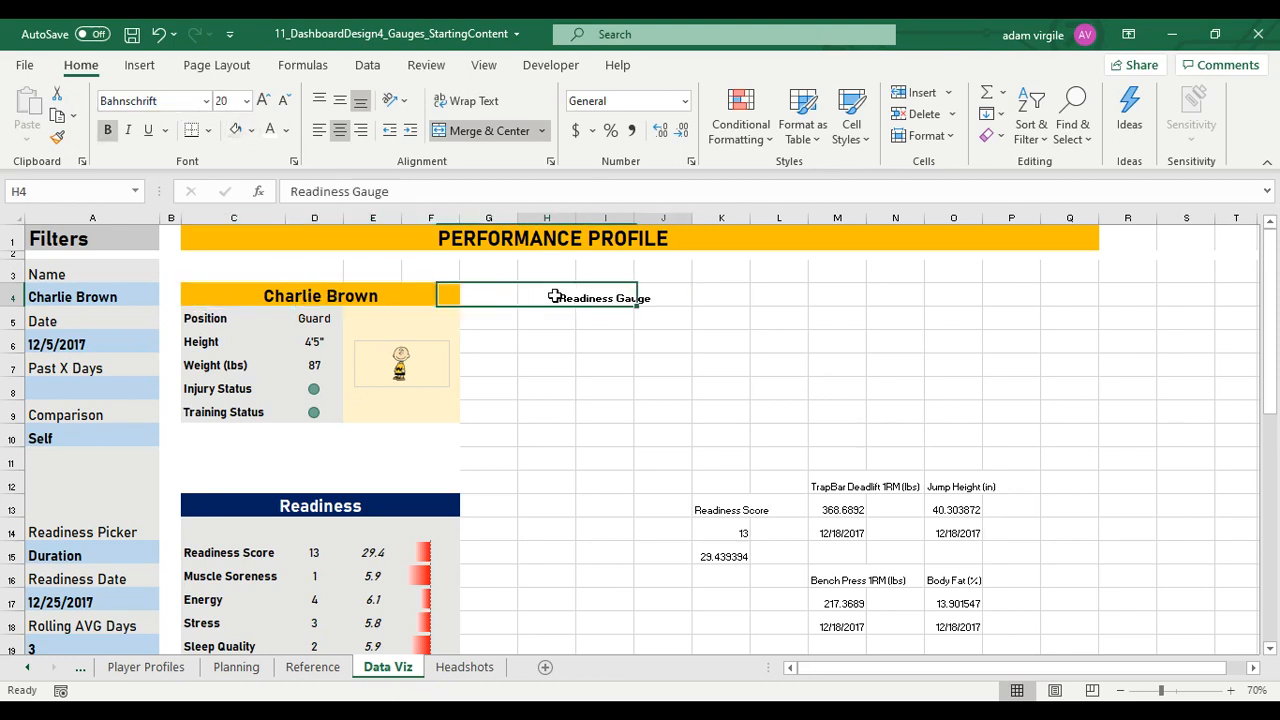
{"action": "type", "text": "20"}
{"action": "key", "text": "Return"}
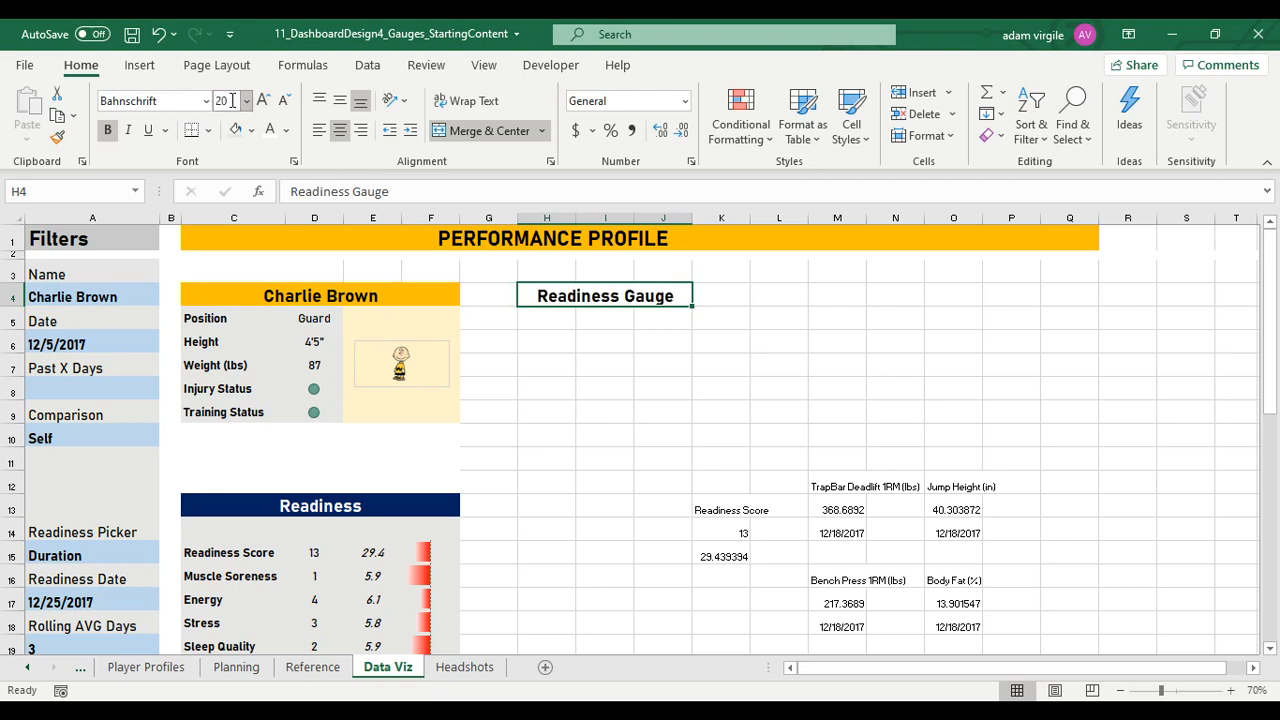
{"action": "left_click", "coordinate": [340, 292]}
{"action": "left_click", "coordinate": [340, 101]}
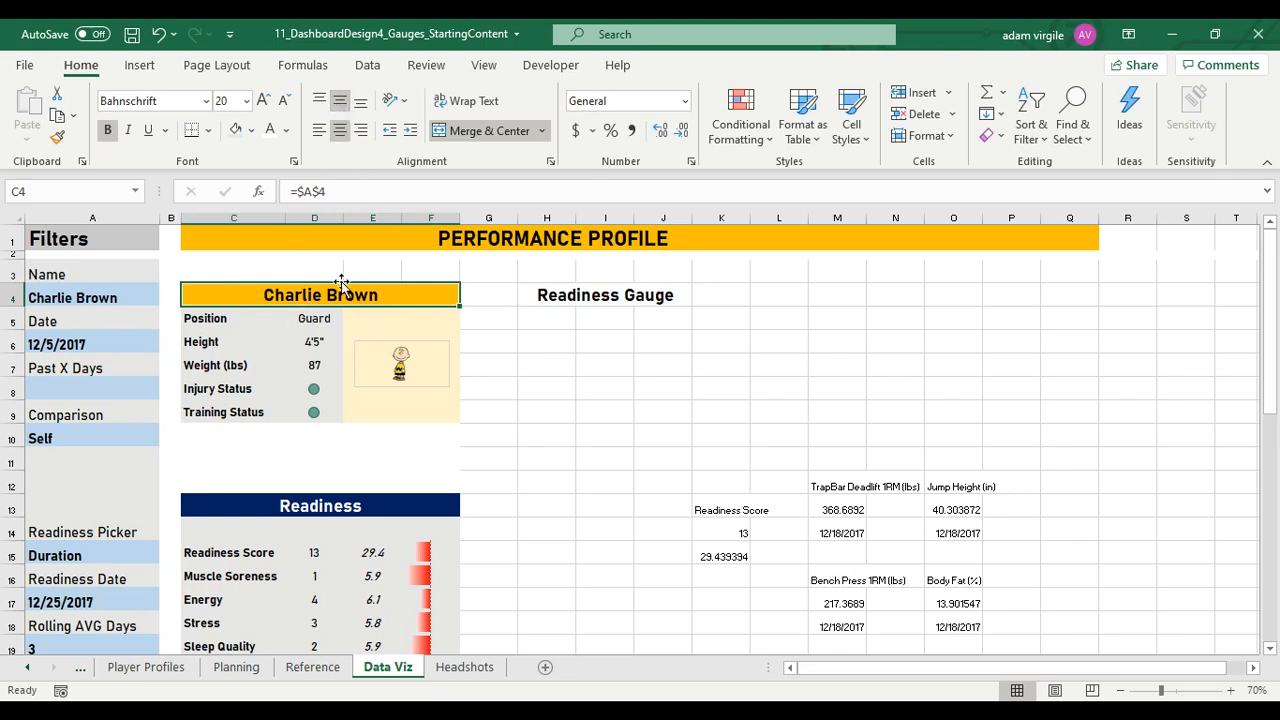
Copy the Readiness Gauge heading to L4 and change the copy's text to sRPE Gauge
{"action": "left_click", "coordinate": [577, 300]}
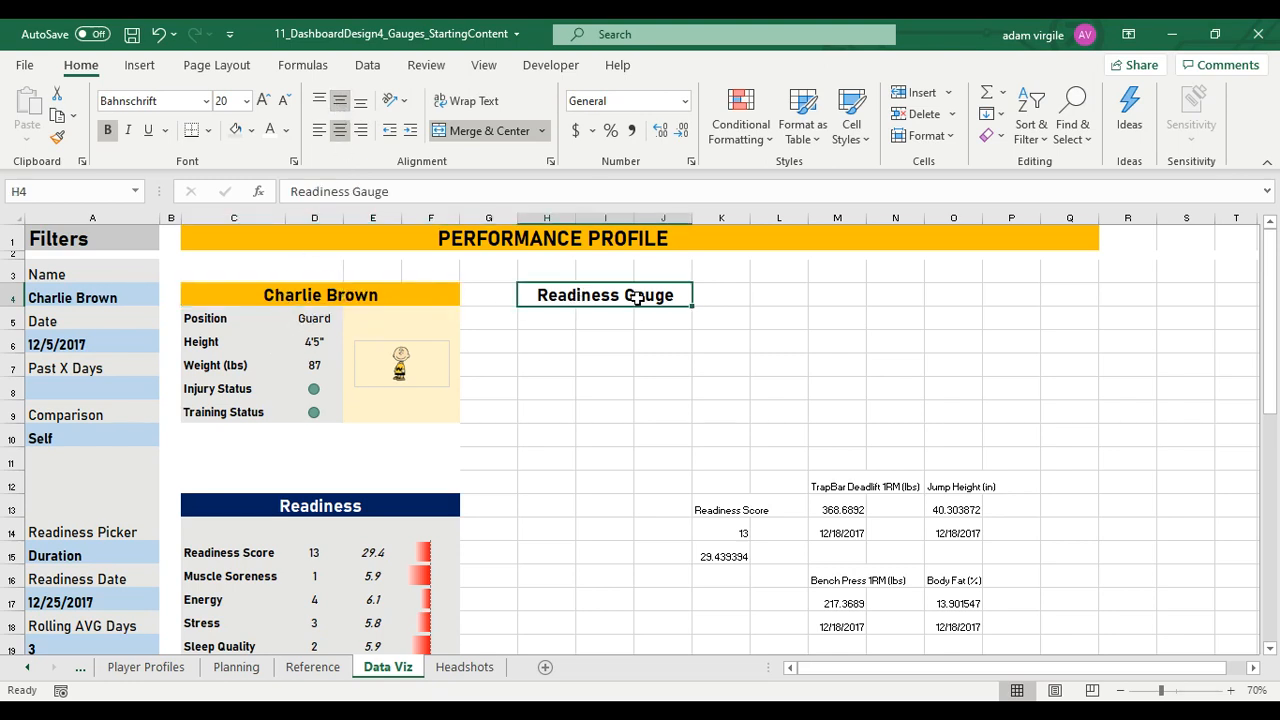
{"action": "key", "text": "ctrl+c"}
{"action": "left_click", "coordinate": [786, 295]}
{"action": "key", "text": "ctrl+v"}
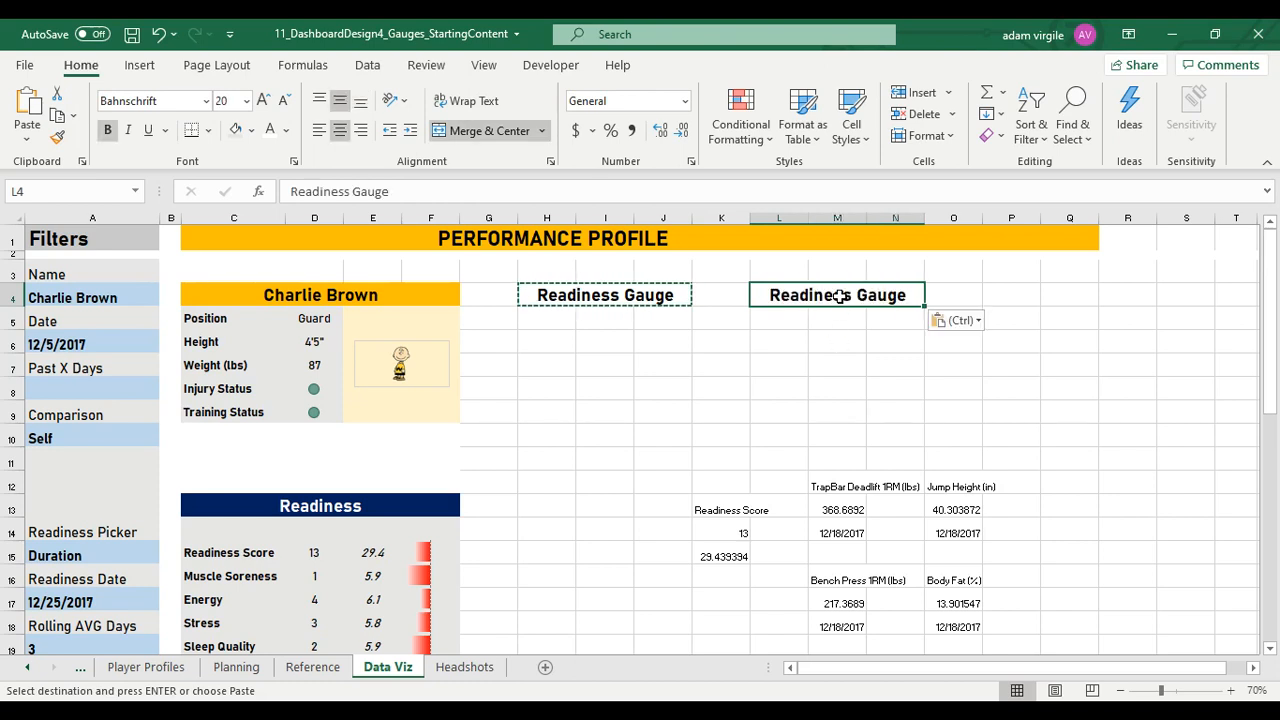
{"action": "type", "text": "sRP"}
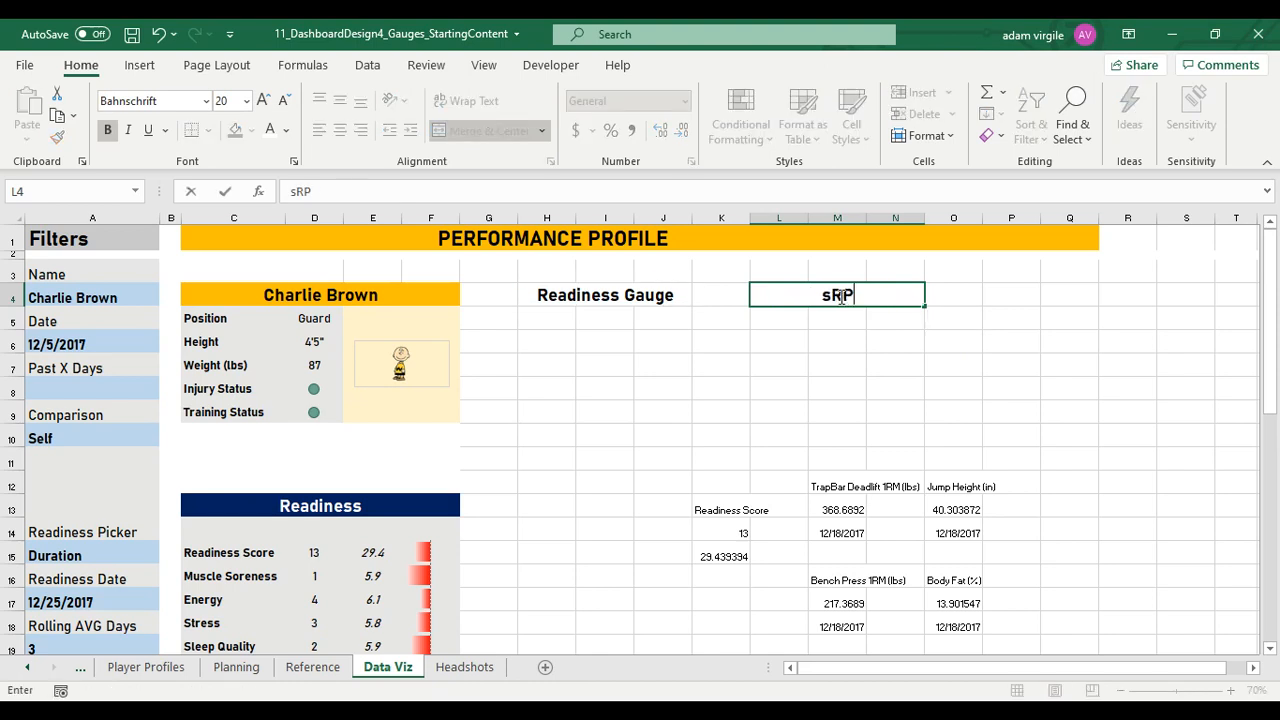
{"action": "type", "text": "E Gauge"}
{"action": "key", "text": "Return"}
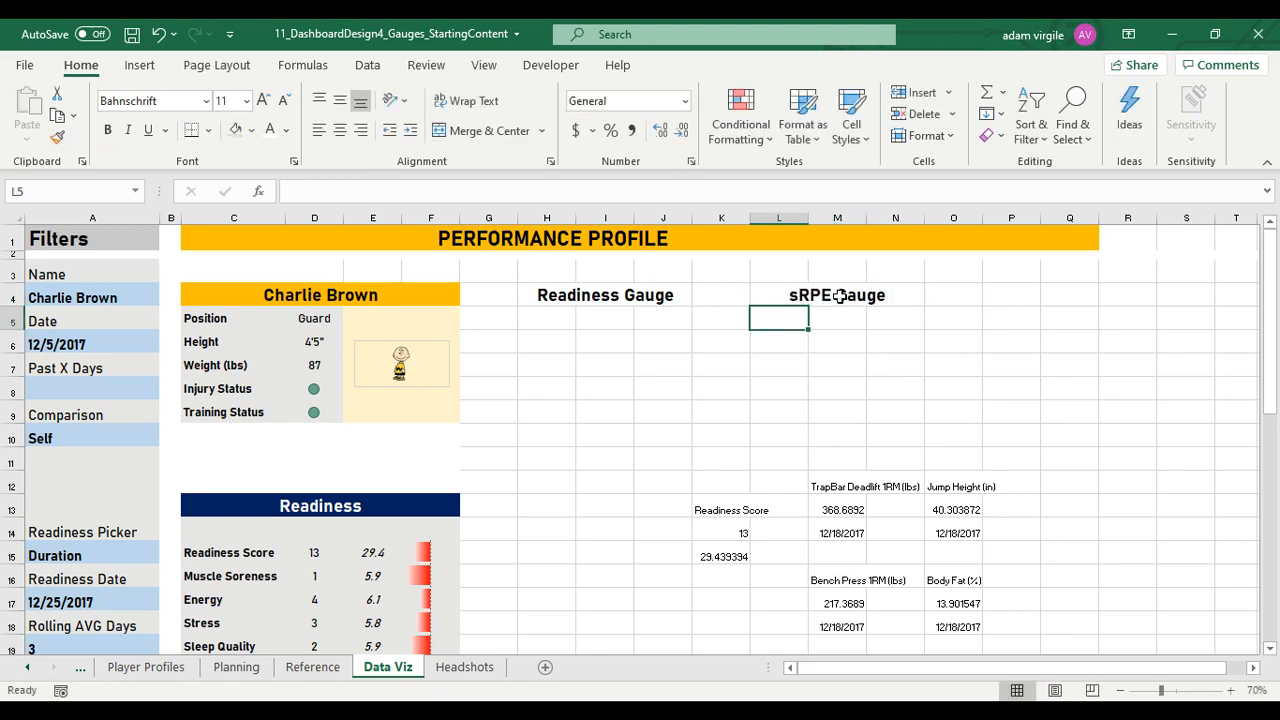
Fill both gauge headings, H4 and L4, with the same standard orange as the player name header
{"action": "left_click", "coordinate": [675, 295]}
{"action": "left_click", "coordinate": [860, 297]}
{"action": "left_click", "coordinate": [667, 302]}
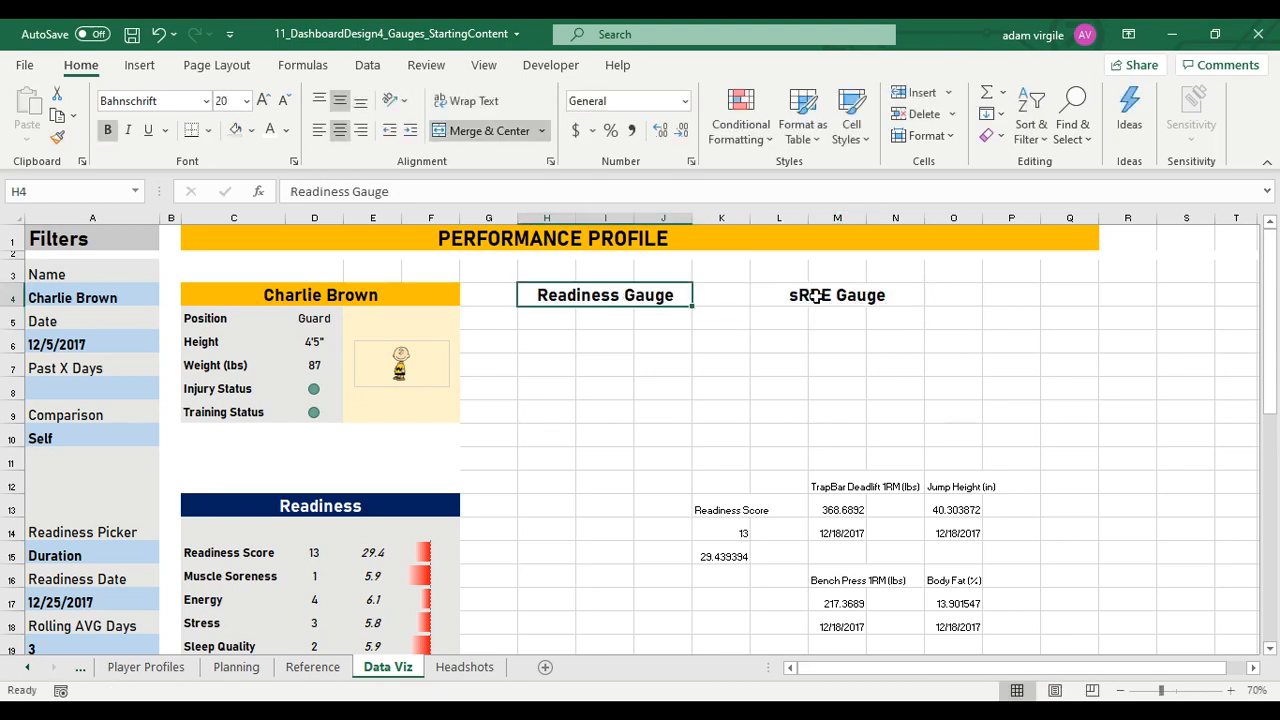
{"action": "left_click", "coordinate": [843, 296], "text": "ctrl"}
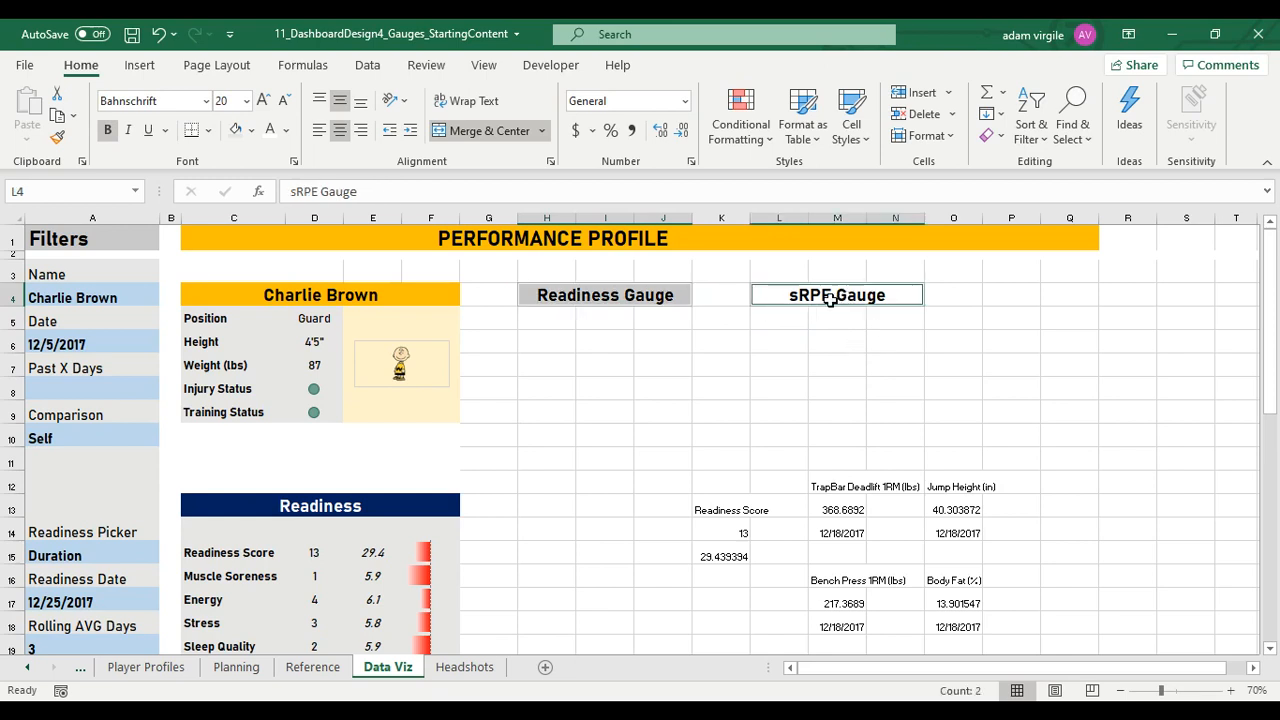
{"action": "left_click", "coordinate": [251, 130]}
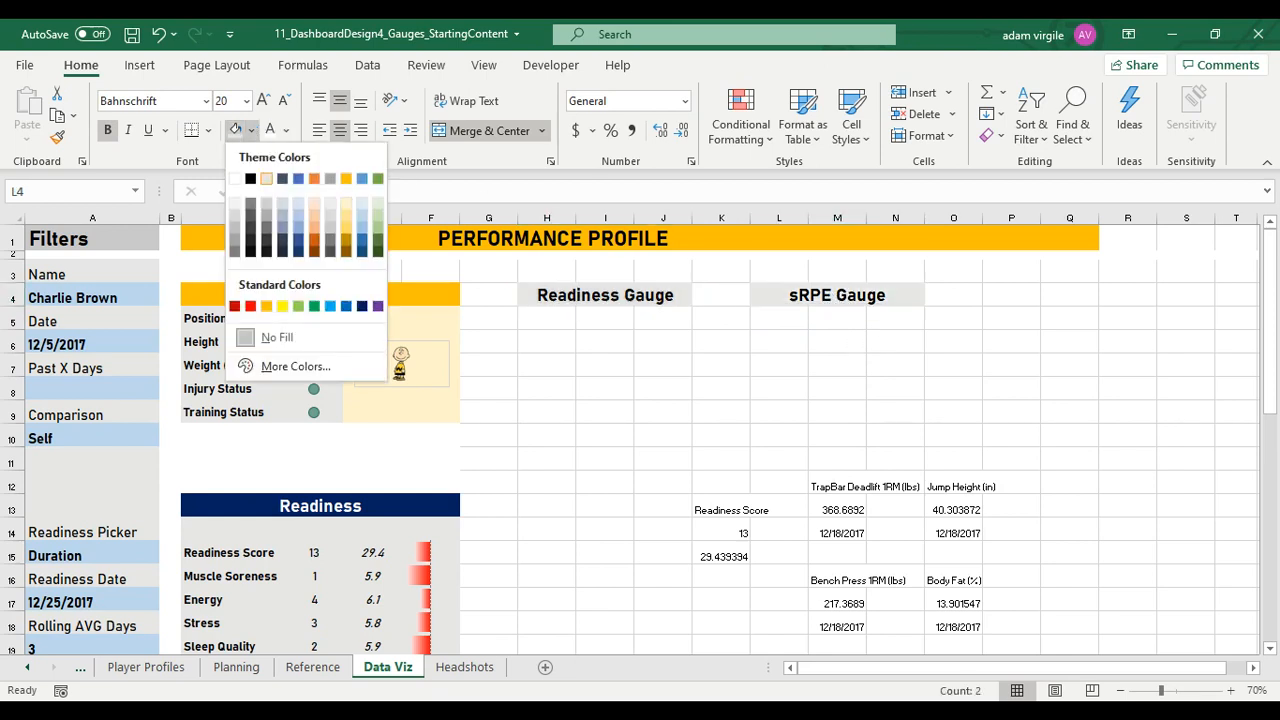
{"action": "left_click", "coordinate": [266, 306]}
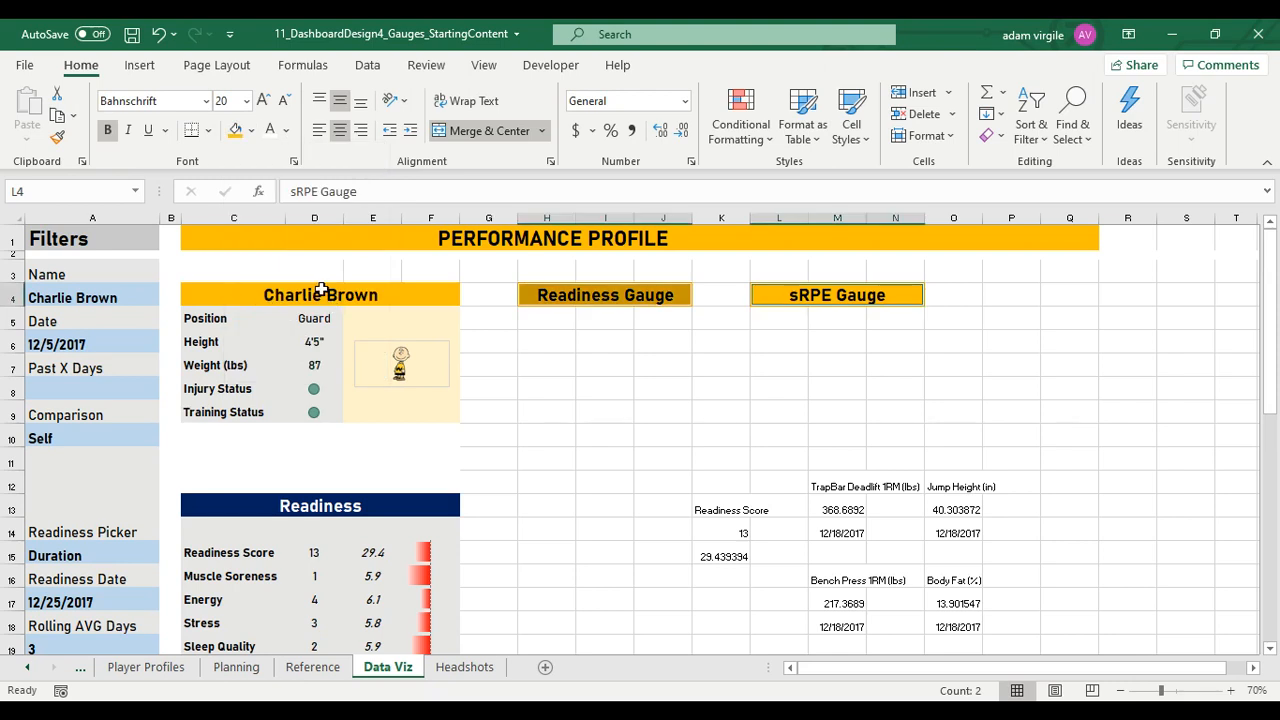
{"action": "left_click", "coordinate": [340, 289]}
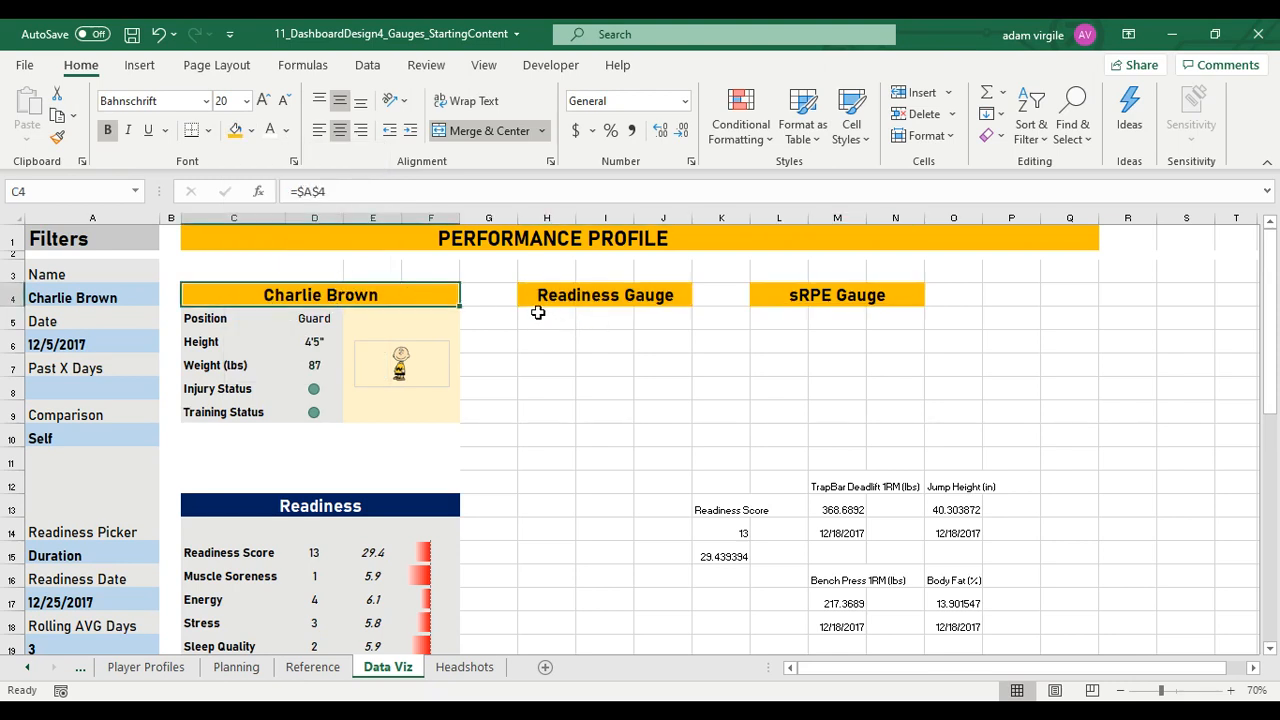
Fill the areas under the gauge headings, H5:J9 and L5:N9, with the light grey of the player card
{"action": "left_click_drag", "start_coordinate": [538, 313], "coordinate": [658, 406]}
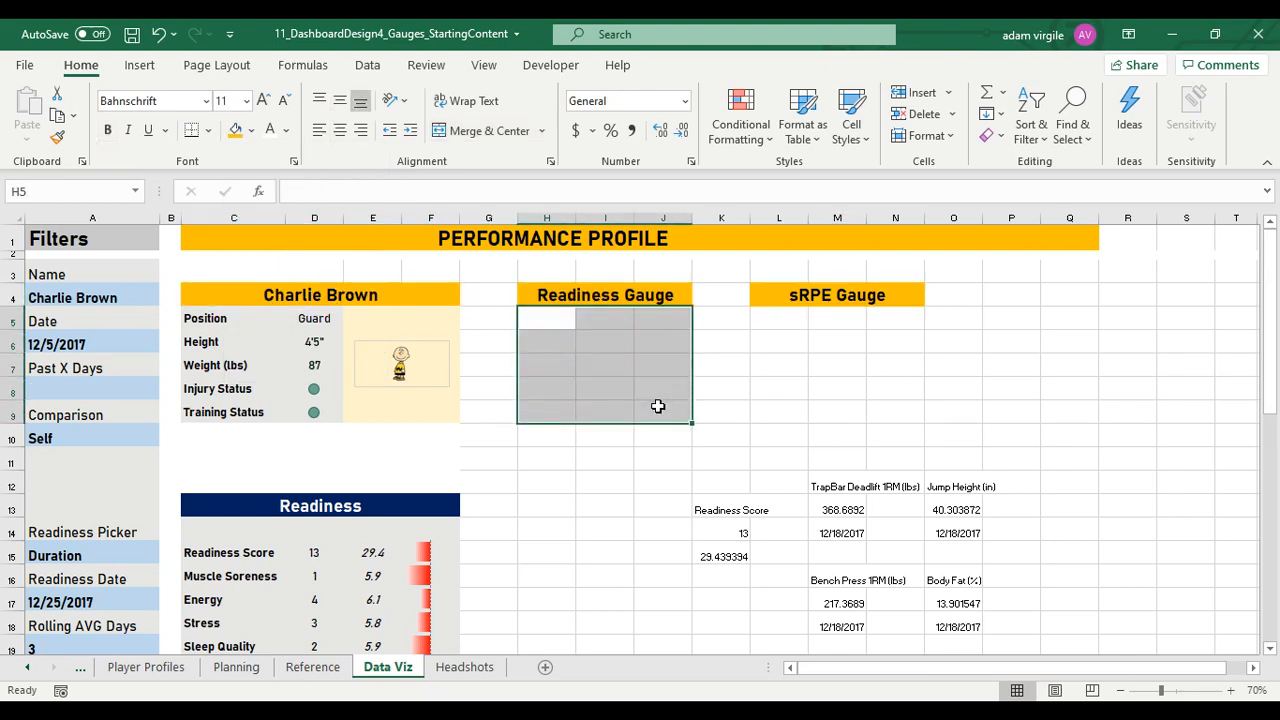
{"action": "left_click_drag", "start_coordinate": [775, 319], "coordinate": [905, 412]}
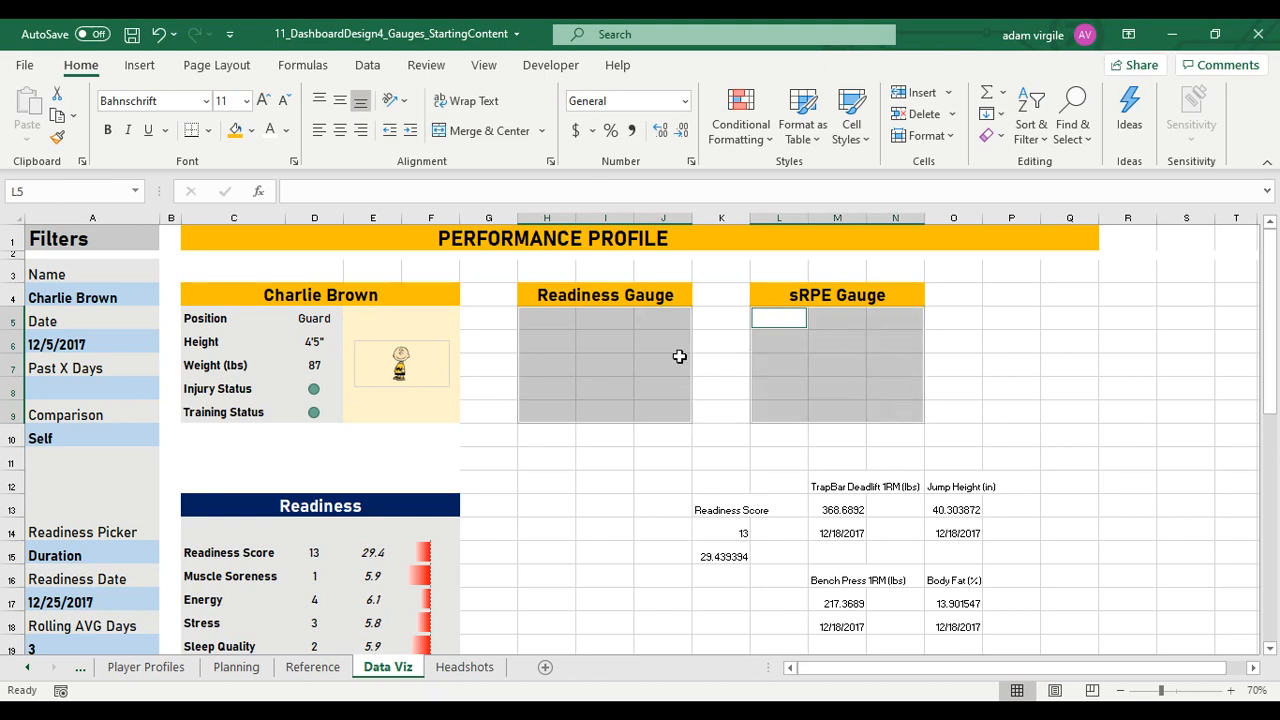
{"action": "left_click", "coordinate": [543, 324]}
{"action": "left_click_drag", "start_coordinate": [543, 324], "coordinate": [687, 395]}
{"action": "left_click_drag", "start_coordinate": [539, 329], "coordinate": [666, 411]}
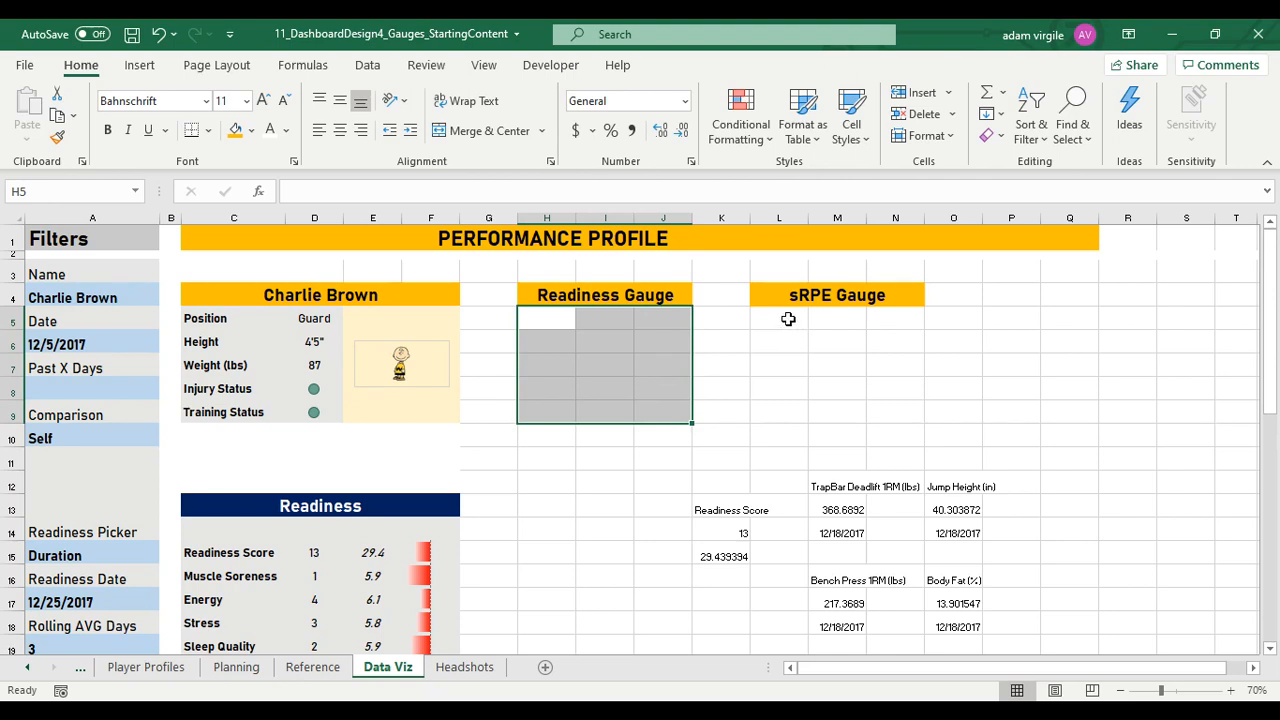
{"action": "left_click_drag", "start_coordinate": [788, 319], "coordinate": [905, 405]}
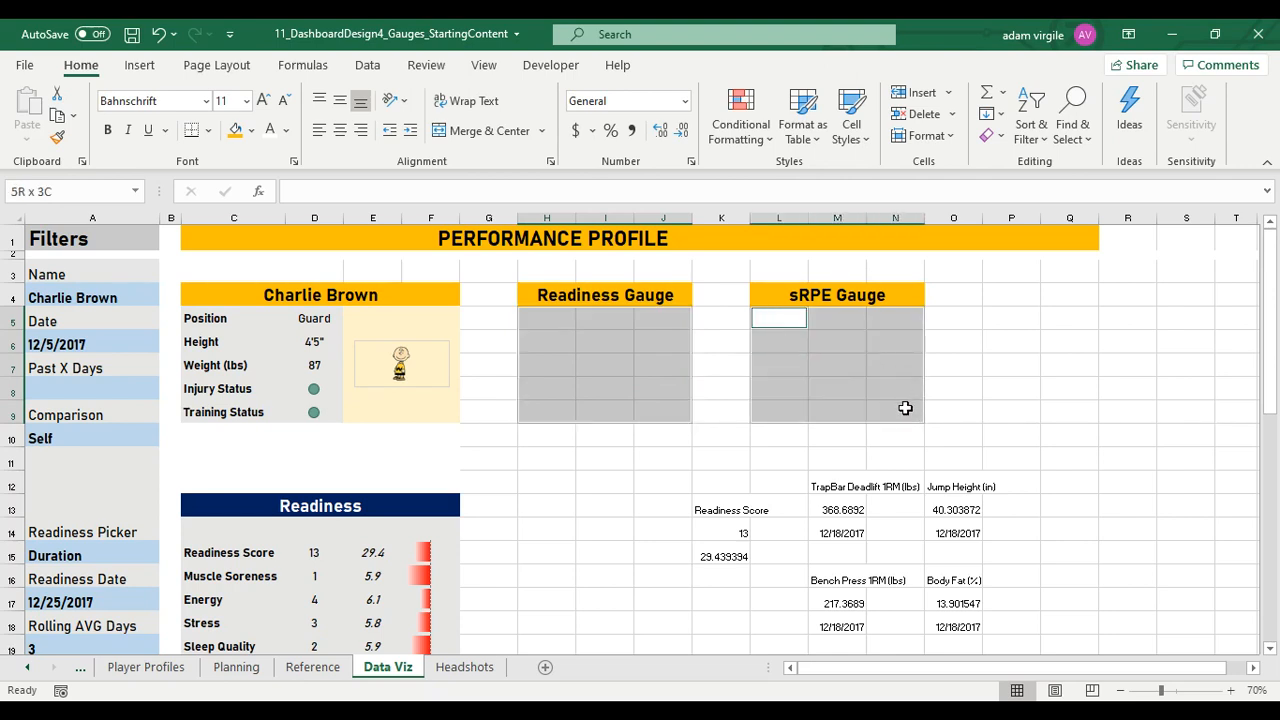
{"action": "left_click", "coordinate": [252, 130]}
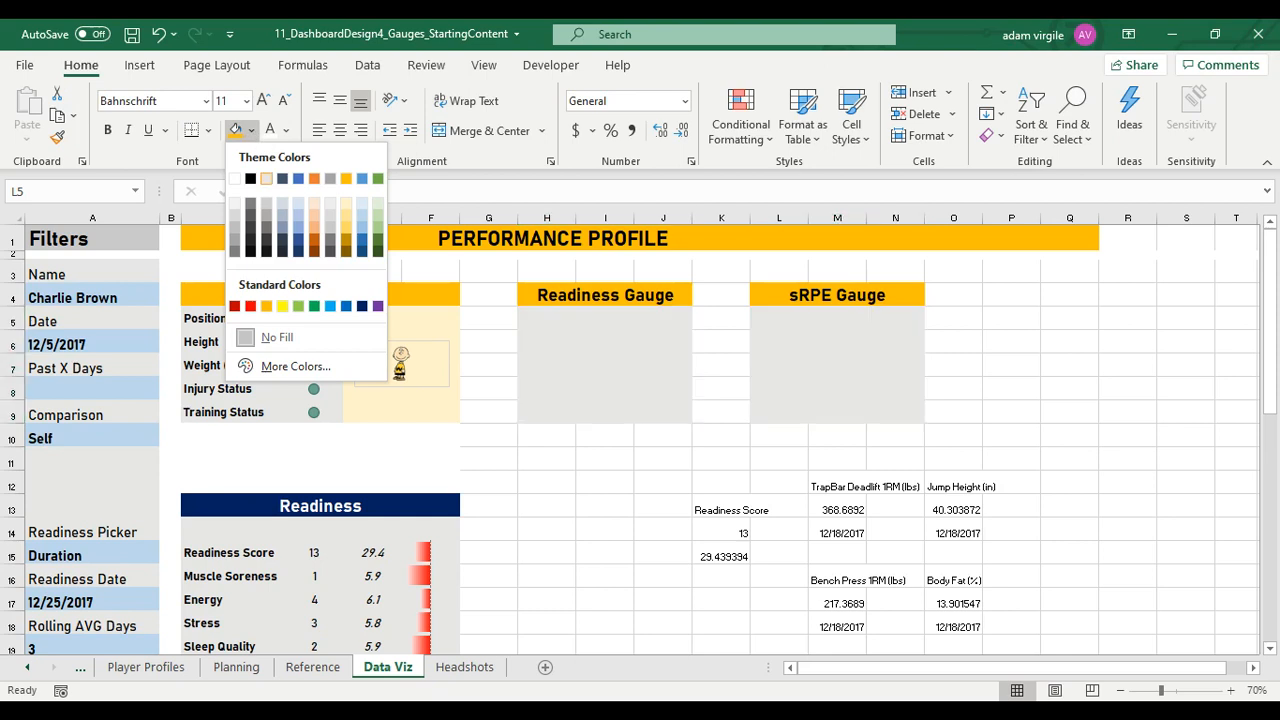
{"action": "left_click", "coordinate": [266, 214]}
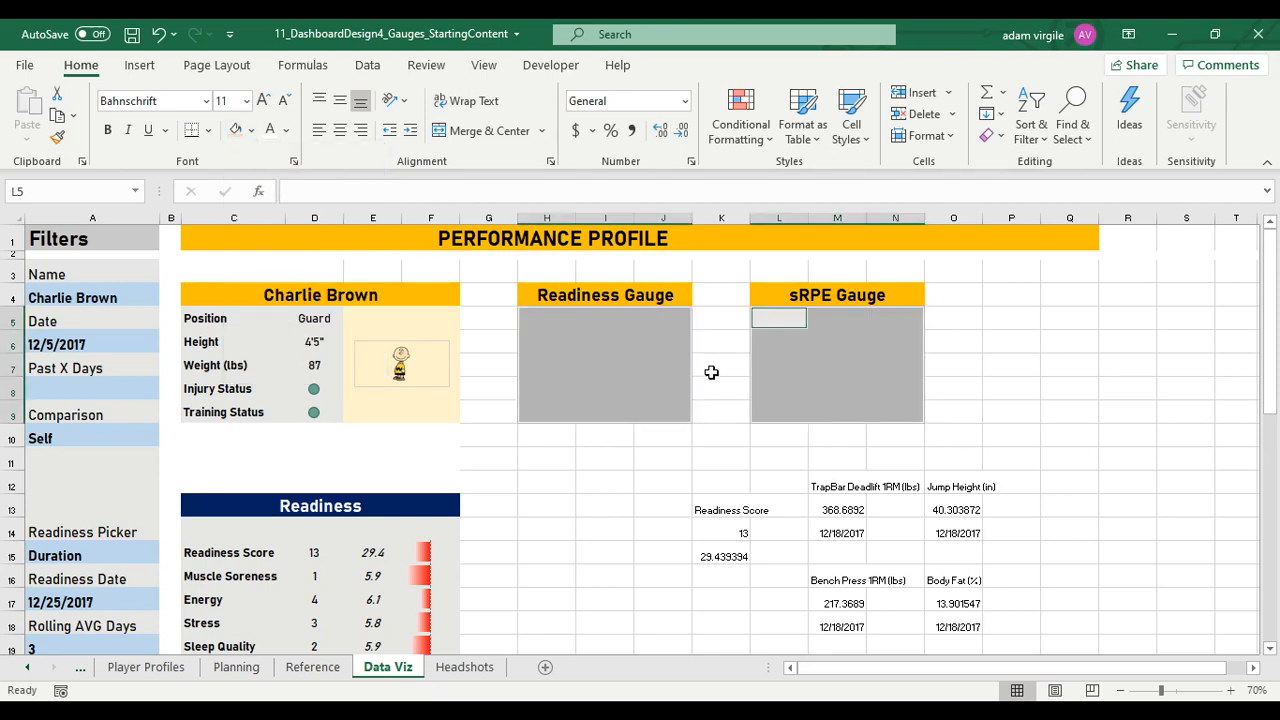
{"action": "left_click", "coordinate": [627, 366]}
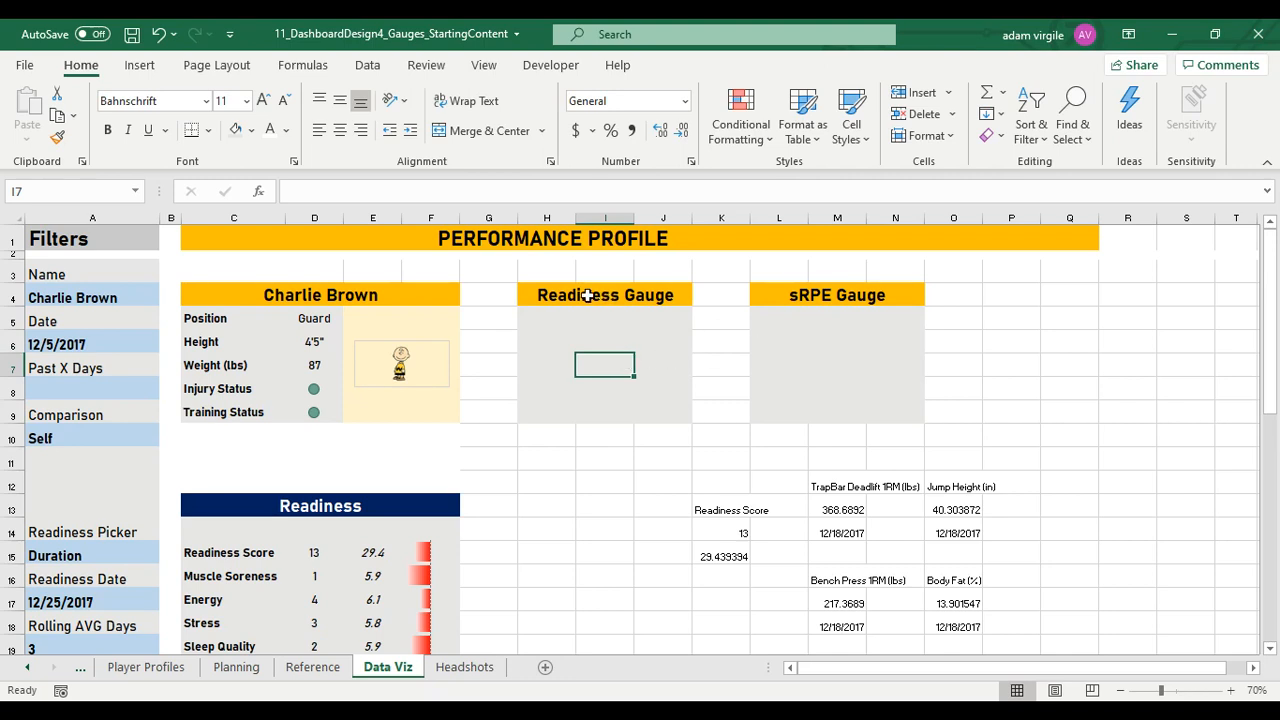
Fill the spacer row C3:Q3 with white to hide its gridlines
{"action": "left_click_drag", "start_coordinate": [250, 268], "coordinate": [1093, 262]}
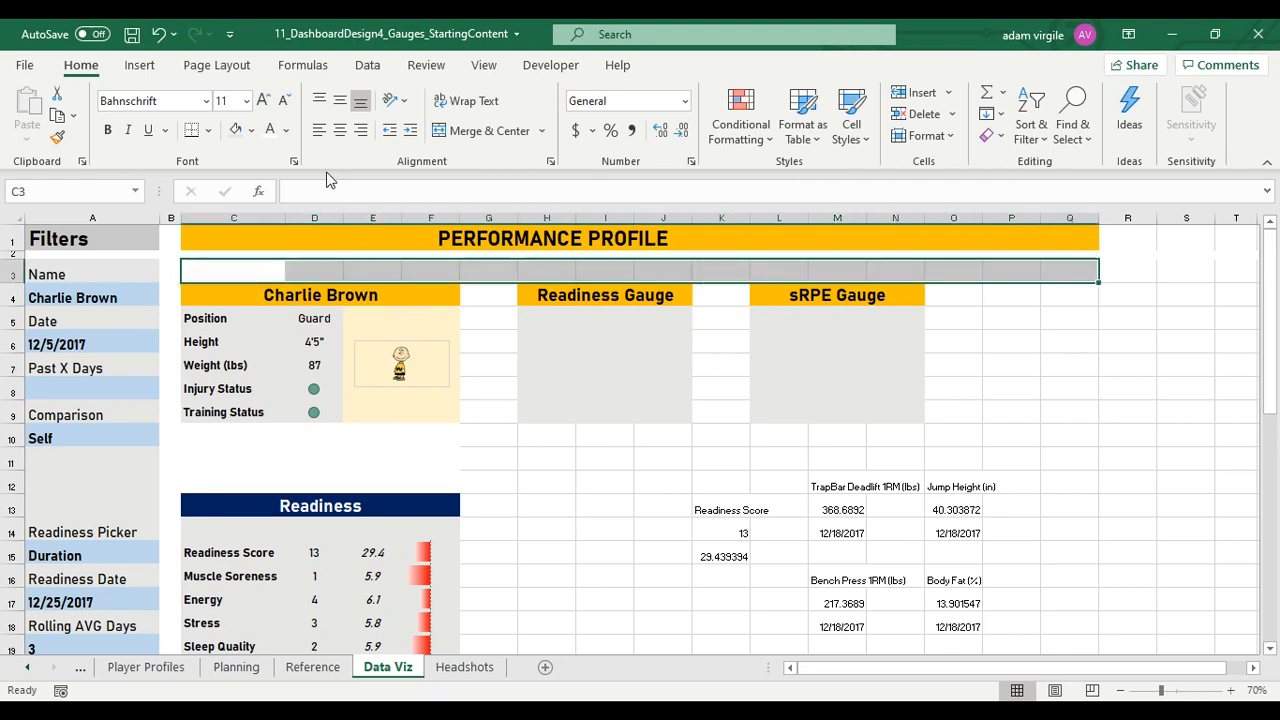
{"action": "left_click", "coordinate": [251, 130]}
{"action": "left_click", "coordinate": [235, 179]}
Remove the merge and centering of the PERFORMANCE PROFILE title across C1:N1
{"action": "left_click", "coordinate": [571, 238]}
{"action": "left_click", "coordinate": [461, 132]}
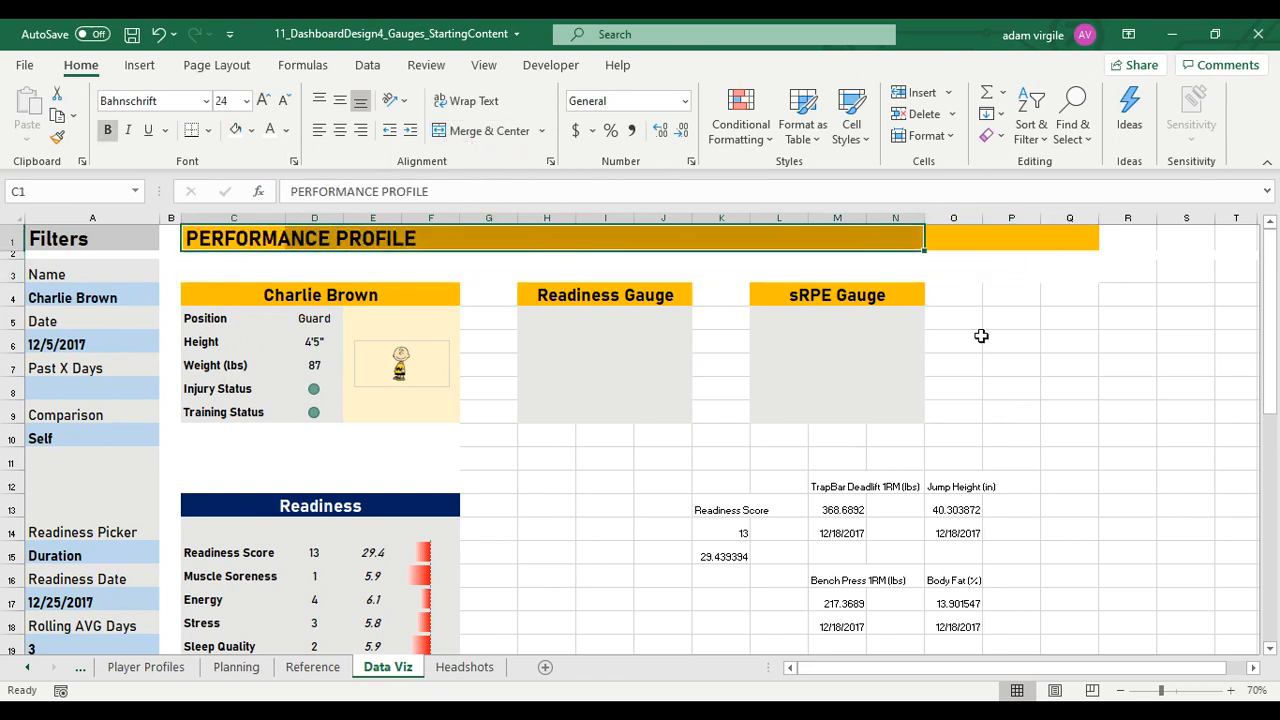
{"action": "left_click", "coordinate": [897, 319]}
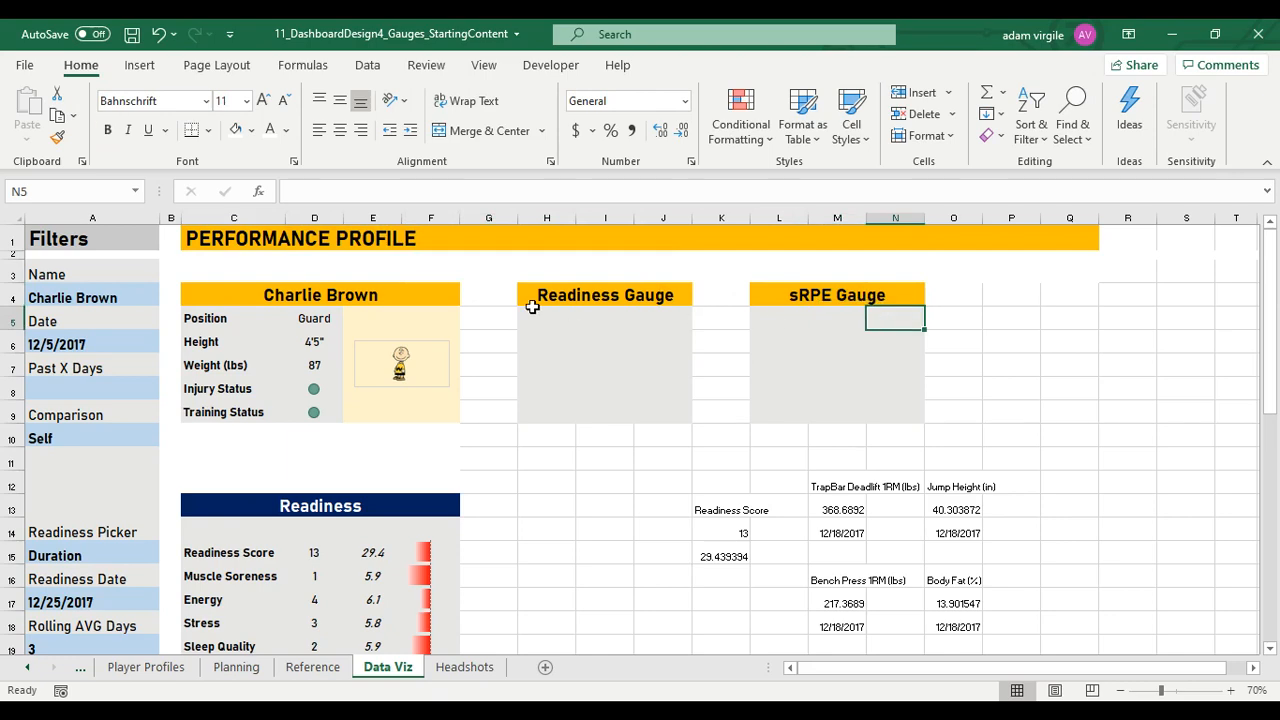
Review the Data Viz layout, including the Readiness and Training Load tables and the charts beneath them
{"action": "left_click", "coordinate": [393, 345]}
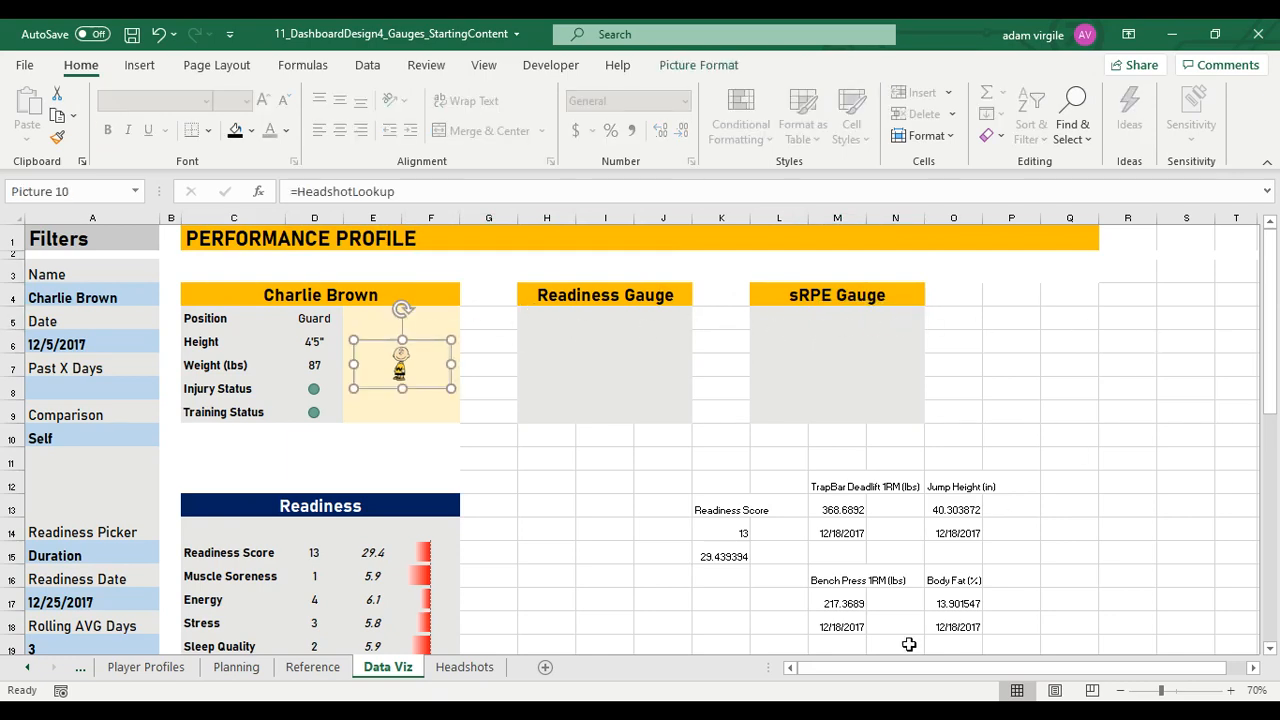
{"action": "left_click_drag", "start_coordinate": [914, 668], "coordinate": [803, 667]}
{"action": "scroll", "coordinate": [697, 454], "scroll_direction": "down", "scroll_amount": 1}
{"action": "scroll", "coordinate": [606, 291], "scroll_direction": "up", "scroll_amount": 1}
{"action": "scroll", "coordinate": [606, 292], "scroll_direction": "down", "scroll_amount": 3}
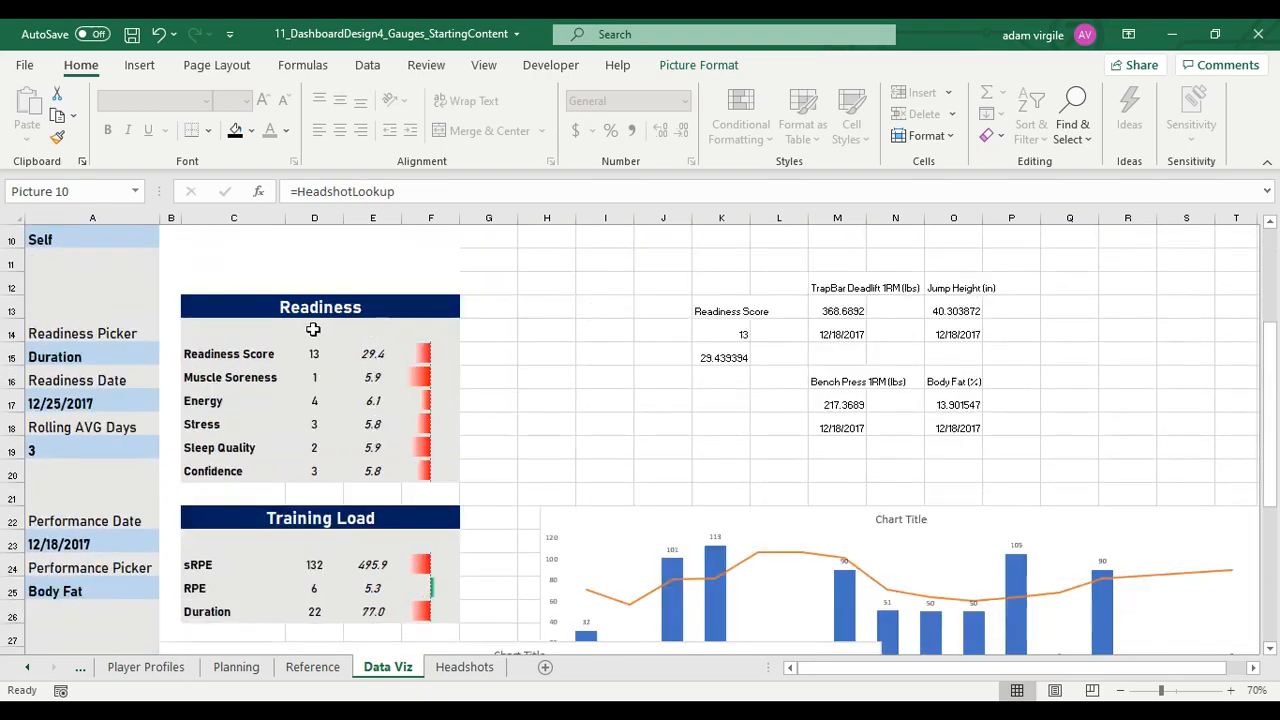
{"action": "scroll", "coordinate": [434, 391], "scroll_direction": "down", "scroll_amount": 4}
{"action": "scroll", "coordinate": [600, 356], "scroll_direction": "up", "scroll_amount": 3}
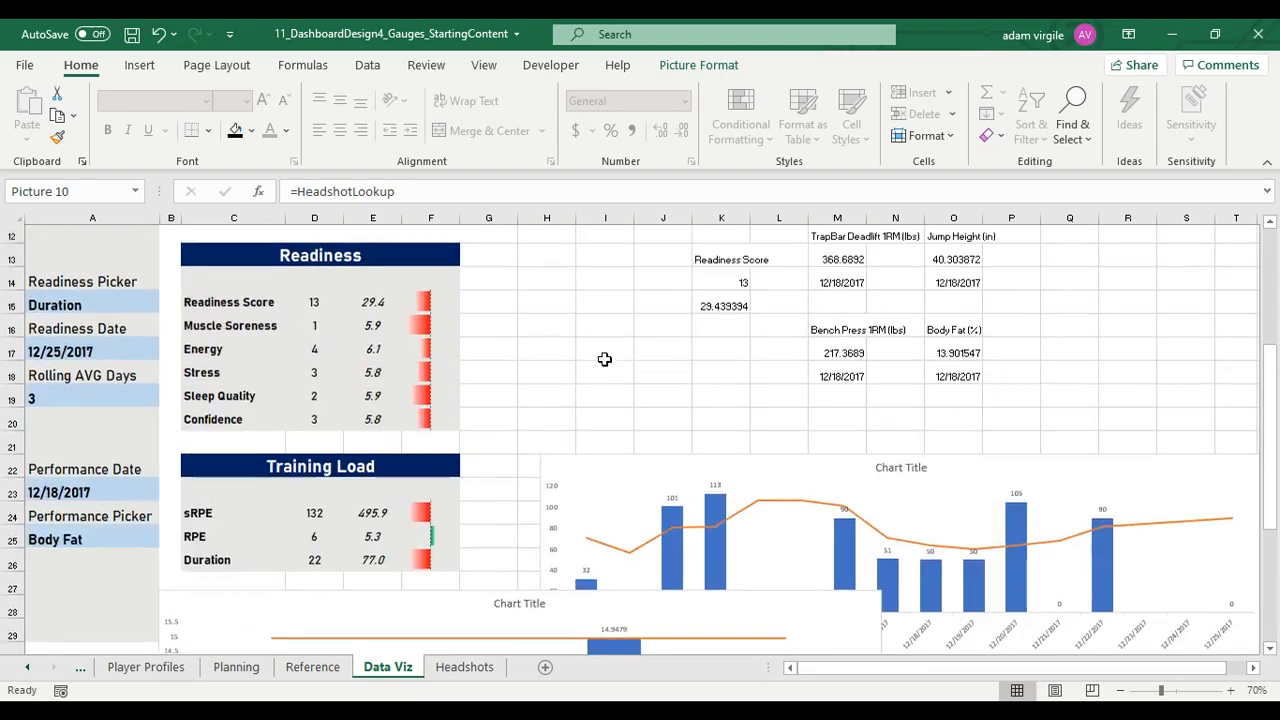
{"action": "scroll", "coordinate": [604, 359], "scroll_direction": "up", "scroll_amount": 4}
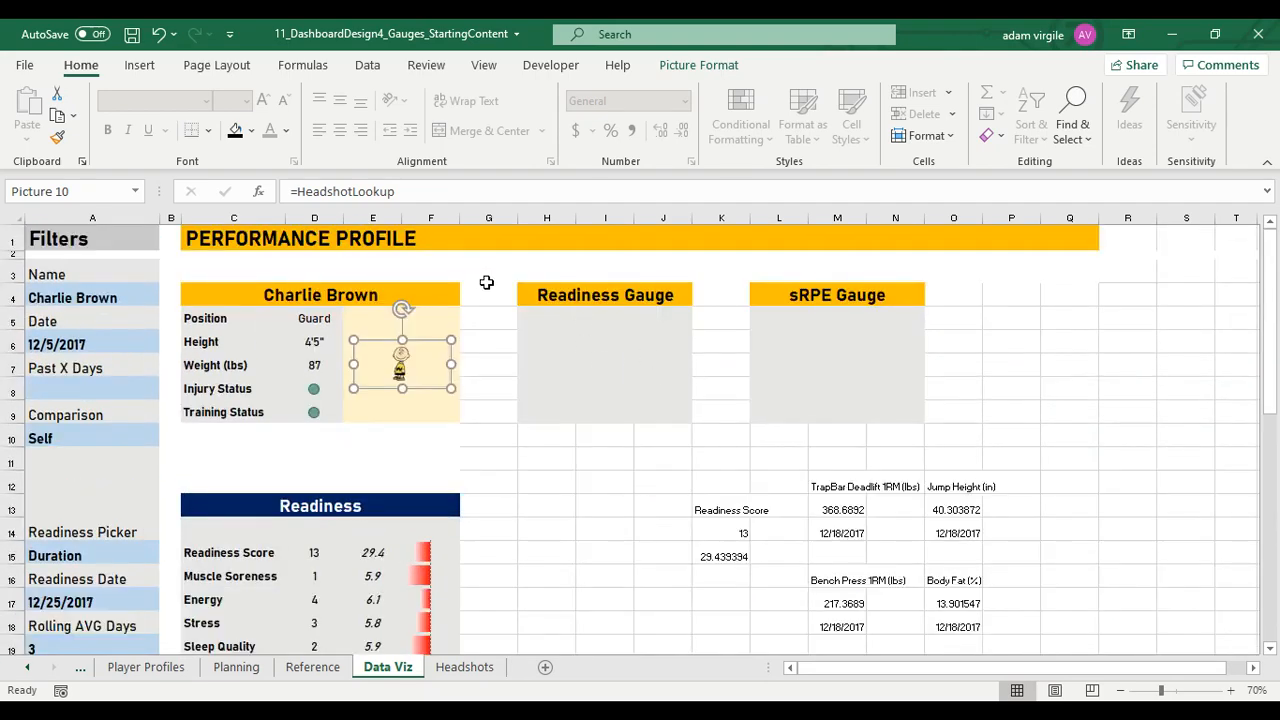
Fill the blank cells around the gauges with white: G3:G12, K3:K11, H10:R10 and O3:Q10
{"action": "left_click_drag", "start_coordinate": [486, 283], "coordinate": [485, 477]}
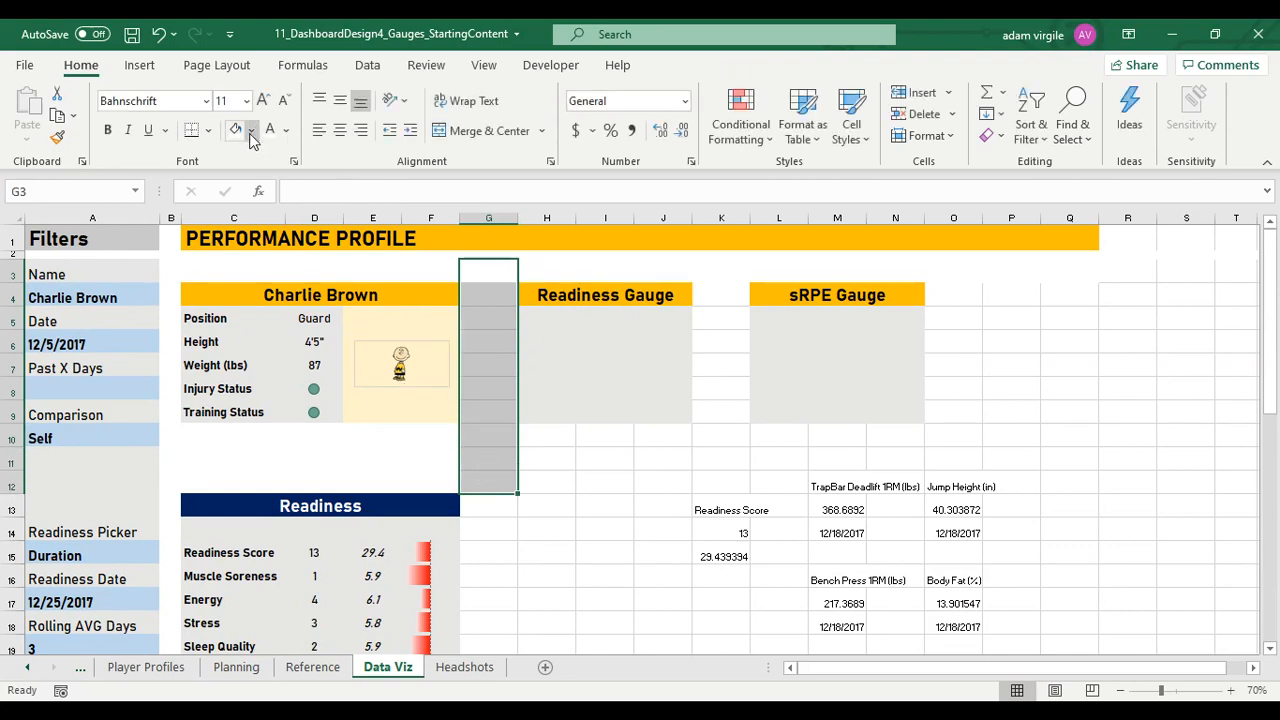
{"action": "left_click_drag", "start_coordinate": [721, 266], "coordinate": [744, 462]}
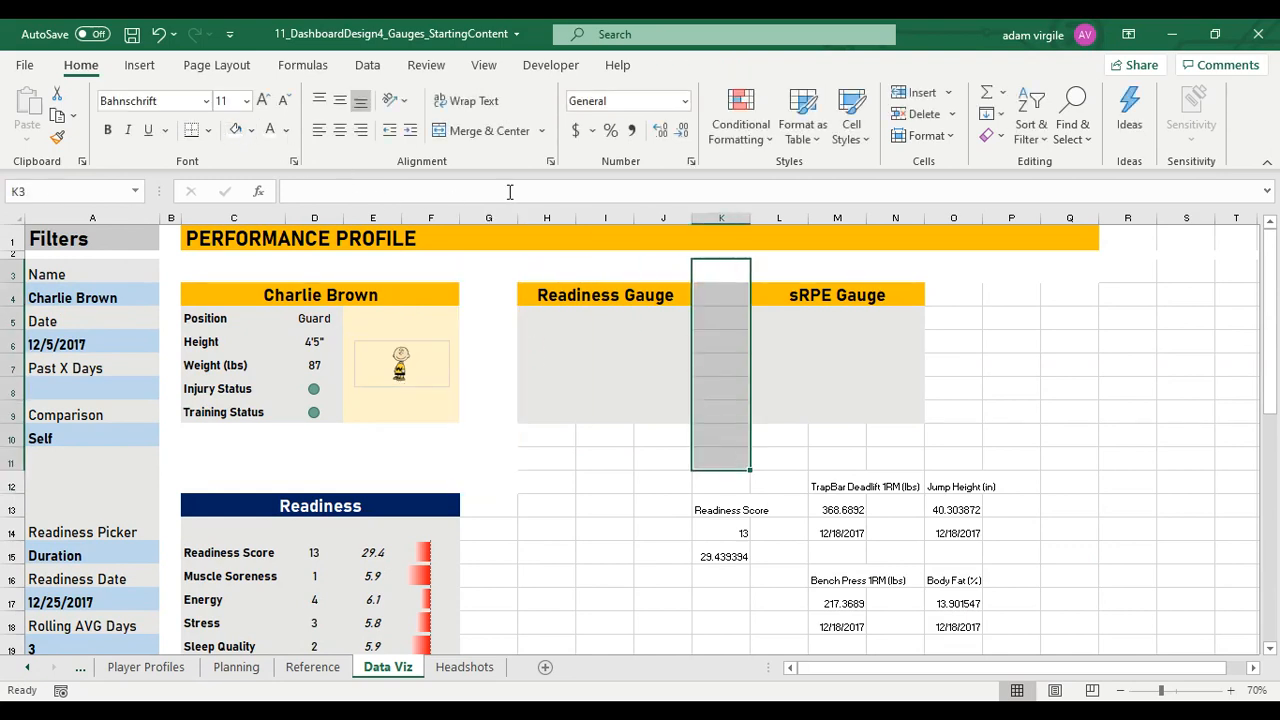
{"action": "left_click_drag", "start_coordinate": [529, 442], "coordinate": [1128, 431]}
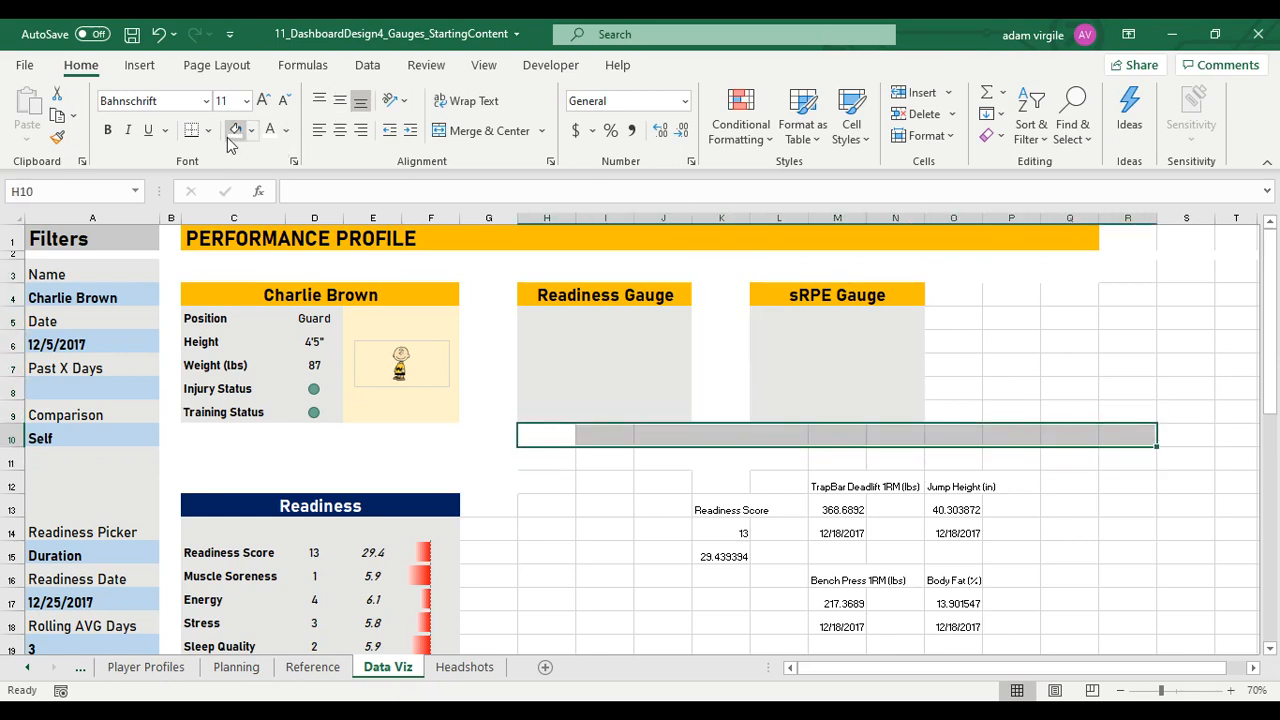
{"action": "left_click", "coordinate": [953, 267]}
{"action": "left_click_drag", "start_coordinate": [953, 267], "coordinate": [1063, 440]}
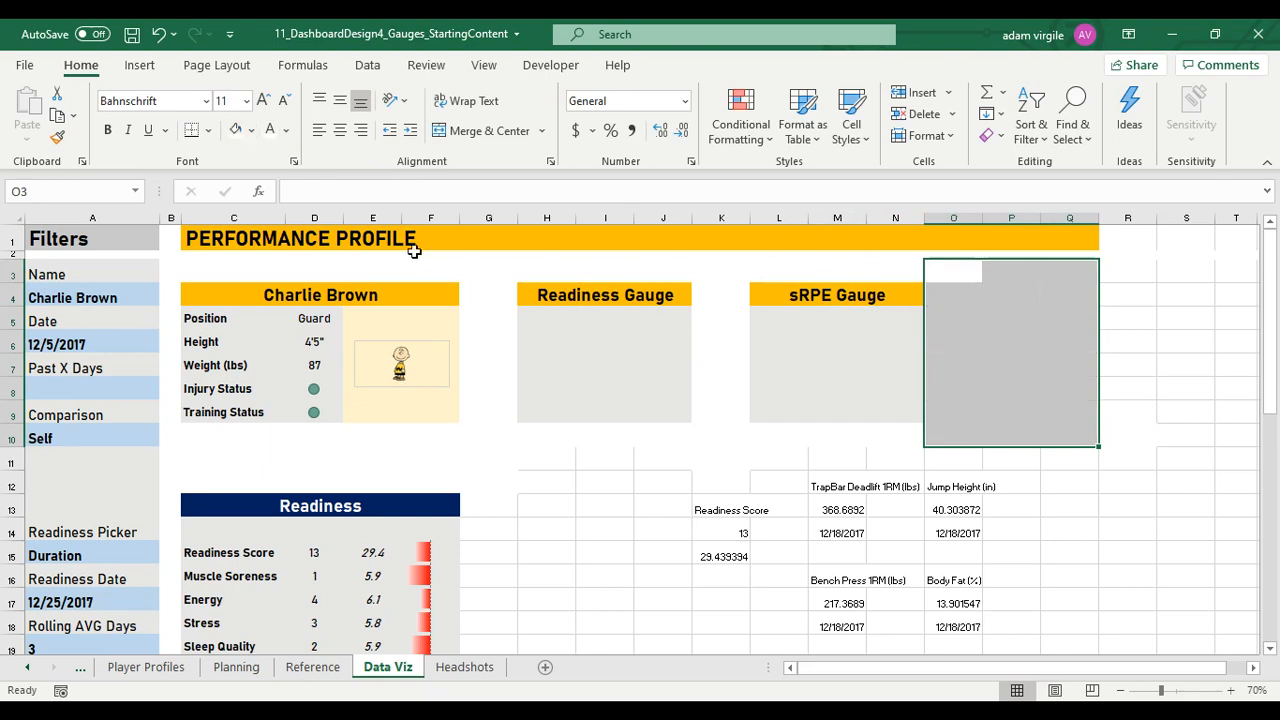
Fill O1:Q1 with white so the title banner ends at column N
{"action": "left_click_drag", "start_coordinate": [961, 239], "coordinate": [1091, 243]}
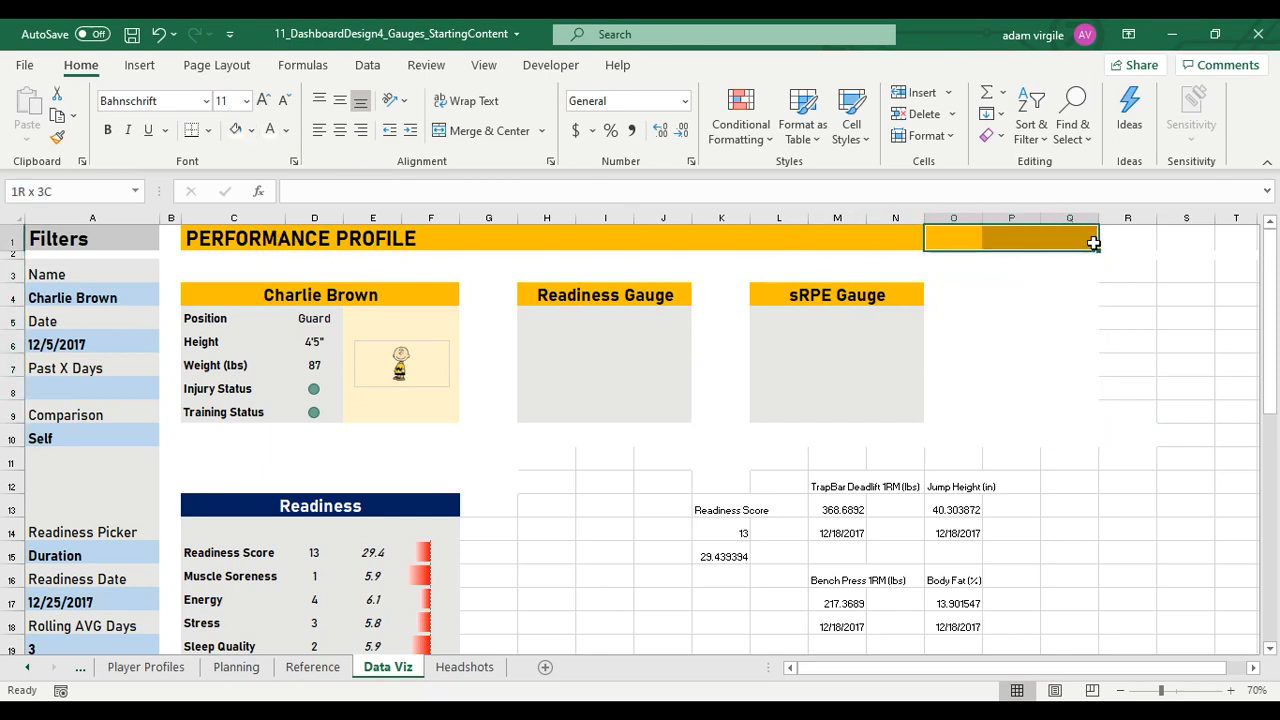
{"action": "left_click", "coordinate": [236, 130]}
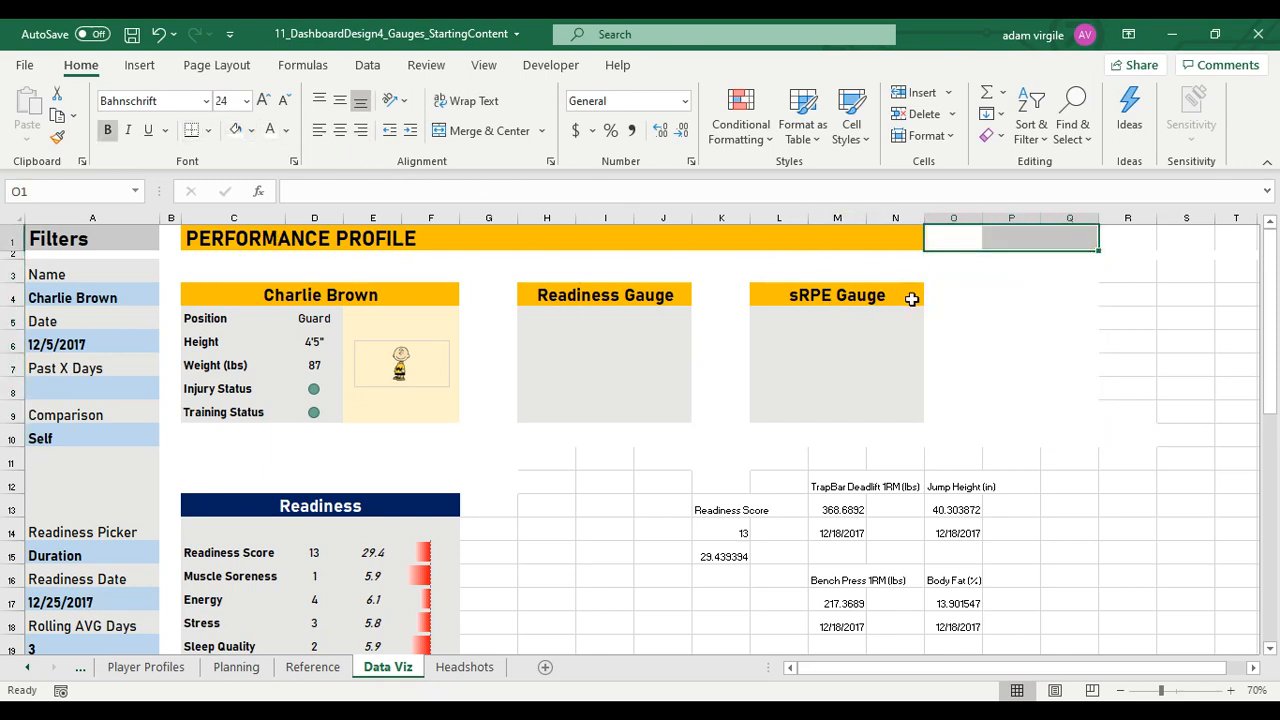
{"action": "left_click", "coordinate": [911, 297]}
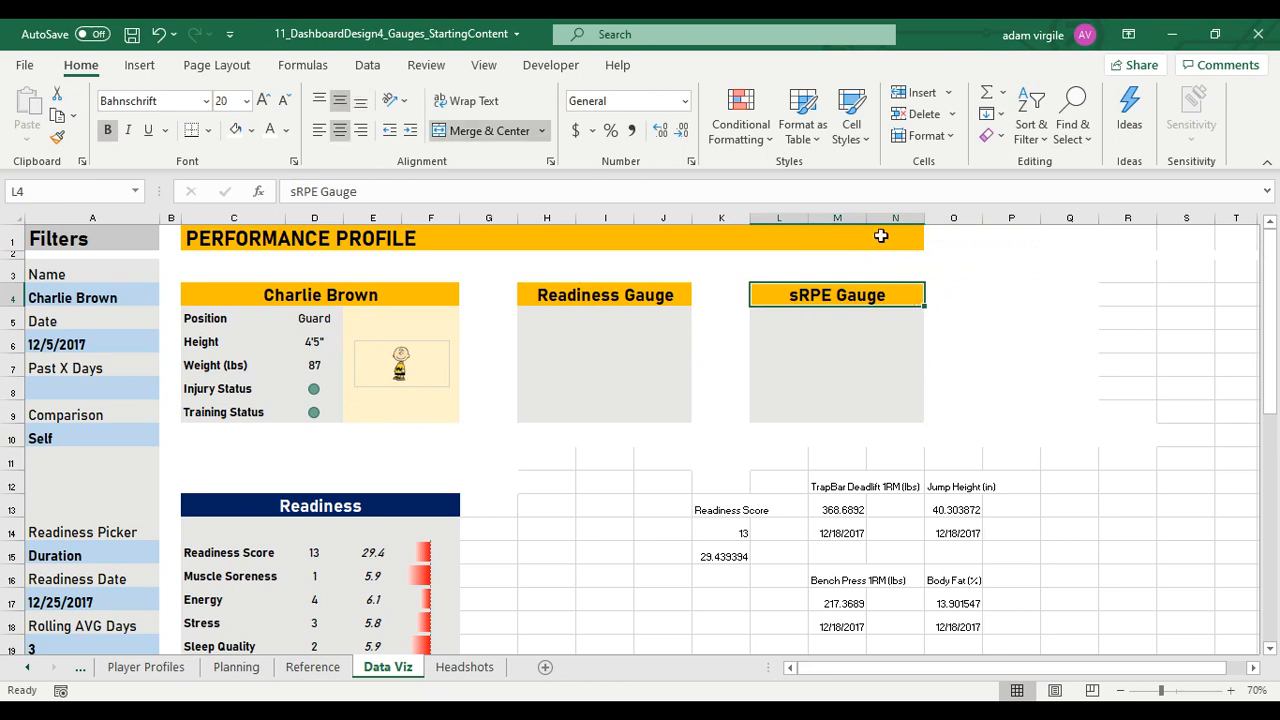
Merge and center the PERFORMANCE PROFILE title across C1:N1, with a dark blue fill and white text
{"action": "left_click_drag", "start_coordinate": [208, 237], "coordinate": [895, 240]}
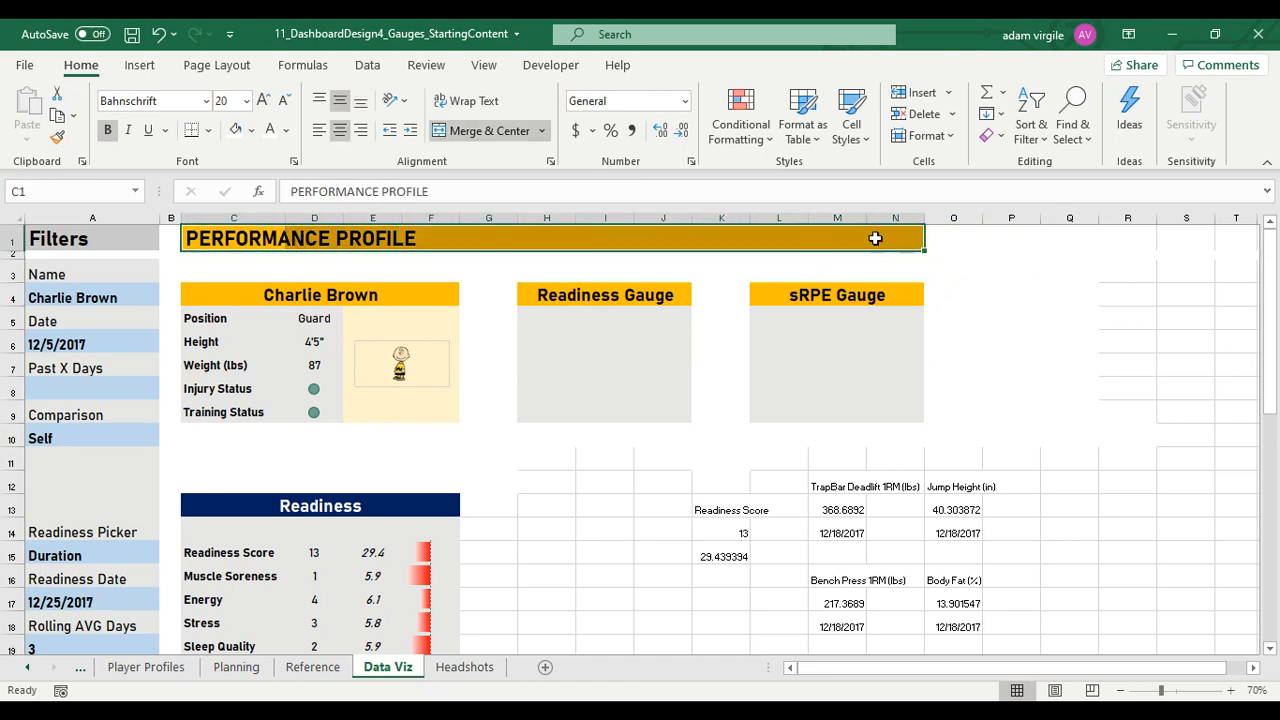
{"action": "left_click", "coordinate": [489, 130]}
{"action": "left_click", "coordinate": [252, 130]}
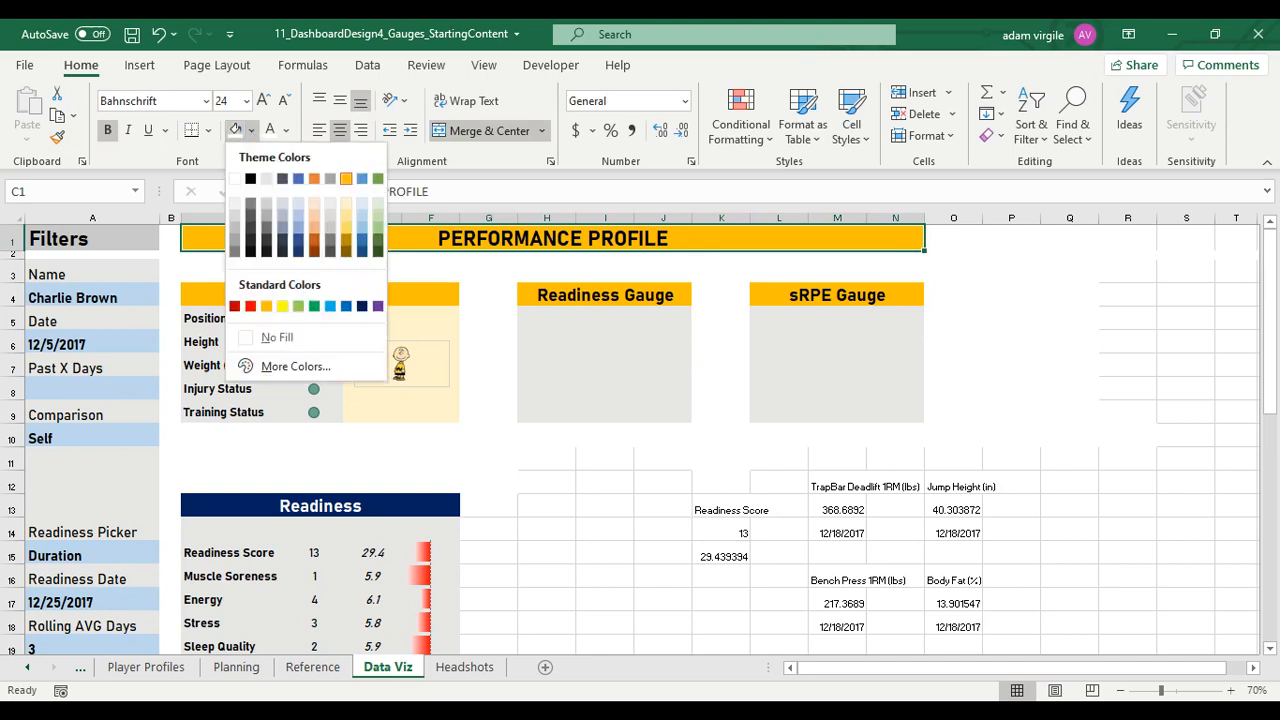
{"action": "left_click", "coordinate": [340, 291]}
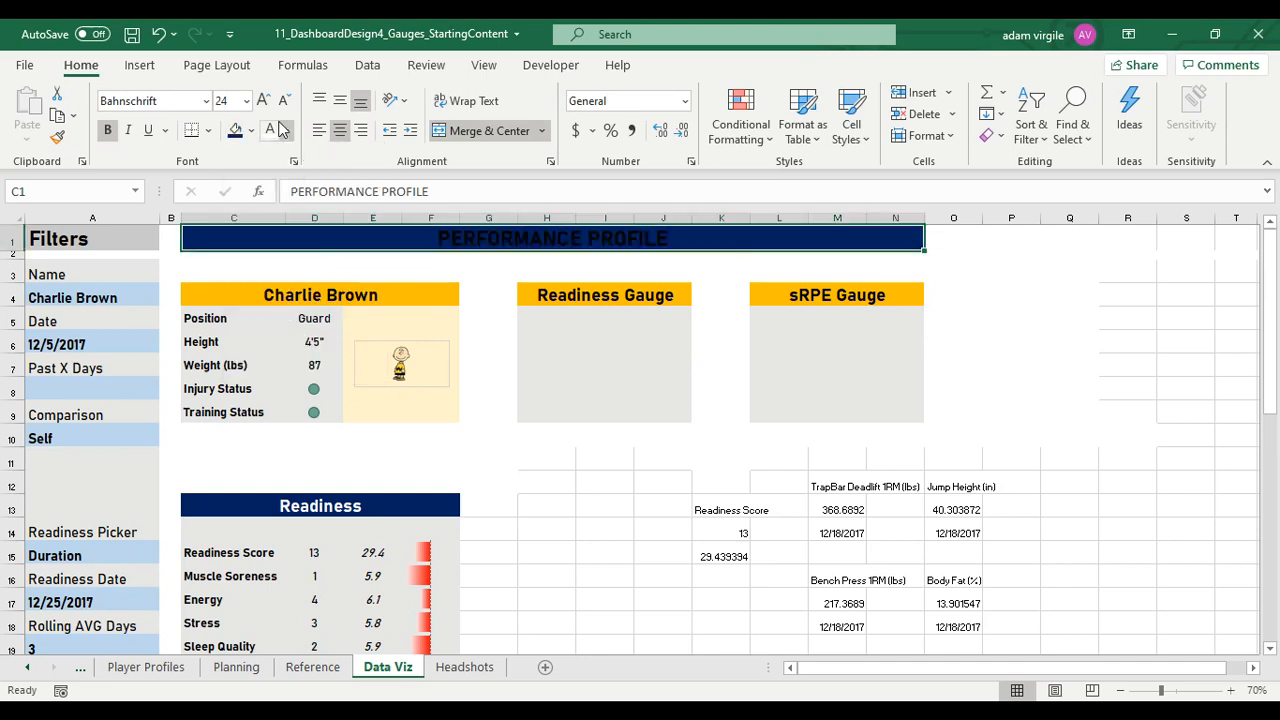
{"action": "left_click", "coordinate": [270, 130]}
{"action": "left_click", "coordinate": [485, 272]}
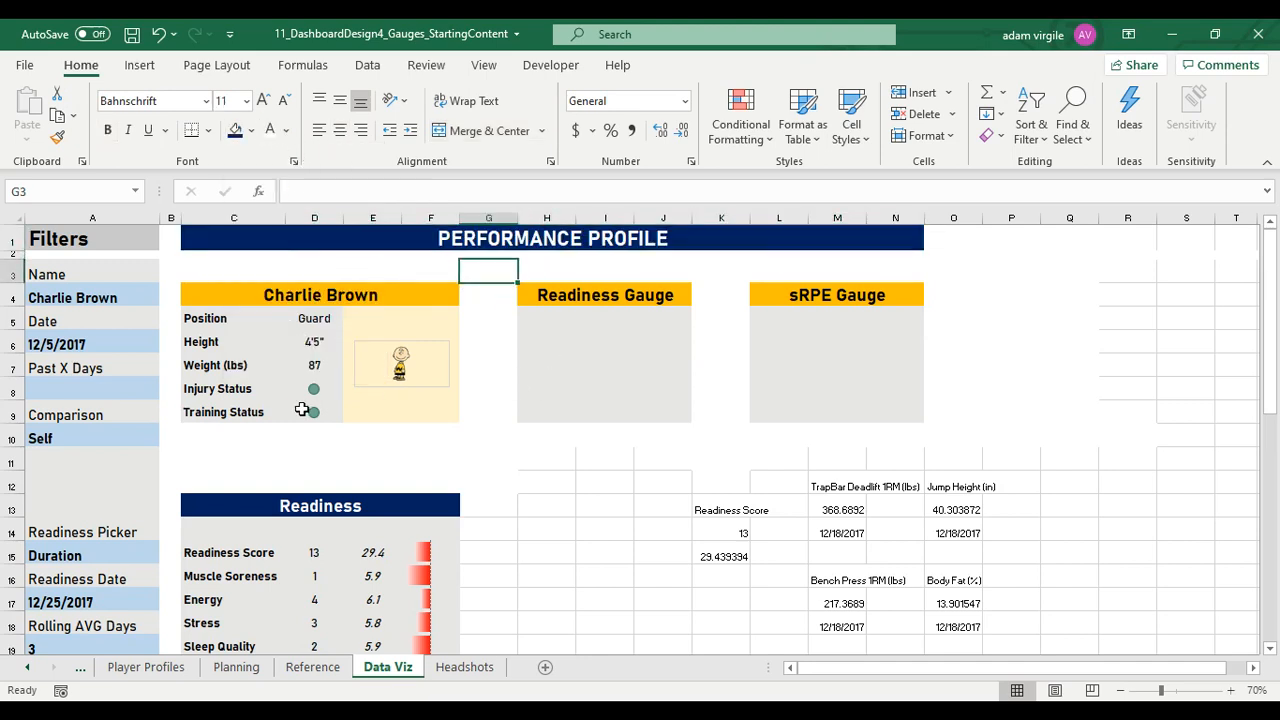
Examine the row 9 cells of the Readiness and sRPE gauge panels and the date filter in A6
{"action": "scroll", "coordinate": [574, 371], "scroll_direction": "down", "scroll_amount": 1}
{"action": "left_click", "coordinate": [584, 352]}
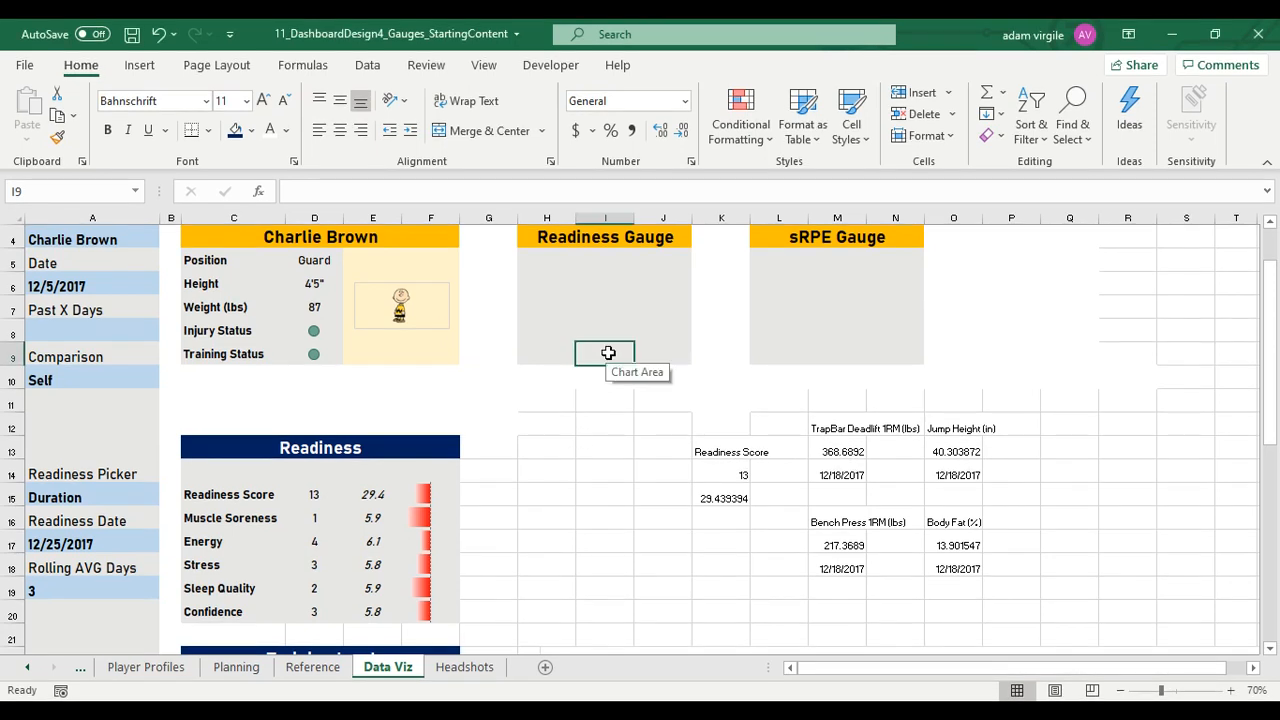
{"action": "left_click", "coordinate": [569, 361]}
{"action": "left_click", "coordinate": [790, 355]}
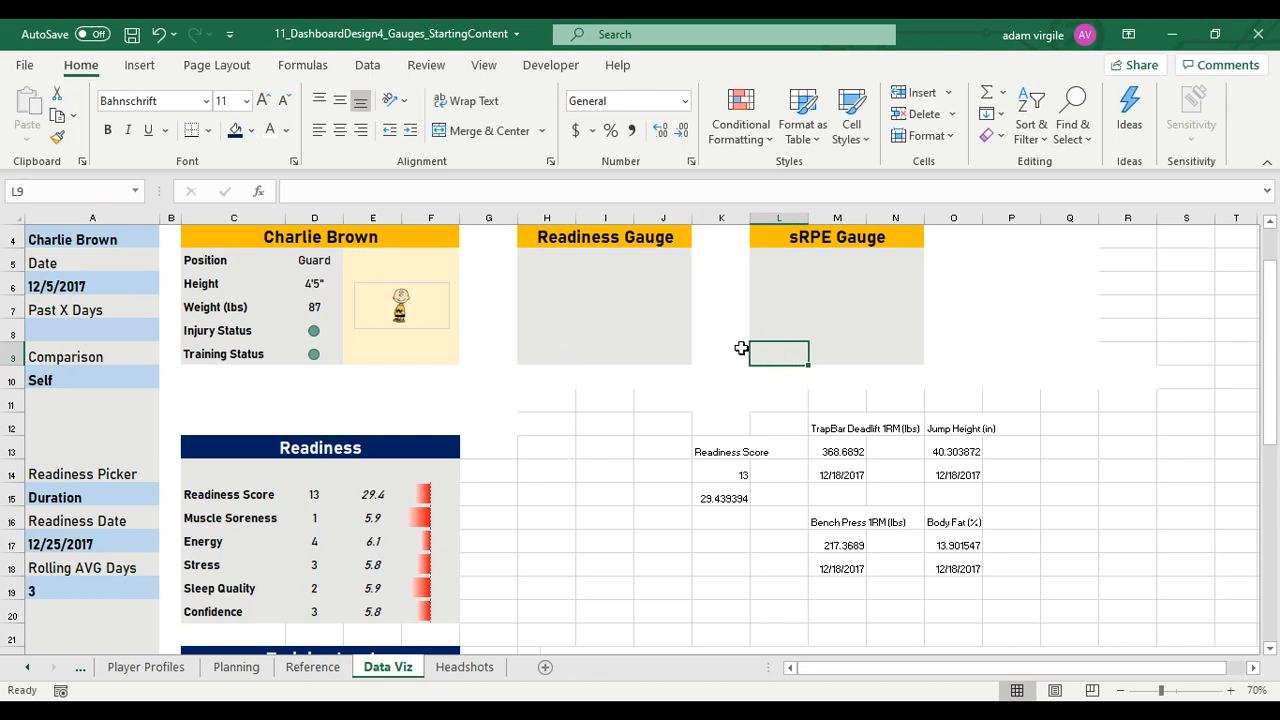
{"action": "left_click", "coordinate": [128, 284]}
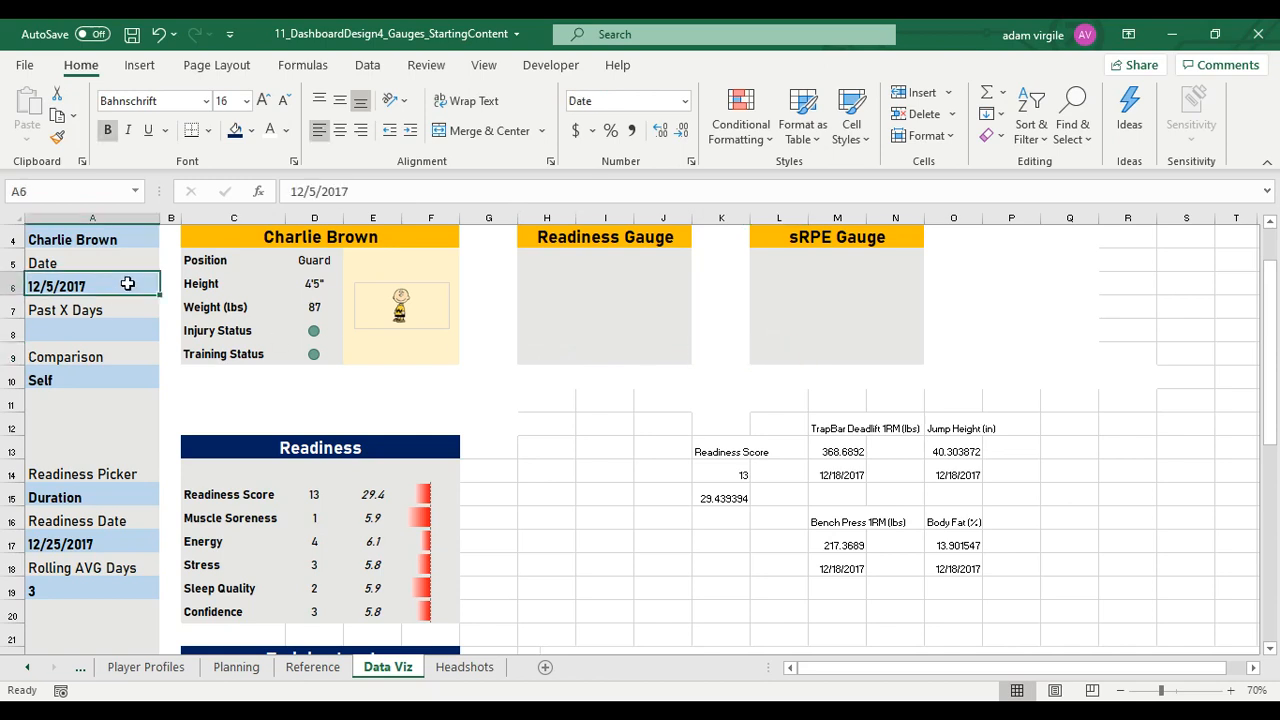
{"action": "left_click", "coordinate": [543, 358]}
{"action": "left_click", "coordinate": [730, 354]}
{"action": "left_click", "coordinate": [776, 356]}
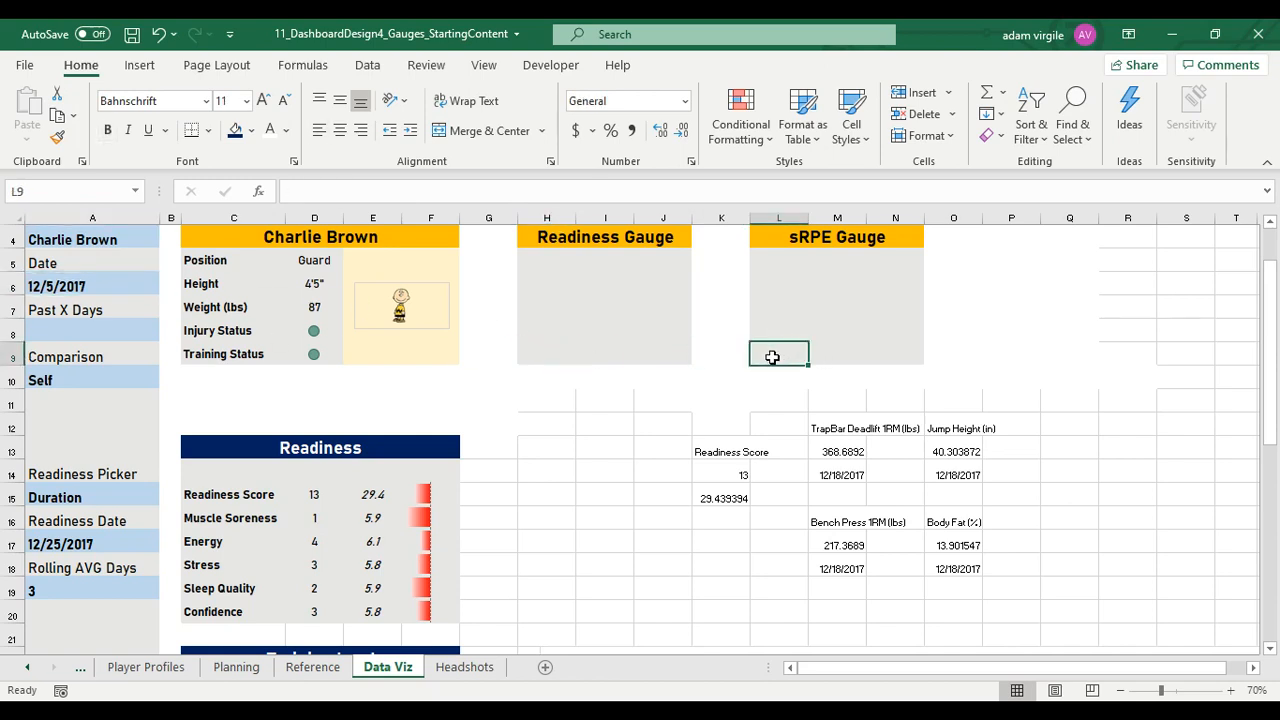
{"action": "left_click", "coordinate": [617, 354]}
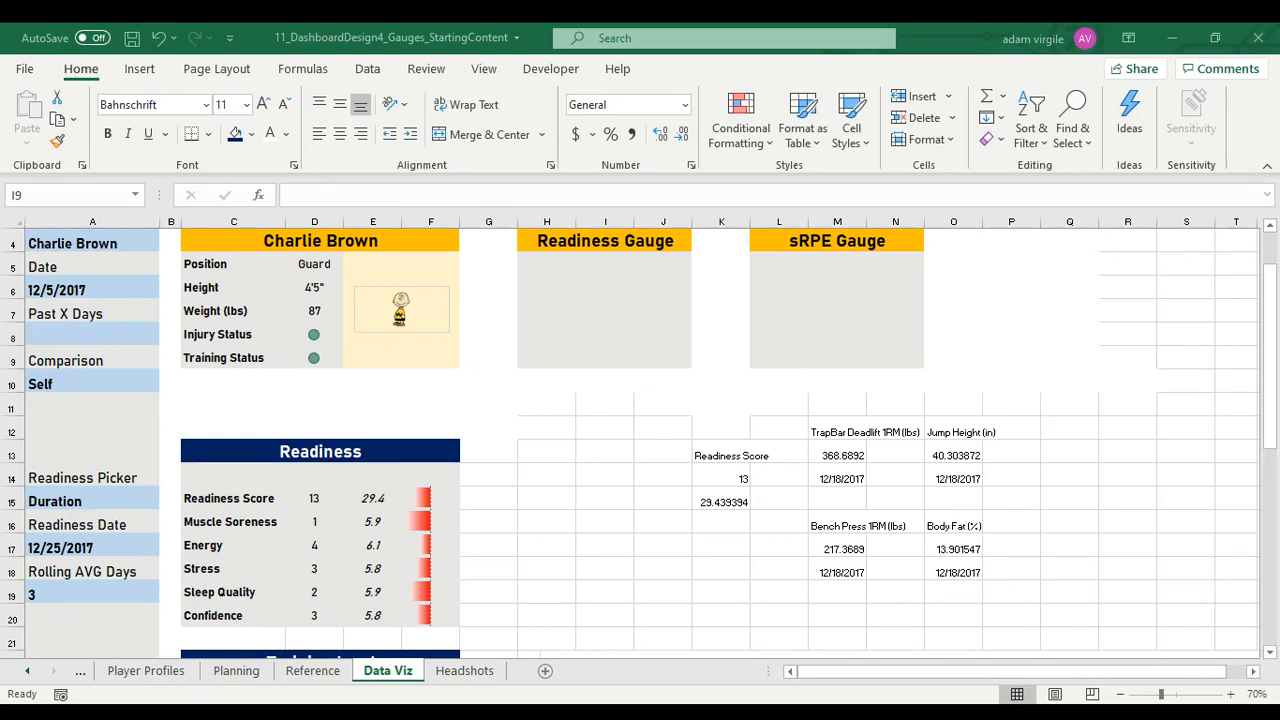
Enter =TEXT($A$6,"mm/dd") in H9 of the Readiness Gauge panel, with an absolute reference to the date filter
{"action": "left_click", "coordinate": [554, 362]}
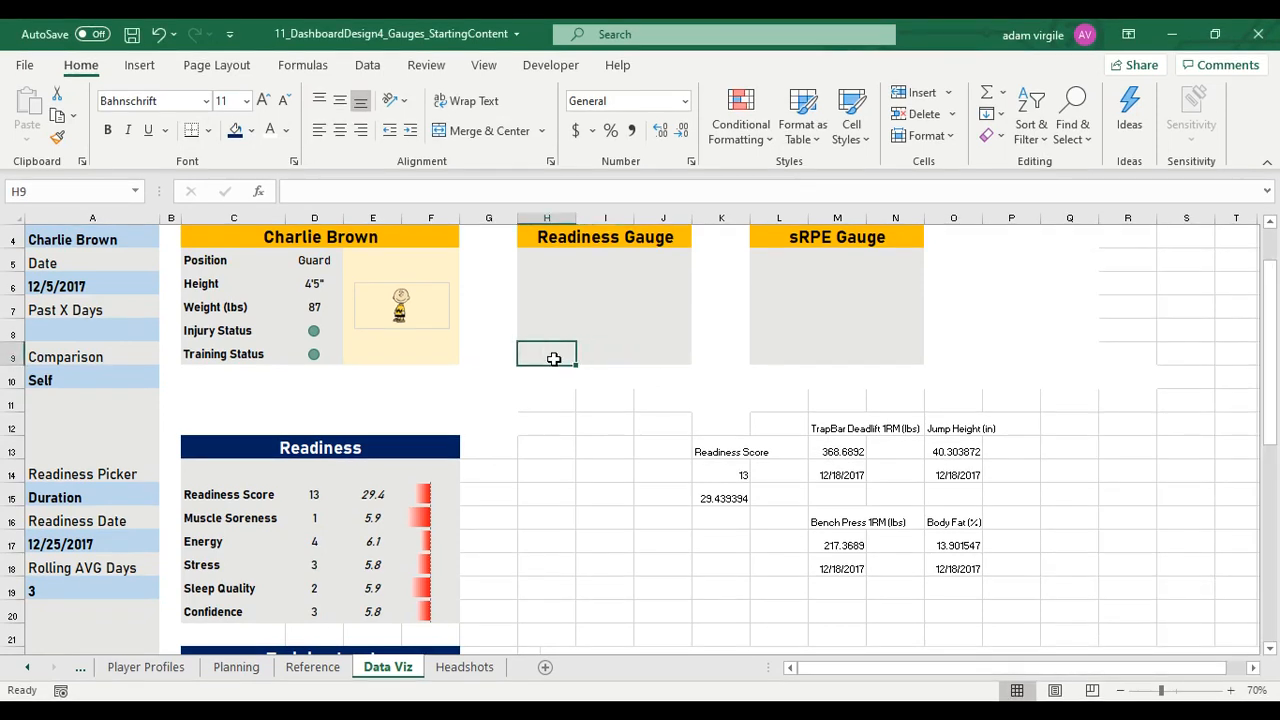
{"action": "type", "text": "=TEXT"}
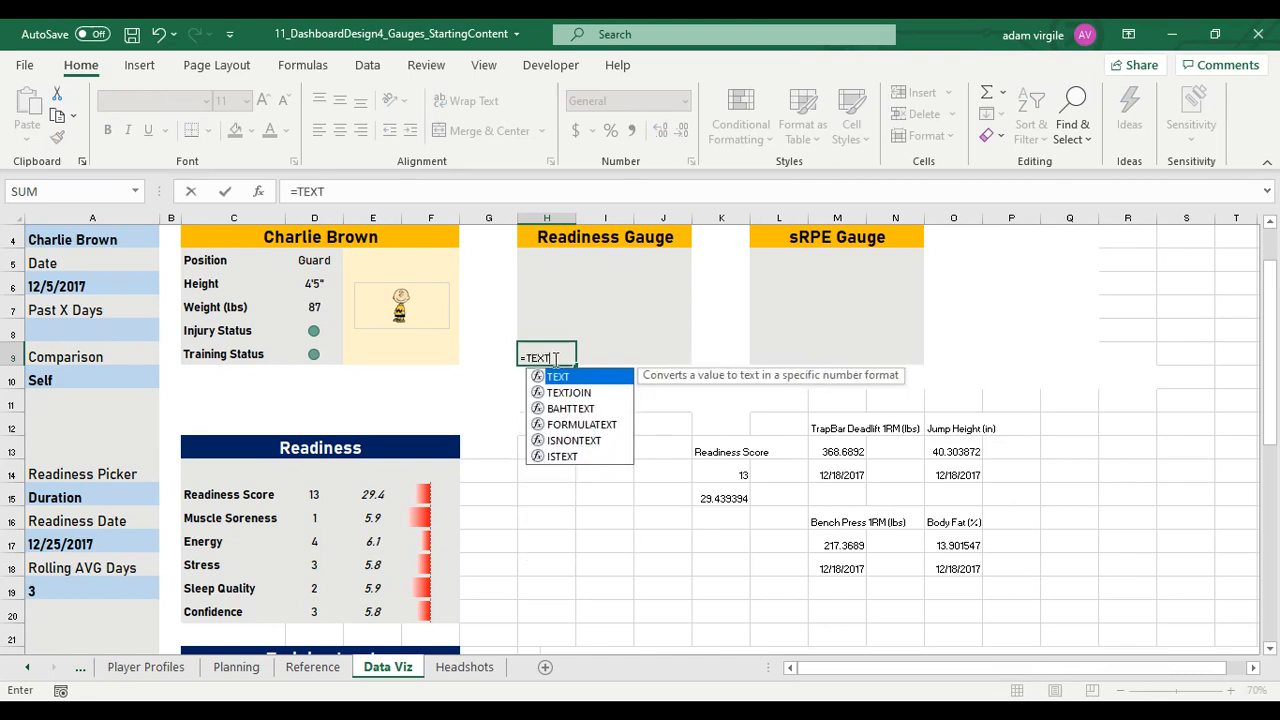
{"action": "type", "text": "("}
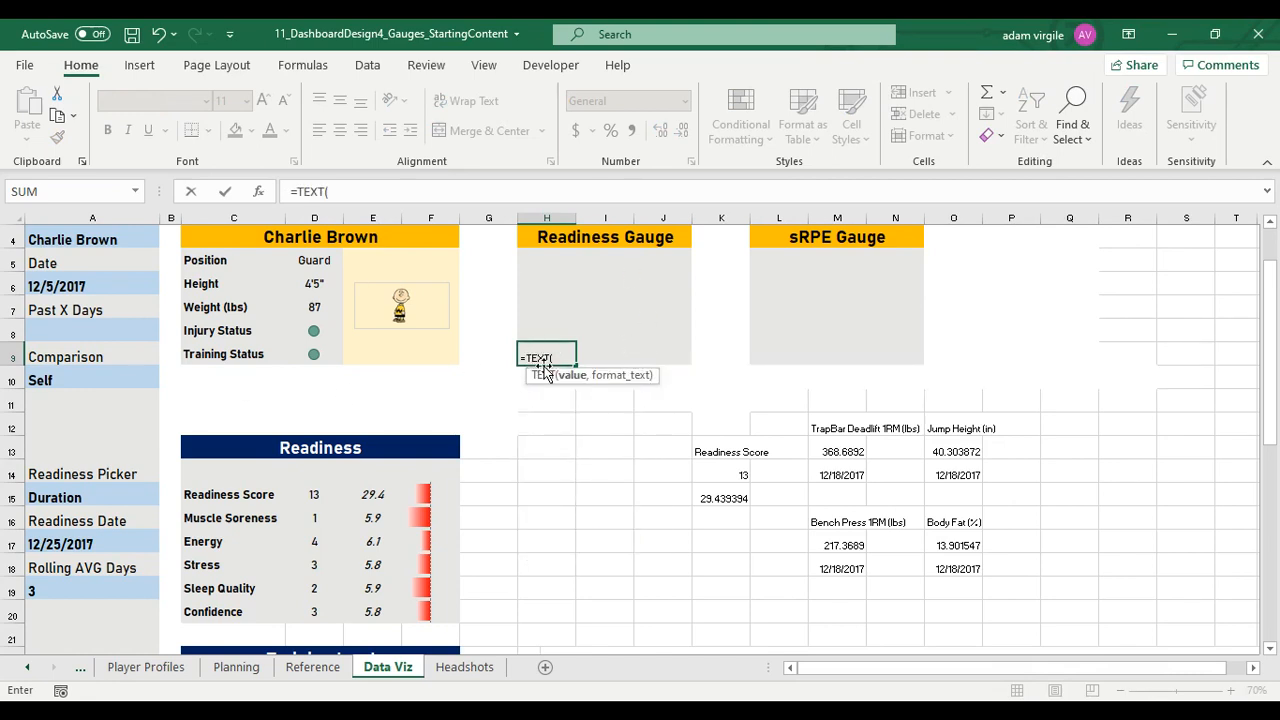
{"action": "left_click", "coordinate": [86, 287]}
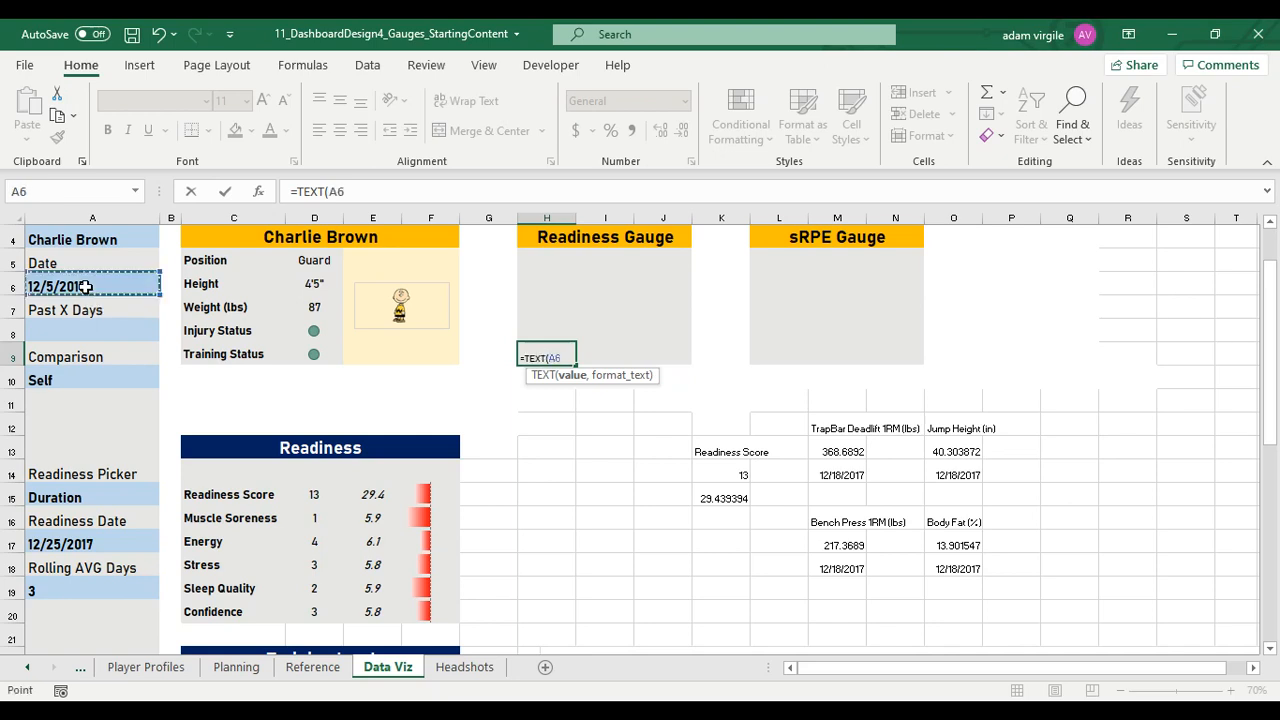
{"action": "left_click", "coordinate": [326, 191]}
{"action": "type", "text": "$A$"}
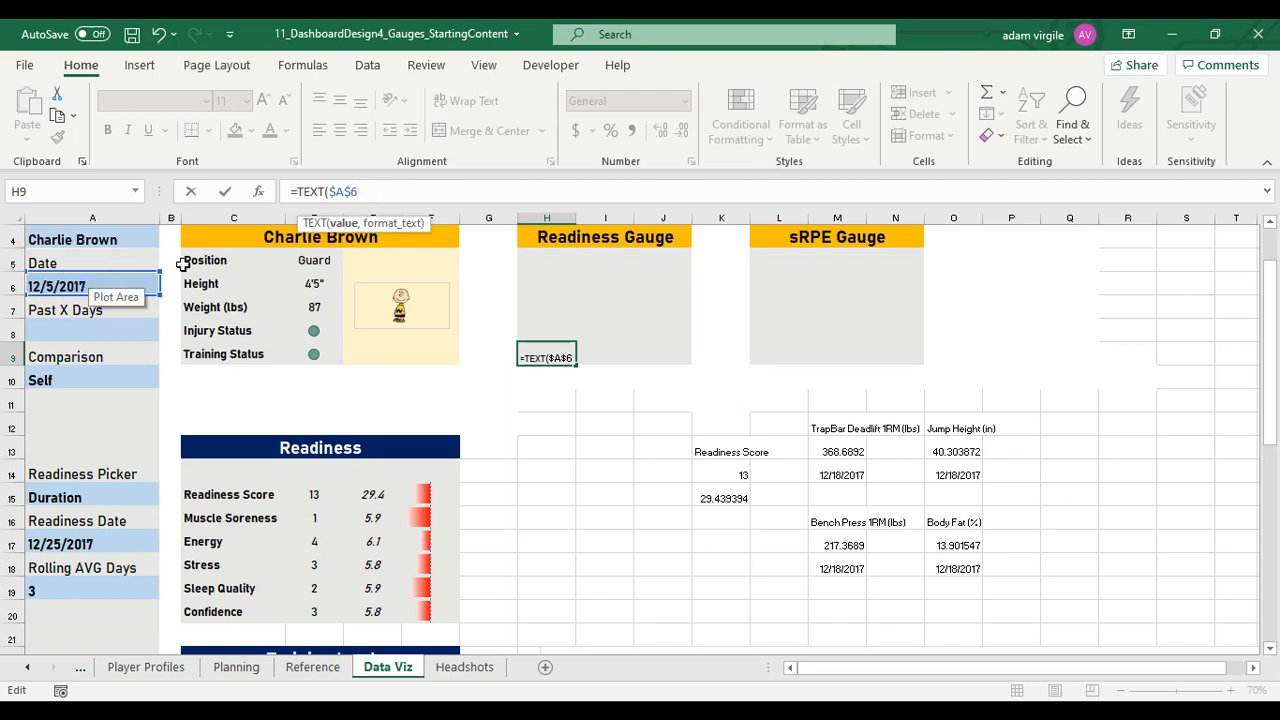
{"action": "type", "text": ",\"mm/dd"}
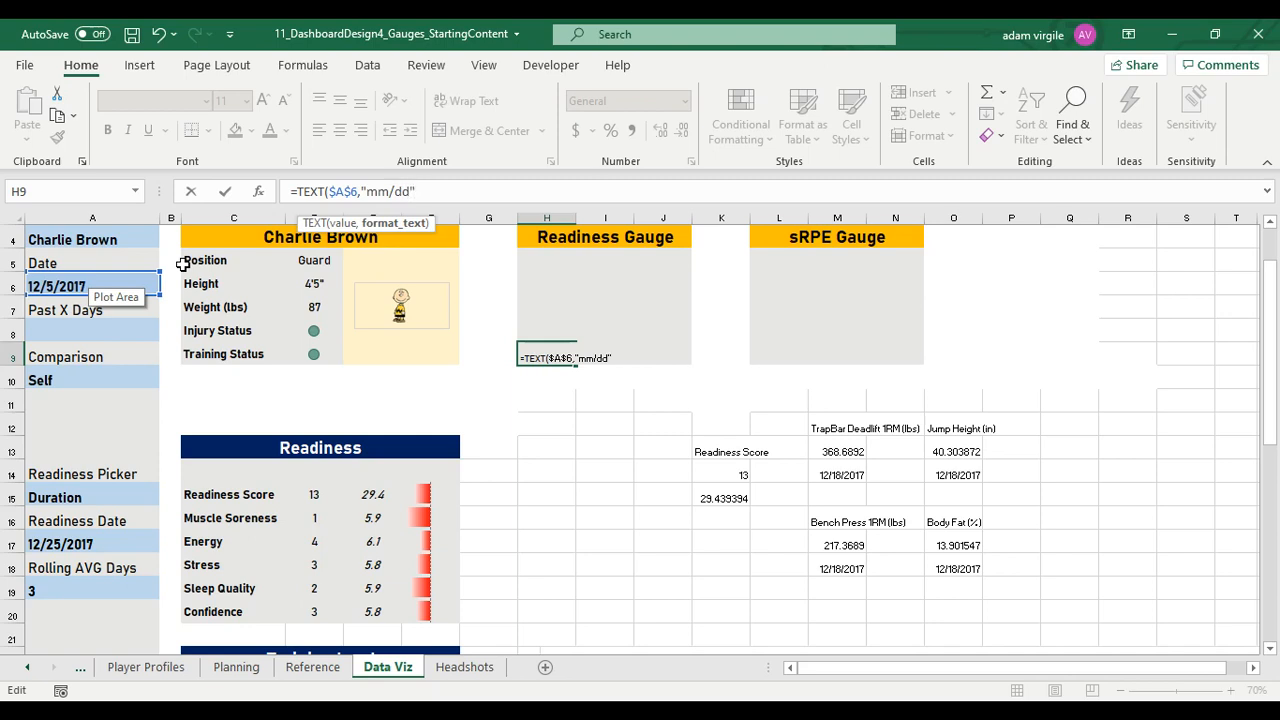
{"action": "type", "text": ")"}
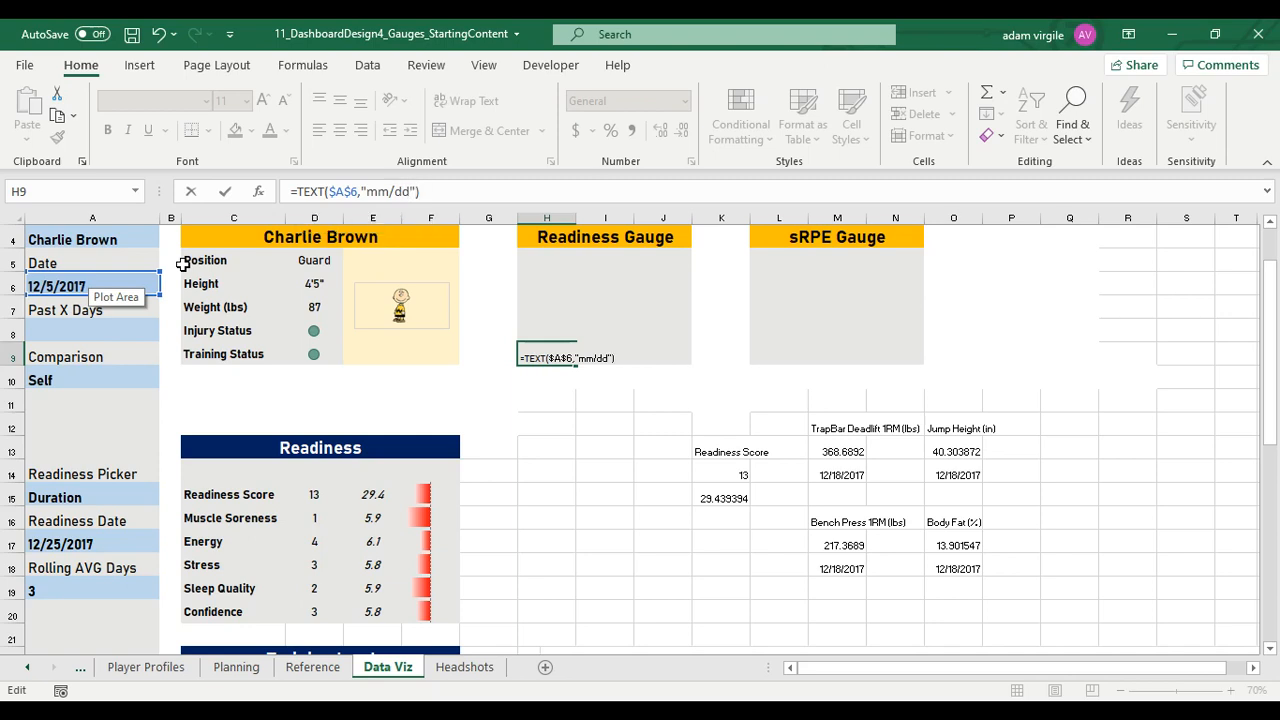
{"action": "key", "text": "BackSpace"}
{"action": "key", "text": "Return"}
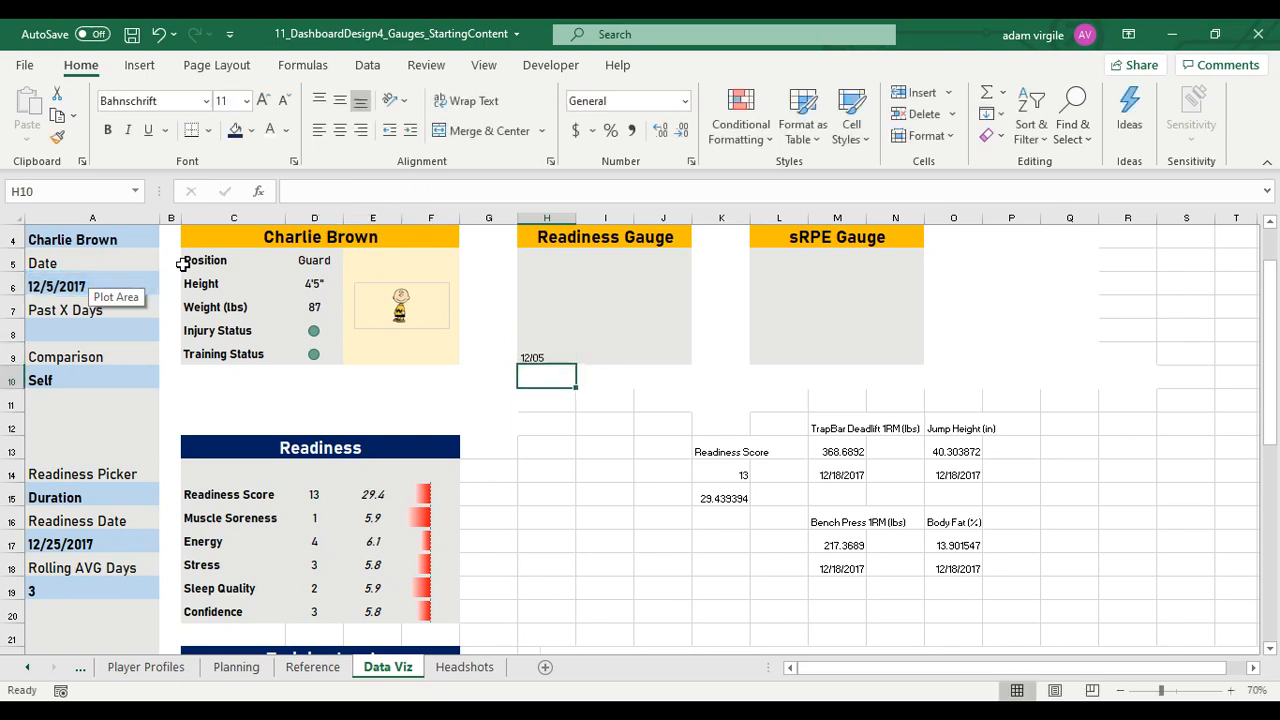
Append a colon to the date label in H9, making the formula =TEXT($A$6,"mm/dd")&":"
{"action": "key", "text": "Up"}
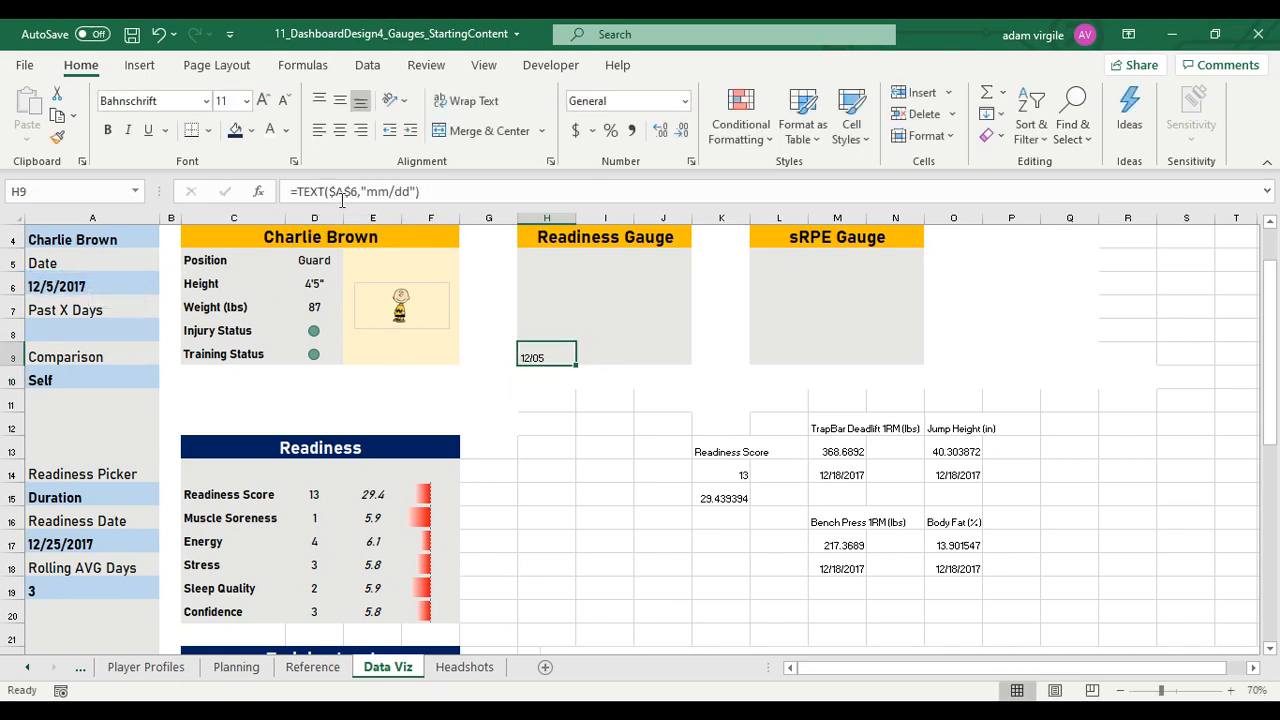
{"action": "left_click", "coordinate": [418, 191]}
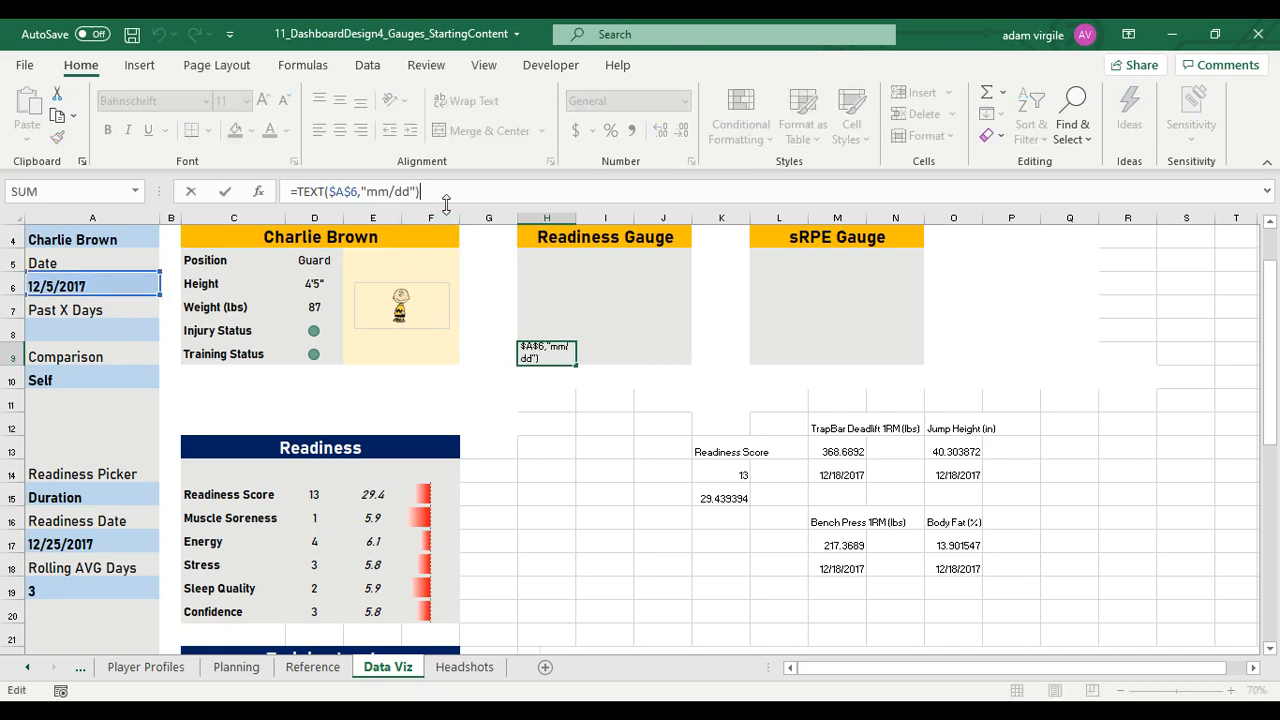
{"action": "type", "text": "&\":"}
{"action": "key", "text": "ctrl+Return"}
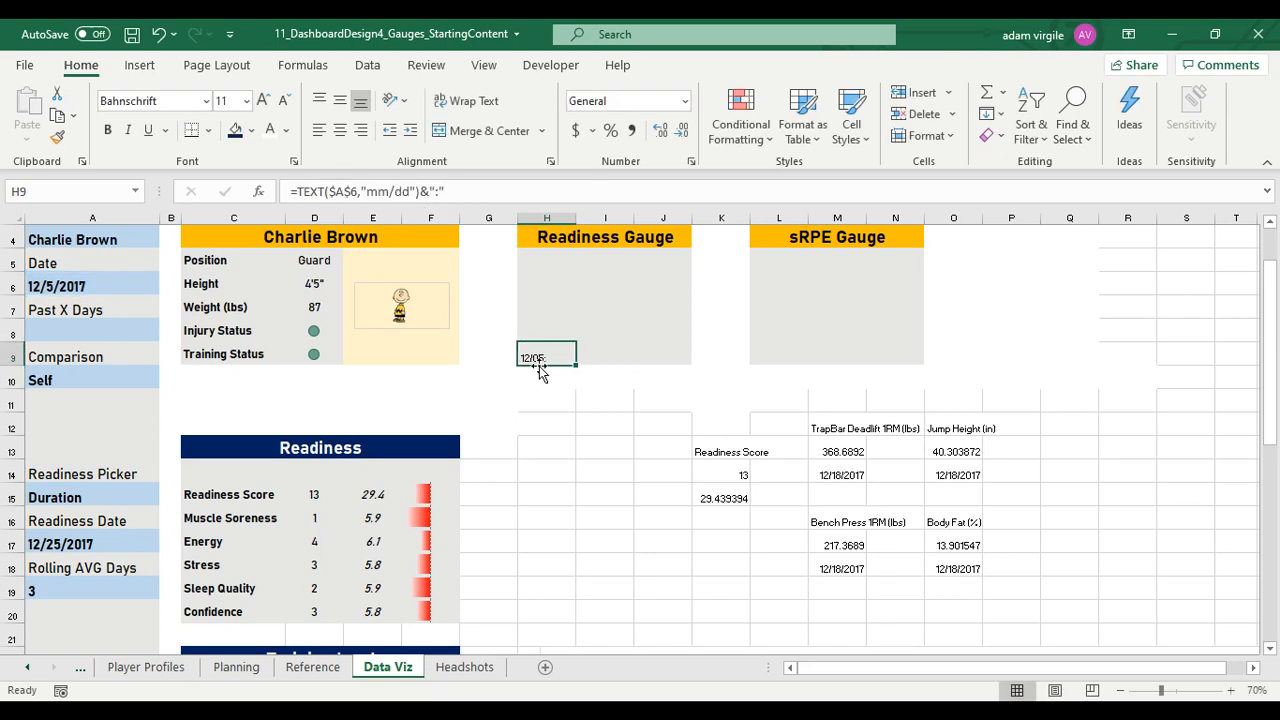
Format the date label in H9 as 14 pt bold, centered horizontally and vertically
{"action": "left_click", "coordinate": [171, 101]}
{"action": "left_click", "coordinate": [174, 101]}
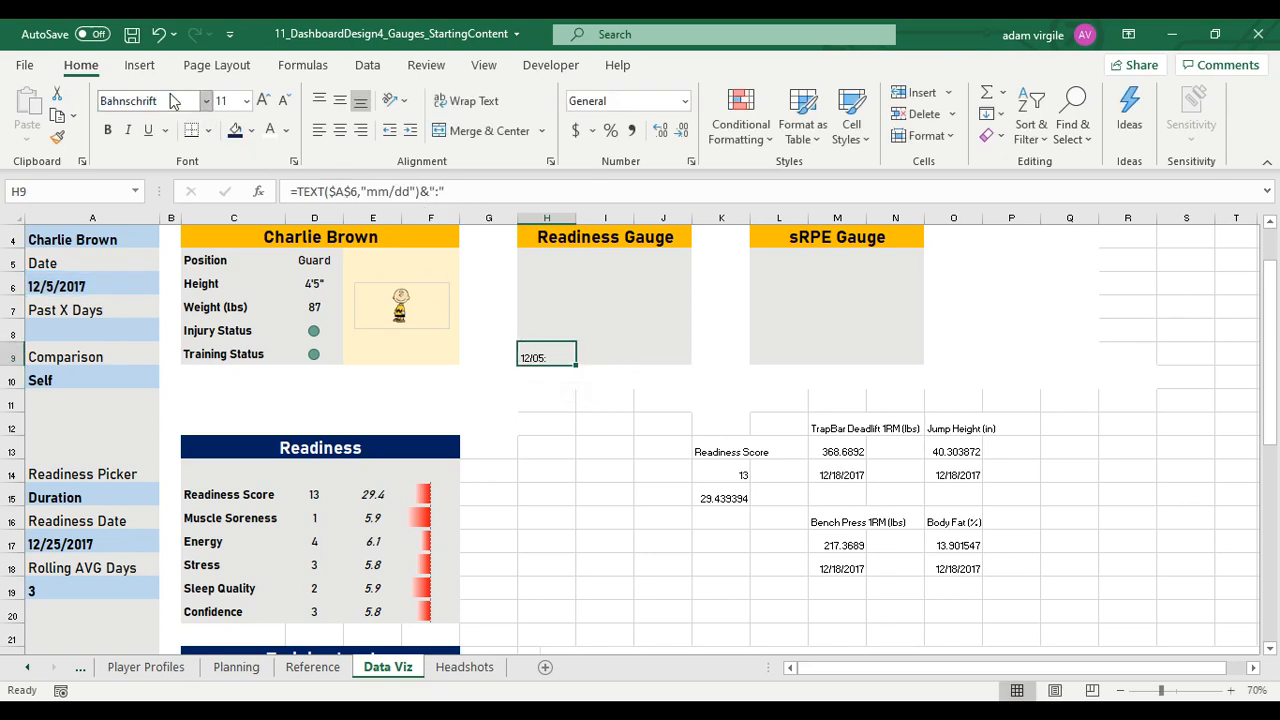
{"action": "type", "text": "14"}
{"action": "key", "text": "Return"}
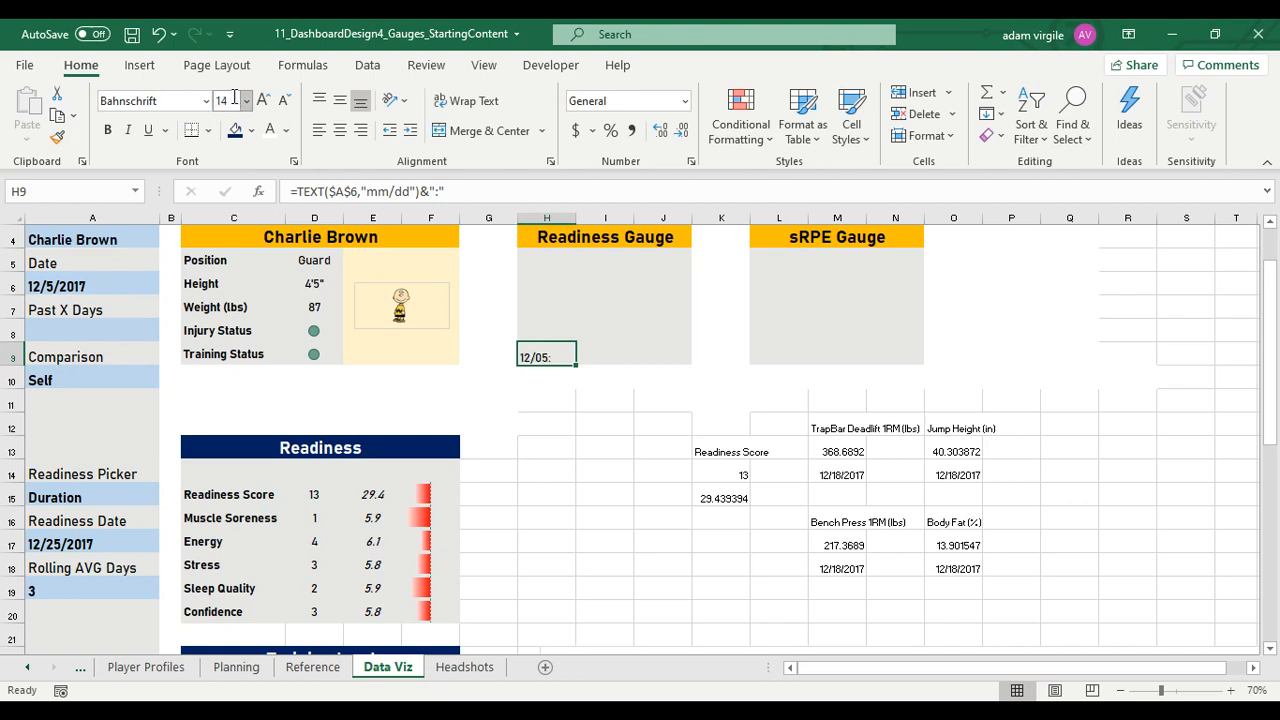
{"action": "key", "text": "ctrl+b"}
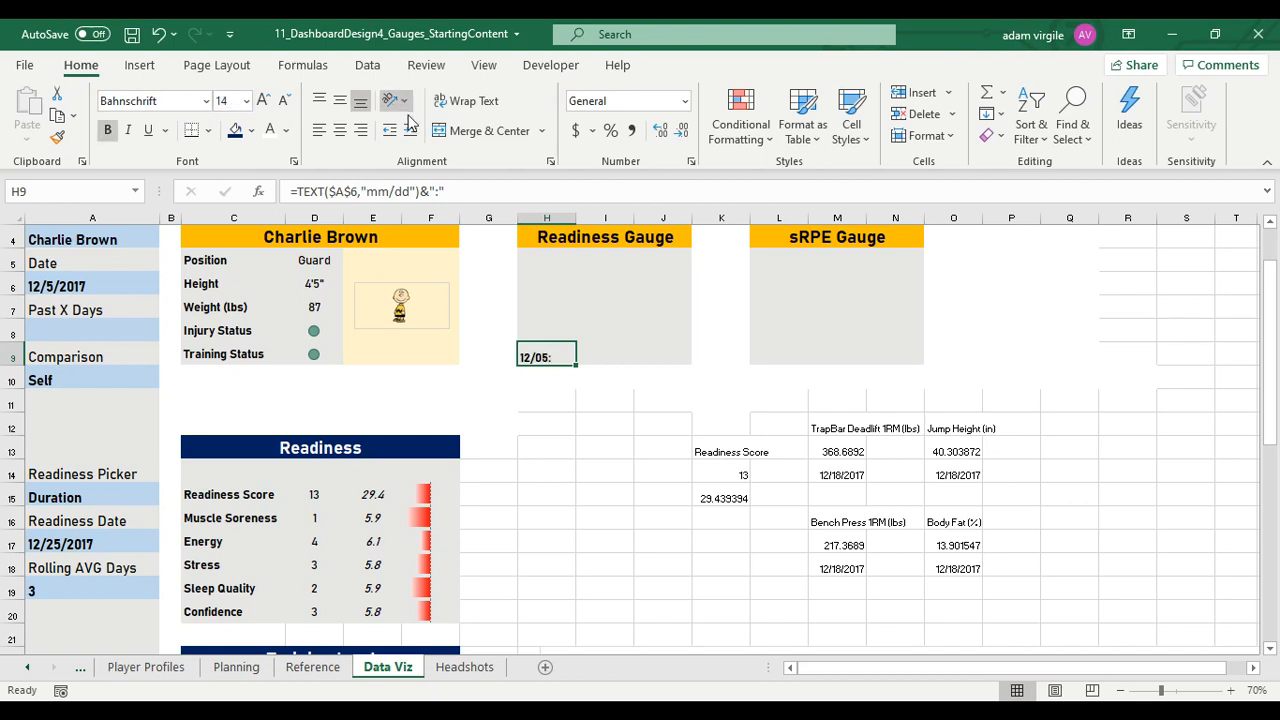
{"action": "left_click", "coordinate": [340, 130]}
{"action": "left_click", "coordinate": [340, 100]}
{"action": "left_click", "coordinate": [612, 354]}
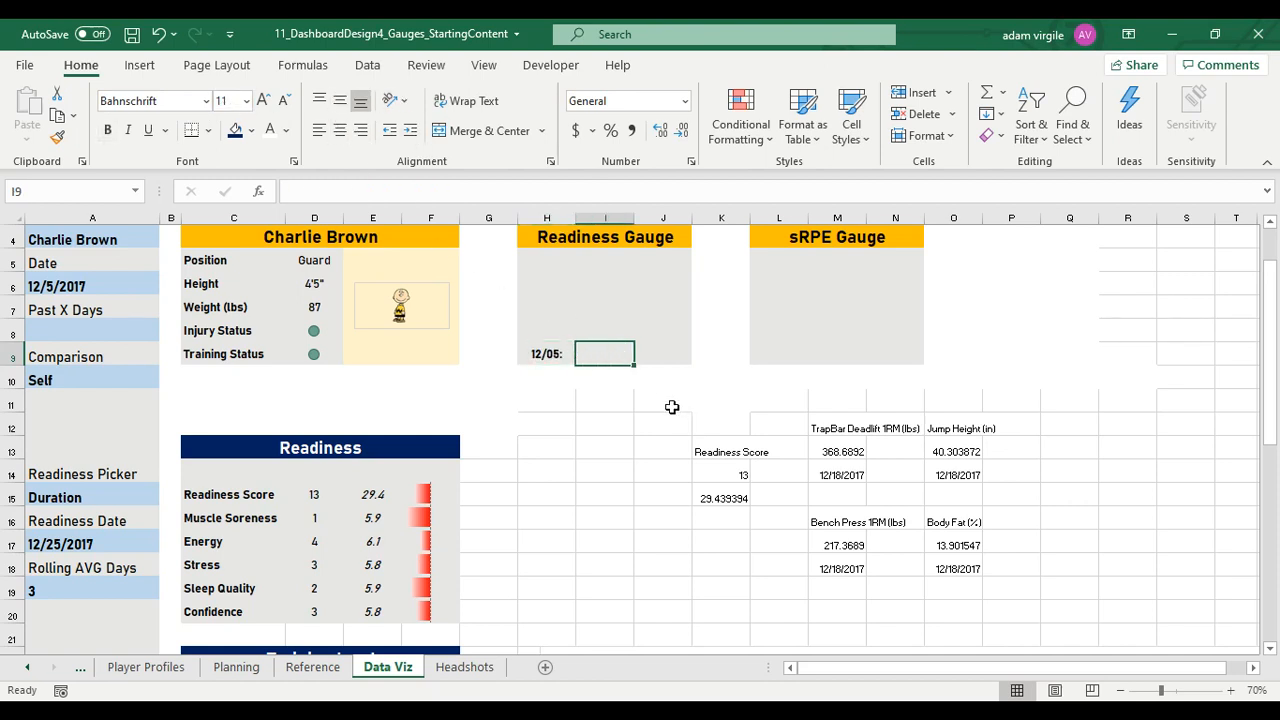
{"action": "left_click", "coordinate": [612, 302]}
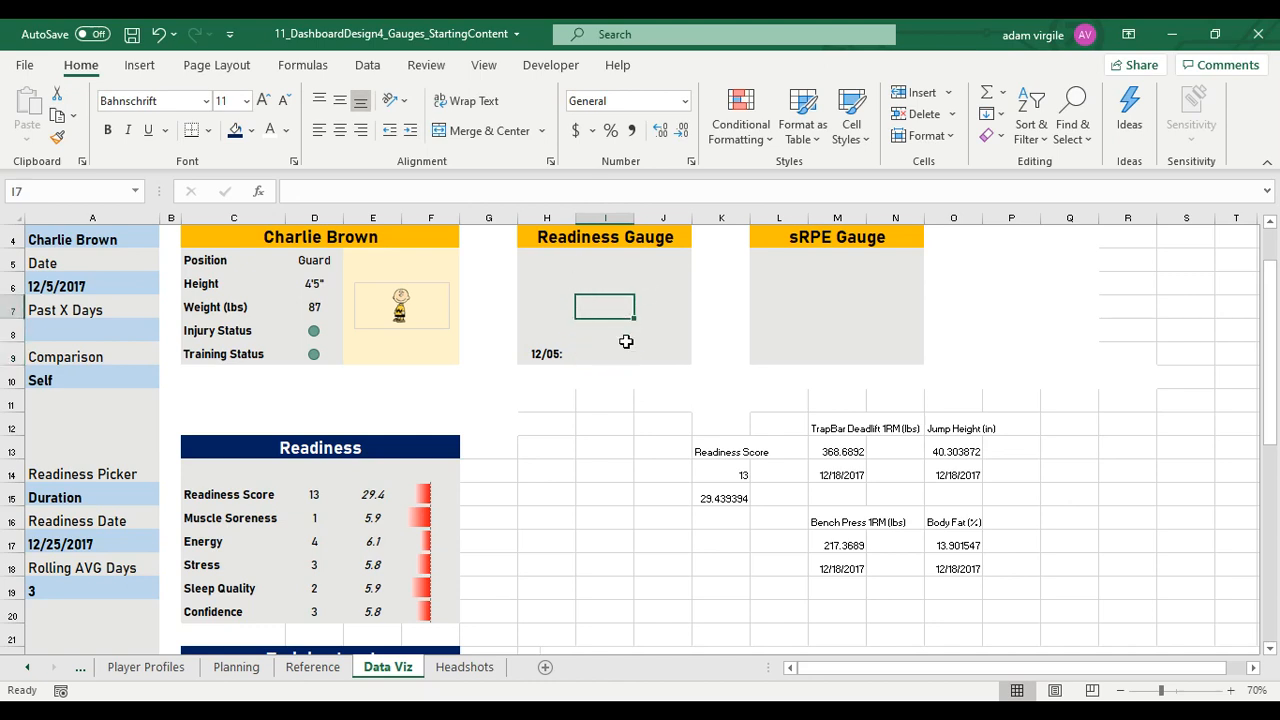
{"action": "left_click", "coordinate": [617, 353]}
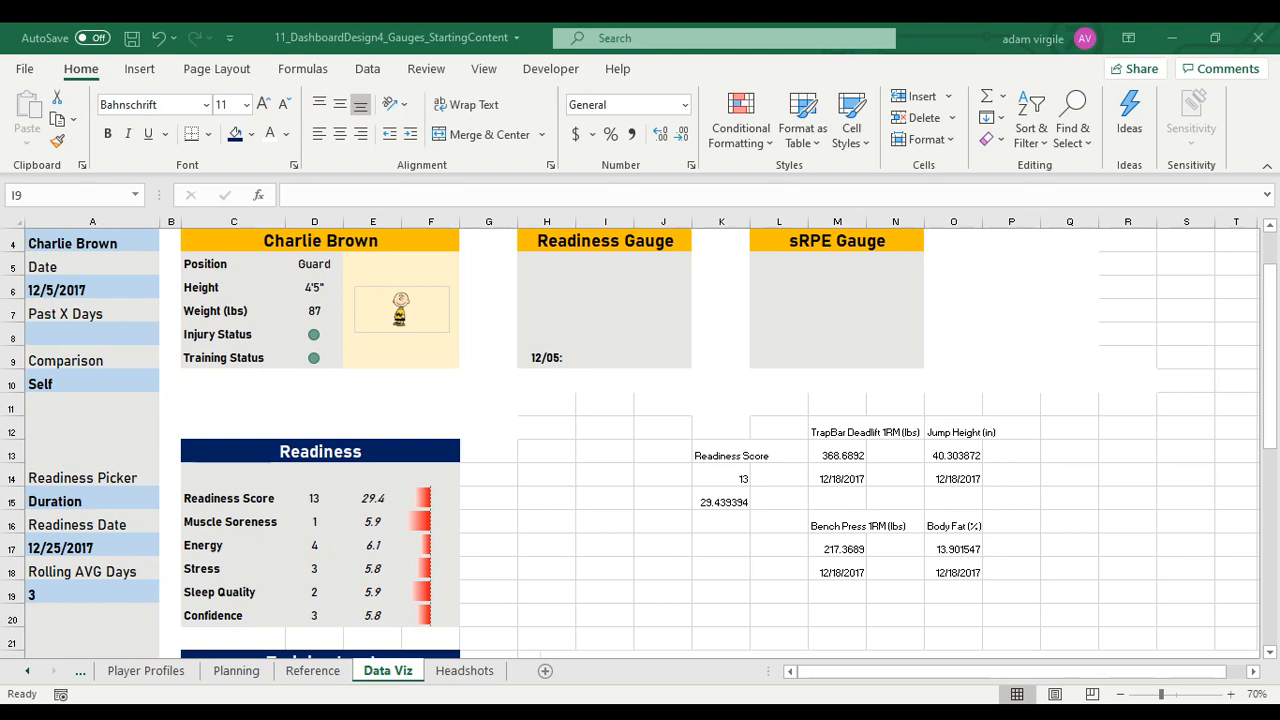
{"action": "left_click", "coordinate": [481, 632]}
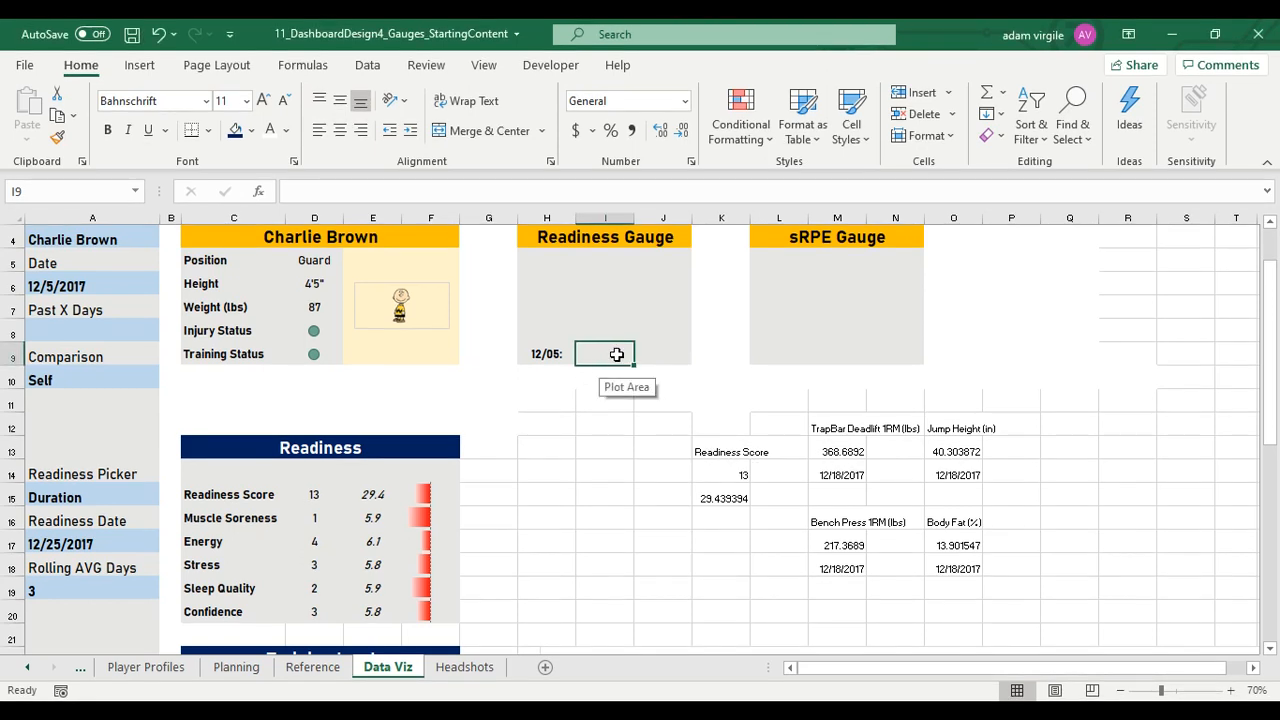
{"action": "type", "text": "="}
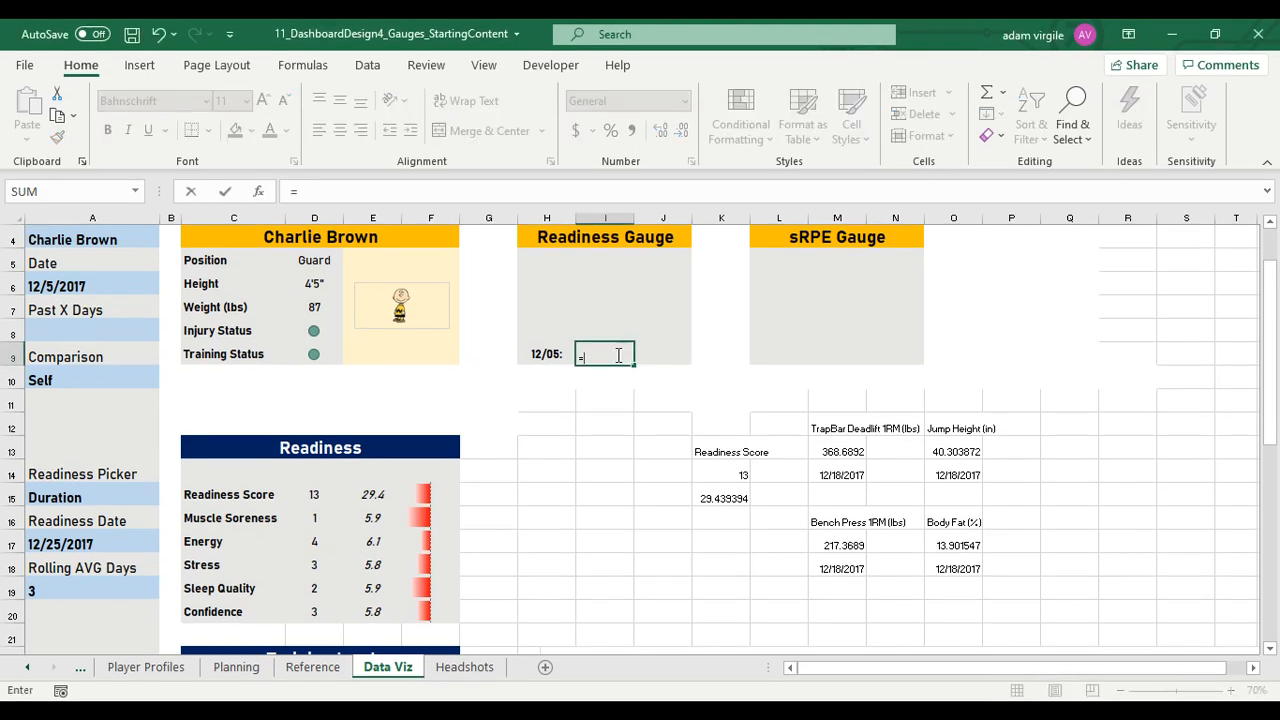
{"action": "key", "text": "BackSpace"}
{"action": "key", "text": "Escape"}
Copy the Readiness Score formula from D15 into I9, beside the date label in the Readiness Gauge panel
{"action": "left_click", "coordinate": [316, 494]}
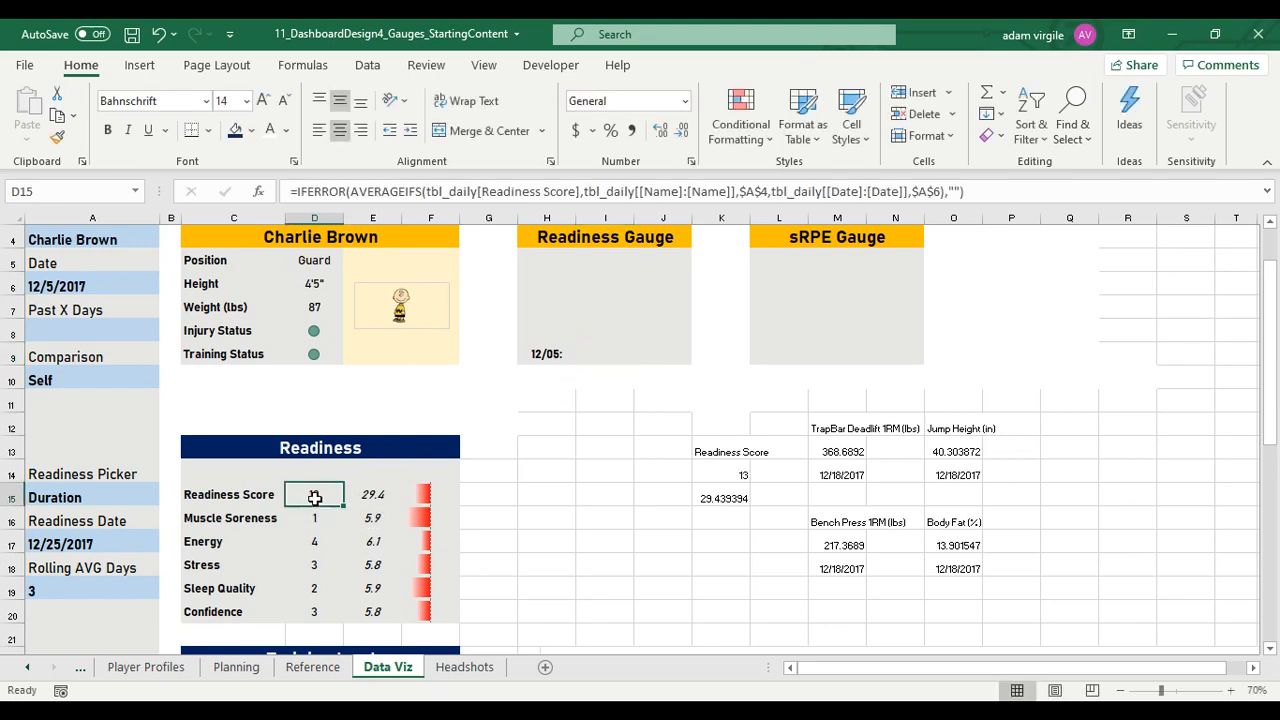
{"action": "left_click", "coordinate": [428, 192]}
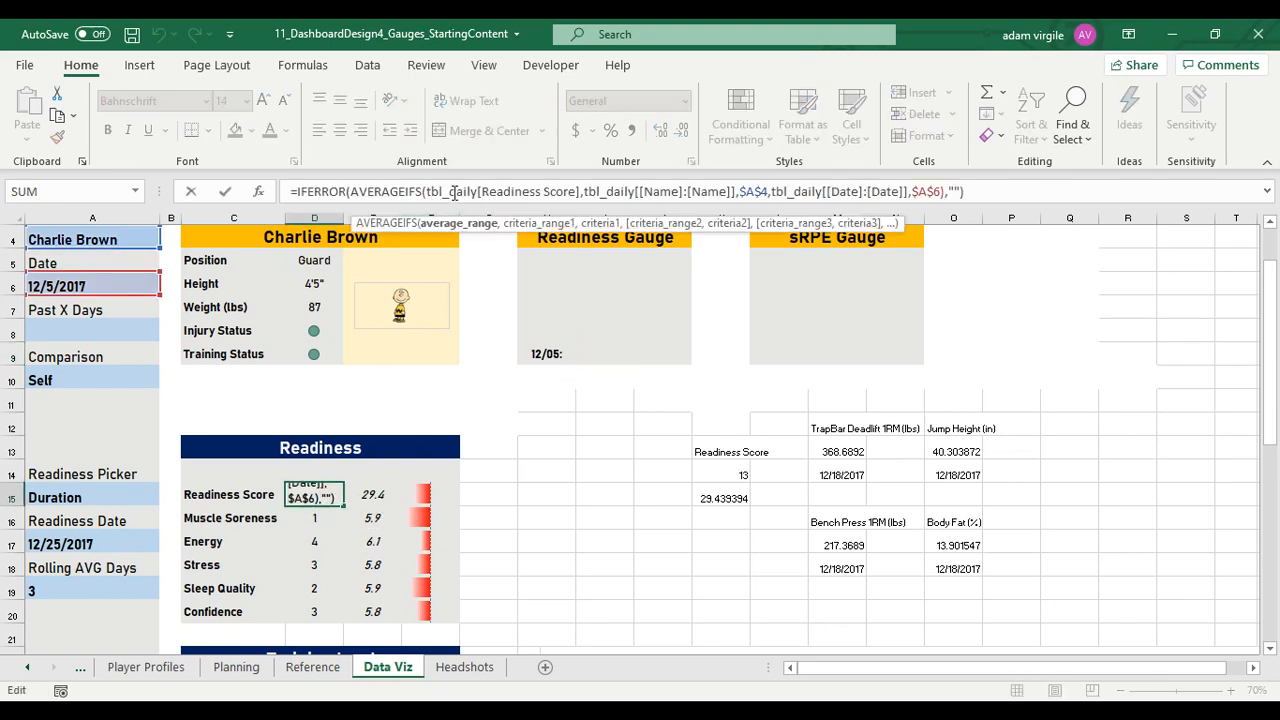
{"action": "key", "text": "Escape"}
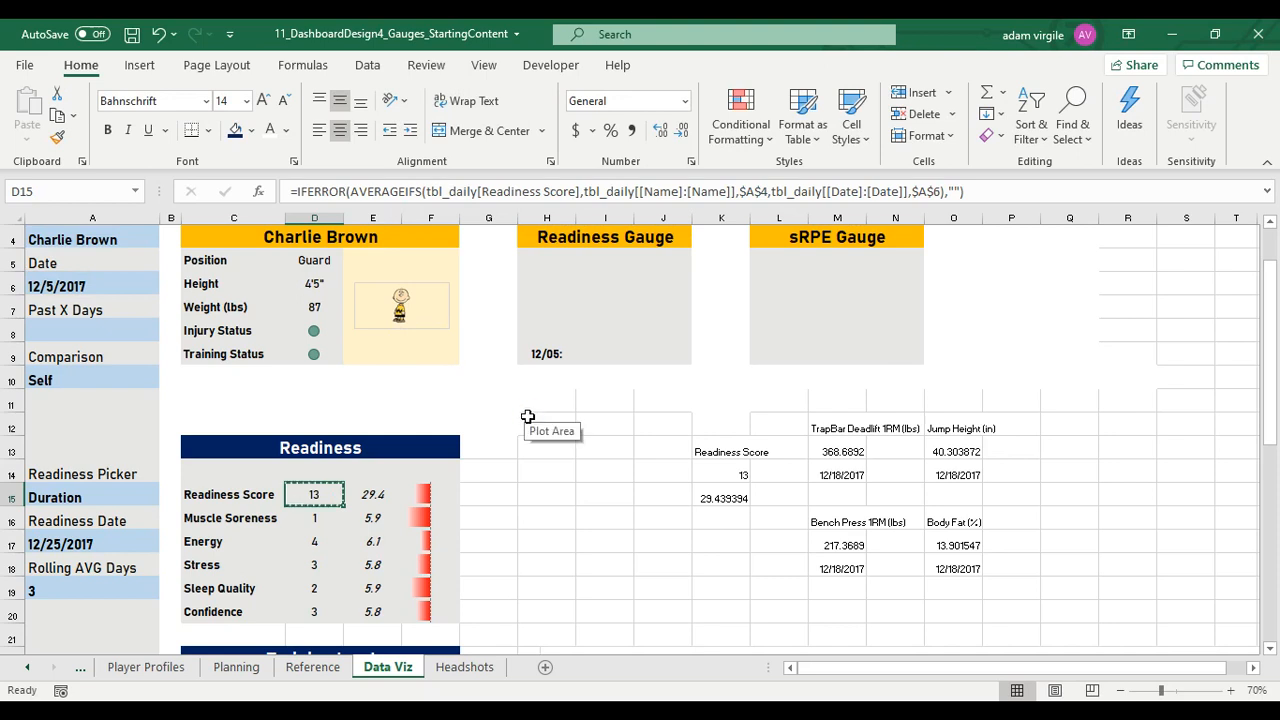
{"action": "key", "text": "ctrl+c"}
{"action": "left_click", "coordinate": [628, 356]}
{"action": "key", "text": "ctrl+v"}
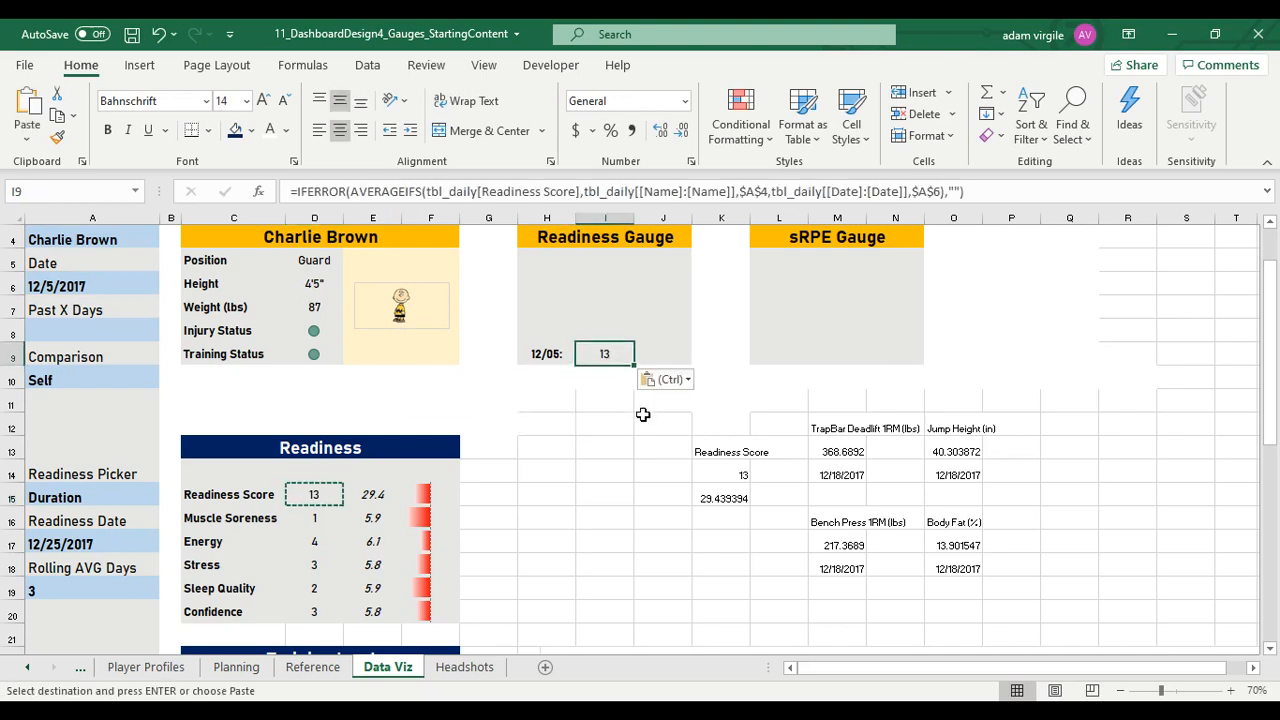
Remove the IFERROR wrapper from the formula in I9, leaving only the AVERAGEIFS expression for Readiness Score
{"action": "left_click", "coordinate": [520, 191]}
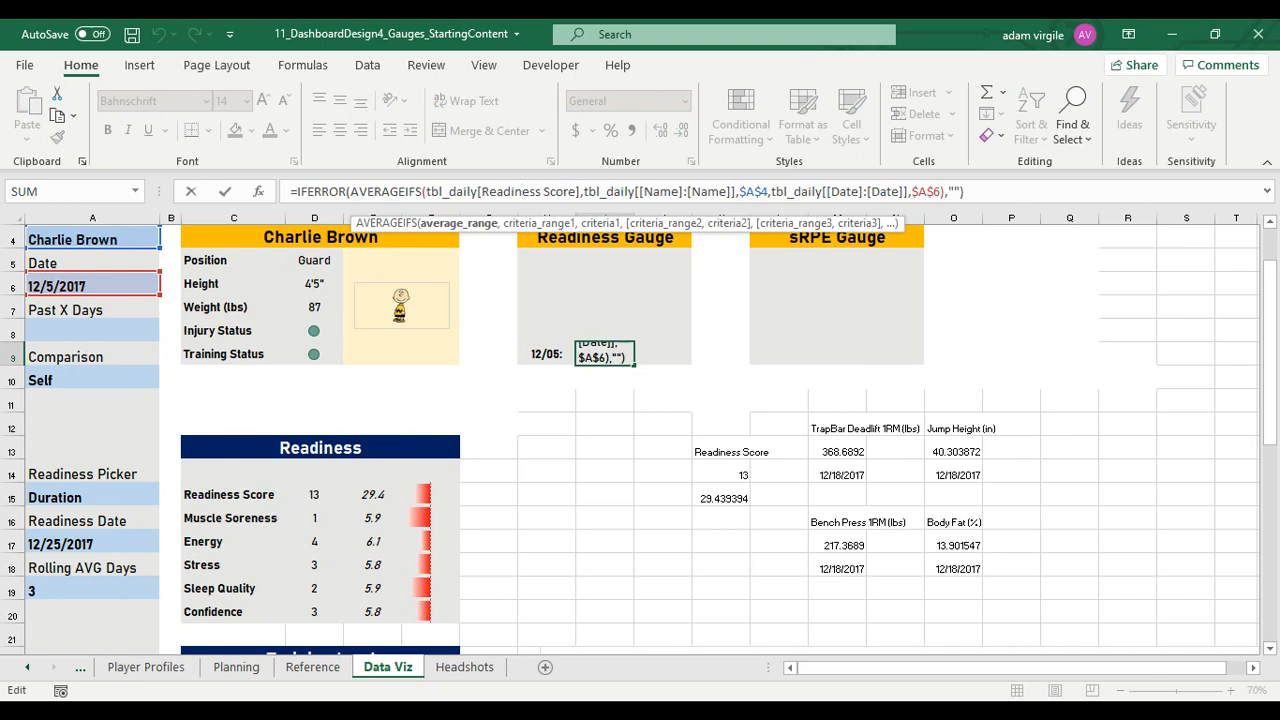
{"action": "left_click", "coordinate": [741, 191]}
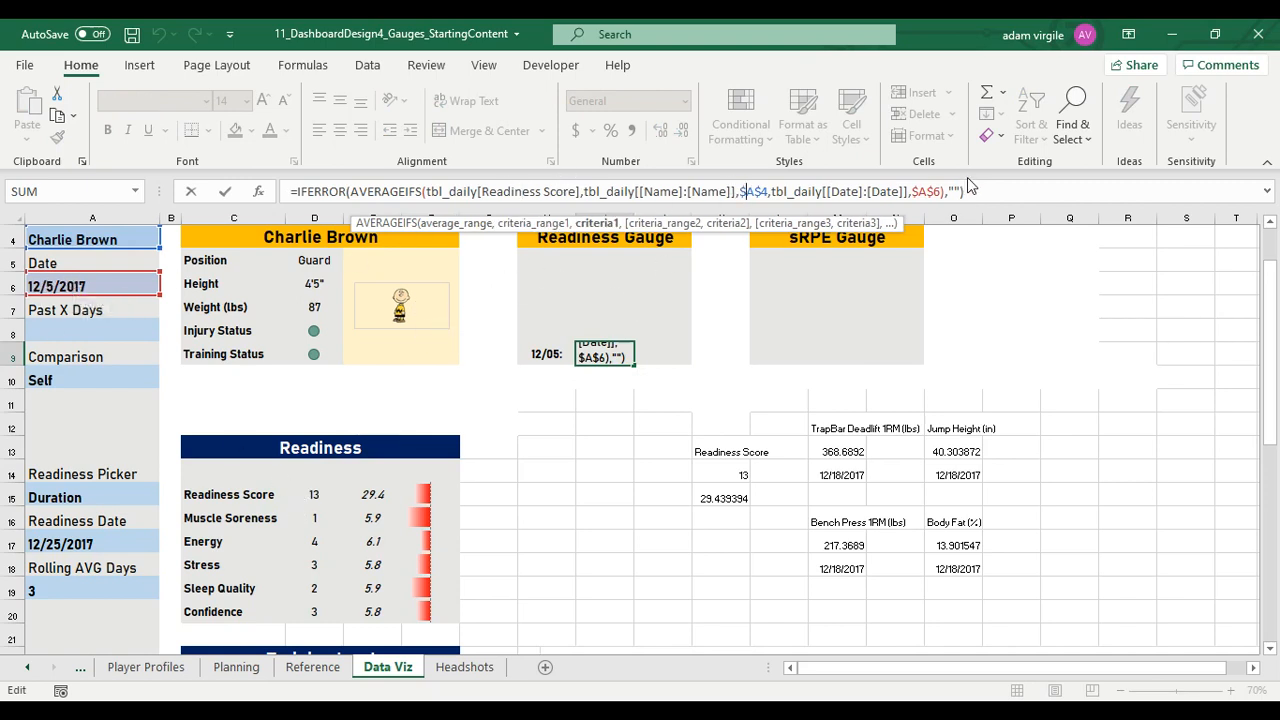
{"action": "left_click", "coordinate": [945, 191]}
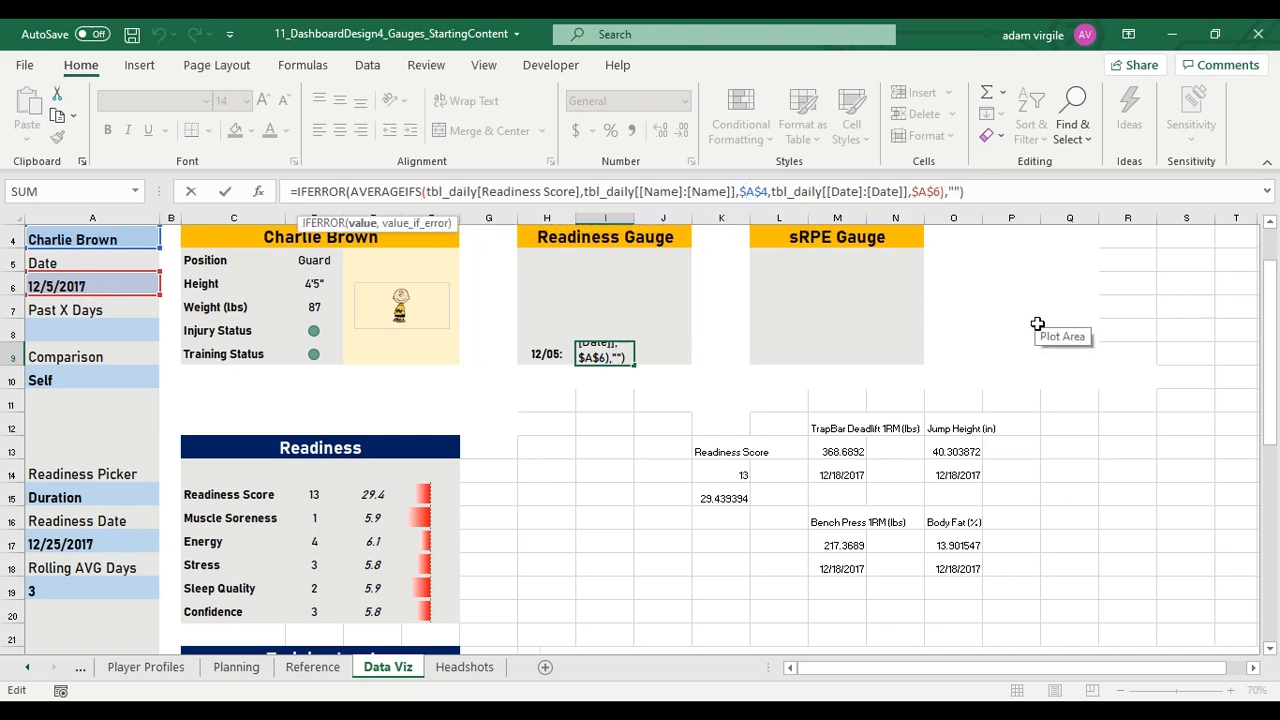
{"action": "key", "text": "Delete"}
{"action": "key", "text": "Delete"}
{"action": "key", "text": "Delete"}
{"action": "key", "text": "Delete"}
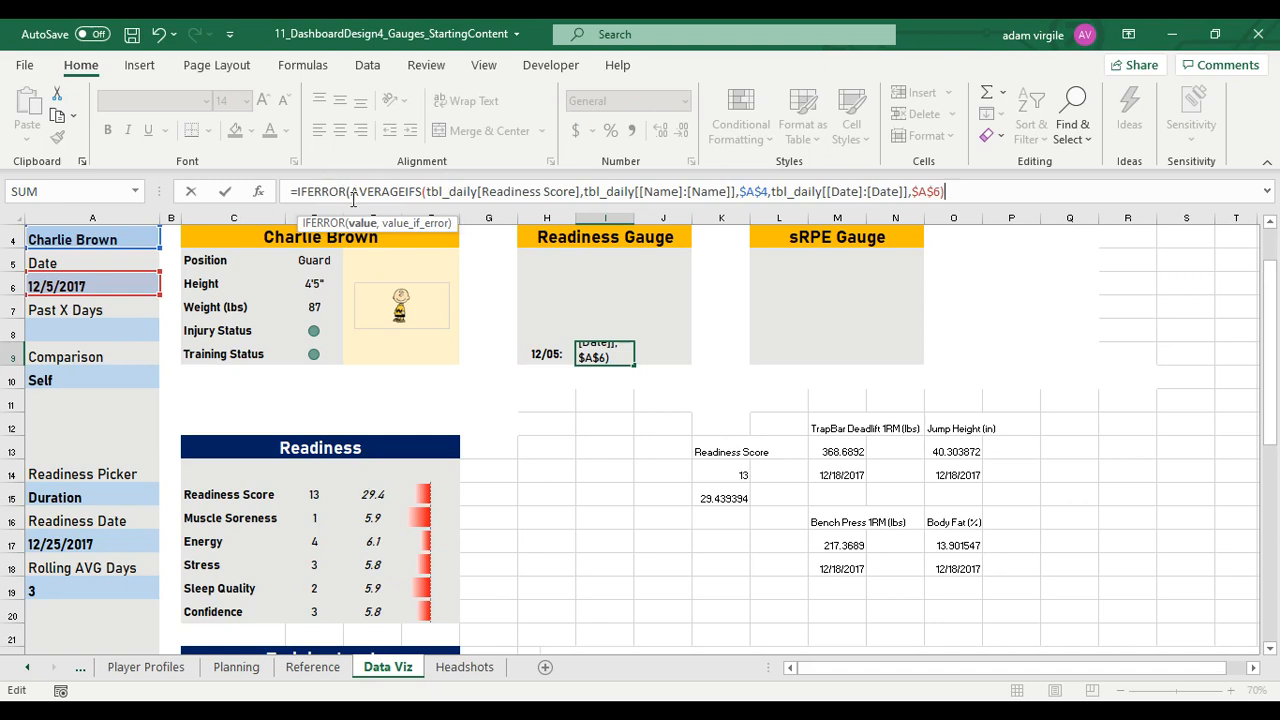
{"action": "left_click_drag", "start_coordinate": [352, 191], "coordinate": [300, 191]}
{"action": "type", "text": "="}
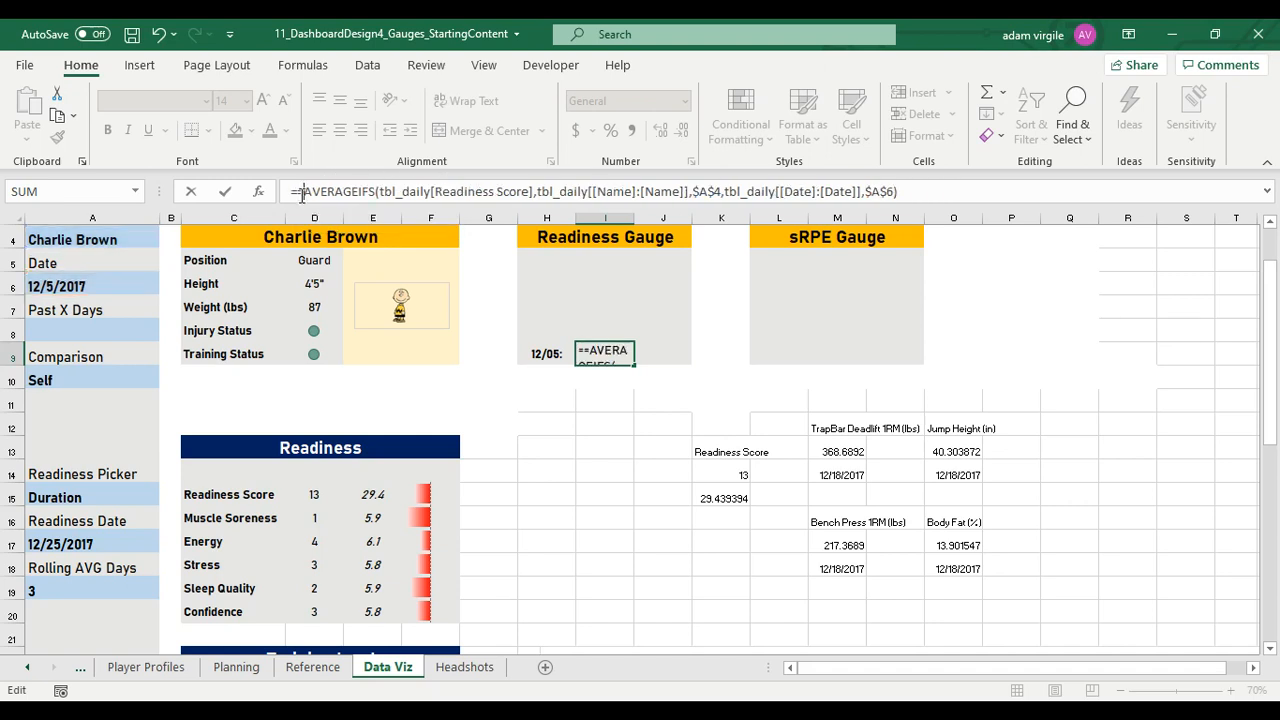
{"action": "key", "text": "BackSpace"}
{"action": "key", "text": "ctrl+Return"}
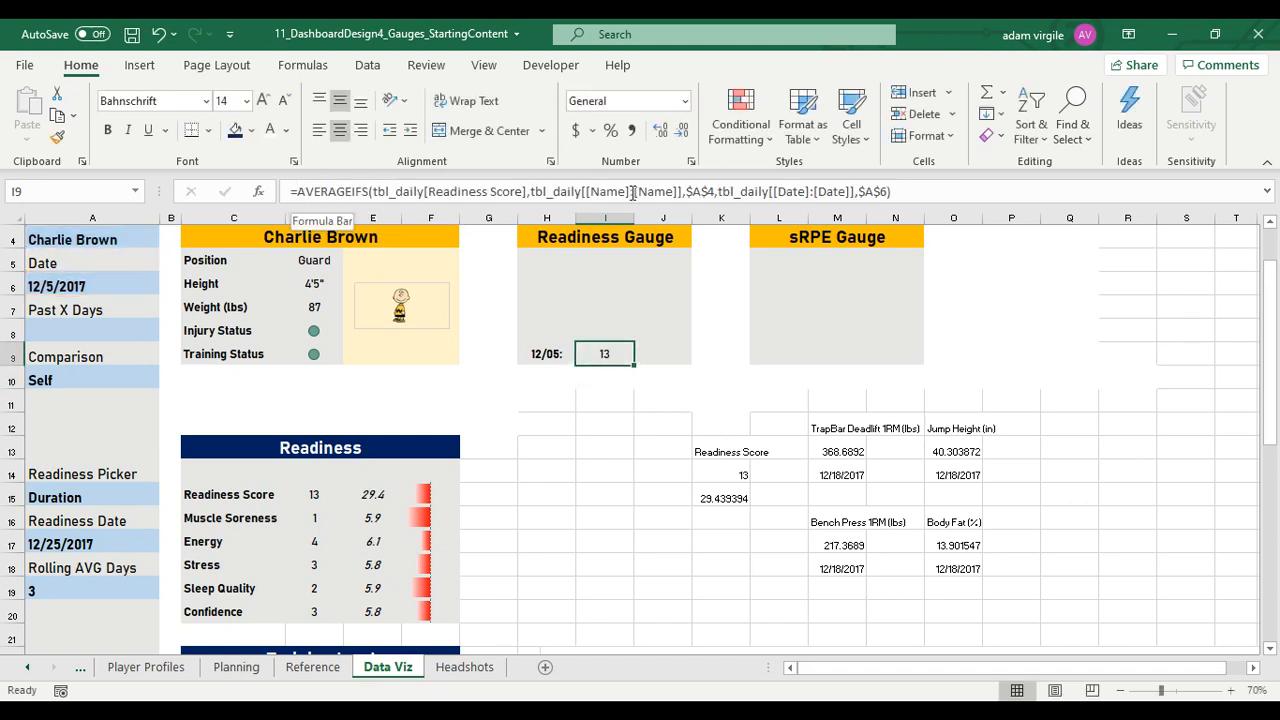
Extend the I9 formula by dividing the AVERAGEIFS expression by a copy of itself
{"action": "left_click", "coordinate": [928, 186]}
{"action": "left_click_drag", "start_coordinate": [922, 206], "coordinate": [897, 240]}
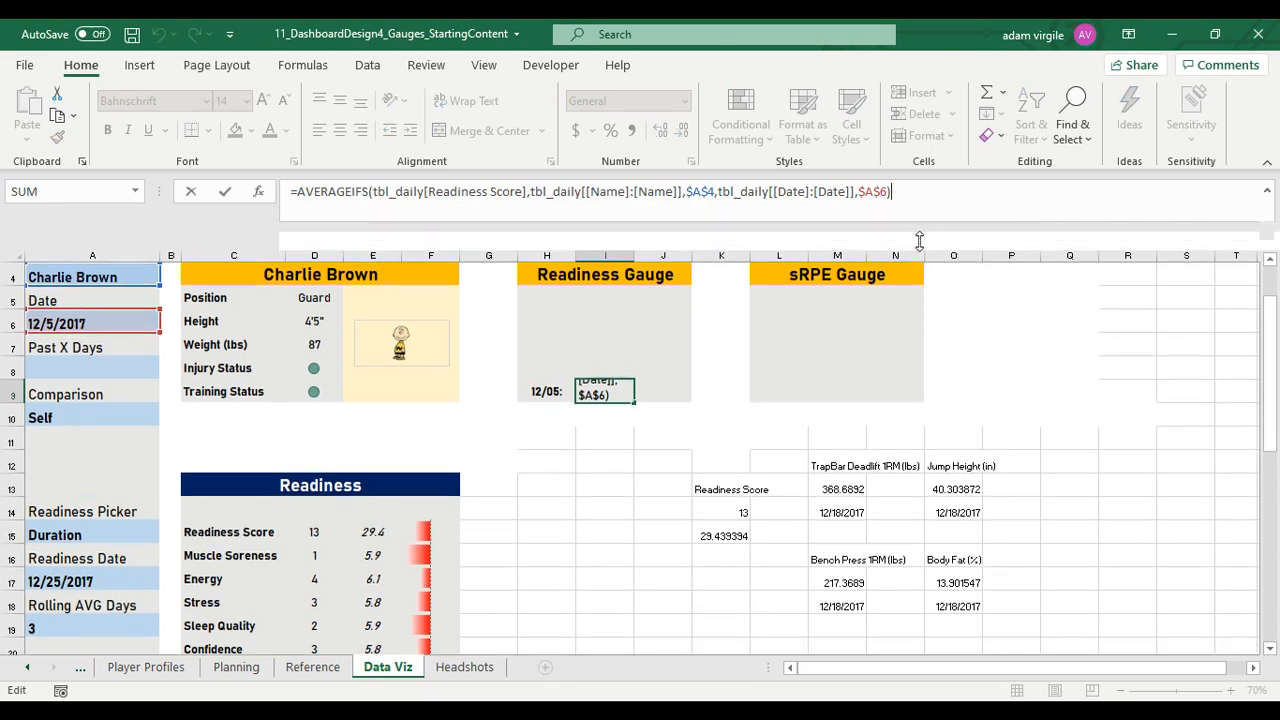
{"action": "left_click", "coordinate": [346, 193]}
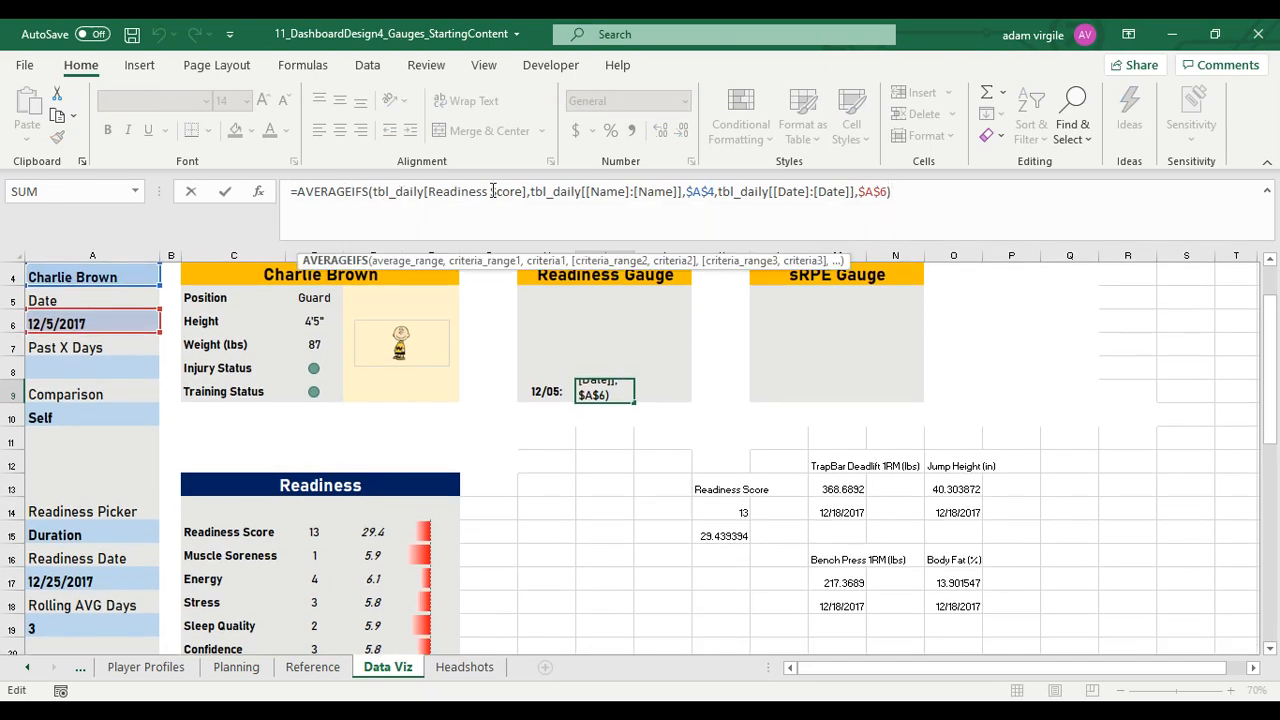
{"action": "left_click", "coordinate": [921, 190]}
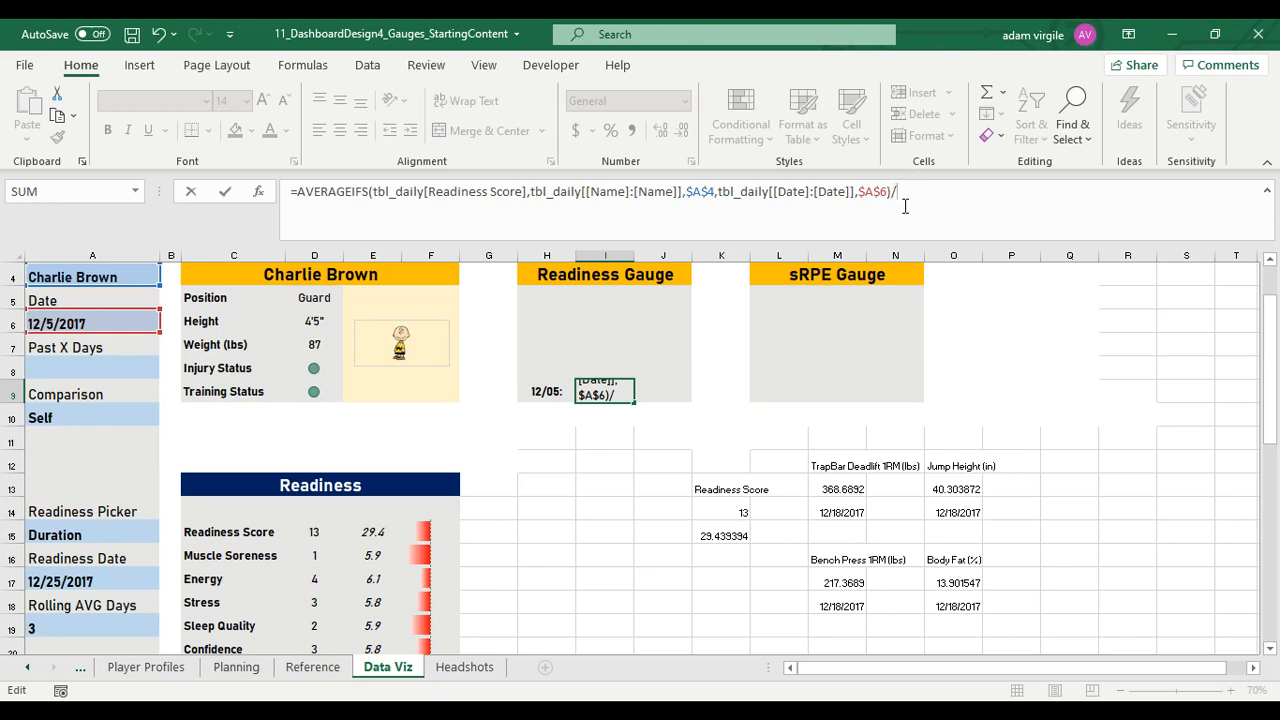
{"action": "left_click_drag", "start_coordinate": [894, 191], "coordinate": [299, 192]}
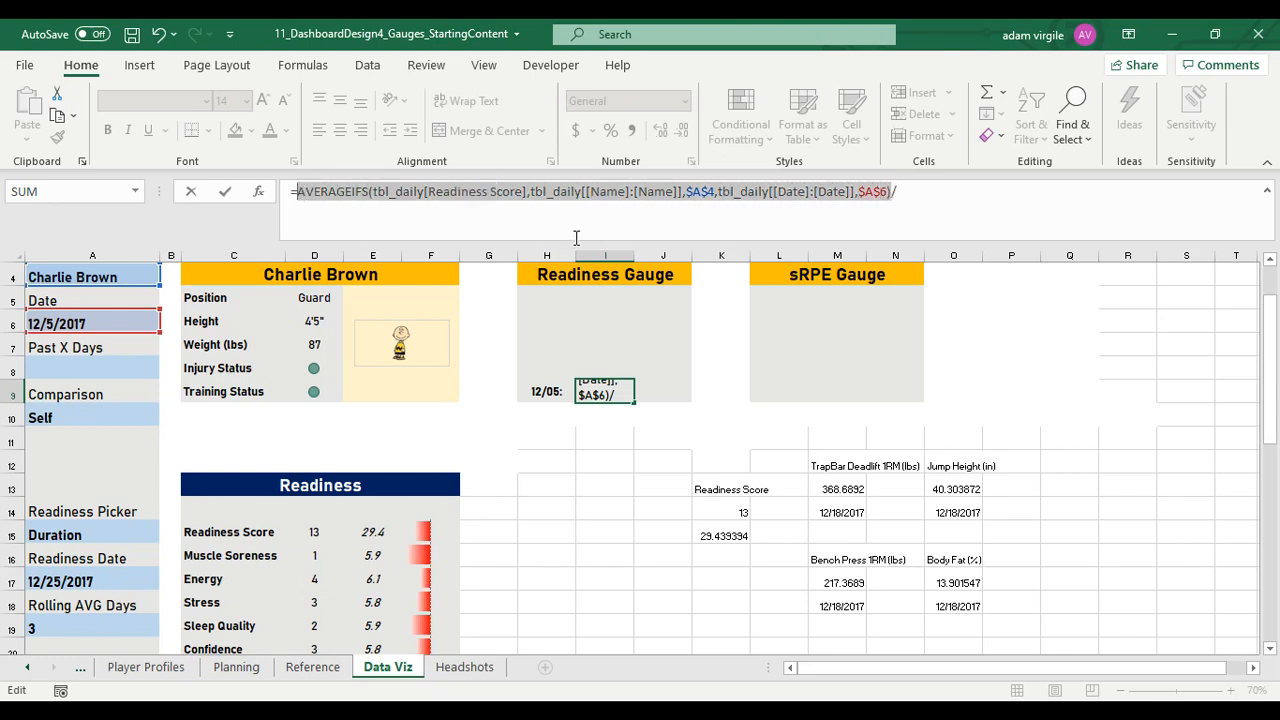
{"action": "key", "text": "ctrl+c"}
{"action": "left_click", "coordinate": [926, 188]}
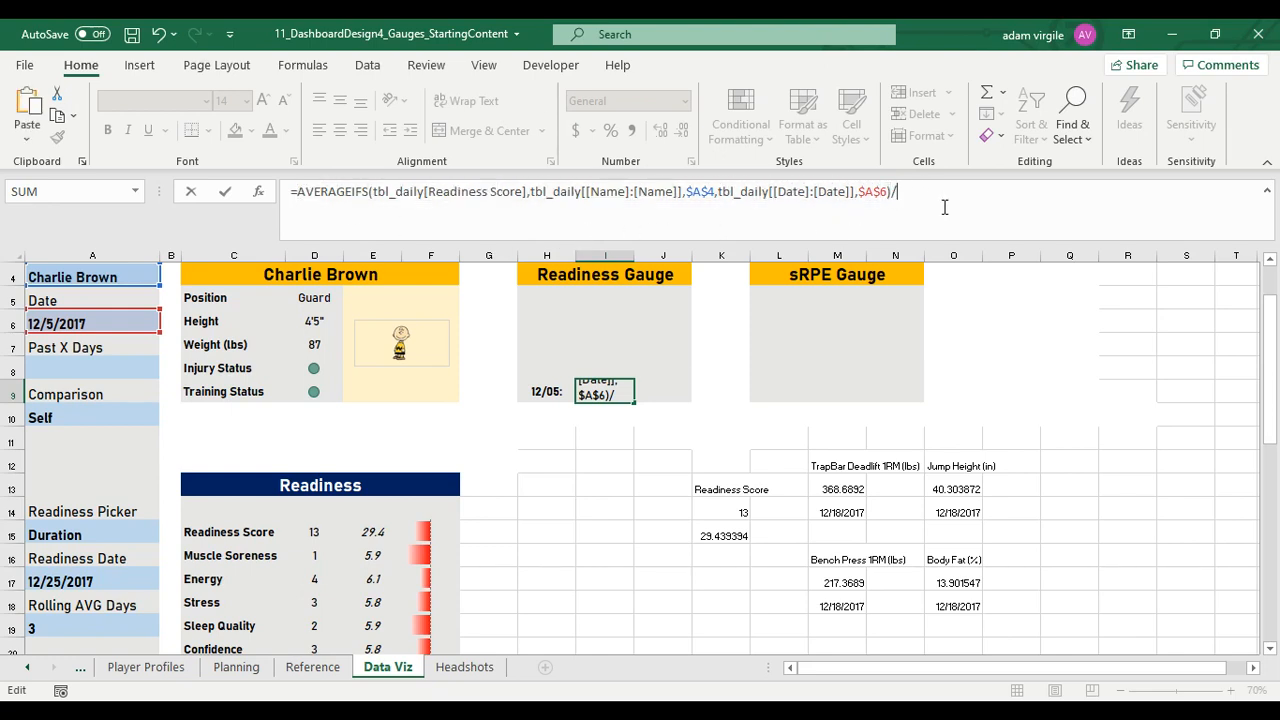
{"action": "type", "text": "/"}
{"action": "key", "text": "ctrl+v"}
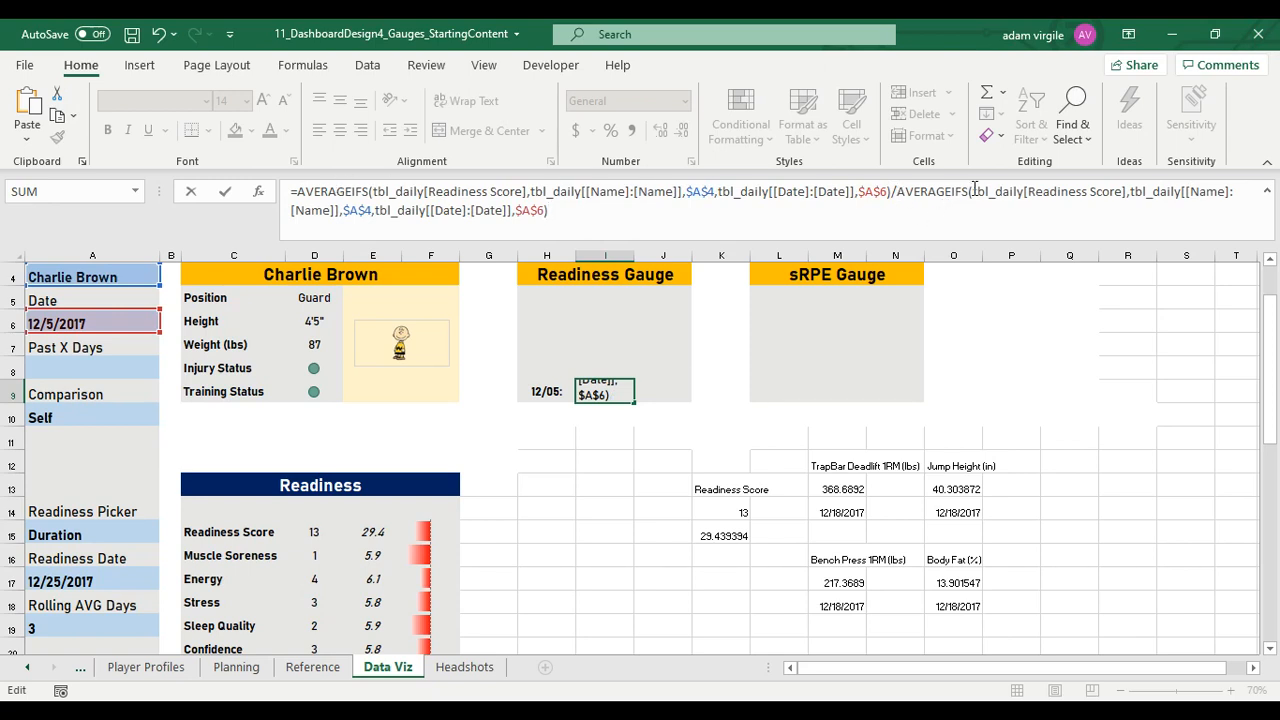
Change the function in the divisor of the I9 formula from AVERAGEIFS to MAXIFS
{"action": "left_click_drag", "start_coordinate": [898, 197], "coordinate": [951, 197]}
{"action": "type", "text": "MAX"}
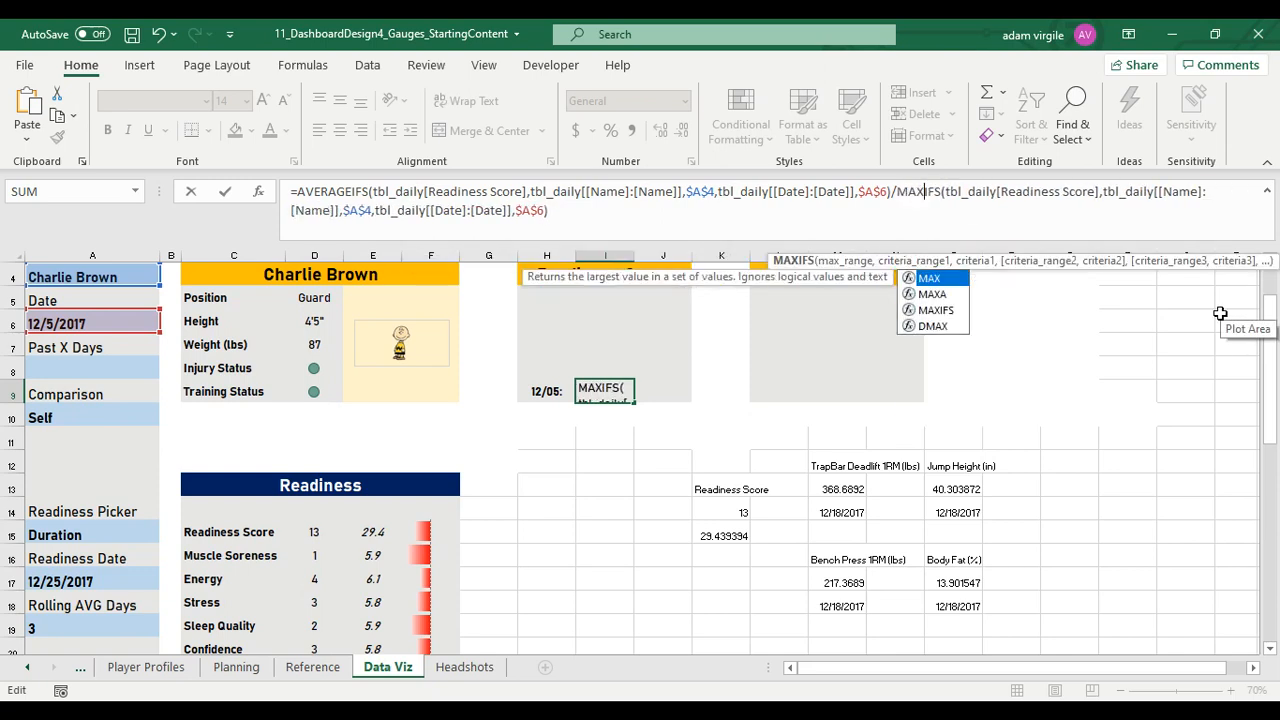
{"action": "left_click", "coordinate": [783, 214]}
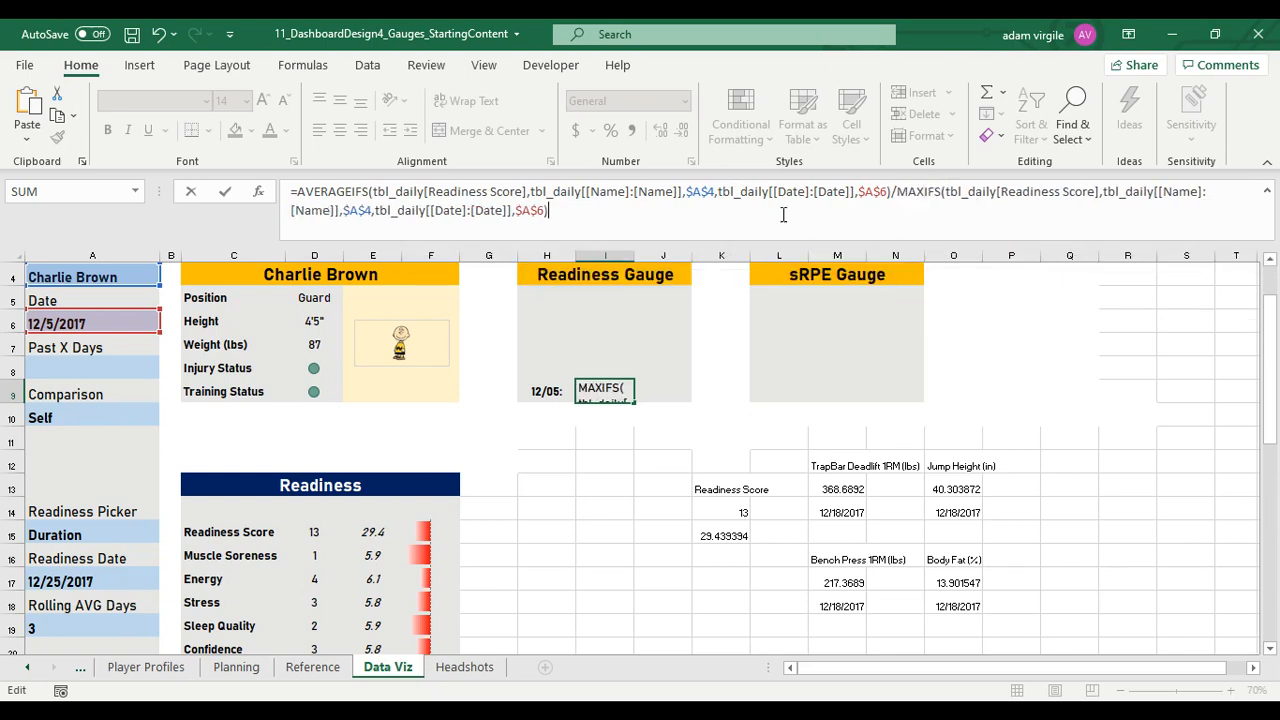
{"action": "key", "text": "Return"}
{"action": "key", "text": "Up"}
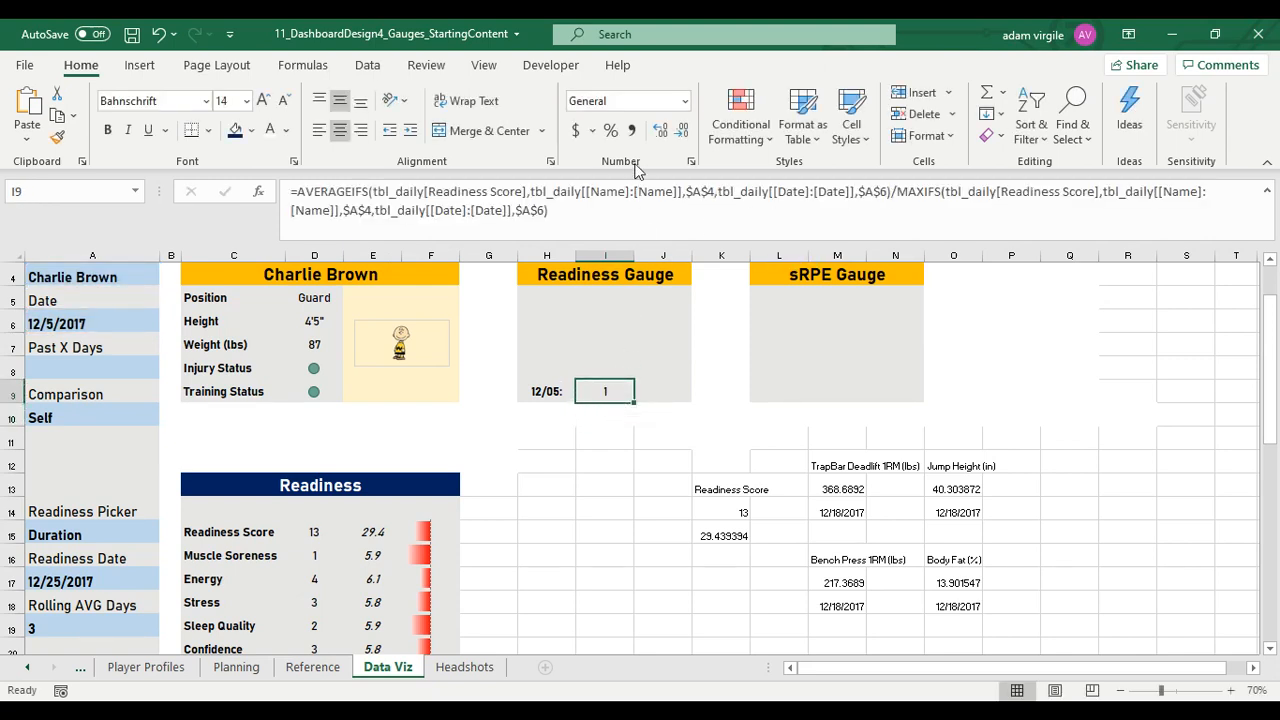
Apply the Number format to the readiness ratio in I9
{"action": "left_click", "coordinate": [624, 104]}
{"action": "key", "text": "Down"}
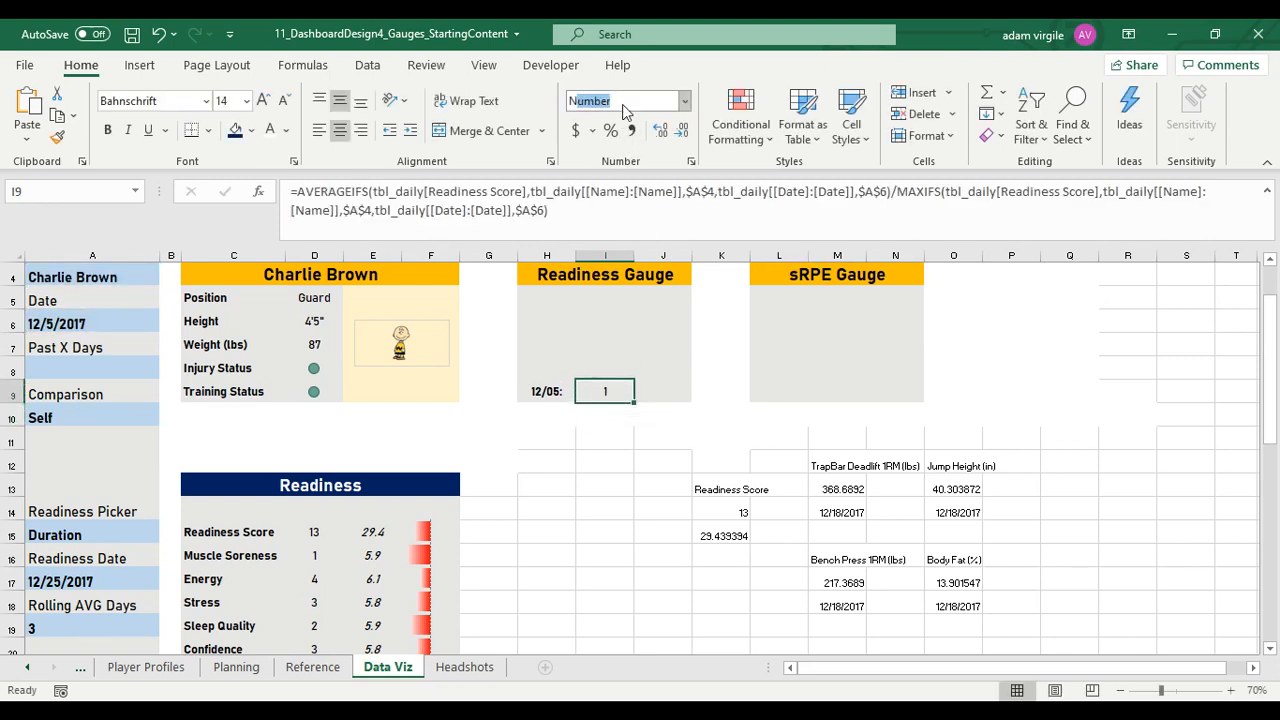
{"action": "key", "text": "Return"}
{"action": "left_click", "coordinate": [624, 104]}
{"action": "type", "text": "Per"}
{"action": "key", "text": "BackSpace"}
{"action": "key", "text": "Escape"}
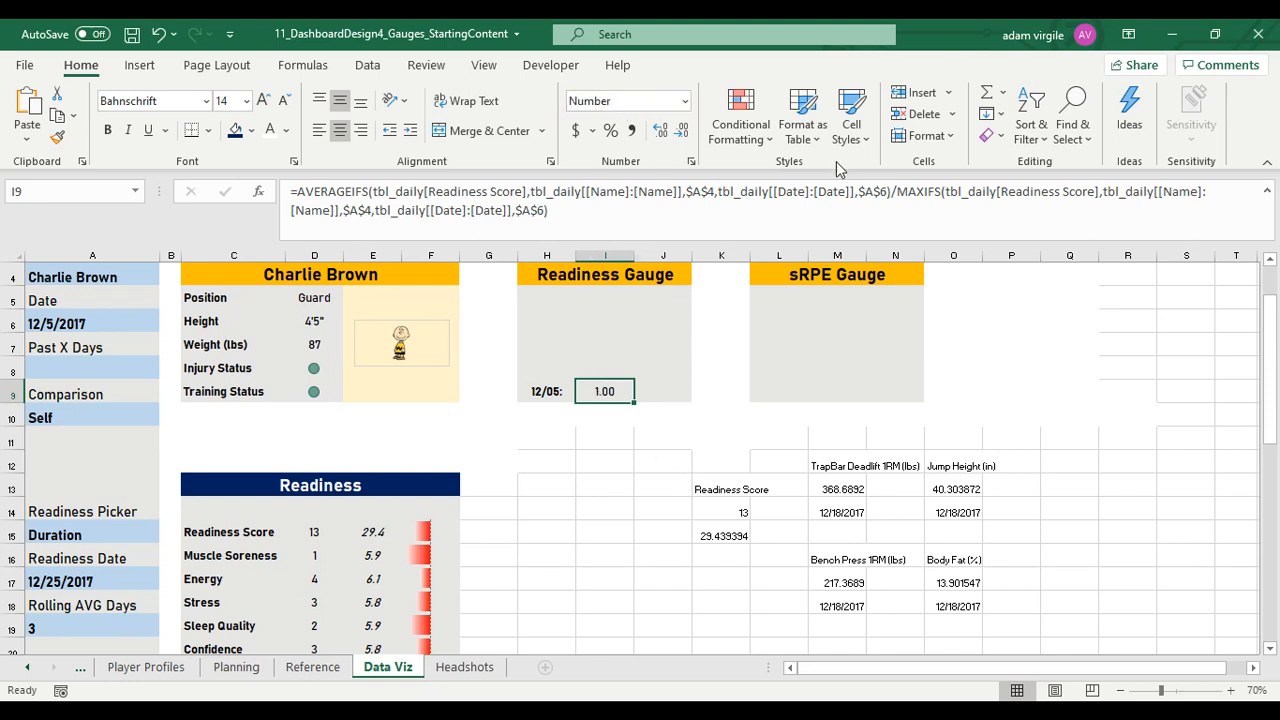
Remove the date criterion from the MAXIFS part of the I9 formula, keeping only the name criterion $A$4
{"action": "left_click", "coordinate": [404, 192]}
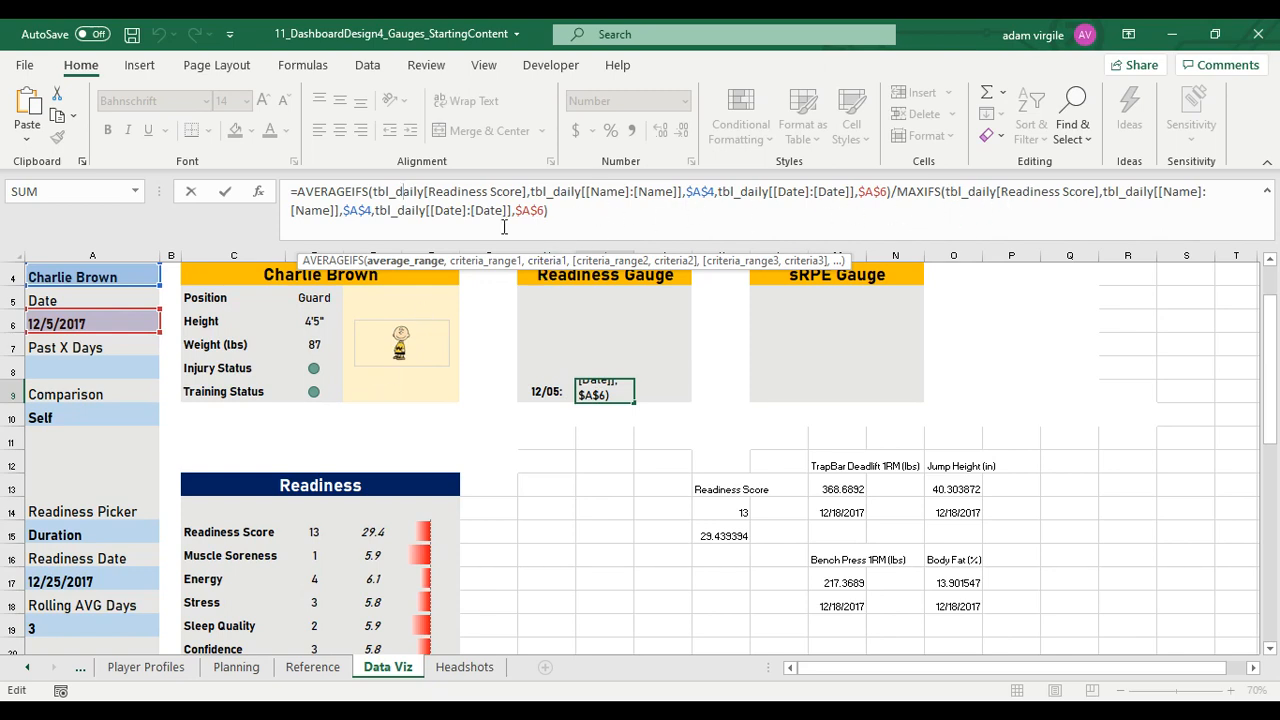
{"action": "left_click_drag", "start_coordinate": [548, 210], "coordinate": [376, 210]}
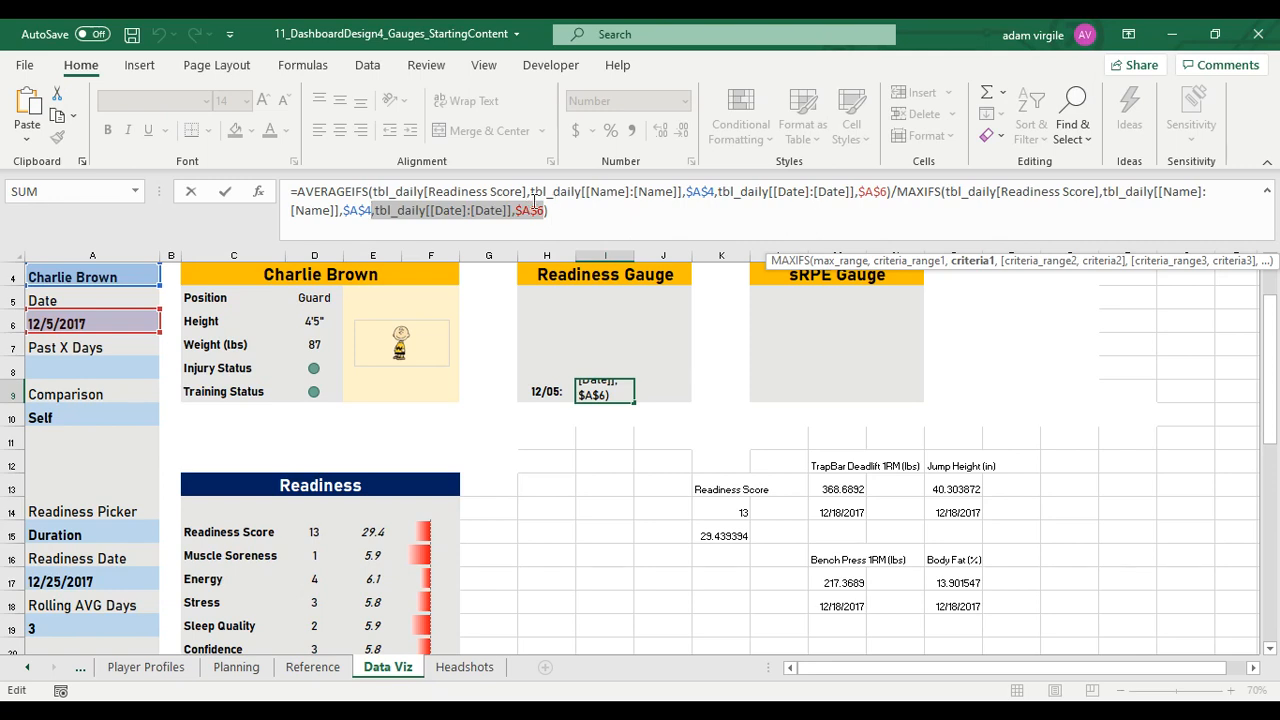
{"action": "key", "text": "BackSpace"}
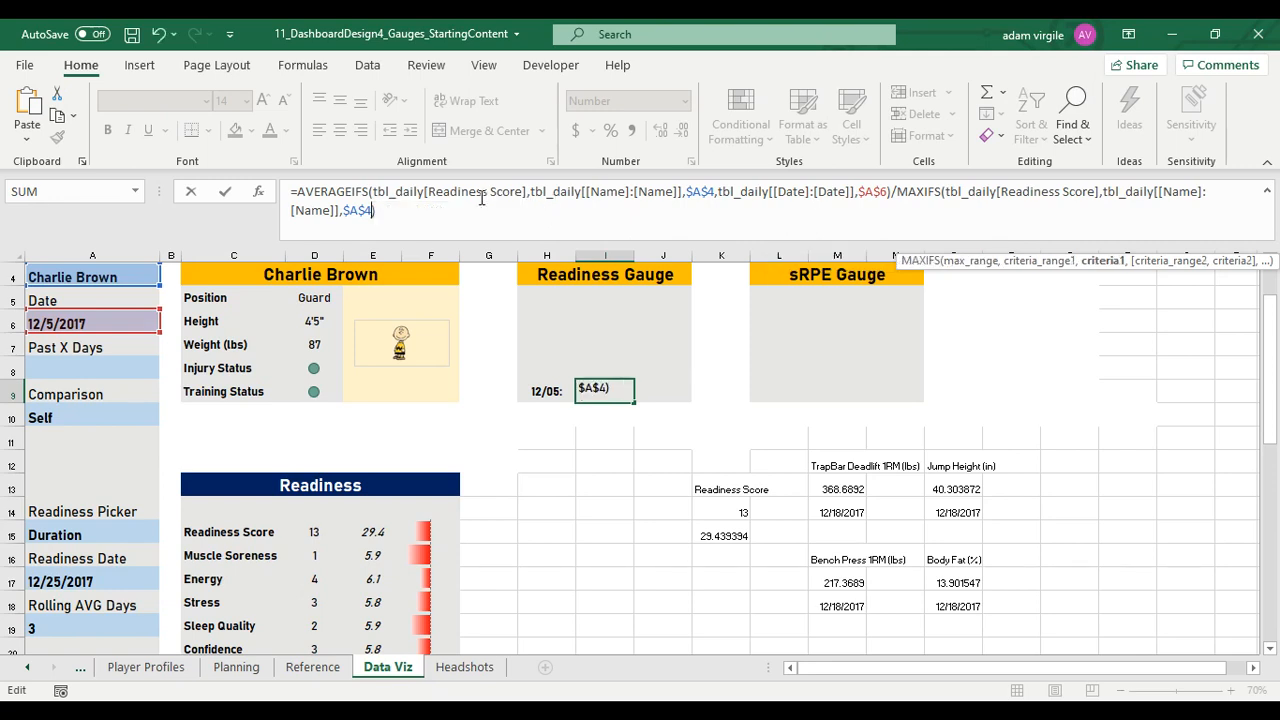
{"action": "key", "text": "Return"}
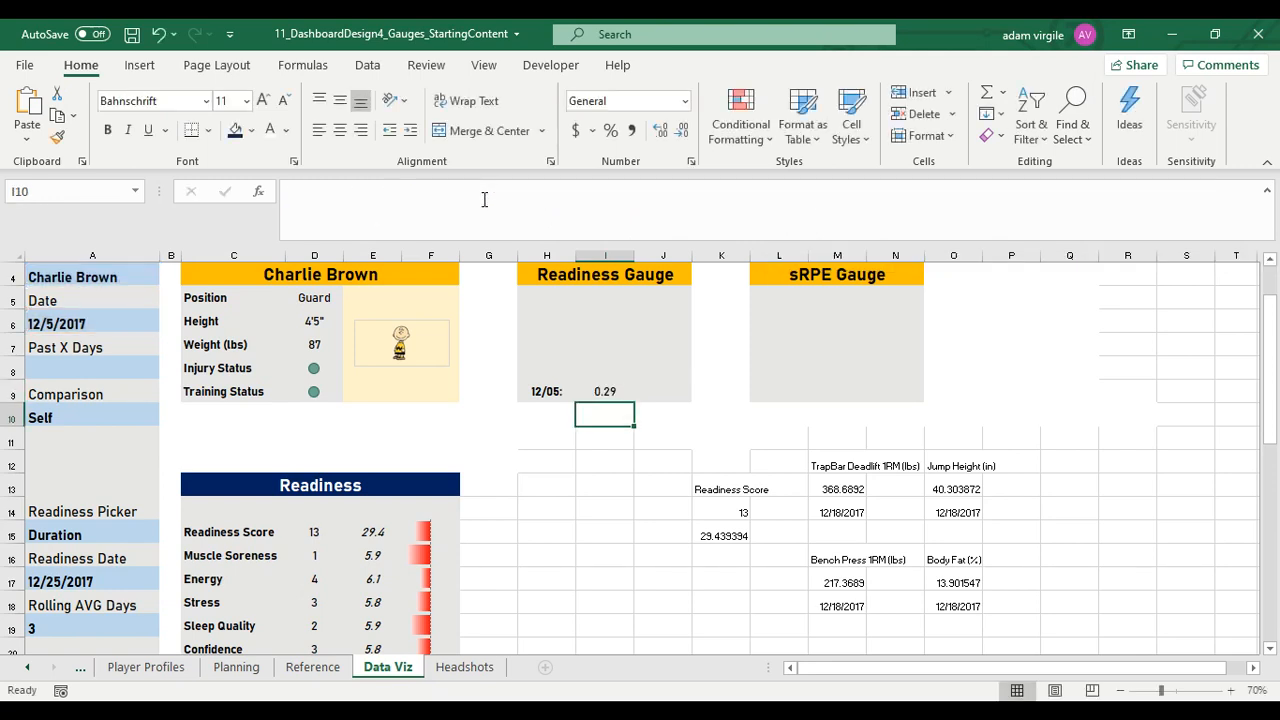
{"action": "key", "text": "Up"}
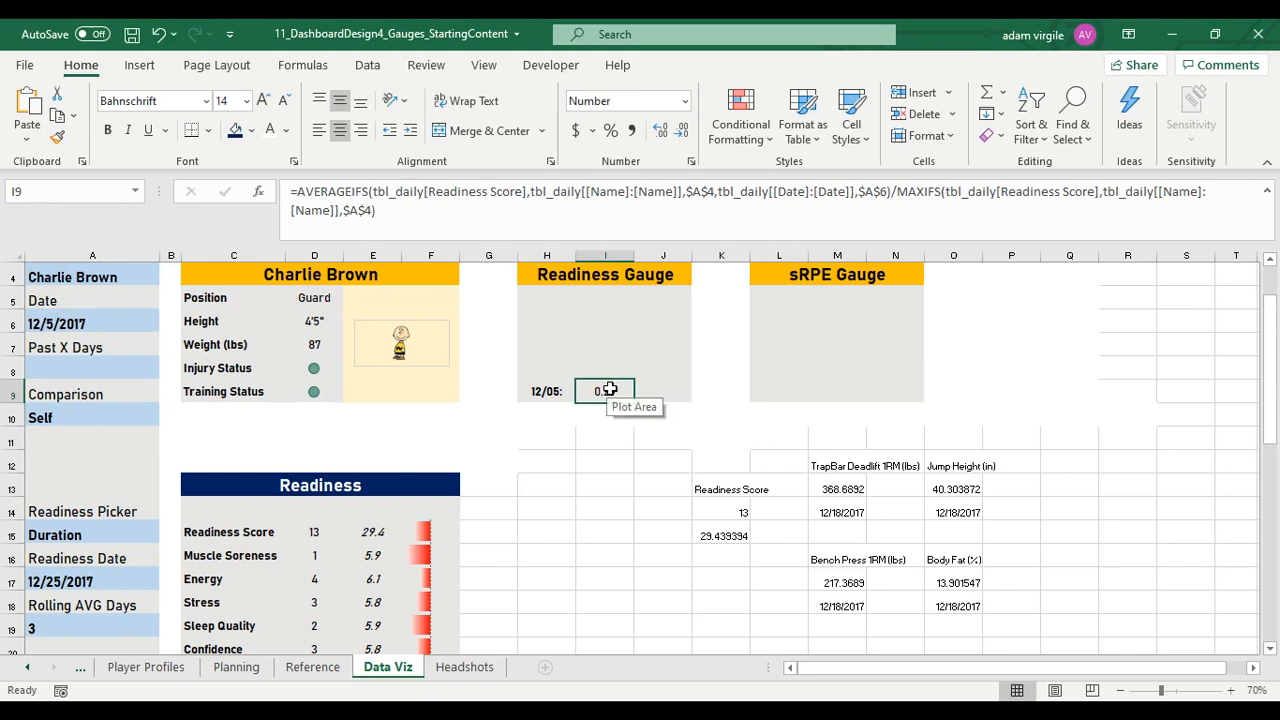
Format the readiness ratio in I9 as a bold 16 pt percentage with one decimal place
{"action": "left_click", "coordinate": [618, 104]}
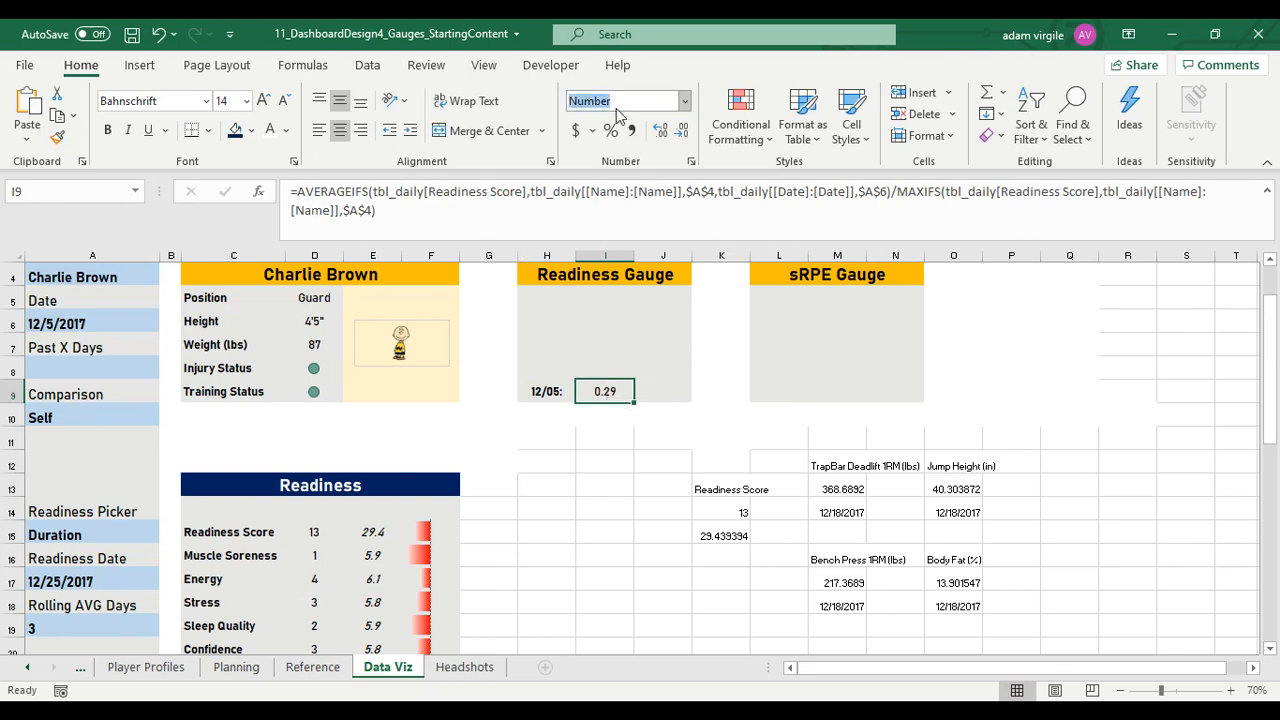
{"action": "type", "text": "Percentage"}
{"action": "key", "text": "Return"}
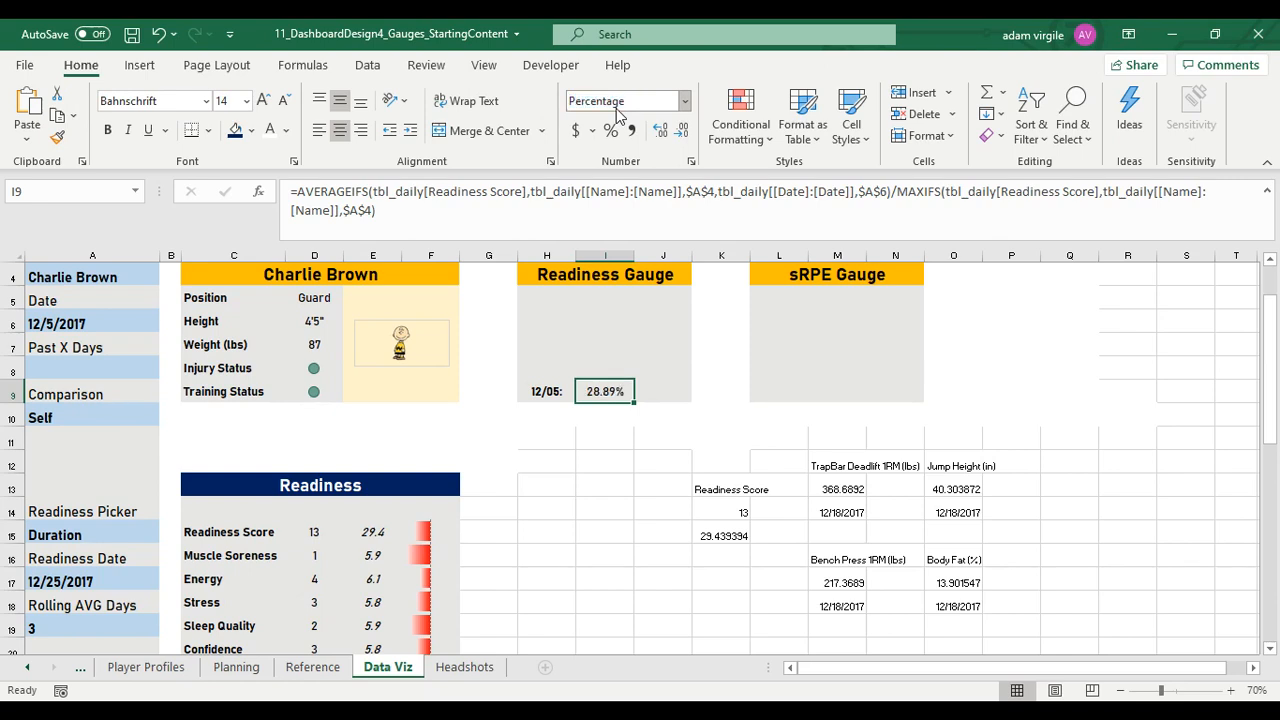
{"action": "left_click", "coordinate": [680, 134]}
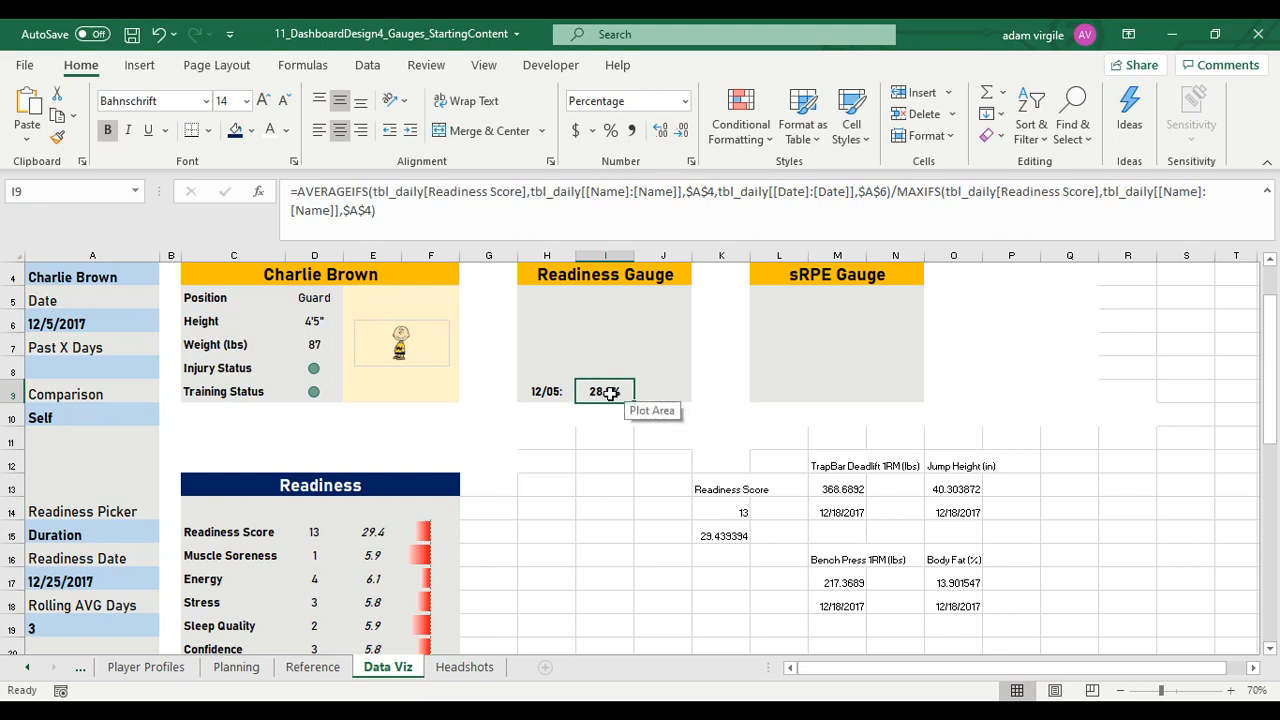
{"action": "left_click", "coordinate": [230, 101]}
{"action": "type", "text": "16"}
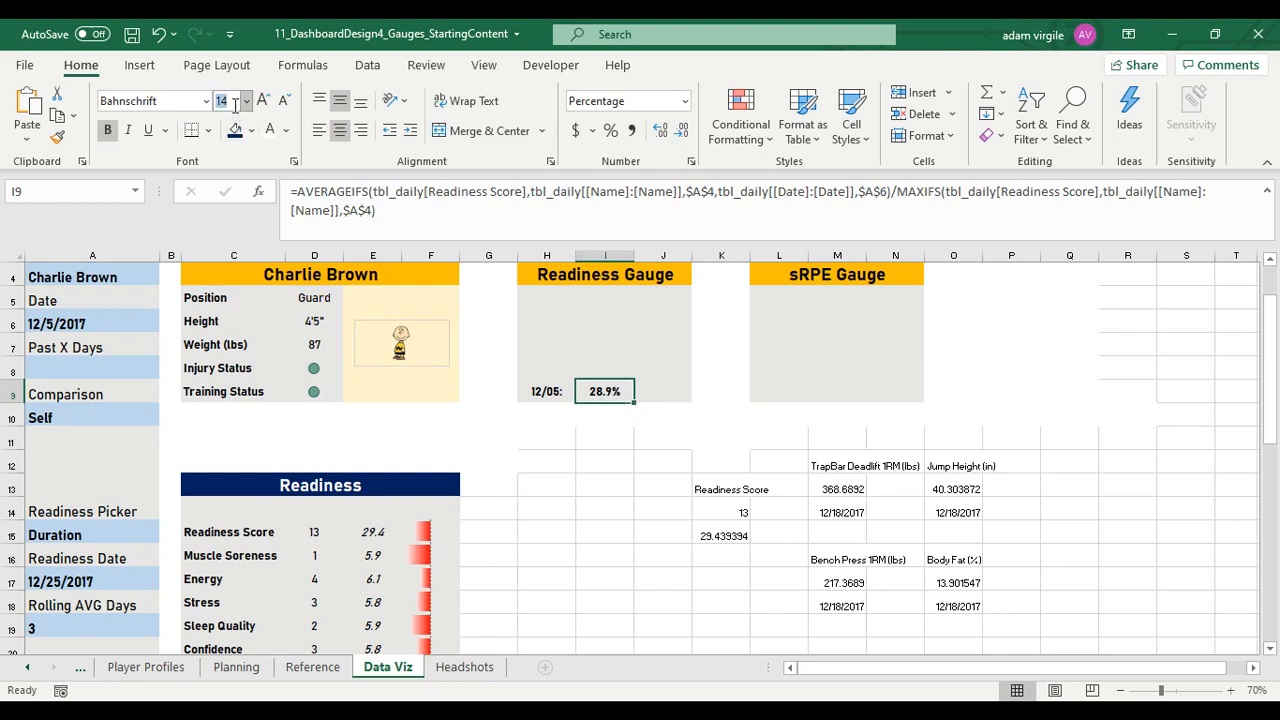
{"action": "key", "text": "Return"}
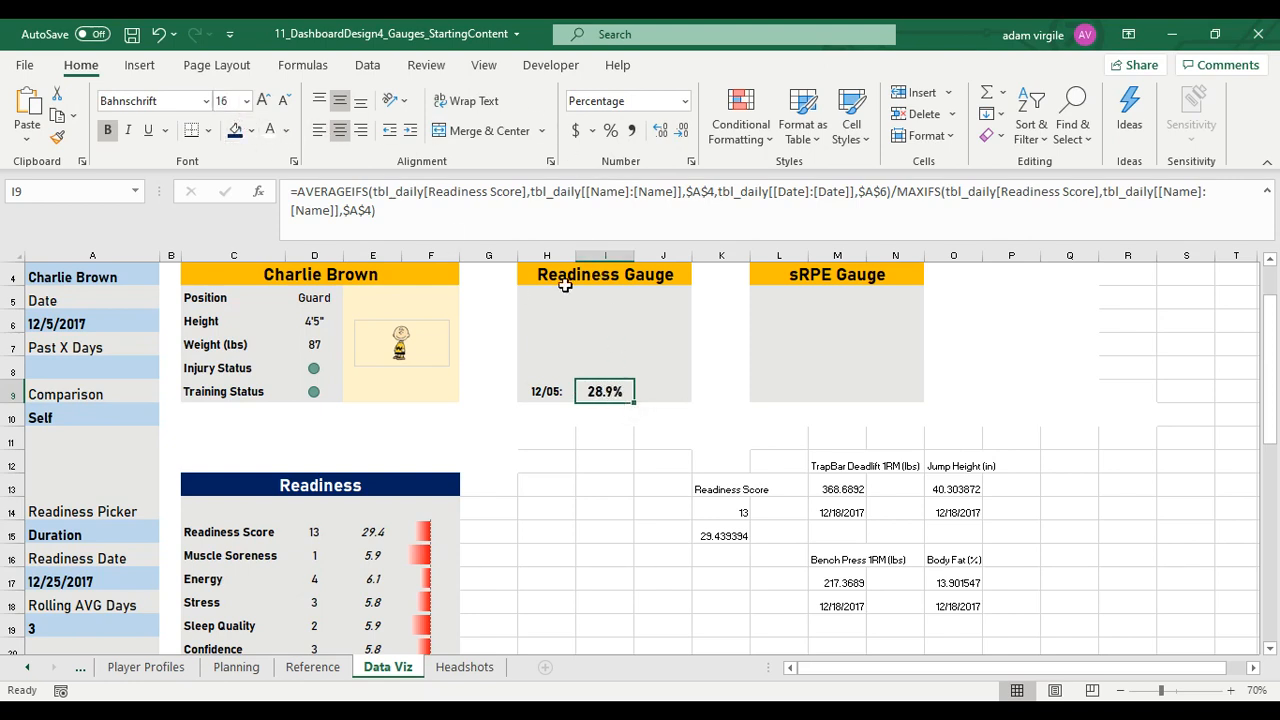
Wrap the whole I9 formula in IFERROR, returning an empty string "" on error
{"action": "left_click", "coordinate": [298, 190]}
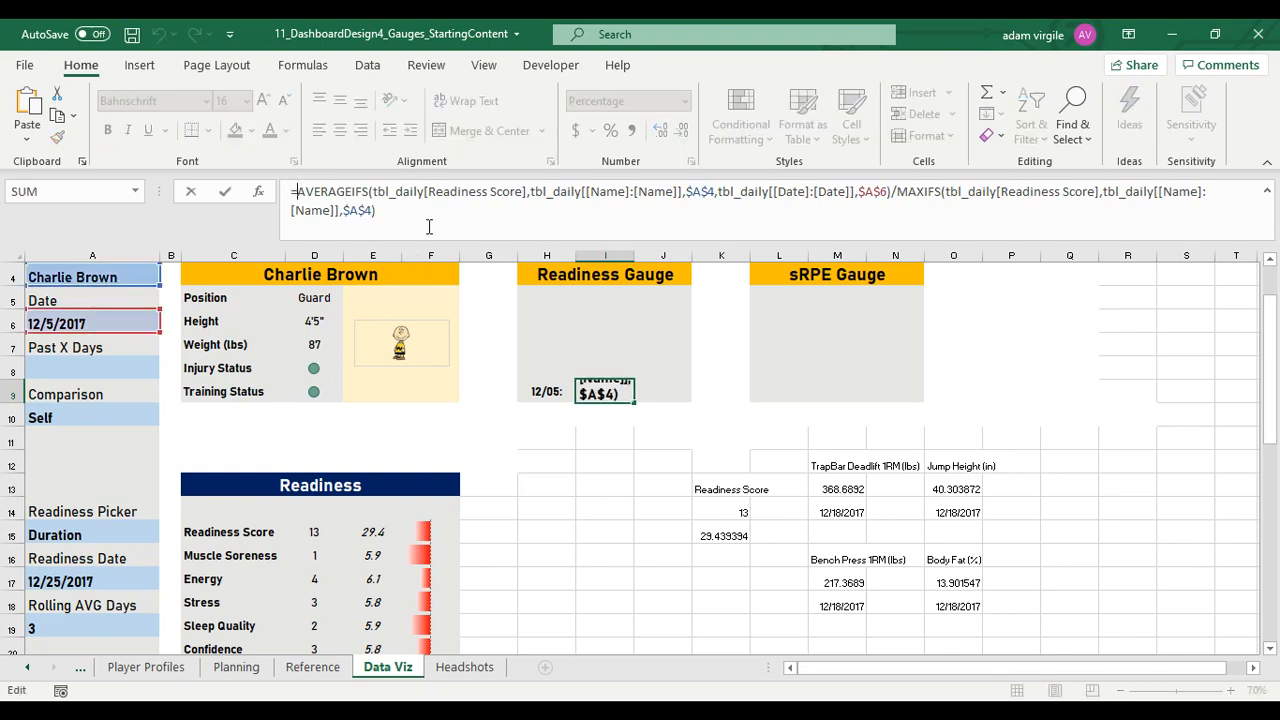
{"action": "type", "text": "IFERROR("}
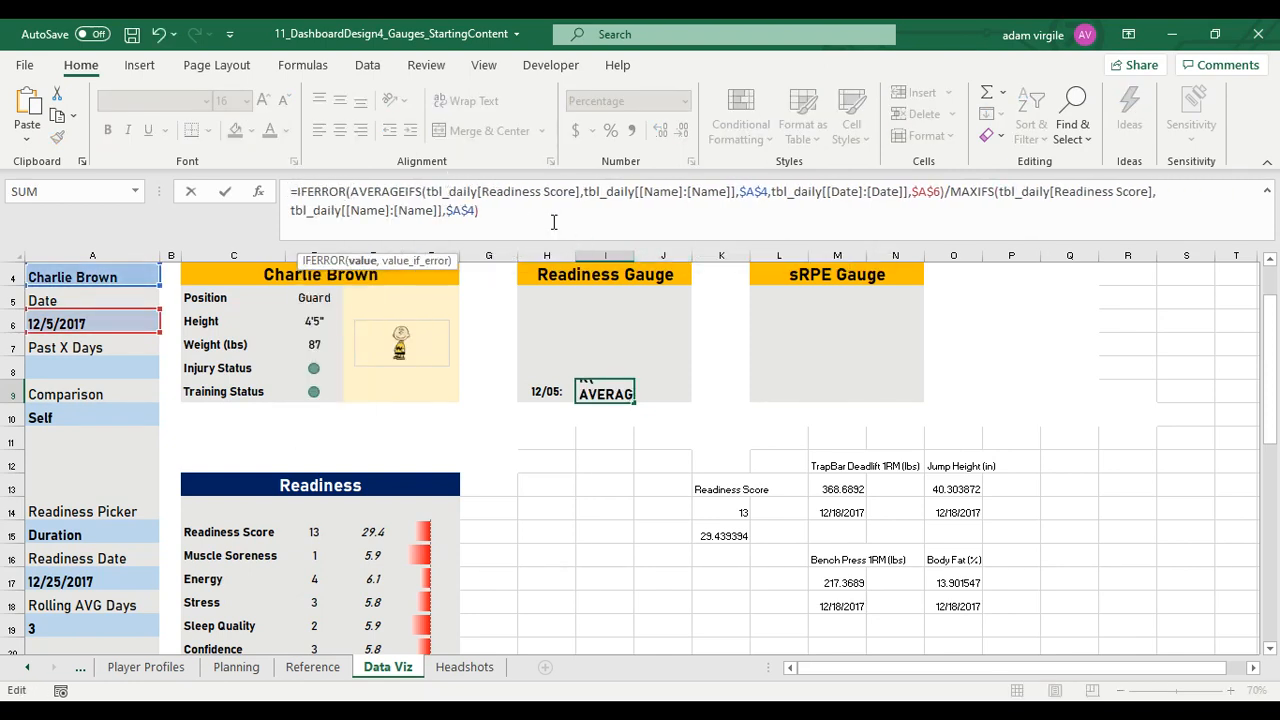
{"action": "type", "text": ","}
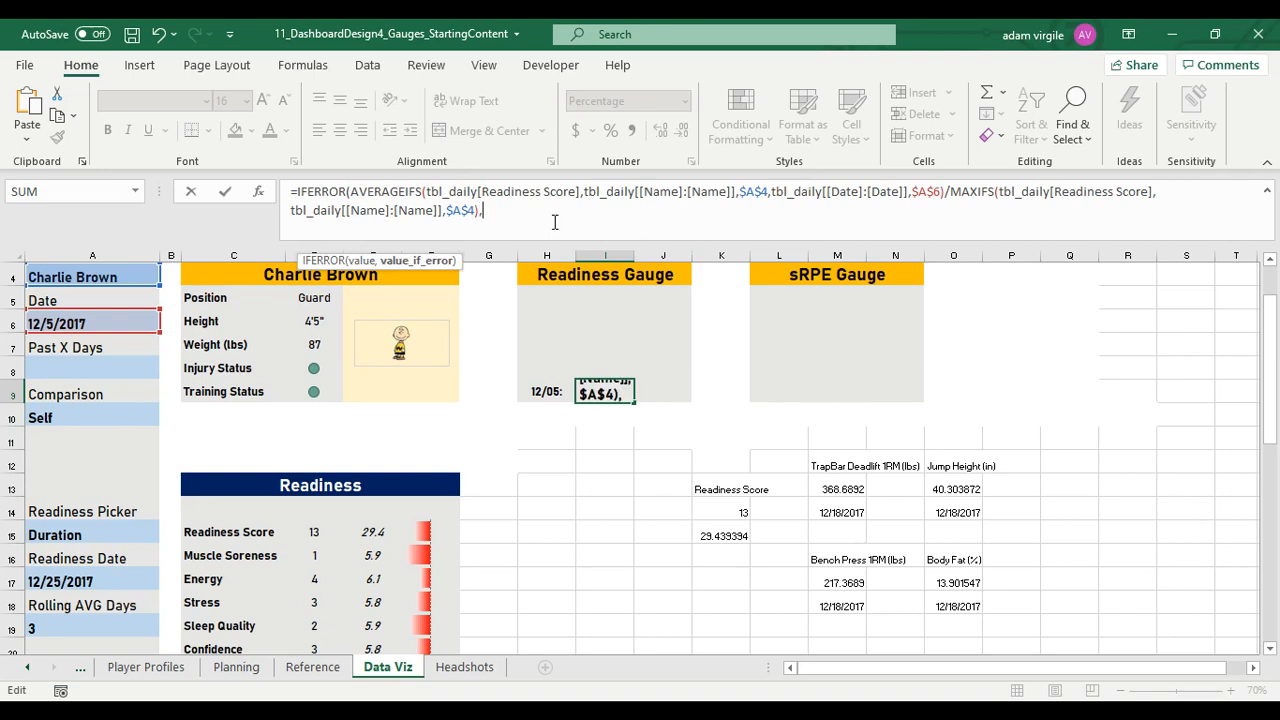
{"action": "type", "text": "\"\")"}
{"action": "key", "text": "Return"}
{"action": "key", "text": "Up"}
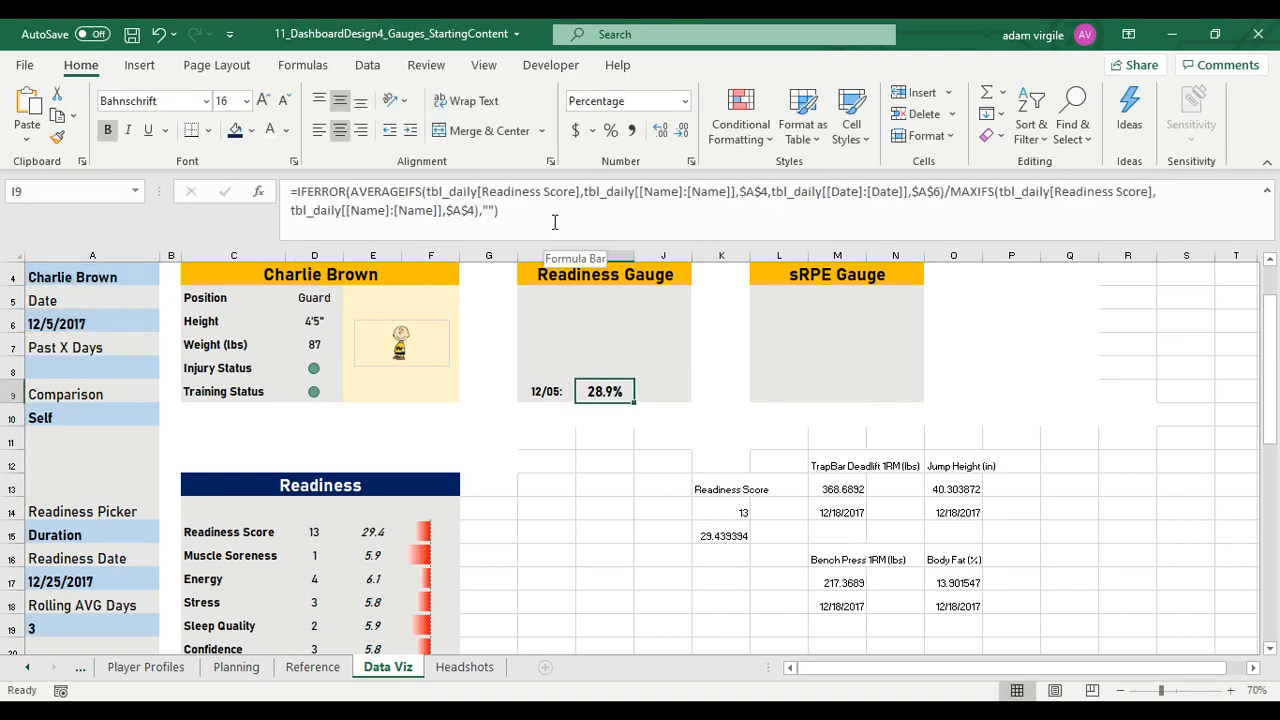
Enter the label "of Max" in J9, beside the readiness percentage
{"action": "key", "text": "Right"}
{"action": "key", "text": "Left"}
{"action": "key", "text": "Left"}
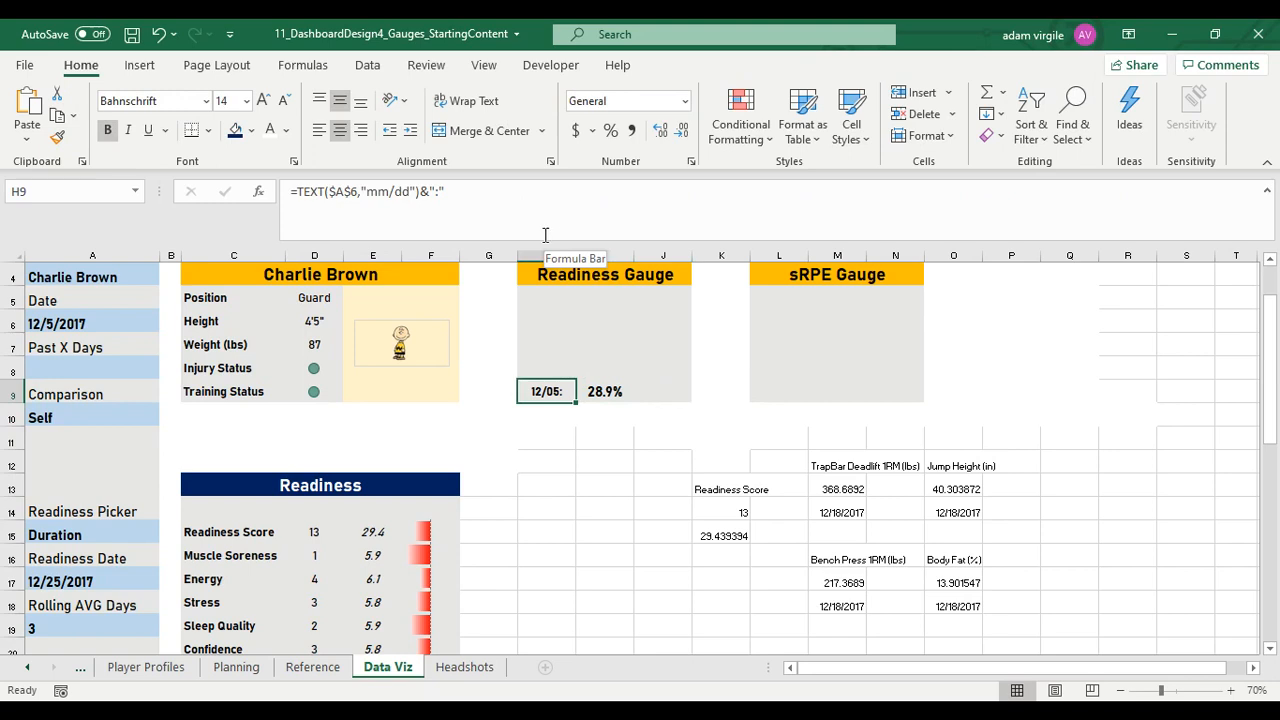
{"action": "key", "text": "Right"}
{"action": "key", "text": "Right"}
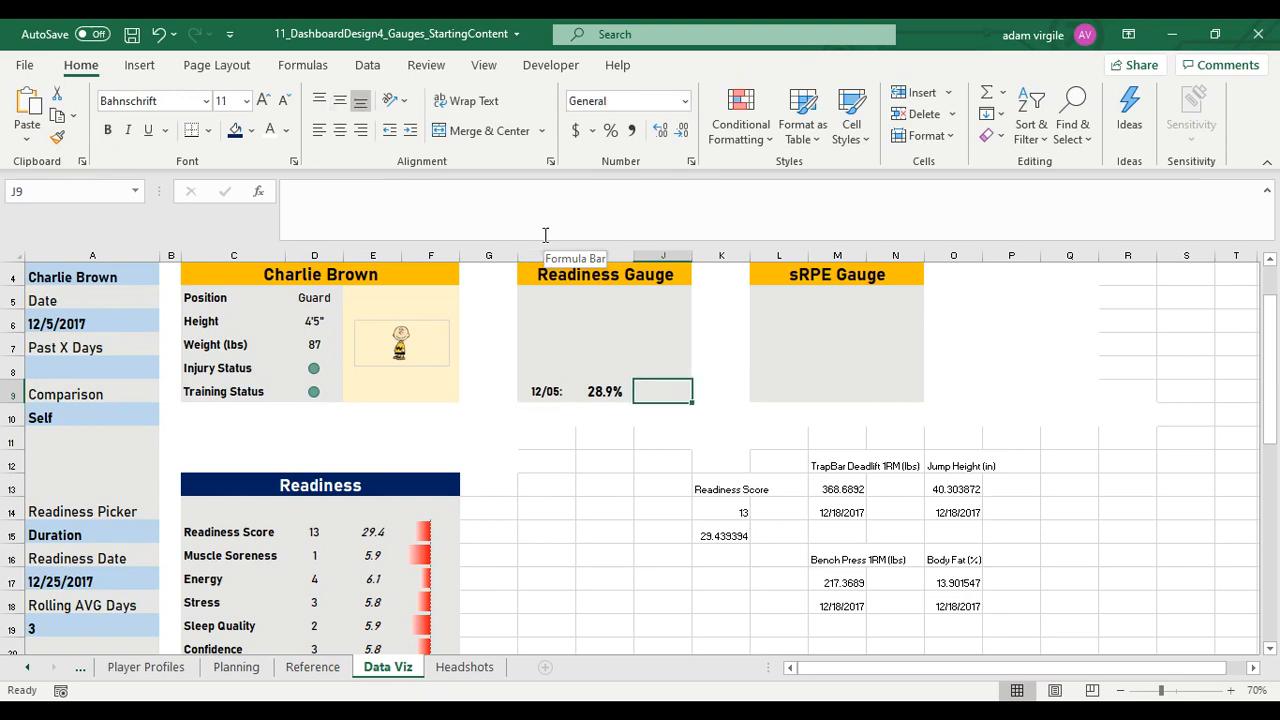
{"action": "type", "text": "of Max"}
{"action": "key", "text": "ctrl+Return"}
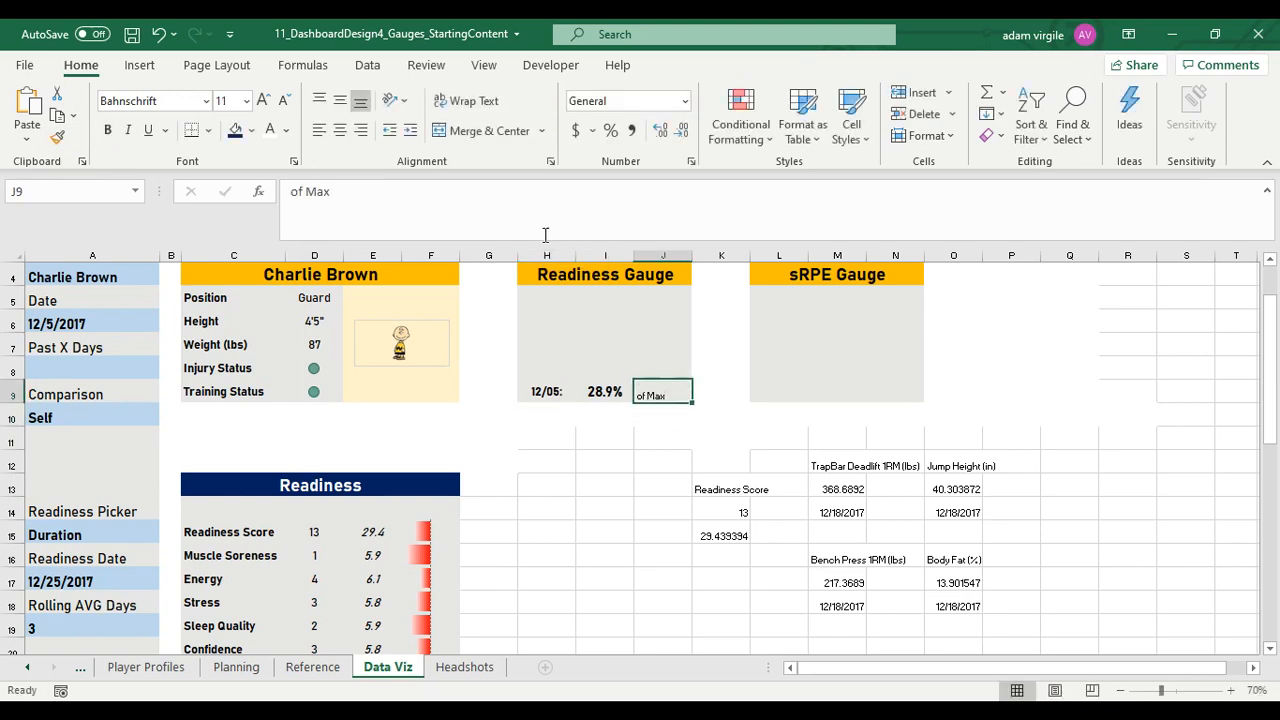
Format the "of Max" label in J9 as 14 pt bold
{"action": "key", "text": "ctrl+b"}
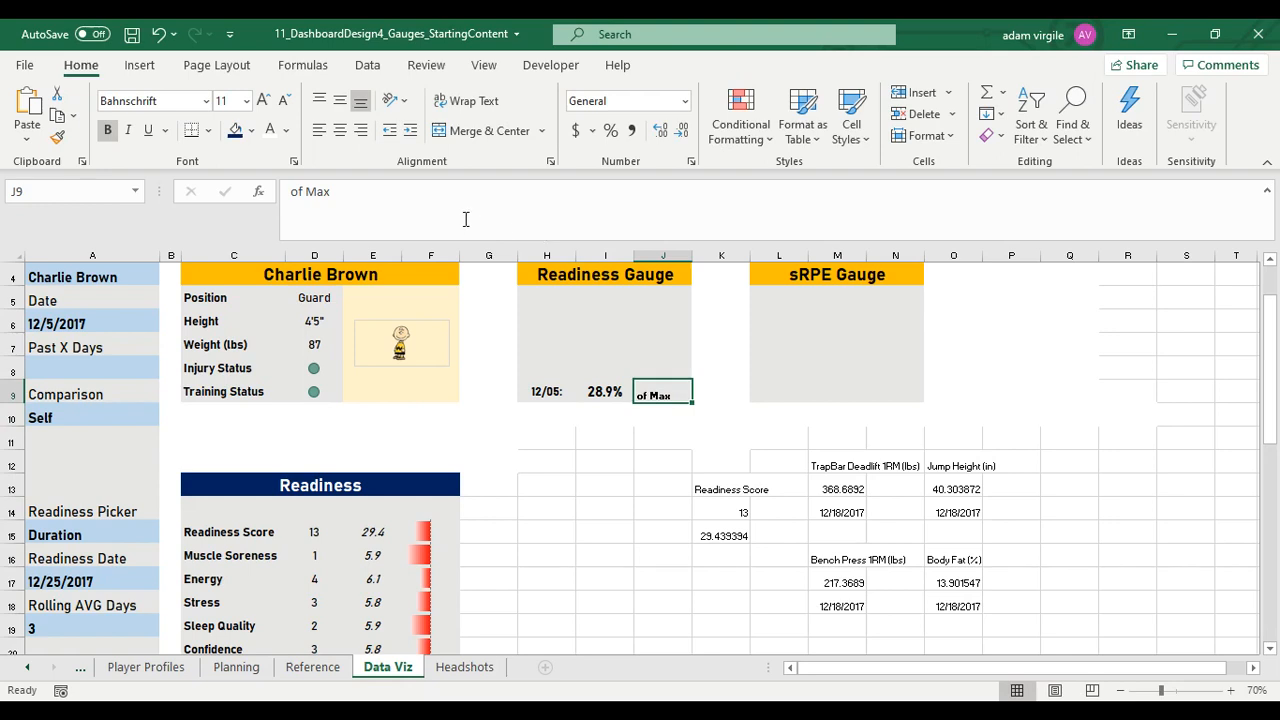
{"action": "left_click", "coordinate": [220, 101]}
{"action": "type", "text": "14"}
{"action": "key", "text": "Return"}
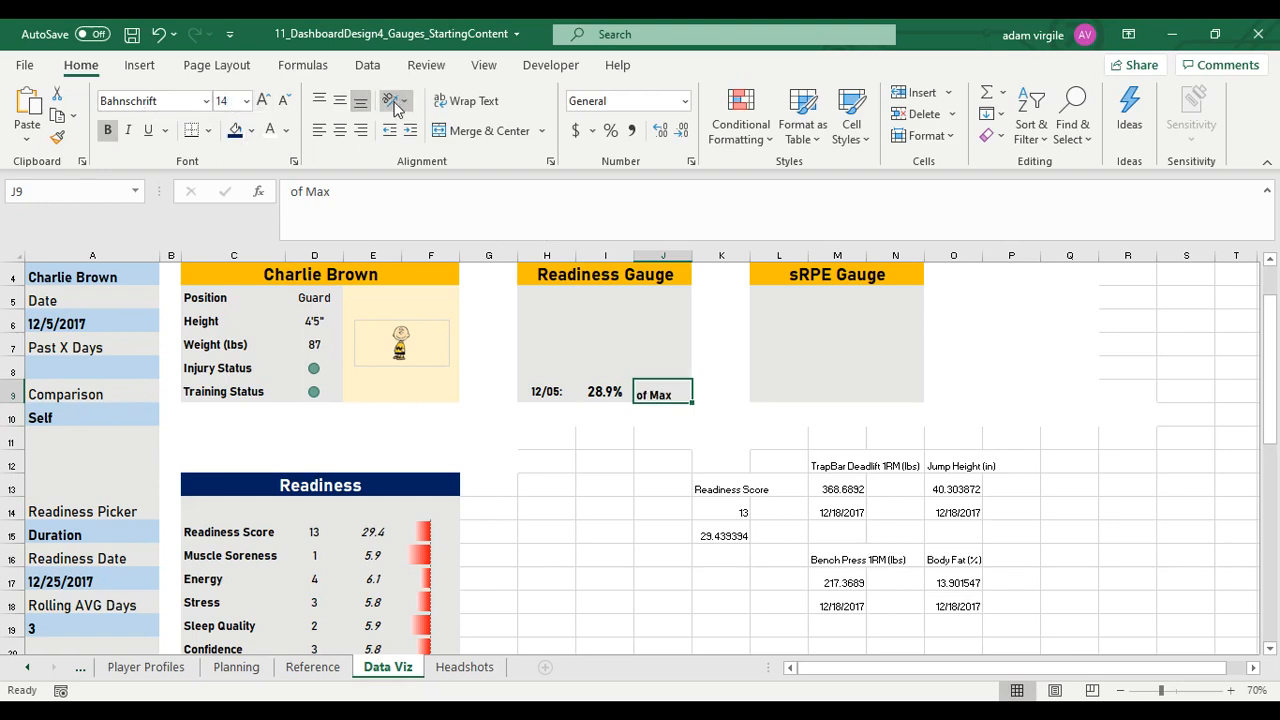
Centre the "of Max" label in J9 both vertically and horizontally
{"action": "left_click", "coordinate": [340, 101]}
{"action": "left_click", "coordinate": [340, 131]}
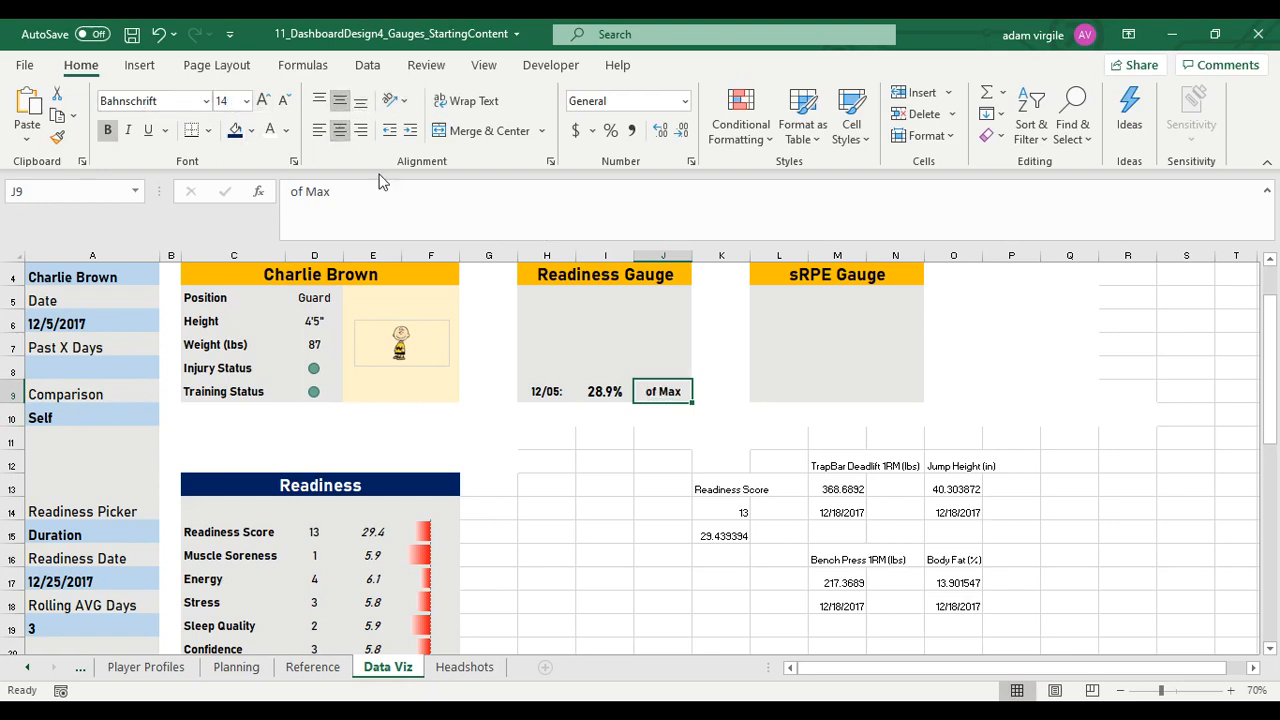
Review the formulas behind the date label in H9, the percentage in I9 and the Readiness Score in D15
{"action": "left_click", "coordinate": [560, 399]}
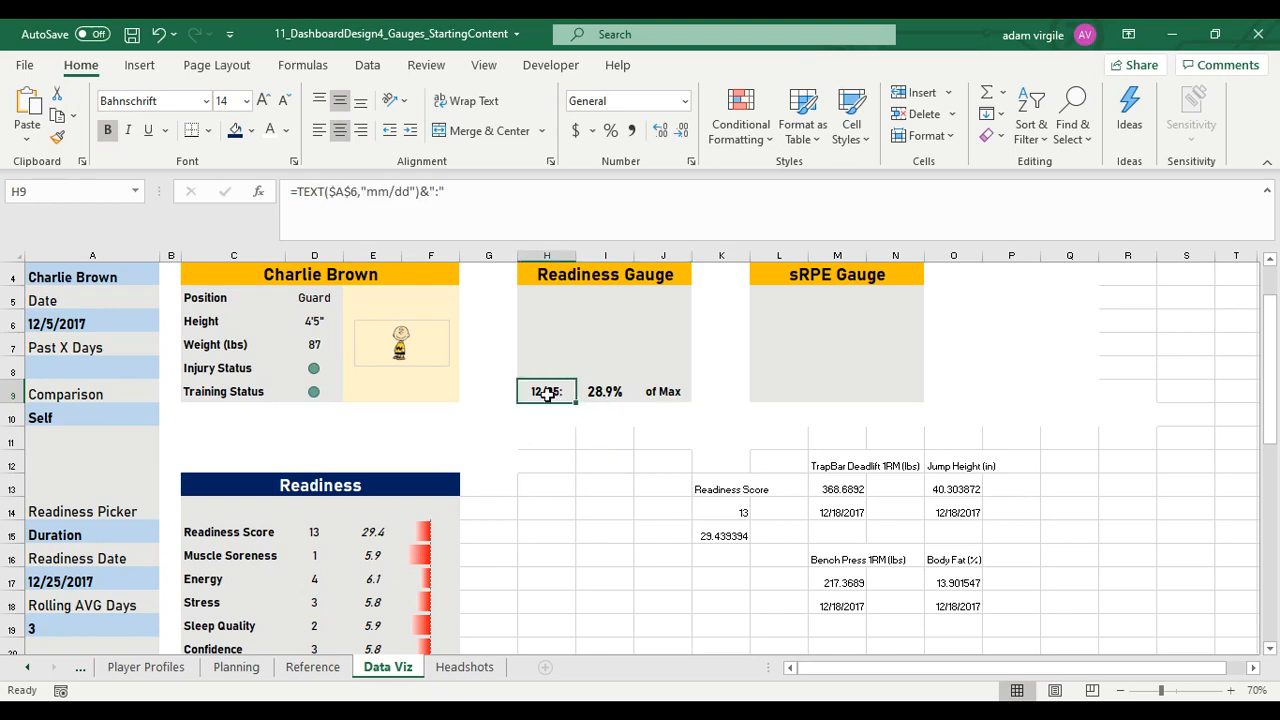
{"action": "left_click", "coordinate": [622, 392]}
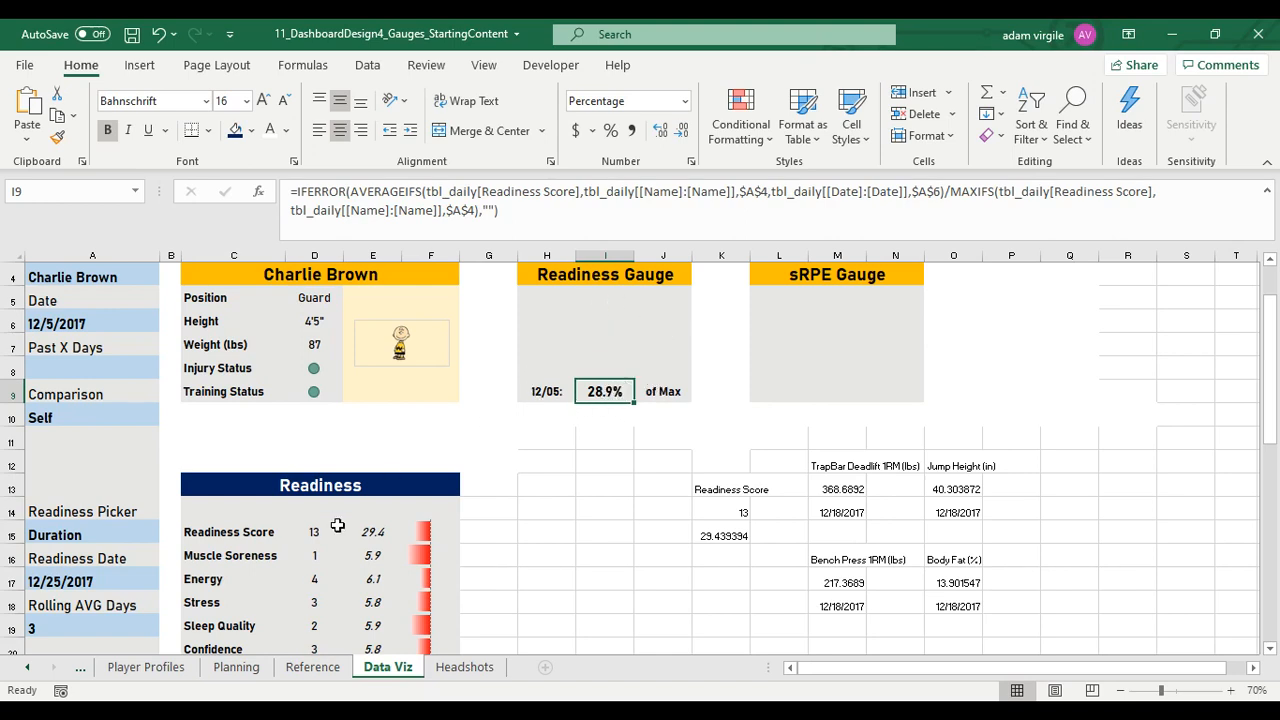
{"action": "left_click_drag", "start_coordinate": [337, 526], "coordinate": [420, 530]}
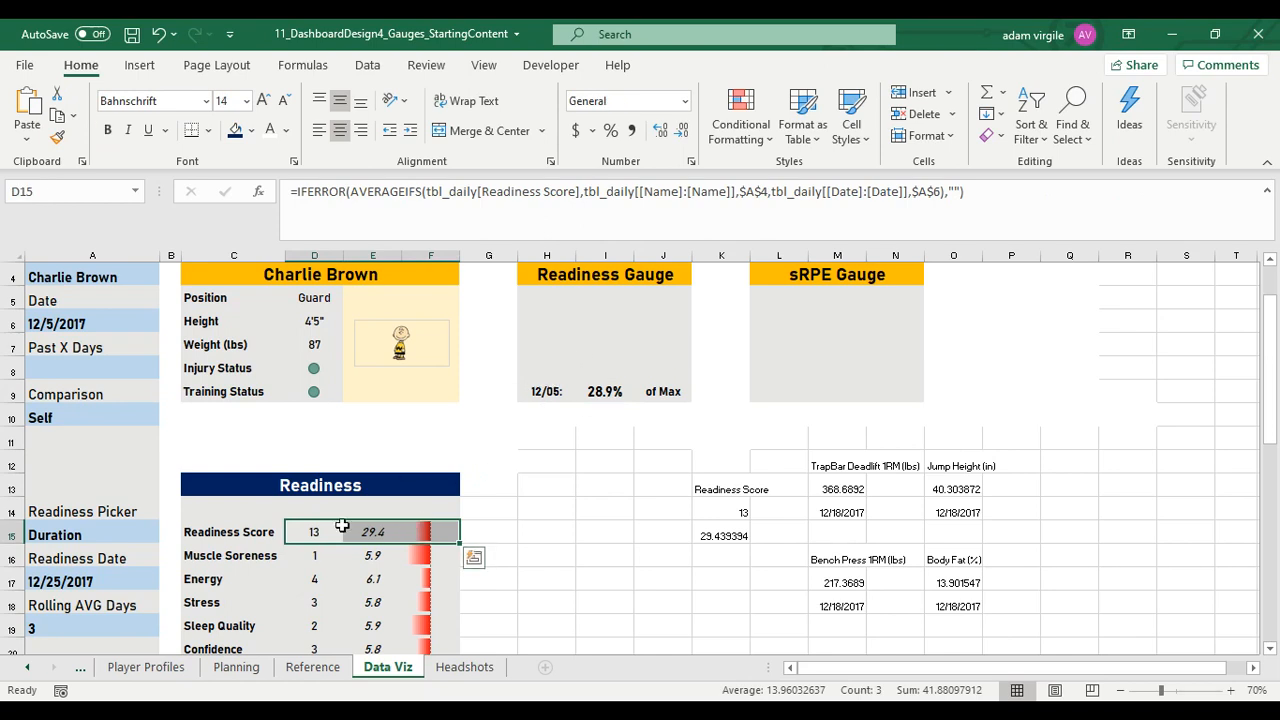
{"action": "left_click", "coordinate": [423, 529]}
{"action": "left_click", "coordinate": [313, 530]}
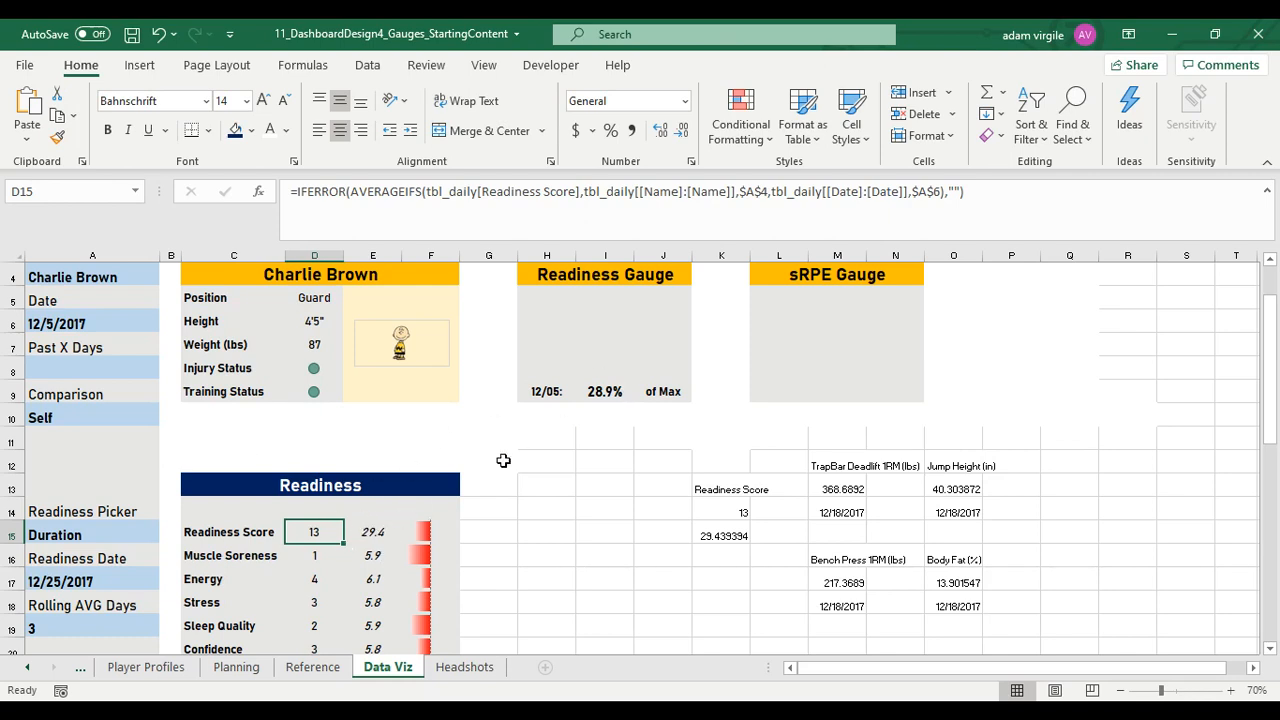
Copy the date, percentage and "of Max" cells H9:J9 into L9:N9 of the sRPE Gauge panel
{"action": "left_click_drag", "start_coordinate": [546, 391], "coordinate": [655, 391]}
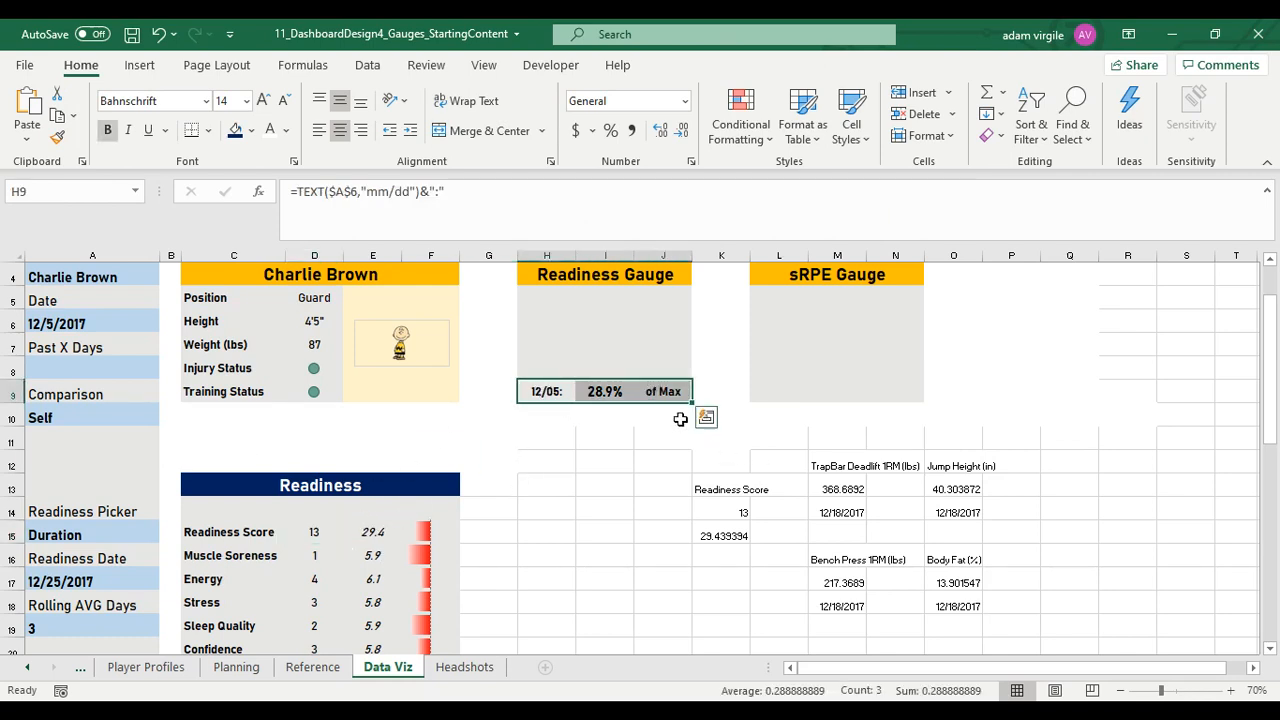
{"action": "key", "text": "ctrl+c"}
{"action": "left_click", "coordinate": [778, 391]}
{"action": "key", "text": "ctrl+v"}
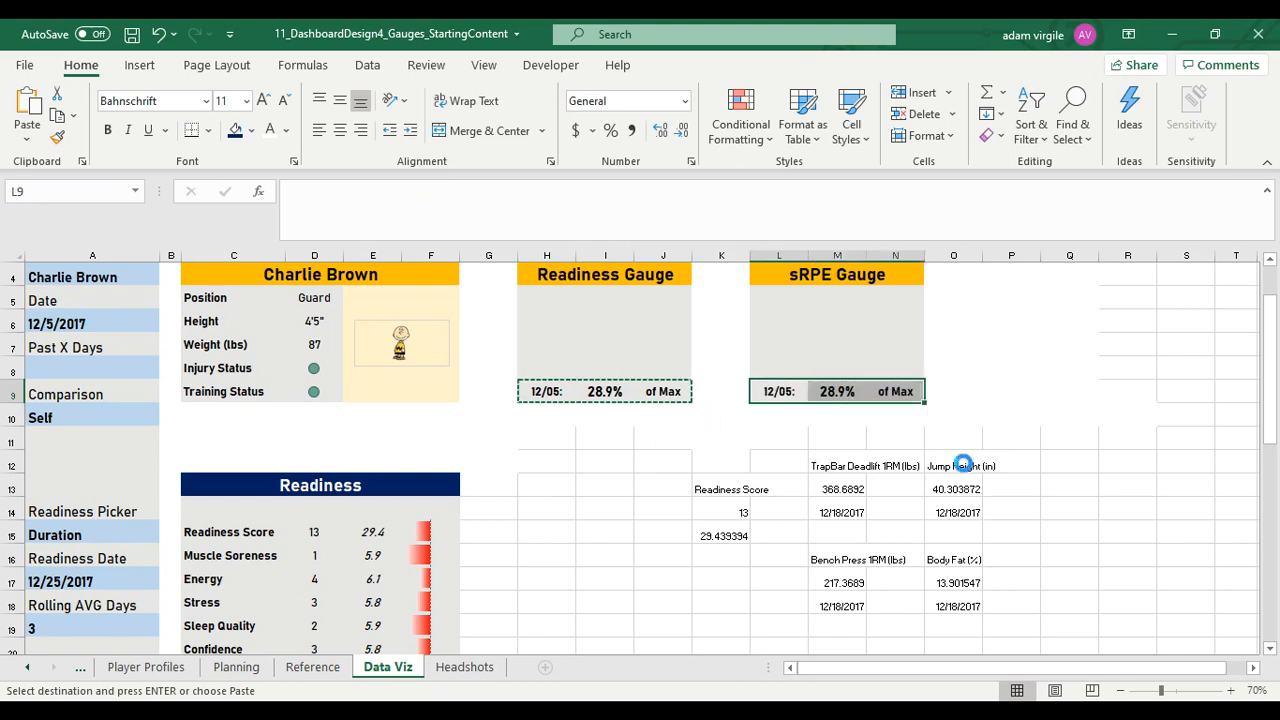
{"action": "left_click", "coordinate": [782, 393]}
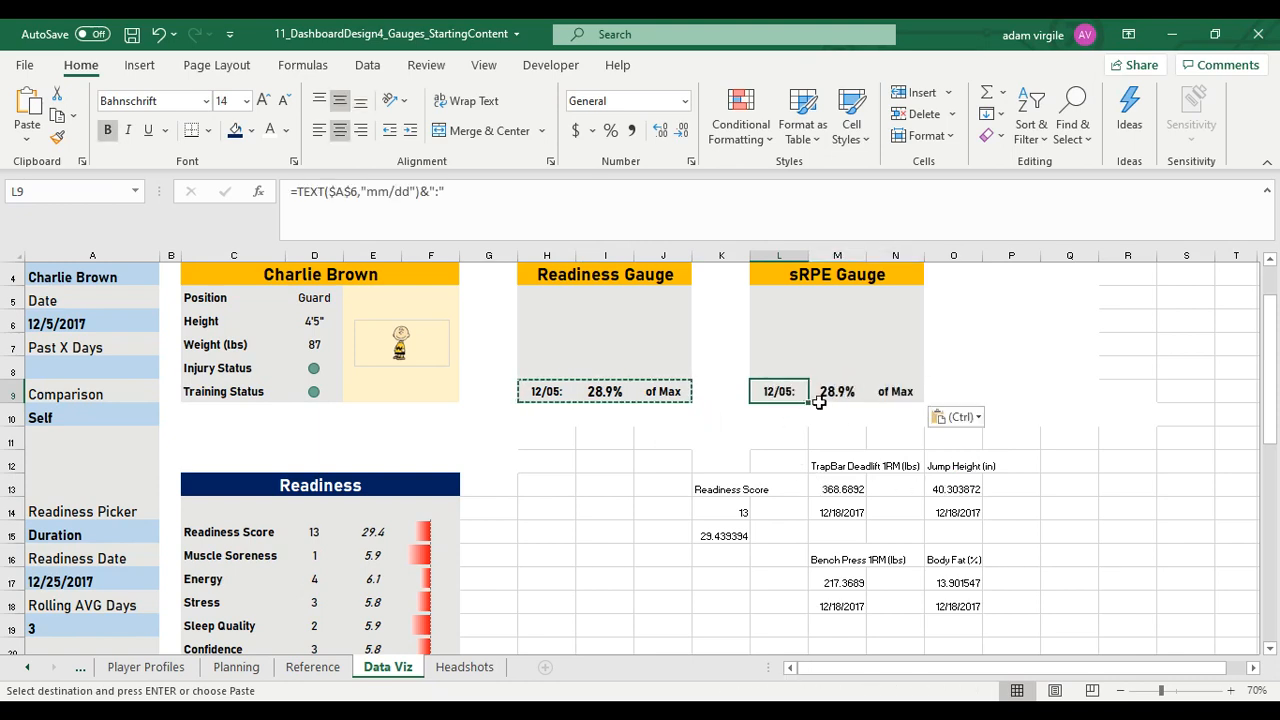
Replace Readiness Score with sRPE in both the AVERAGEIFS and MAXIFS parts of the M9 formula
{"action": "left_click", "coordinate": [819, 397]}
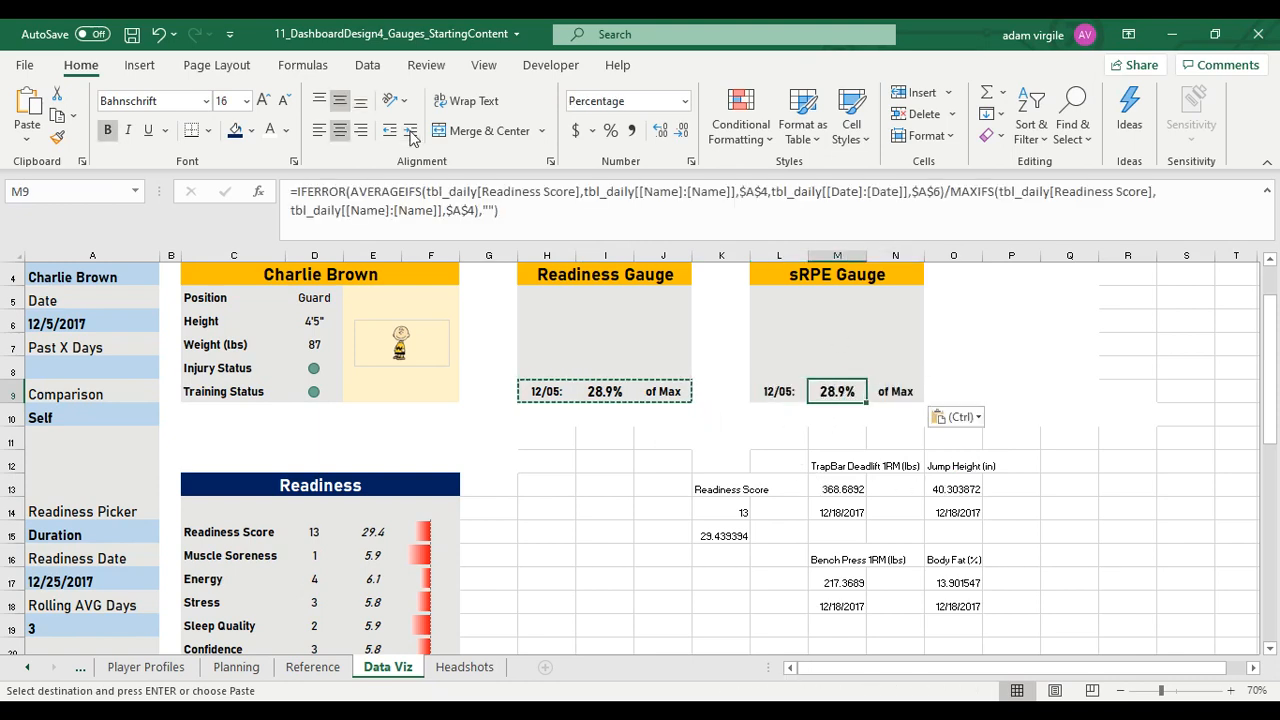
{"action": "left_click_drag", "start_coordinate": [481, 191], "coordinate": [578, 192]}
{"action": "type", "text": "sRPE"}
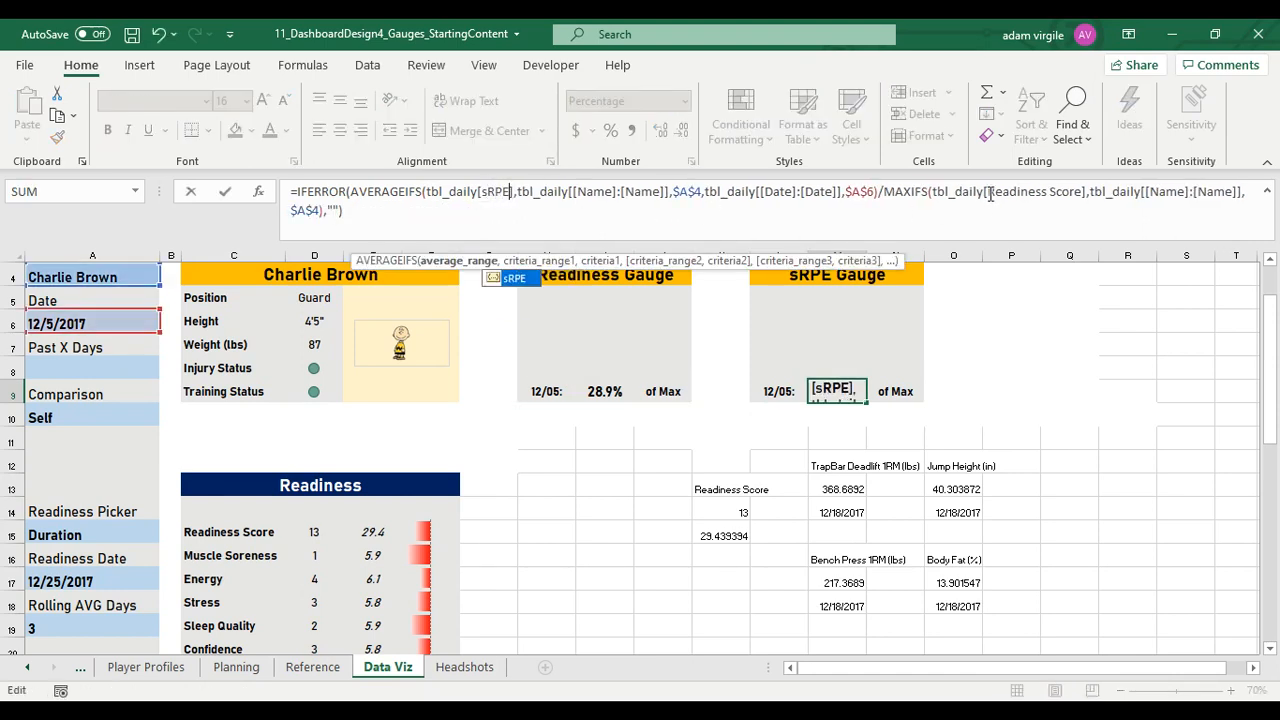
{"action": "left_click_drag", "start_coordinate": [990, 192], "coordinate": [1084, 192]}
{"action": "type", "text": "sRPE"}
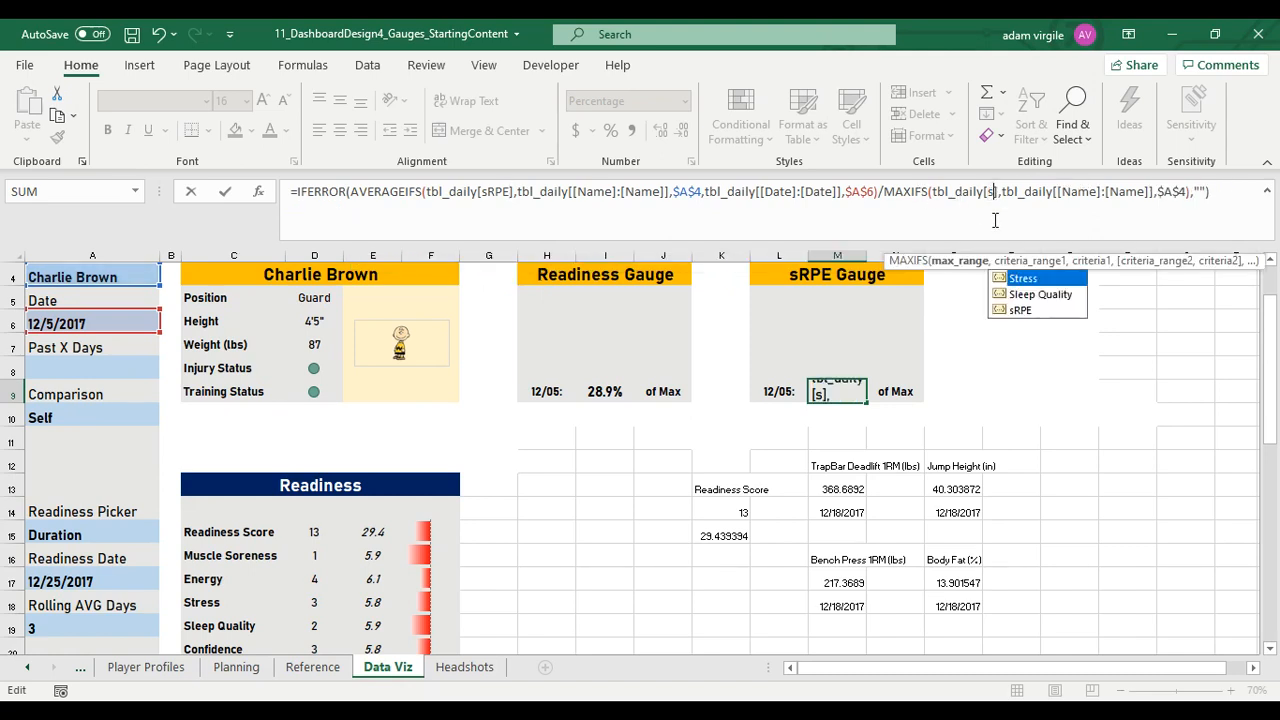
{"action": "key", "text": "Return"}
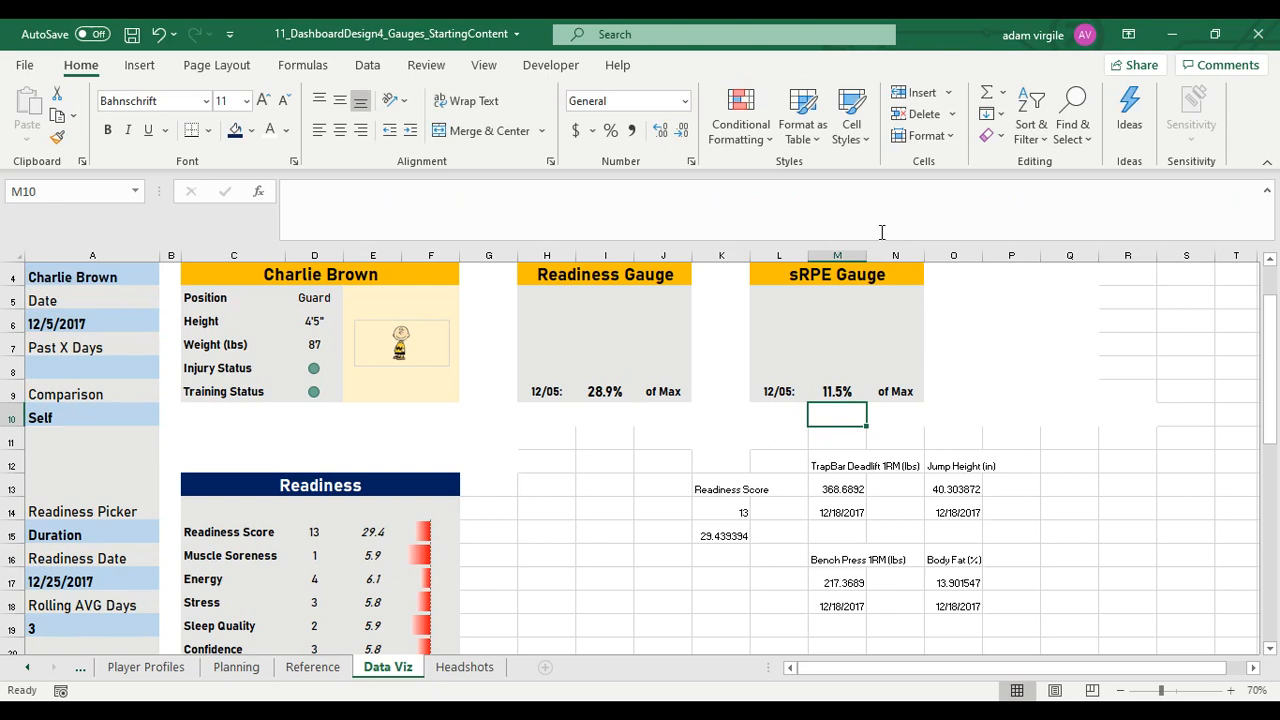
{"action": "left_click", "coordinate": [836, 388]}
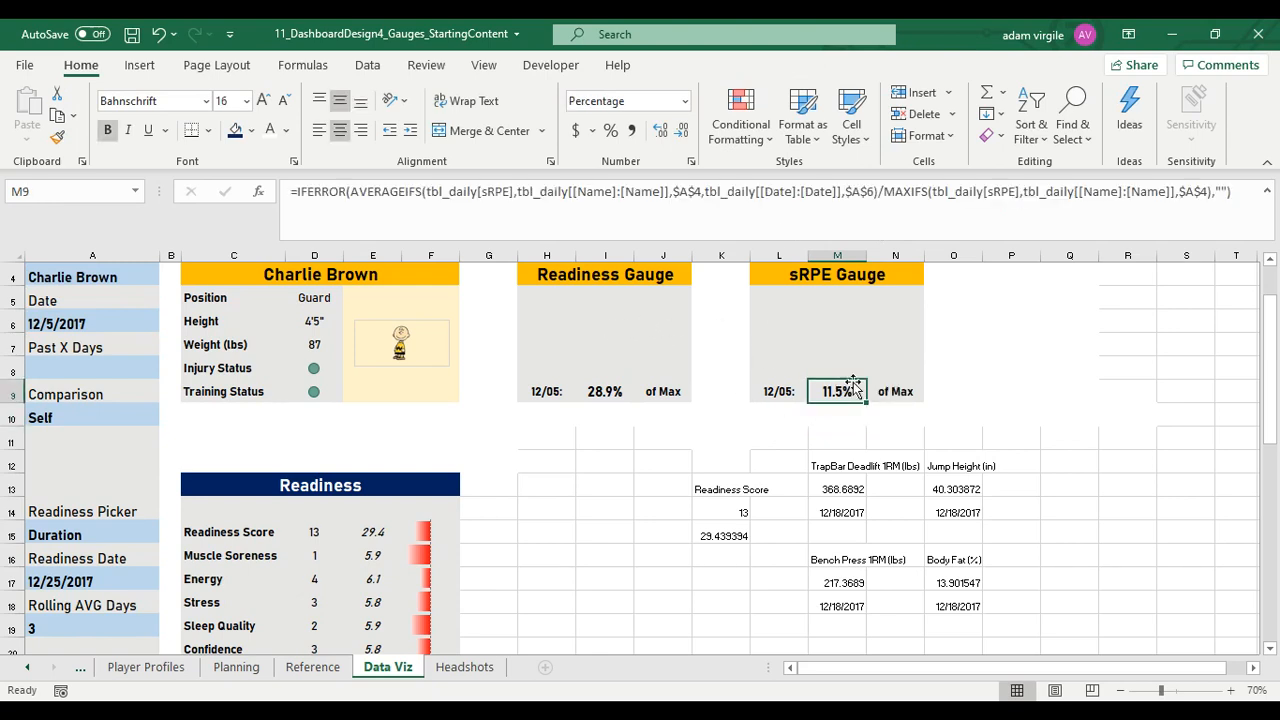
{"action": "left_click", "coordinate": [609, 394]}
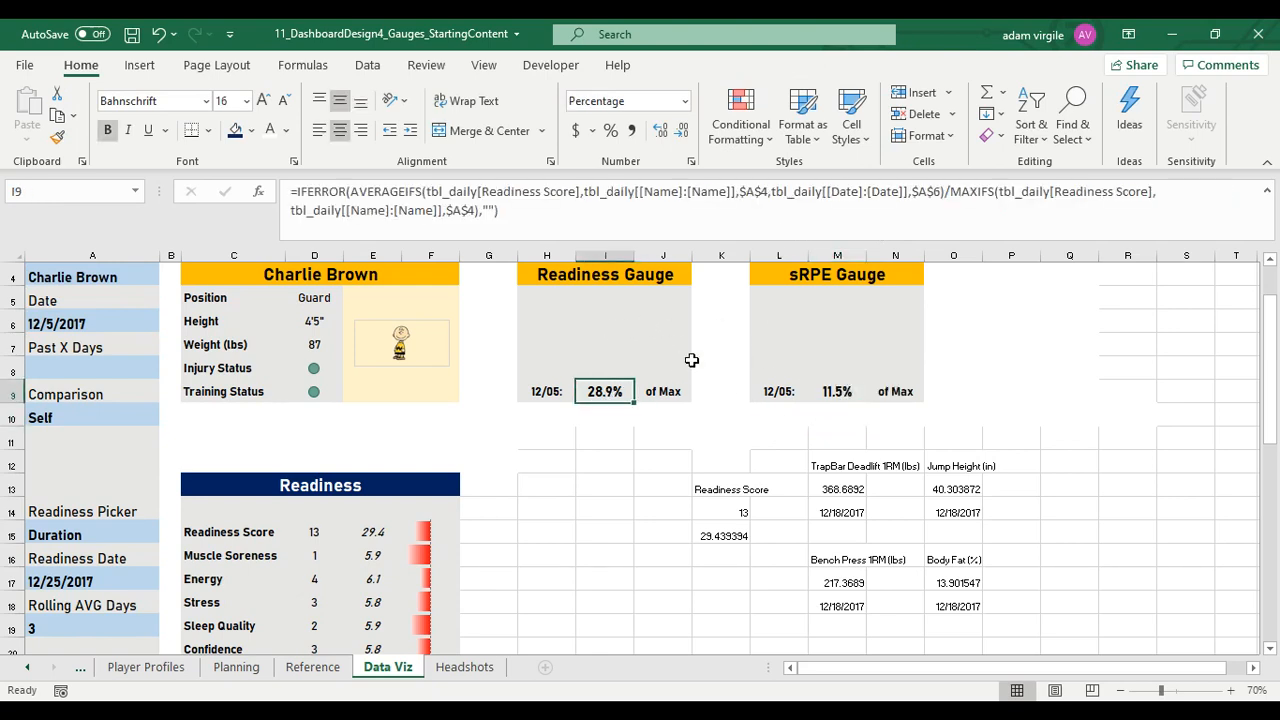
Copy the readiness and sRPE gauge charts together from the Reference sheet and paste them onto the Data Viz sheet
{"action": "left_click", "coordinate": [323, 673]}
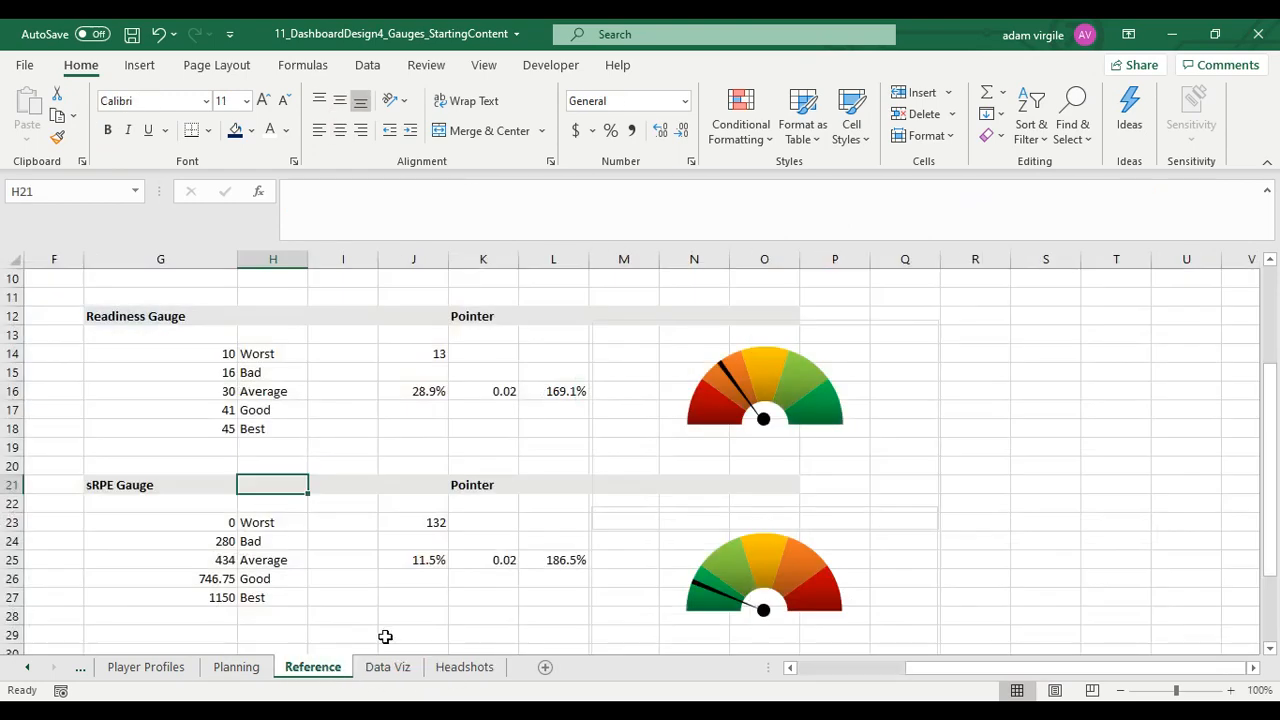
{"action": "left_click", "coordinate": [803, 346]}
{"action": "left_click", "coordinate": [829, 331]}
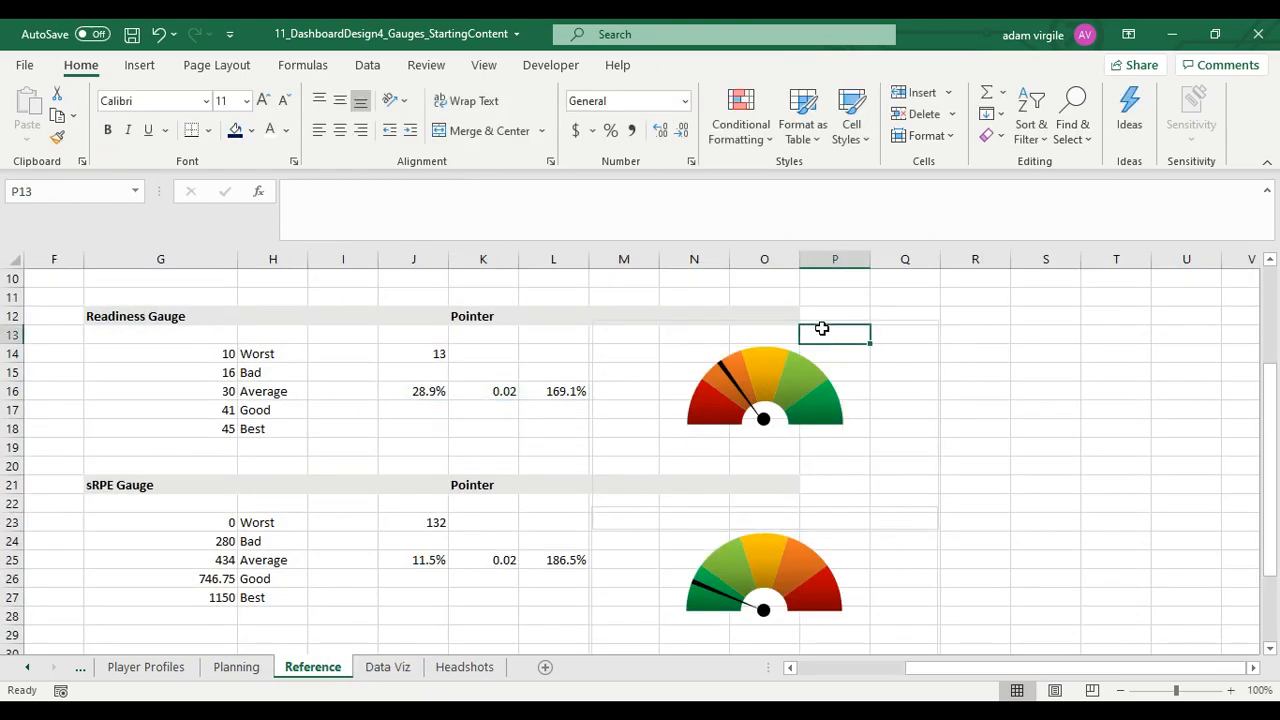
{"action": "left_click", "coordinate": [836, 364]}
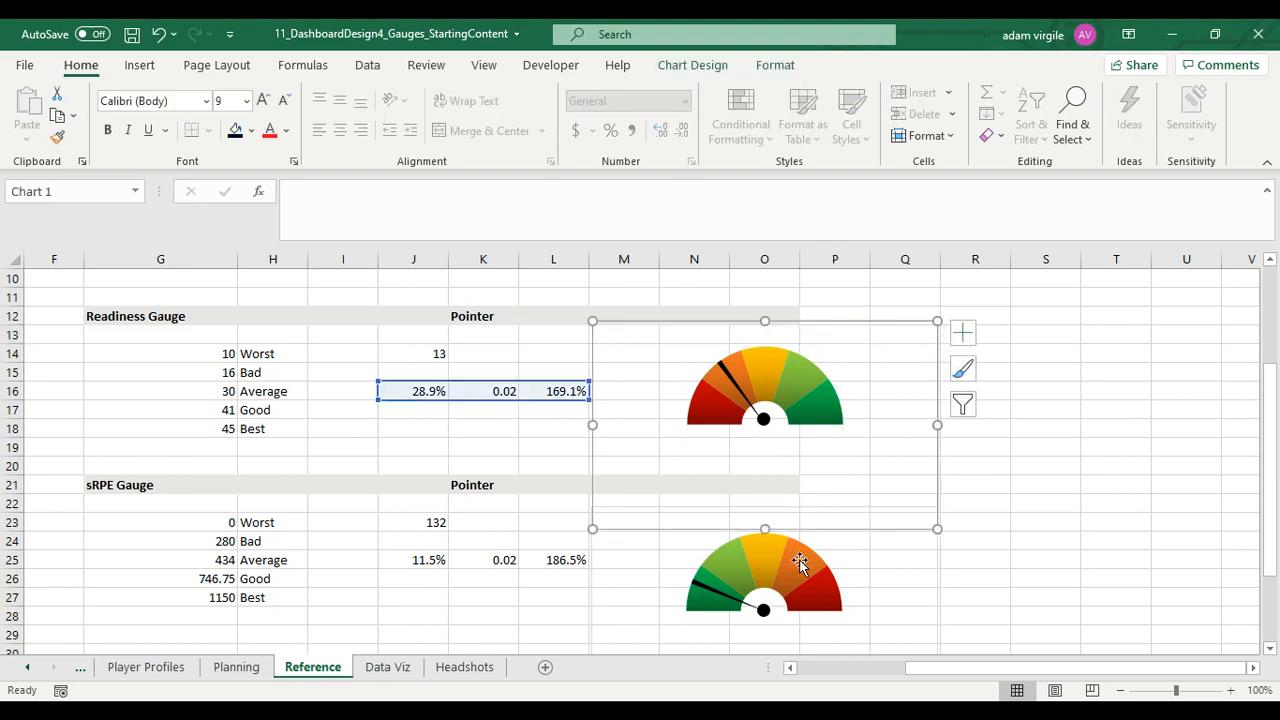
{"action": "left_click", "coordinate": [827, 553], "text": "ctrl"}
{"action": "key", "text": "ctrl+c"}
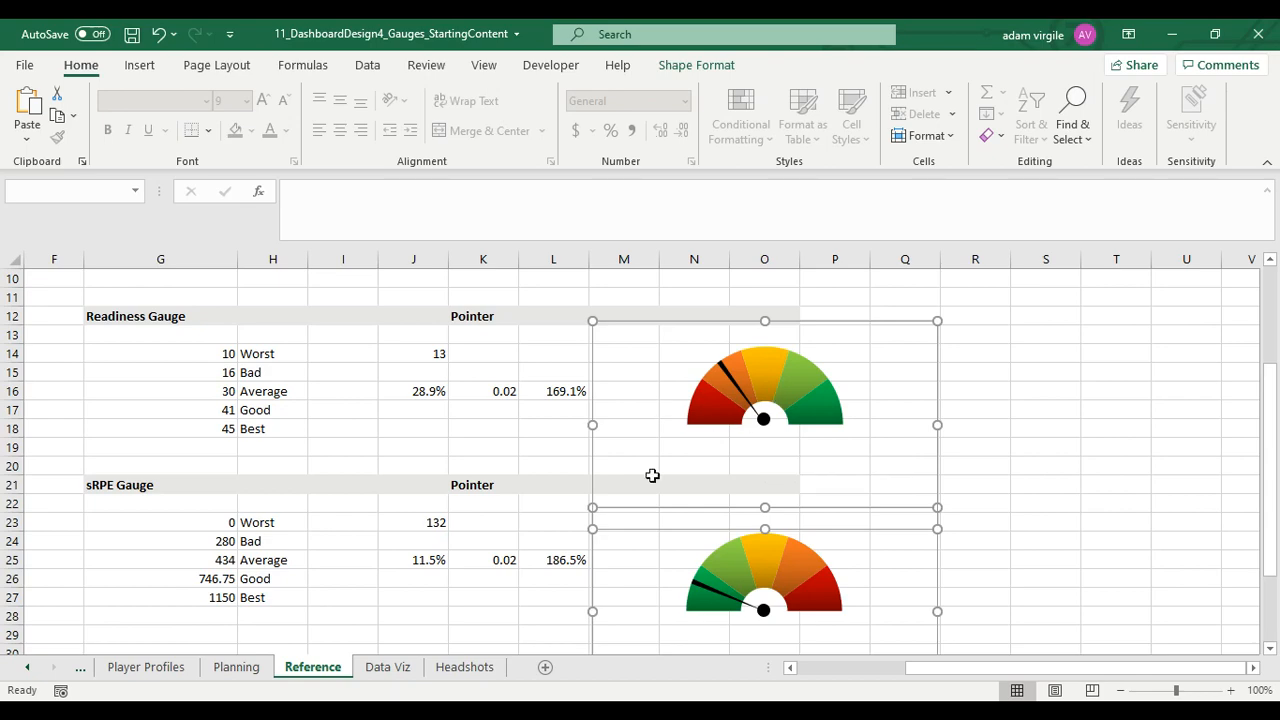
{"action": "left_click", "coordinate": [385, 668]}
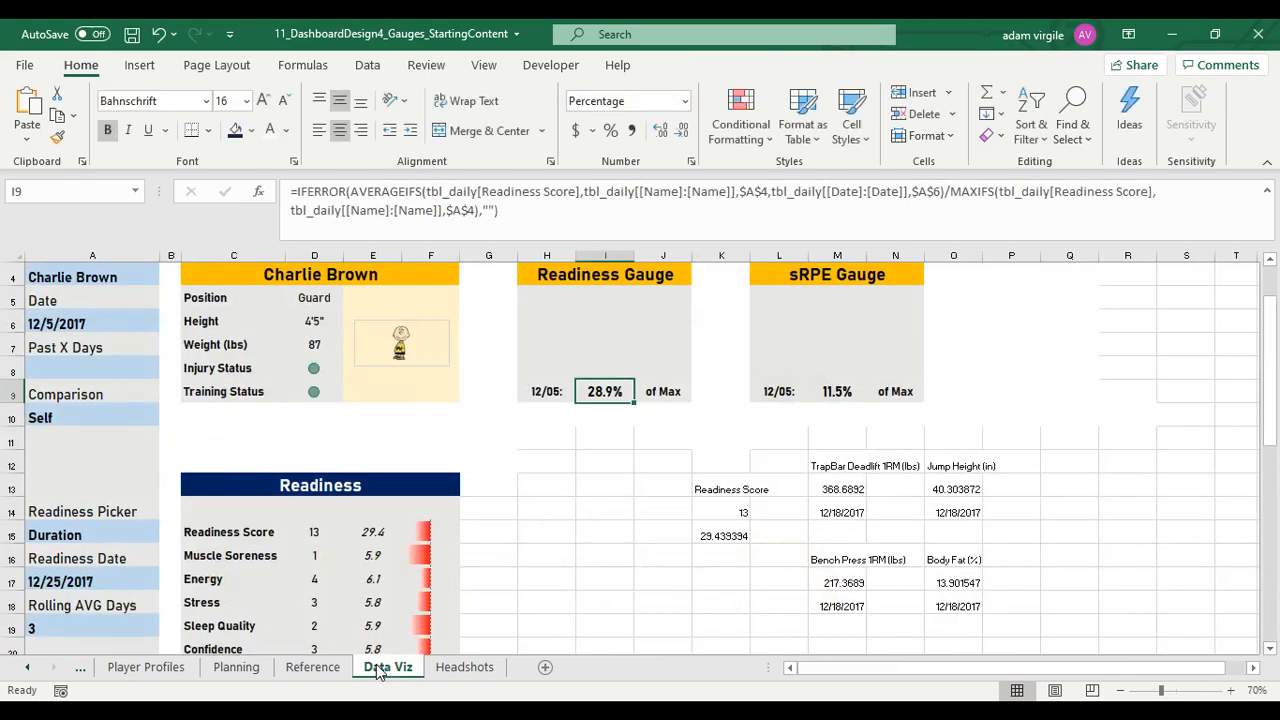
{"action": "left_click", "coordinate": [713, 327]}
{"action": "key", "text": "ctrl+v"}
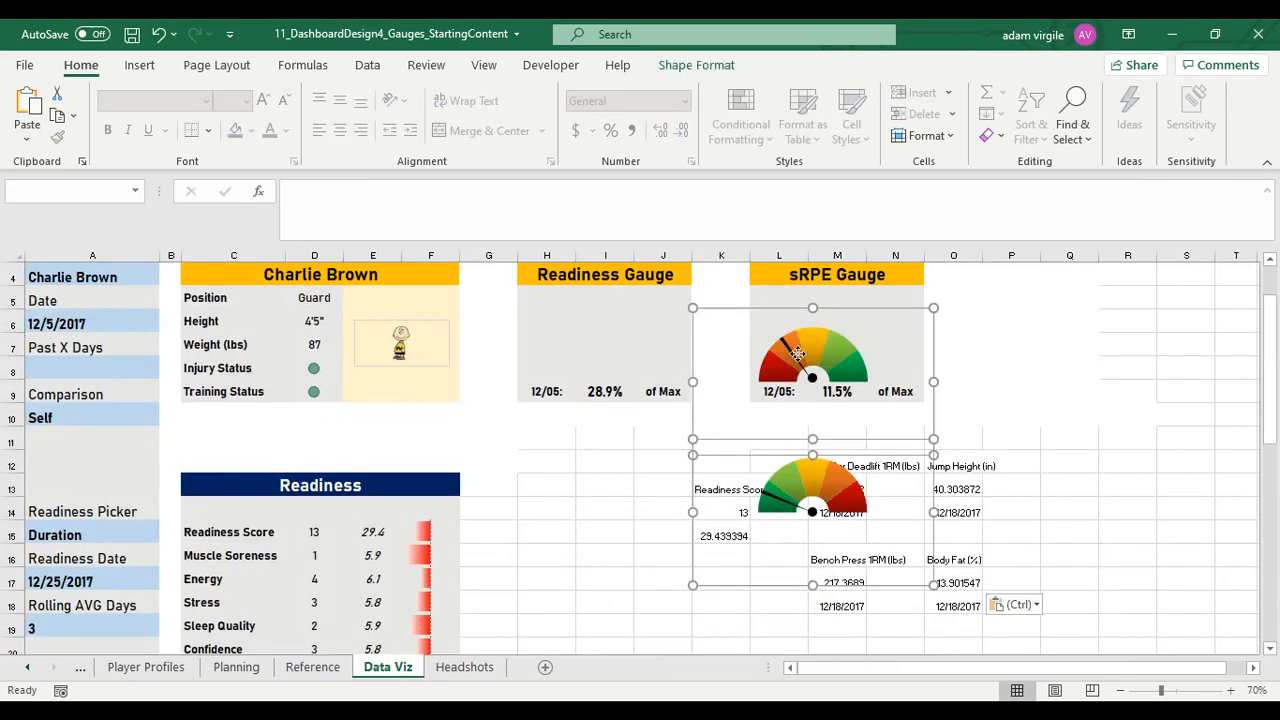
Move the pasted readiness gauge chart into the Readiness Gauge panel, centred above the percentage
{"action": "left_click", "coordinate": [990, 357]}
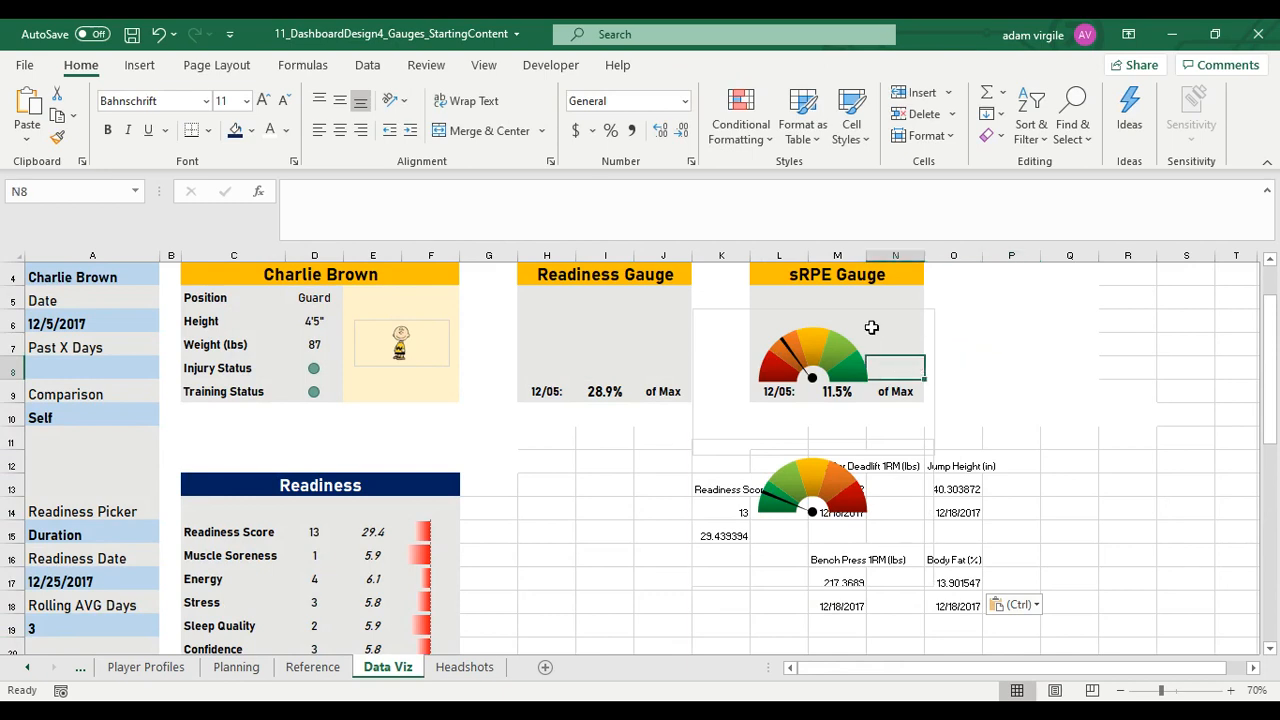
{"action": "left_click", "coordinate": [872, 327]}
{"action": "left_click_drag", "start_coordinate": [851, 331], "coordinate": [694, 278]}
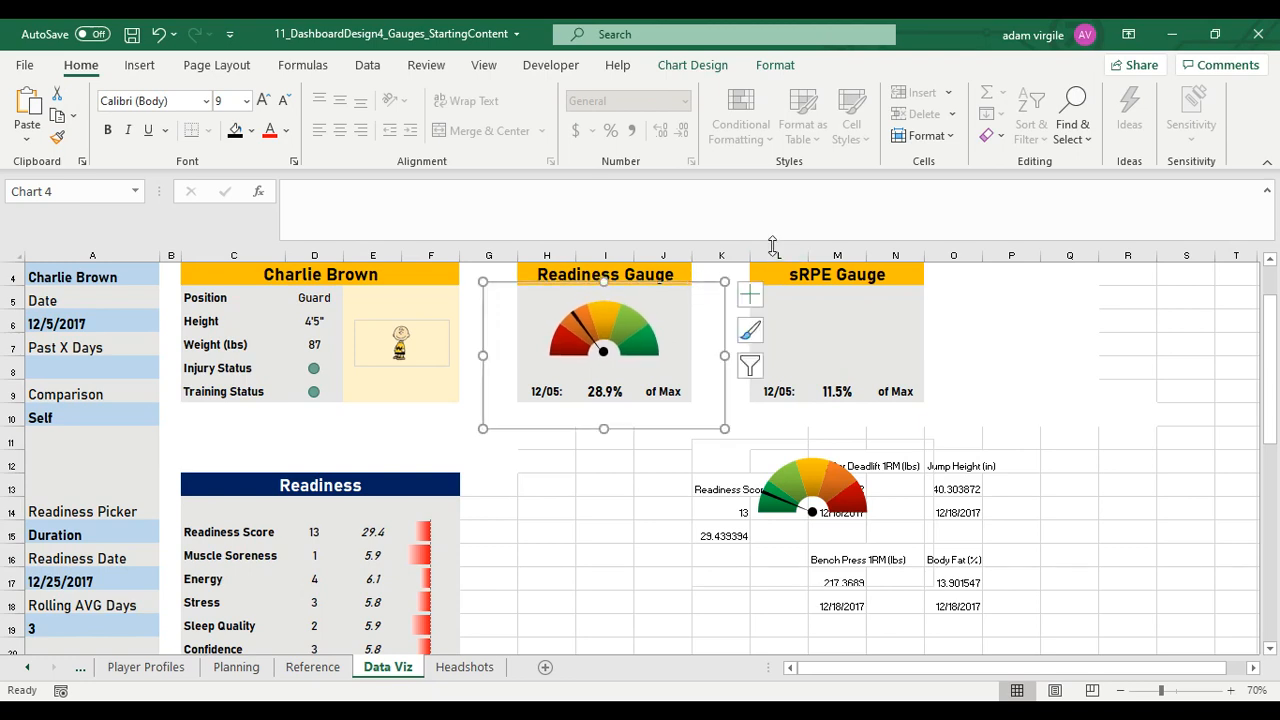
{"action": "left_click", "coordinate": [812, 336]}
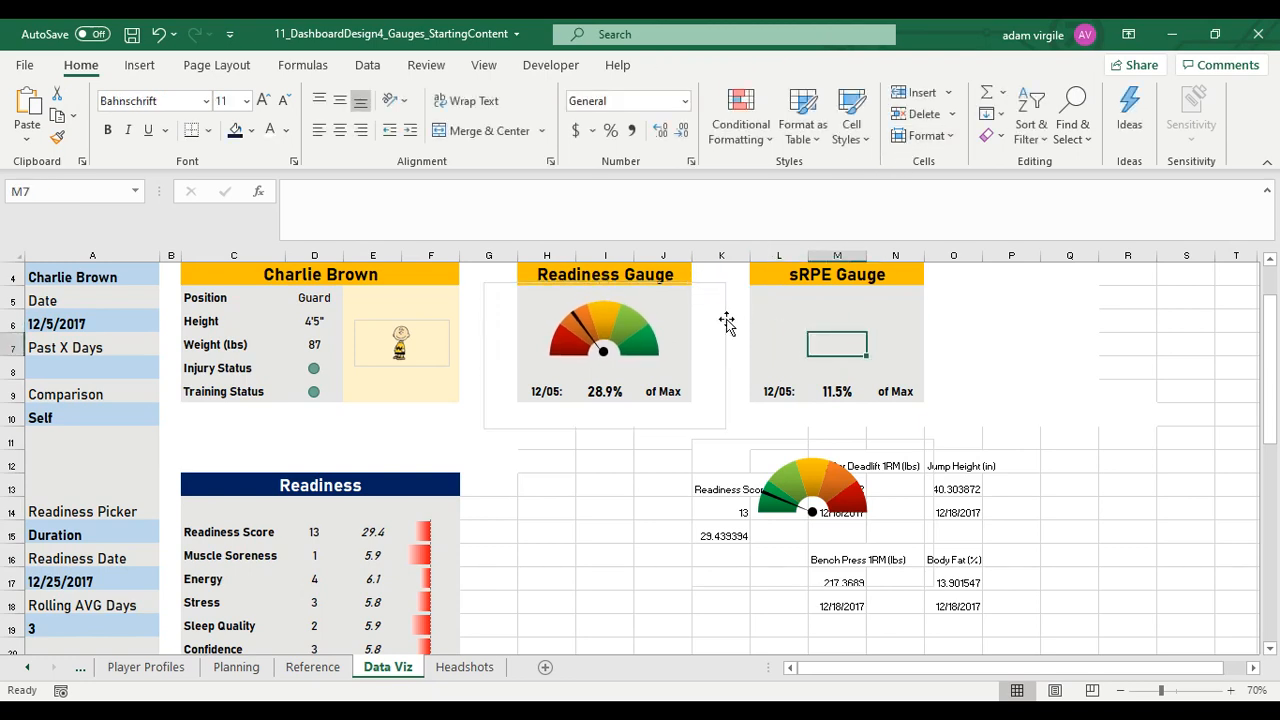
Set the readiness gauge chart's border to No line
{"action": "left_click", "coordinate": [724, 318]}
{"action": "left_click", "coordinate": [725, 298]}
{"action": "right_click", "coordinate": [726, 306]}
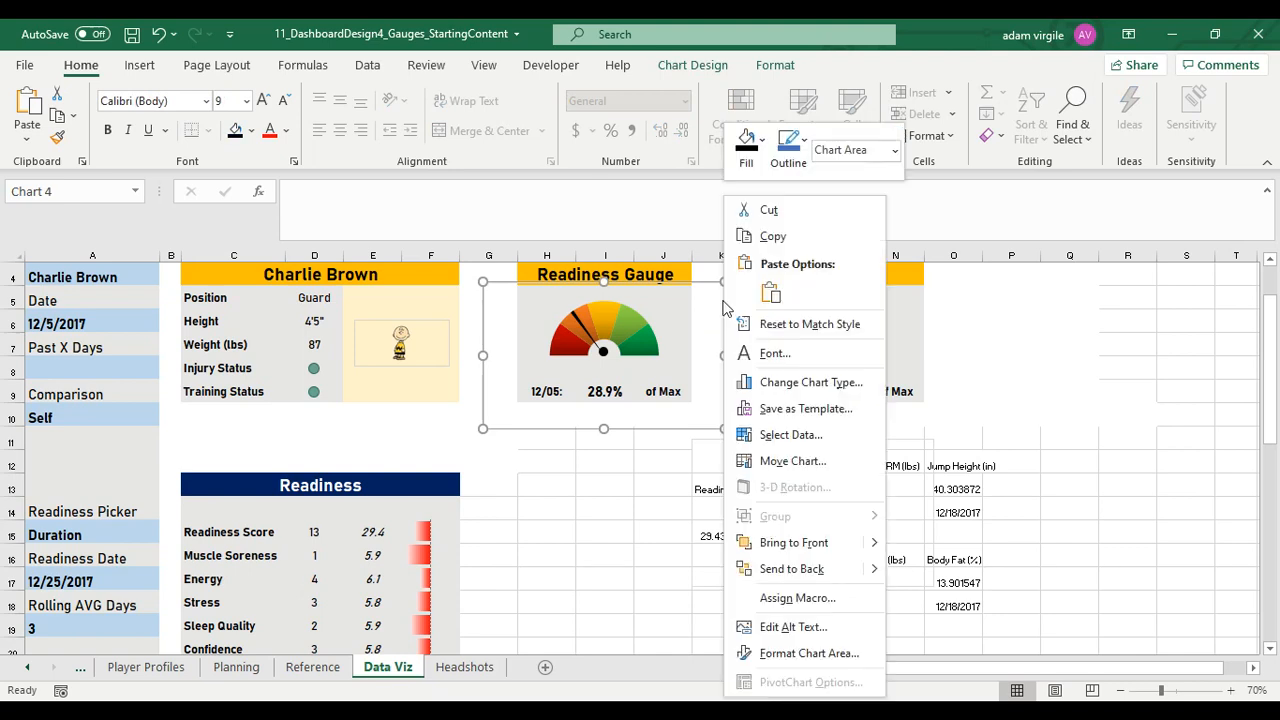
{"action": "left_click", "coordinate": [830, 653]}
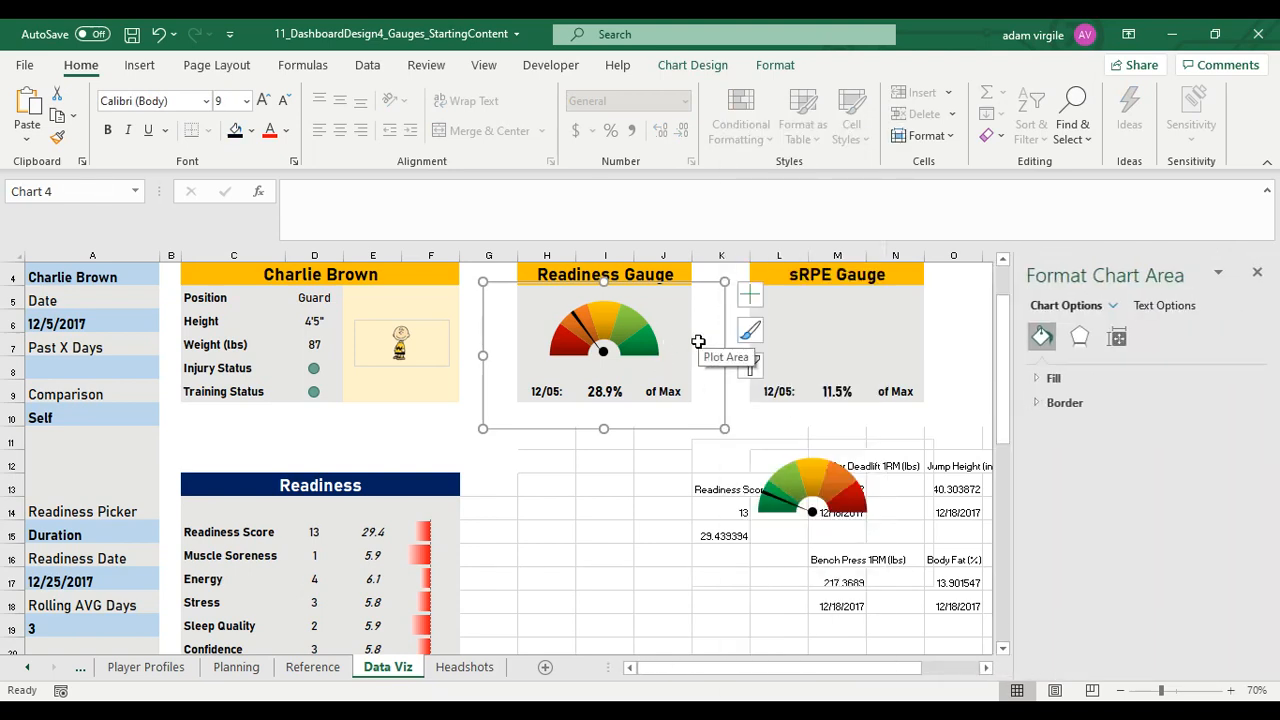
{"action": "left_click", "coordinate": [1068, 403]}
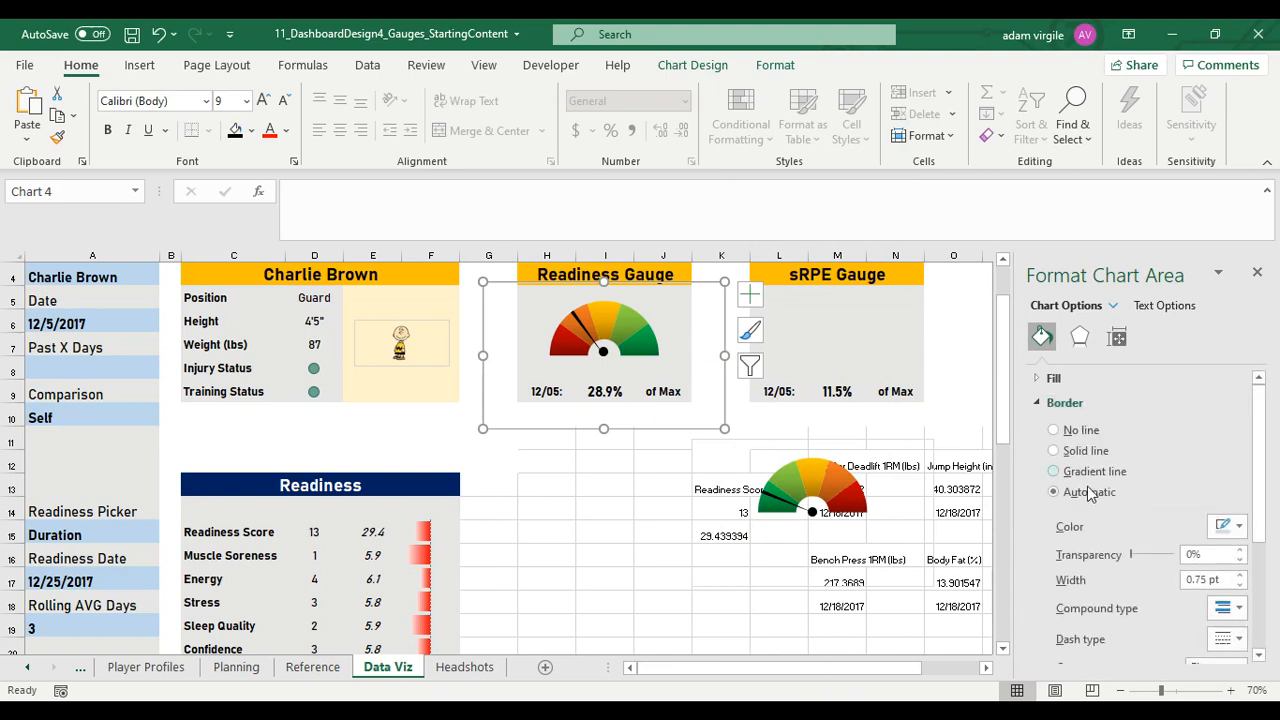
{"action": "left_click", "coordinate": [1075, 433]}
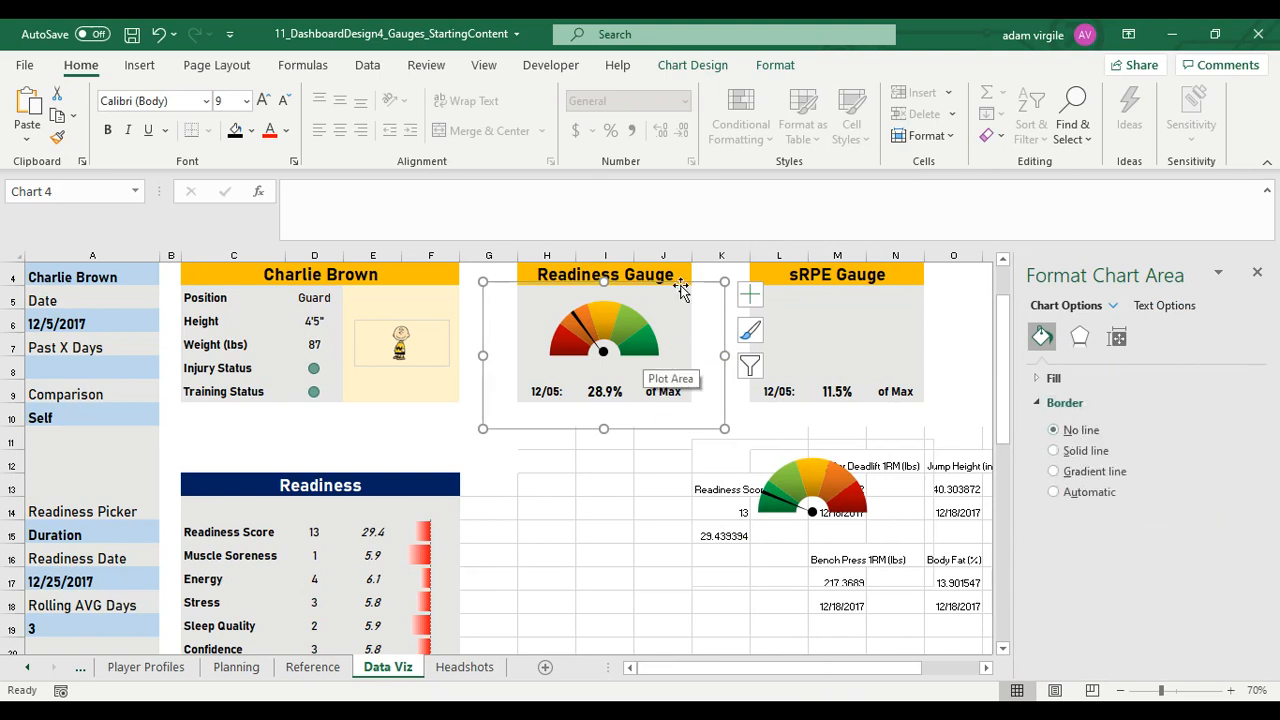
Set the sRPE gauge chart's border to No line
{"action": "left_click", "coordinate": [853, 445]}
{"action": "left_click", "coordinate": [853, 465]}
{"action": "left_click", "coordinate": [840, 443]}
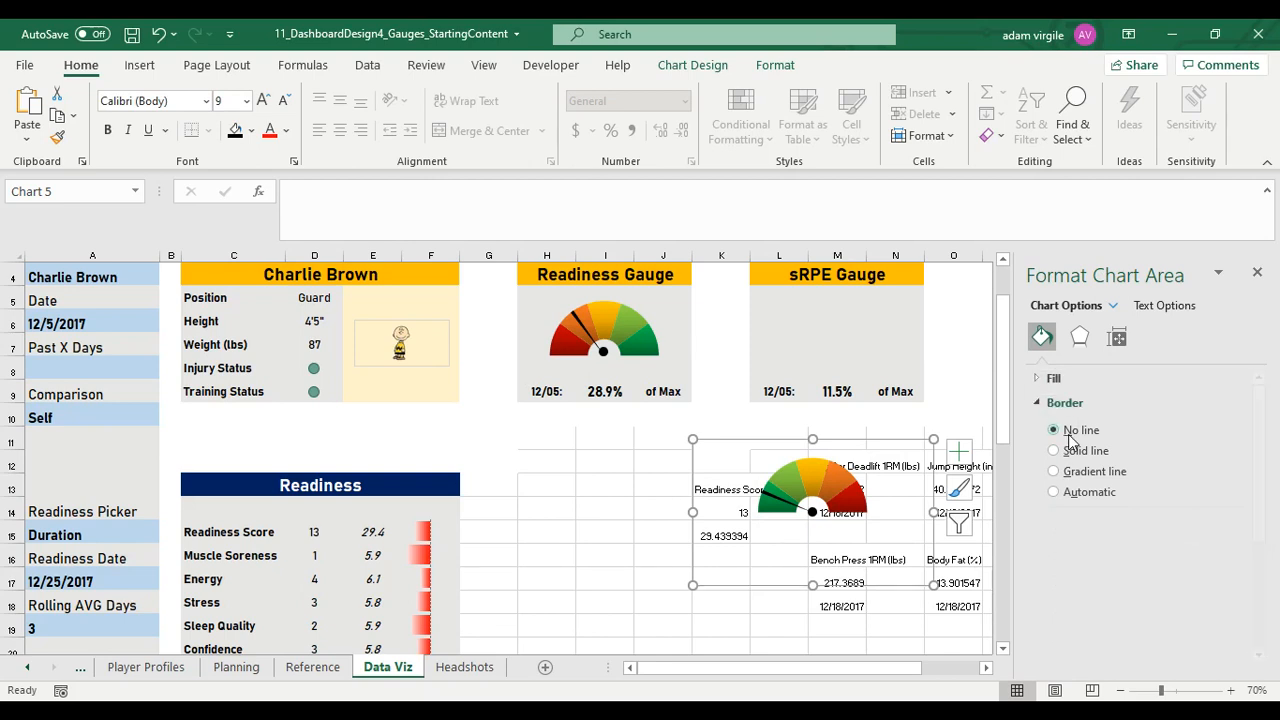
{"action": "left_click", "coordinate": [830, 408]}
Move the sRPE gauge chart into the sRPE Gauge panel, centred above its percentage
{"action": "left_click", "coordinate": [845, 455]}
{"action": "left_click", "coordinate": [845, 455]}
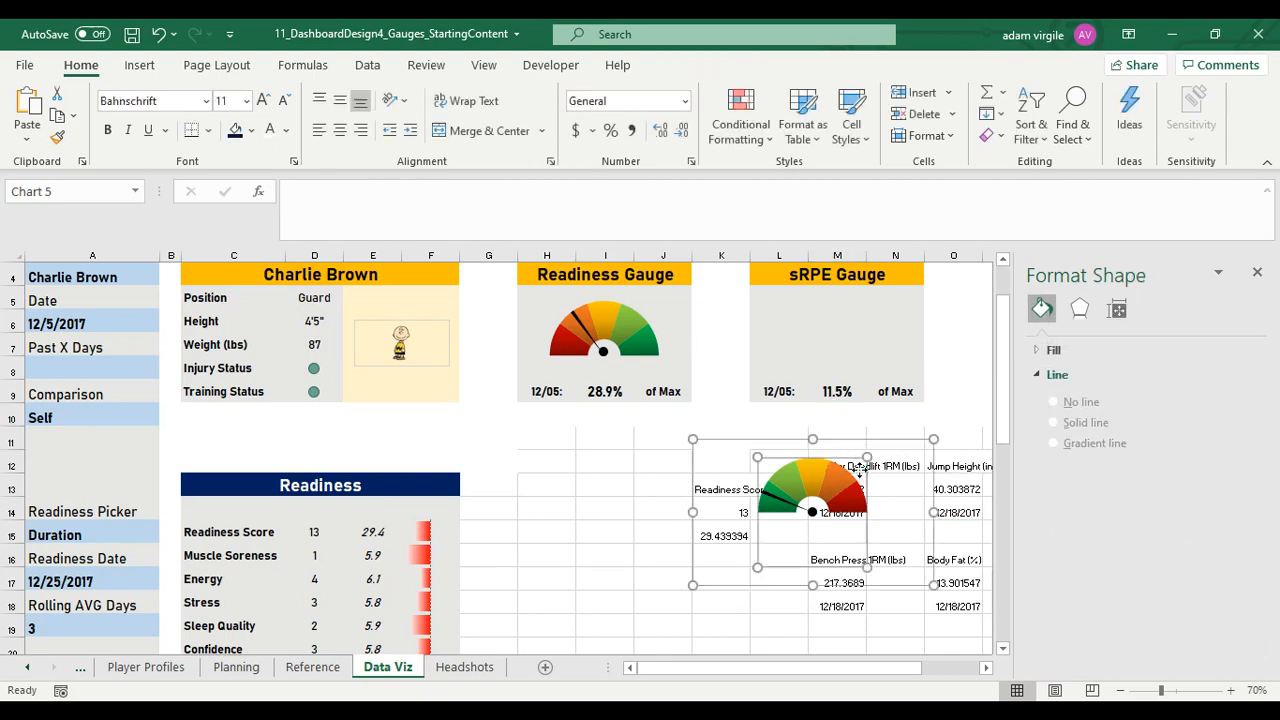
{"action": "left_click_drag", "start_coordinate": [868, 445], "coordinate": [896, 290]}
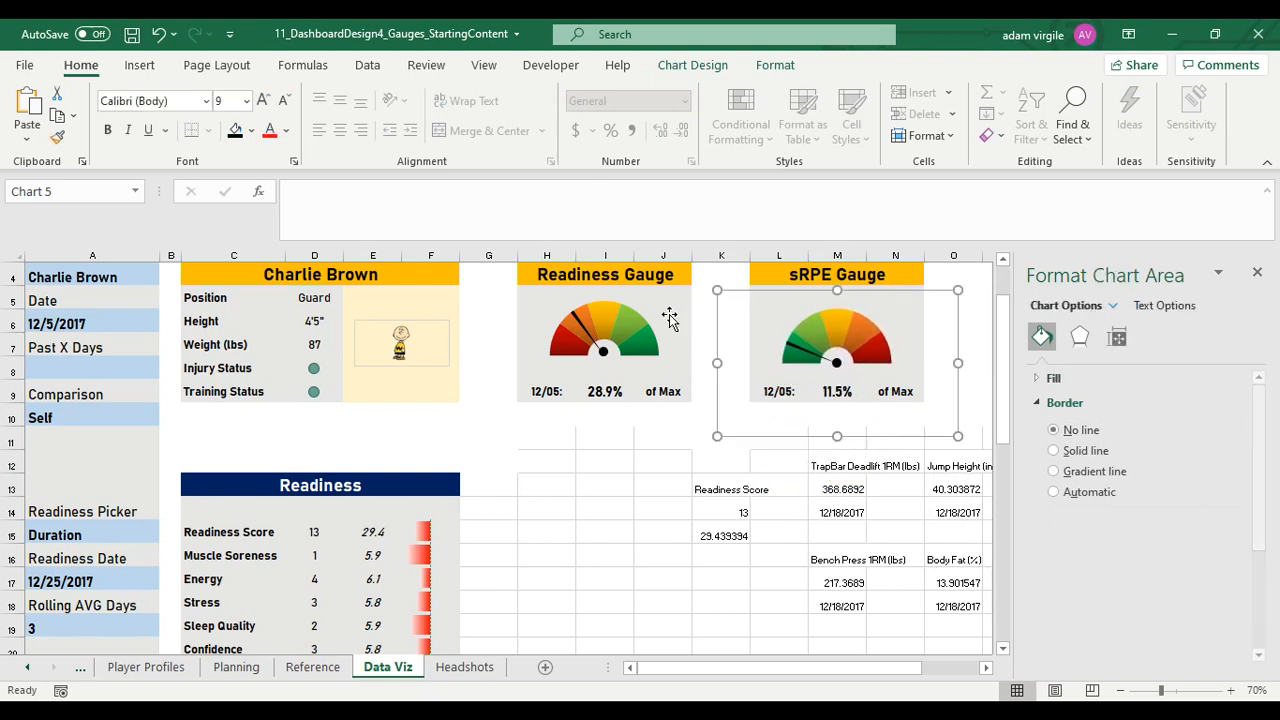
Nudge both gauge charts down so the dials sit level, just above the row 9 labels
{"action": "left_click", "coordinate": [666, 291]}
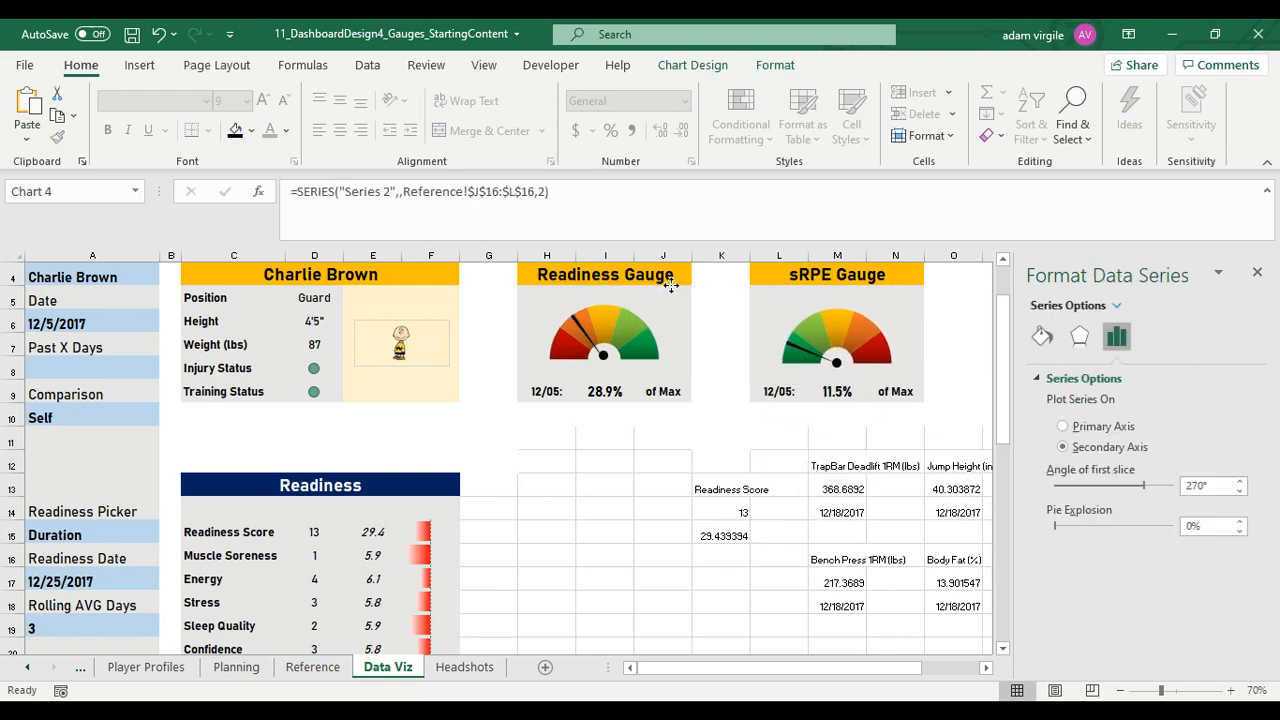
{"action": "left_click_drag", "start_coordinate": [671, 286], "coordinate": [671, 296]}
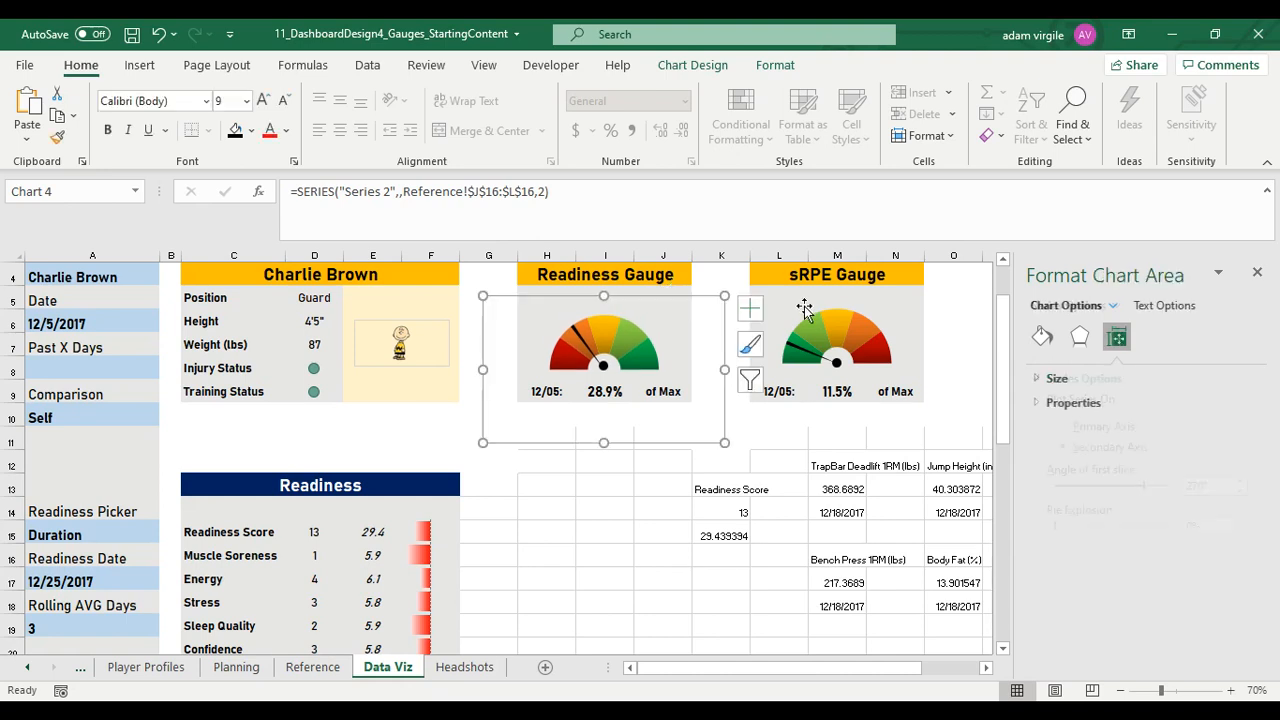
{"action": "left_click", "coordinate": [803, 307]}
{"action": "left_click", "coordinate": [857, 320]}
{"action": "left_click_drag", "start_coordinate": [884, 290], "coordinate": [884, 298]}
{"action": "left_click", "coordinate": [568, 303]}
Search the icon library for "ener" and select the charging battery icon
{"action": "left_click", "coordinate": [538, 292]}
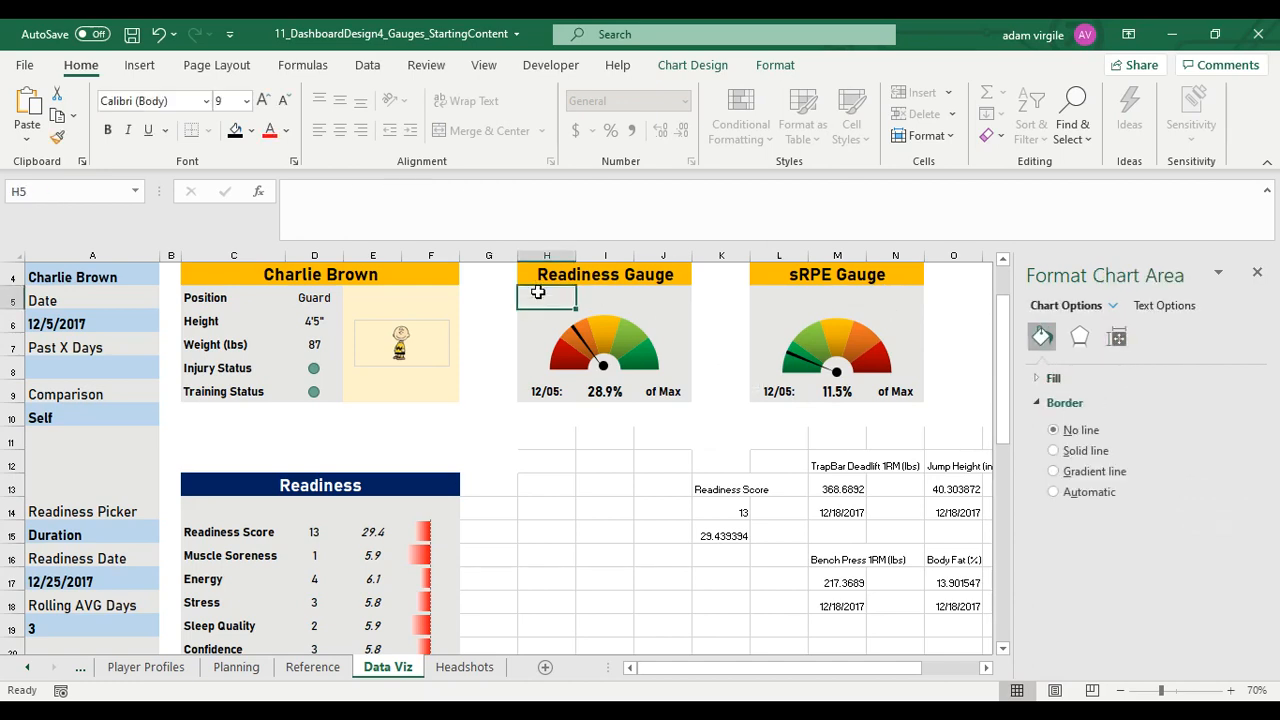
{"action": "left_click", "coordinate": [139, 65]}
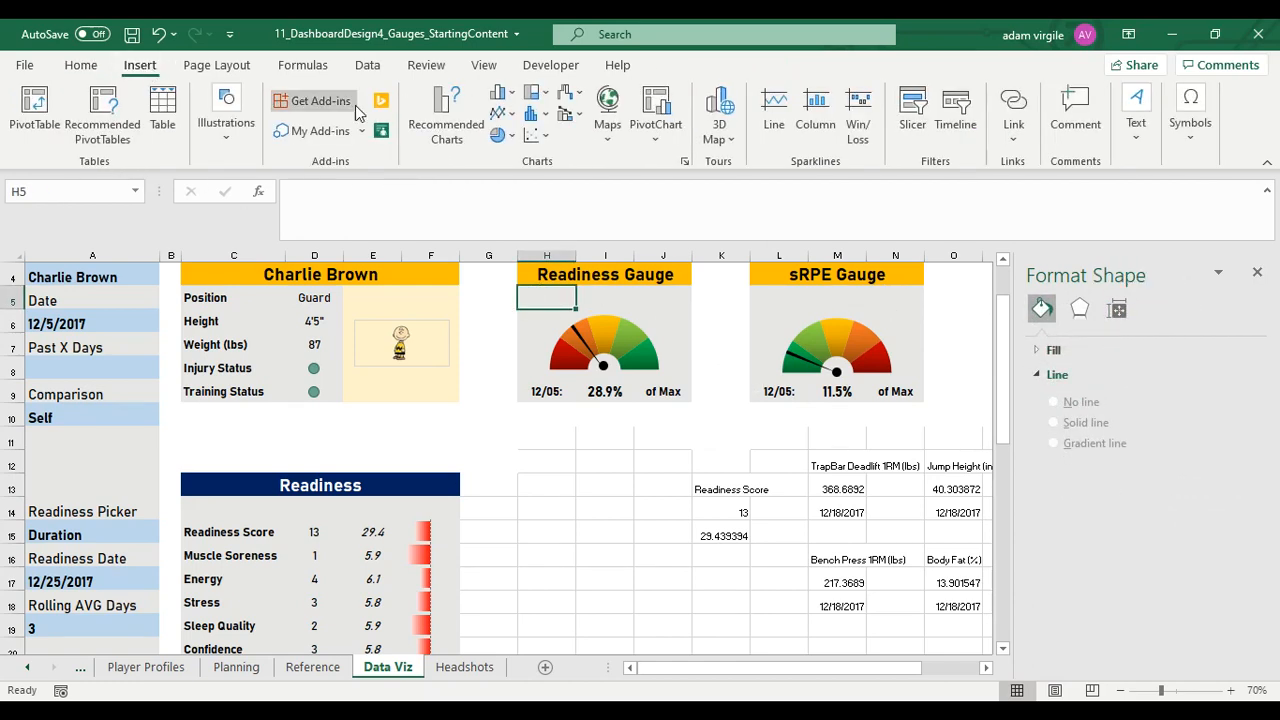
{"action": "left_click", "coordinate": [240, 148]}
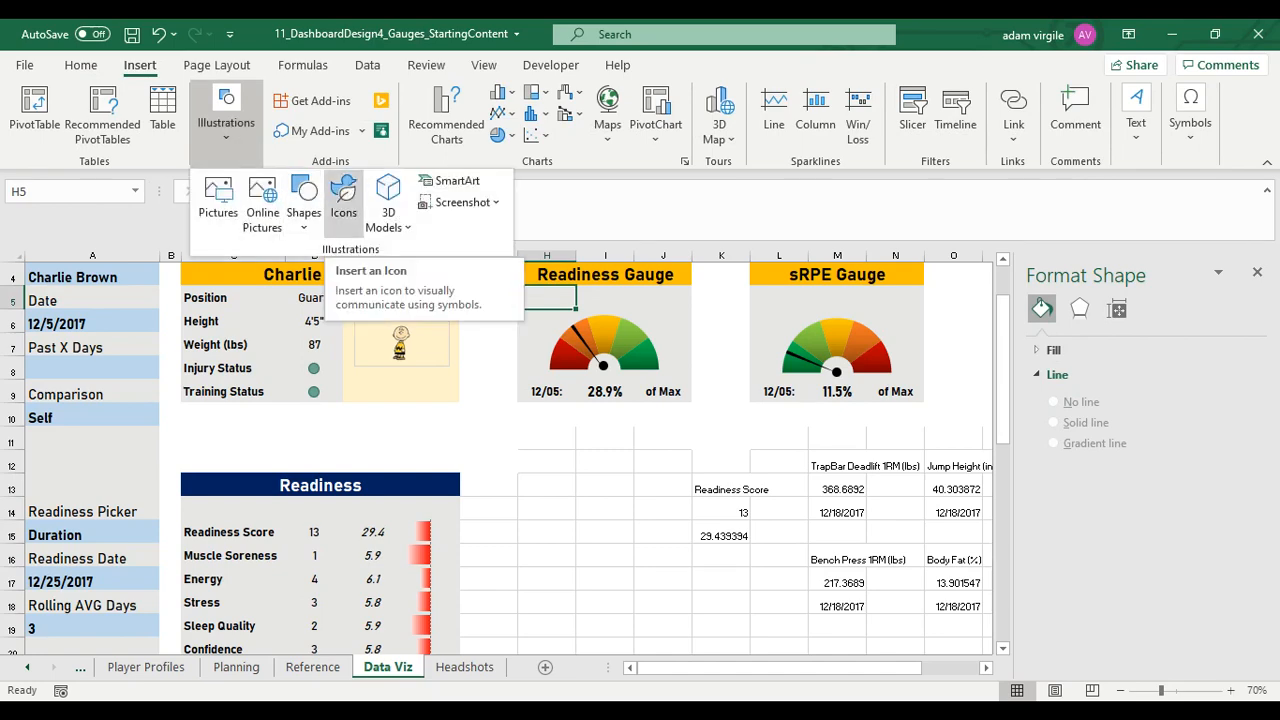
{"action": "left_click", "coordinate": [343, 200]}
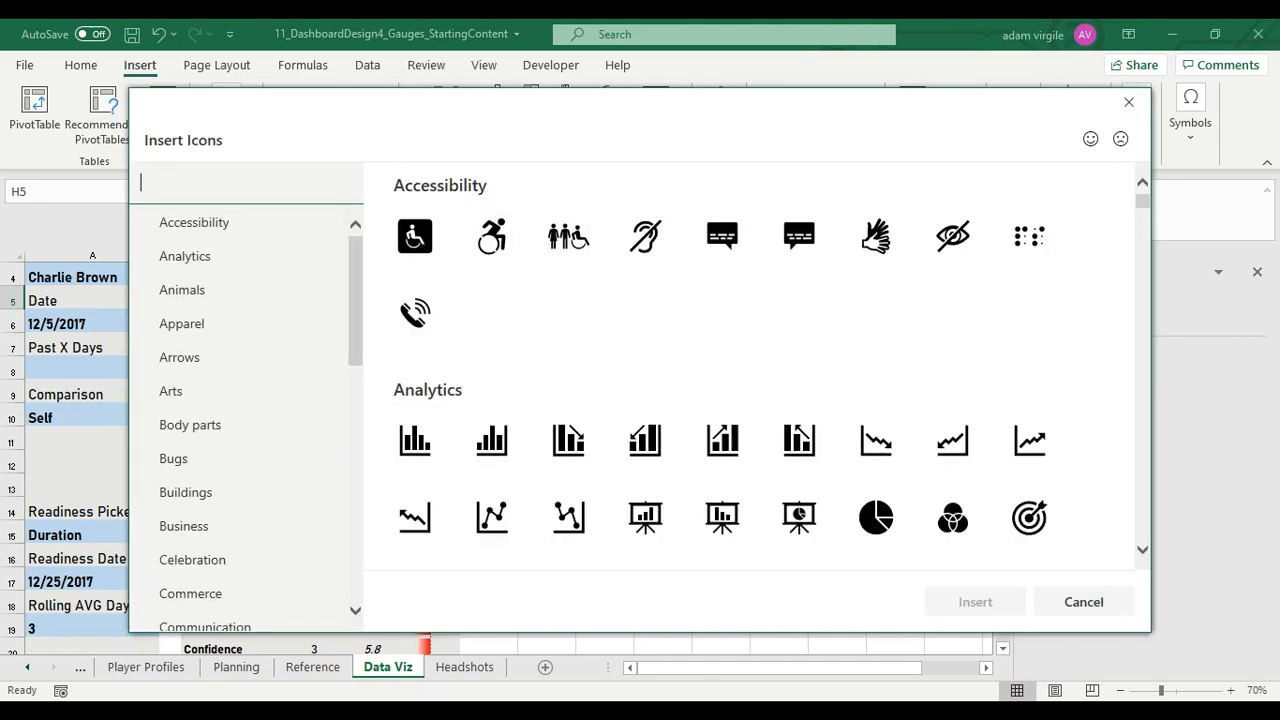
{"action": "type", "text": "ener"}
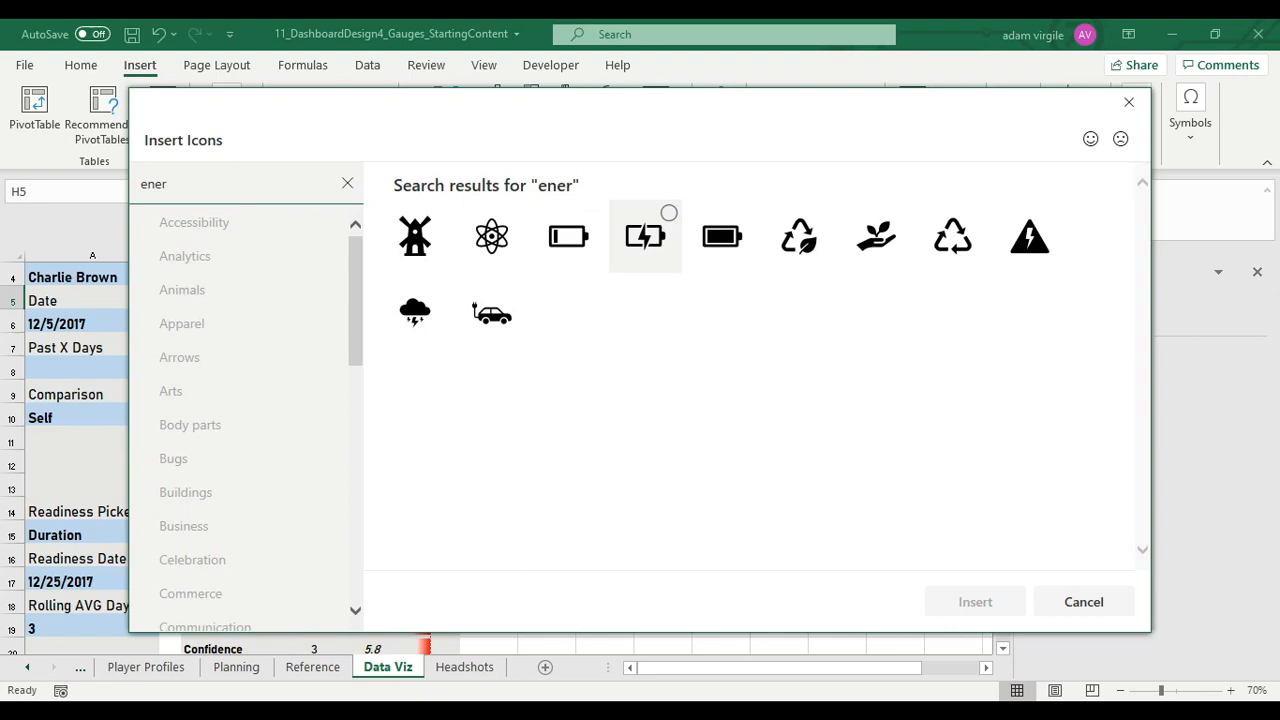
{"action": "left_click", "coordinate": [645, 236]}
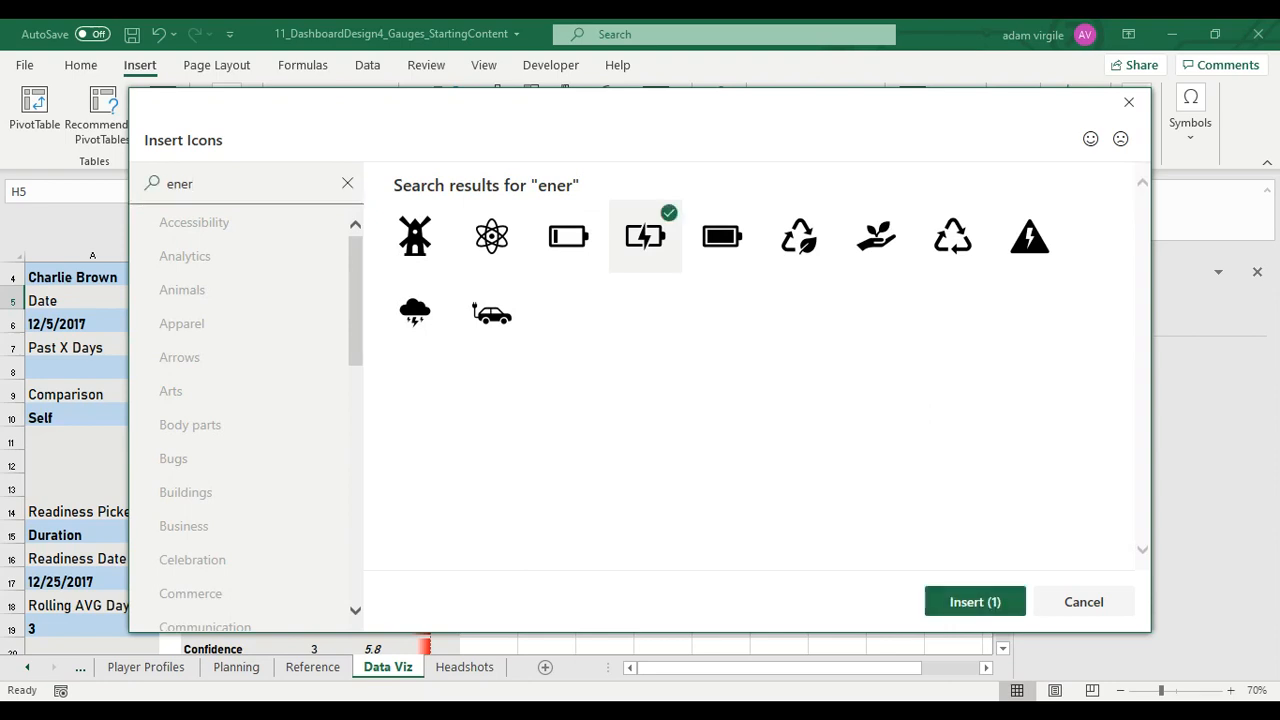
Search the icons for "ther", add the thermometer icon to the selection and insert both icons
{"action": "left_click_drag", "start_coordinate": [170, 183], "coordinate": [106, 182]}
{"action": "type", "text": "ther"}
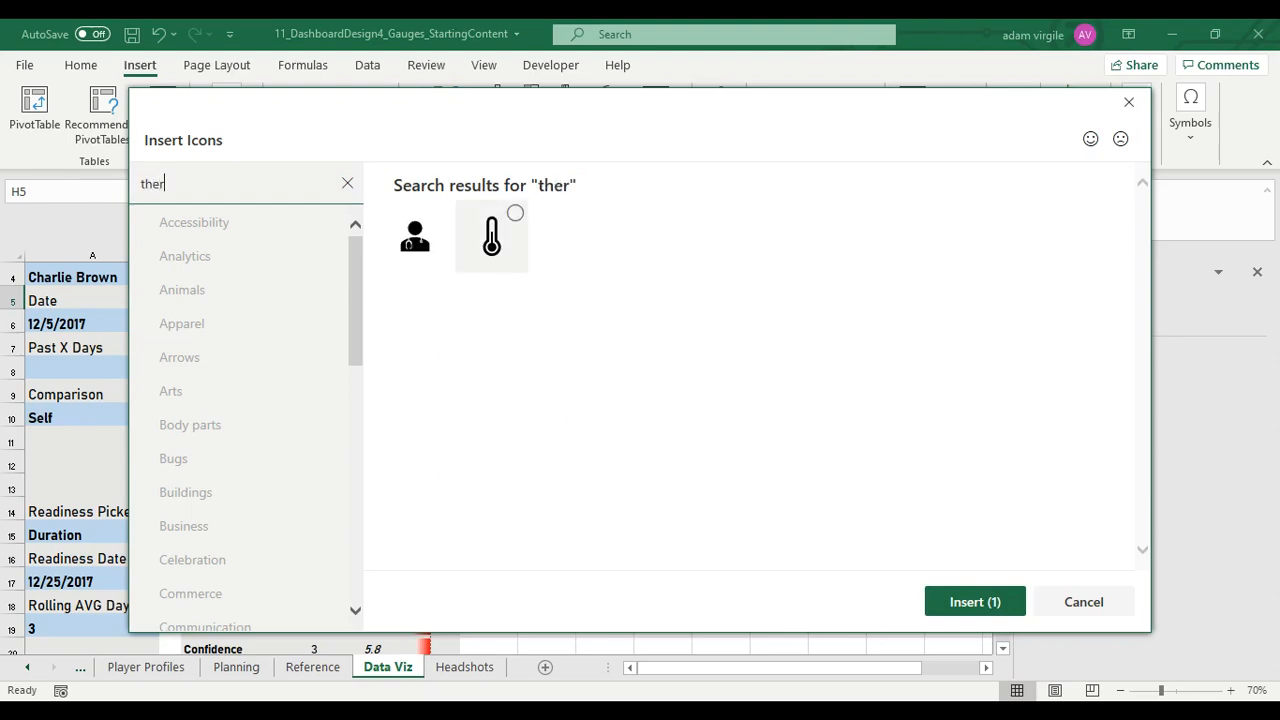
{"action": "left_click", "coordinate": [491, 237]}
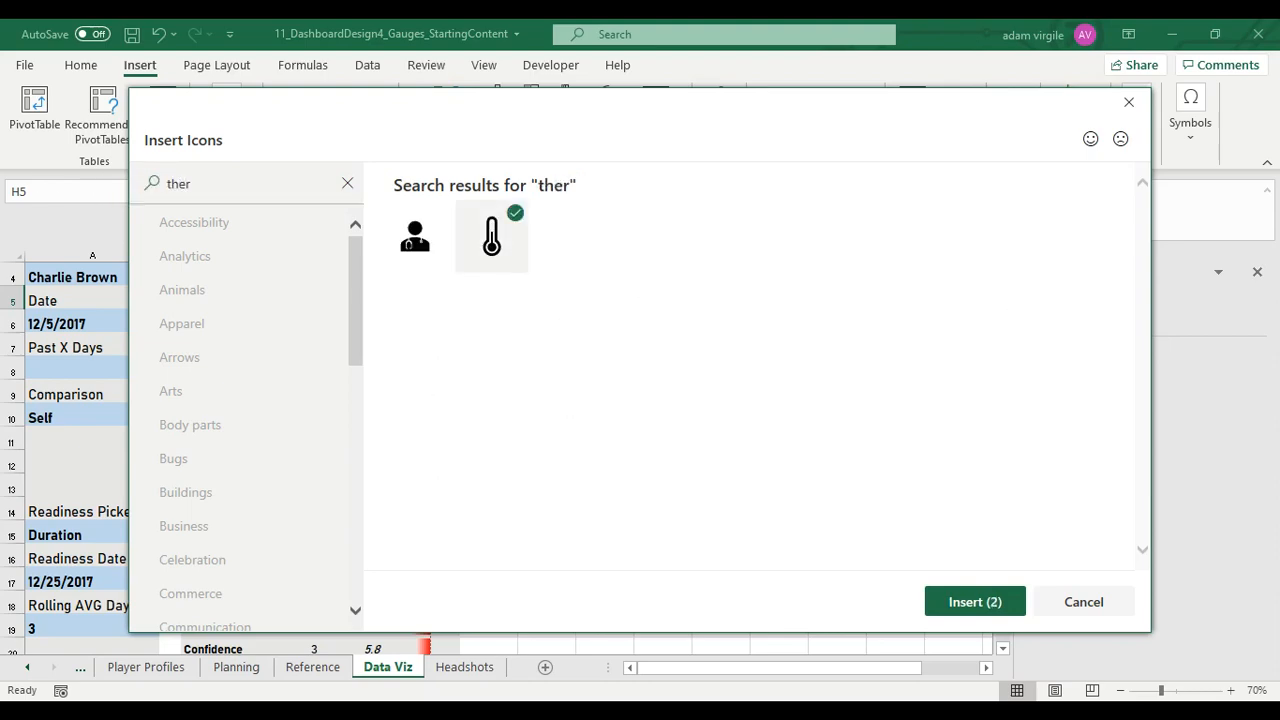
{"action": "left_click", "coordinate": [975, 601]}
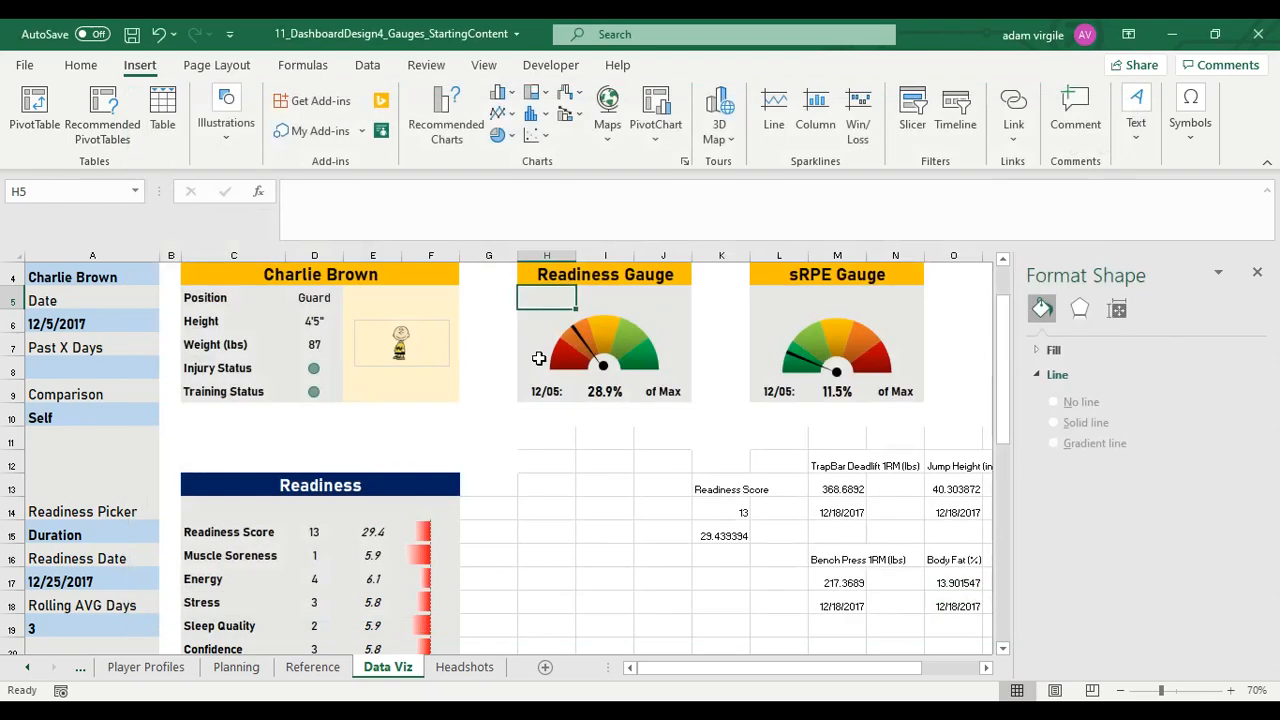
Move the thermometer icon off the battery icon to the edge of the sRPE Gauge panel
{"action": "left_click", "coordinate": [603, 426]}
{"action": "left_click", "coordinate": [535, 307]}
{"action": "left_click_drag", "start_coordinate": [535, 307], "coordinate": [719, 342]}
Reduce the formula bar to a single line and rotate the battery icon 90° so it stands upright
{"action": "left_click", "coordinate": [535, 310]}
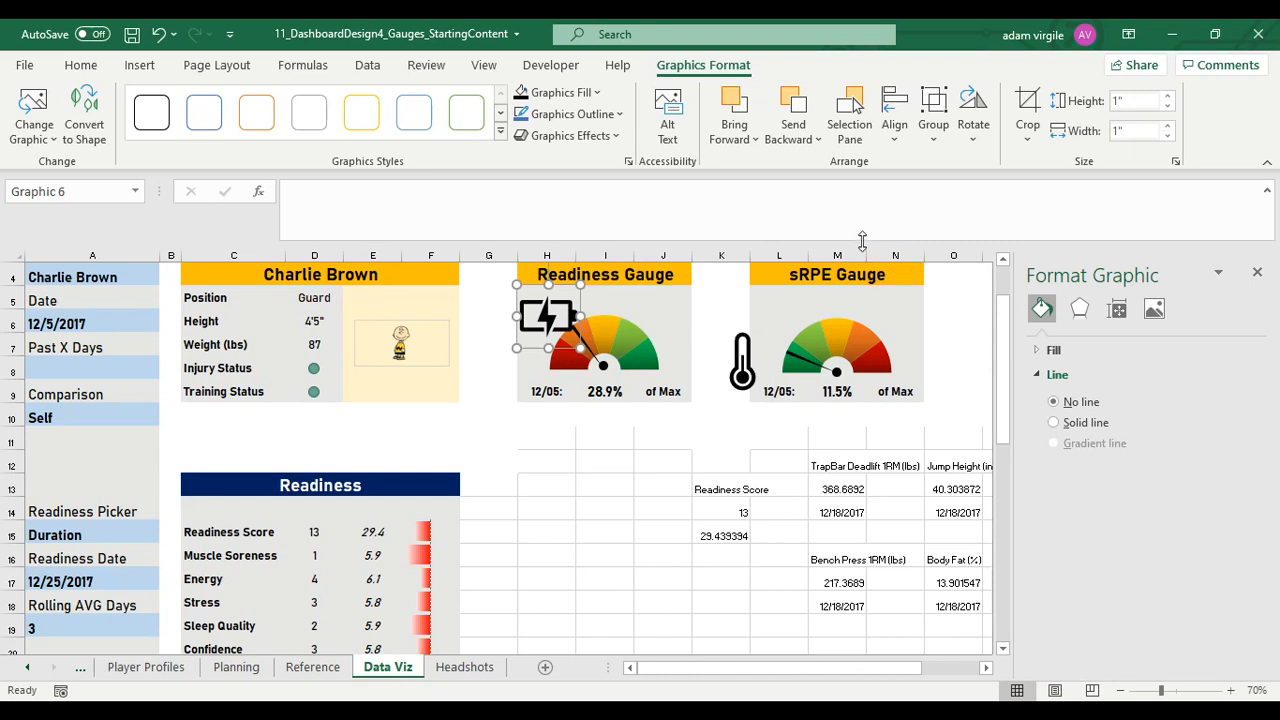
{"action": "left_click_drag", "start_coordinate": [863, 246], "coordinate": [861, 206]}
{"action": "left_click_drag", "start_coordinate": [553, 276], "coordinate": [556, 359]}
{"action": "mouse_move", "coordinate": [553, 299]}
{"action": "left_mouse_down"}
{"action": "mouse_move", "coordinate": [509, 331]}
{"action": "mouse_move", "coordinate": [509, 364]}
{"action": "mouse_move", "coordinate": [570, 300]}
{"action": "mouse_move", "coordinate": [569, 280]}
{"action": "left_mouse_up"}
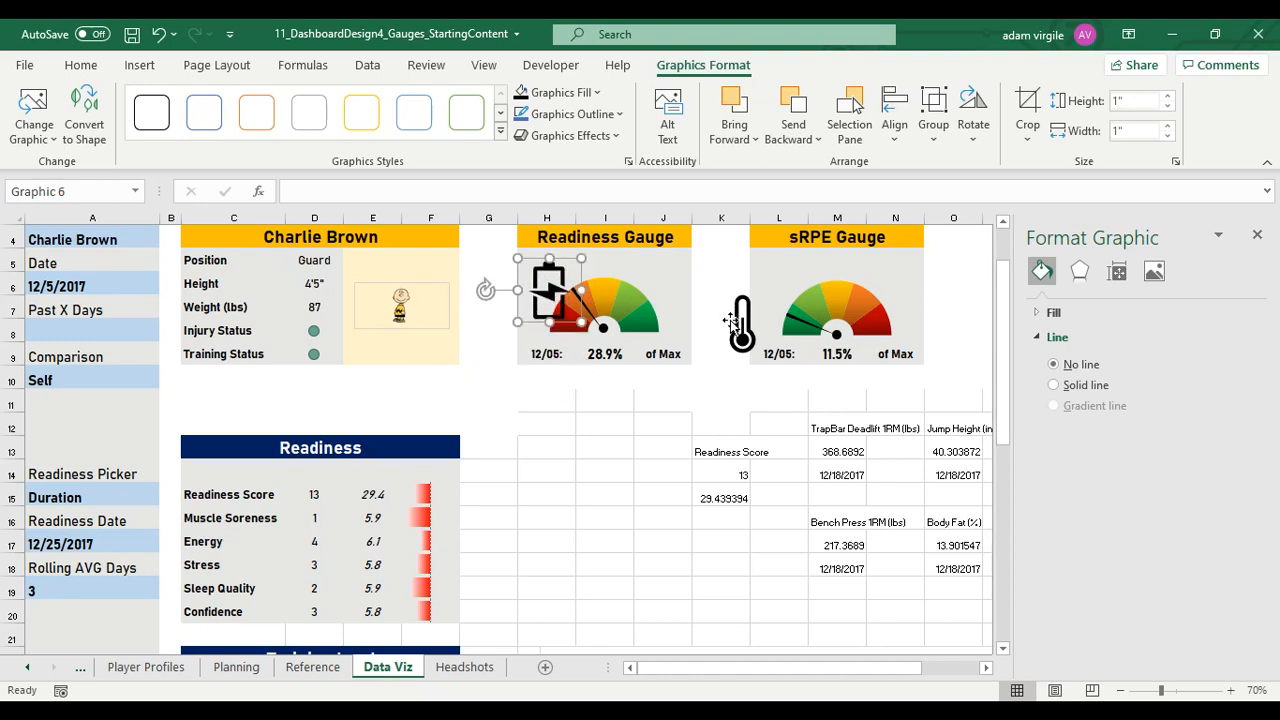
Move the thermometer icon beside the sRPE dial and set the height of both icons to 0.5"
{"action": "left_click_drag", "start_coordinate": [733, 320], "coordinate": [789, 271]}
{"action": "left_click", "coordinate": [576, 268], "text": "ctrl"}
{"action": "left_click", "coordinate": [1131, 104]}
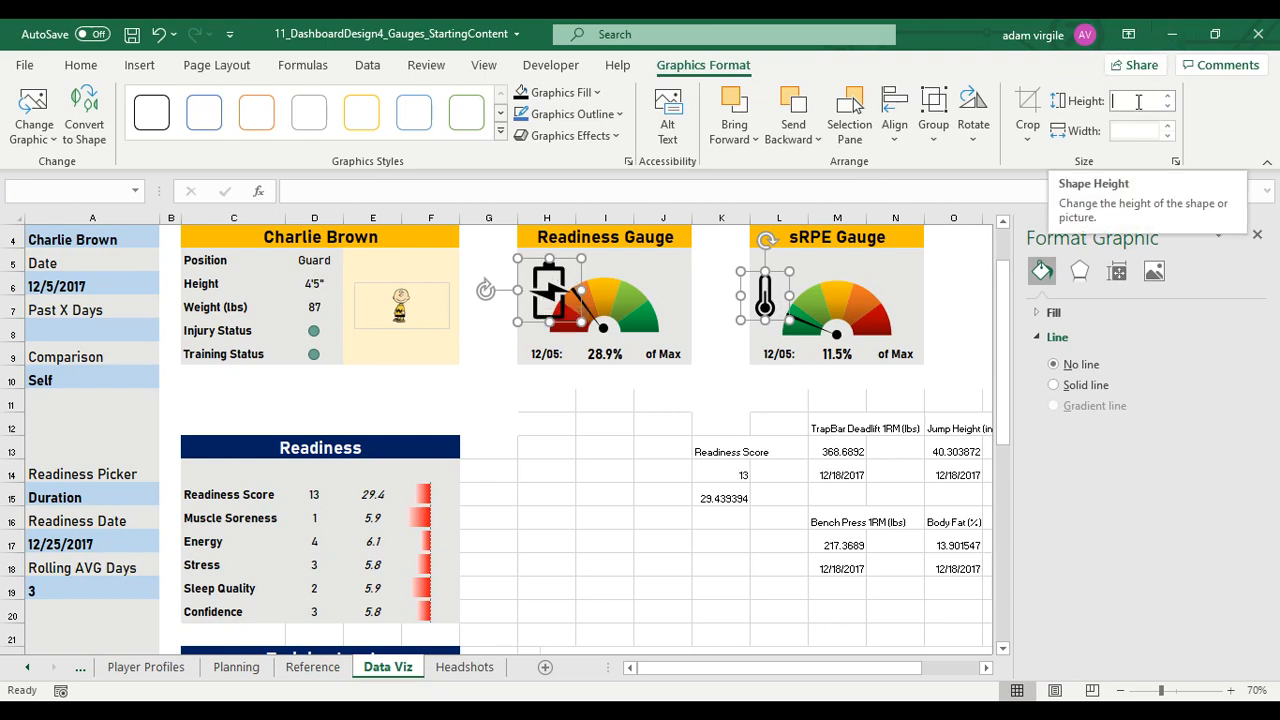
{"action": "type", "text": "0.5"}
{"action": "key", "text": "Return"}
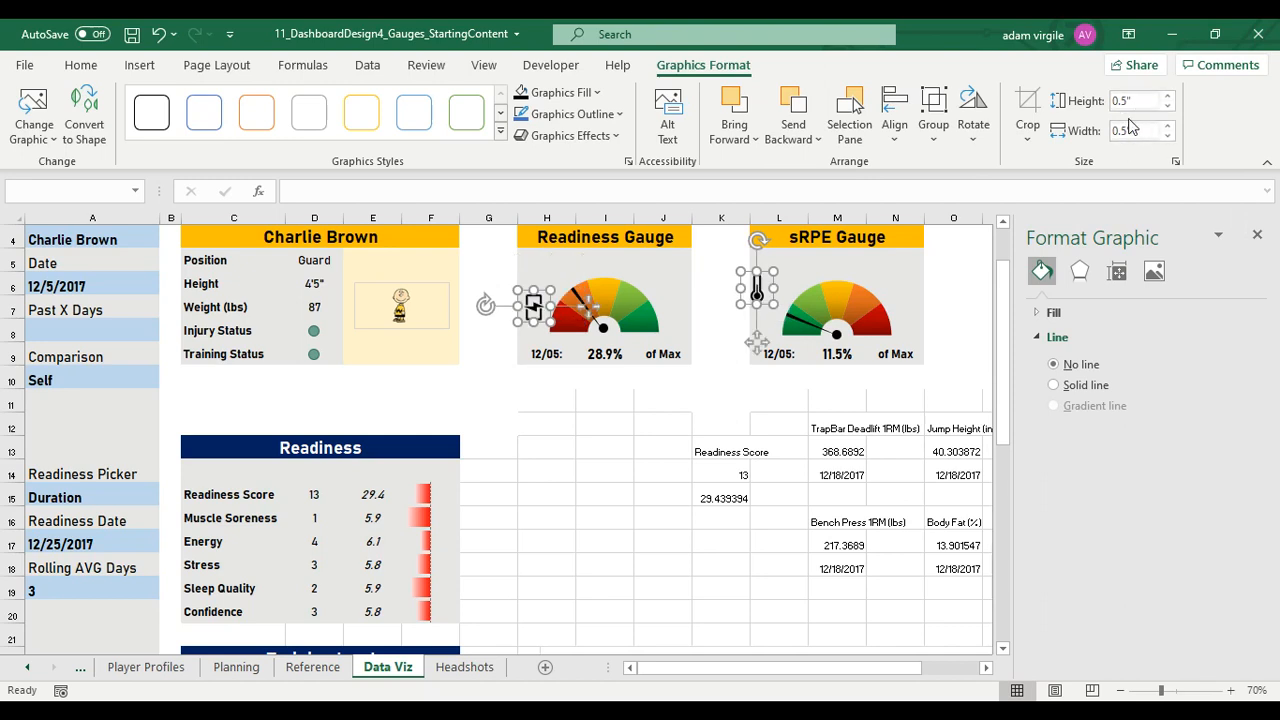
Place the thermometer and battery icons in the upper-left corners of the sRPE Gauge and Readiness Gauge panels
{"action": "left_click", "coordinate": [801, 254]}
{"action": "left_click_drag", "start_coordinate": [757, 289], "coordinate": [766, 272]}
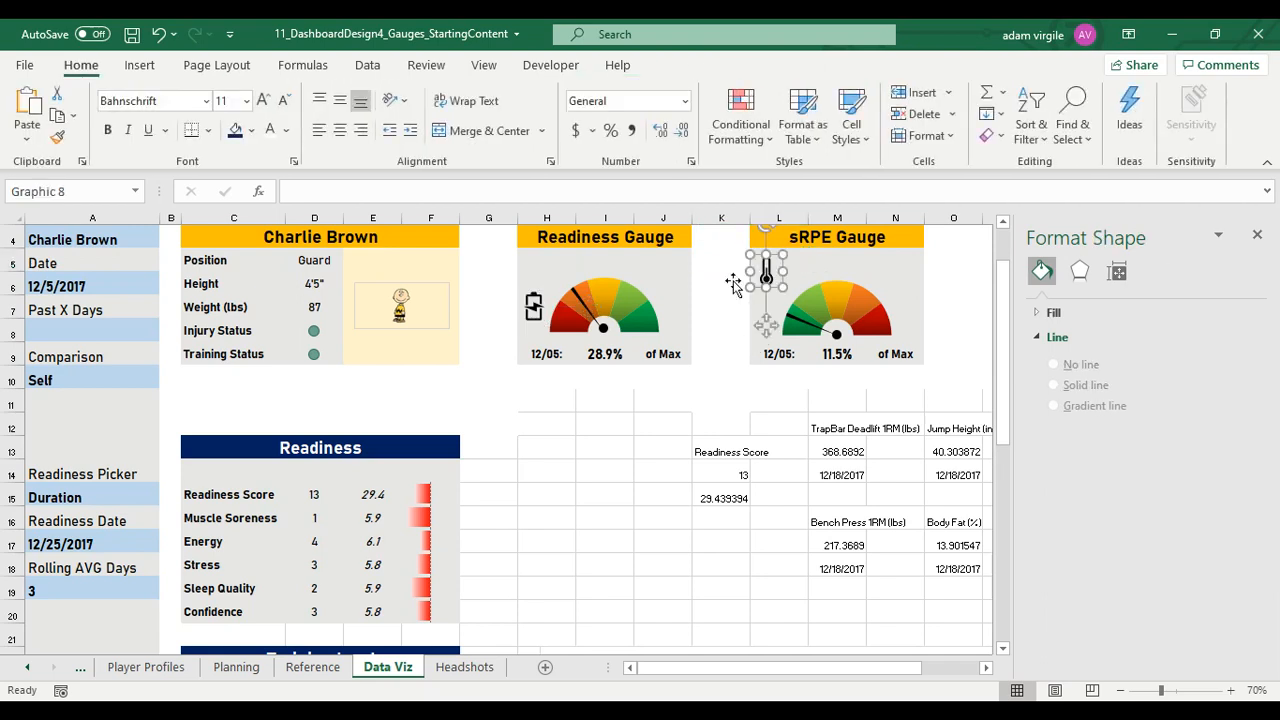
{"action": "left_click", "coordinate": [533, 274]}
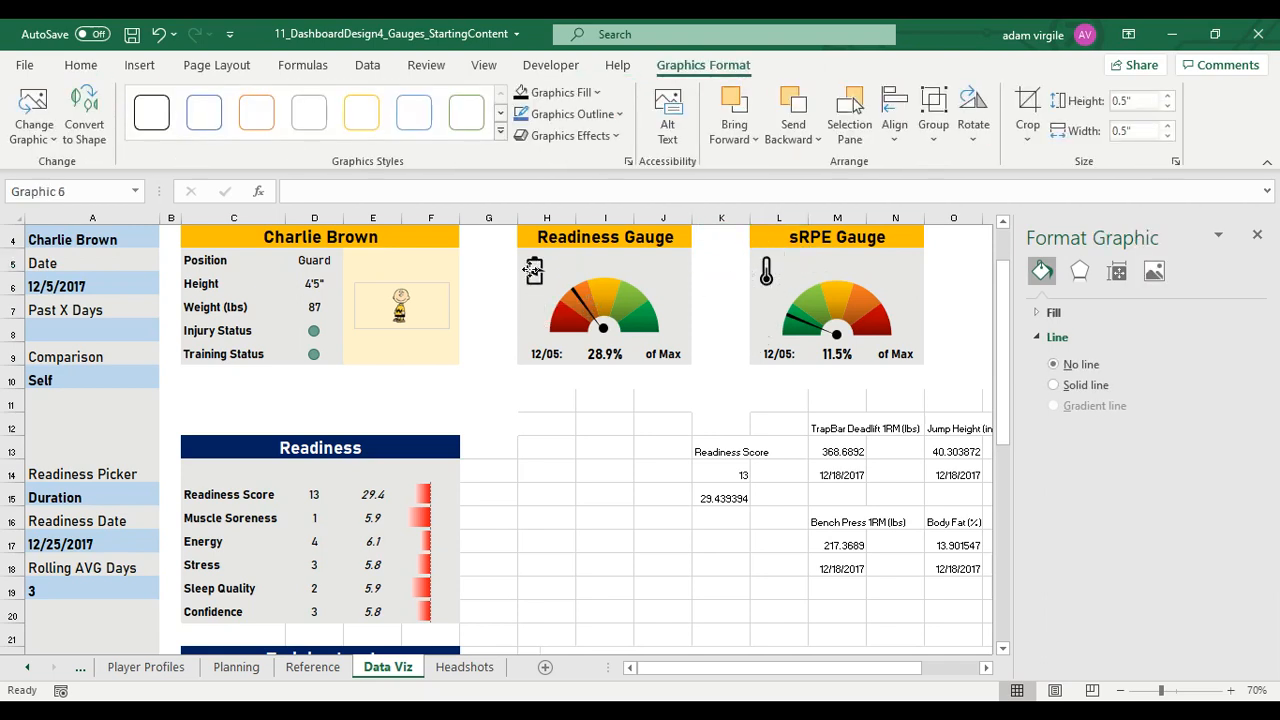
{"action": "left_click", "coordinate": [666, 304]}
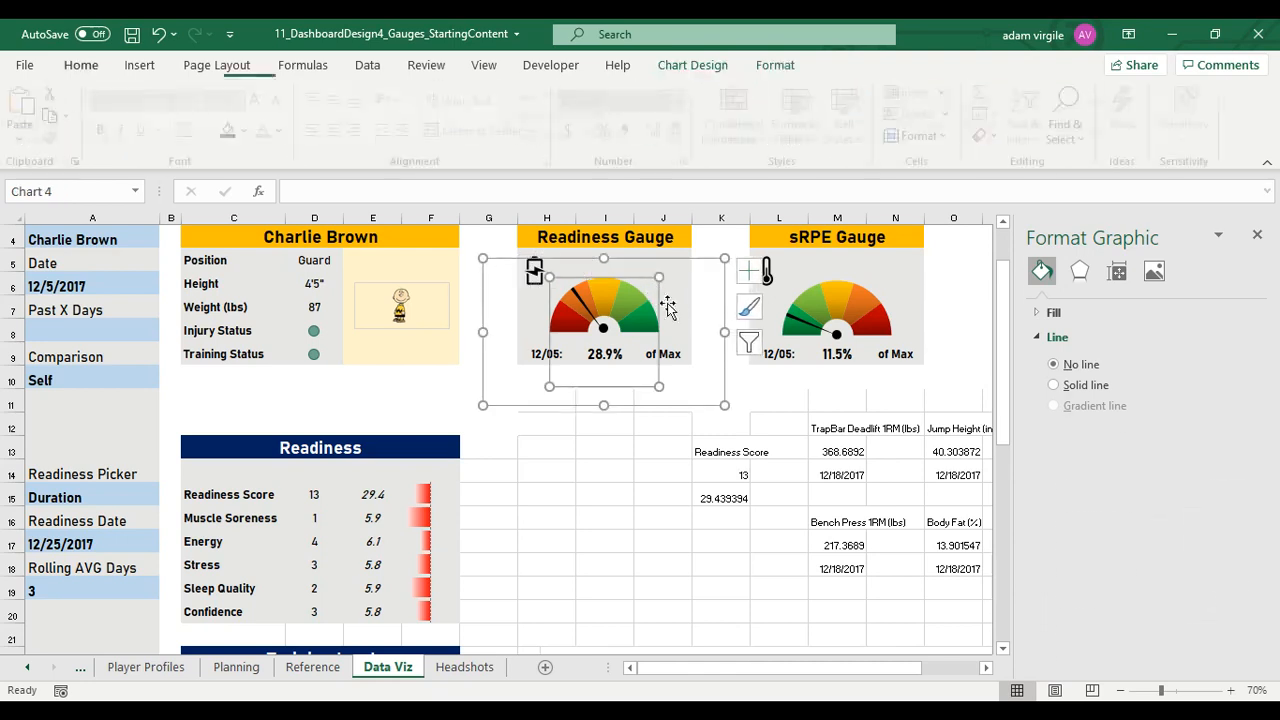
{"action": "left_click", "coordinate": [668, 254]}
Fill both icons with Light Gray, Background 2, Darker 25% and close the formatting pane
{"action": "left_click", "coordinate": [537, 272]}
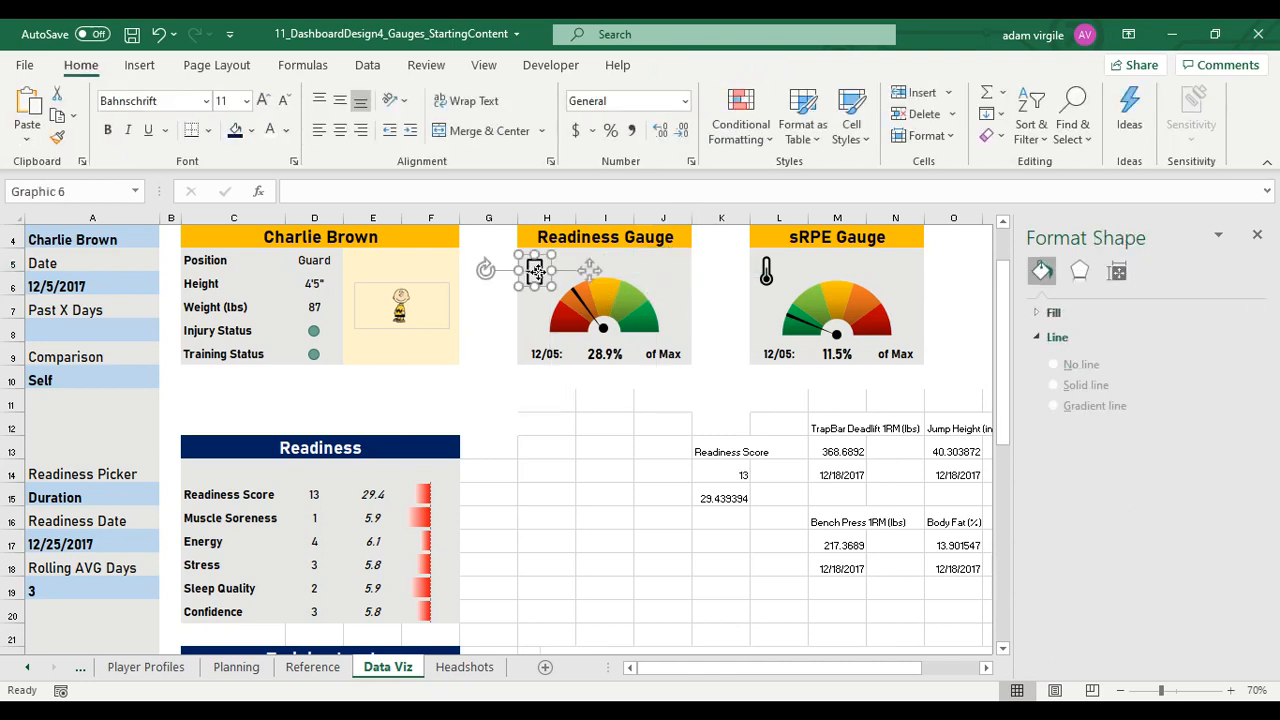
{"action": "left_click", "coordinate": [765, 274], "text": "ctrl"}
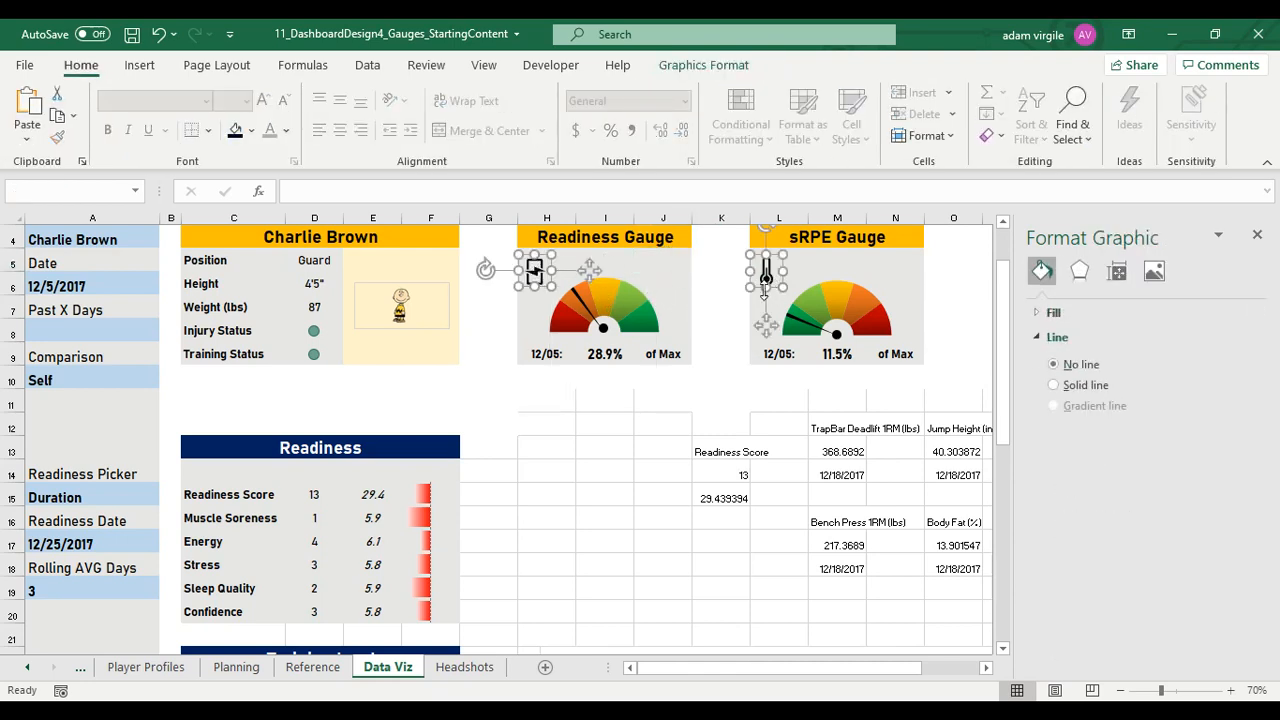
{"action": "left_click", "coordinate": [253, 131]}
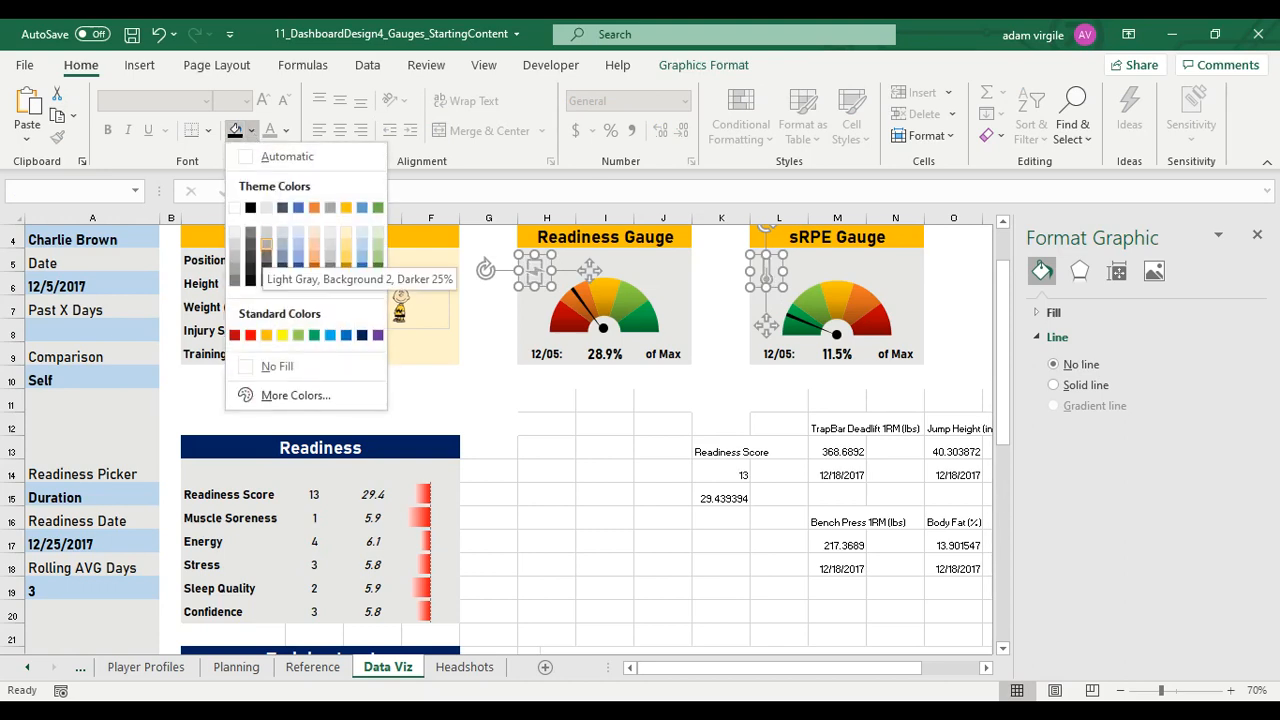
{"action": "left_click", "coordinate": [266, 244]}
{"action": "left_click", "coordinate": [535, 466]}
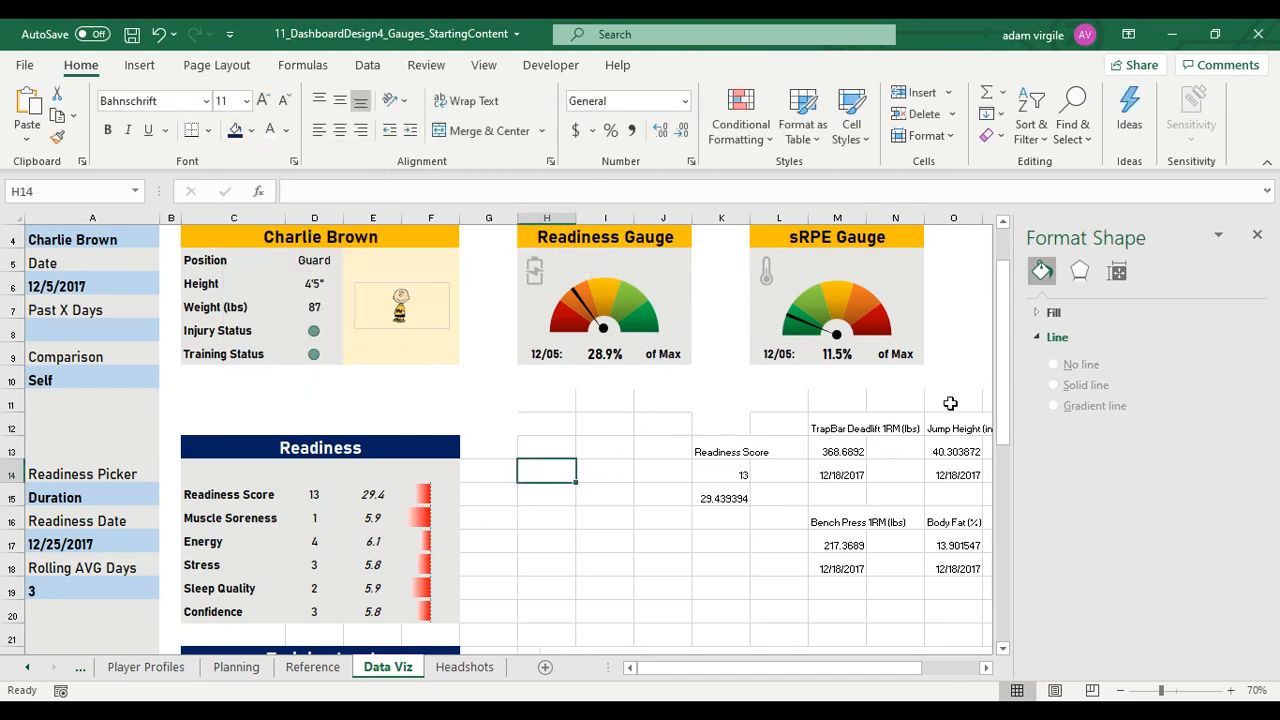
{"action": "left_click", "coordinate": [1257, 234]}
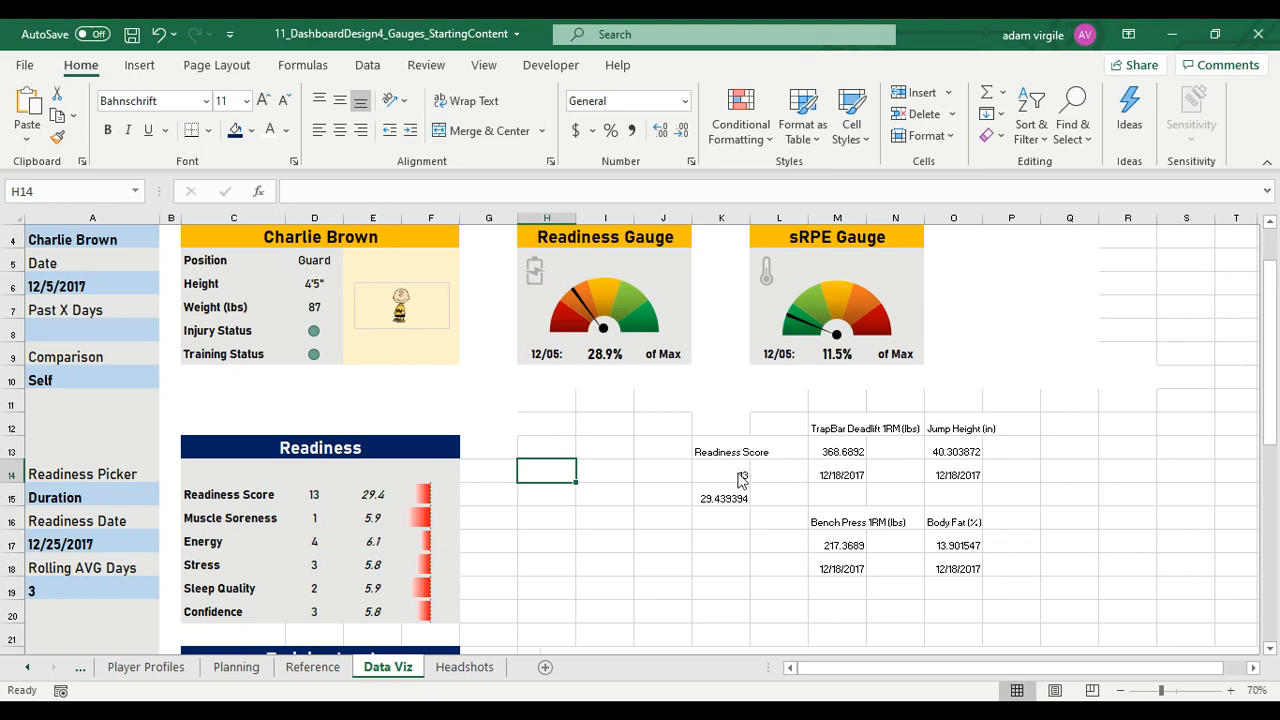
{"action": "scroll", "coordinate": [493, 440], "scroll_direction": "down", "scroll_amount": 3}
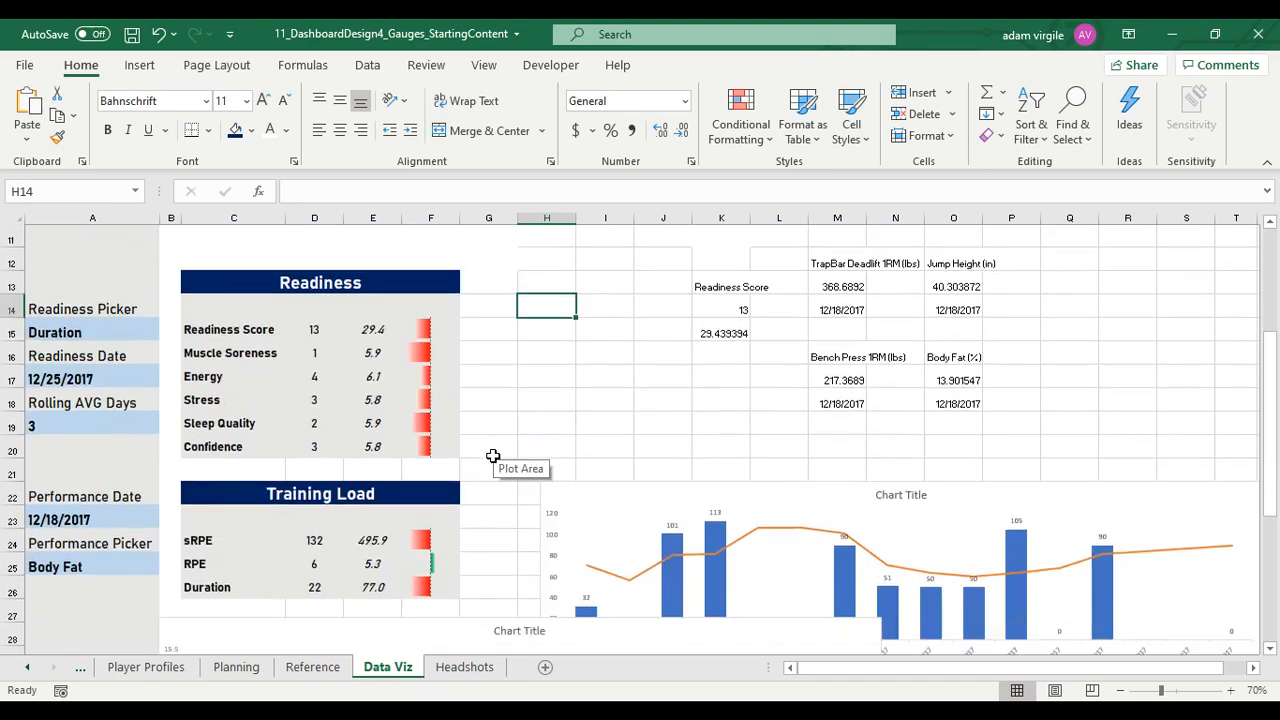
{"action": "scroll", "coordinate": [500, 482], "scroll_direction": "up", "scroll_amount": 3}
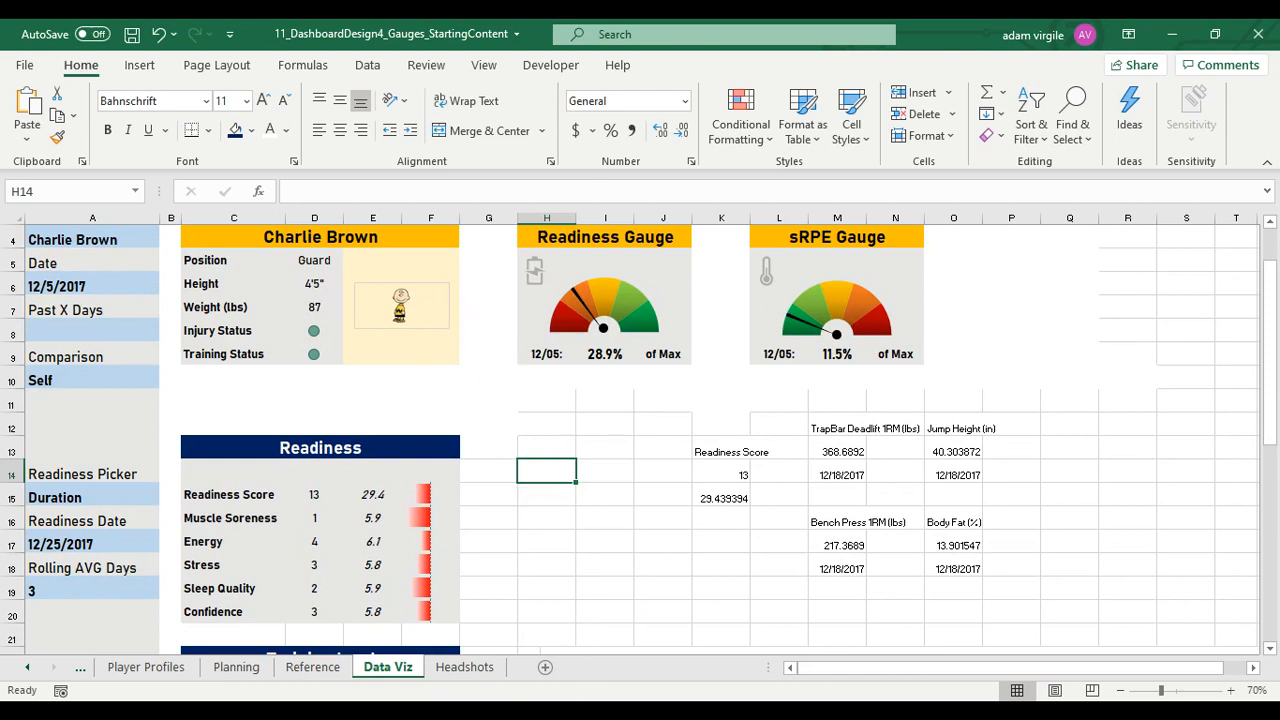
{"action": "key", "text": "ctrl+z"}
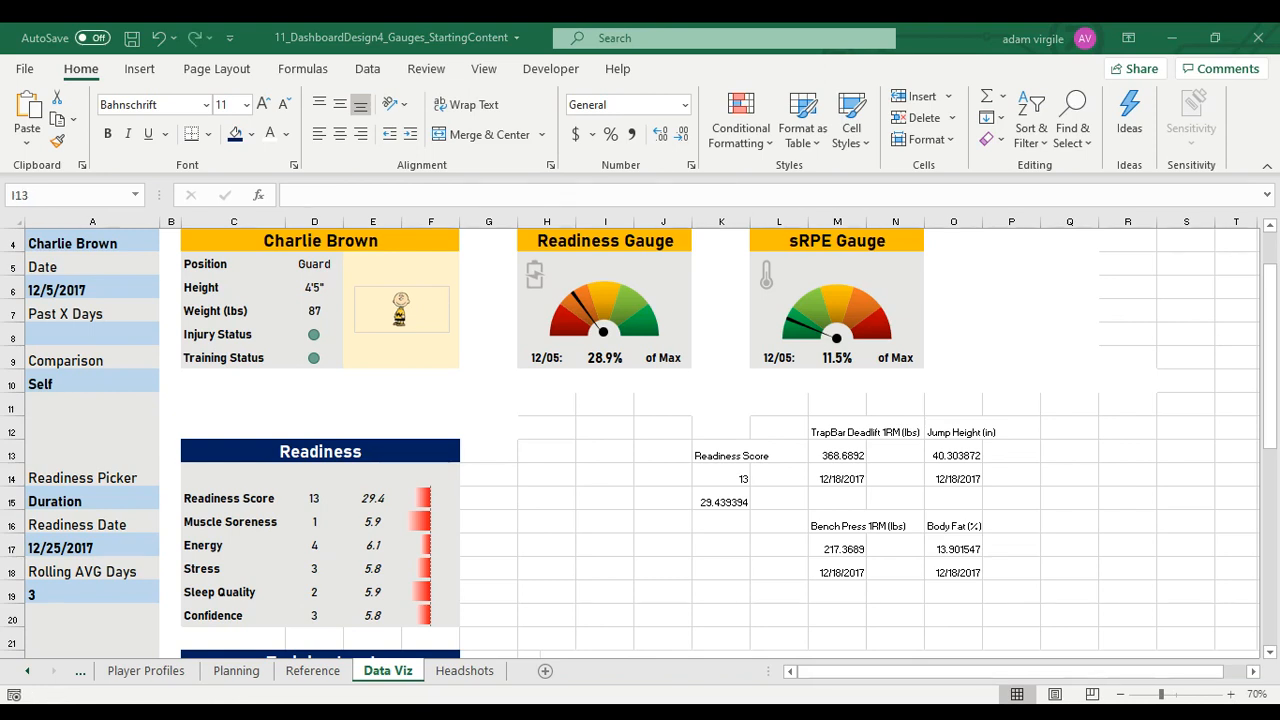
Enlarge the headshot picture until the figure fills the yellow area of the profile panel and centre it there
{"action": "left_click", "coordinate": [437, 325]}
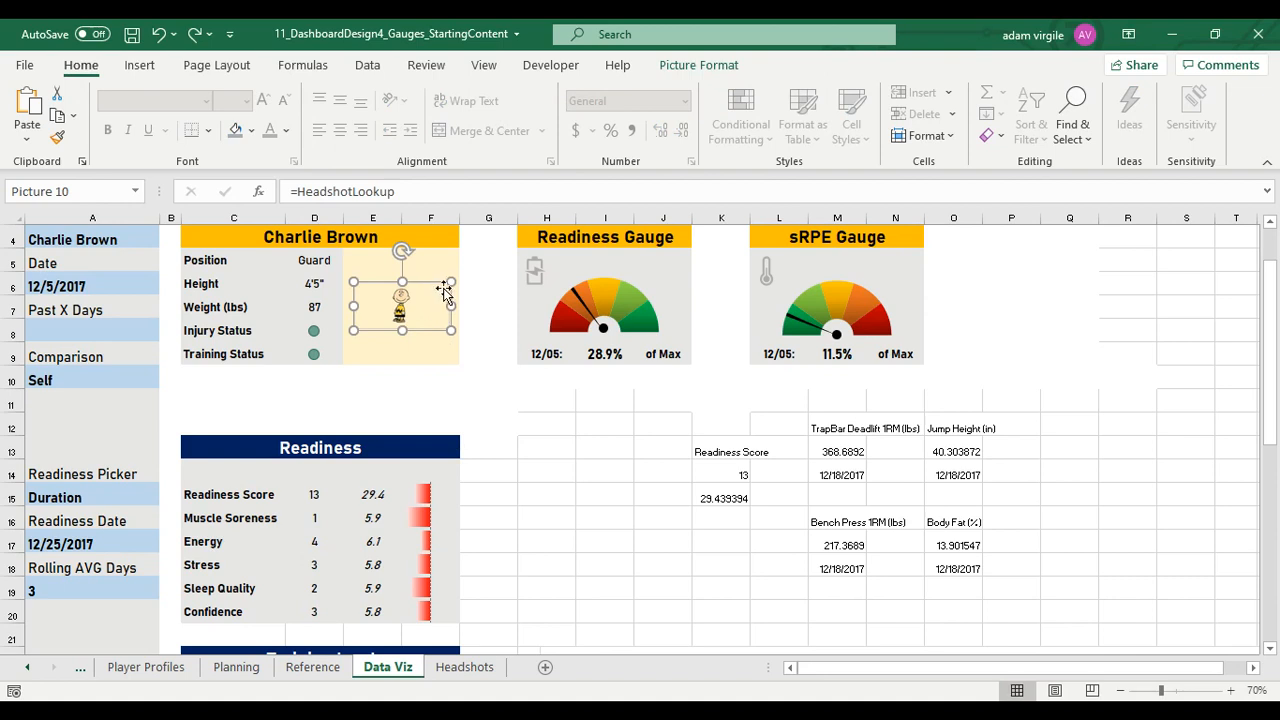
{"action": "left_click_drag", "start_coordinate": [454, 284], "coordinate": [343, 305]}
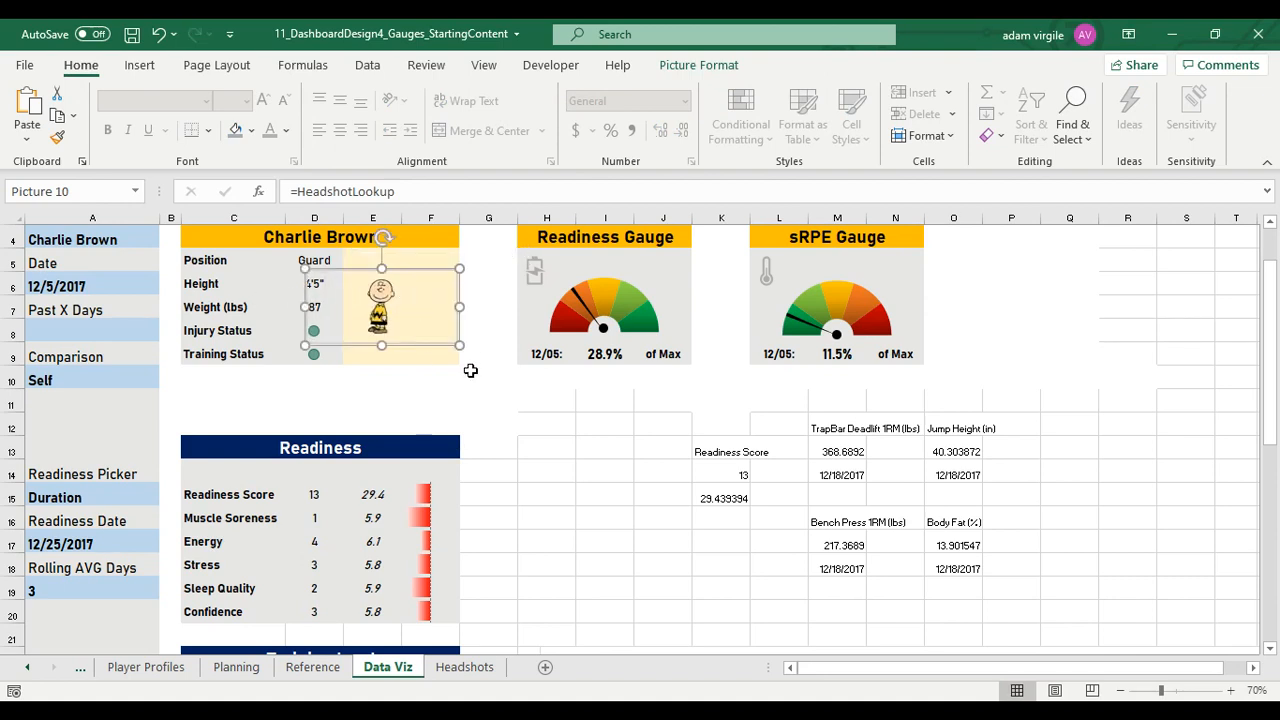
{"action": "left_click", "coordinate": [475, 330]}
{"action": "left_click_drag", "start_coordinate": [428, 300], "coordinate": [432, 298]}
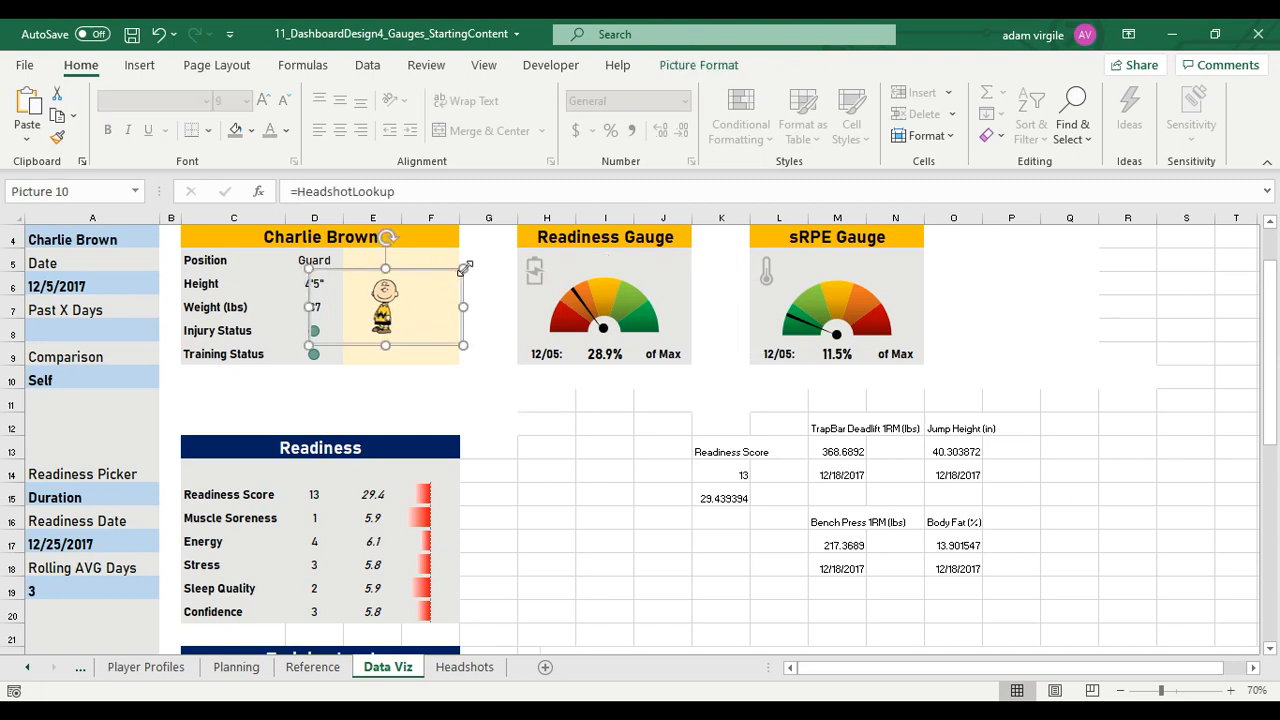
{"action": "left_click_drag", "start_coordinate": [587, 243], "coordinate": [589, 241]}
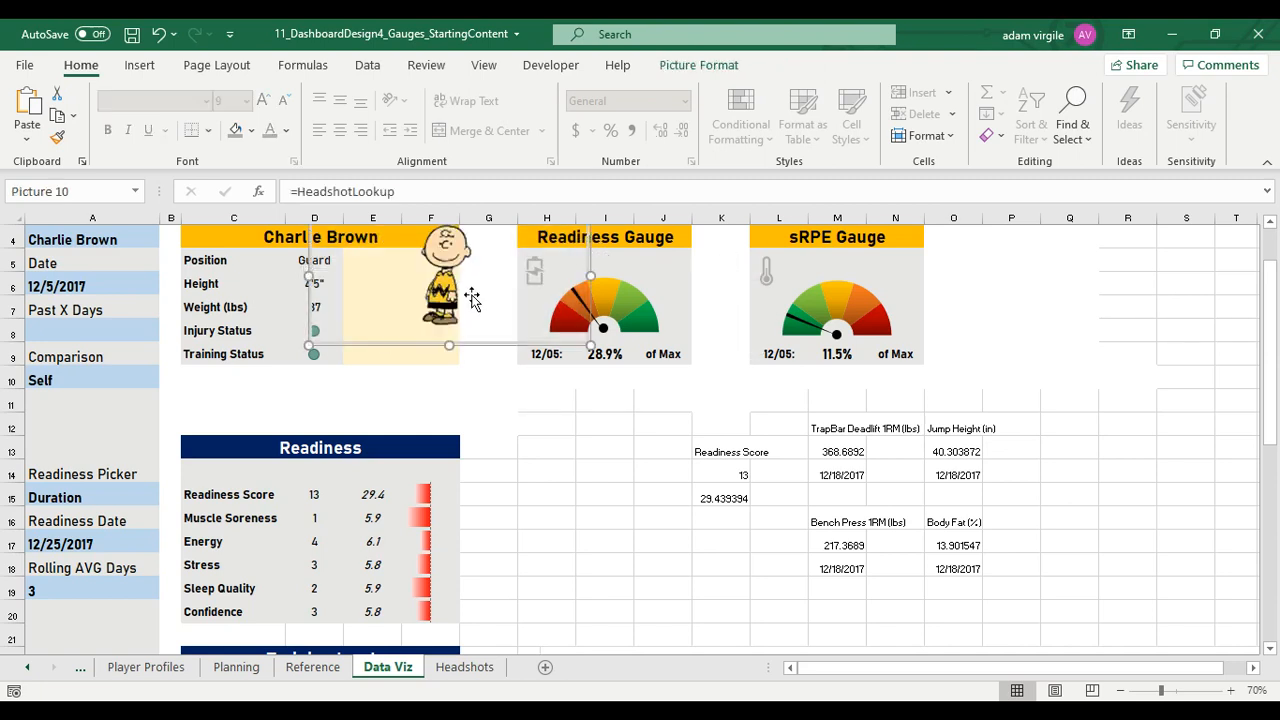
{"action": "left_click_drag", "start_coordinate": [472, 294], "coordinate": [431, 325]}
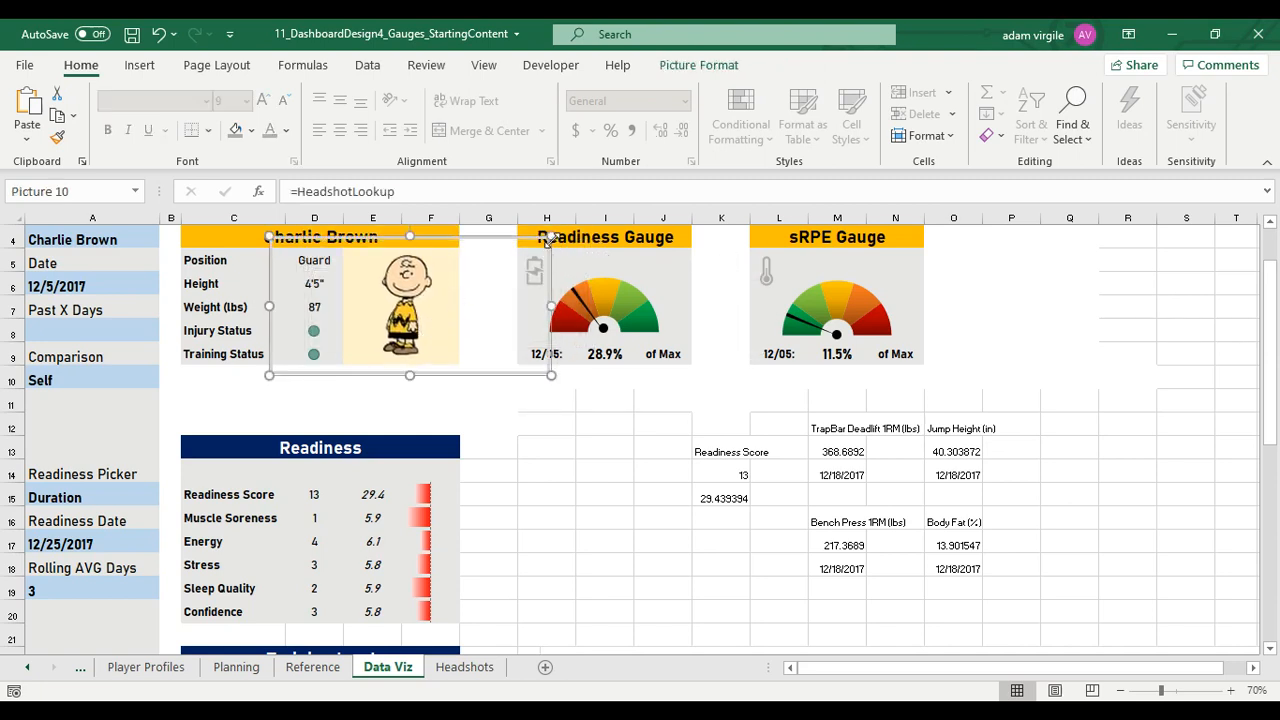
Check how the enlarged headshot picture's frame overlaps the readiness gauge chart
{"action": "left_click", "coordinate": [524, 415]}
{"action": "left_click", "coordinate": [478, 293]}
{"action": "left_click", "coordinate": [612, 292]}
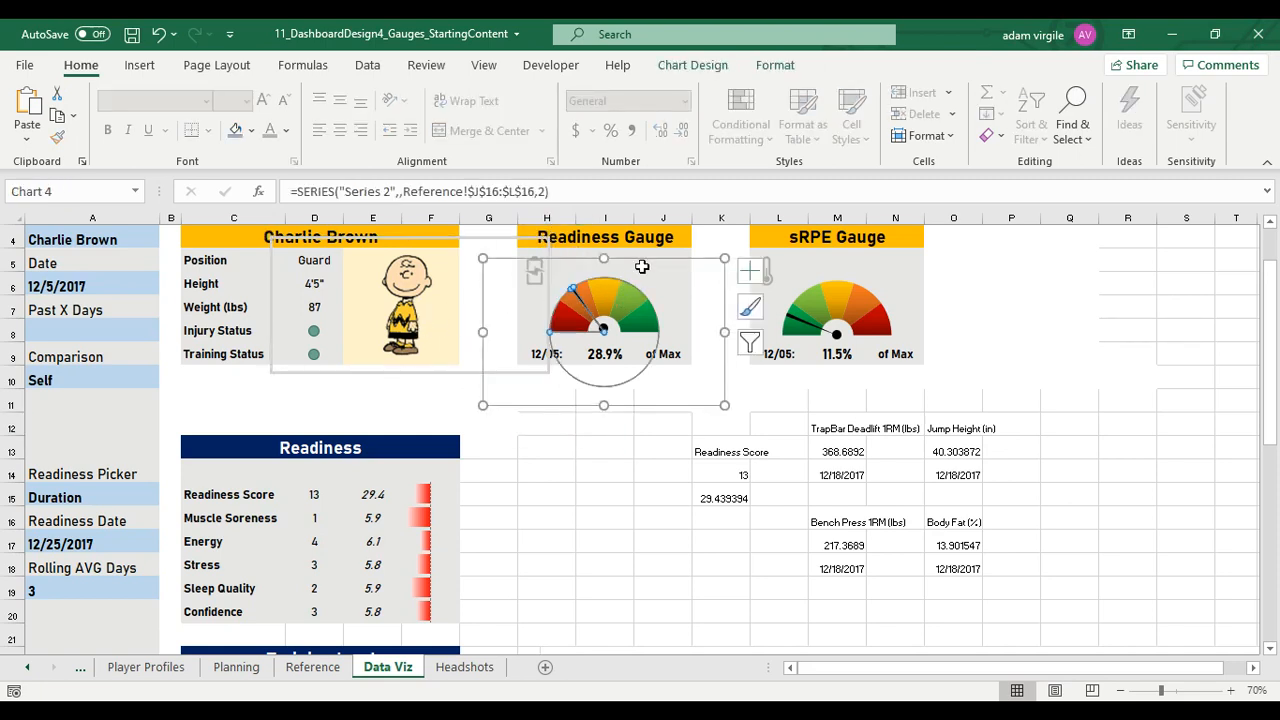
{"action": "left_click", "coordinate": [645, 262]}
{"action": "left_click", "coordinate": [586, 343]}
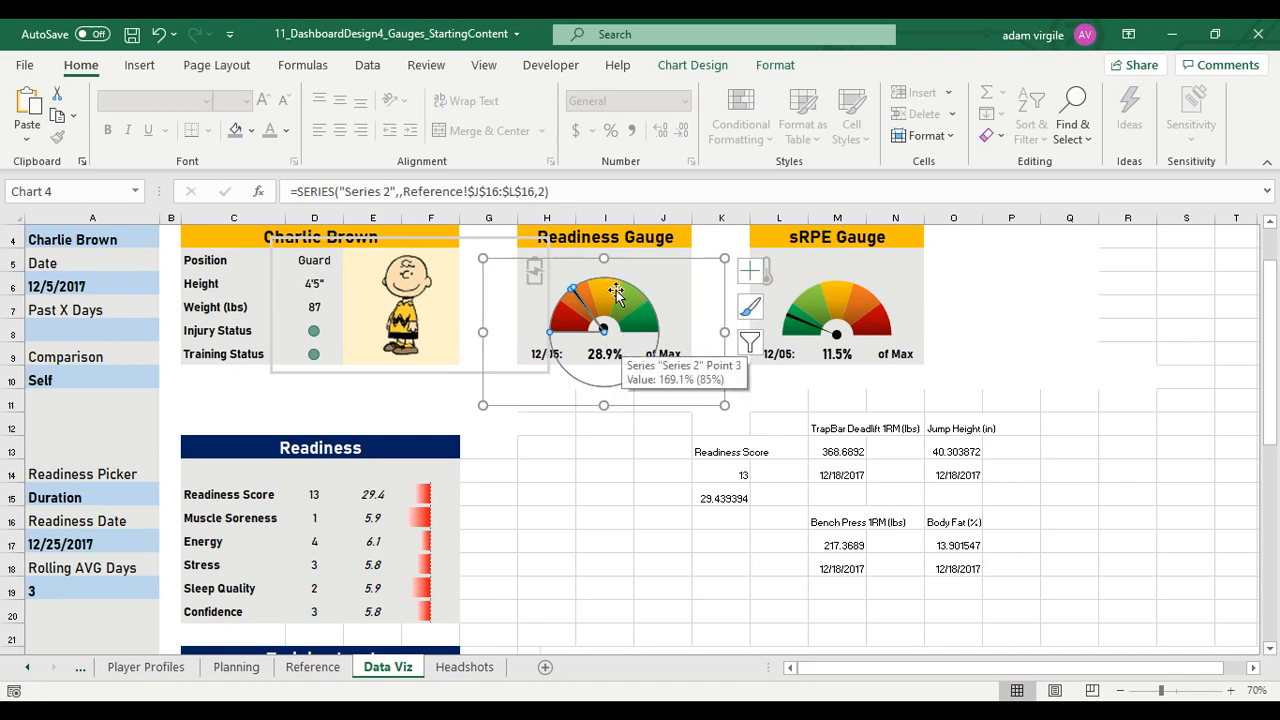
Shrink the headshot picture so its frame fits inside the yellow area of the profile panel and centre it
{"action": "left_click", "coordinate": [525, 245]}
{"action": "left_click_drag", "start_coordinate": [549, 240], "coordinate": [438, 301]}
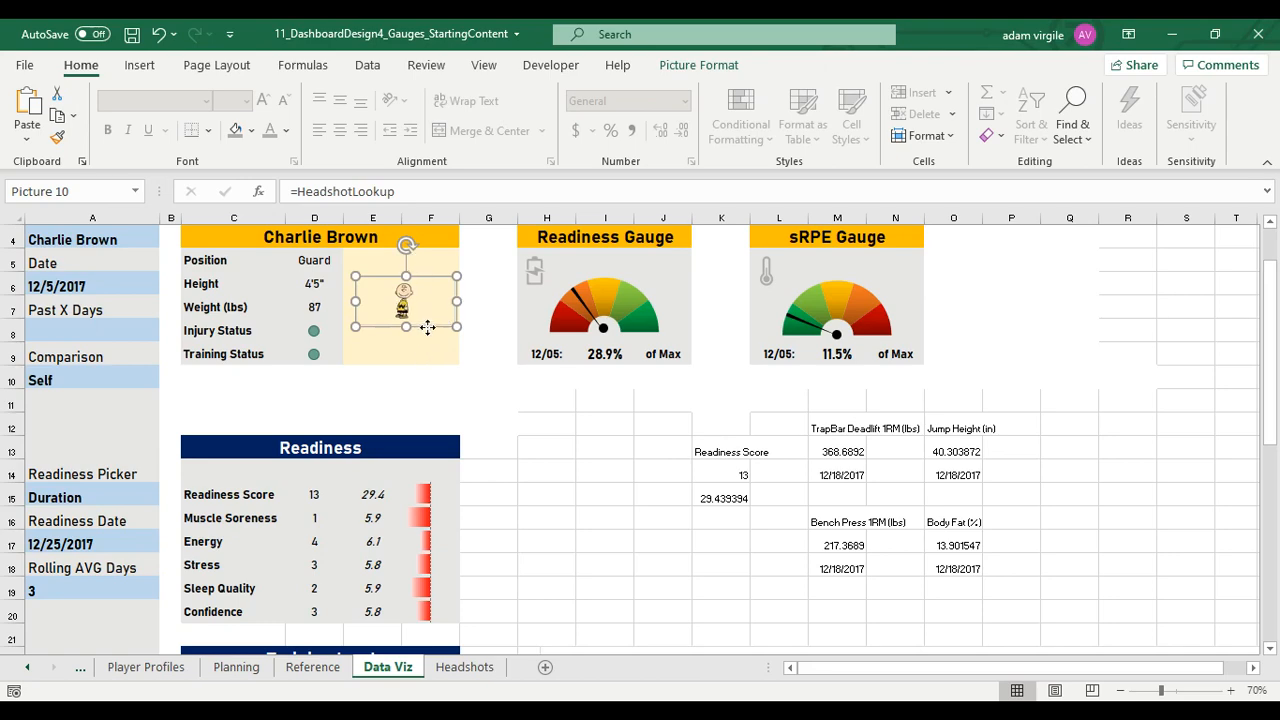
{"action": "left_click_drag", "start_coordinate": [426, 326], "coordinate": [421, 326]}
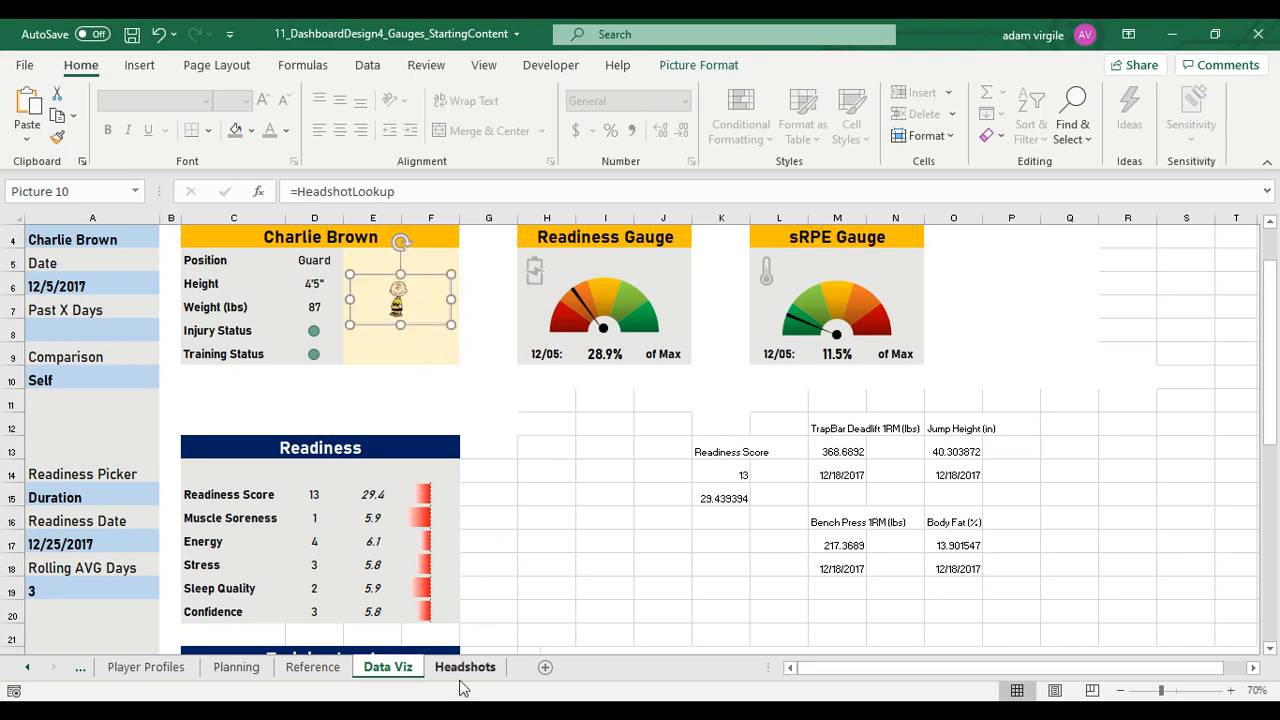
Open the Headshots sheet at its first rows
{"action": "left_click", "coordinate": [464, 666]}
{"action": "left_click", "coordinate": [358, 430]}
{"action": "scroll", "coordinate": [357, 420], "scroll_direction": "up", "scroll_amount": 3}
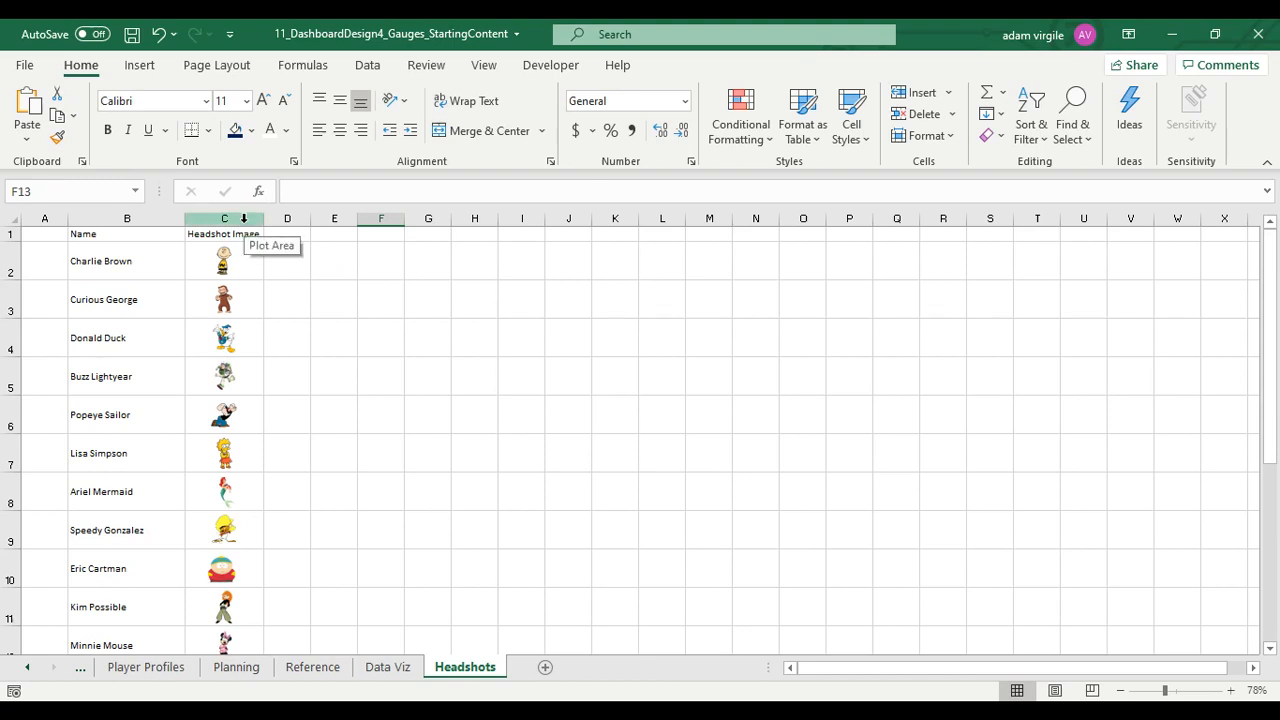
{"action": "left_click", "coordinate": [243, 218]}
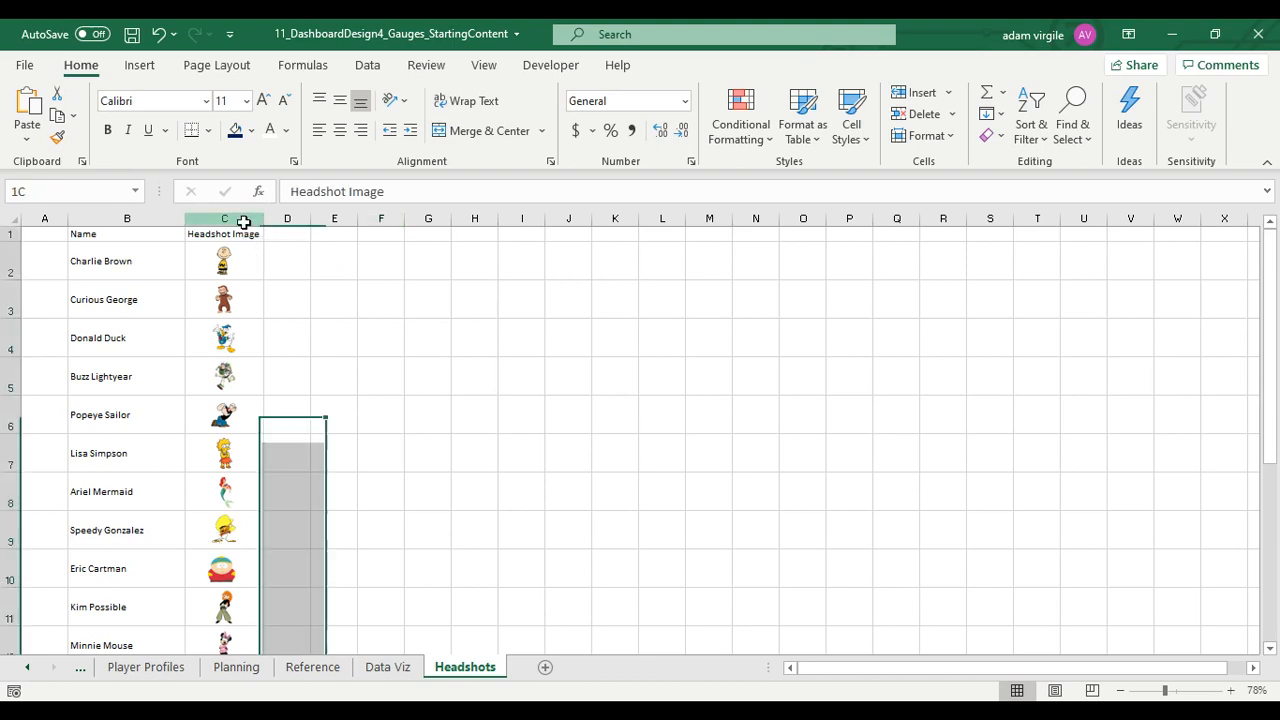
{"action": "left_click", "coordinate": [249, 279]}
{"action": "left_click", "coordinate": [238, 268]}
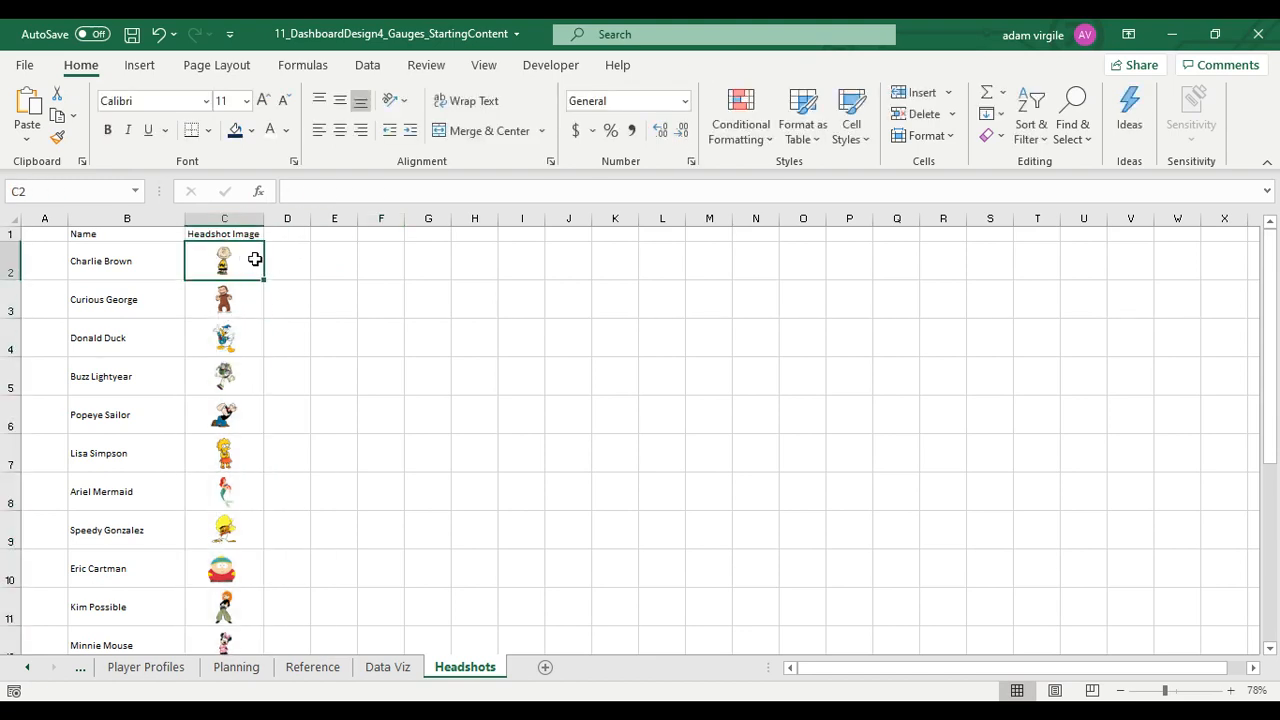
{"action": "left_click", "coordinate": [322, 259]}
{"action": "left_click", "coordinate": [220, 262]}
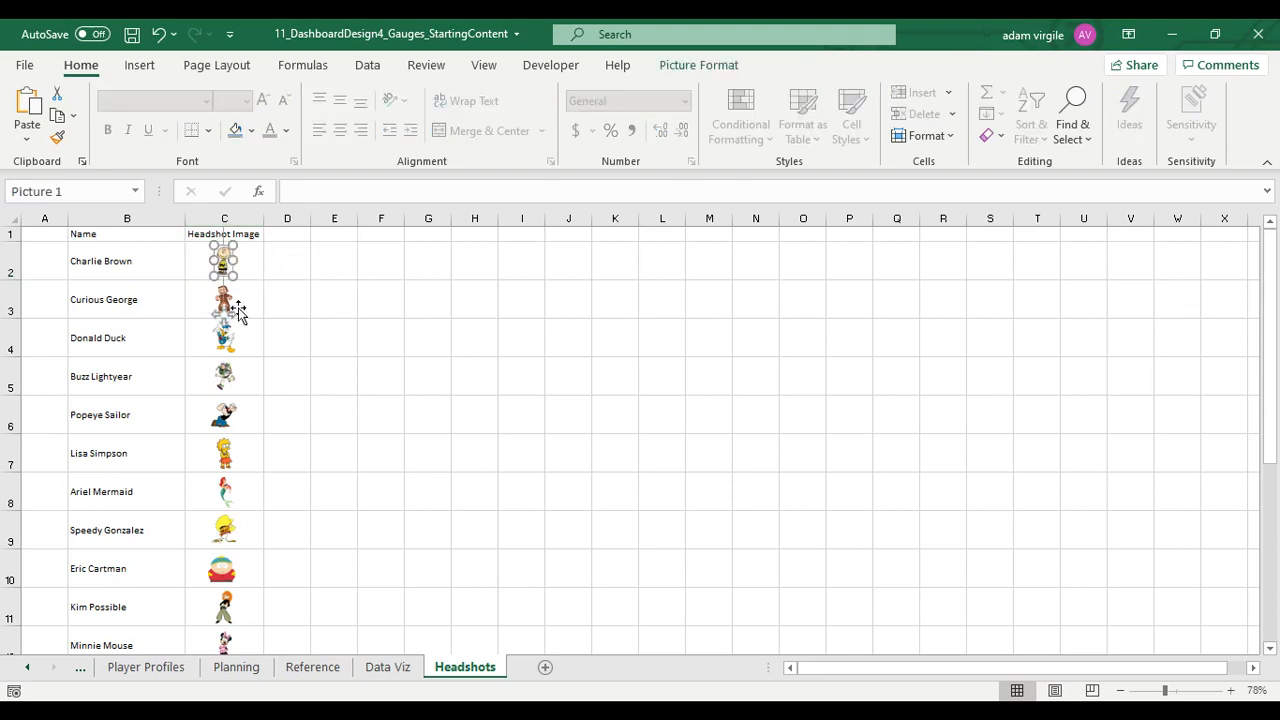
{"action": "key", "text": "Escape"}
{"action": "left_click", "coordinate": [226, 269]}
{"action": "left_click", "coordinate": [232, 298], "text": "ctrl"}
{"action": "left_click", "coordinate": [233, 335], "text": "ctrl"}
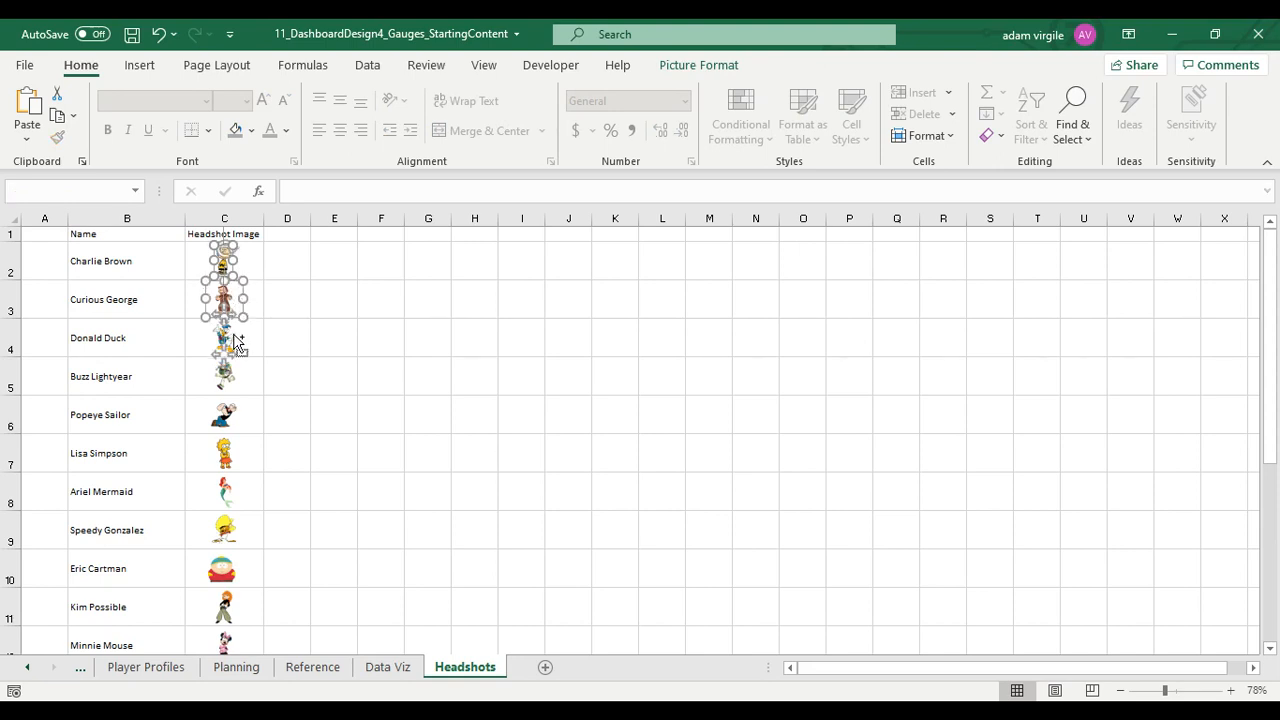
{"action": "left_click", "coordinate": [238, 381], "text": "ctrl"}
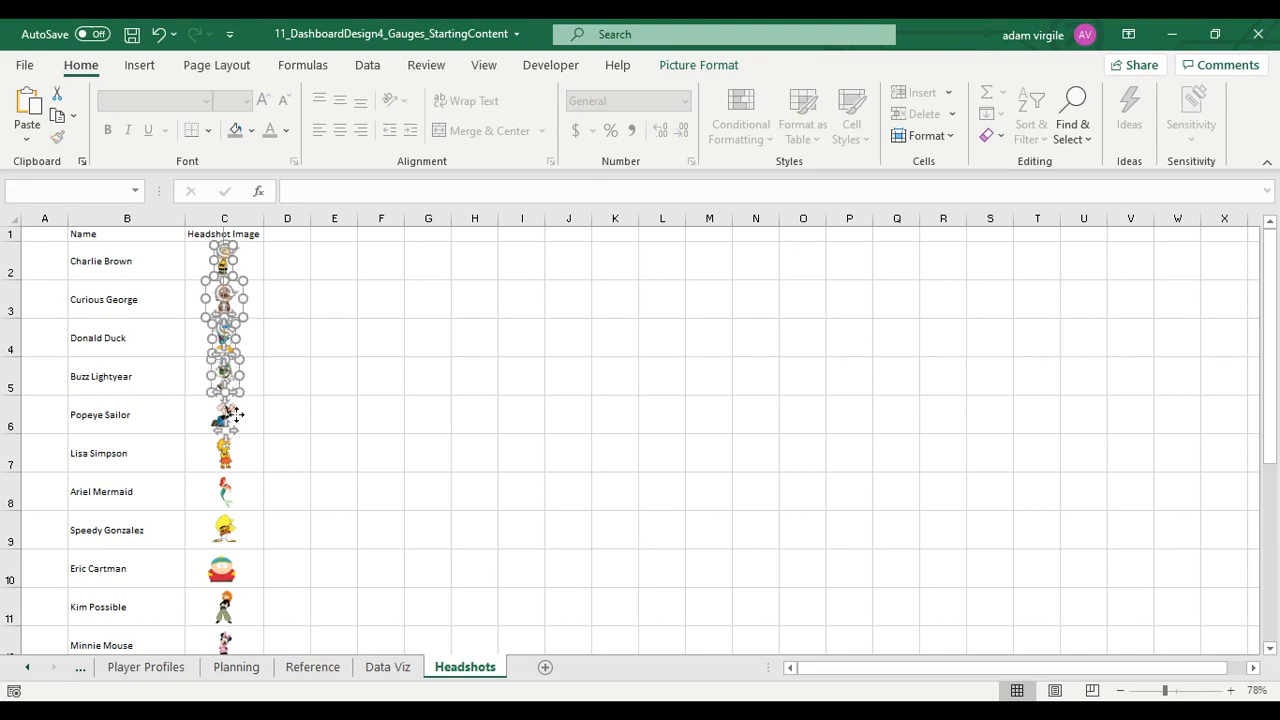
{"action": "left_click", "coordinate": [236, 421], "text": "ctrl"}
{"action": "left_click", "coordinate": [307, 374]}
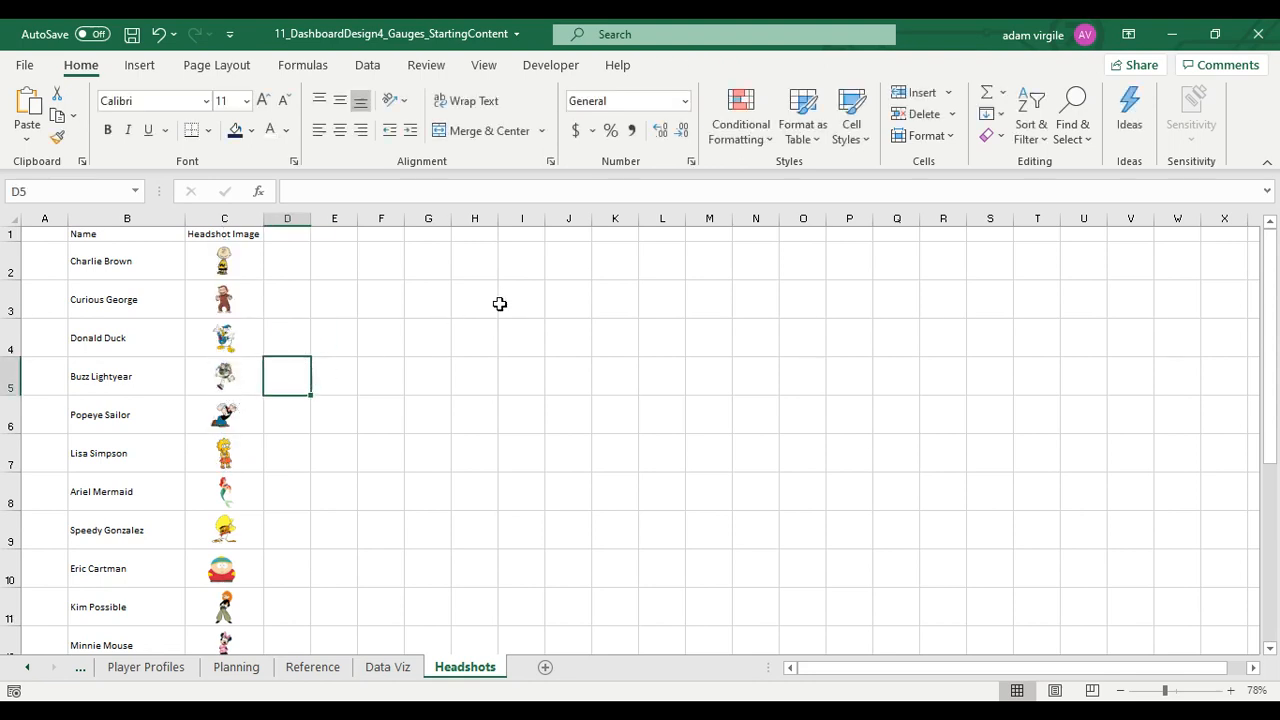
Select all headshot pictures in the Headshot Image column at once using Go To Special with the Objects option
{"action": "left_click", "coordinate": [237, 216]}
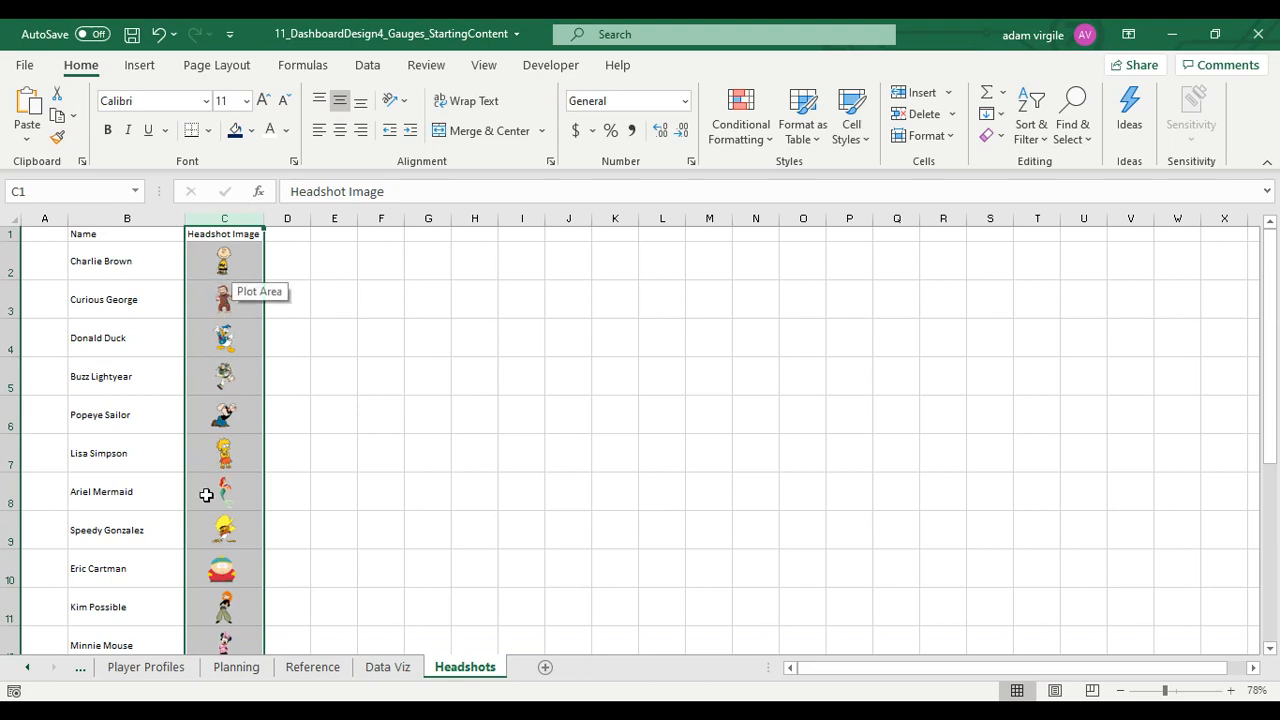
{"action": "scroll", "coordinate": [225, 455], "scroll_direction": "down", "scroll_amount": 2}
{"action": "scroll", "coordinate": [210, 345], "scroll_direction": "up", "scroll_amount": 2}
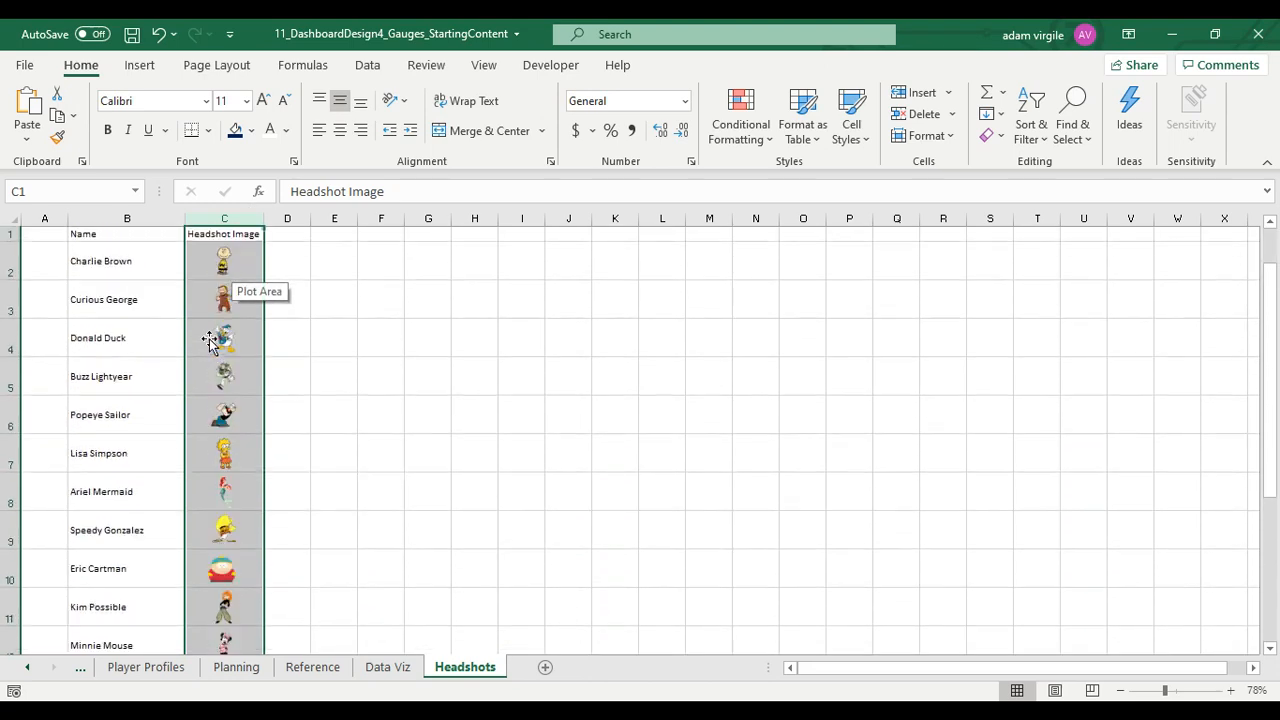
{"action": "left_click", "coordinate": [1085, 145]}
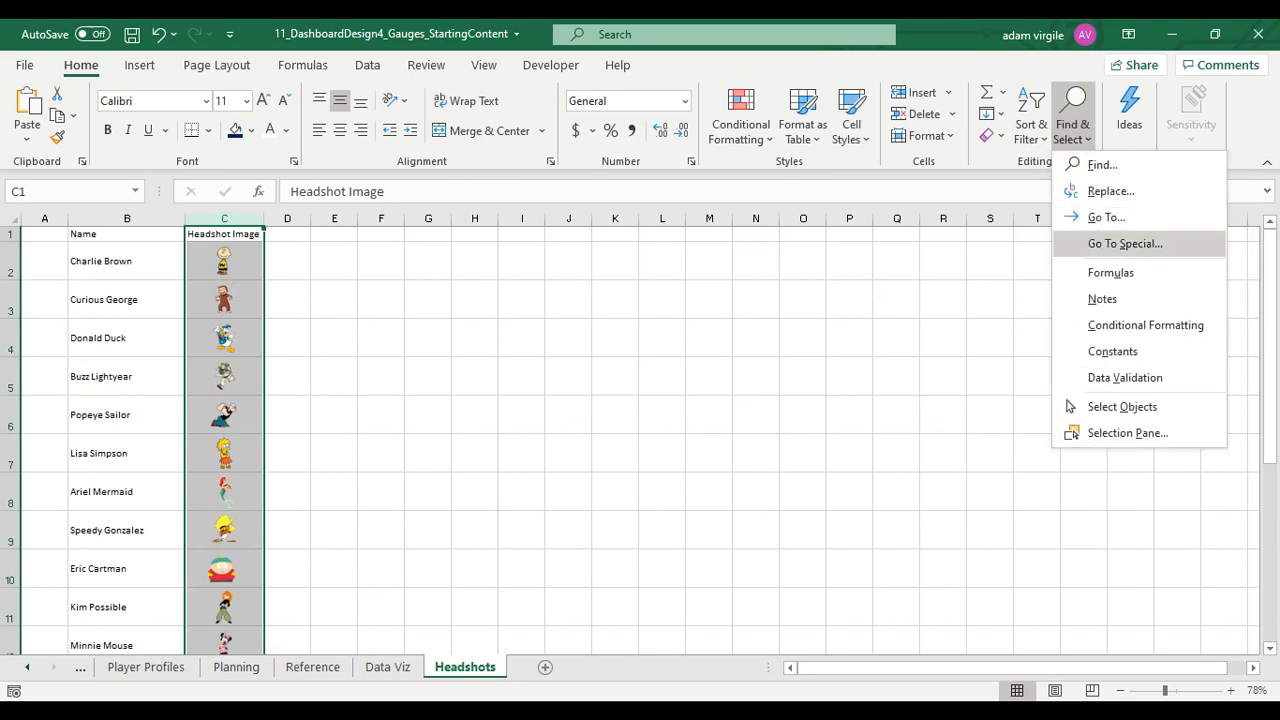
{"action": "left_click", "coordinate": [1134, 246]}
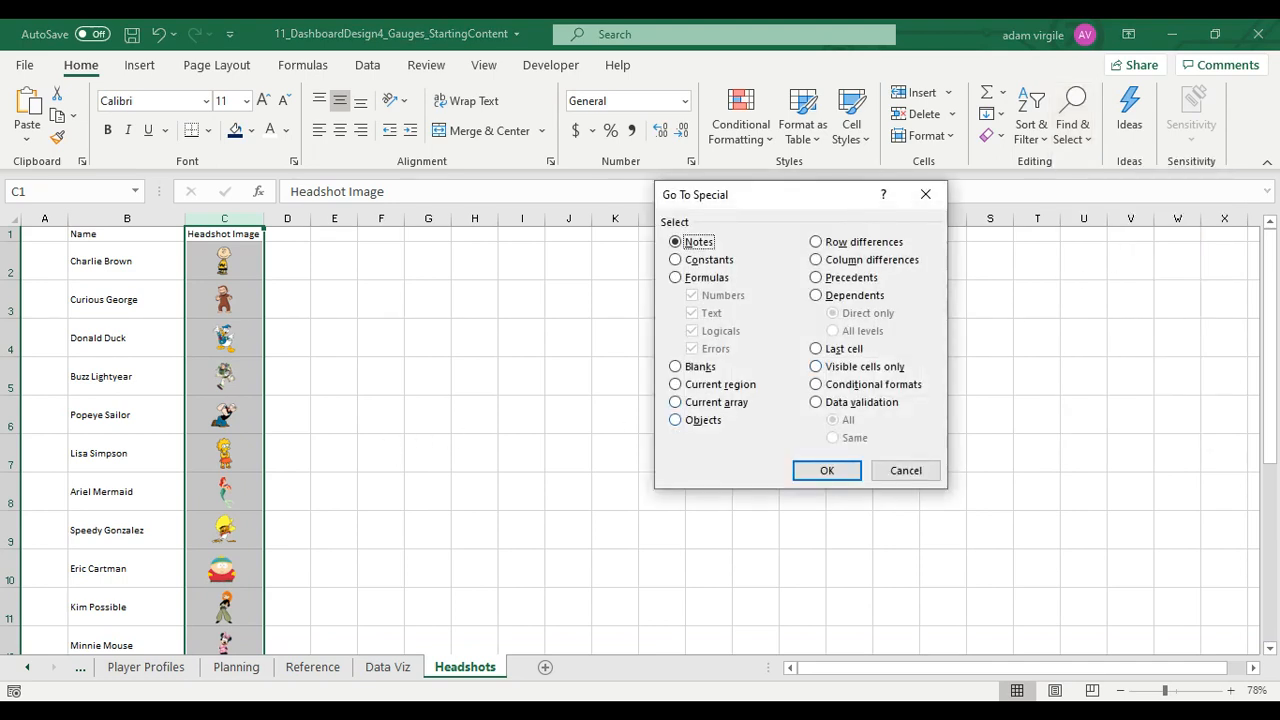
{"action": "left_click", "coordinate": [677, 420]}
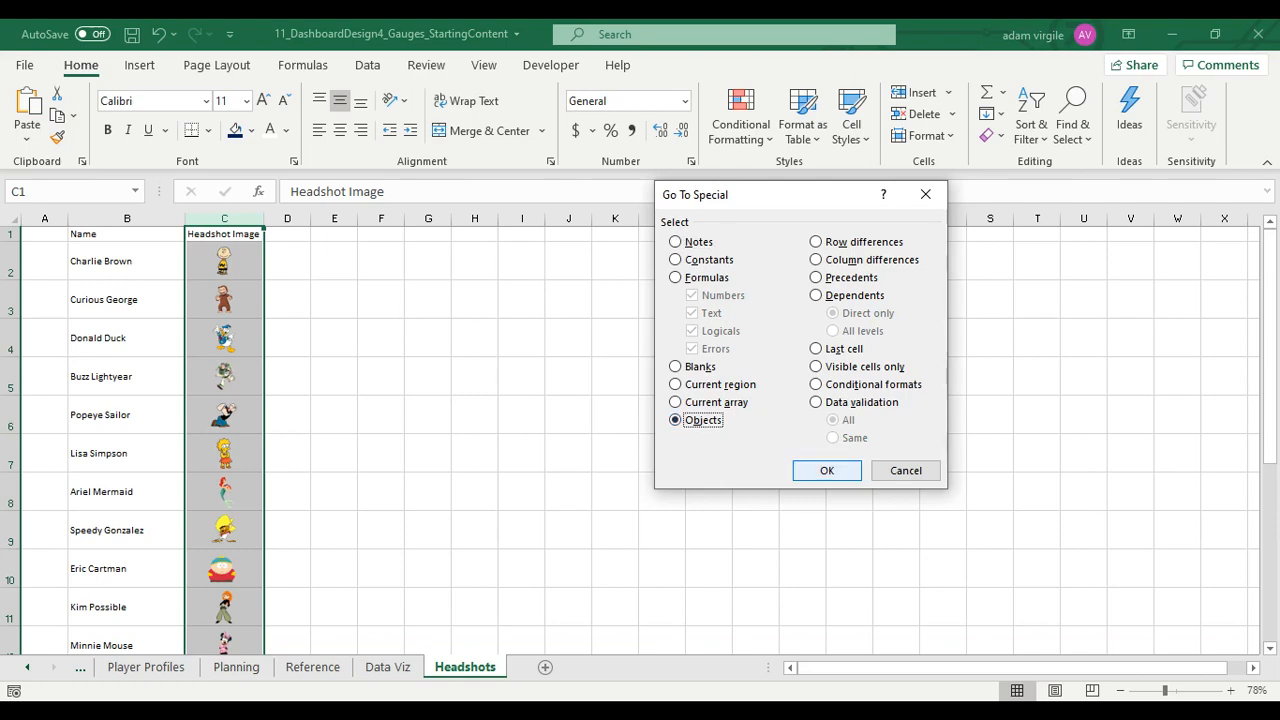
{"action": "left_click", "coordinate": [827, 471]}
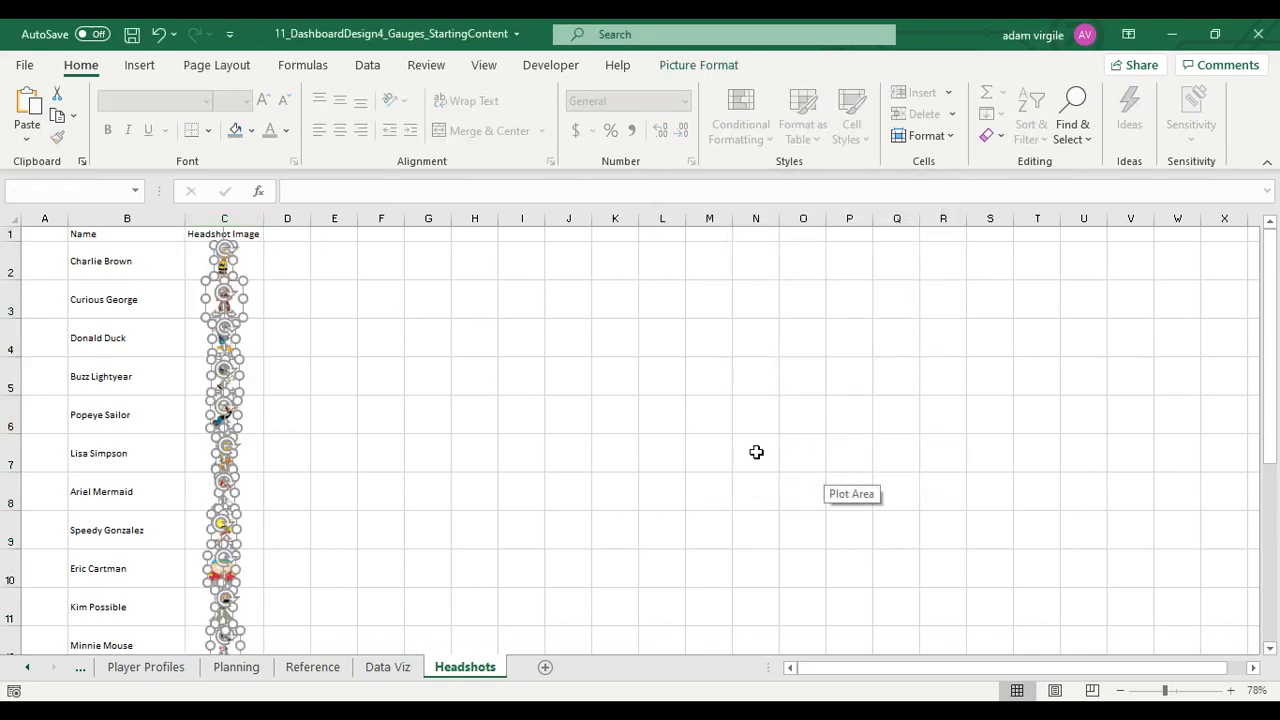
{"action": "scroll", "coordinate": [370, 349], "scroll_direction": "down", "scroll_amount": 2}
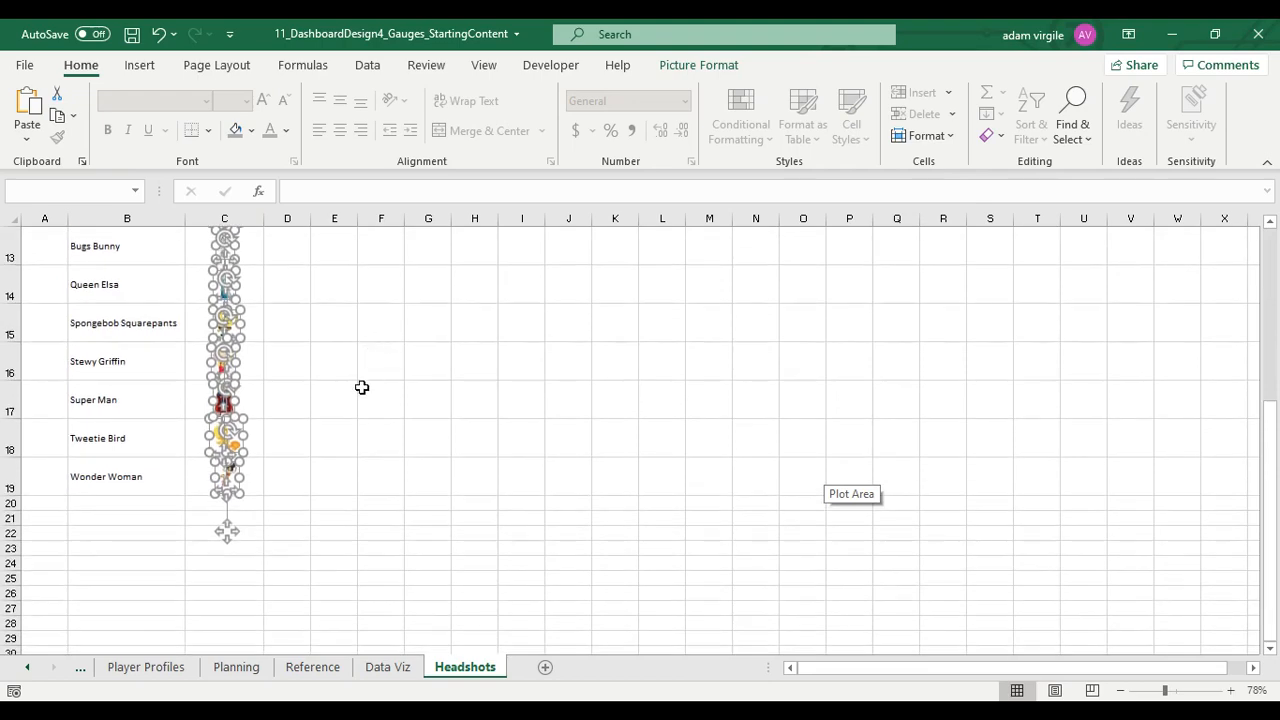
{"action": "scroll", "coordinate": [330, 400], "scroll_direction": "up", "scroll_amount": 4}
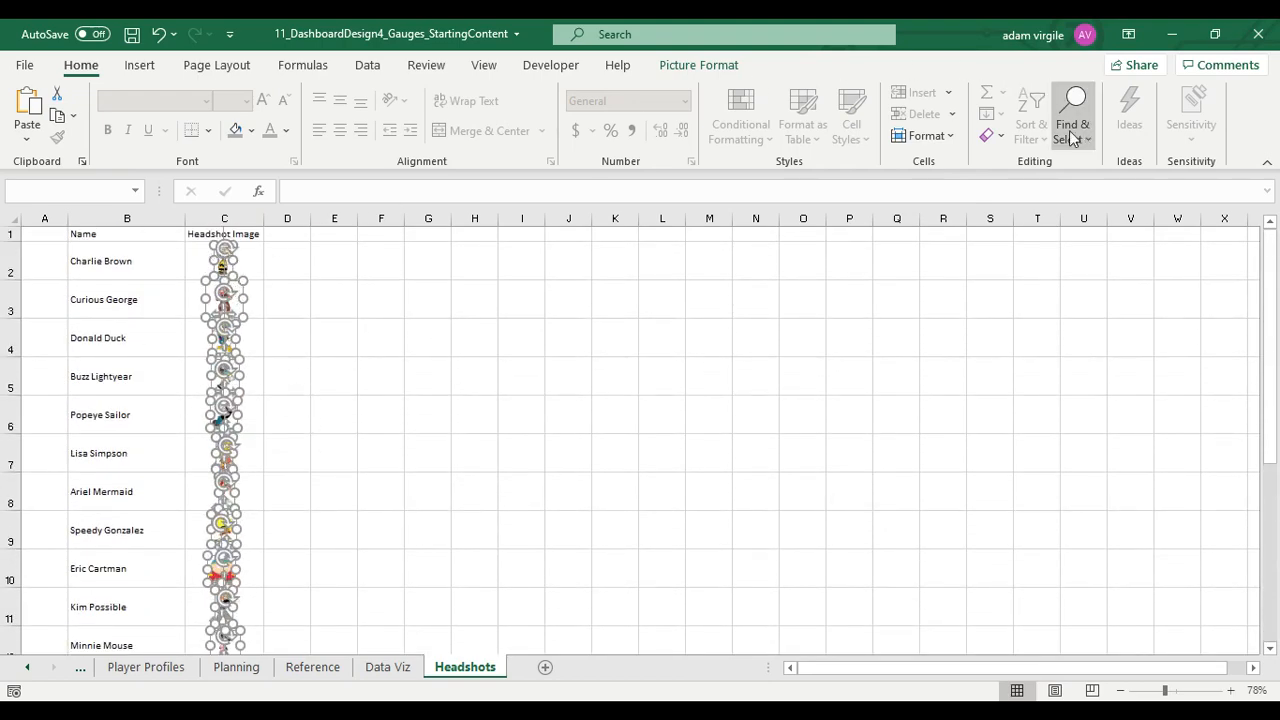
Align all selected headshot pictures to each other with Align Left
{"action": "left_click", "coordinate": [697, 66]}
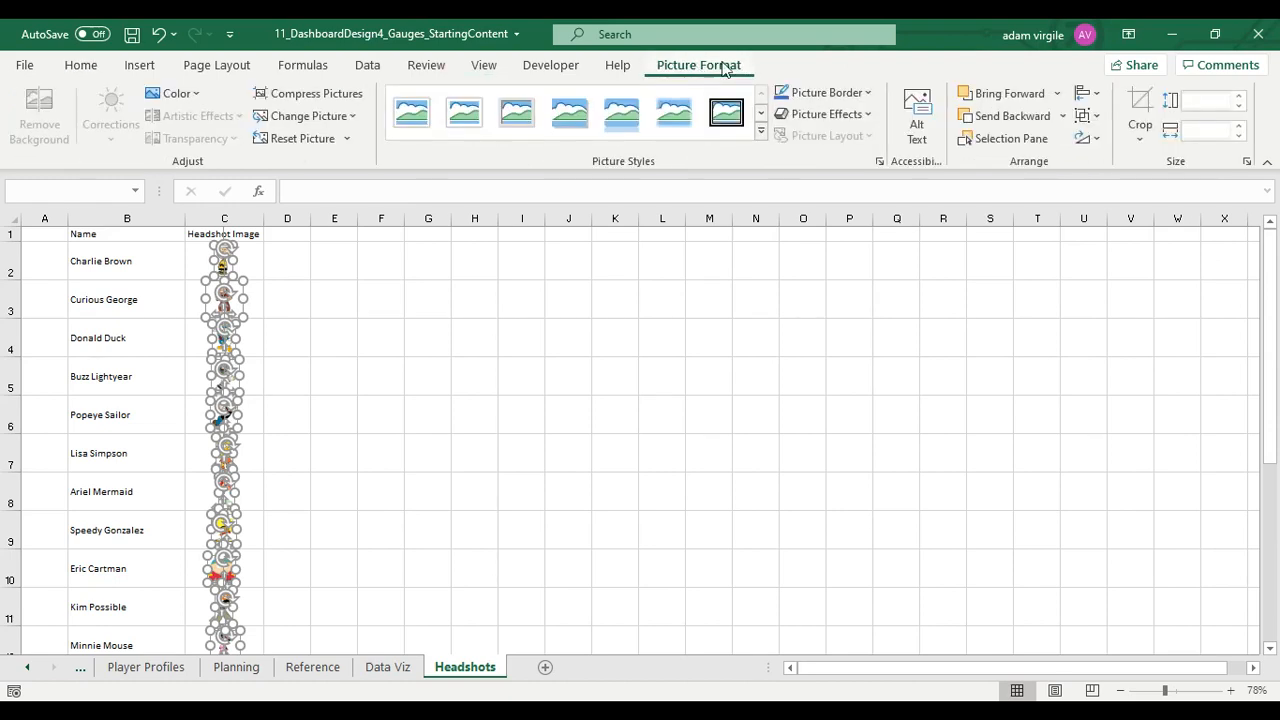
{"action": "left_click", "coordinate": [1087, 93]}
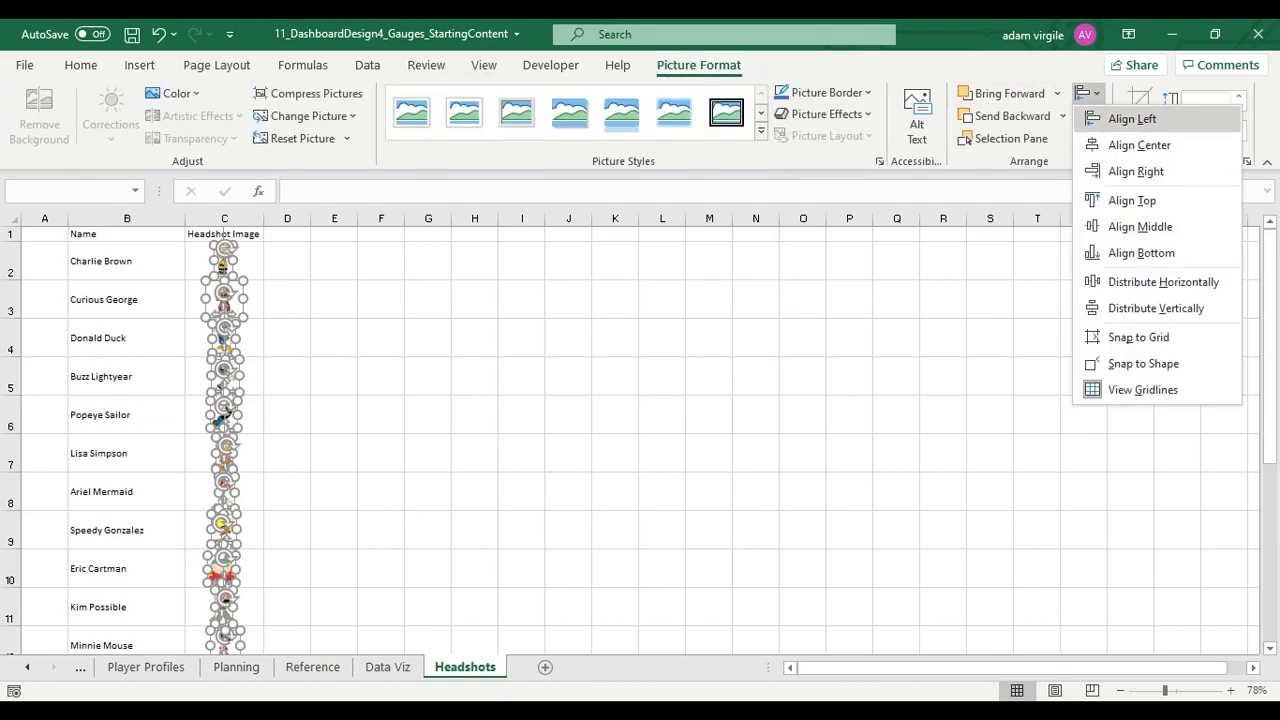
{"action": "left_click", "coordinate": [1122, 119]}
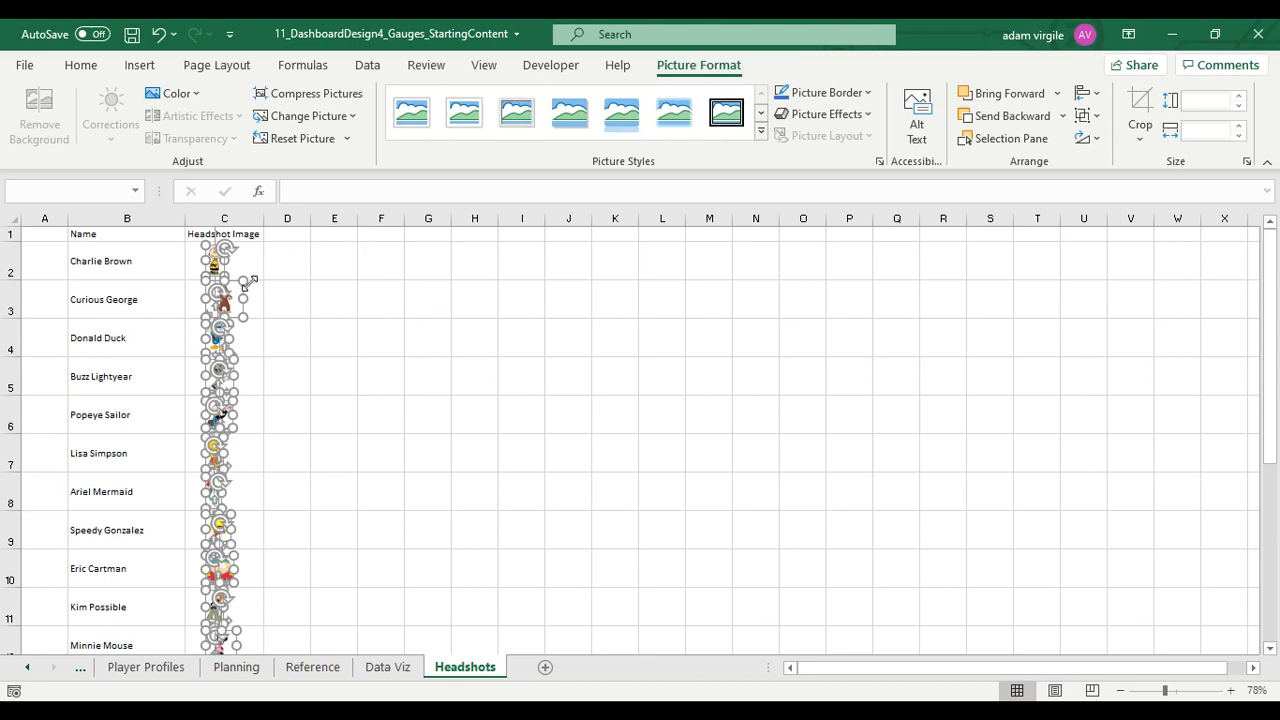
Nudge the selected headshot pictures left until their frames meet the left edge of column C, and deselect them
{"action": "key", "text": "Left"}
{"action": "key", "text": "Left"}
{"action": "key", "text": "Left"}
{"action": "key", "text": "Left"}
{"action": "key", "text": "Left"}
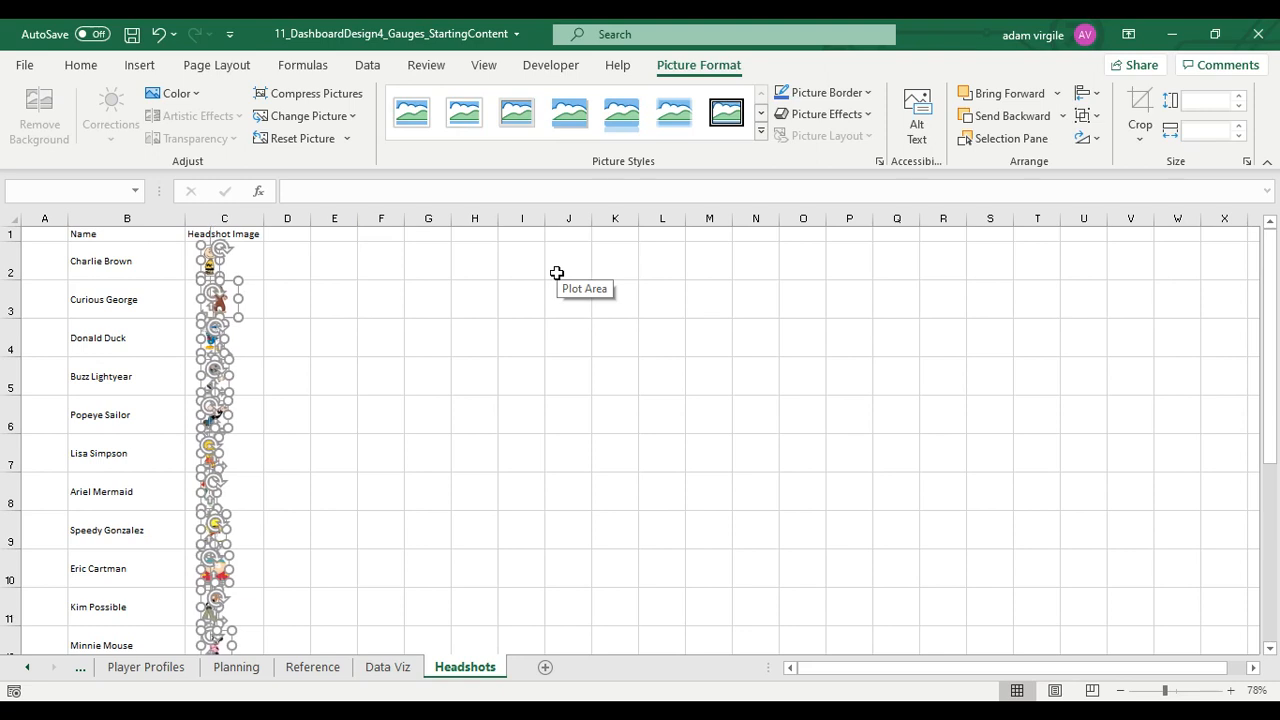
{"action": "key", "text": "Left"}
{"action": "key", "text": "Left"}
{"action": "key", "text": "Left"}
{"action": "key", "text": "Left"}
{"action": "key", "text": "Left"}
{"action": "key", "text": "Left"}
{"action": "key", "text": "Left"}
{"action": "key", "text": "Left"}
{"action": "key", "text": "Left"}
{"action": "key", "text": "Left"}
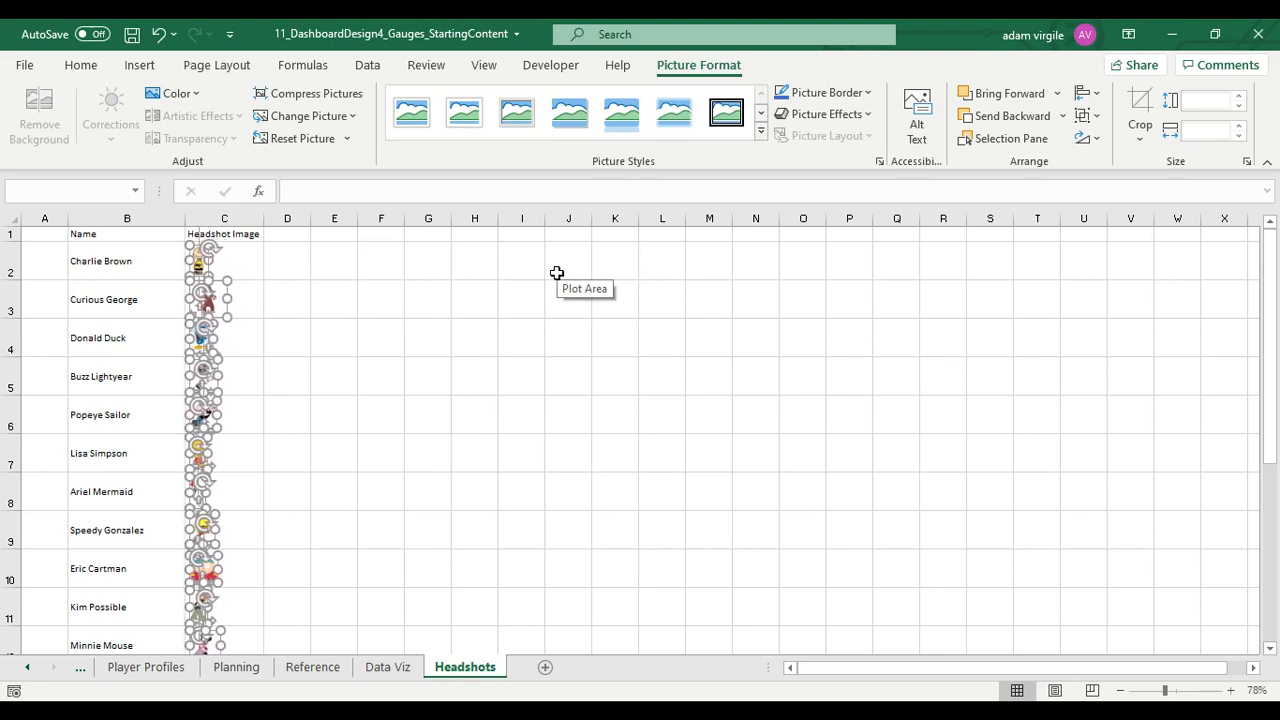
{"action": "key", "text": "Left"}
{"action": "key", "text": "Left"}
{"action": "key", "text": "Left"}
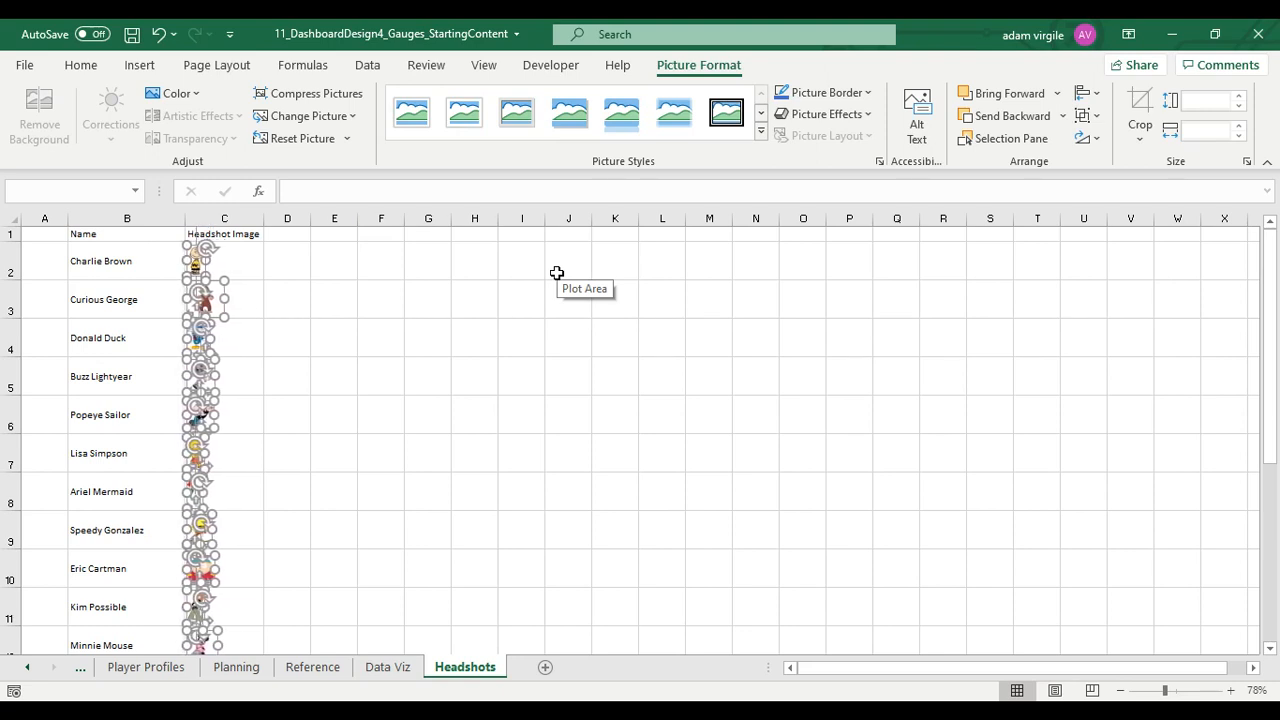
{"action": "key", "text": "Left"}
{"action": "key", "text": "Left"}
{"action": "left_click", "coordinate": [466, 364]}
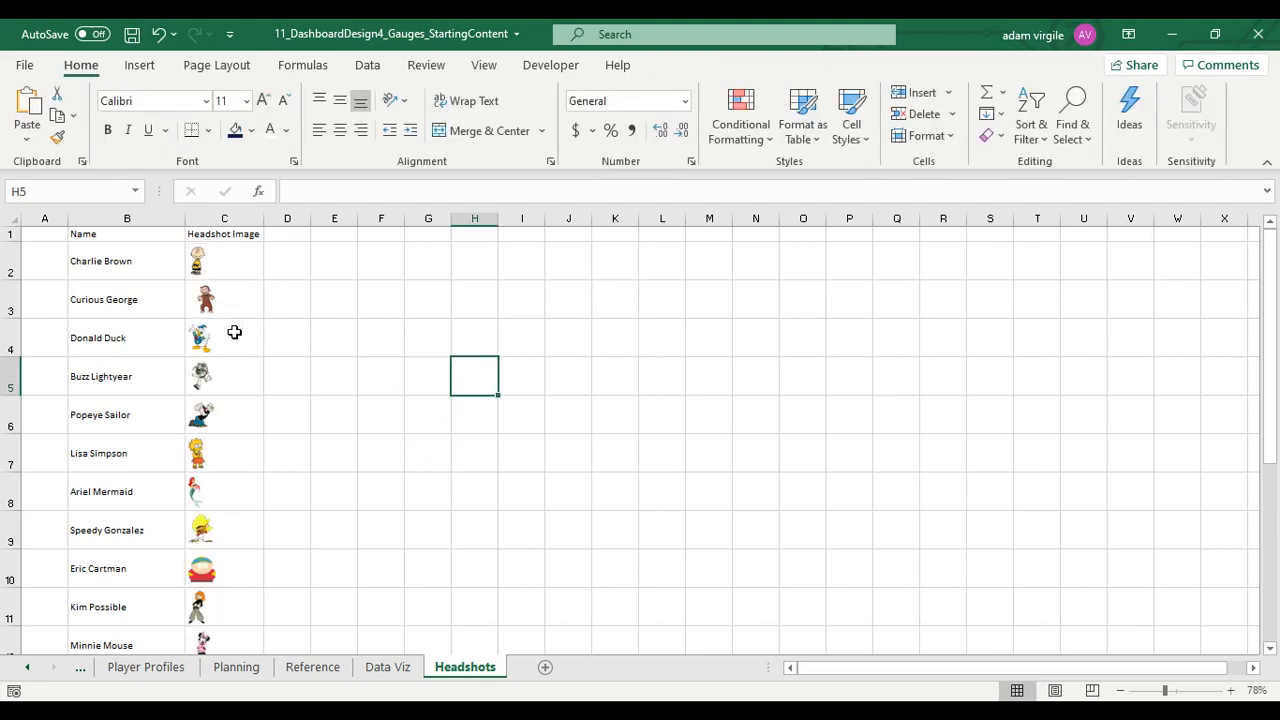
Shift the Minnie Mouse and Tweetie Bird pictures slightly left so their figures line up with the other headshots
{"action": "scroll", "coordinate": [250, 359], "scroll_direction": "down", "scroll_amount": 3}
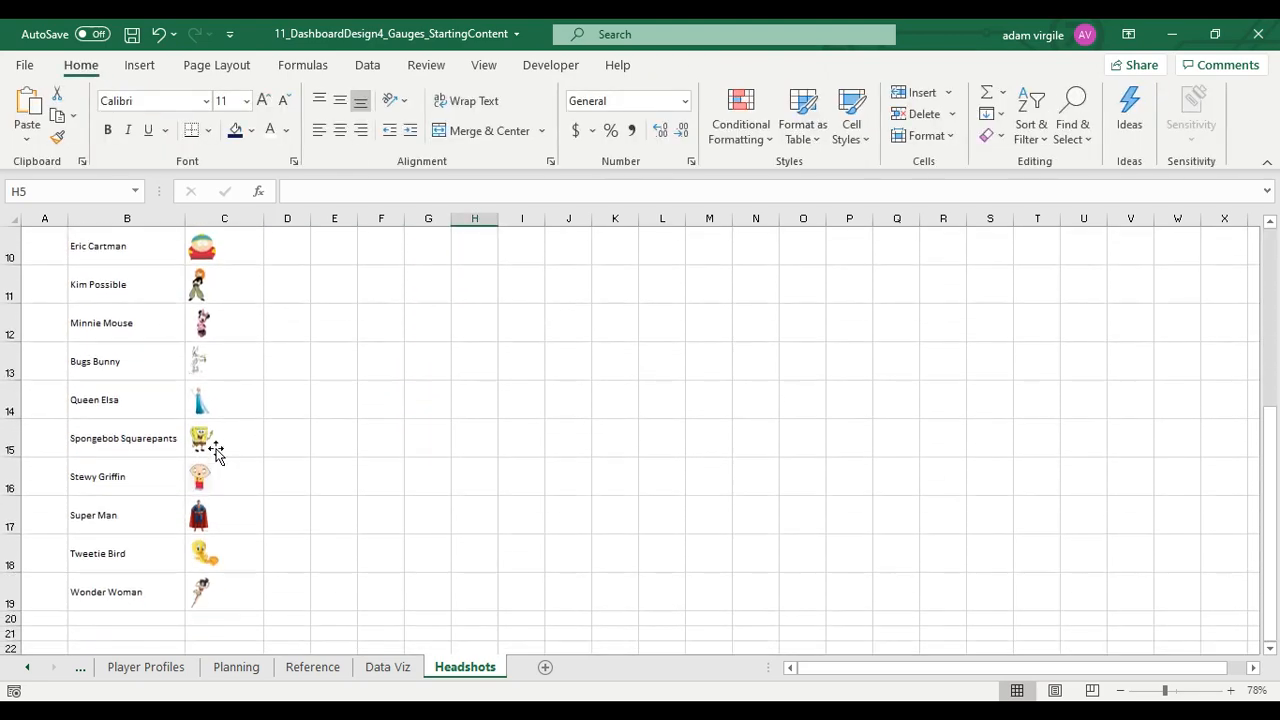
{"action": "left_click", "coordinate": [203, 323]}
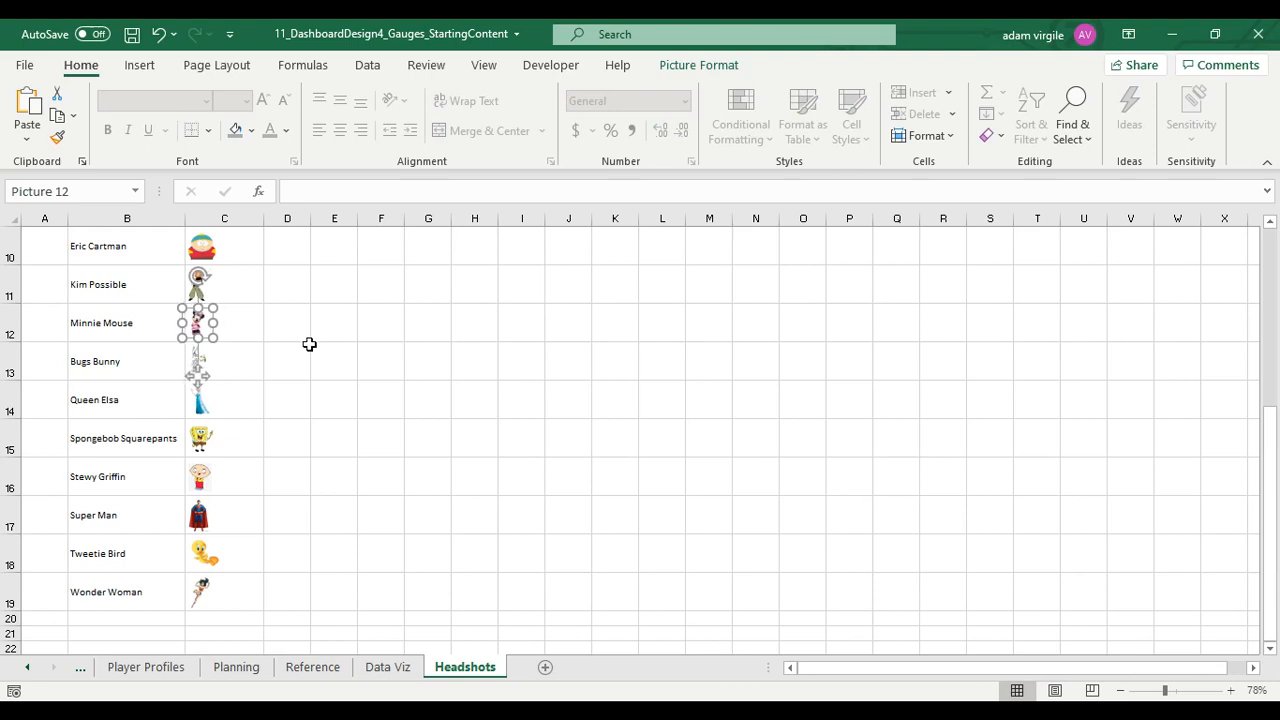
{"action": "left_click", "coordinate": [296, 376]}
{"action": "left_click", "coordinate": [215, 557]}
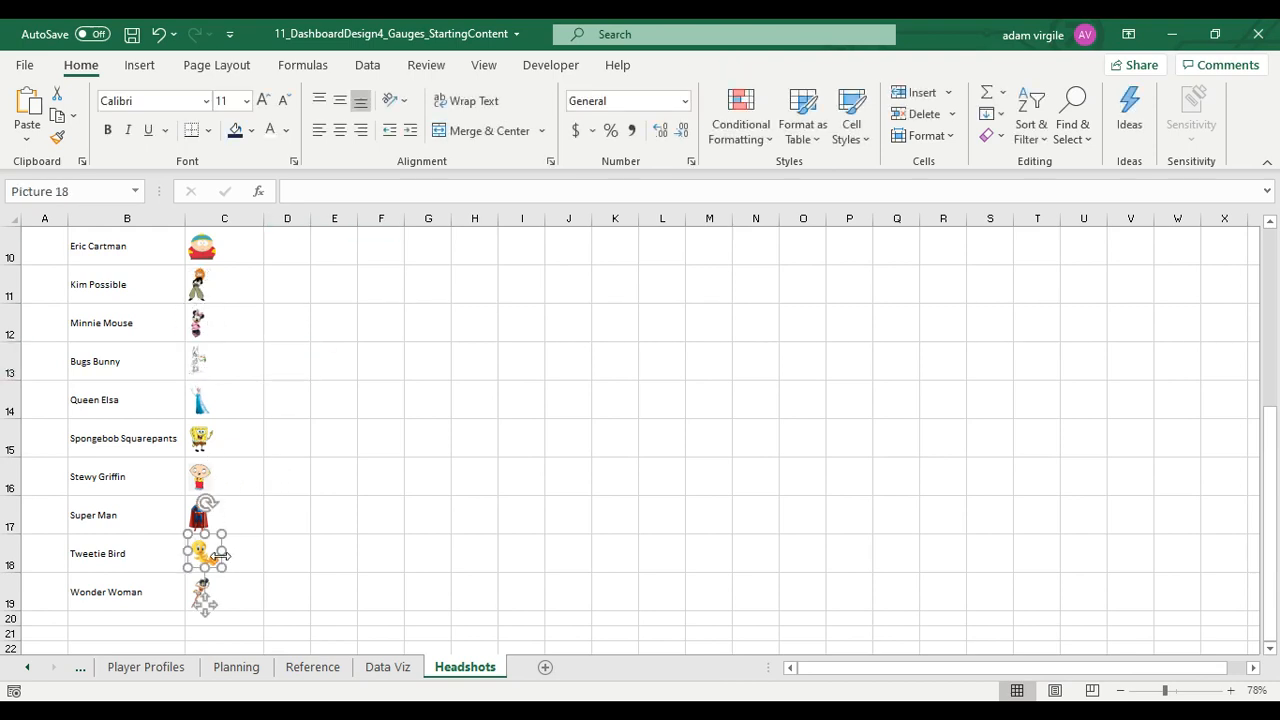
{"action": "left_click", "coordinate": [278, 557]}
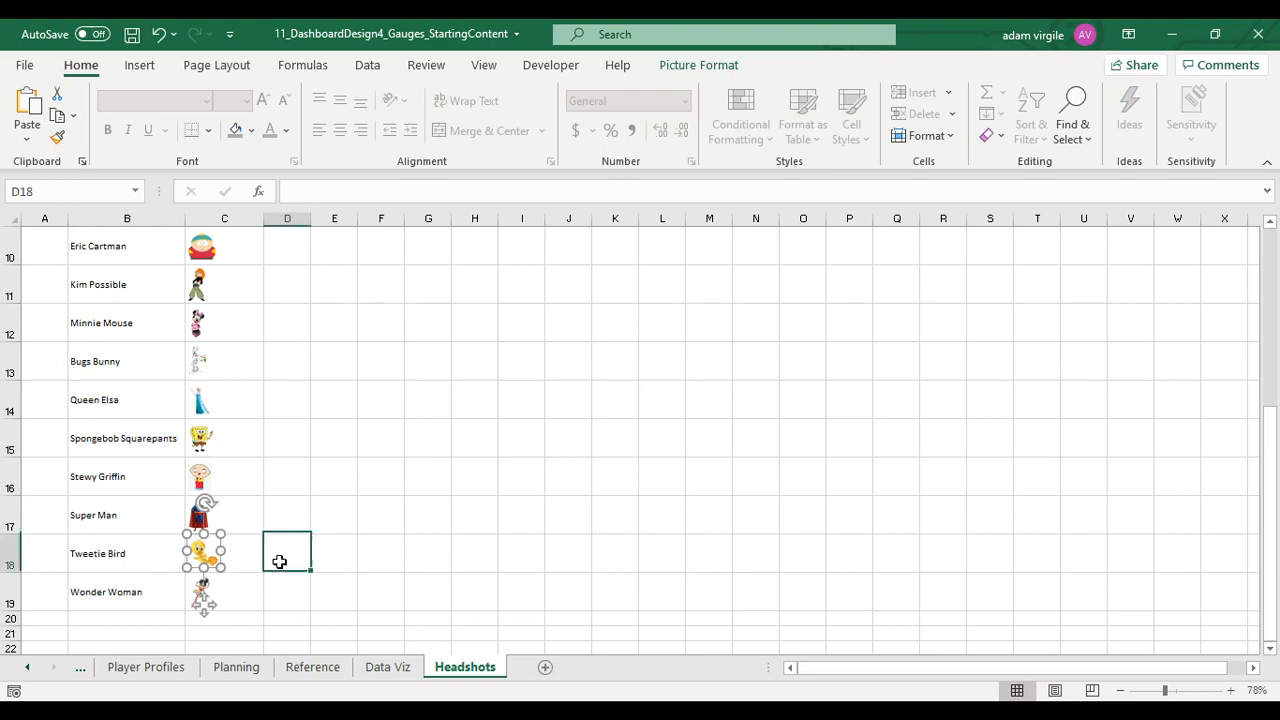
Move the Curious George picture left so its figure lines up with the other headshots in column C
{"action": "scroll", "coordinate": [237, 446], "scroll_direction": "up", "scroll_amount": 3}
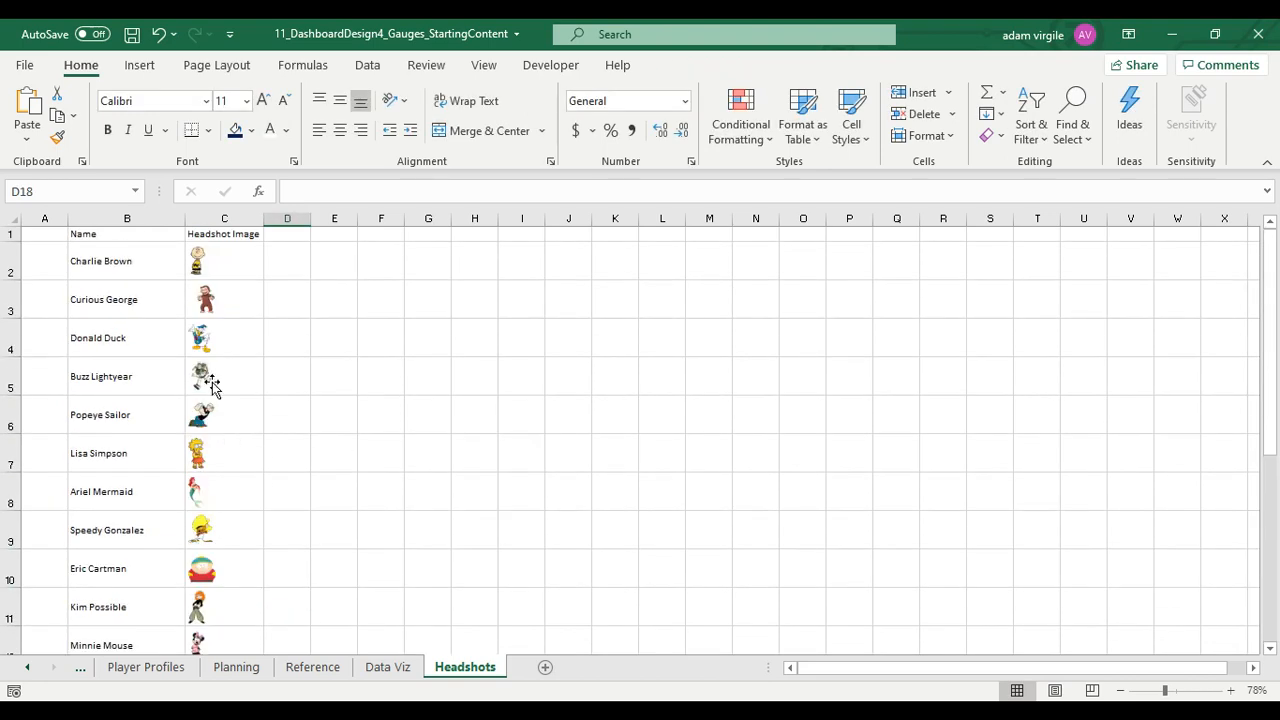
{"action": "left_click", "coordinate": [201, 294]}
{"action": "left_click_drag", "start_coordinate": [201, 294], "coordinate": [199, 293]}
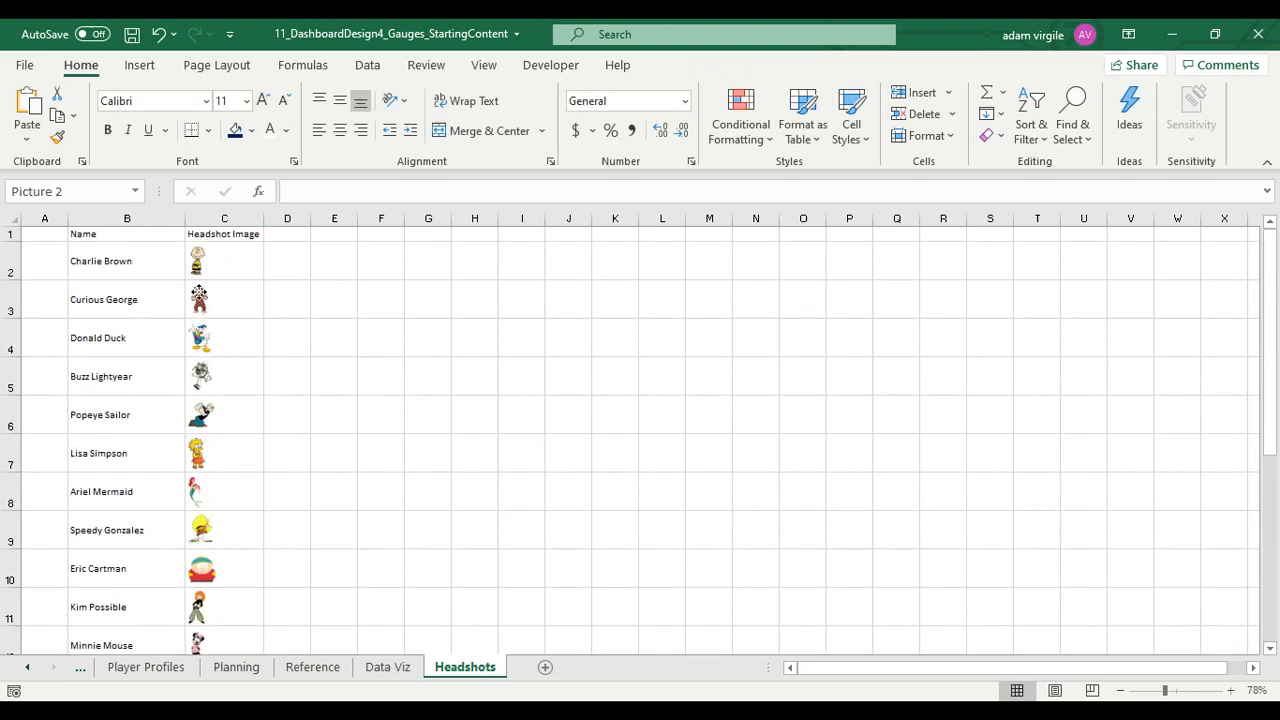
{"action": "left_click", "coordinate": [283, 275]}
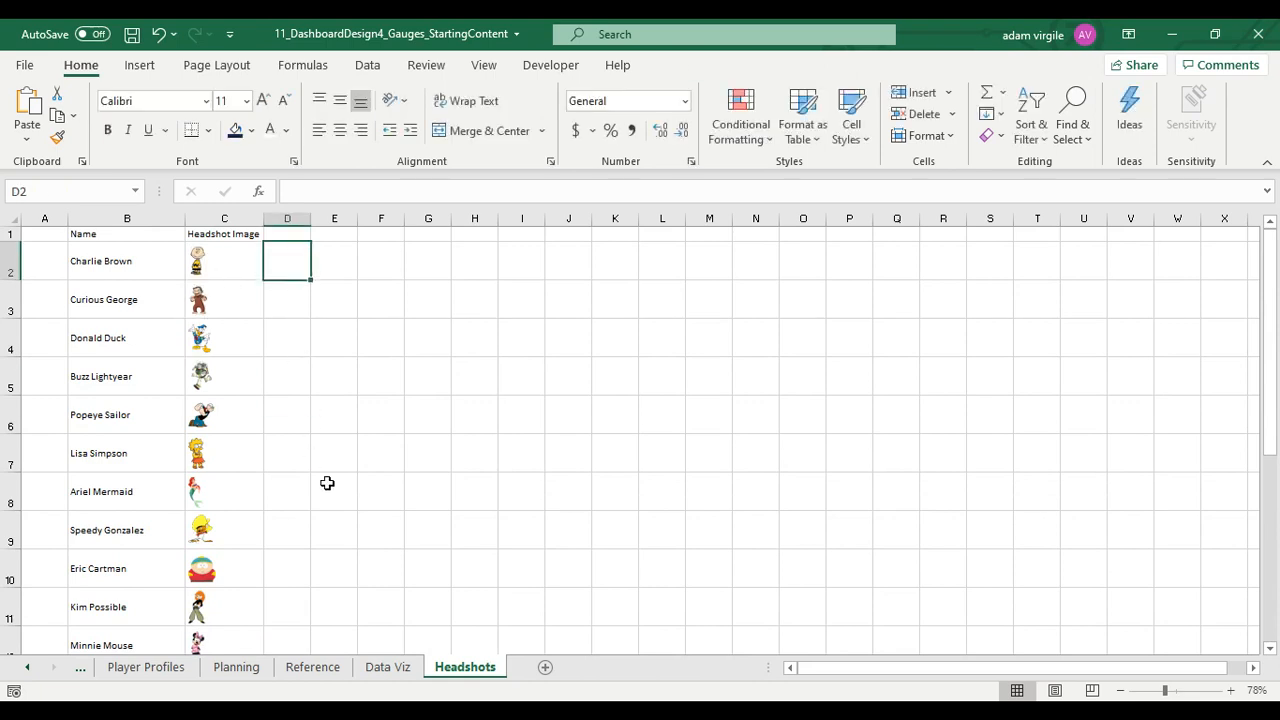
Narrow the Headshot Image column with the Column Width setting so it closely fits the headshot figures
{"action": "left_click", "coordinate": [214, 219]}
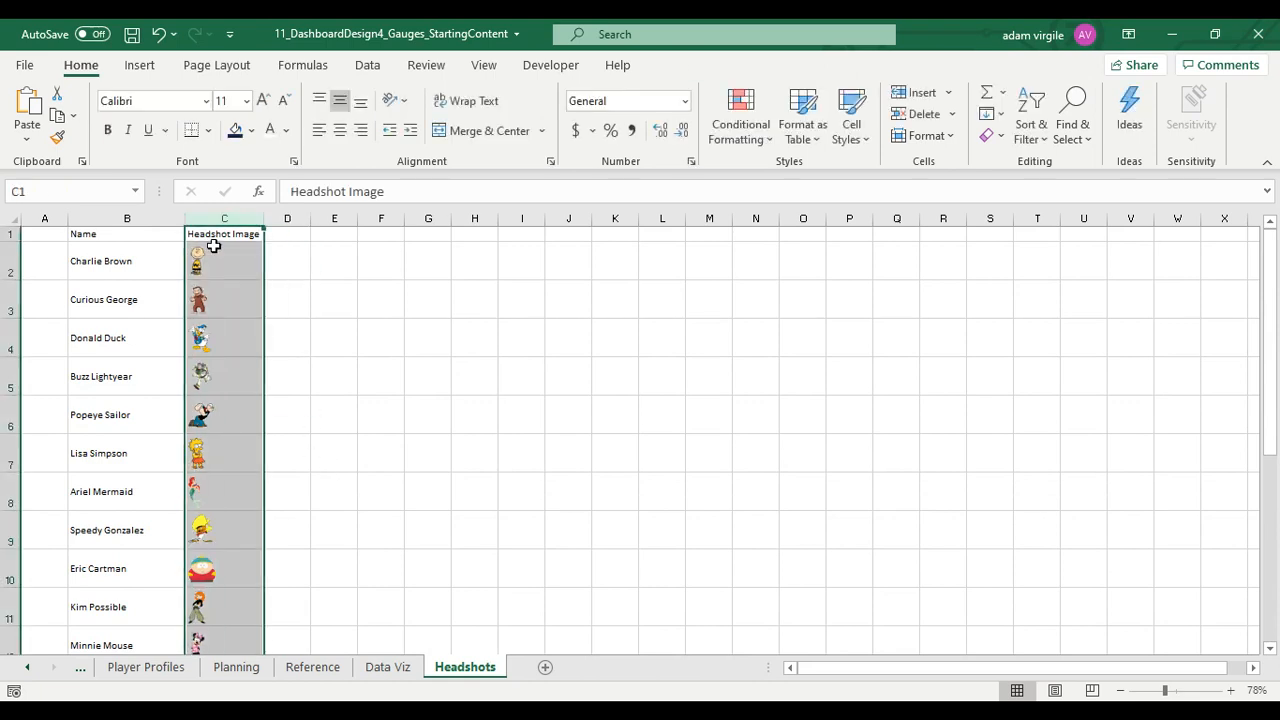
{"action": "right_click", "coordinate": [214, 219]}
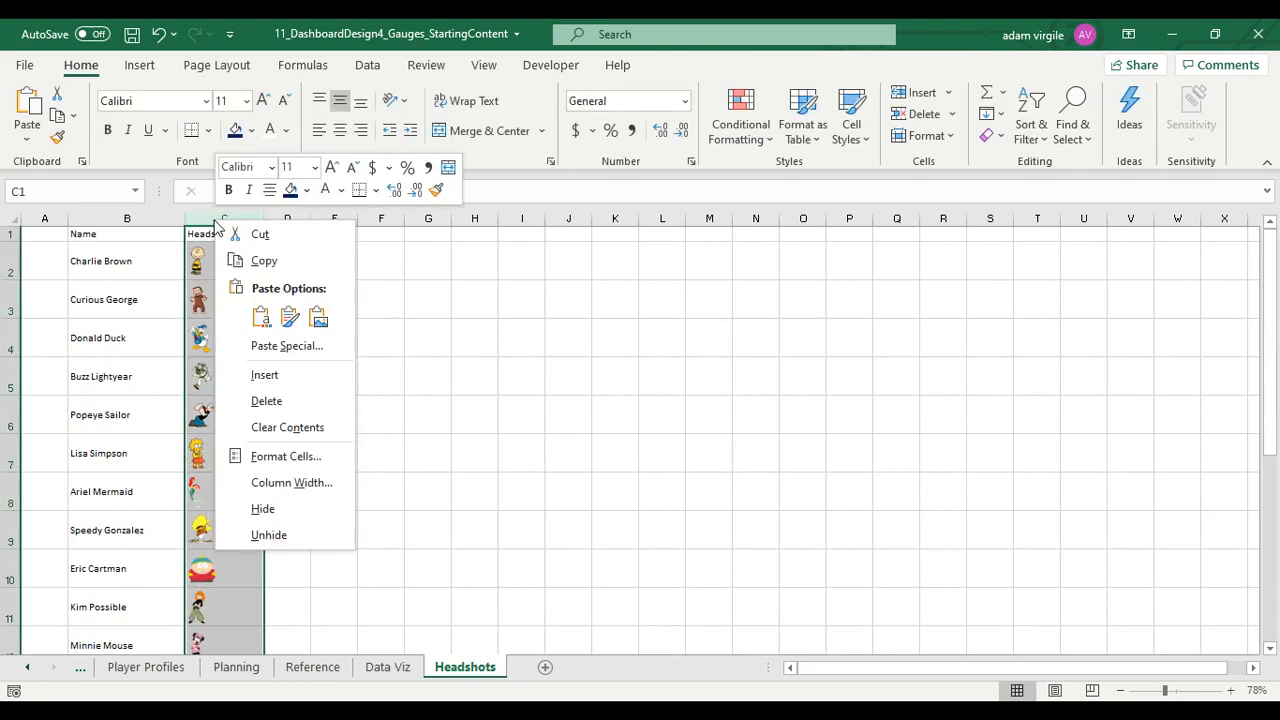
{"action": "left_click", "coordinate": [262, 482]}
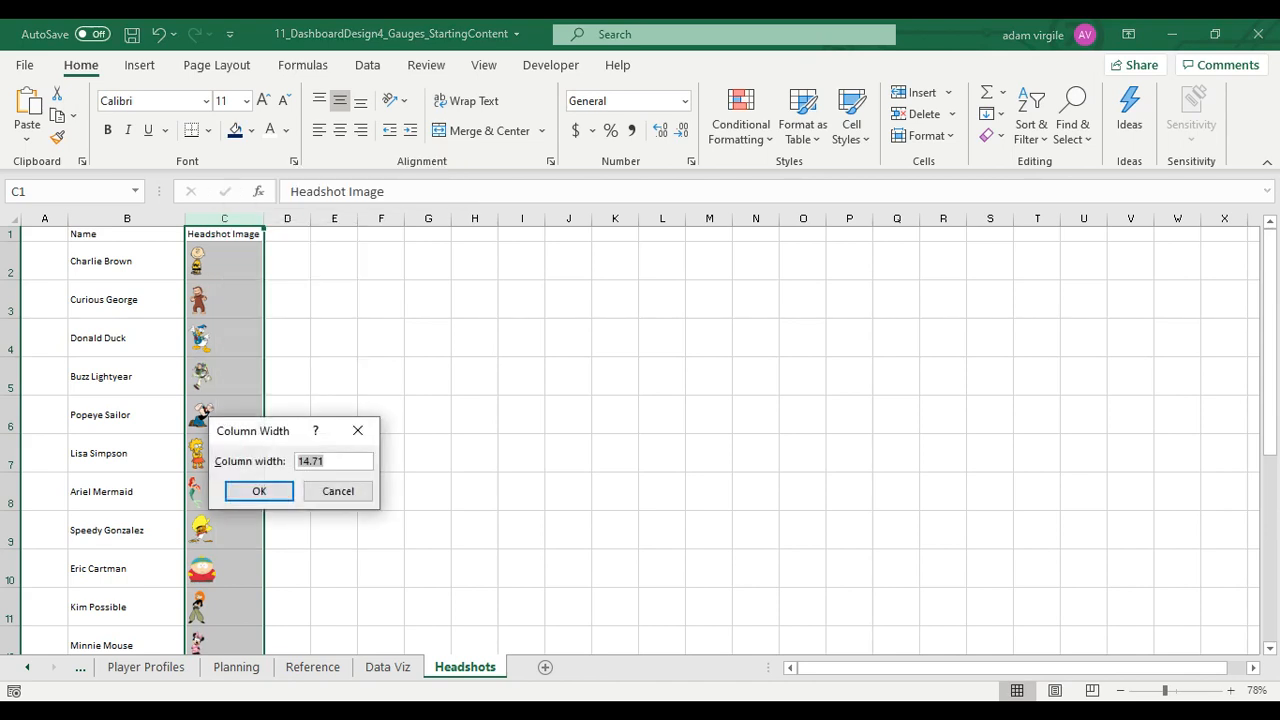
{"action": "key", "text": "Return"}
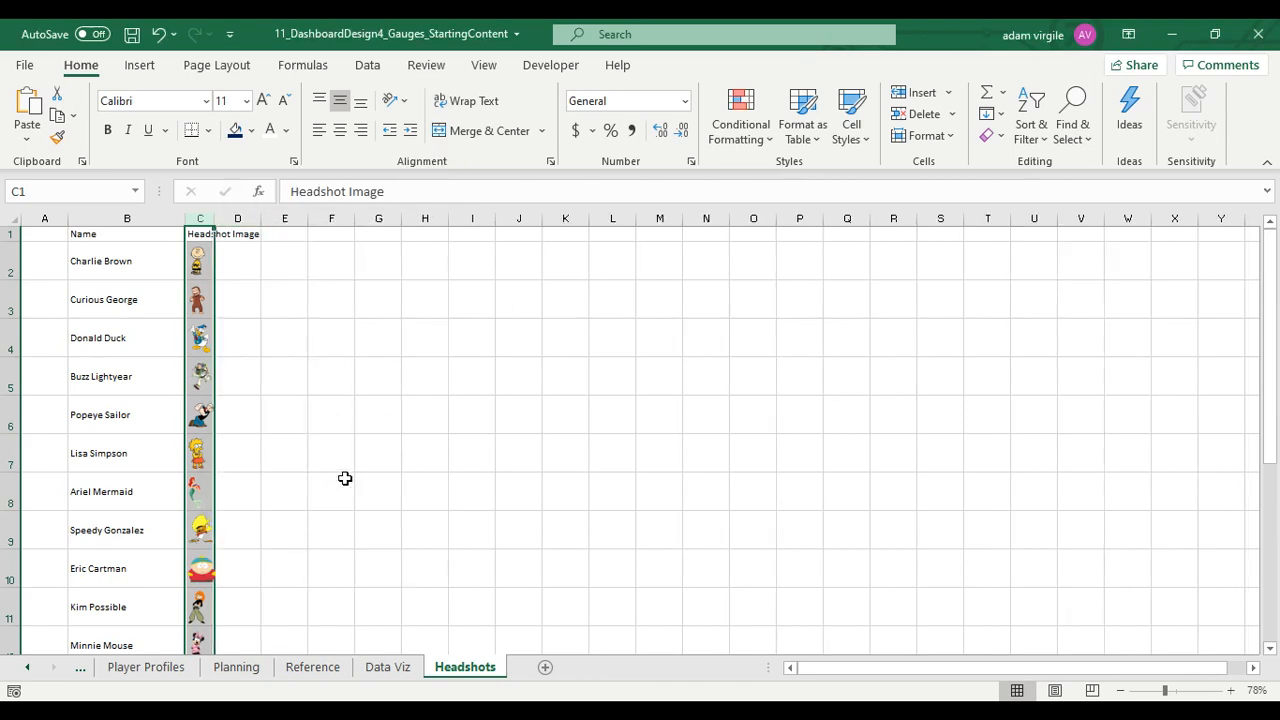
{"action": "left_click", "coordinate": [292, 368]}
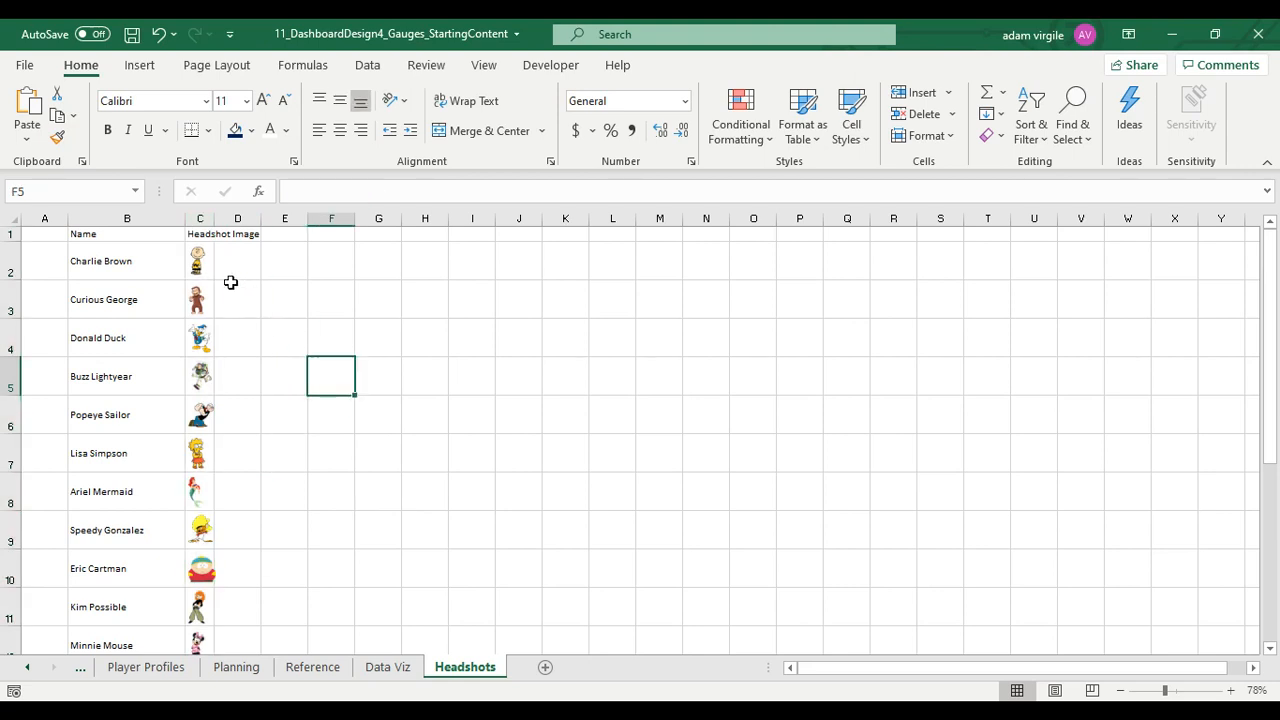
Fill the entire Headshot Image column on the Headshots sheet with the white theme colour
{"action": "left_click", "coordinate": [200, 292]}
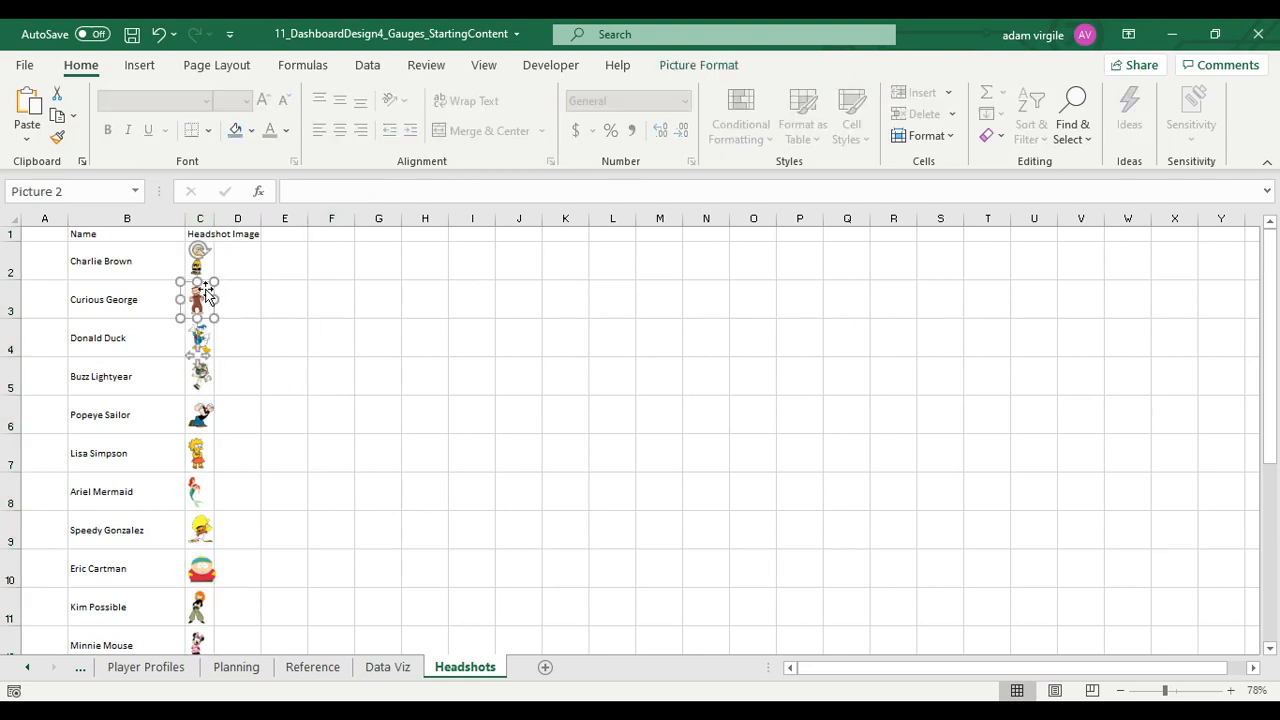
{"action": "left_click", "coordinate": [304, 287]}
{"action": "left_click", "coordinate": [201, 217]}
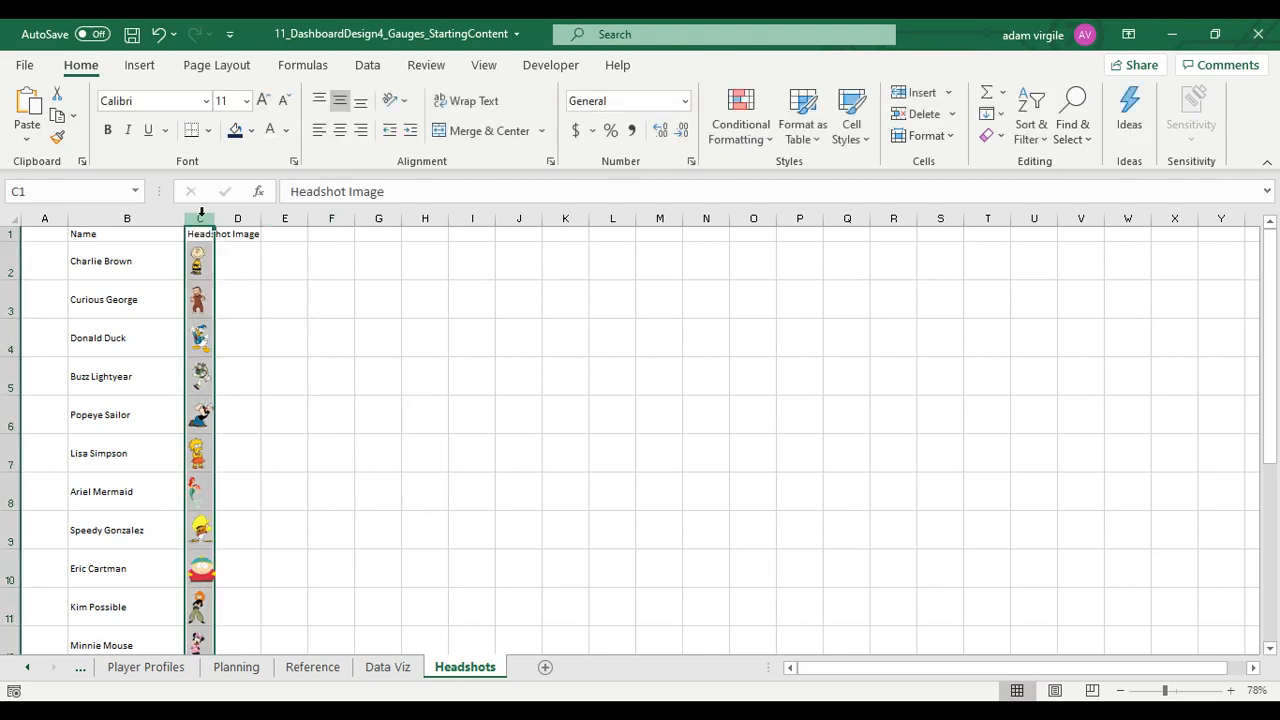
{"action": "left_click", "coordinate": [251, 130]}
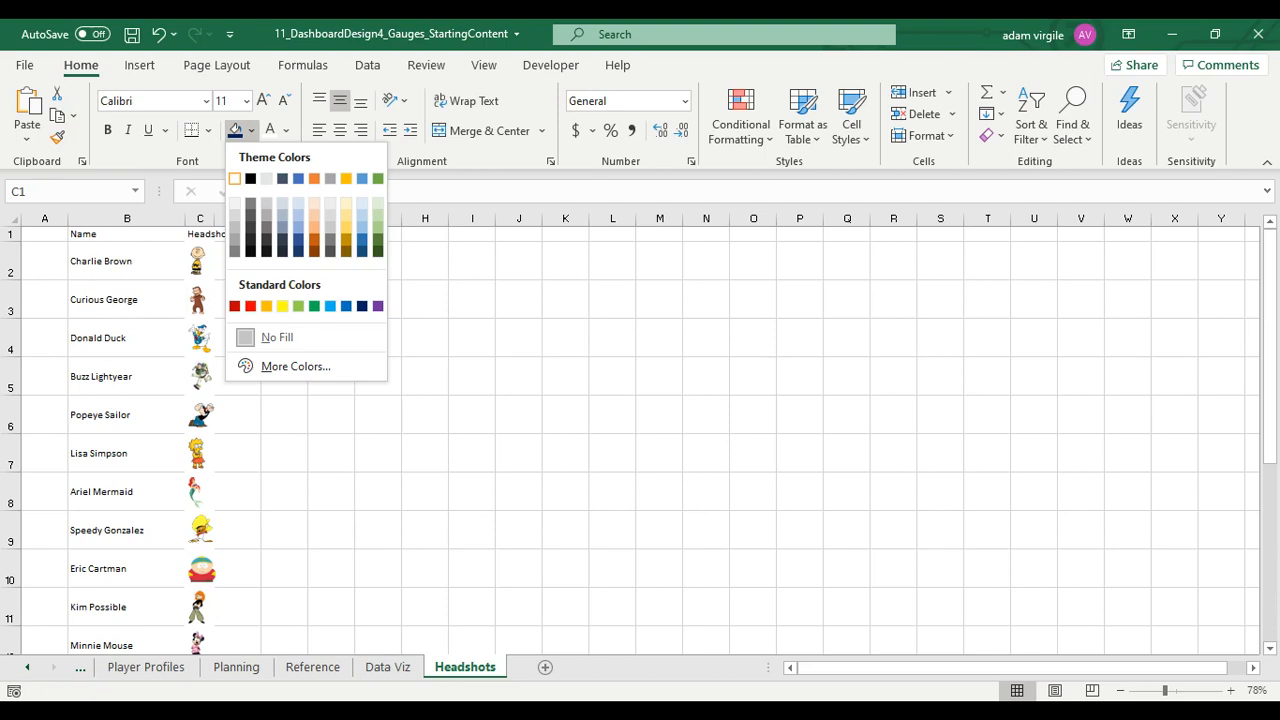
{"action": "left_click", "coordinate": [234, 178]}
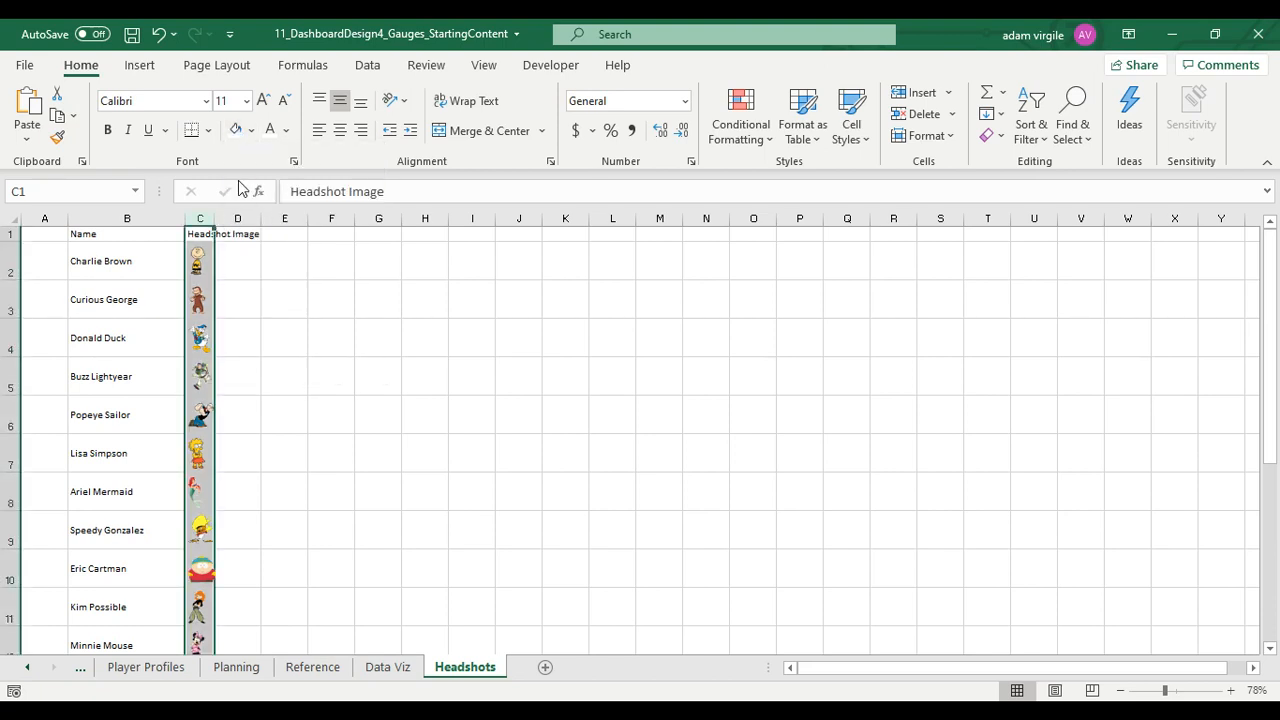
Set the Headshot Image column to No Fill and hide the gridlines on the Headshots sheet
{"action": "left_click", "coordinate": [251, 130]}
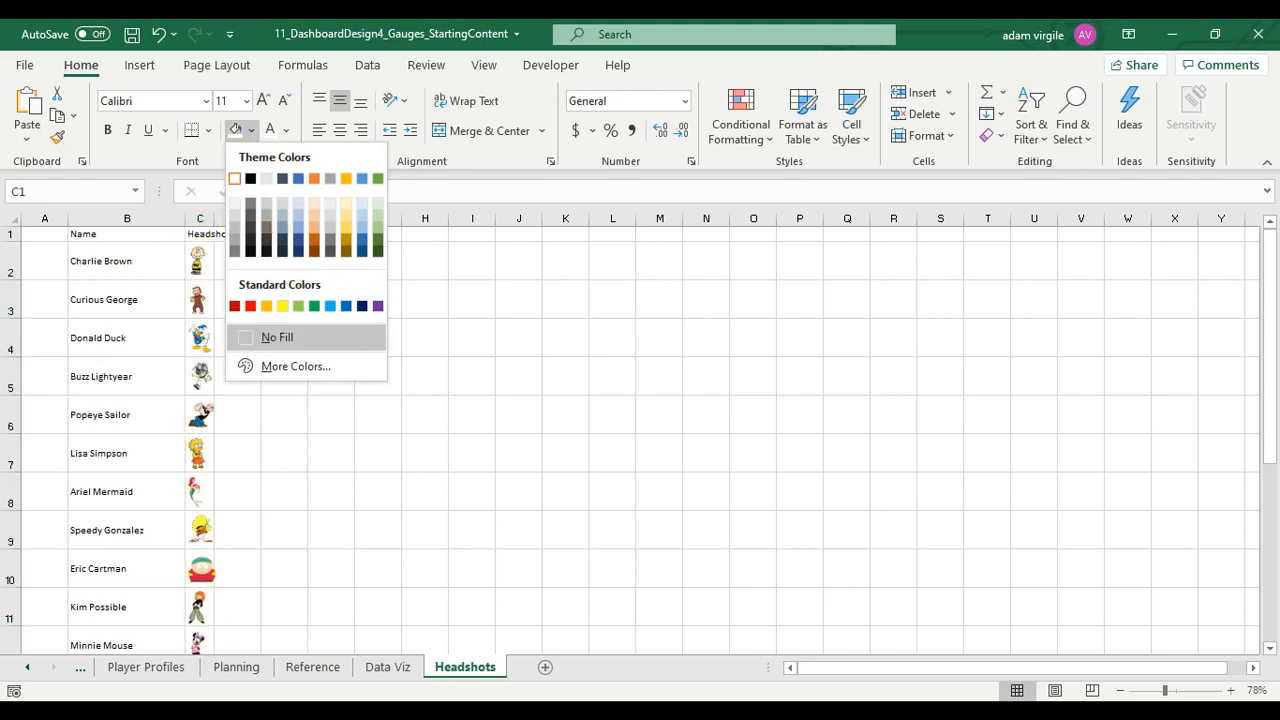
{"action": "left_click", "coordinate": [277, 333]}
{"action": "left_click", "coordinate": [12, 219]}
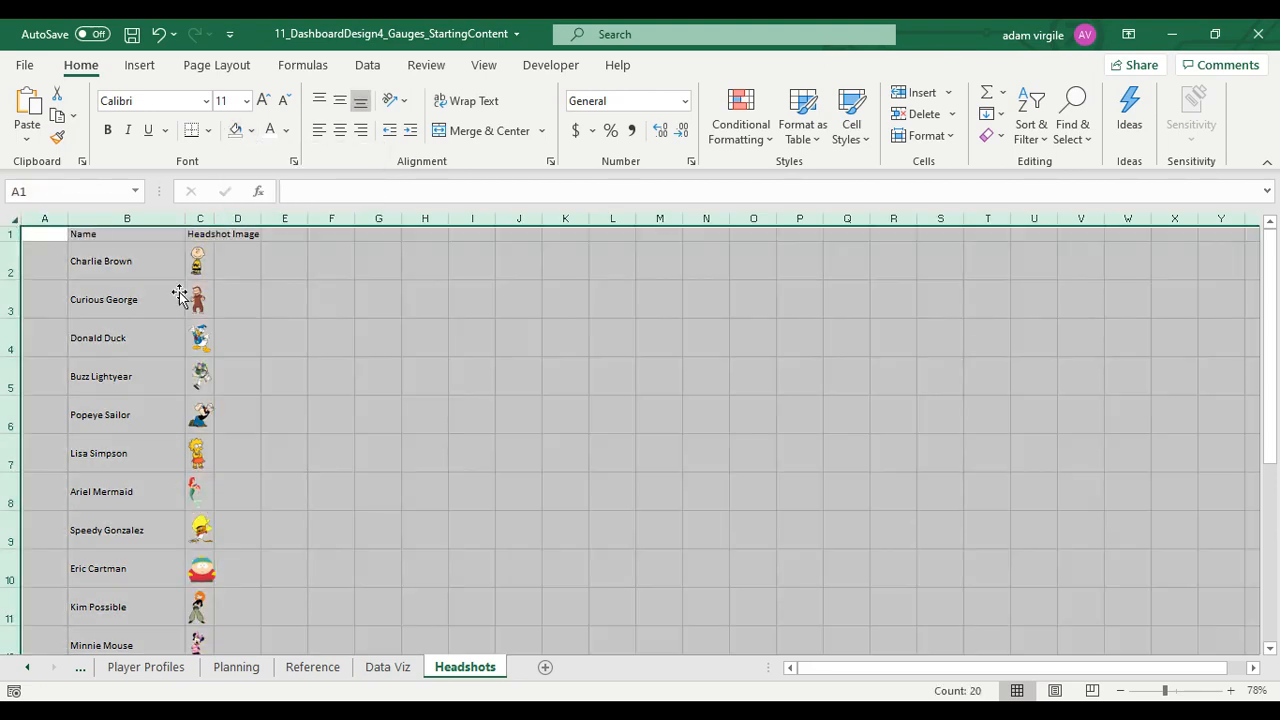
{"action": "left_click", "coordinate": [203, 217]}
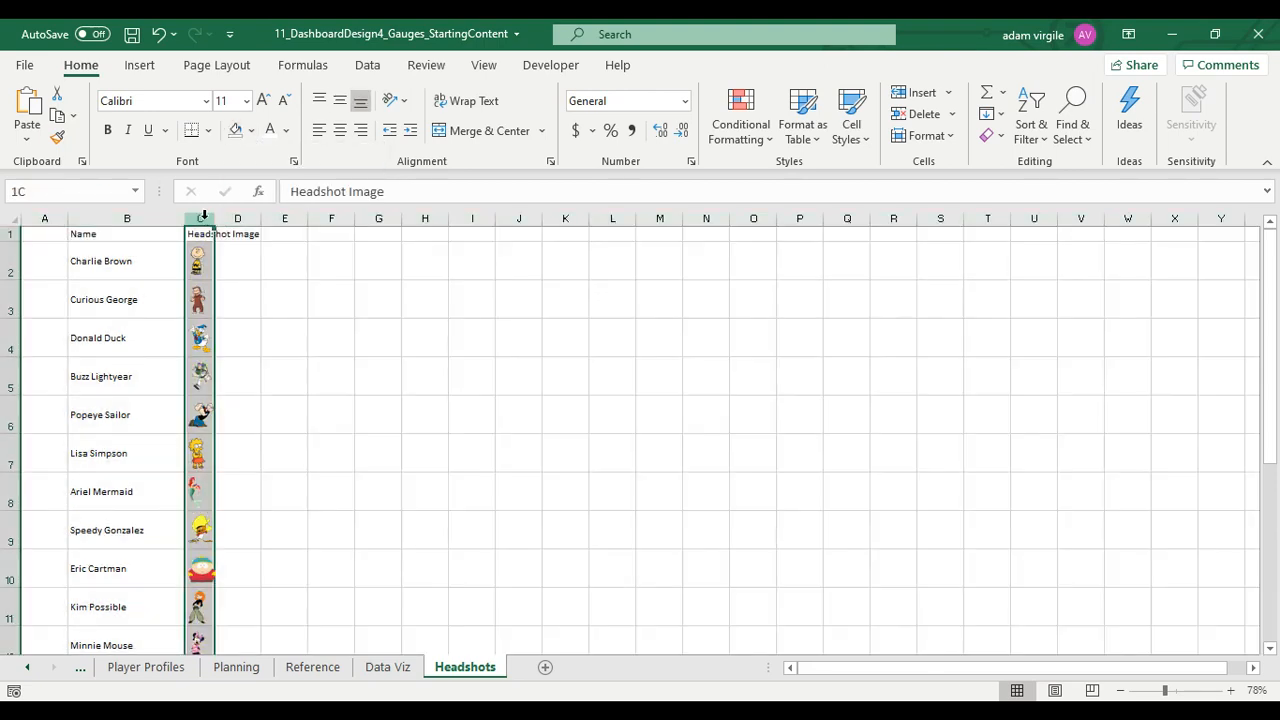
{"action": "left_click", "coordinate": [483, 66]}
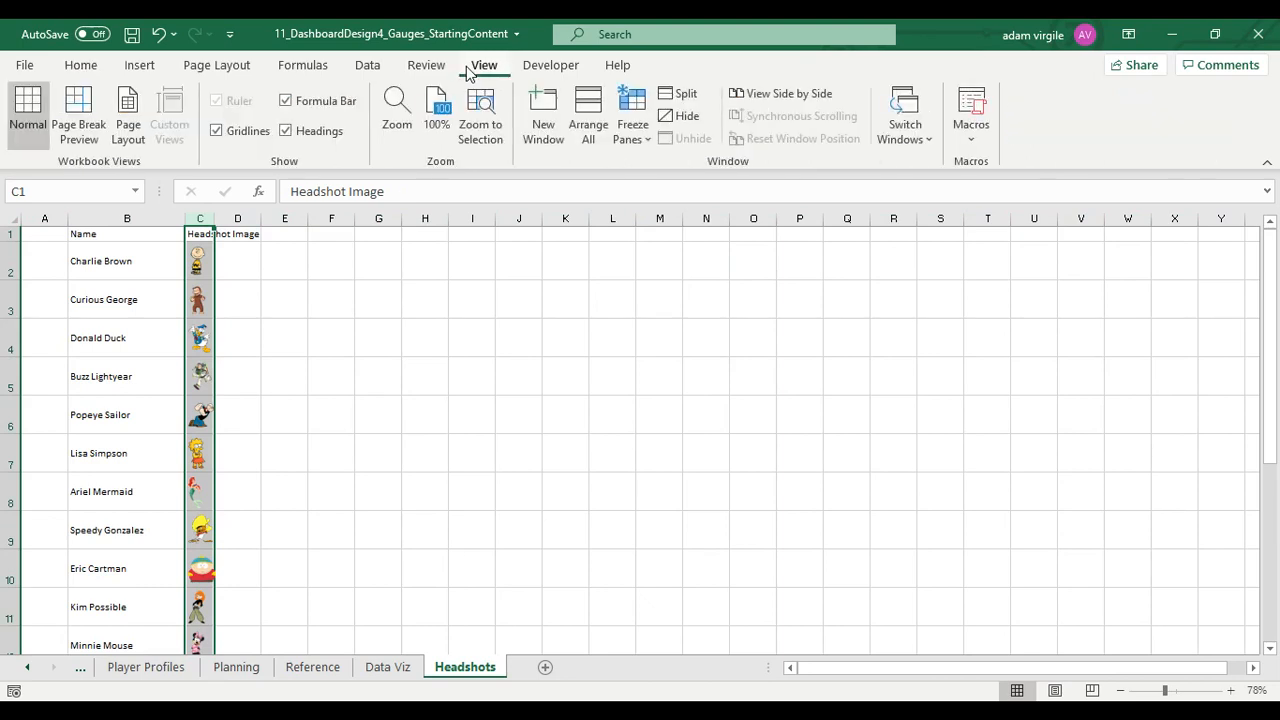
{"action": "left_click", "coordinate": [250, 139]}
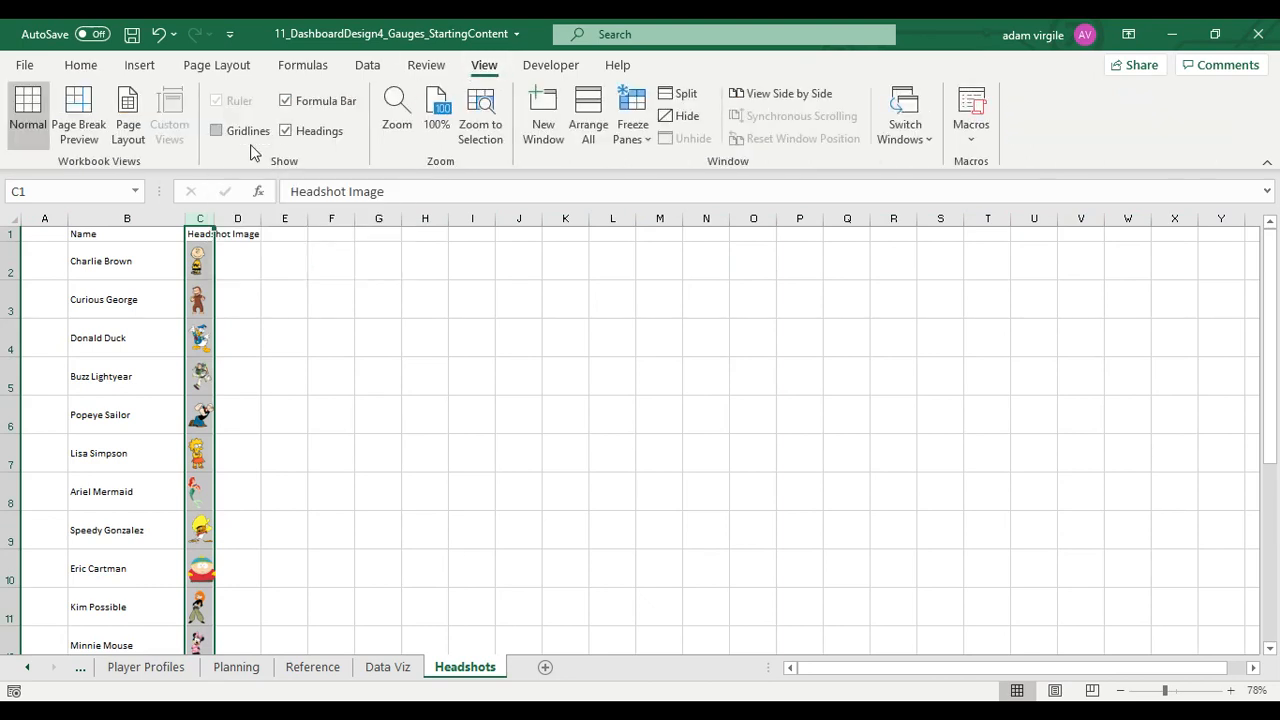
{"action": "left_click", "coordinate": [283, 287]}
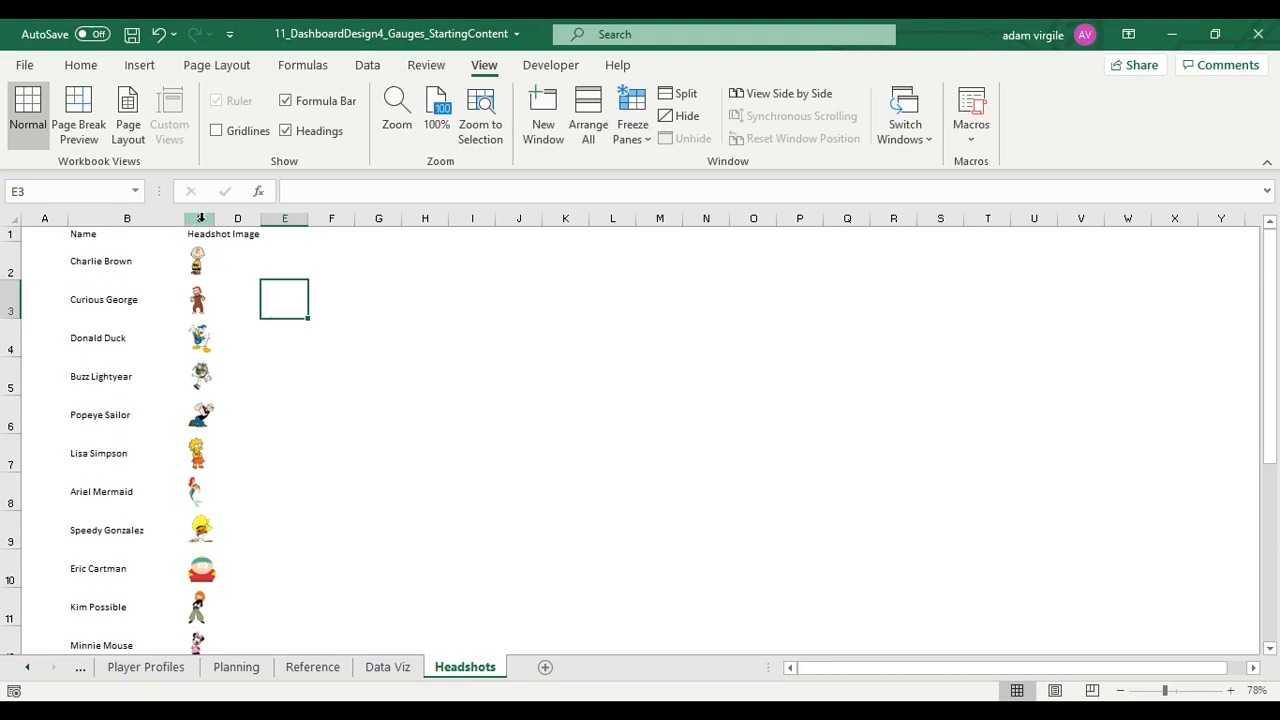
Undo the recent column fills and the Curious George picture move, and redo the picture move and the column's white fill
{"action": "left_click", "coordinate": [155, 34]}
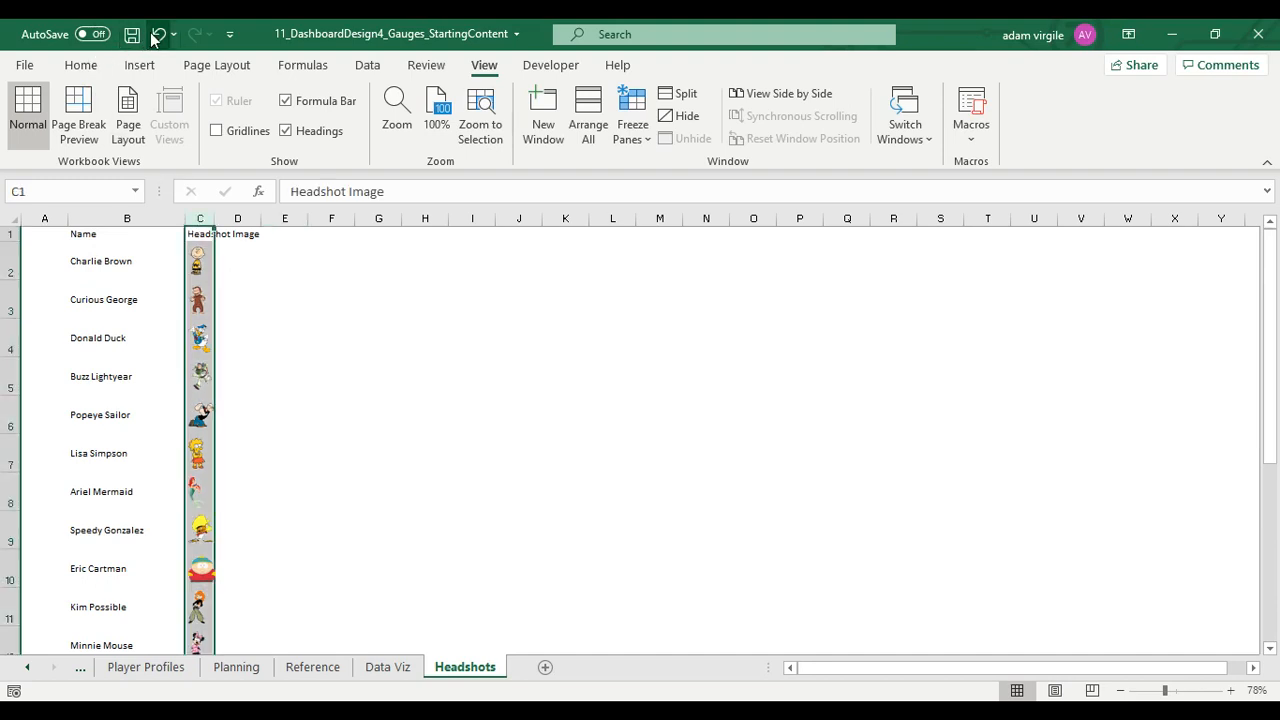
{"action": "left_click", "coordinate": [157, 34]}
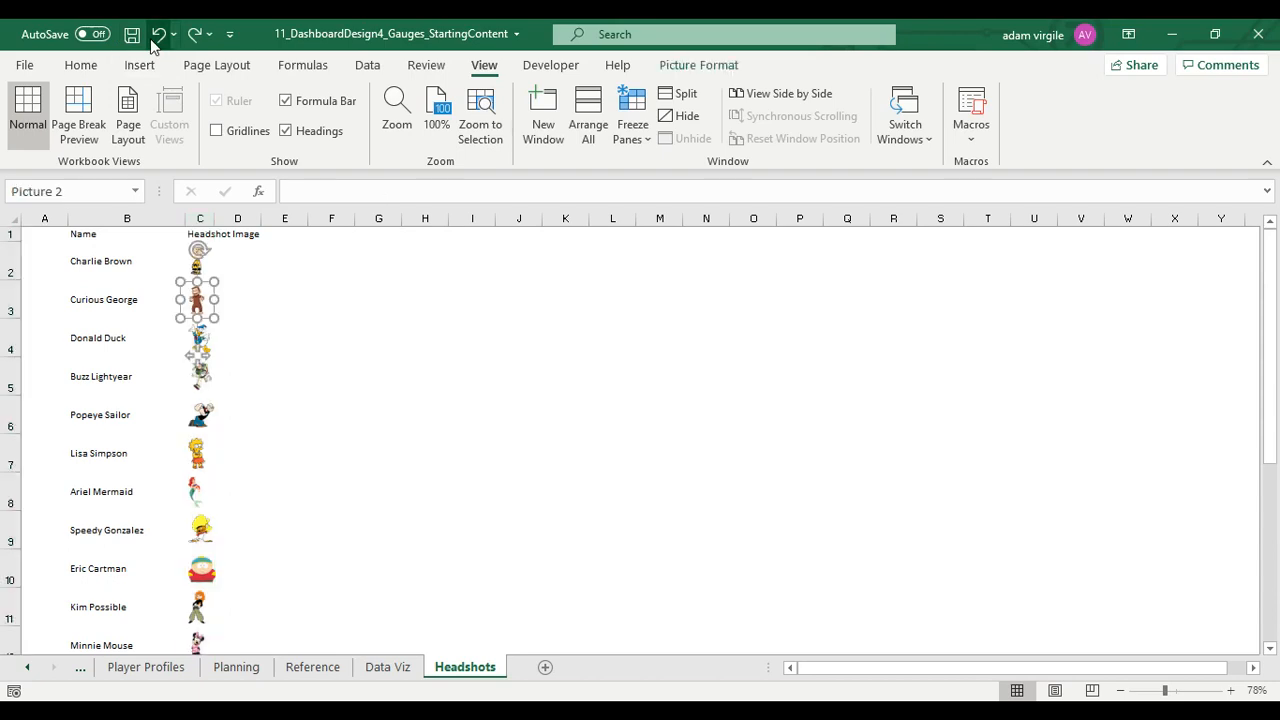
{"action": "left_click", "coordinate": [195, 34]}
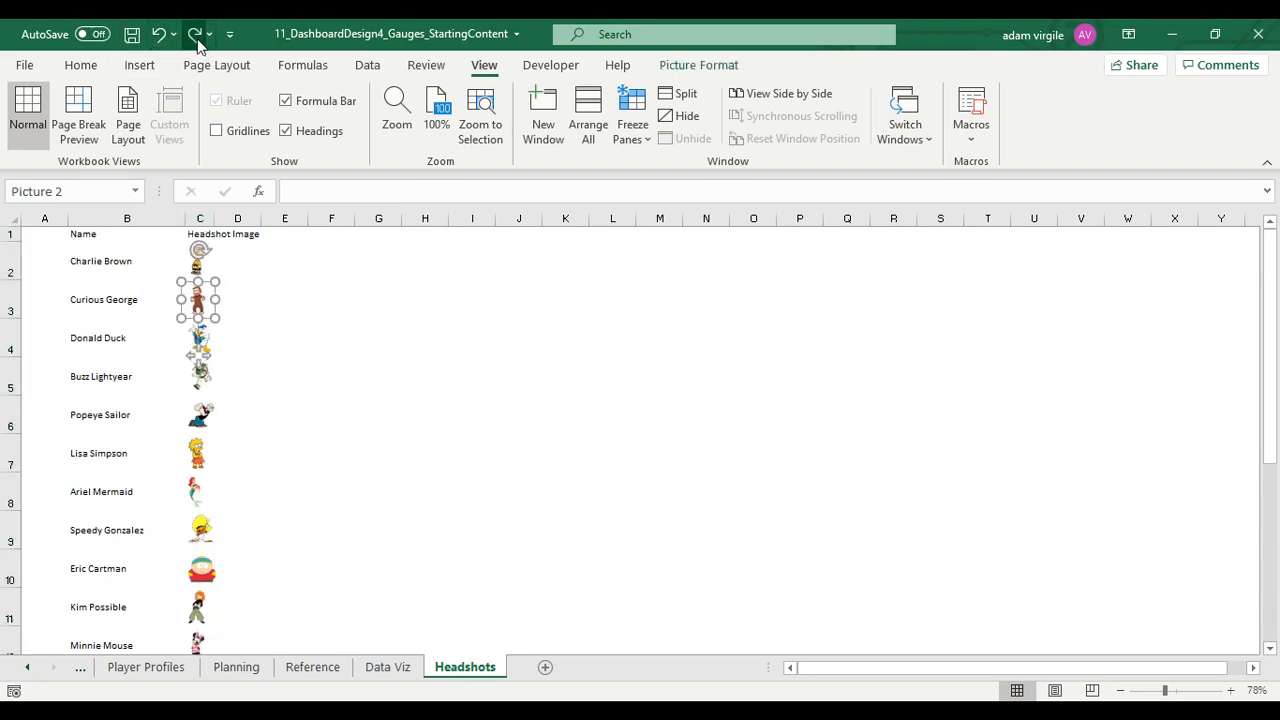
{"action": "left_click", "coordinate": [195, 34]}
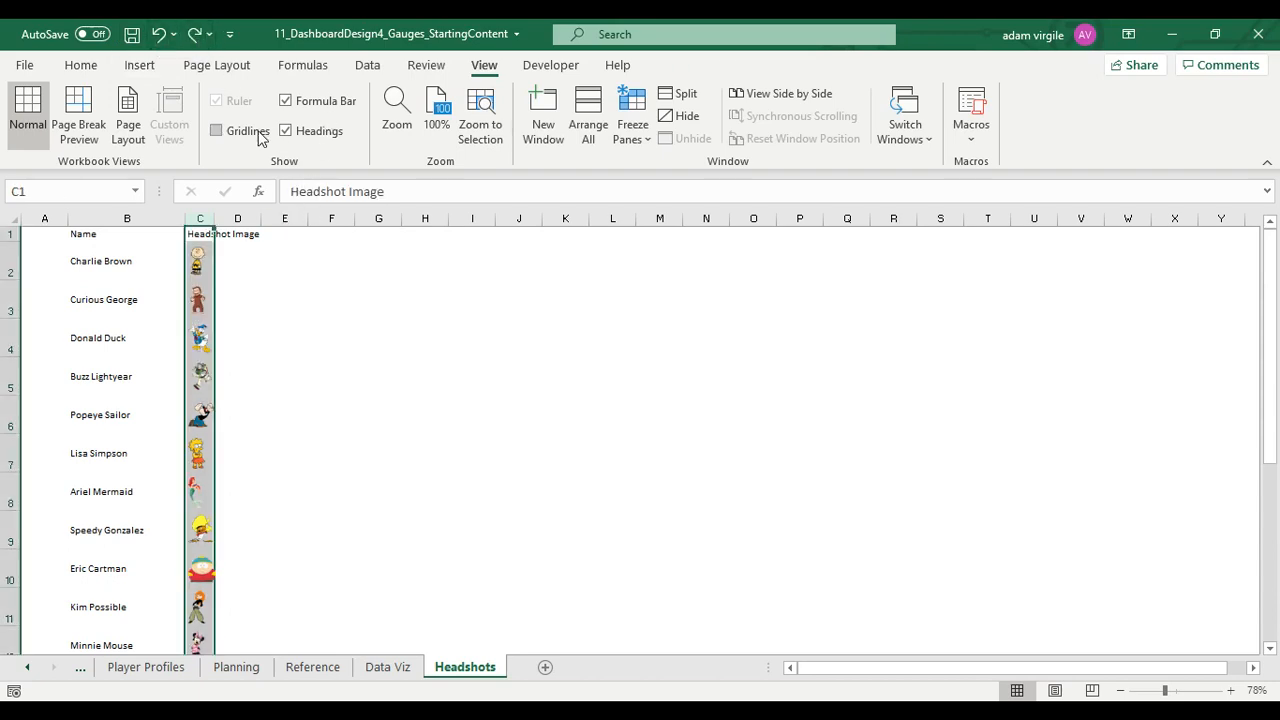
Show the gridlines on the Headshots sheet again and inspect column C and the linked headshot on the Data Viz sheet
{"action": "left_click", "coordinate": [258, 135]}
{"action": "left_click", "coordinate": [271, 289]}
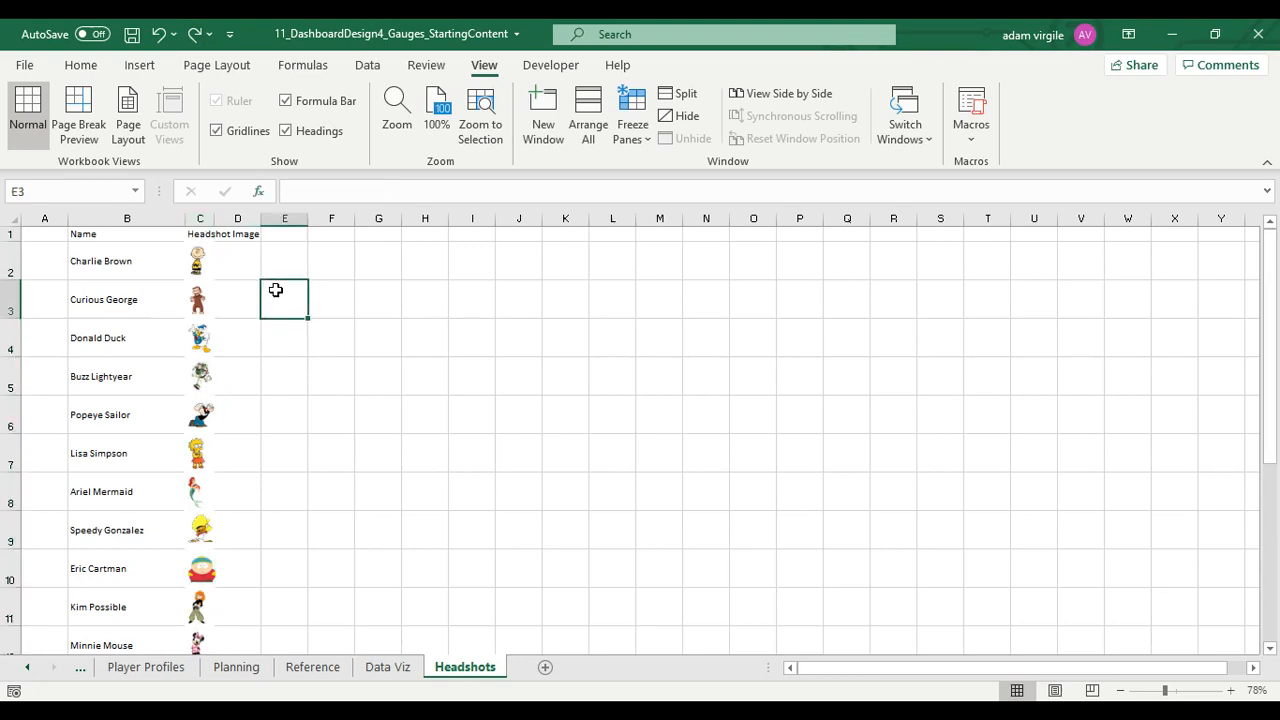
{"action": "left_click", "coordinate": [203, 222]}
{"action": "left_click", "coordinate": [220, 266]}
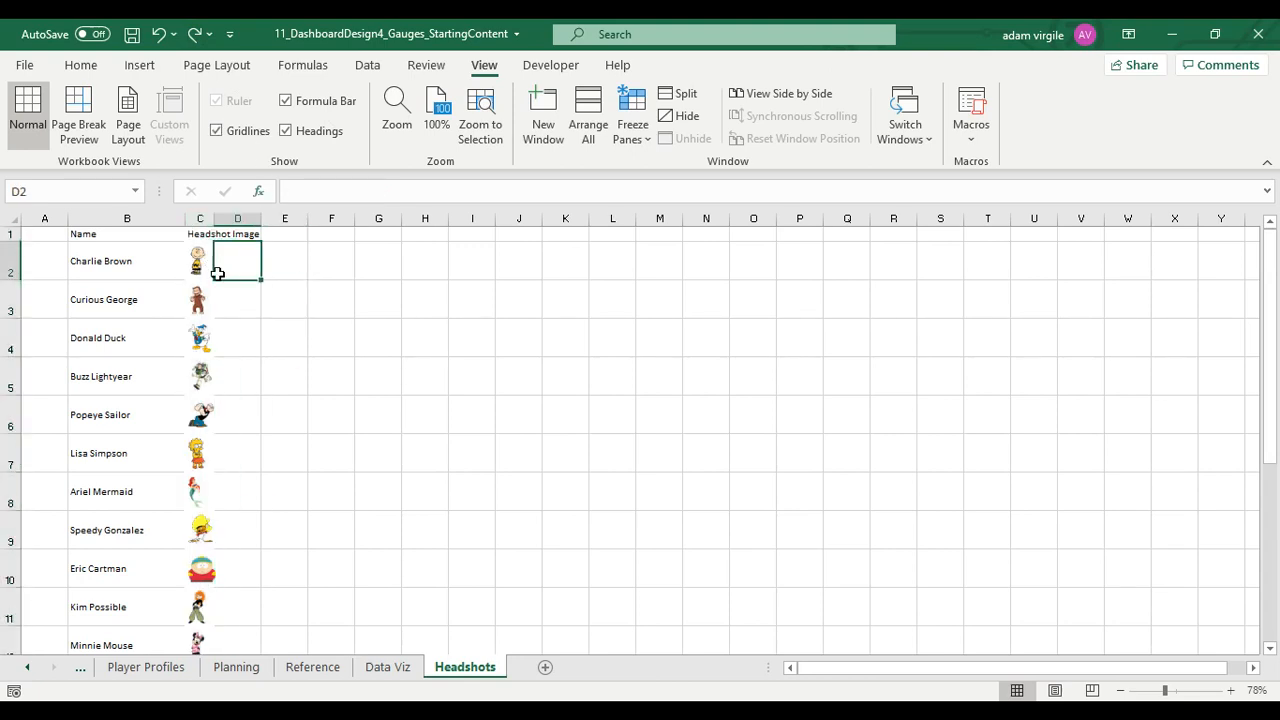
{"action": "left_click", "coordinate": [200, 216]}
{"action": "left_click", "coordinate": [380, 667]}
{"action": "left_click", "coordinate": [428, 378]}
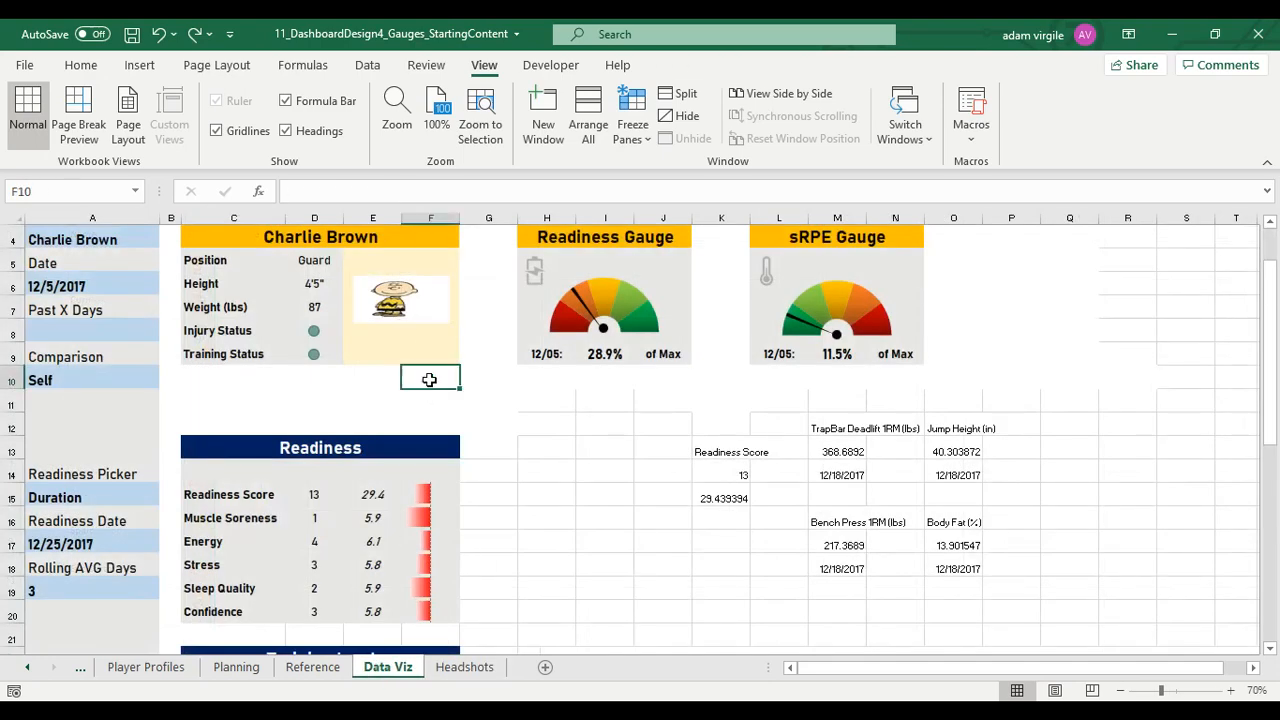
{"action": "left_click", "coordinate": [425, 327]}
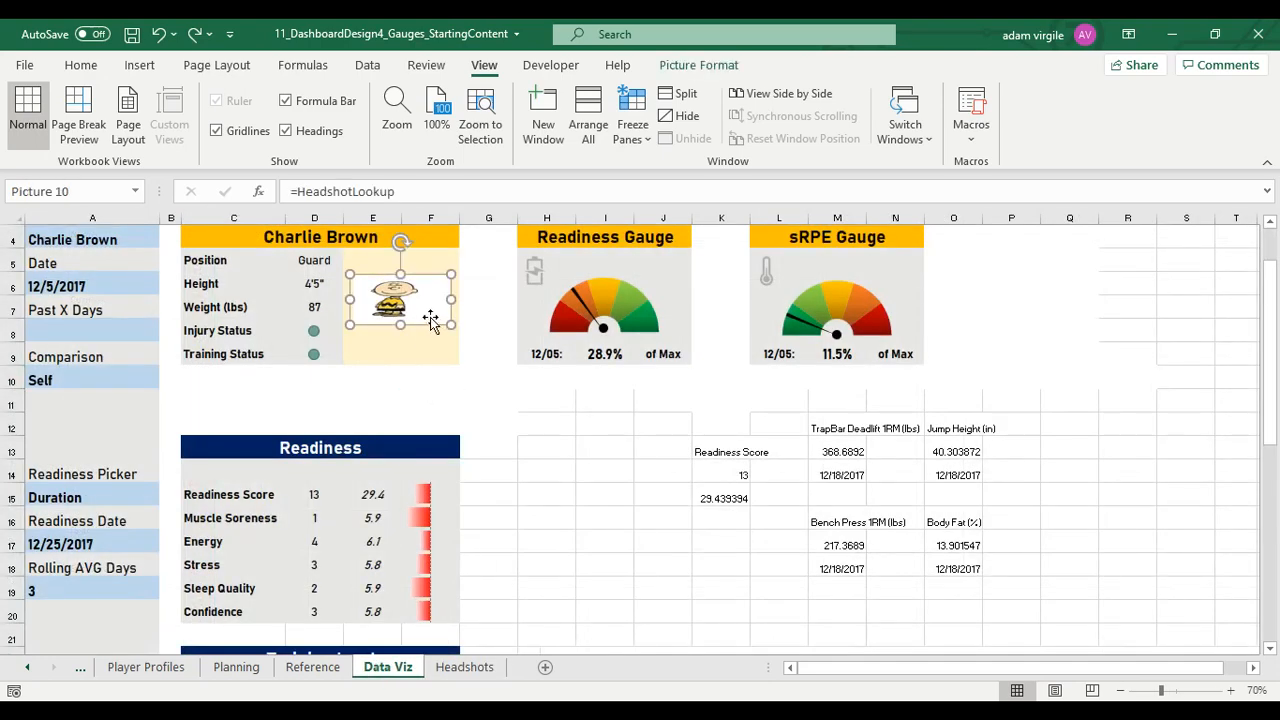
Remove the cell fill from the entire Headshot Image column on the Headshots sheet using No Fill
{"action": "left_click", "coordinate": [466, 667]}
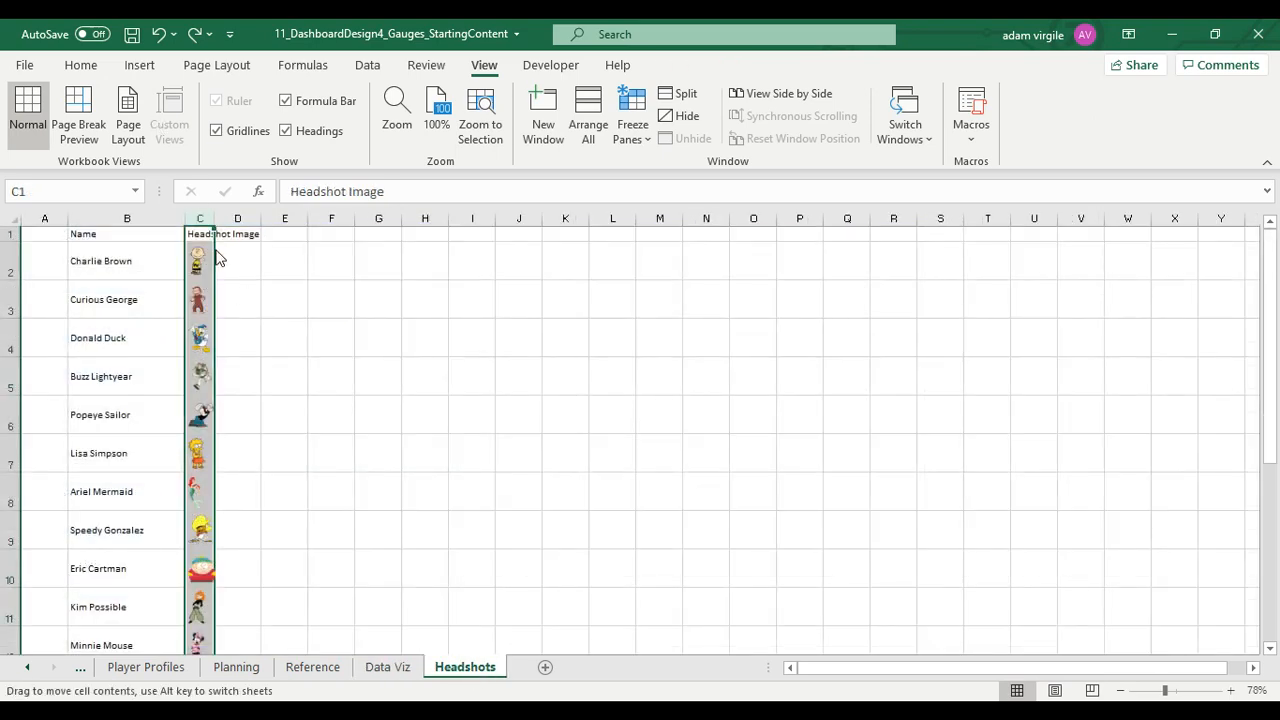
{"action": "left_click", "coordinate": [266, 295]}
{"action": "left_click", "coordinate": [200, 219]}
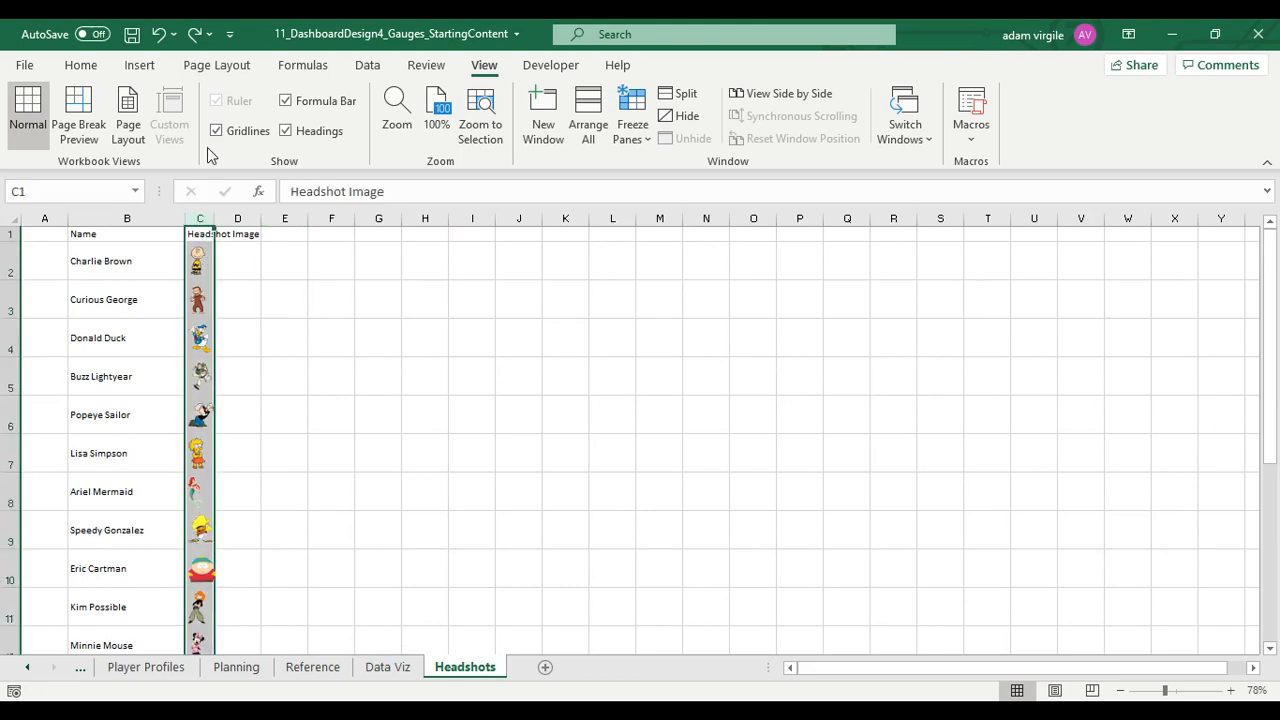
{"action": "left_click", "coordinate": [81, 65]}
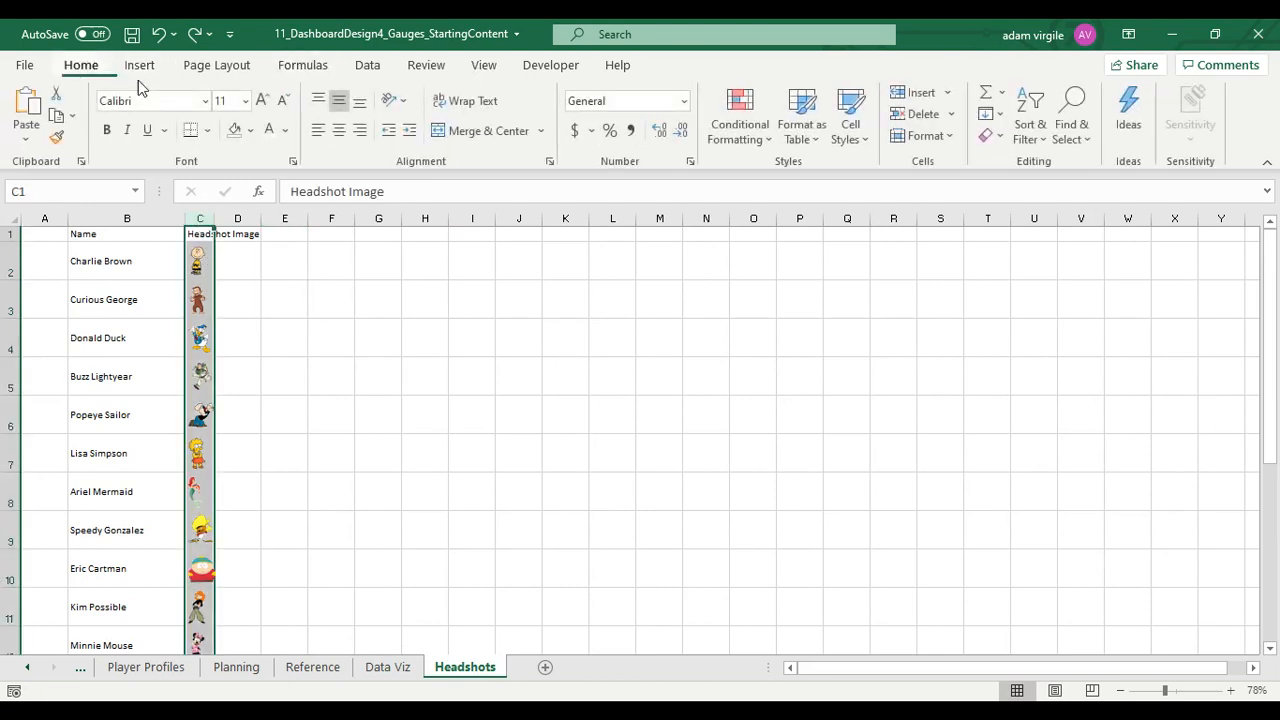
{"action": "left_click", "coordinate": [251, 130]}
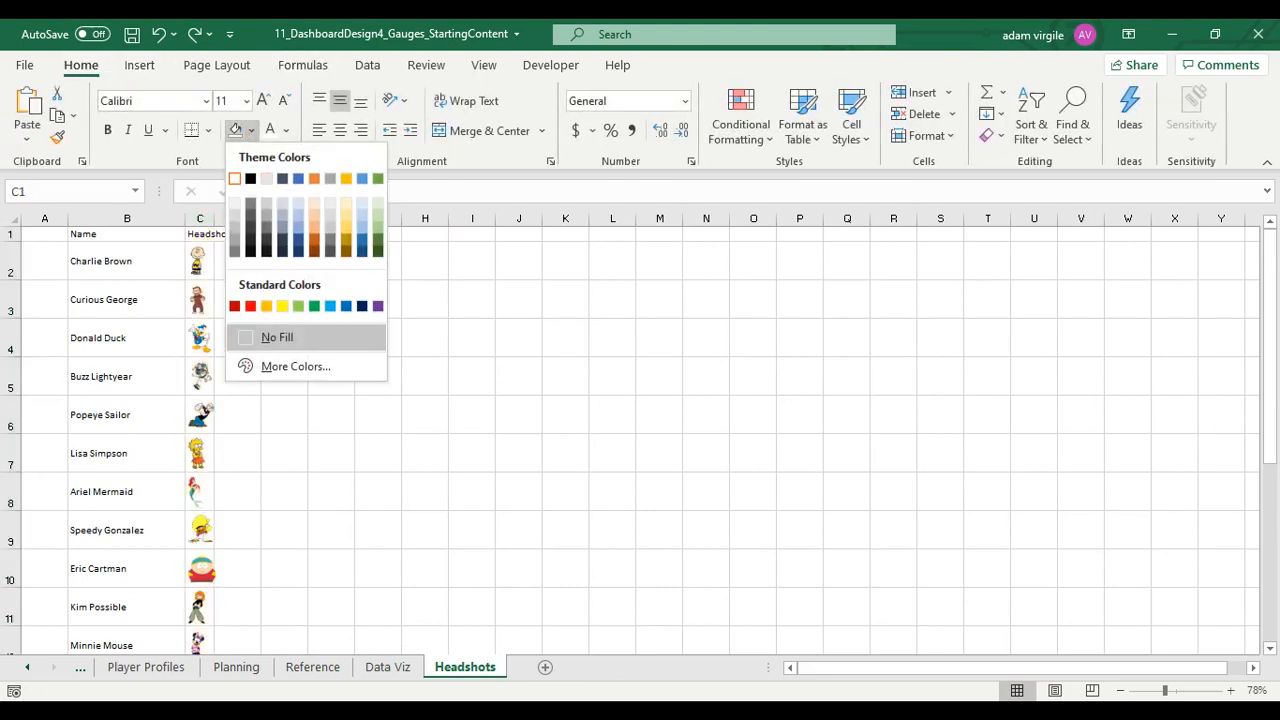
{"action": "left_click", "coordinate": [283, 337]}
{"action": "left_click", "coordinate": [290, 339]}
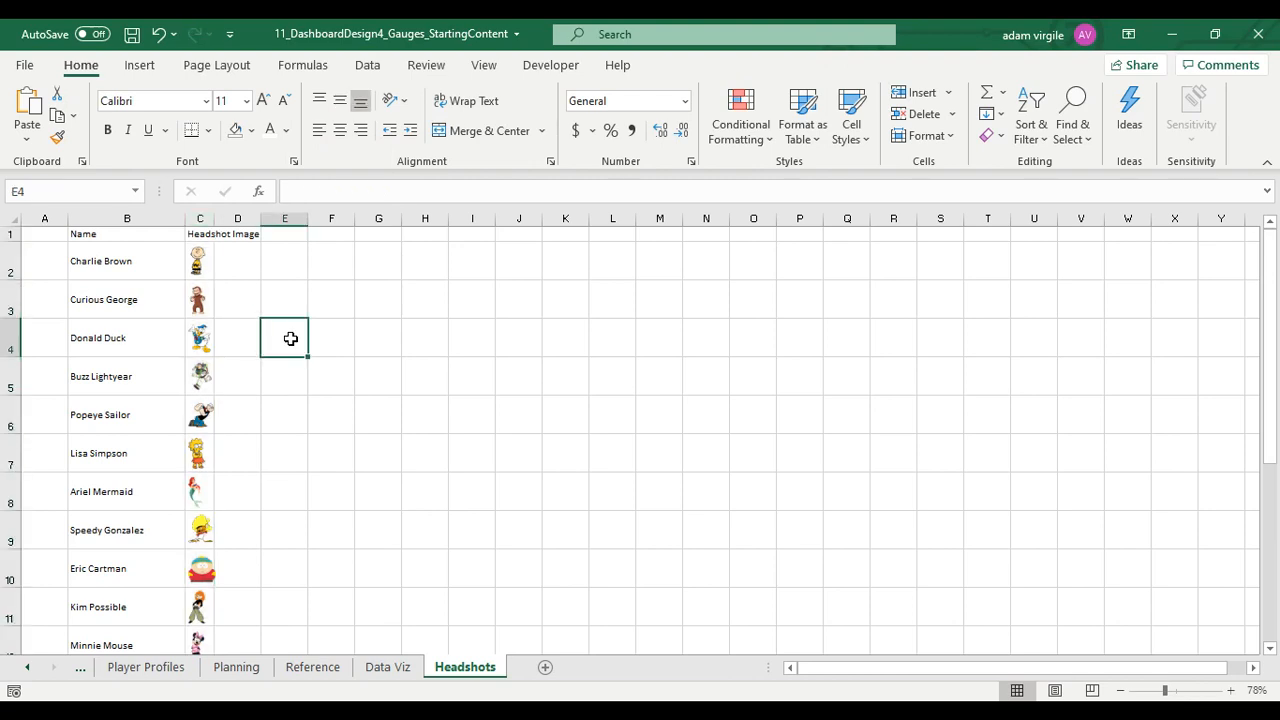
Hide the gridlines on the Headshots sheet so the headshot cells have no visible borders
{"action": "left_click", "coordinate": [203, 220]}
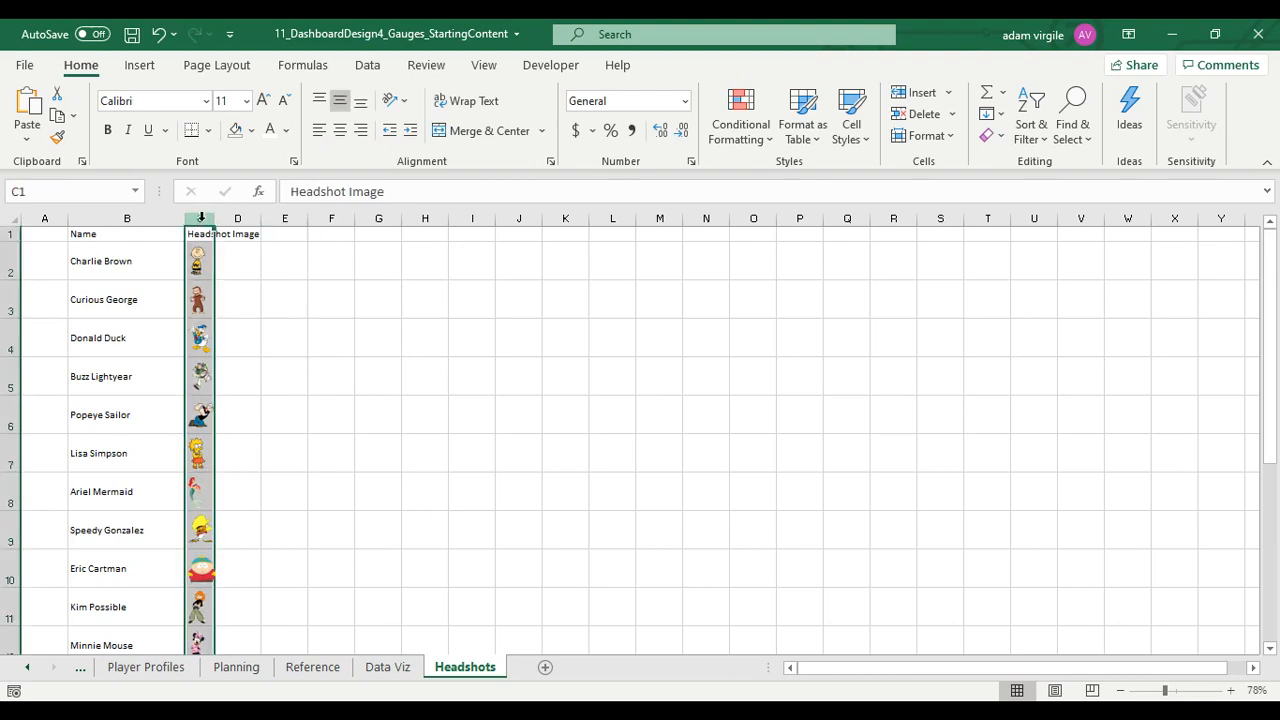
{"action": "left_click", "coordinate": [480, 65]}
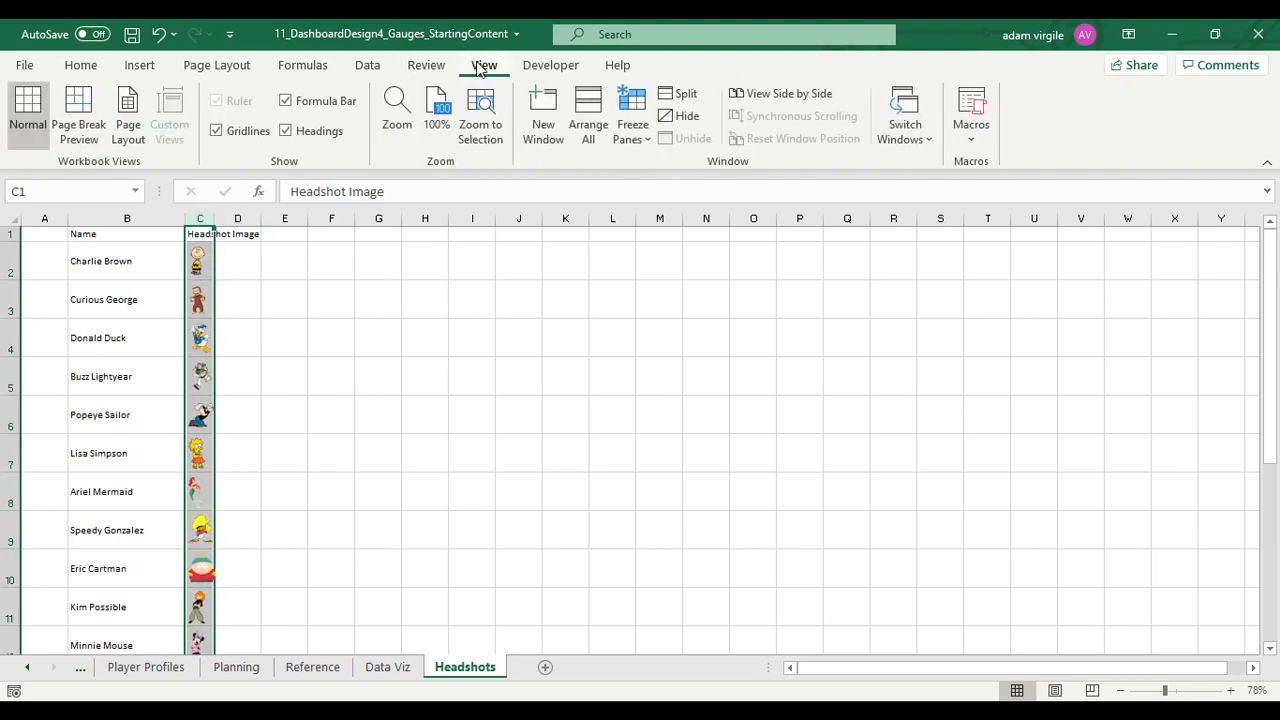
{"action": "left_click", "coordinate": [244, 131]}
{"action": "left_click", "coordinate": [285, 312]}
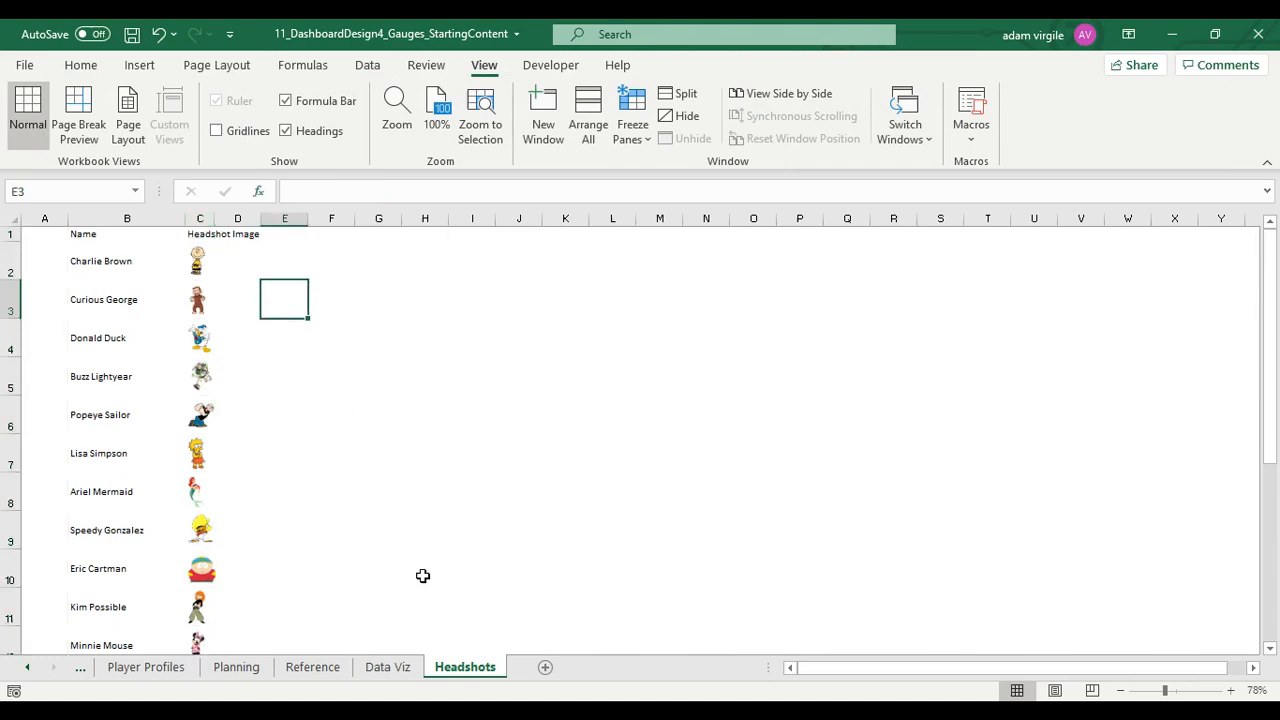
Stretch and reposition the linked headshot picture on the Data Viz sheet so it fills the height of the player profile panel
{"action": "left_click", "coordinate": [387, 667]}
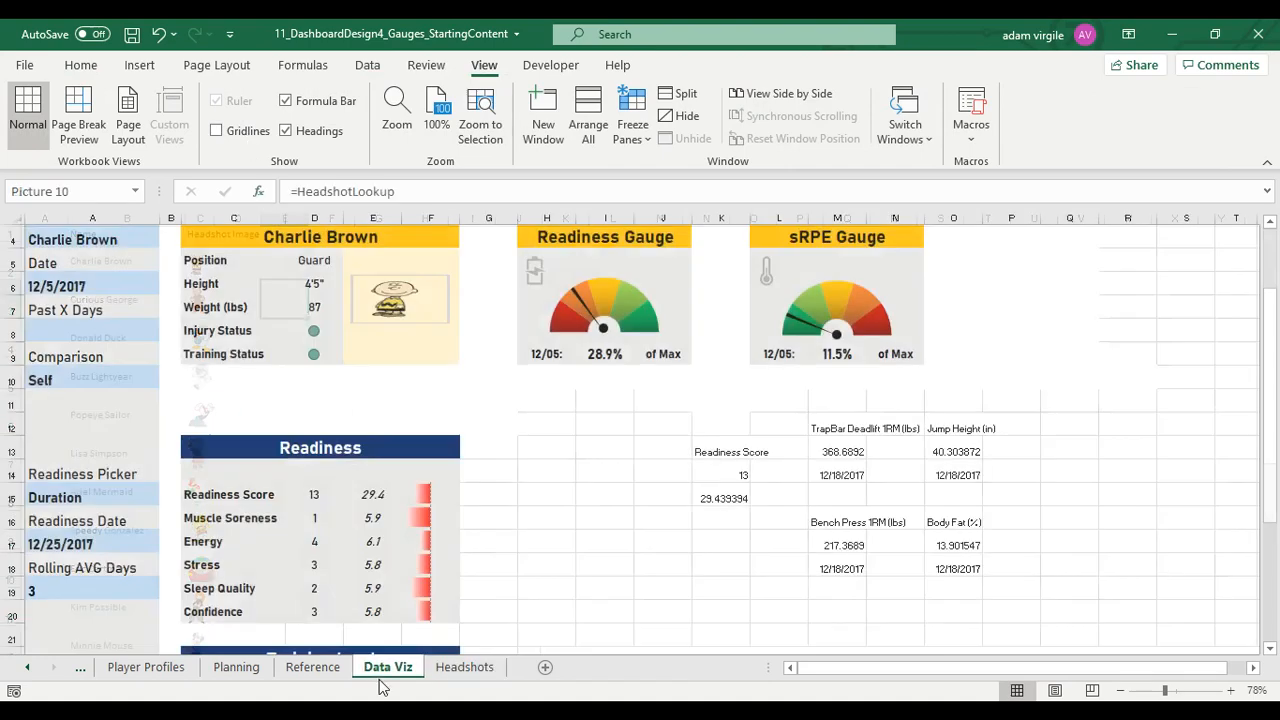
{"action": "left_click", "coordinate": [430, 400]}
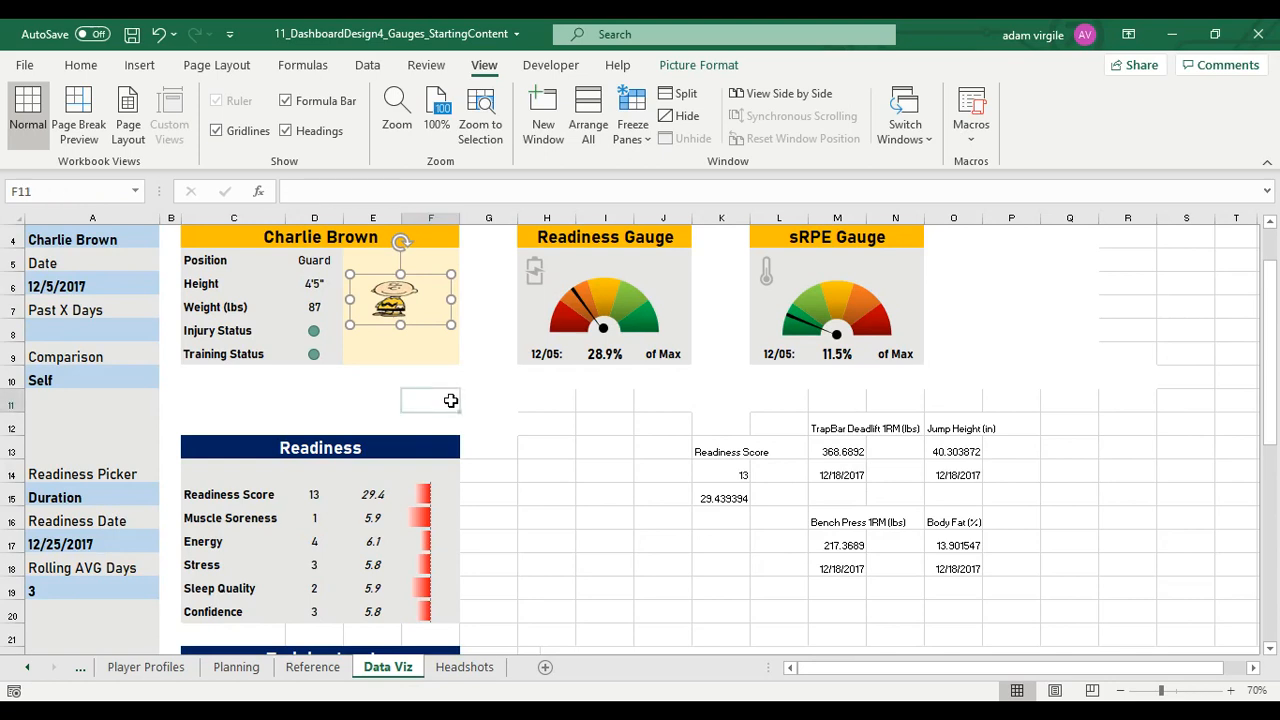
{"action": "left_click", "coordinate": [395, 298]}
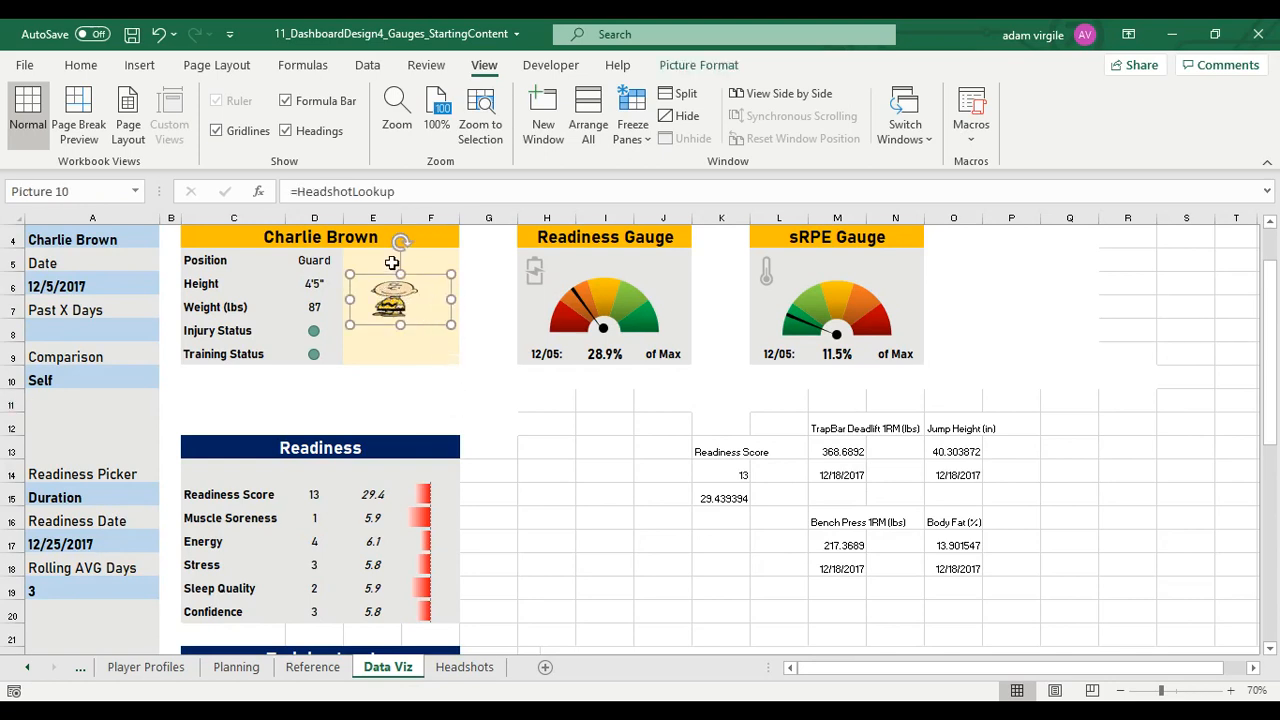
{"action": "left_click", "coordinate": [437, 260]}
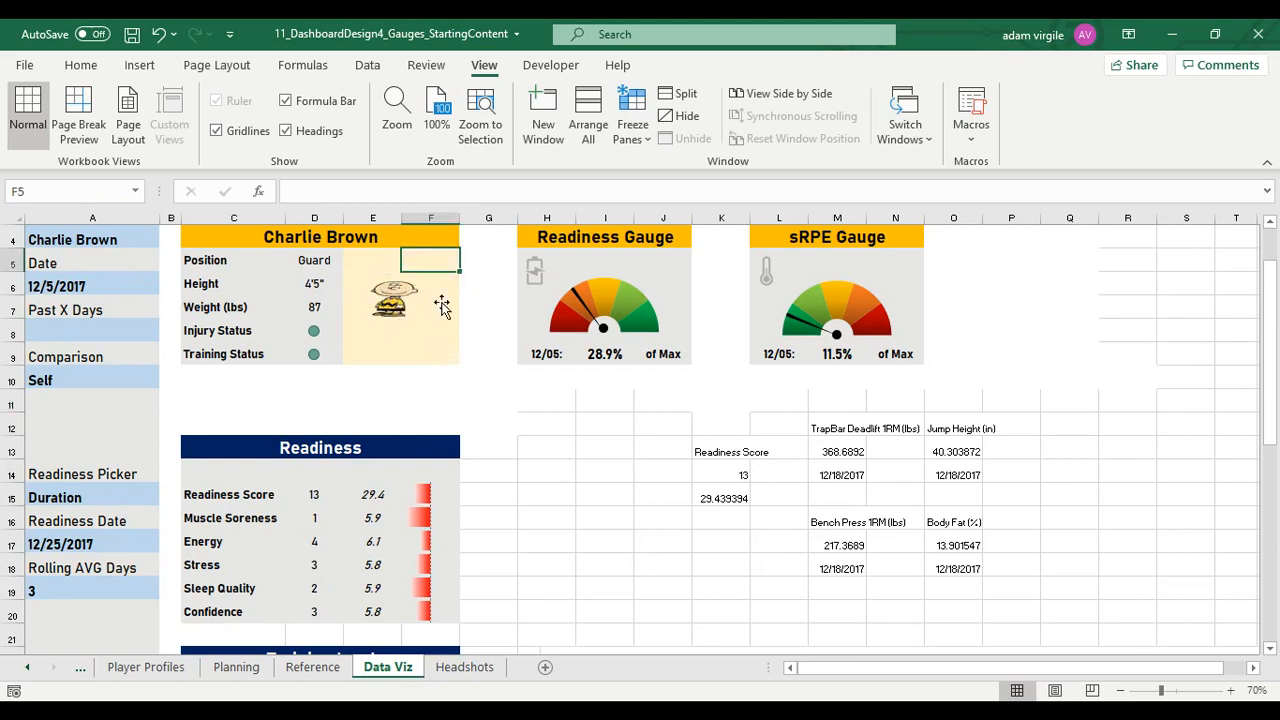
{"action": "left_click", "coordinate": [405, 318]}
{"action": "left_click_drag", "start_coordinate": [401, 325], "coordinate": [398, 366]}
{"action": "left_click_drag", "start_coordinate": [406, 328], "coordinate": [407, 319]}
{"action": "left_click_drag", "start_coordinate": [405, 266], "coordinate": [403, 247]}
{"action": "left_click_drag", "start_coordinate": [430, 281], "coordinate": [466, 250]}
{"action": "mouse_move", "coordinate": [445, 285]}
{"action": "left_mouse_down"}
{"action": "mouse_move", "coordinate": [458, 249]}
{"action": "mouse_move", "coordinate": [434, 281]}
{"action": "left_mouse_up"}
{"action": "left_click", "coordinate": [491, 362]}
Set the dashboard's Name filter to Popeye Sailor to test the linked headshot with another player
{"action": "left_click", "coordinate": [118, 253]}
{"action": "scroll", "coordinate": [118, 253], "scroll_direction": "up", "scroll_amount": 1}
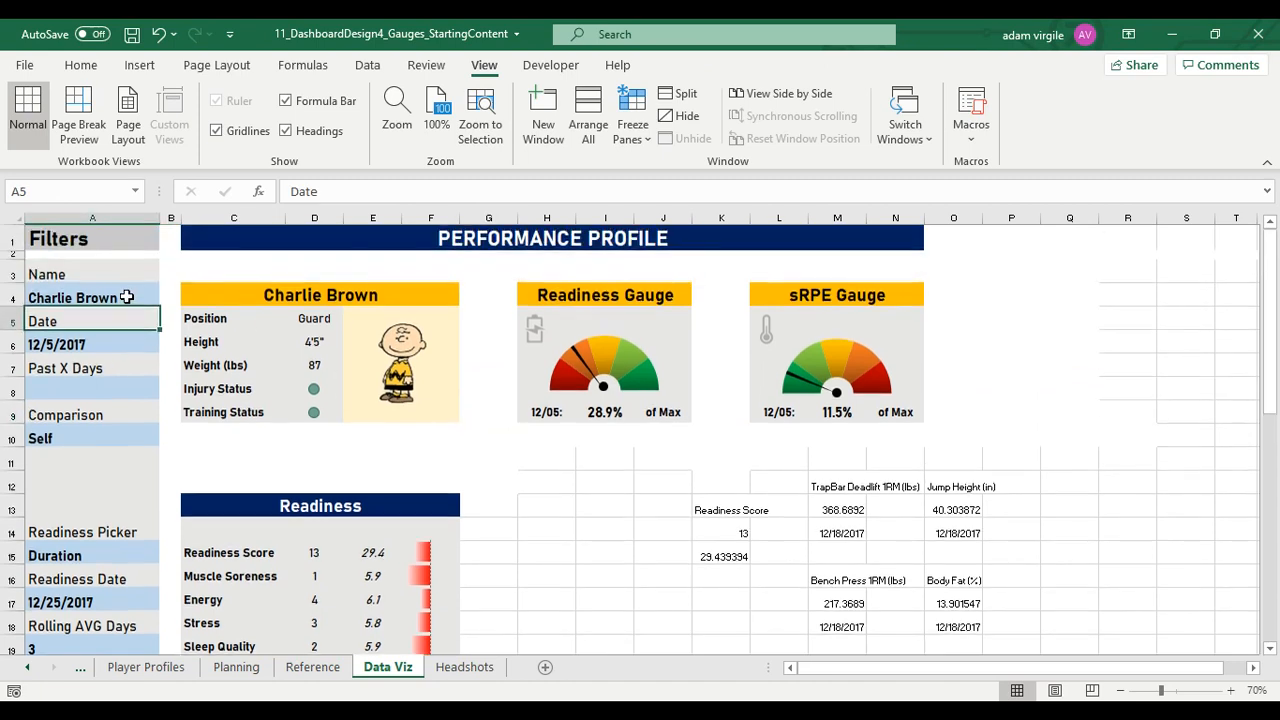
{"action": "left_click", "coordinate": [134, 290]}
{"action": "type", "text": "Popeye"}
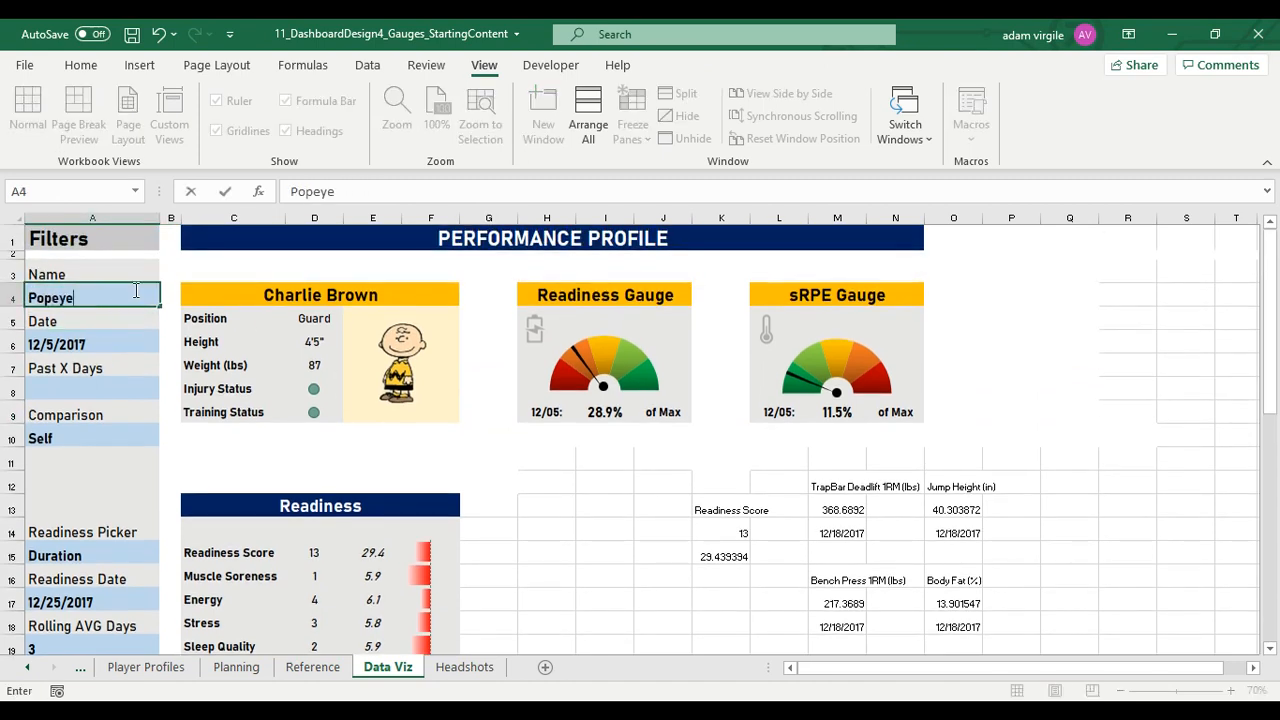
{"action": "type", "text": " Sailor"}
{"action": "key", "text": "Return"}
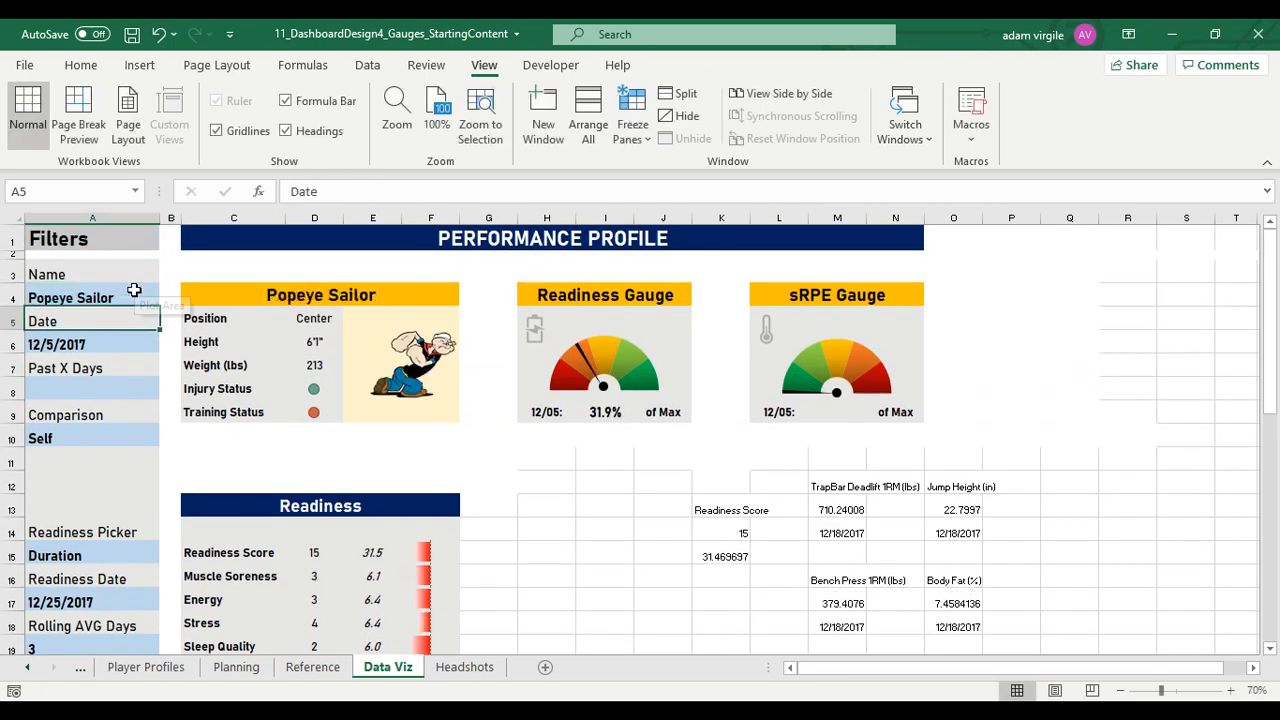
Turn the gridlines back on in the Headshots sheet to show the cell edges around the headshot images
{"action": "left_click", "coordinate": [432, 368]}
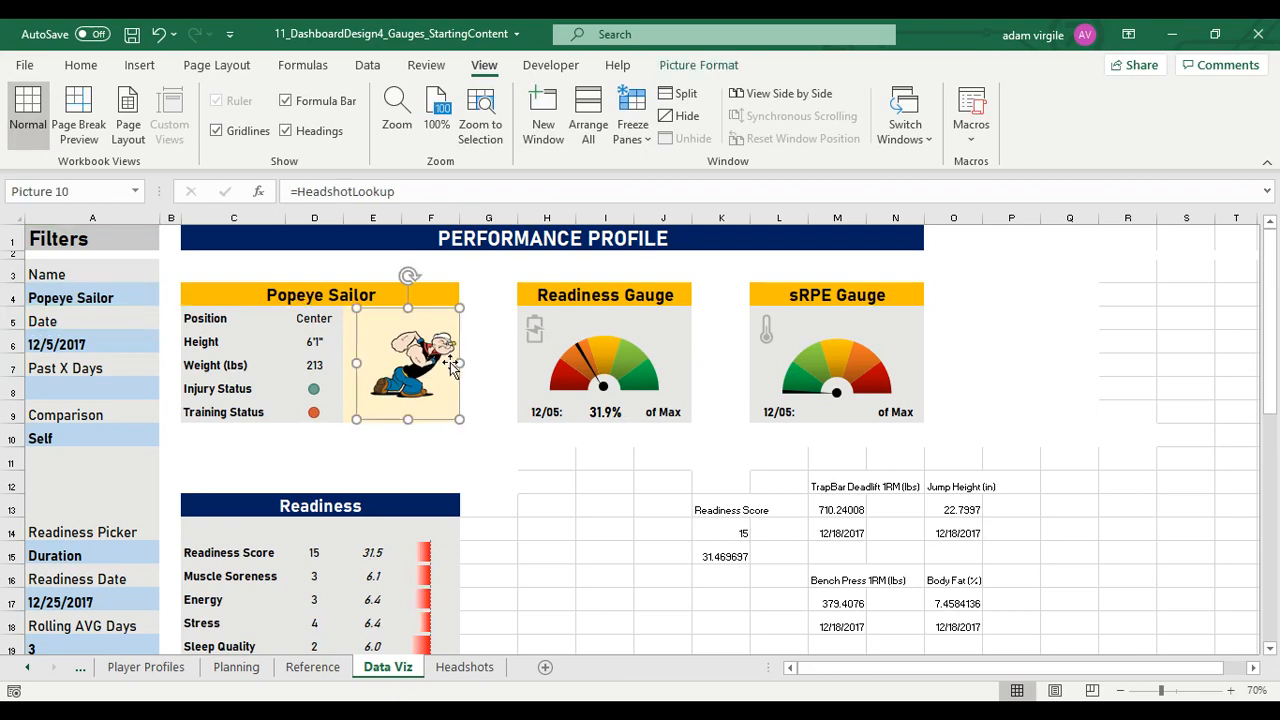
{"action": "left_click", "coordinate": [472, 670]}
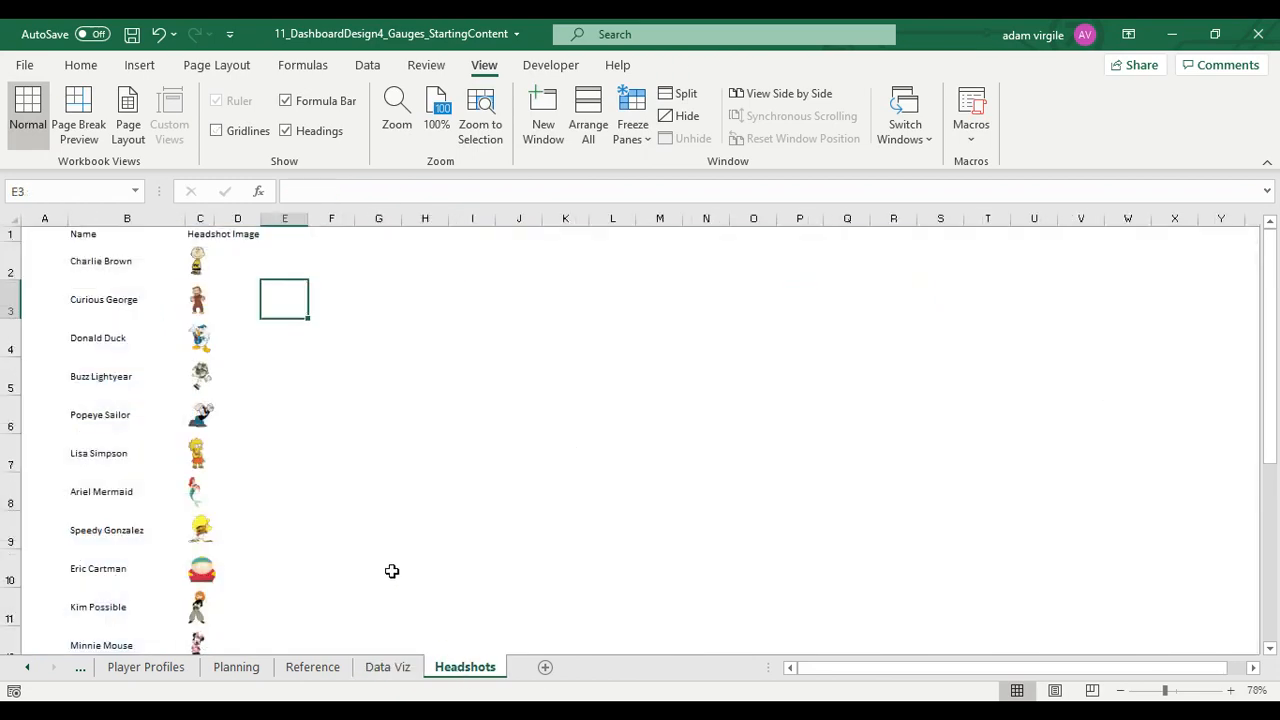
{"action": "left_click", "coordinate": [199, 338]}
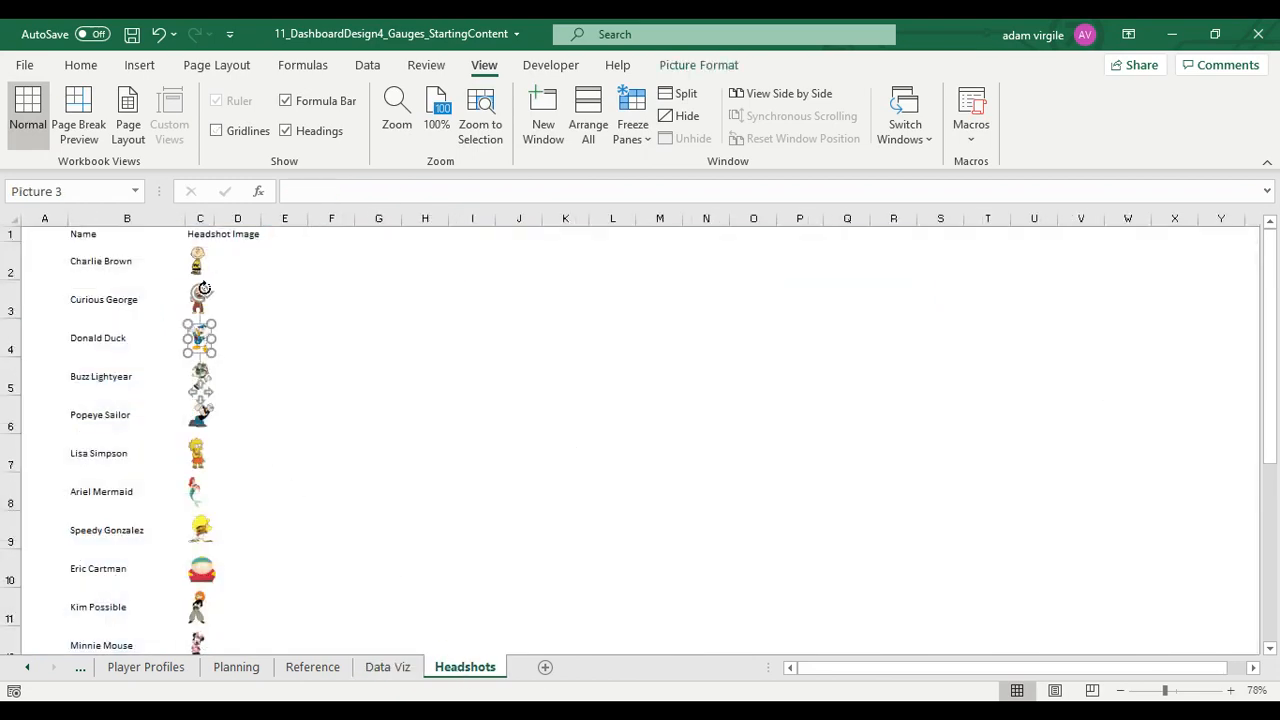
{"action": "left_click", "coordinate": [240, 137]}
{"action": "left_click", "coordinate": [272, 288]}
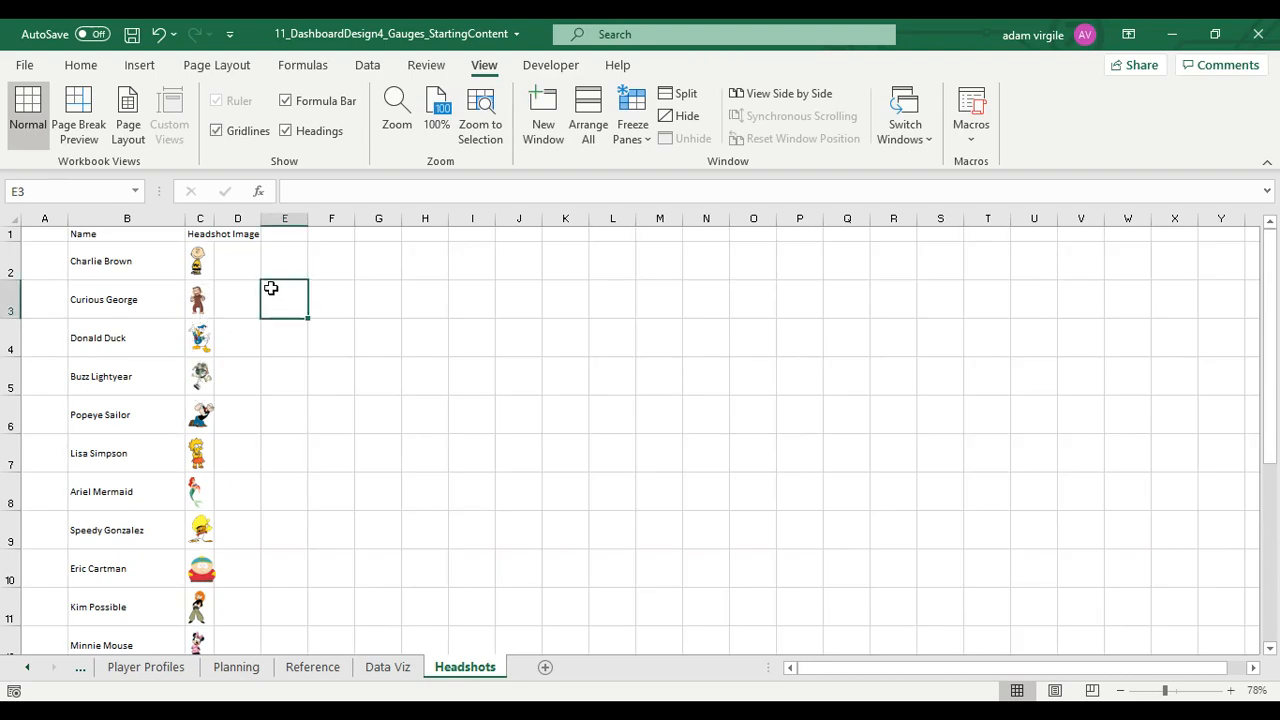
Center the Charlie Brown, Curious George, Donald Duck and Buzz Lightyear headshots within their cells in the Headshot Image column
{"action": "left_click", "coordinate": [197, 263]}
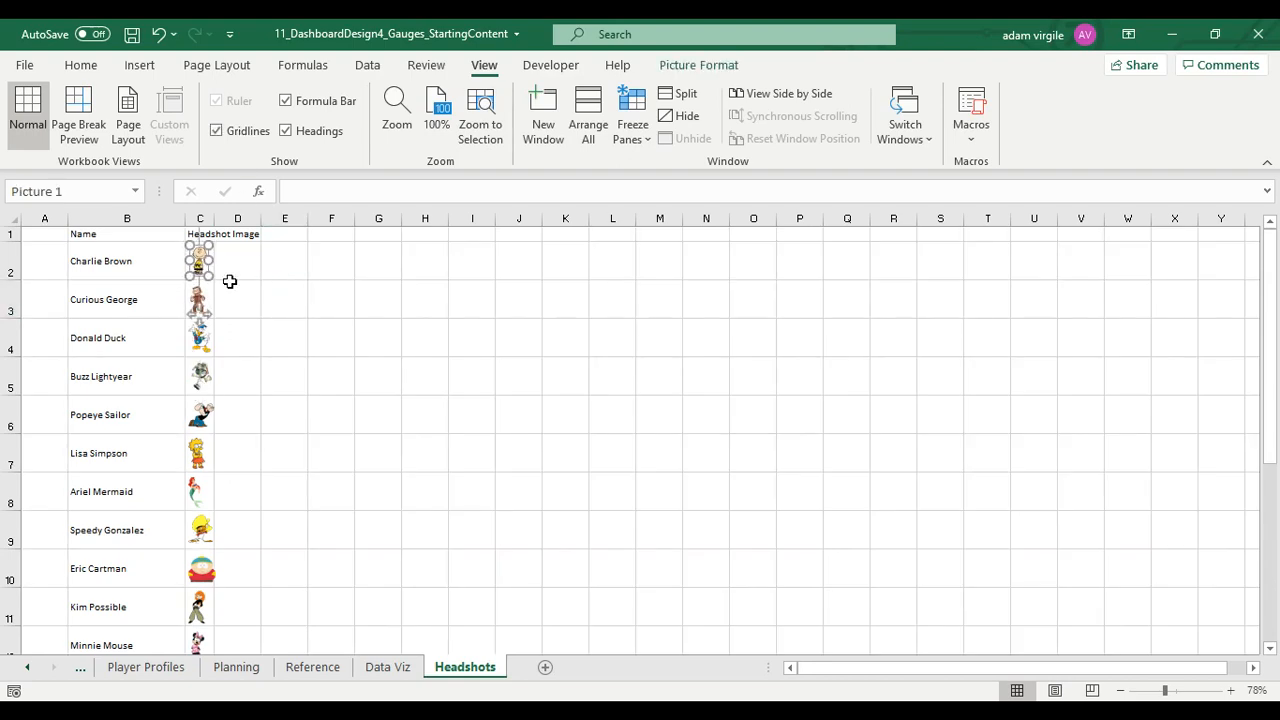
{"action": "left_click", "coordinate": [262, 290]}
{"action": "left_click", "coordinate": [200, 300]}
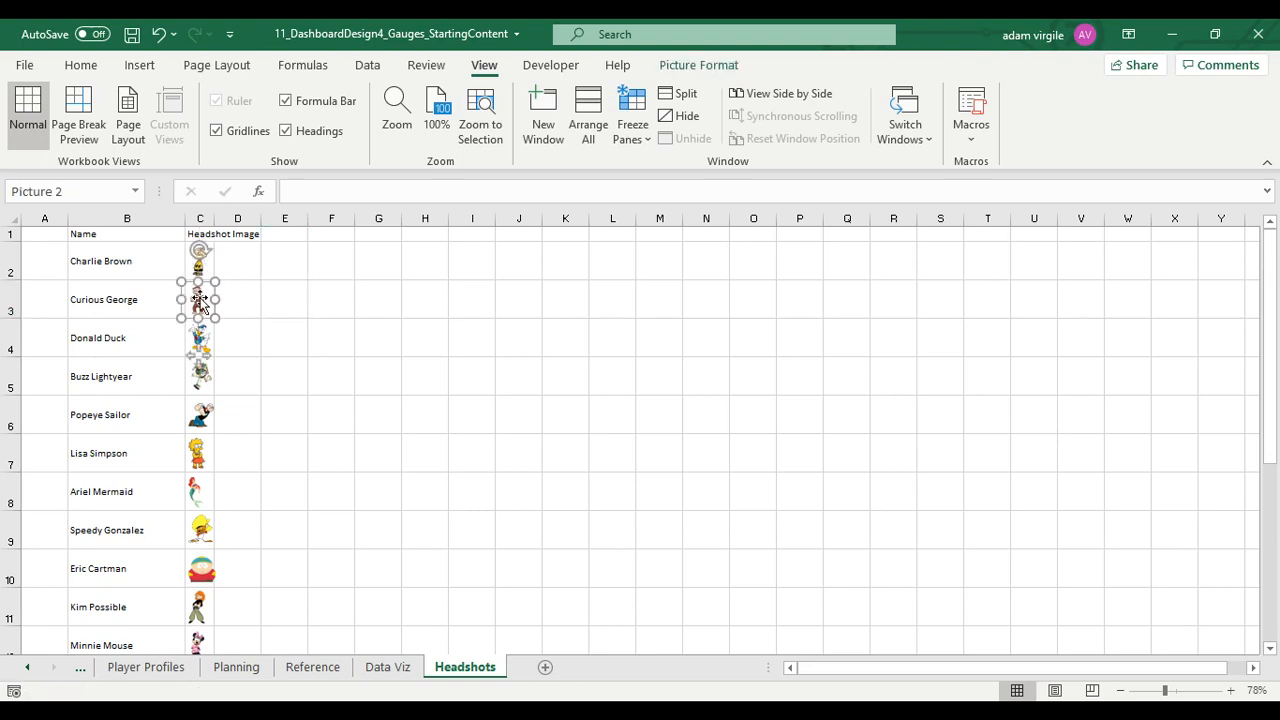
{"action": "left_click", "coordinate": [245, 305]}
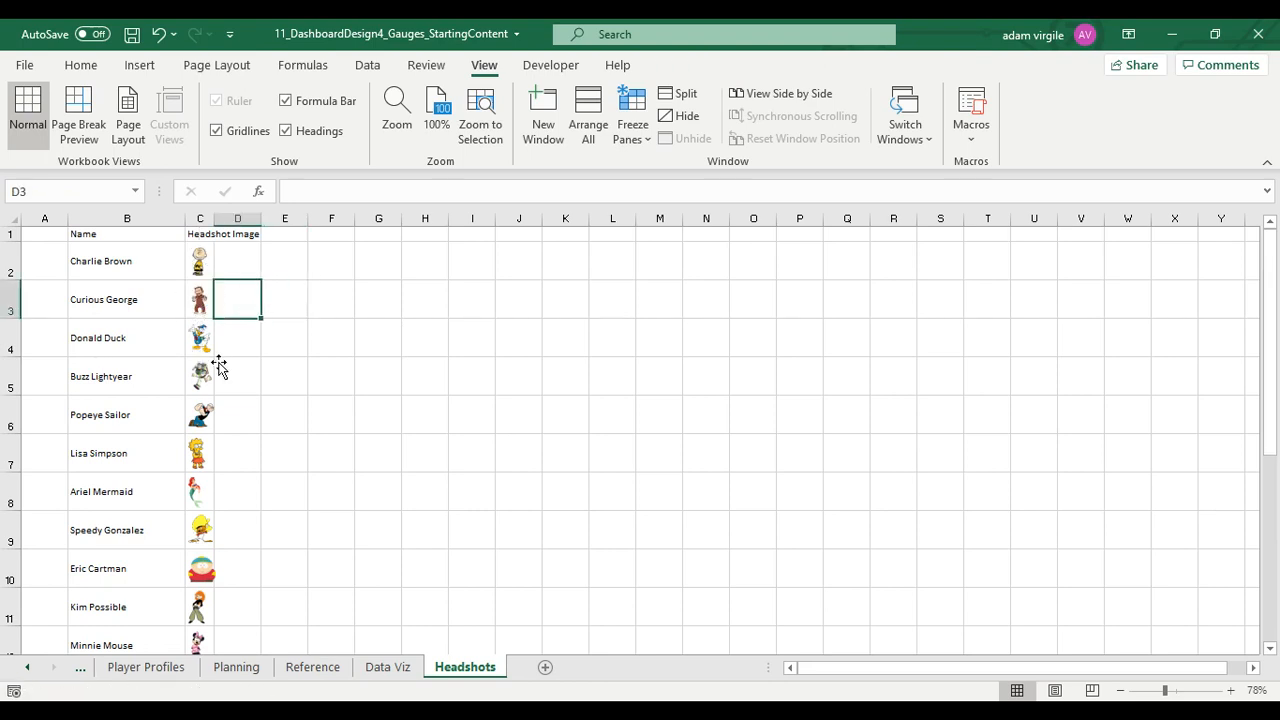
{"action": "left_click", "coordinate": [203, 345]}
{"action": "left_click", "coordinate": [264, 388]}
{"action": "left_click", "coordinate": [201, 375]}
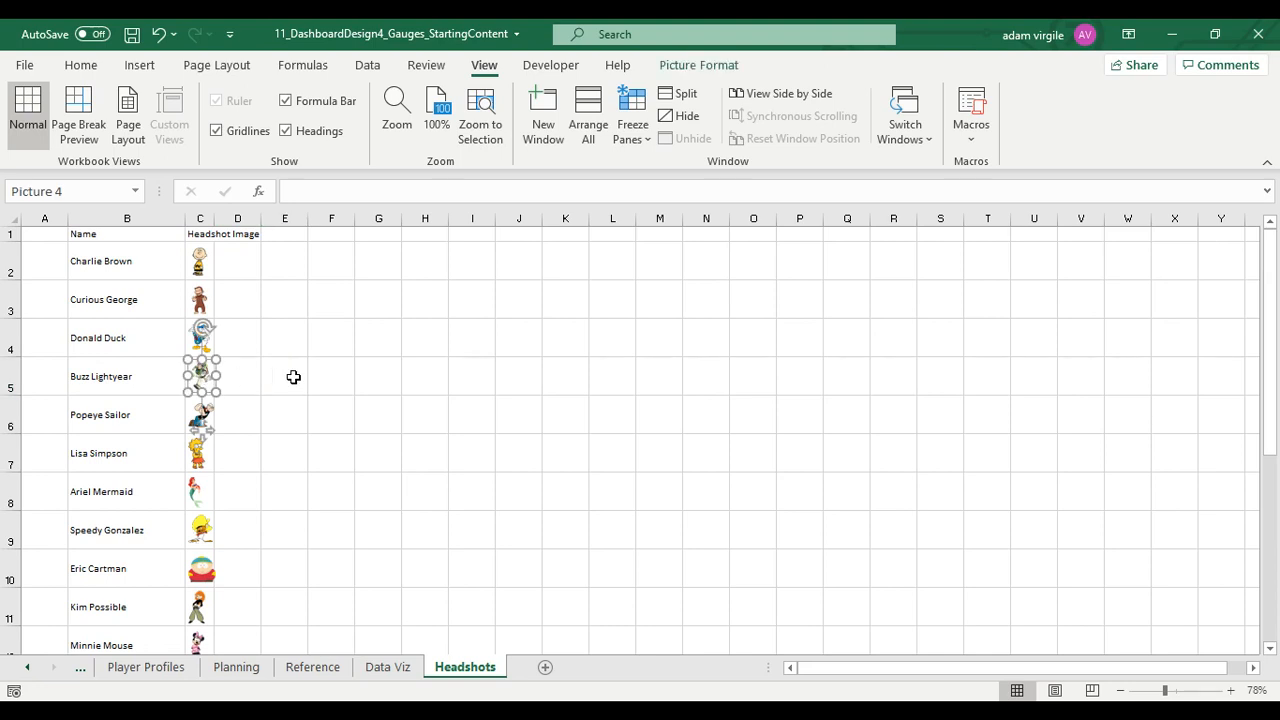
{"action": "left_click", "coordinate": [285, 380]}
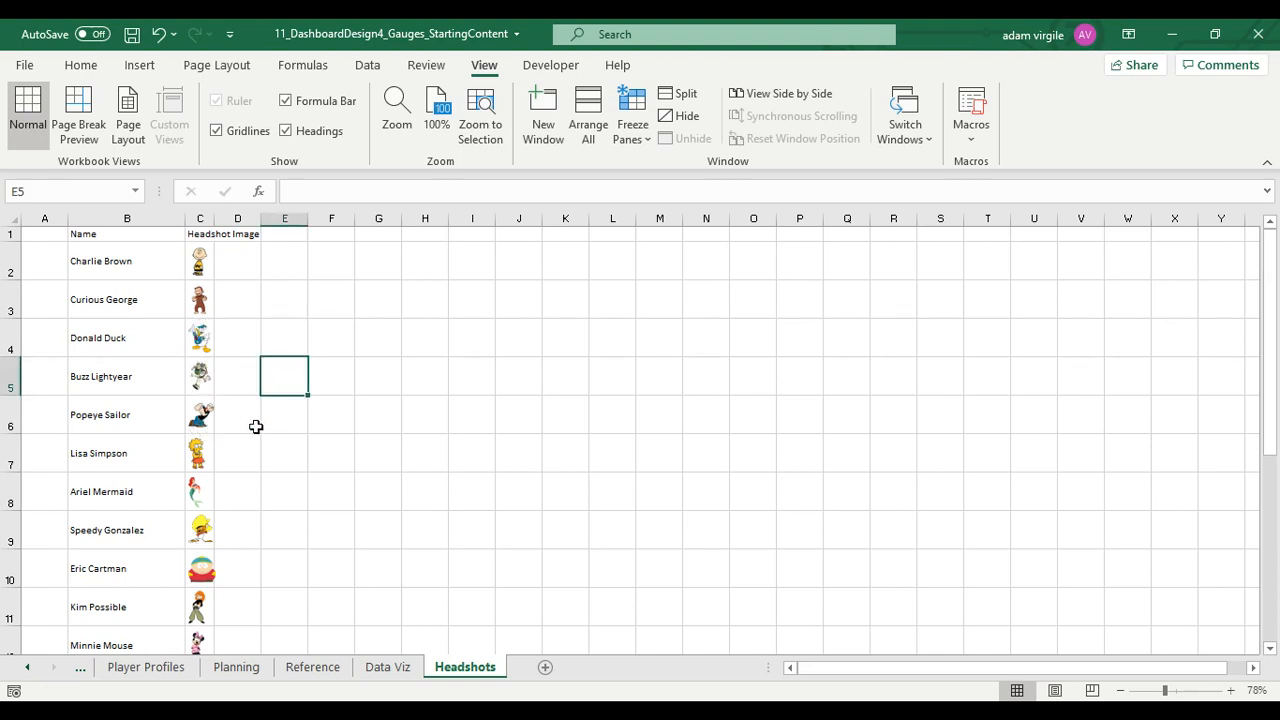
Center the Popeye Sailor, Lisa Simpson, Ariel Mermaid and Speedy Gonzalez headshots within their Headshot Image cells
{"action": "left_click", "coordinate": [201, 414]}
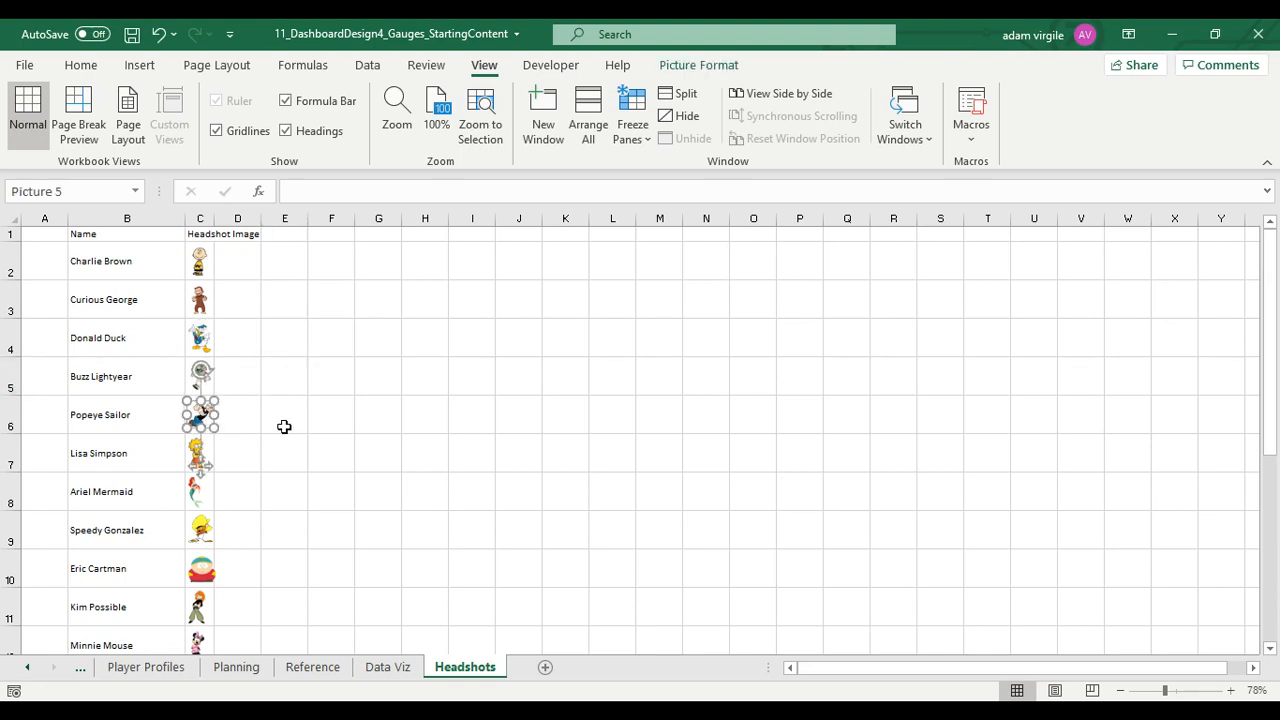
{"action": "left_click", "coordinate": [322, 424]}
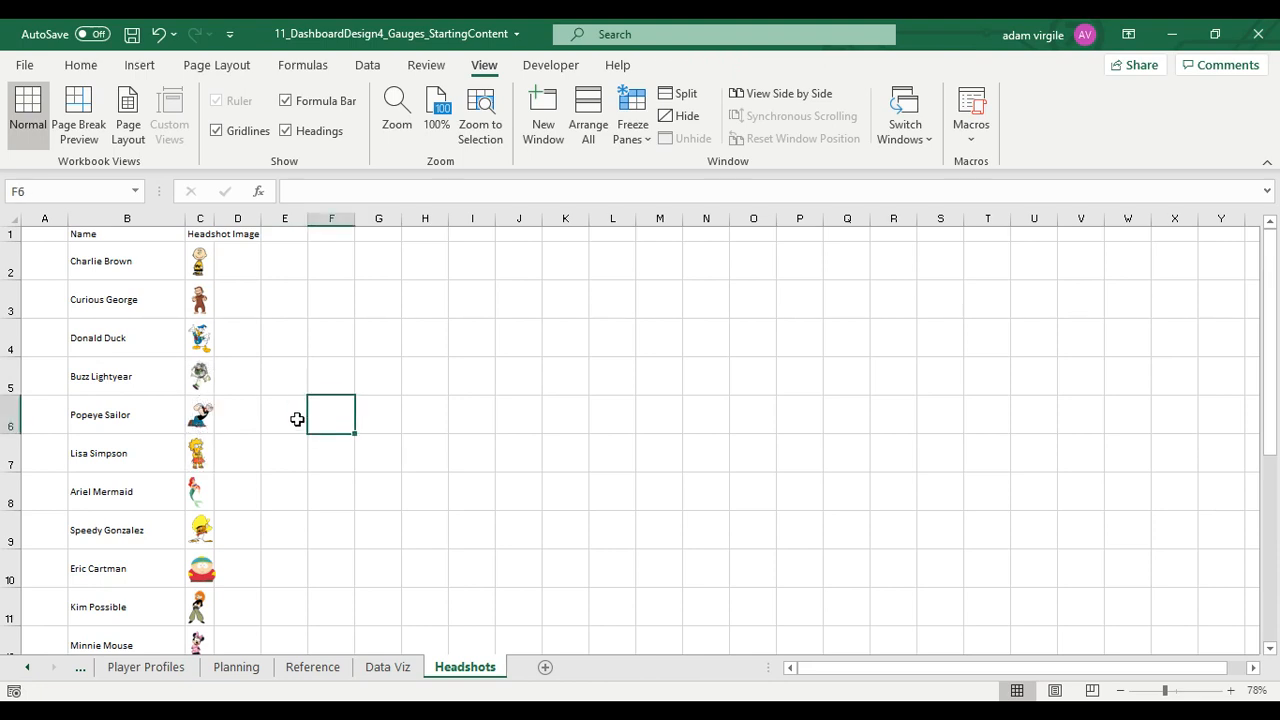
{"action": "left_click", "coordinate": [198, 452]}
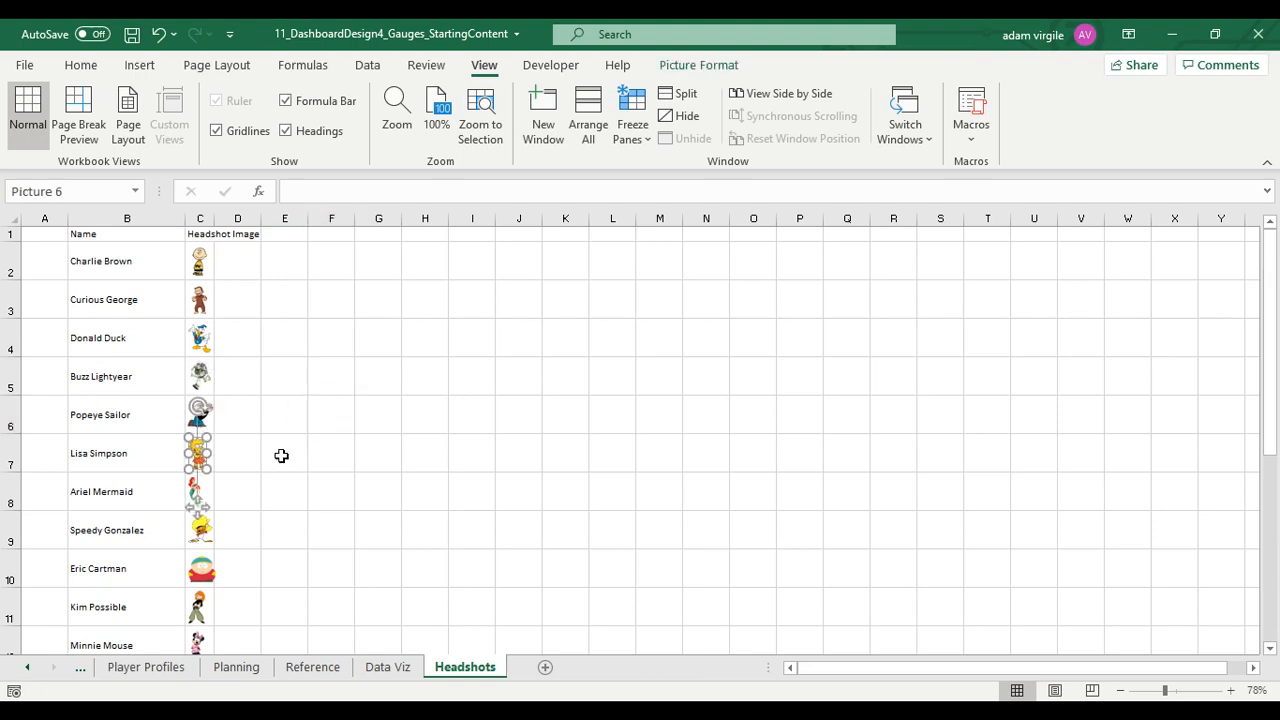
{"action": "left_click", "coordinate": [365, 459]}
{"action": "left_click", "coordinate": [197, 488]}
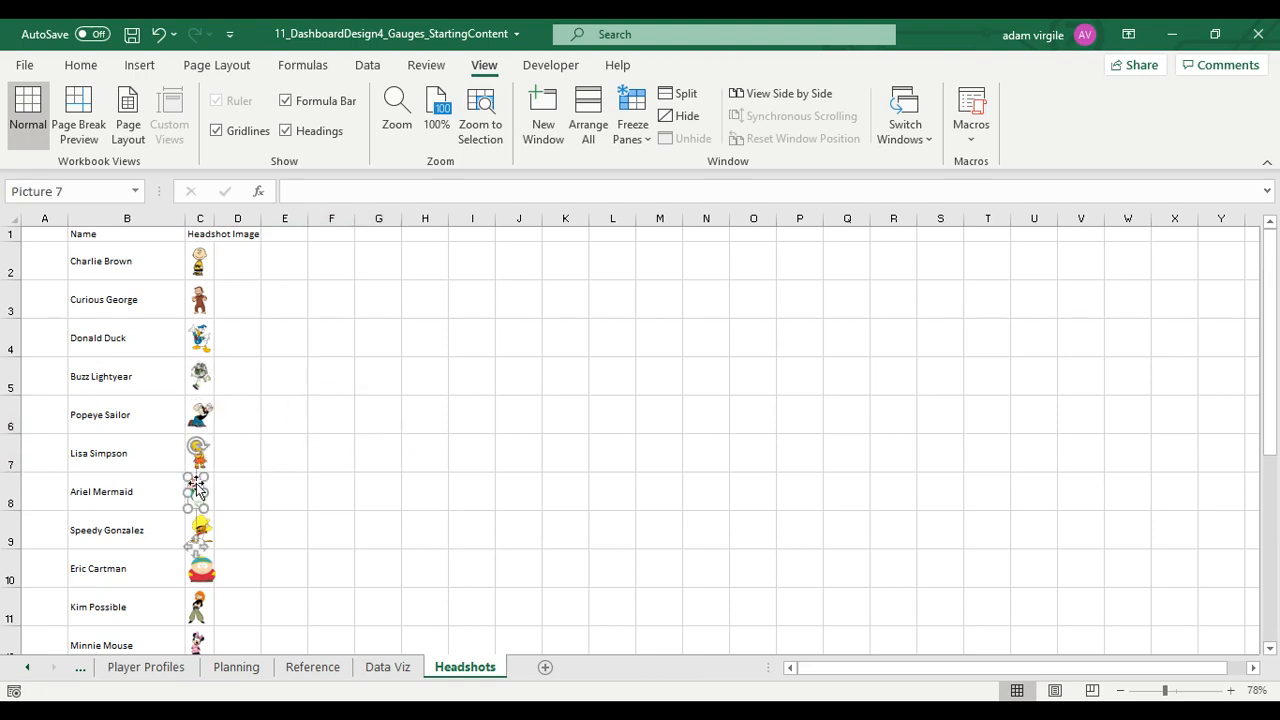
{"action": "left_click", "coordinate": [304, 500]}
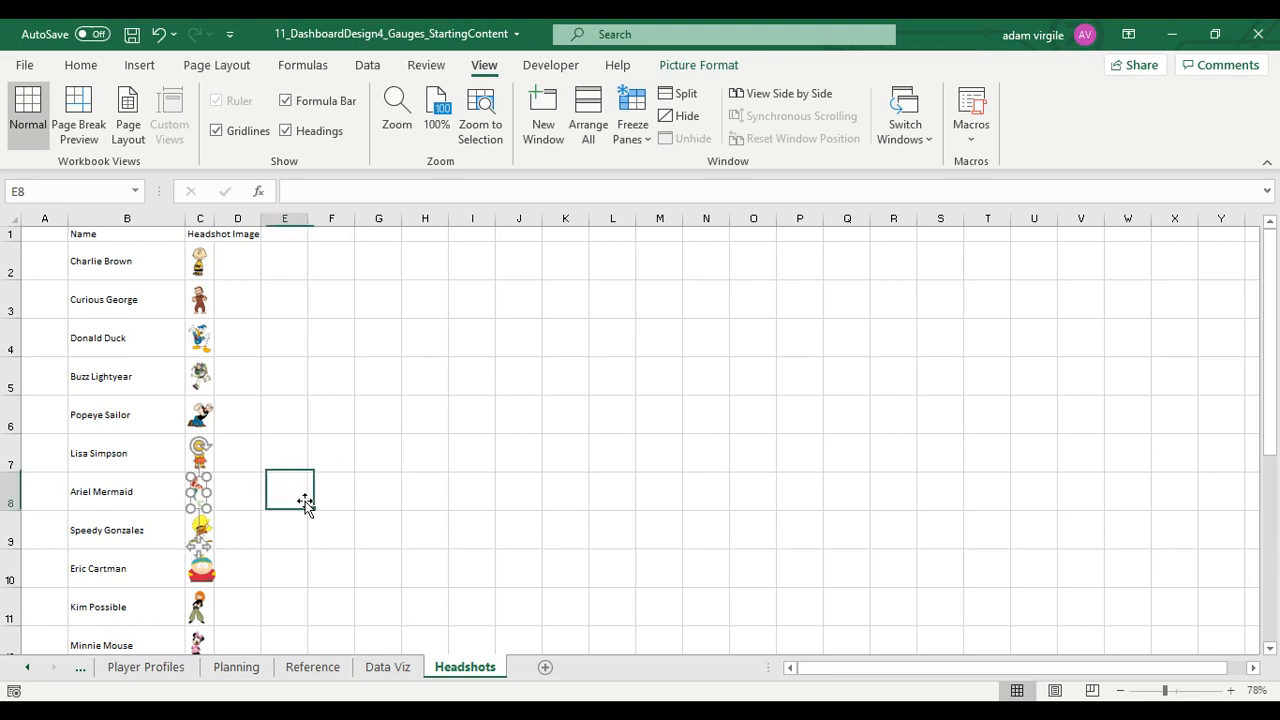
{"action": "left_click", "coordinate": [202, 528]}
{"action": "key", "text": "Left"}
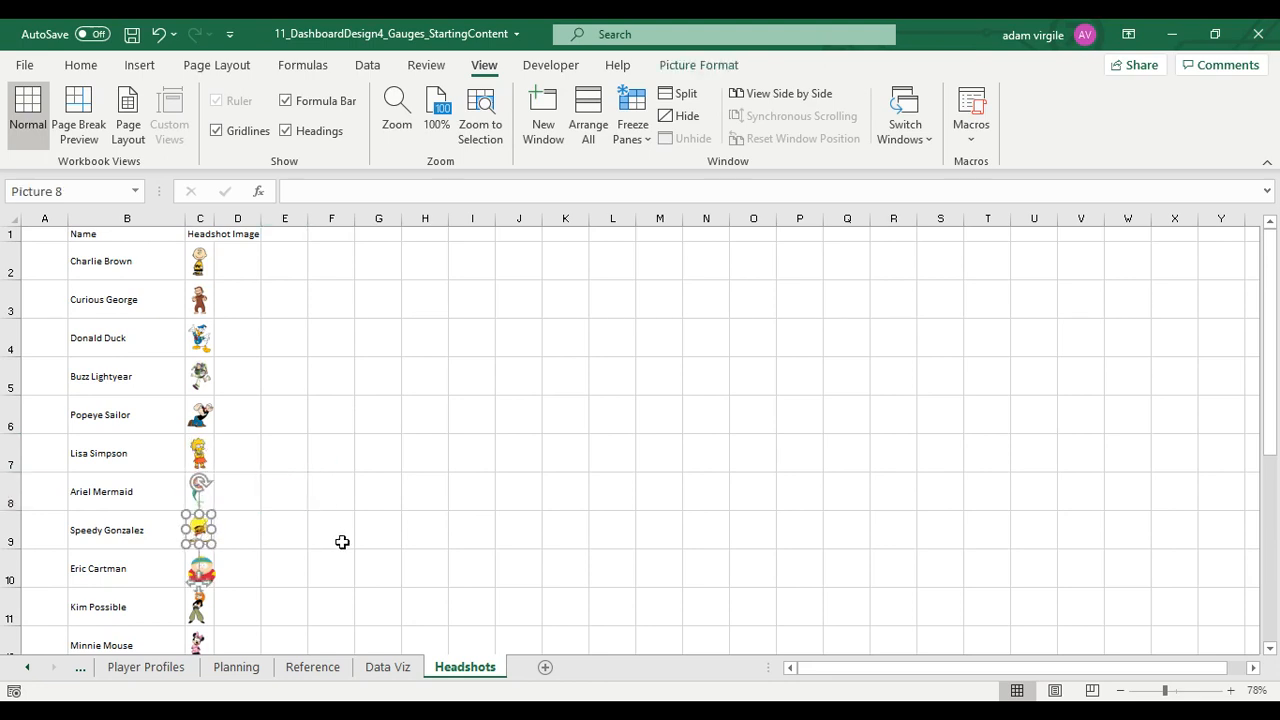
{"action": "left_click", "coordinate": [365, 528]}
Hide the gridlines on the Headshots sheet again after aligning the headshot images
{"action": "left_click", "coordinate": [210, 218]}
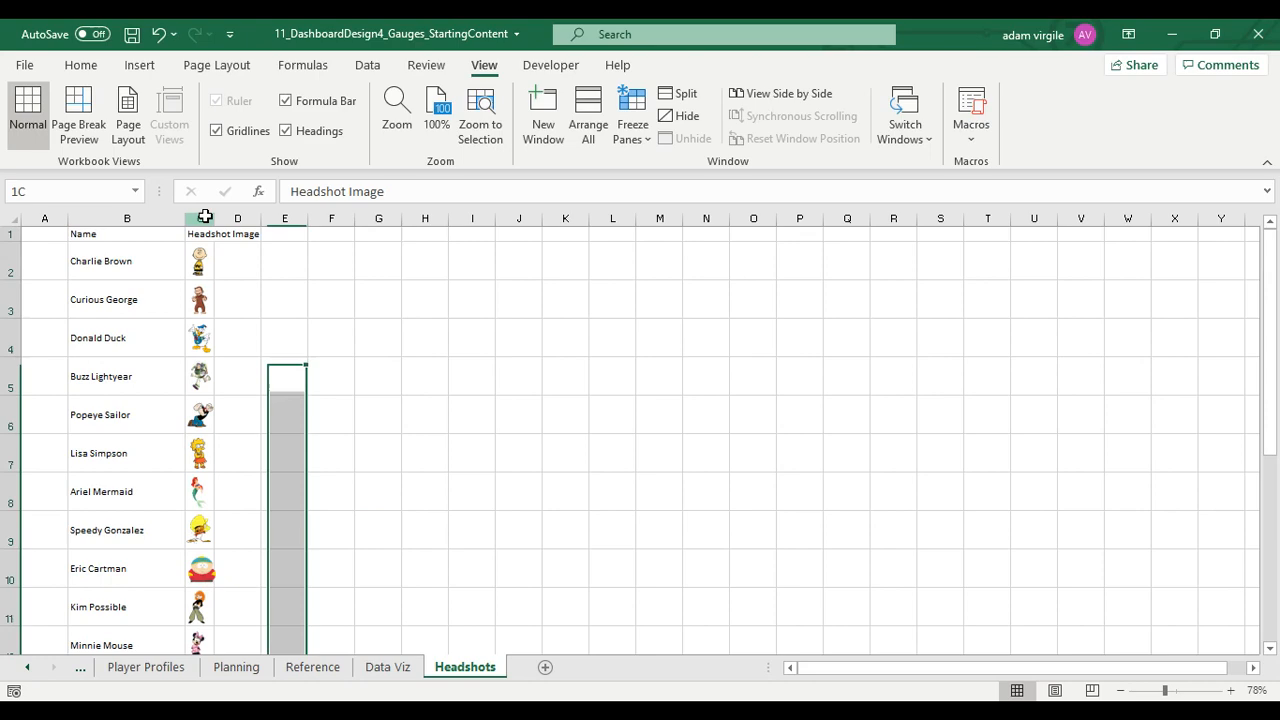
{"action": "left_click", "coordinate": [237, 122]}
{"action": "left_click", "coordinate": [403, 374]}
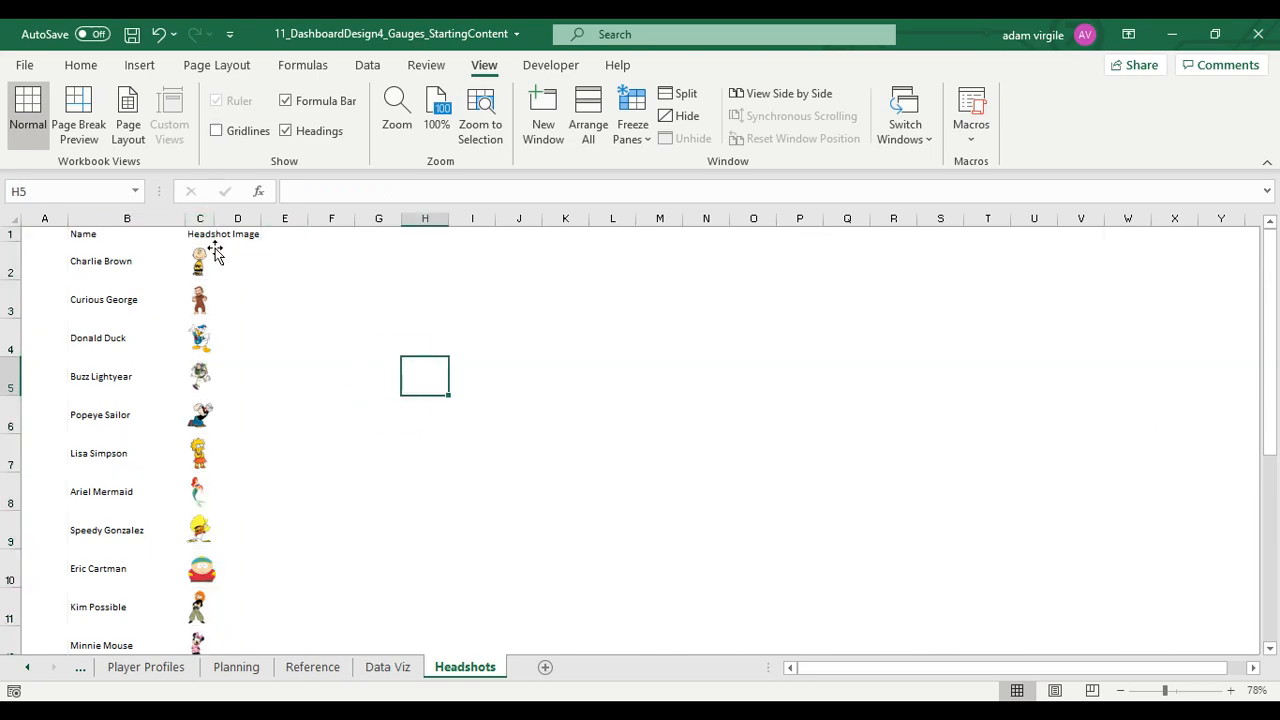
Shift the linked headshot picture on the Data Viz sheet slightly left to center it in the profile panel's image area
{"action": "left_click", "coordinate": [388, 667]}
{"action": "left_click_drag", "start_coordinate": [427, 373], "coordinate": [419, 373]}
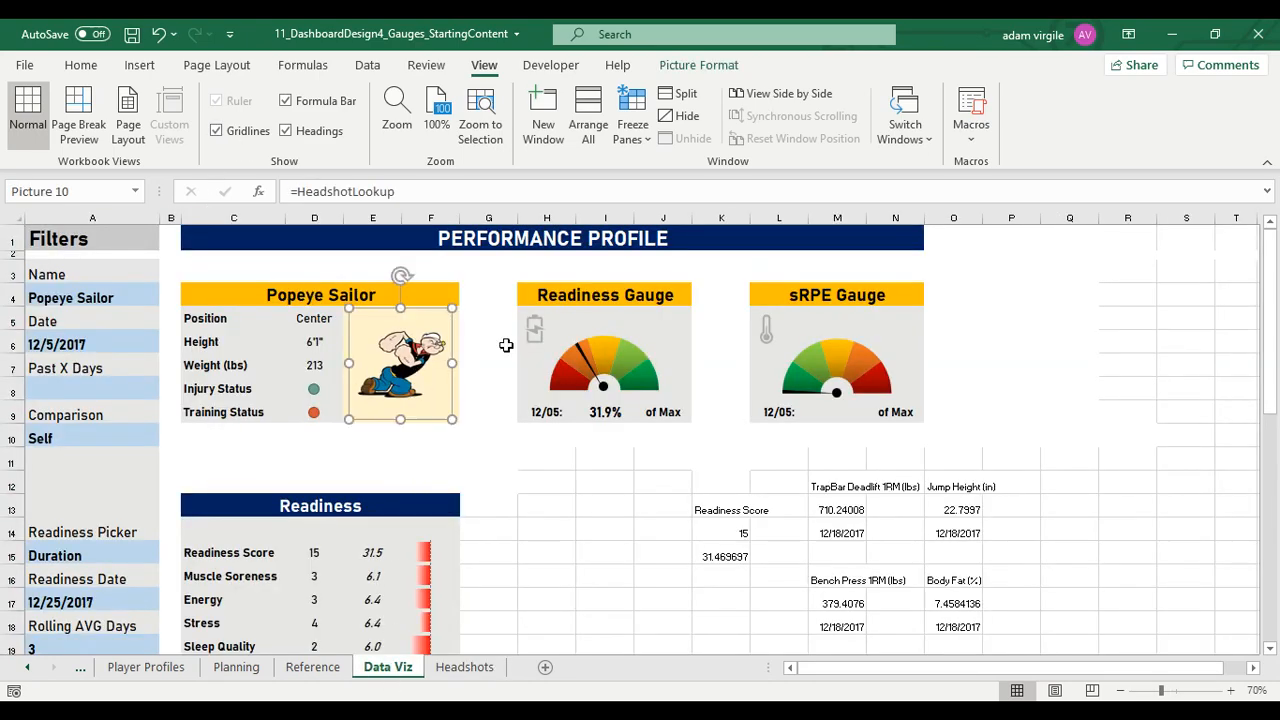
{"action": "left_click", "coordinate": [506, 346]}
Set the dashboard's Name filter to Lisa Simpson and check the linked headshot's placement in the profile panel
{"action": "left_click", "coordinate": [149, 298]}
{"action": "type", "text": "Lis"}
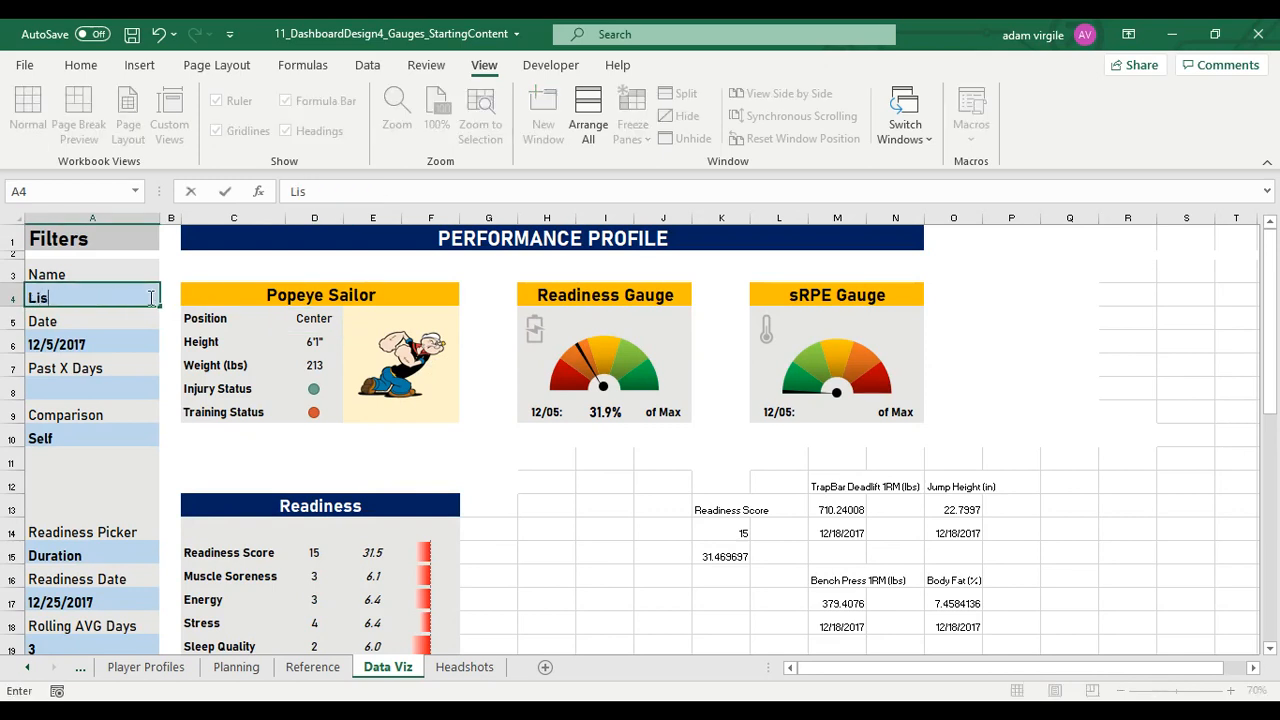
{"action": "type", "text": "a SImpson"}
{"action": "key", "text": "Return"}
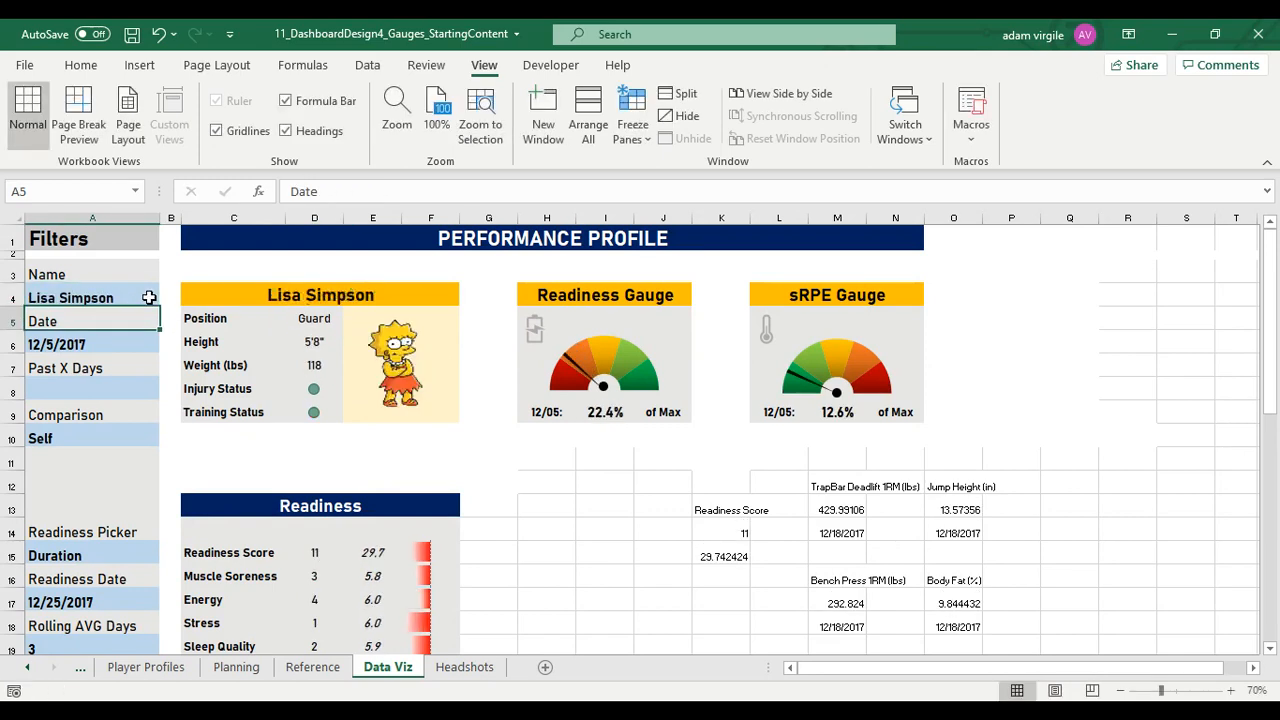
{"action": "left_click", "coordinate": [421, 367]}
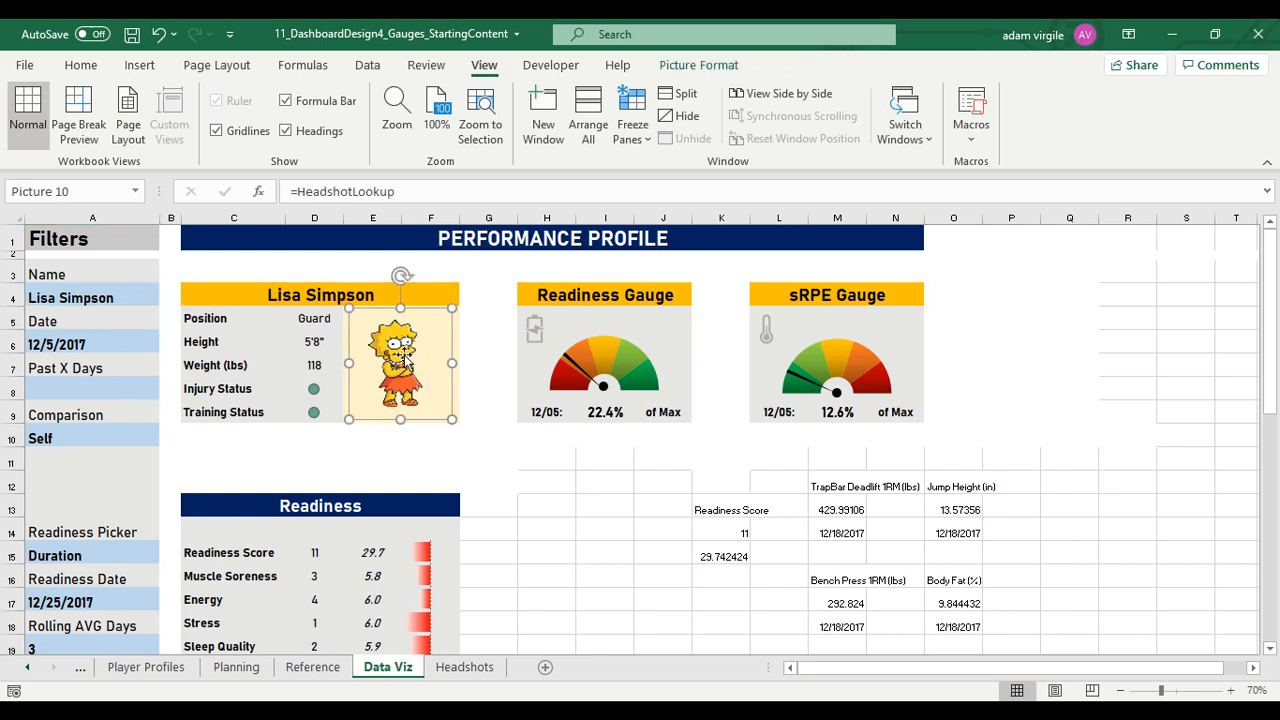
{"action": "left_click", "coordinate": [511, 304]}
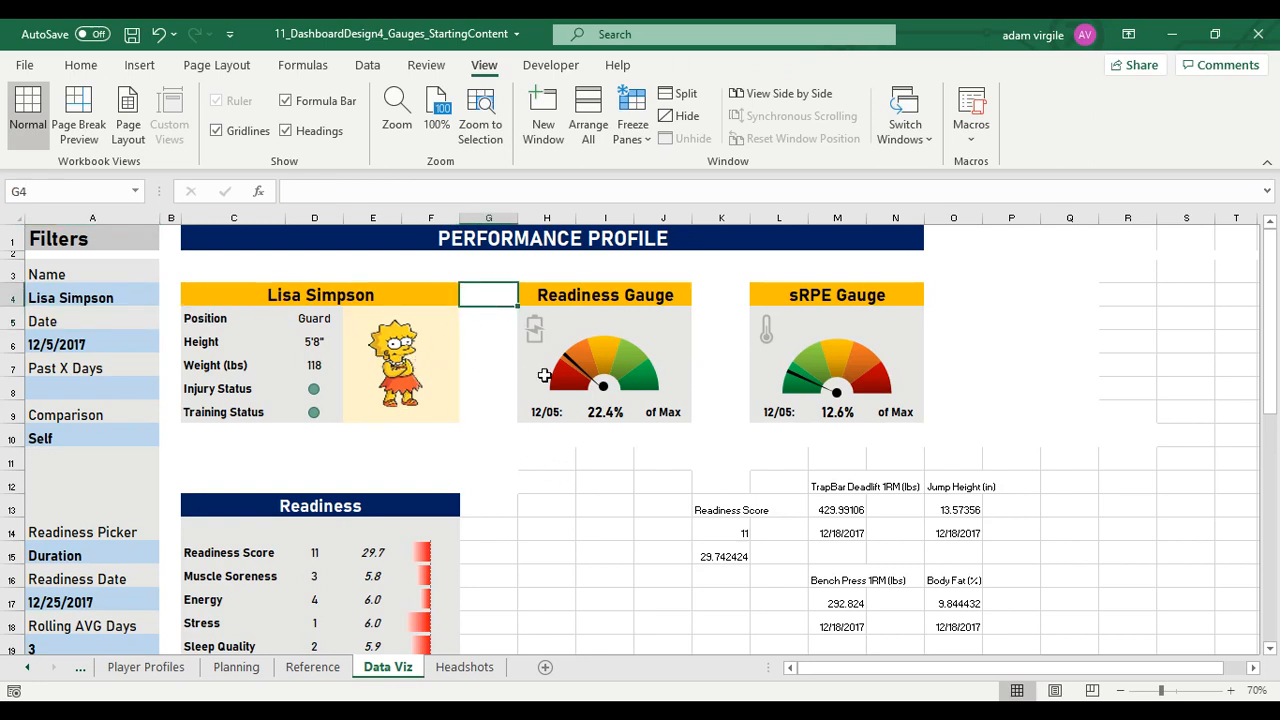
Review the rest of the Data Viz dashboard, including the Readiness and Training Load tables, test values and charts
{"action": "scroll", "coordinate": [700, 478], "scroll_direction": "down", "scroll_amount": 1}
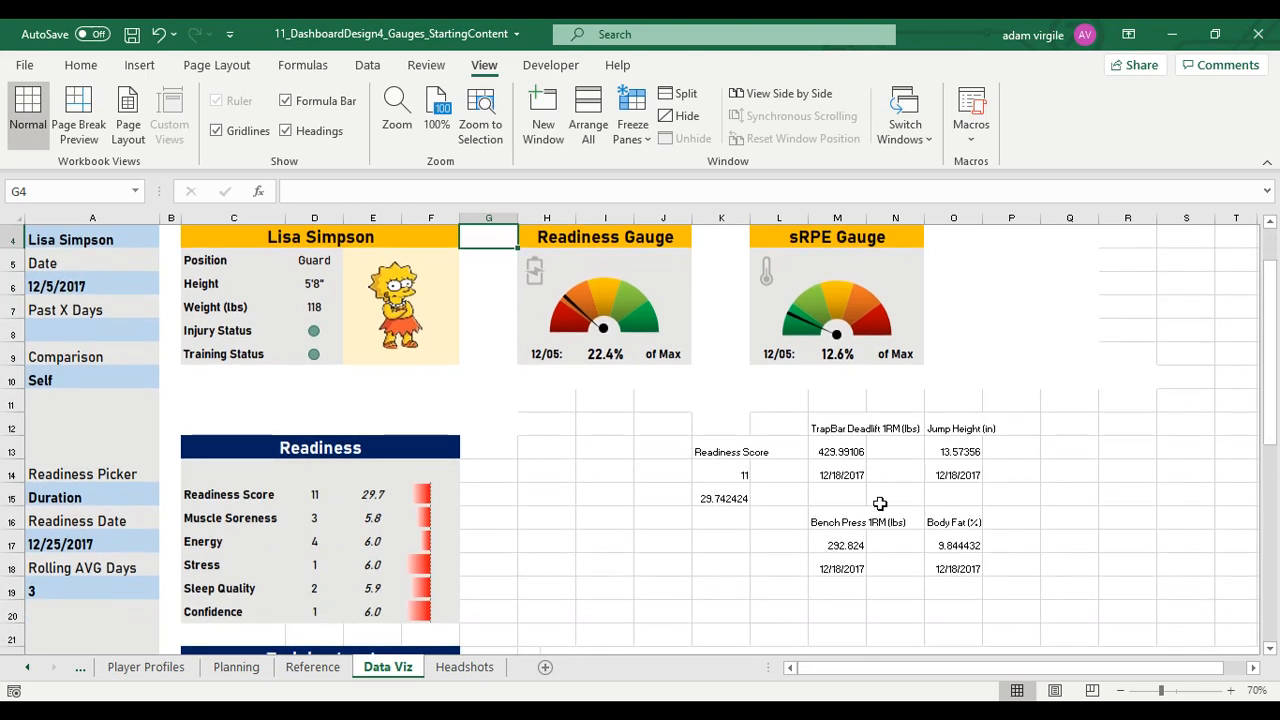
{"action": "scroll", "coordinate": [880, 503], "scroll_direction": "down", "scroll_amount": 2}
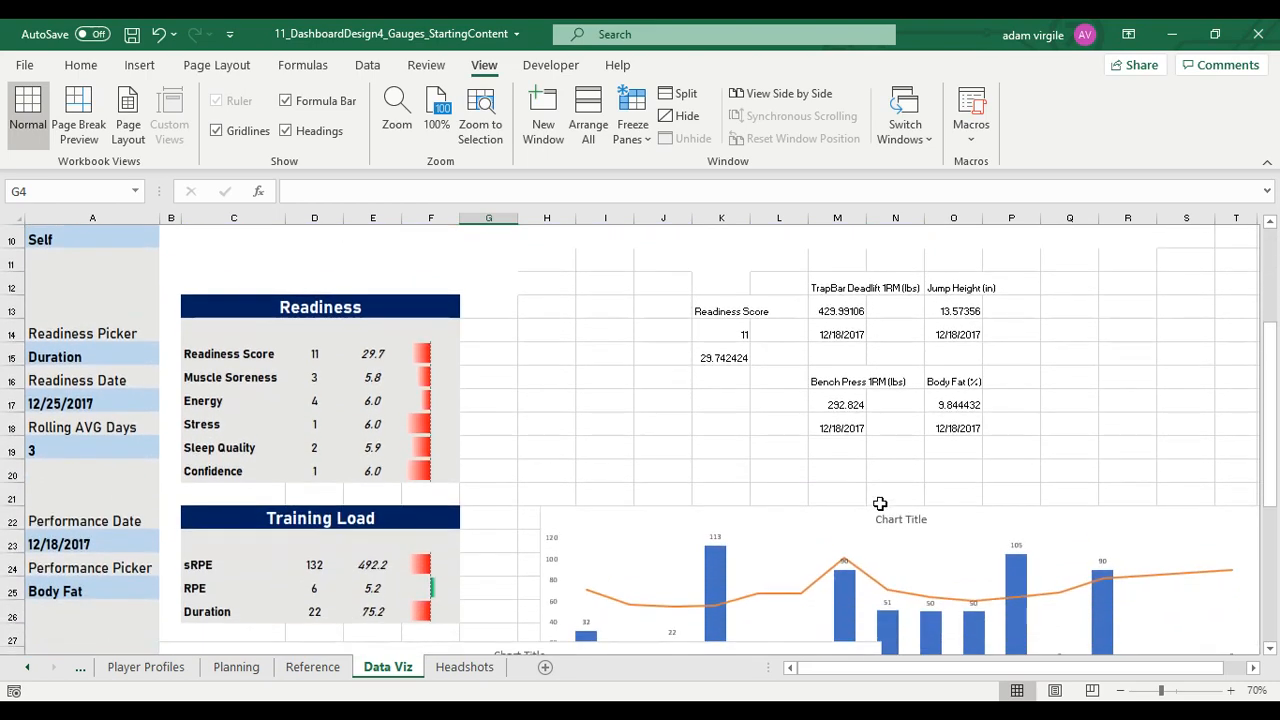
{"action": "scroll", "coordinate": [880, 503], "scroll_direction": "up", "scroll_amount": 3}
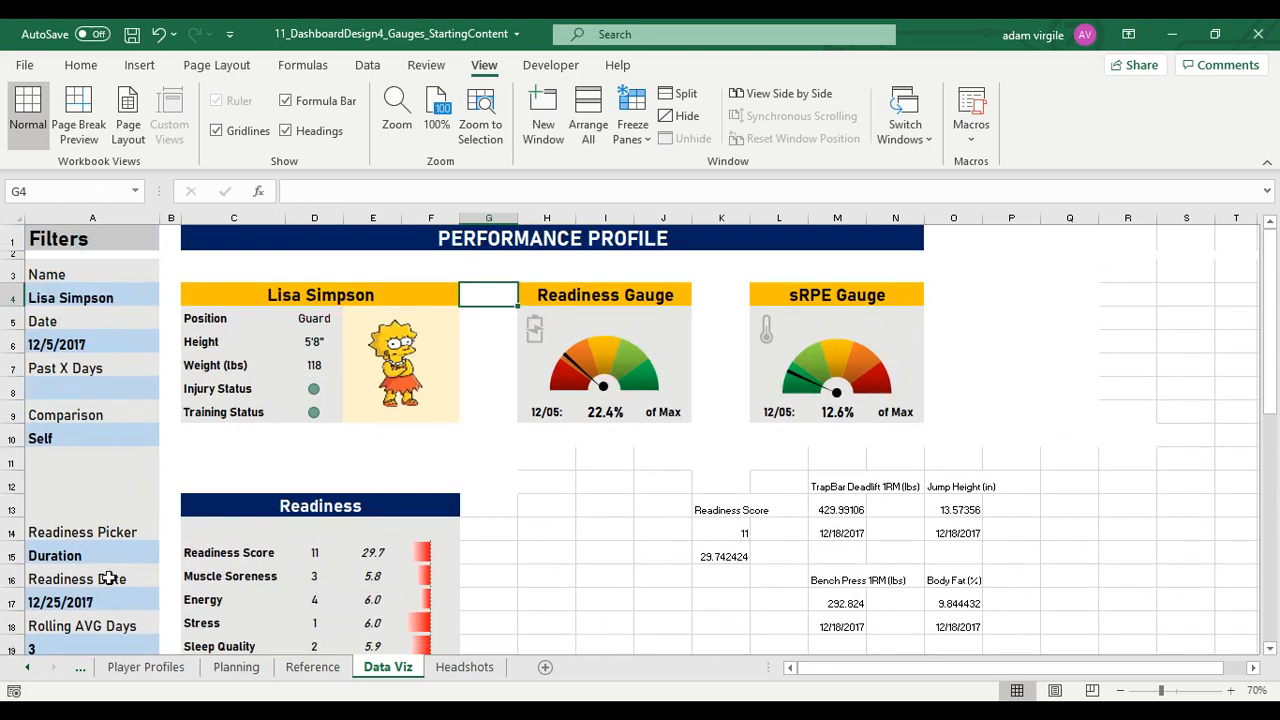
{"action": "scroll", "coordinate": [185, 547], "scroll_direction": "down", "scroll_amount": 2}
{"action": "scroll", "coordinate": [252, 556], "scroll_direction": "down", "scroll_amount": 3}
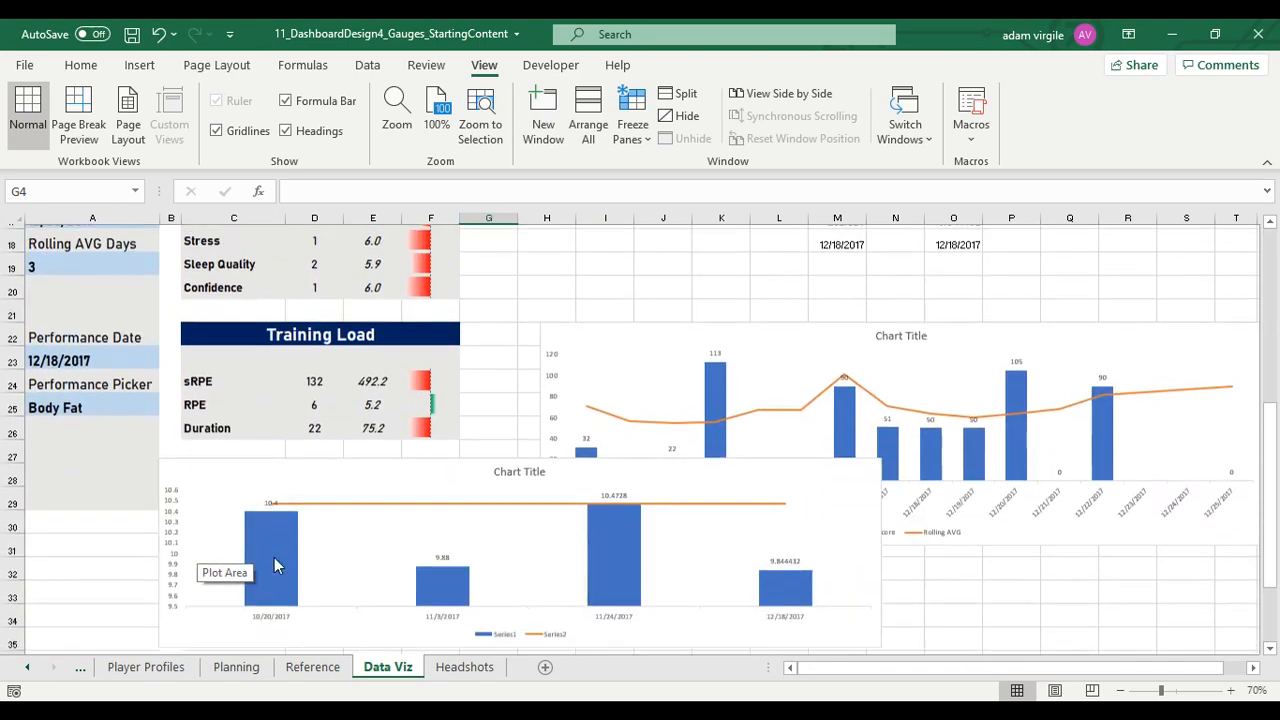
{"action": "scroll", "coordinate": [663, 323], "scroll_direction": "up", "scroll_amount": 1}
{"action": "scroll", "coordinate": [687, 391], "scroll_direction": "up", "scroll_amount": 3}
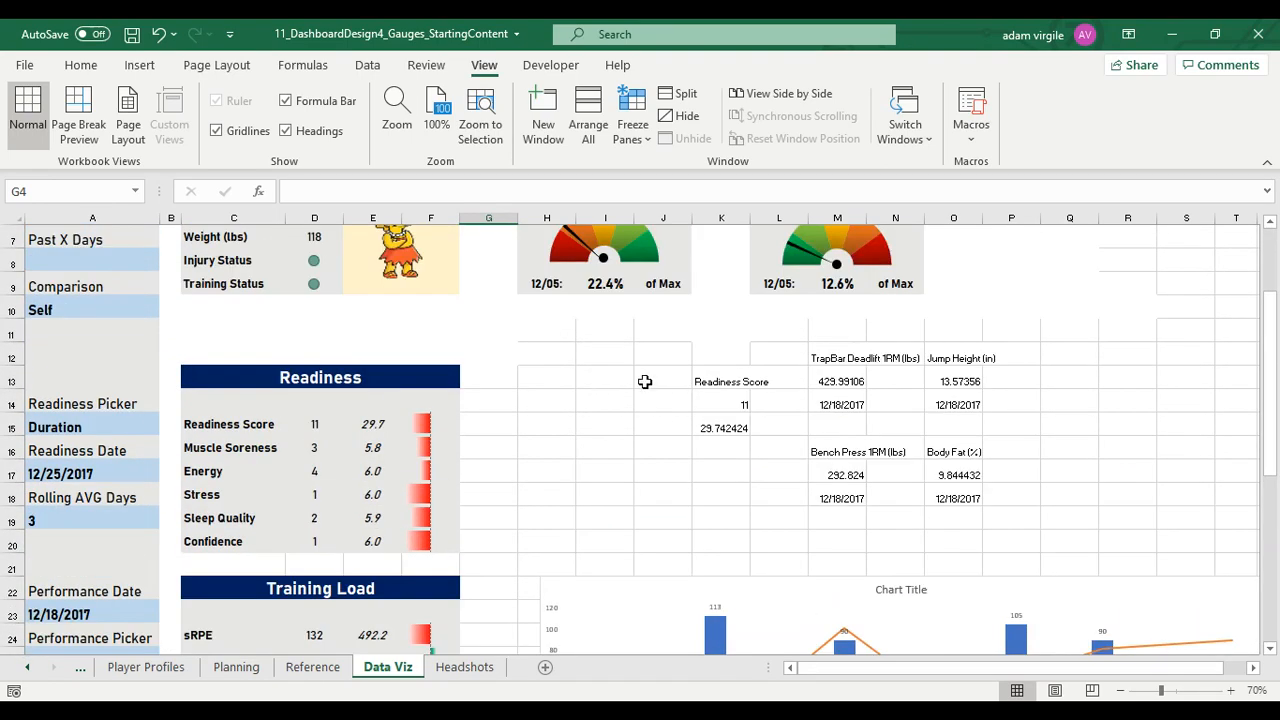